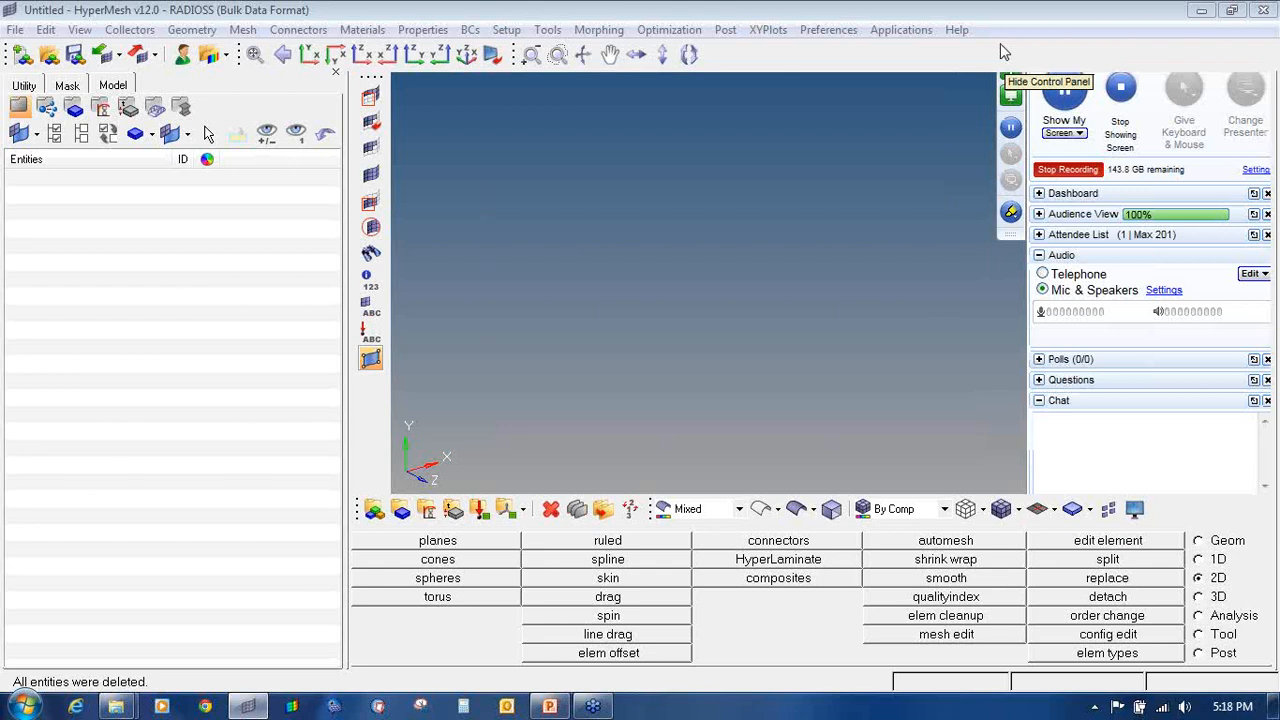
Step: Hide the meeting panel and load Roll_cage_1D.hm from the Free_free_run_2 folder
{"action": "left_click", "coordinate": [1000, 44]}
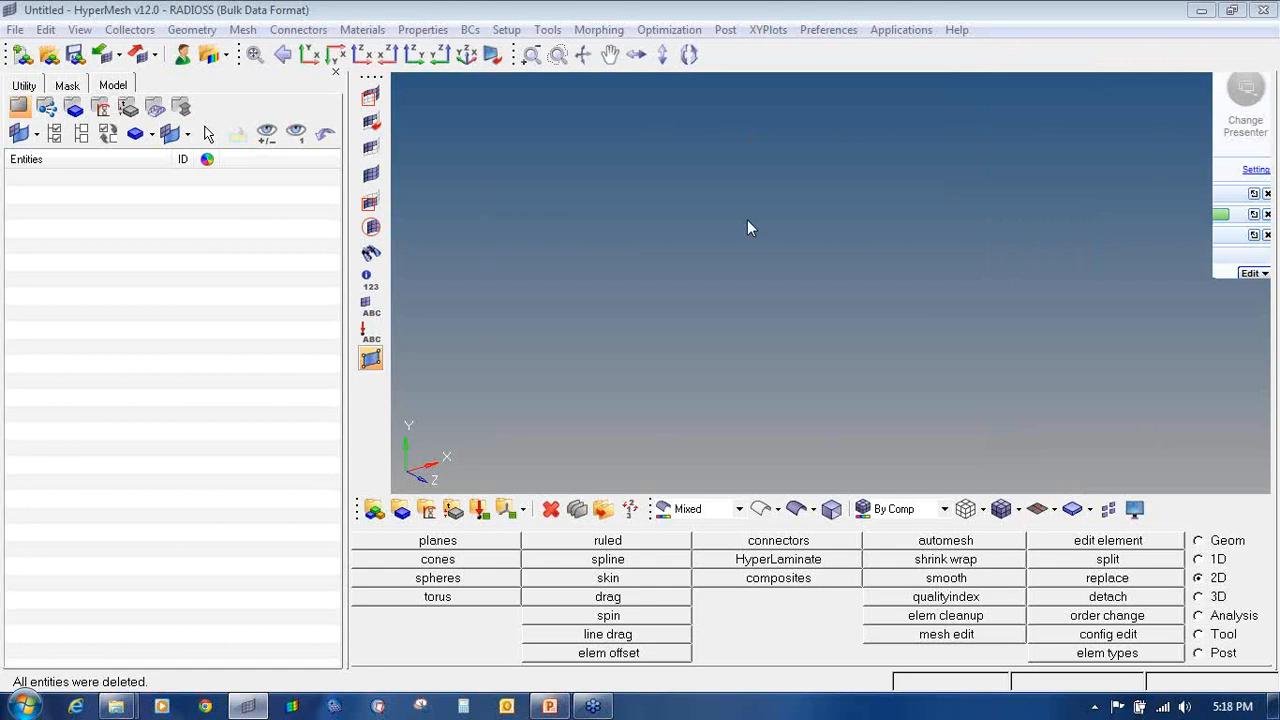
{"action": "left_click", "coordinate": [52, 58]}
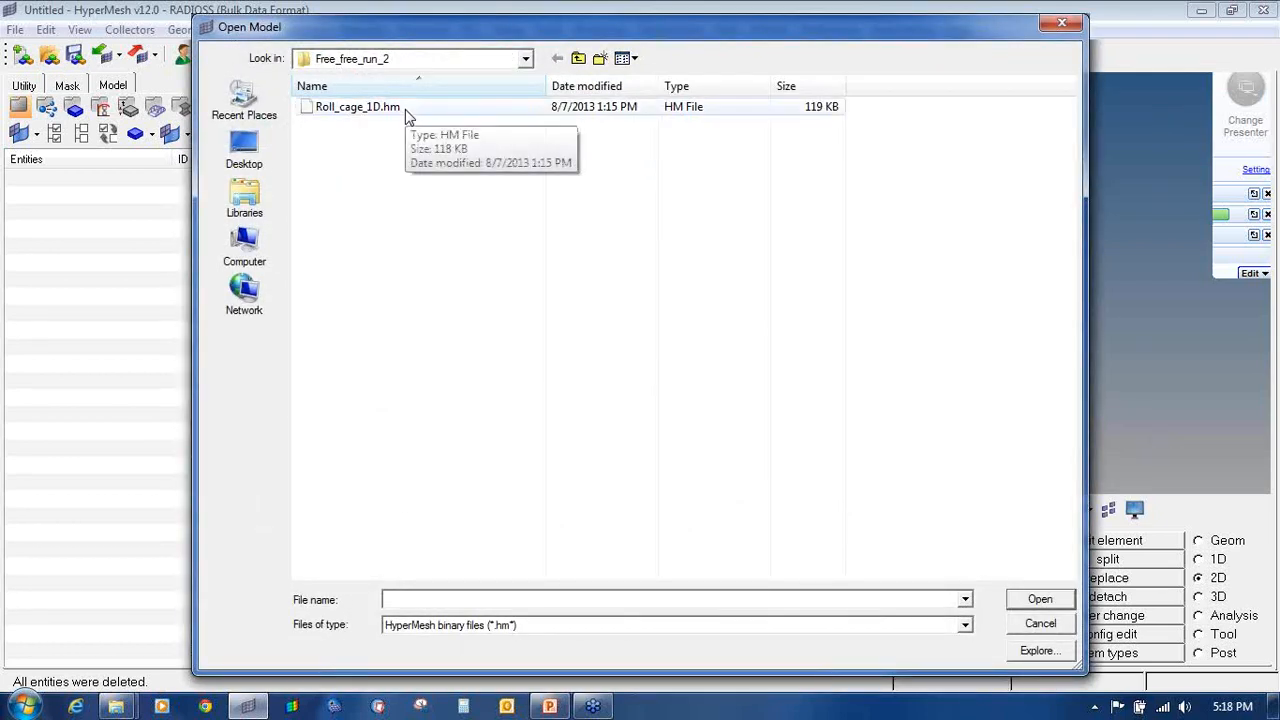
{"action": "left_click", "coordinate": [392, 110]}
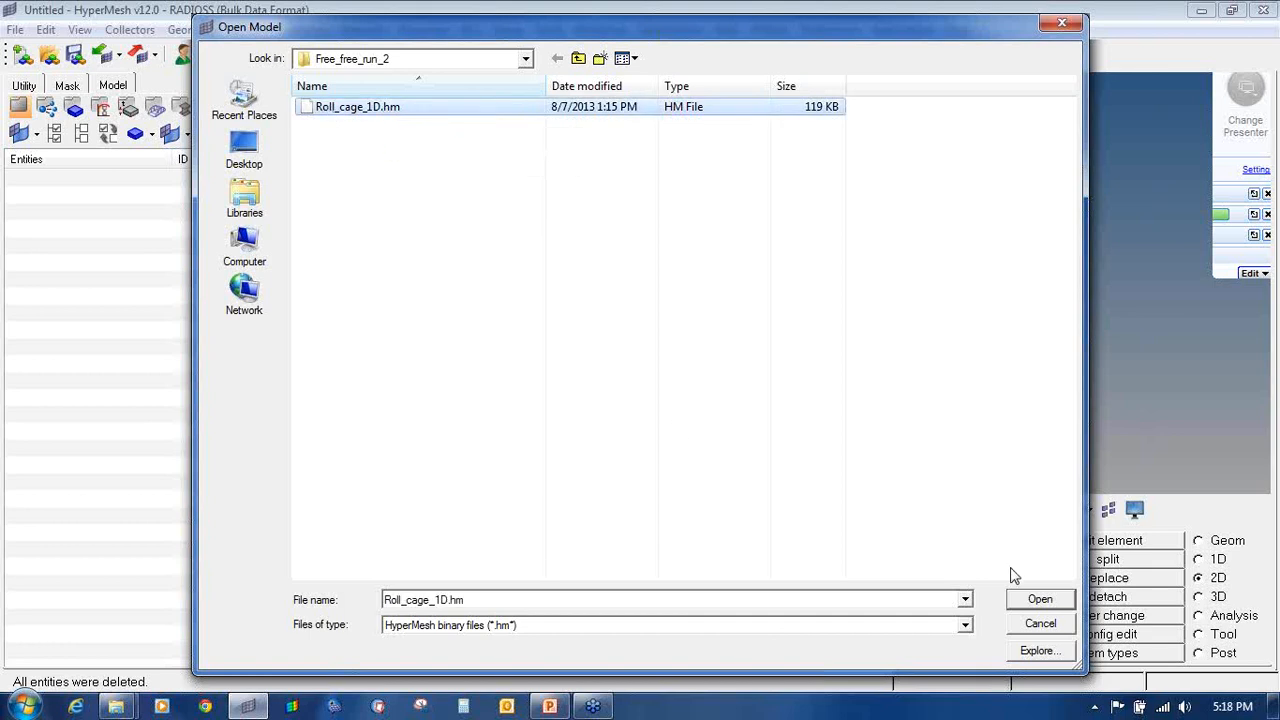
{"action": "left_click", "coordinate": [1058, 601]}
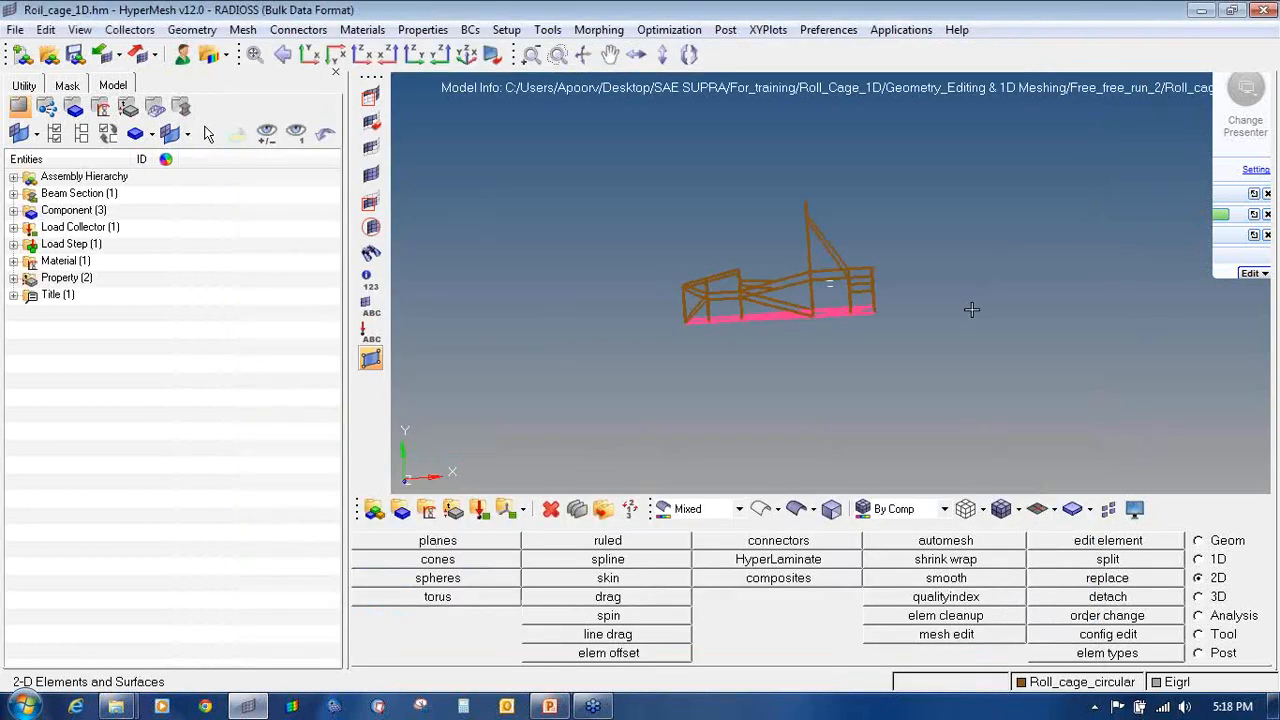
Step: Turn the roll cage to an angled top-down view and list the beam sections, showing auto1
{"action": "scroll", "coordinate": [852, 290], "scroll_direction": "up", "scroll_amount": 2, "text": "ctrl"}
{"action": "right_click_drag", "start_coordinate": [852, 290], "coordinate": [880, 307], "text": "ctrl"}
{"action": "left_click_drag", "start_coordinate": [865, 283], "coordinate": [870, 357], "text": "ctrl"}
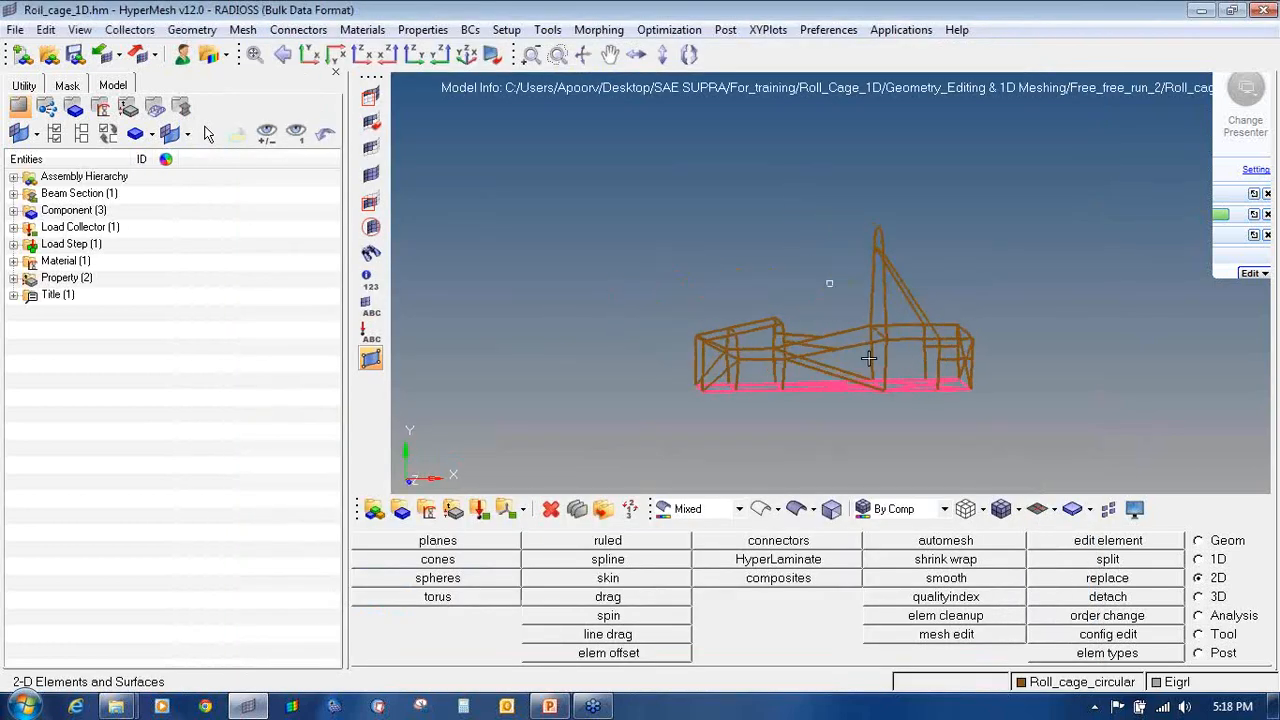
{"action": "scroll", "coordinate": [868, 357], "scroll_direction": "up", "scroll_amount": 3, "text": "ctrl"}
{"action": "right_click_drag", "start_coordinate": [868, 357], "coordinate": [821, 382], "text": "ctrl"}
{"action": "left_click_drag", "start_coordinate": [819, 381], "coordinate": [812, 312], "text": "ctrl"}
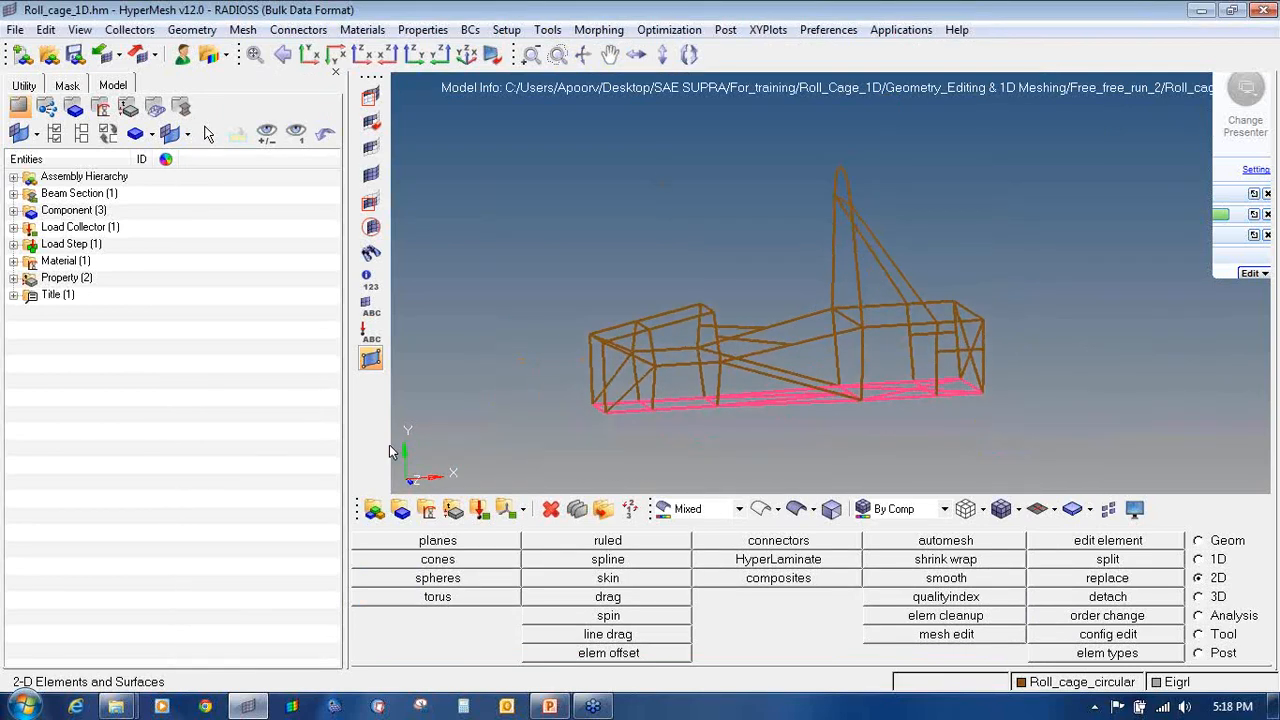
{"action": "left_click", "coordinate": [13, 193]}
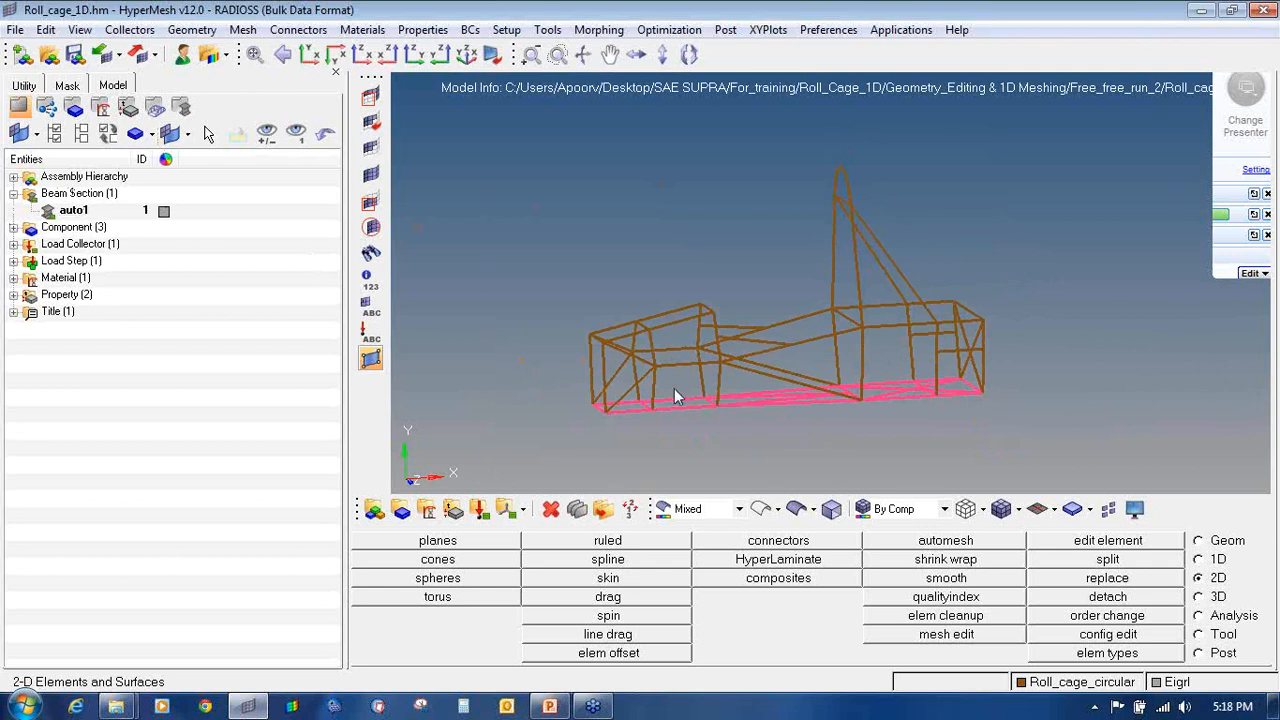
Step: Preview the beams as 3D tube elements, then switch back to plain line display
{"action": "left_click", "coordinate": [1054, 511]}
{"action": "left_click", "coordinate": [1076, 564]}
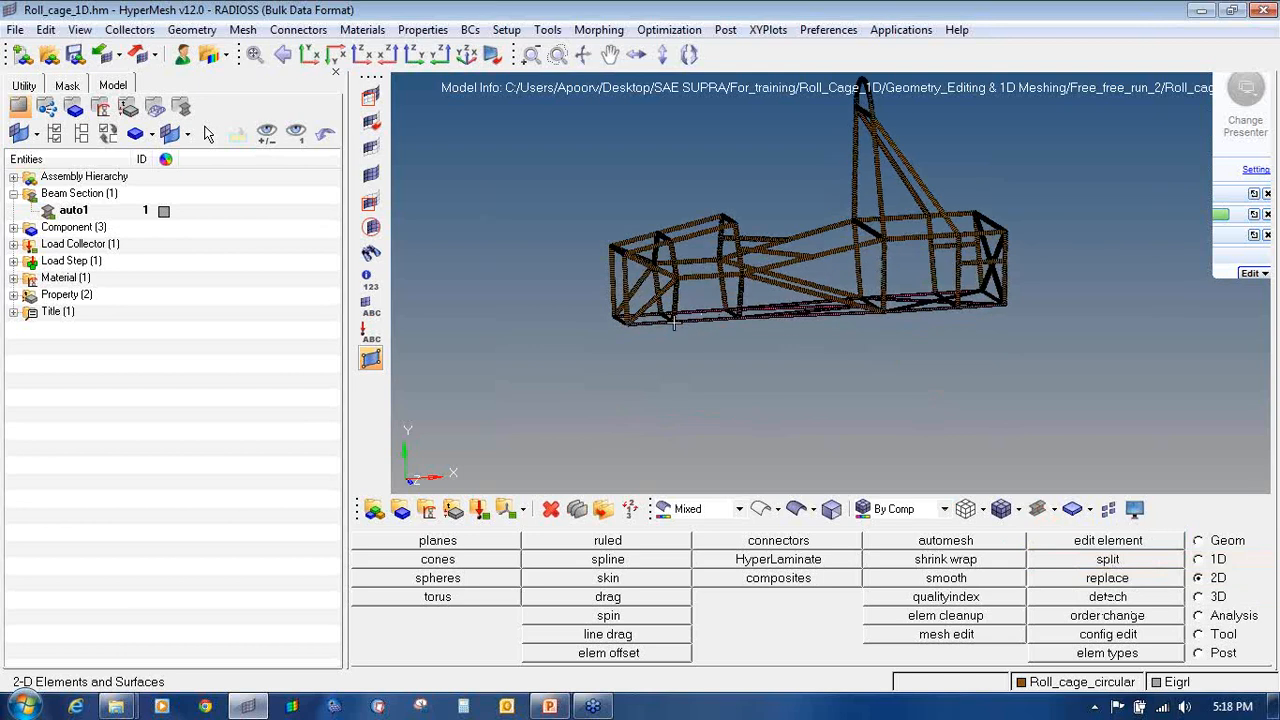
{"action": "scroll", "coordinate": [724, 325], "scroll_direction": "up", "scroll_amount": 10}
{"action": "scroll", "coordinate": [624, 253], "scroll_direction": "down", "scroll_amount": 5}
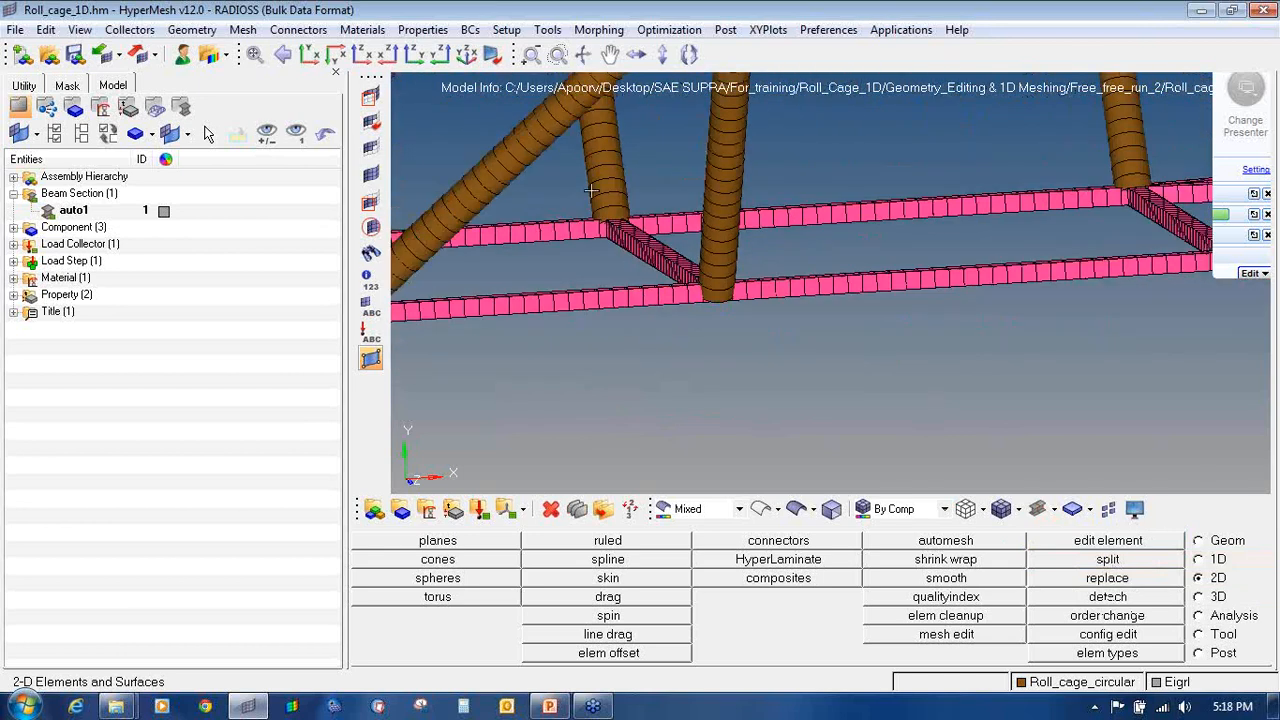
{"action": "scroll", "coordinate": [654, 300], "scroll_direction": "down", "scroll_amount": 5}
{"action": "scroll", "coordinate": [655, 300], "scroll_direction": "down", "scroll_amount": 5, "text": "ctrl"}
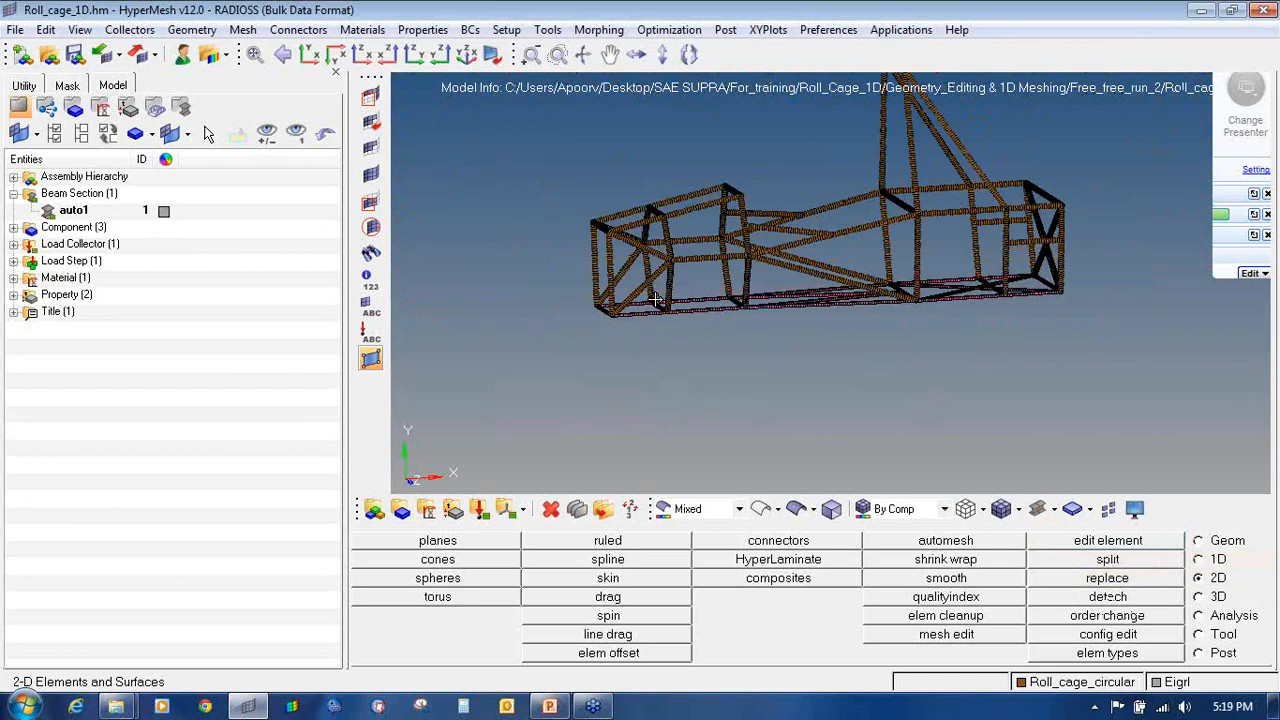
{"action": "right_click_drag", "start_coordinate": [655, 300], "coordinate": [578, 391], "text": "ctrl"}
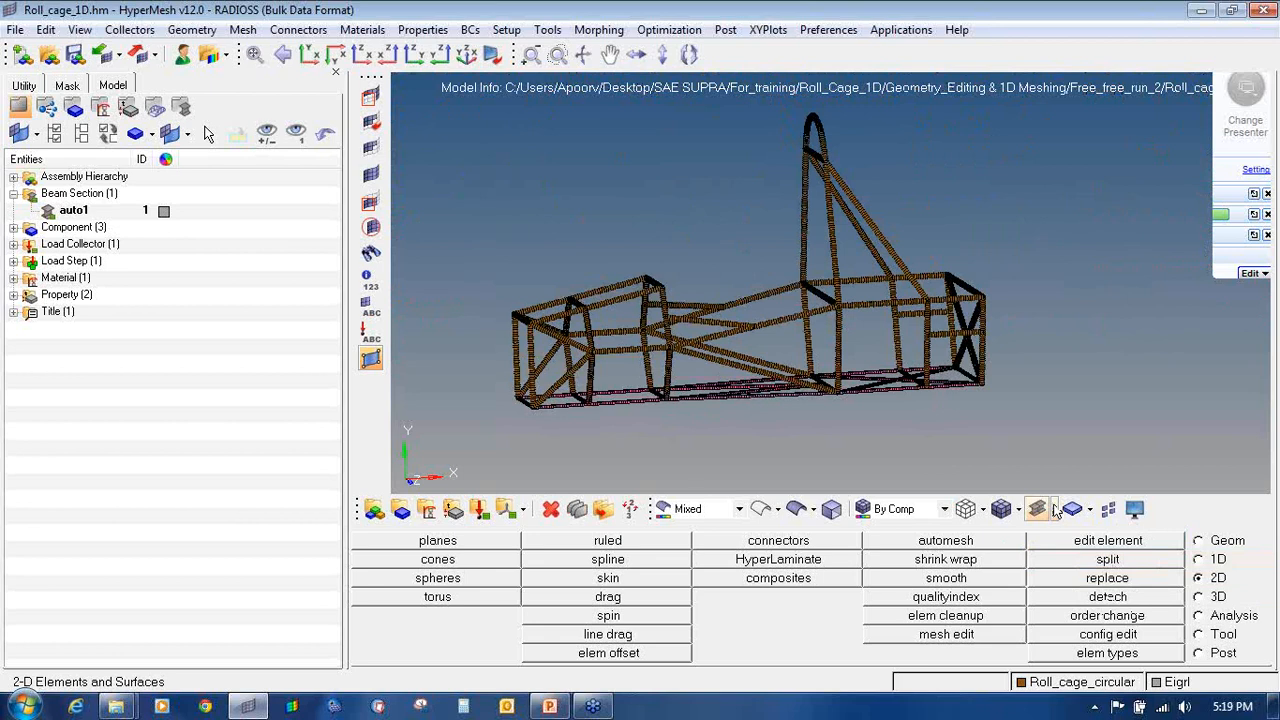
{"action": "left_click", "coordinate": [1054, 509]}
{"action": "left_click", "coordinate": [1110, 535]}
Step: List the three components and toggle line data, circular and square beam visibility, leaving both beam components shown
{"action": "left_click", "coordinate": [16, 228]}
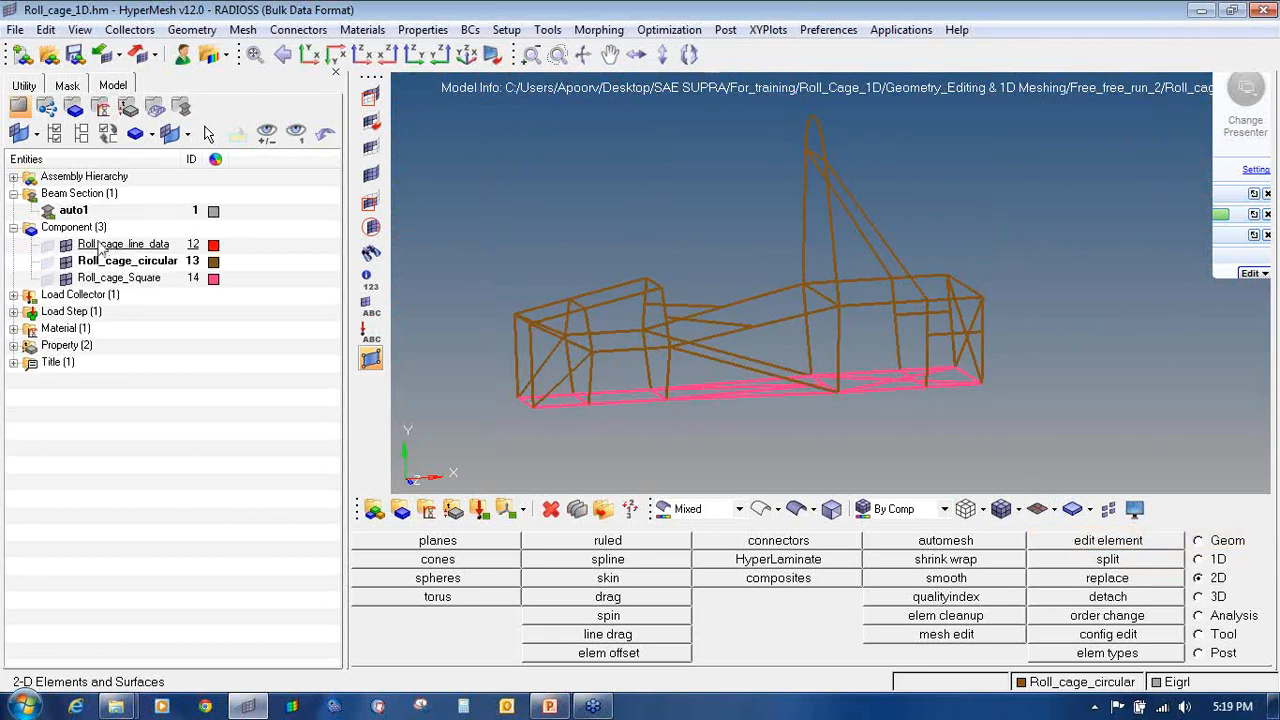
{"action": "left_click", "coordinate": [47, 246]}
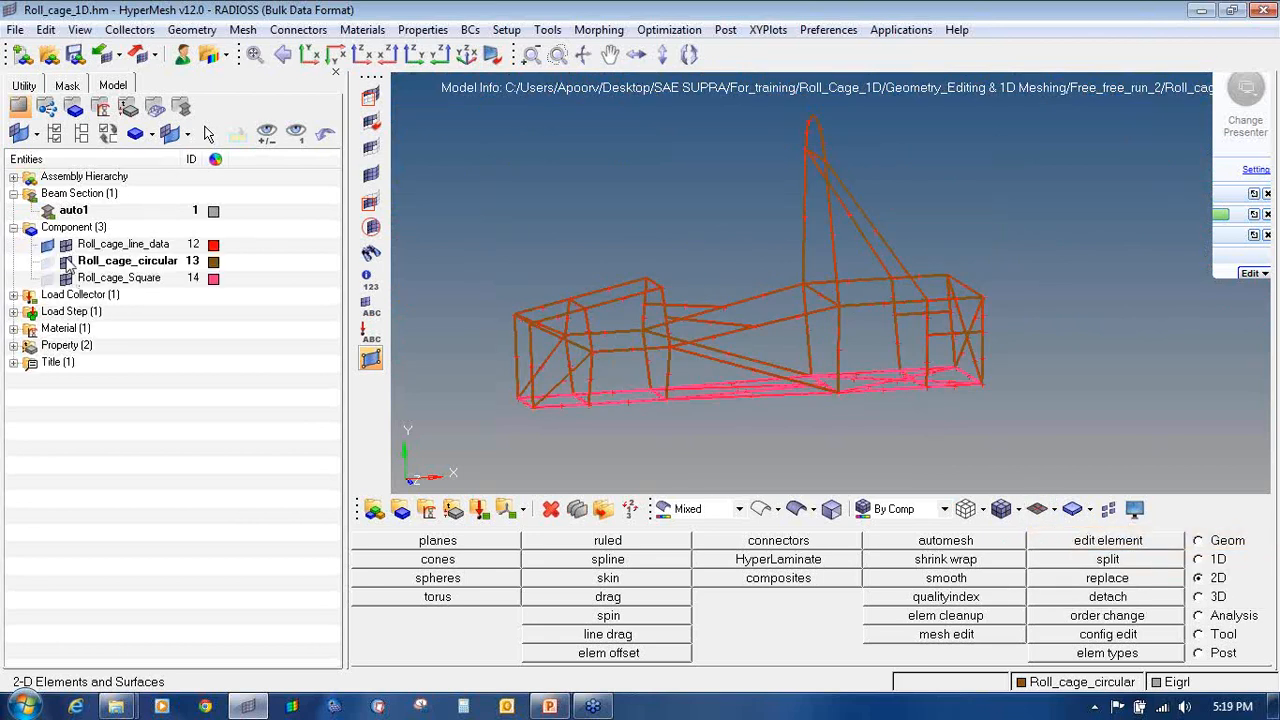
{"action": "left_click", "coordinate": [65, 262]}
{"action": "left_click", "coordinate": [65, 279]}
{"action": "left_click", "coordinate": [65, 246]}
{"action": "left_click", "coordinate": [47, 246]}
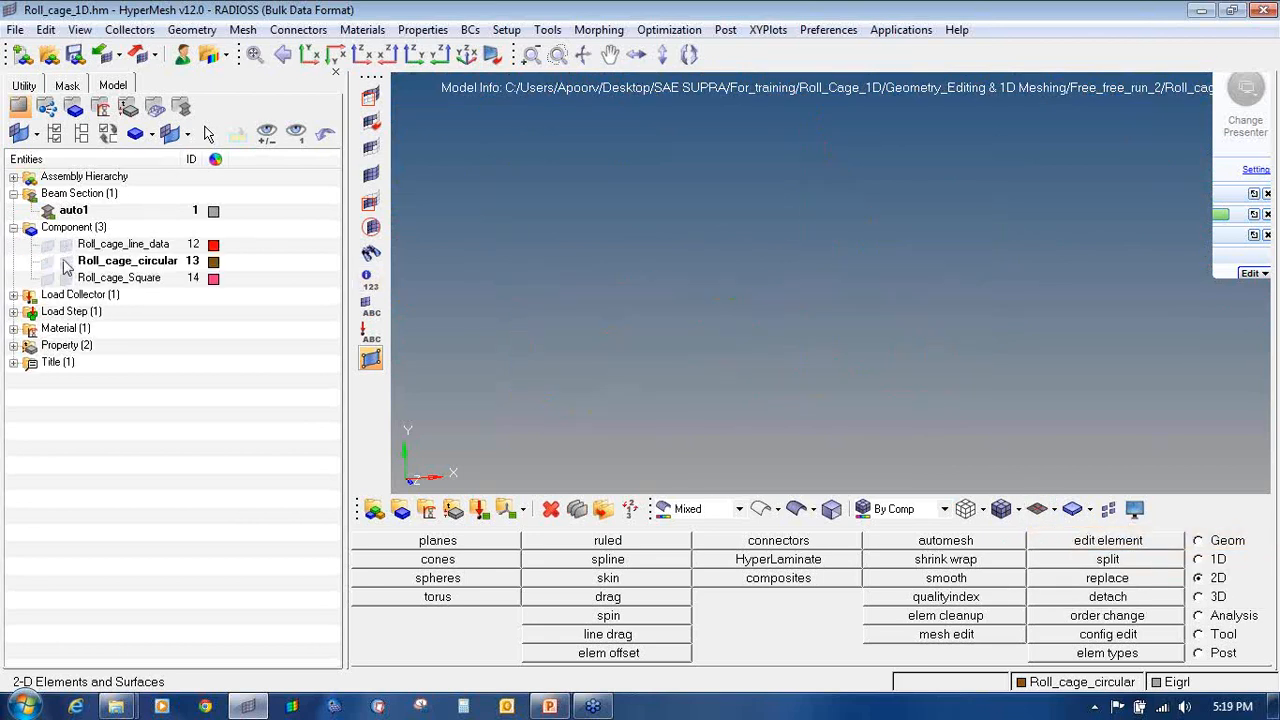
{"action": "left_click", "coordinate": [65, 261]}
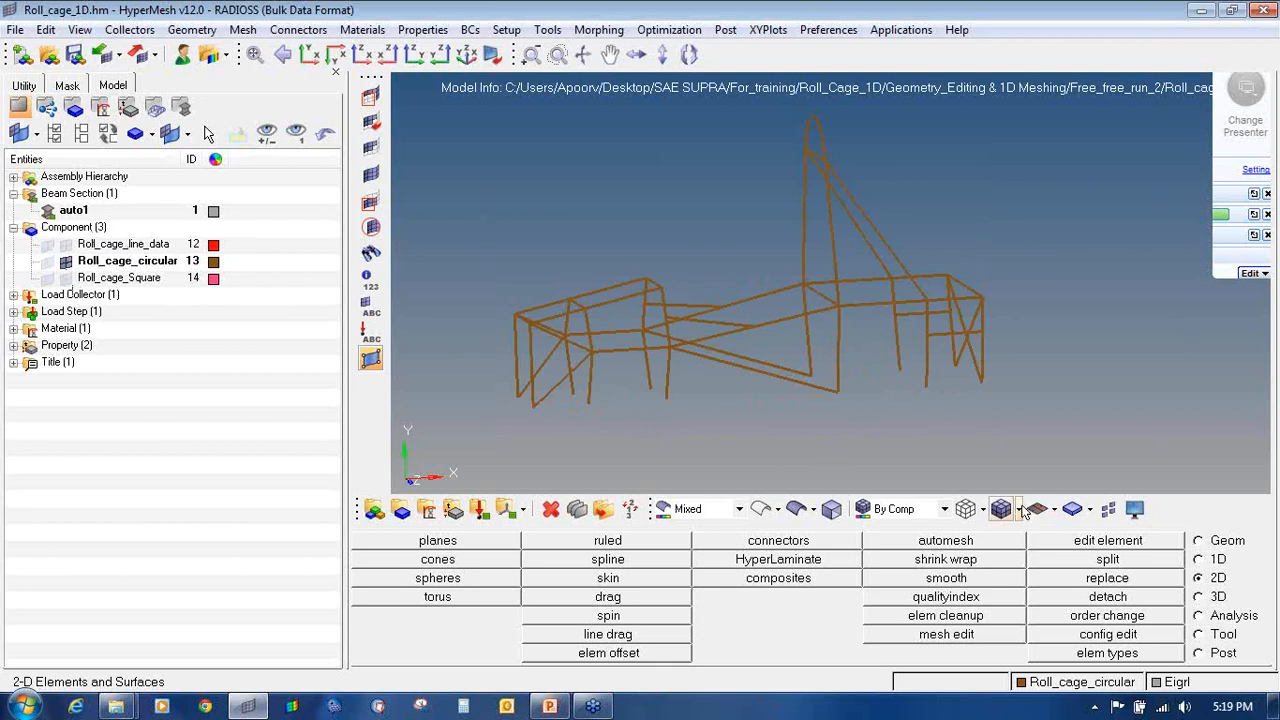
{"action": "left_click", "coordinate": [65, 279]}
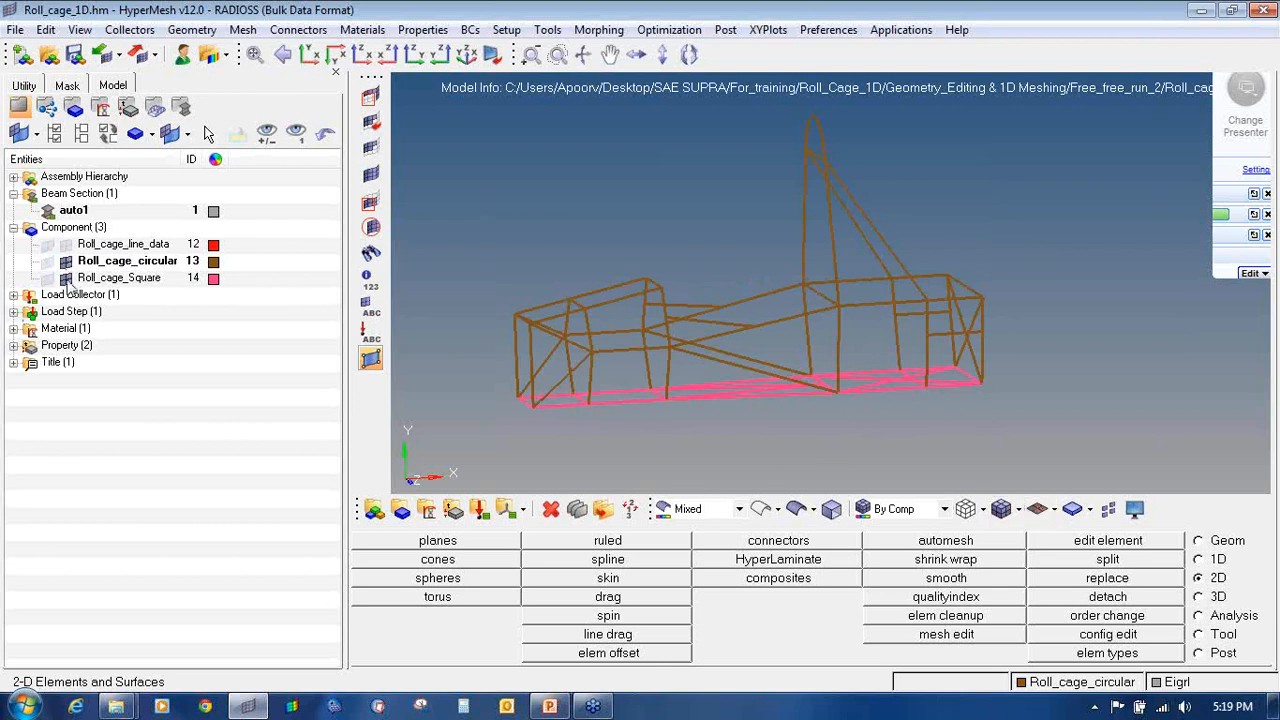
Step: List the load collectors, load steps, materials and properties: Eigrl, Free_free_run, Steel, and the beam properties
{"action": "left_click", "coordinate": [13, 295]}
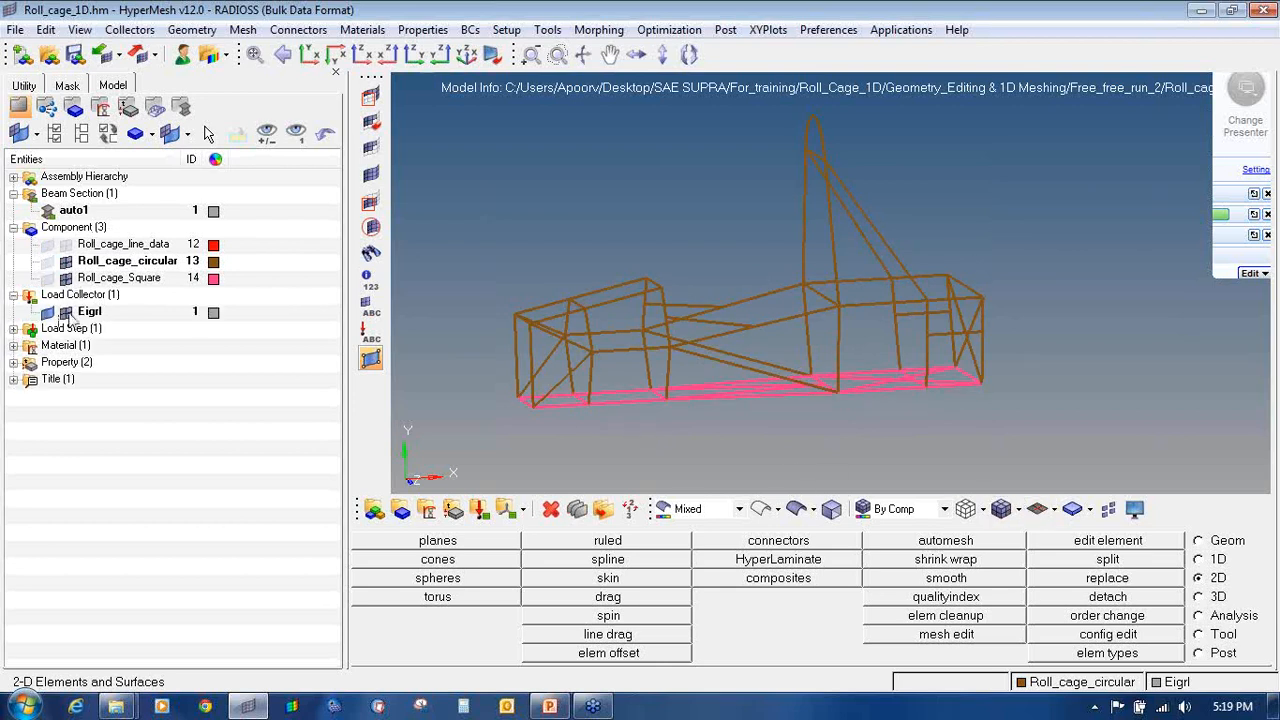
{"action": "left_click", "coordinate": [13, 329]}
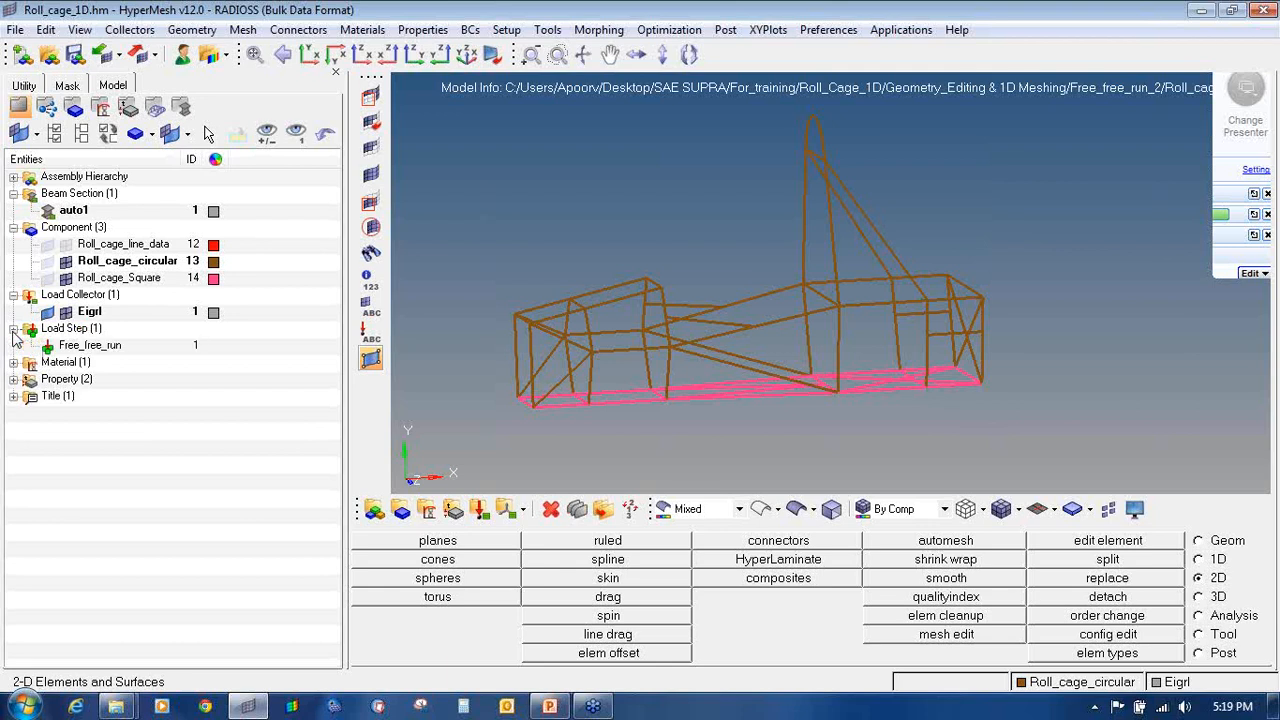
{"action": "left_click", "coordinate": [13, 362]}
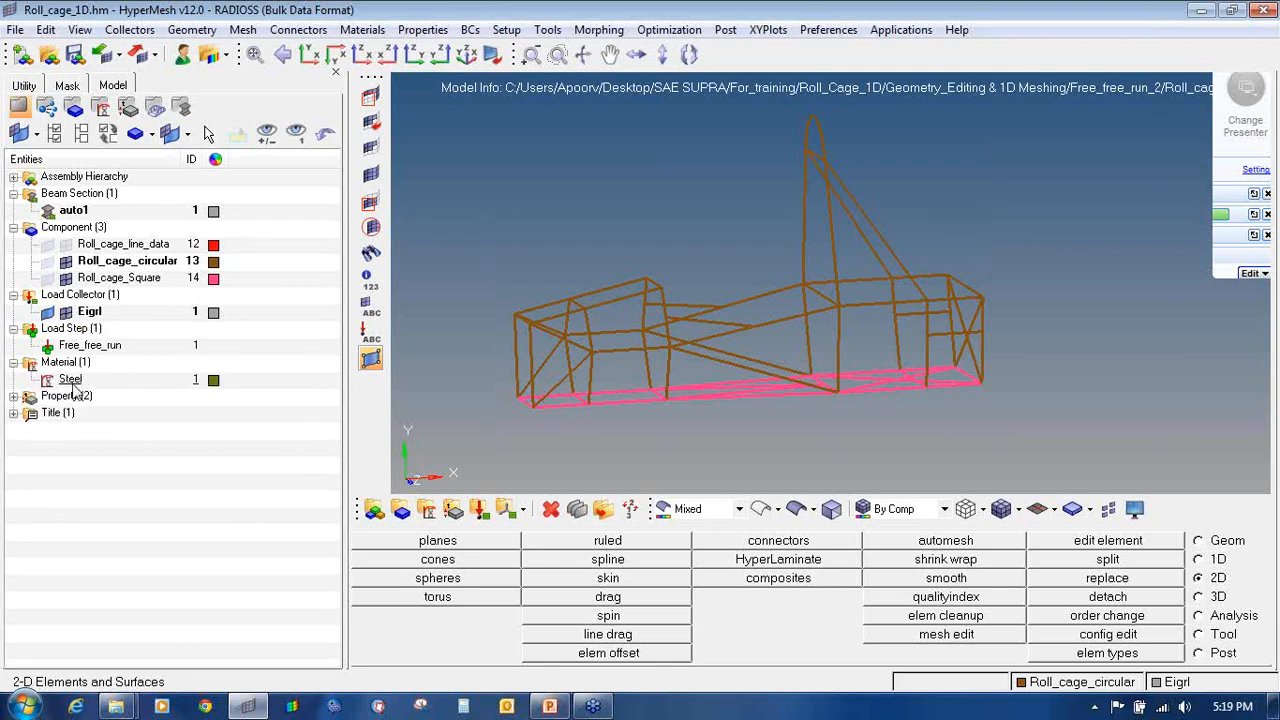
{"action": "left_click", "coordinate": [13, 396]}
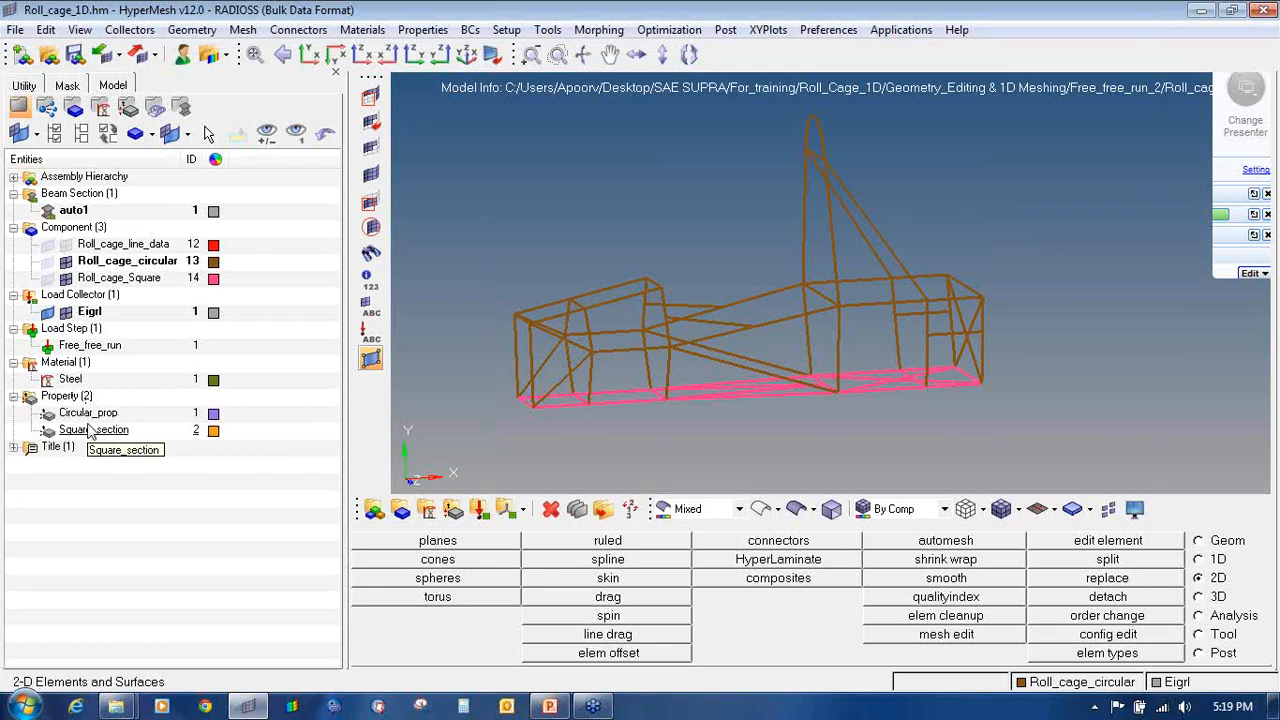
Step: Delete the Eigrl load collector
{"action": "right_click", "coordinate": [80, 298]}
{"action": "left_click", "coordinate": [125, 323]}
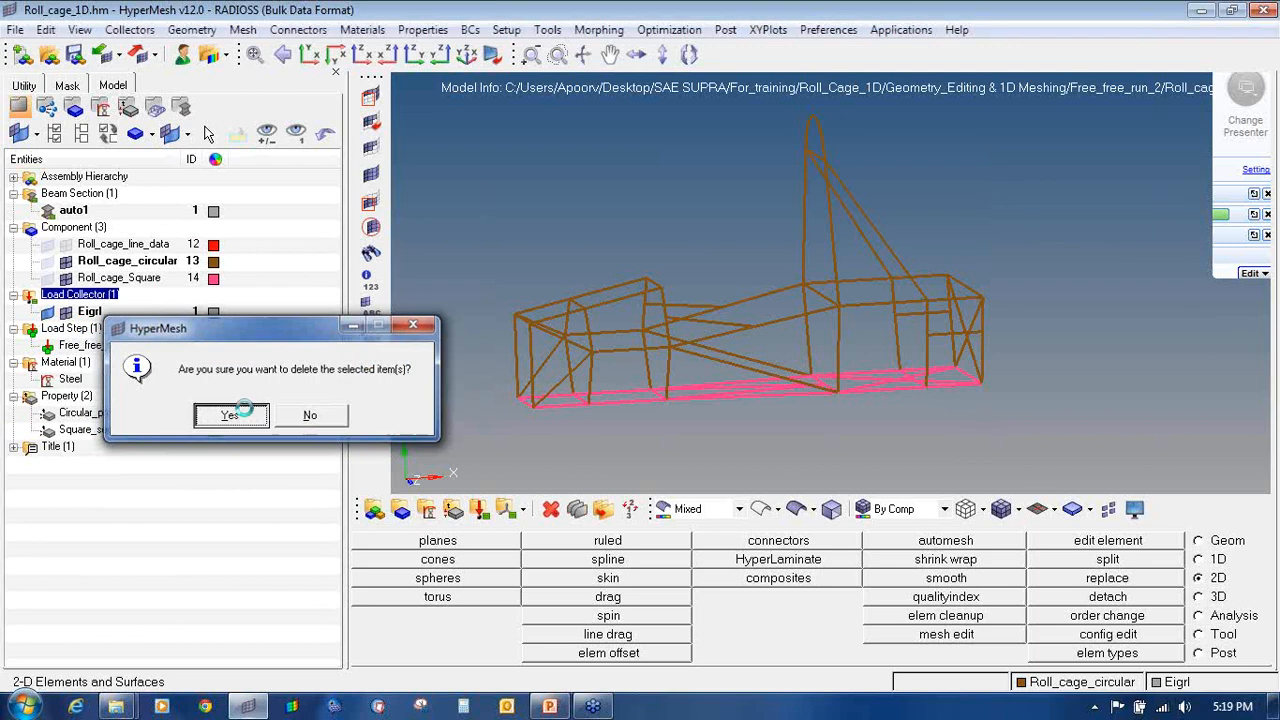
{"action": "left_click", "coordinate": [231, 414]}
Step: Delete the Free_free_run load step
{"action": "right_click", "coordinate": [88, 295]}
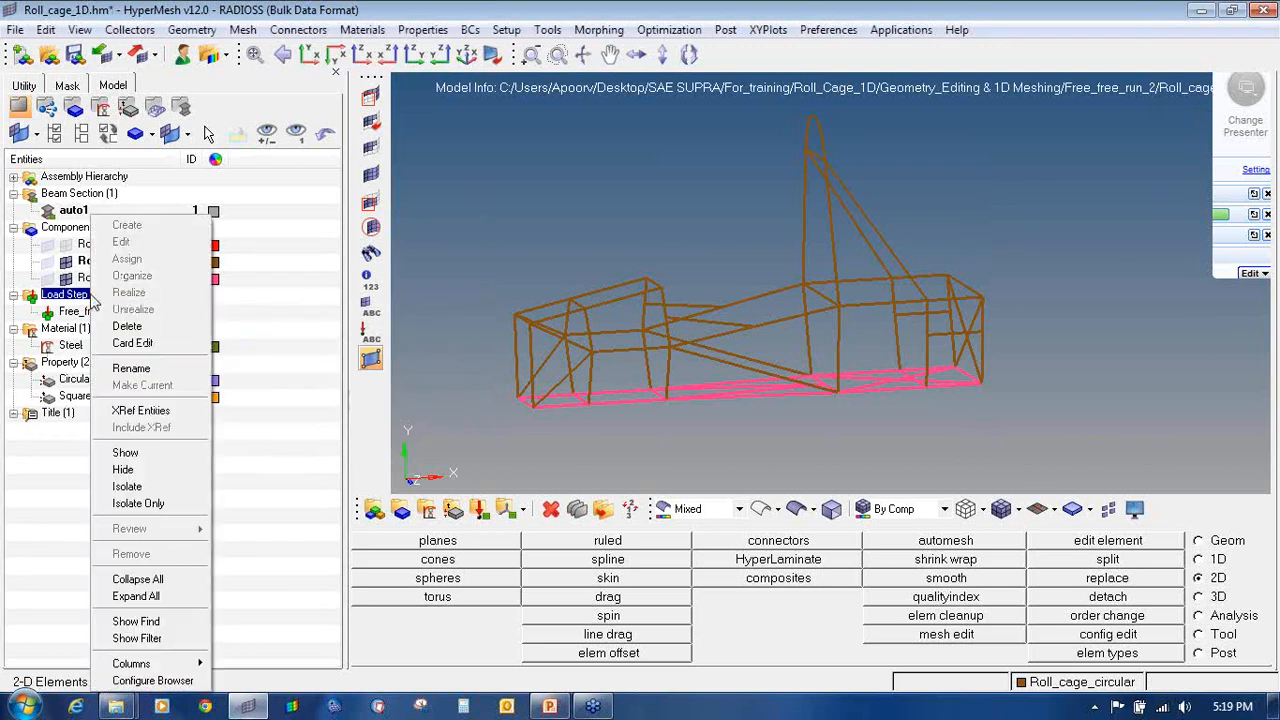
{"action": "left_click", "coordinate": [140, 327]}
{"action": "left_click", "coordinate": [255, 413]}
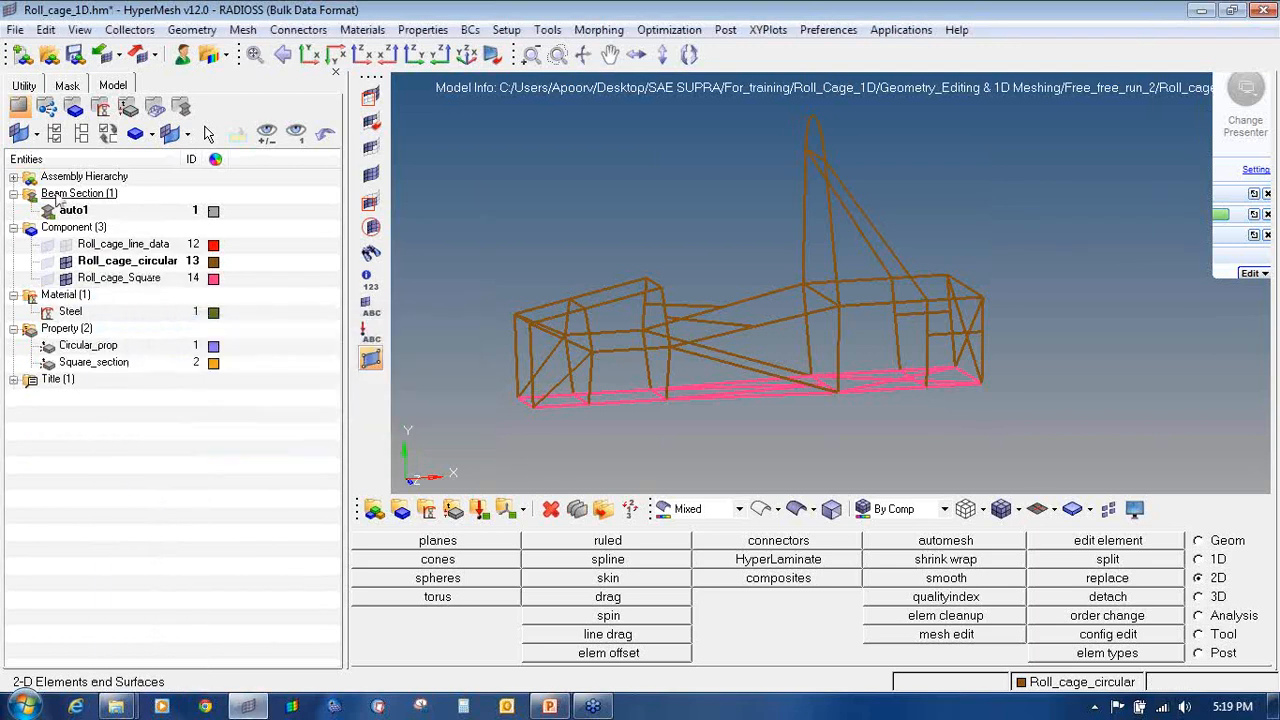
{"action": "left_click_drag", "start_coordinate": [817, 267], "coordinate": [786, 268], "text": "ctrl"}
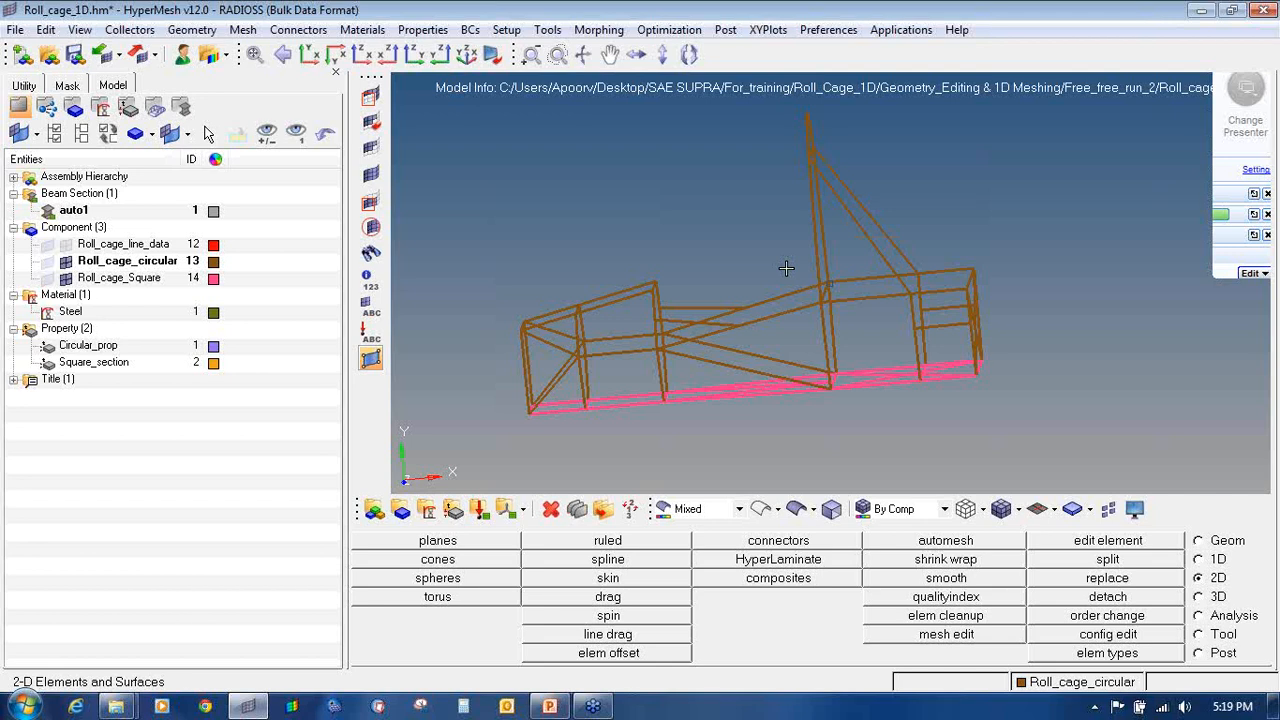
{"action": "left_click", "coordinate": [549, 706]}
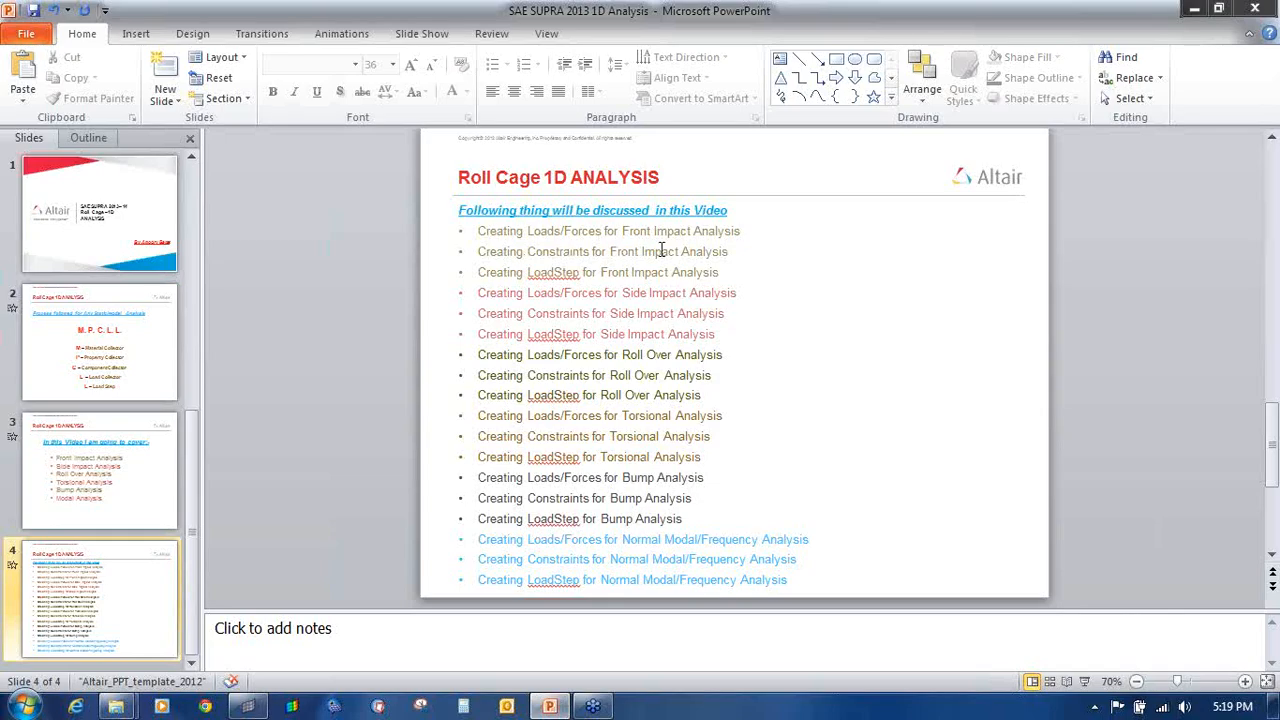
{"action": "left_click_drag", "start_coordinate": [480, 231], "coordinate": [757, 237]}
{"action": "key", "text": "alt+Tab"}
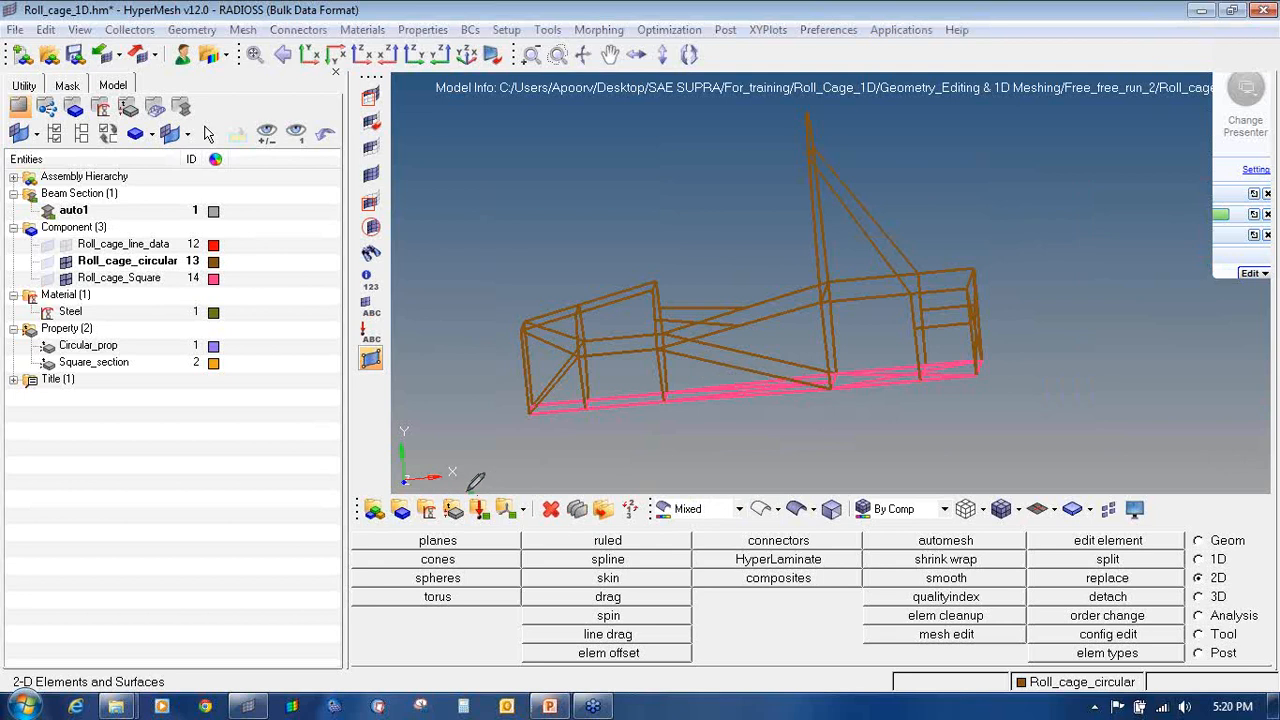
Step: Stop screen annotation, then create a red load collector named Front_impact_force and exit the panel
{"action": "mouse_move", "coordinate": [472, 488]}
{"action": "left_mouse_down"}
{"action": "mouse_move", "coordinate": [478, 528]}
{"action": "mouse_move", "coordinate": [500, 506]}
{"action": "mouse_move", "coordinate": [468, 492]}
{"action": "left_mouse_up"}
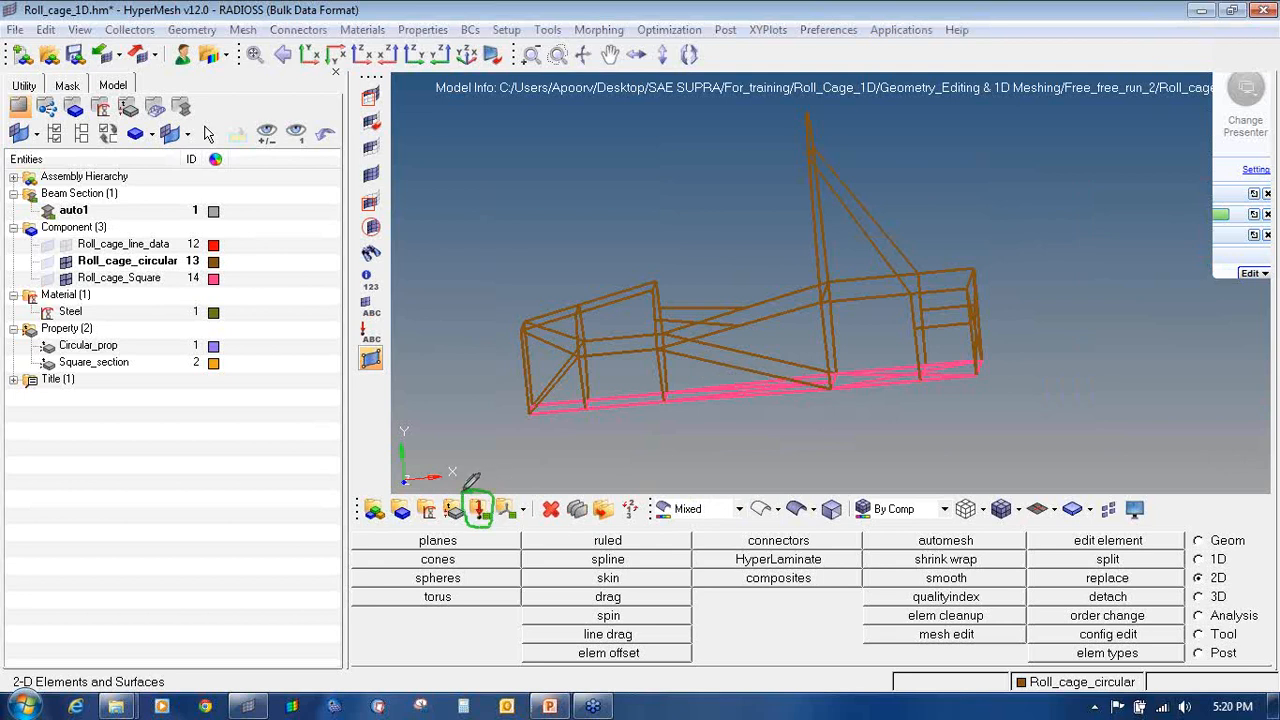
{"action": "left_click", "coordinate": [1271, 217]}
{"action": "left_click", "coordinate": [1220, 242]}
{"action": "left_click", "coordinate": [480, 508]}
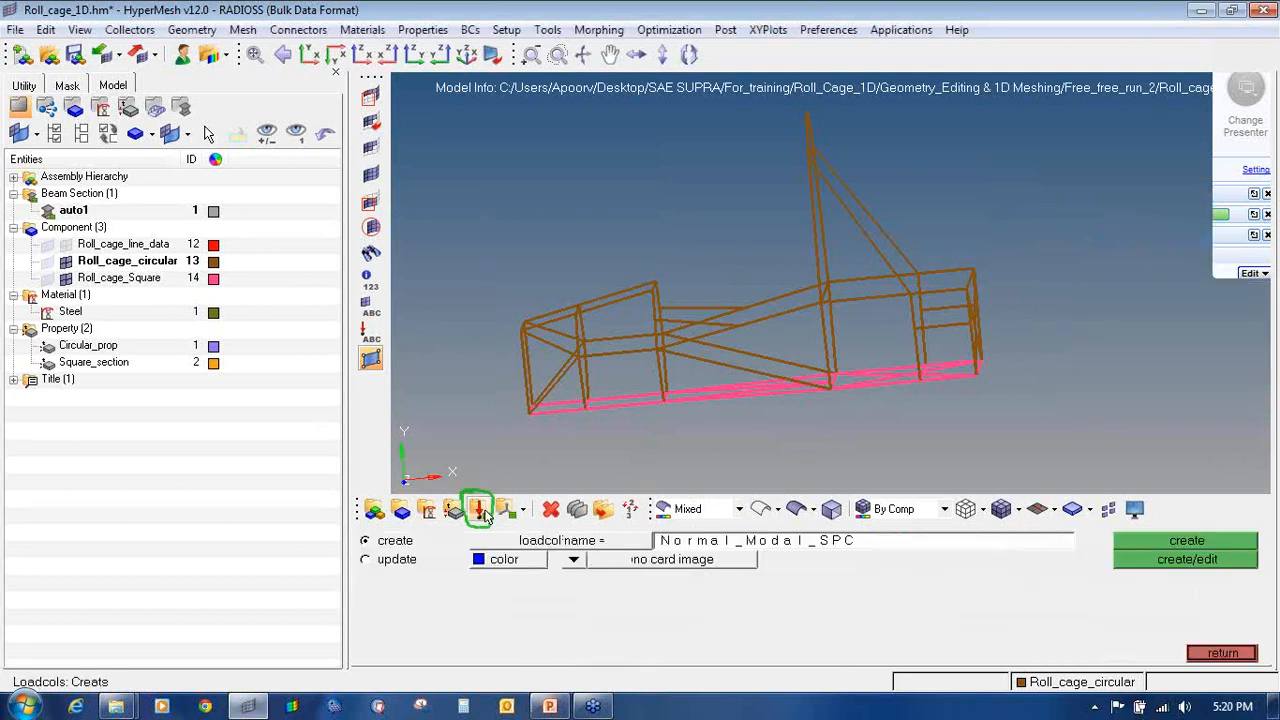
{"action": "left_click", "coordinate": [655, 541]}
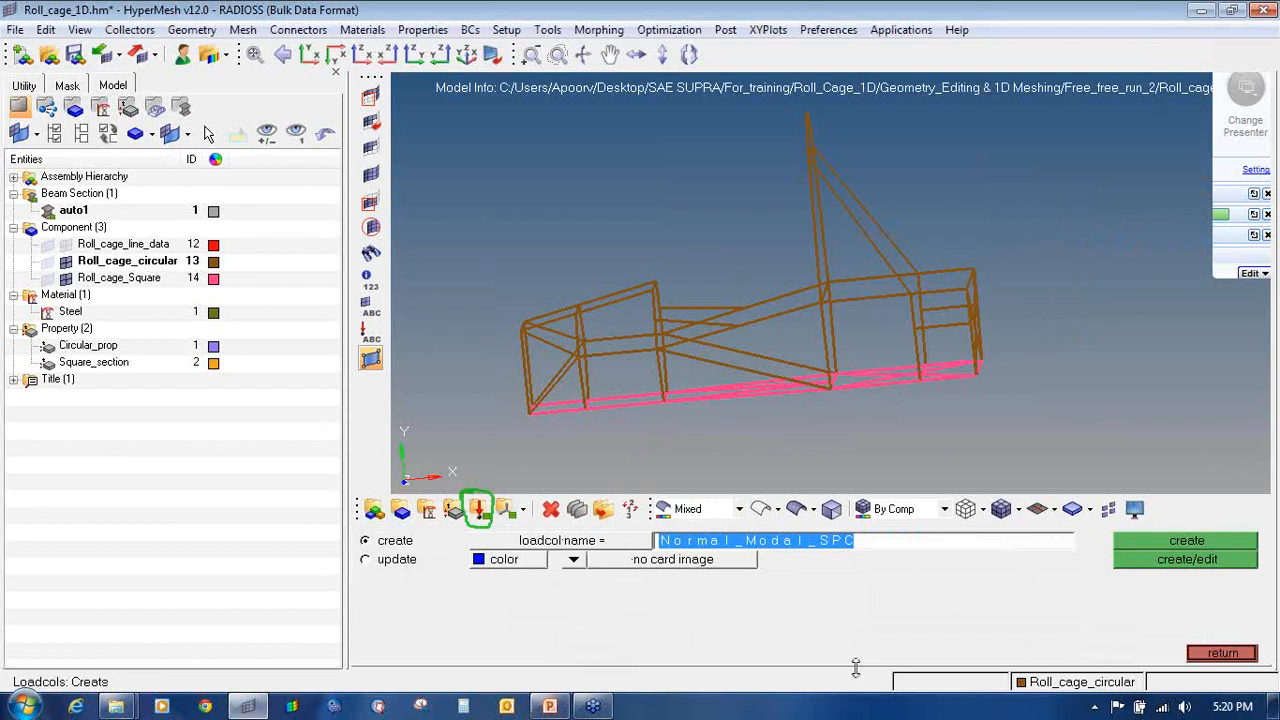
{"action": "type", "text": "Fron"}
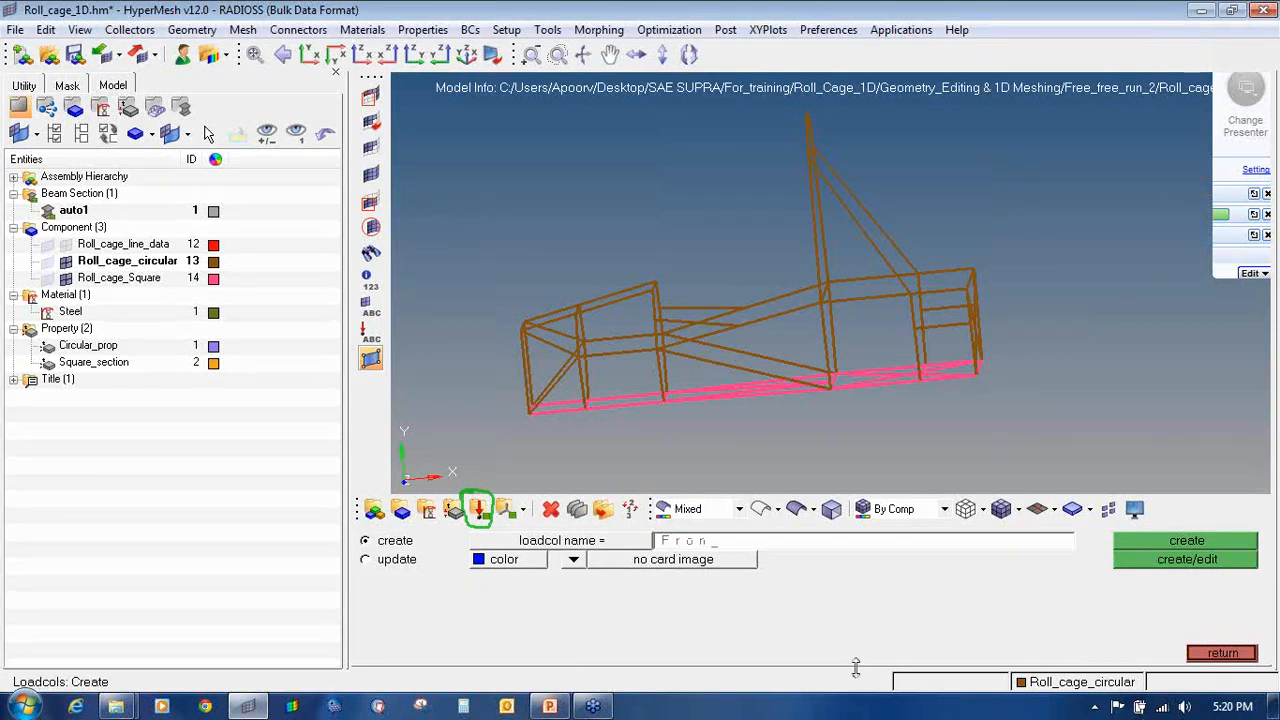
{"action": "type", "text": "t_impact_force"}
{"action": "left_click", "coordinate": [518, 562]}
{"action": "left_click", "coordinate": [500, 512]}
{"action": "left_click", "coordinate": [1202, 541]}
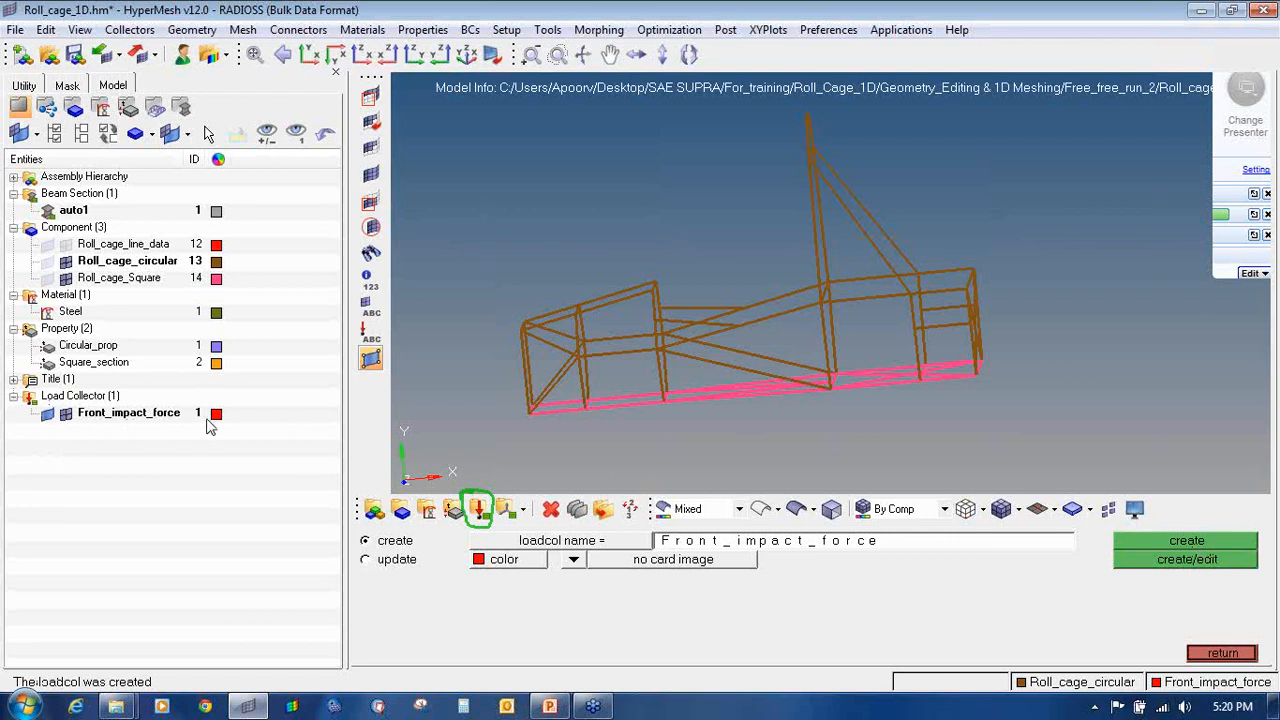
{"action": "left_click", "coordinate": [1220, 653]}
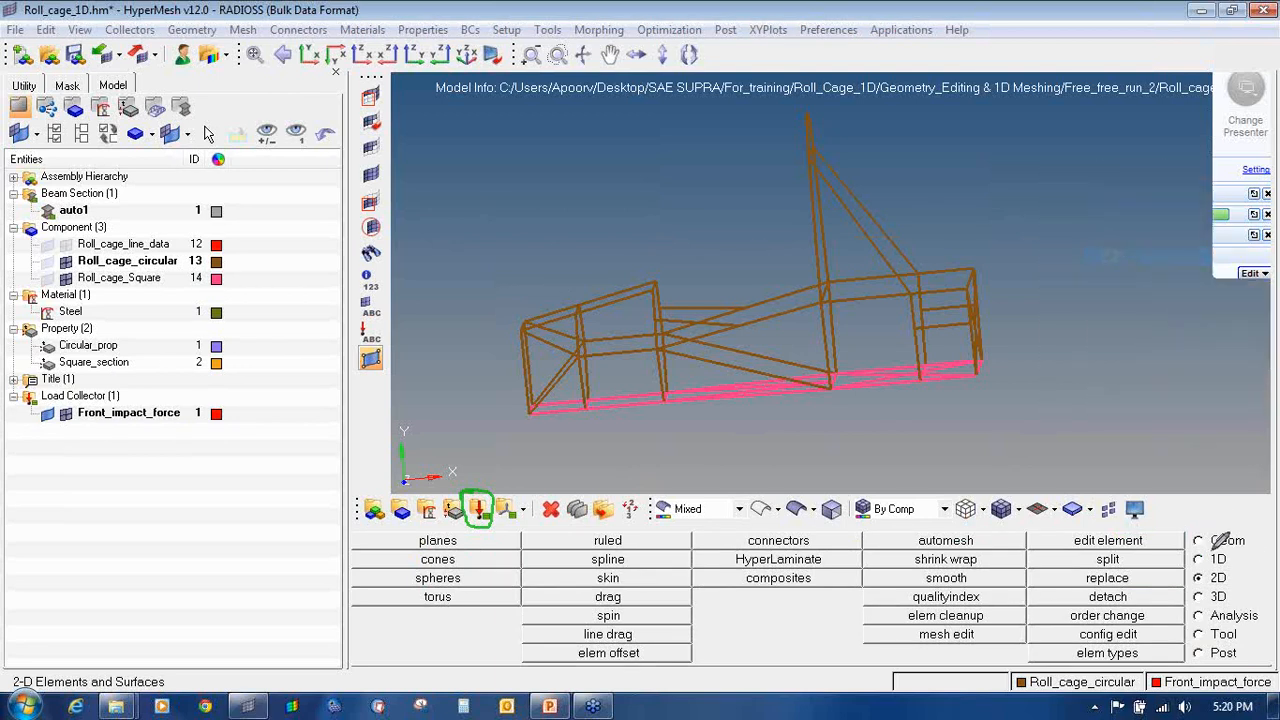
Step: Open the forces tool on the Analysis page and set it to the global coordinate system
{"action": "mouse_move", "coordinate": [1240, 603]}
{"action": "left_mouse_down"}
{"action": "mouse_move", "coordinate": [1195, 608]}
{"action": "mouse_move", "coordinate": [1238, 623]}
{"action": "mouse_move", "coordinate": [1255, 605]}
{"action": "left_mouse_up"}
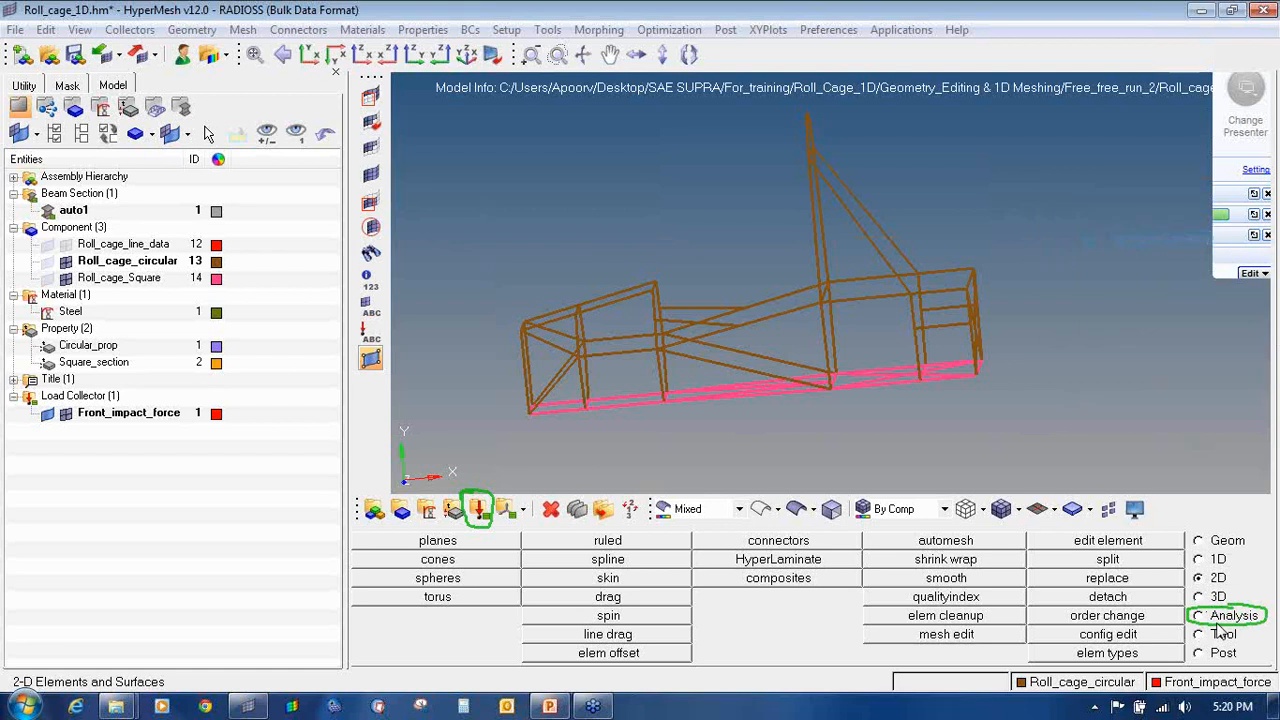
{"action": "left_click", "coordinate": [1225, 616]}
{"action": "mouse_move", "coordinate": [1174, 343]}
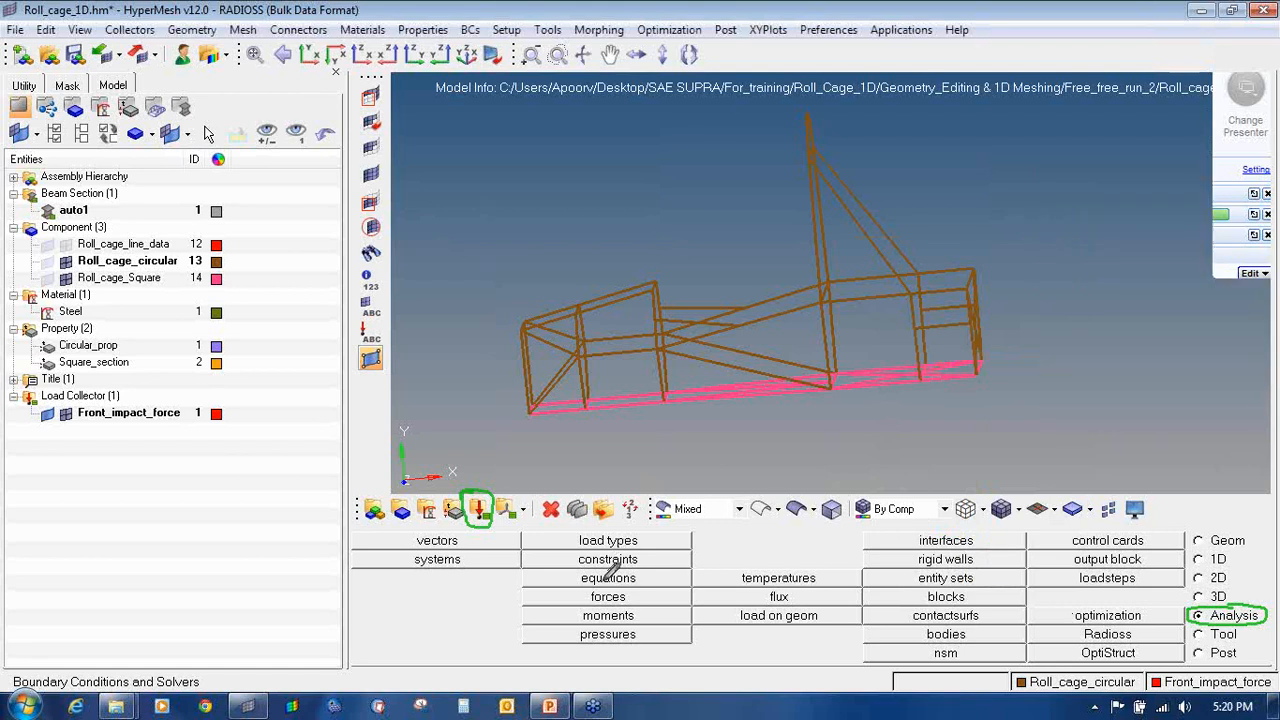
{"action": "mouse_move", "coordinate": [588, 584]}
{"action": "left_mouse_down"}
{"action": "mouse_move", "coordinate": [574, 600]}
{"action": "mouse_move", "coordinate": [643, 601]}
{"action": "mouse_move", "coordinate": [592, 588]}
{"action": "left_mouse_up"}
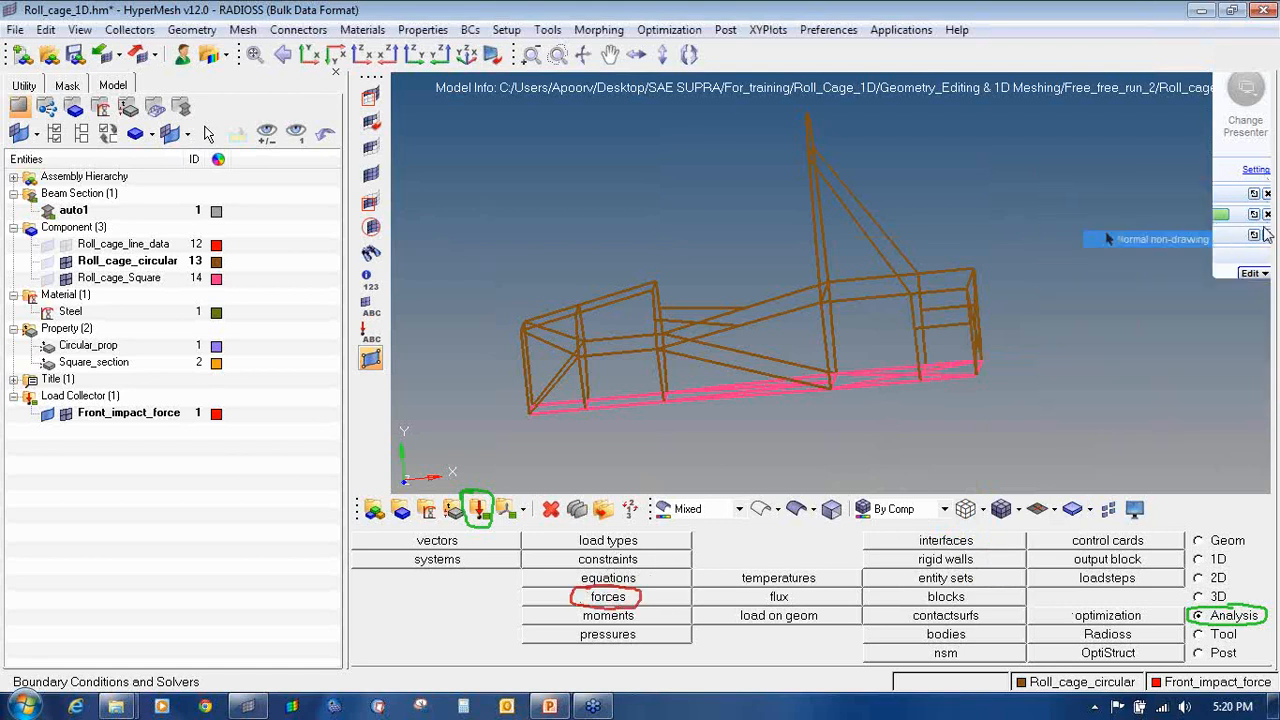
{"action": "left_click", "coordinate": [1196, 331]}
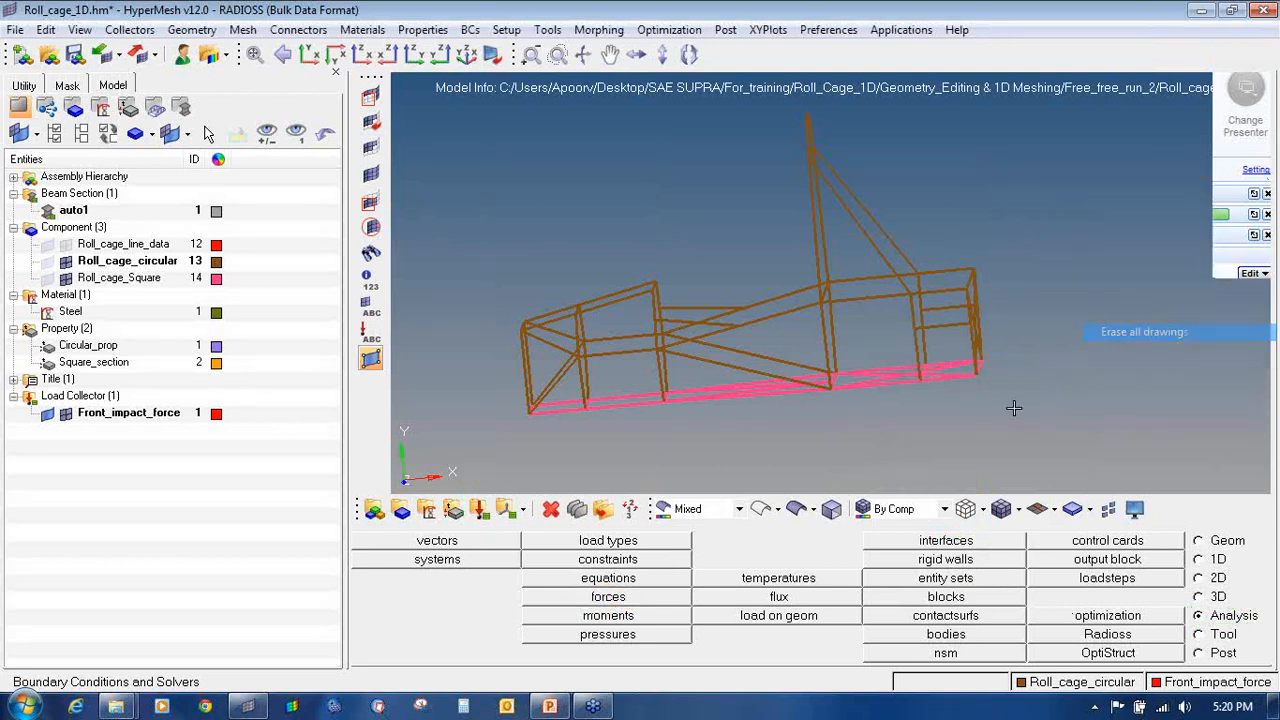
{"action": "left_click", "coordinate": [620, 598]}
{"action": "left_click", "coordinate": [494, 579]}
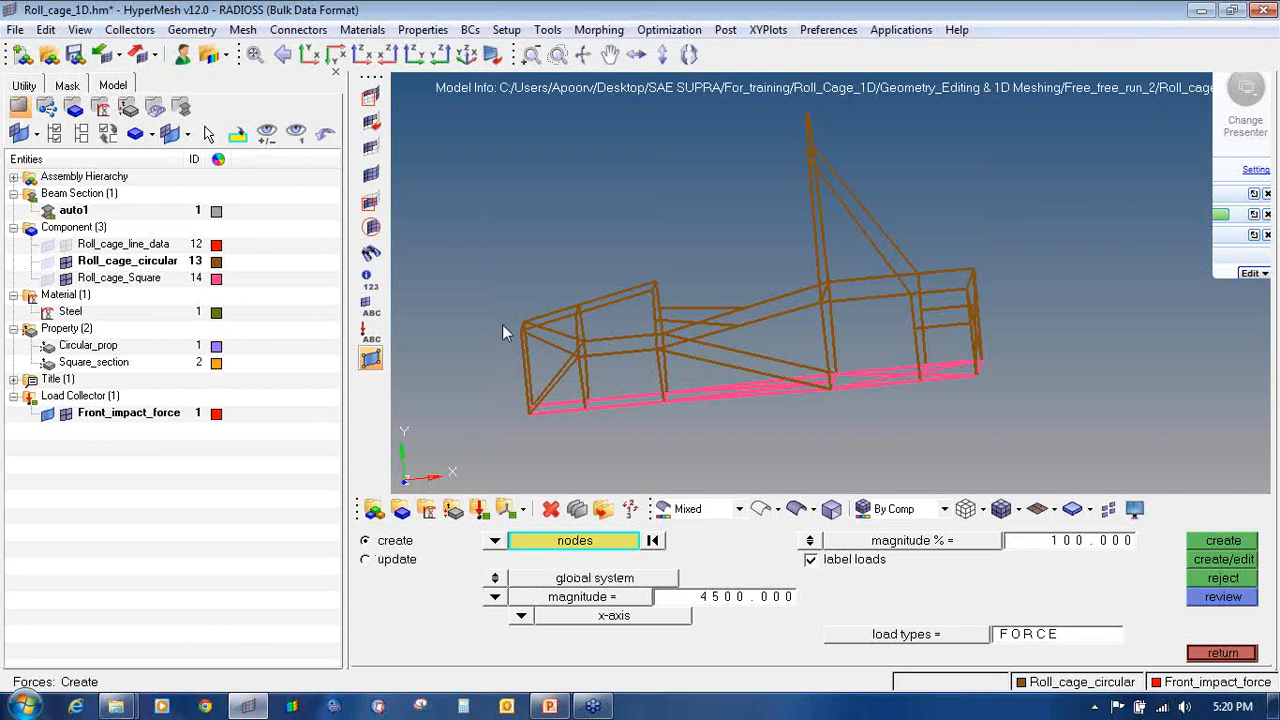
Step: Pick the two front top nodes and set a 4500 force magnitude along x
{"action": "left_click_drag", "start_coordinate": [548, 287], "coordinate": [628, 284], "text": "ctrl"}
{"action": "scroll", "coordinate": [522, 328], "scroll_direction": "up", "scroll_amount": 4, "text": "ctrl"}
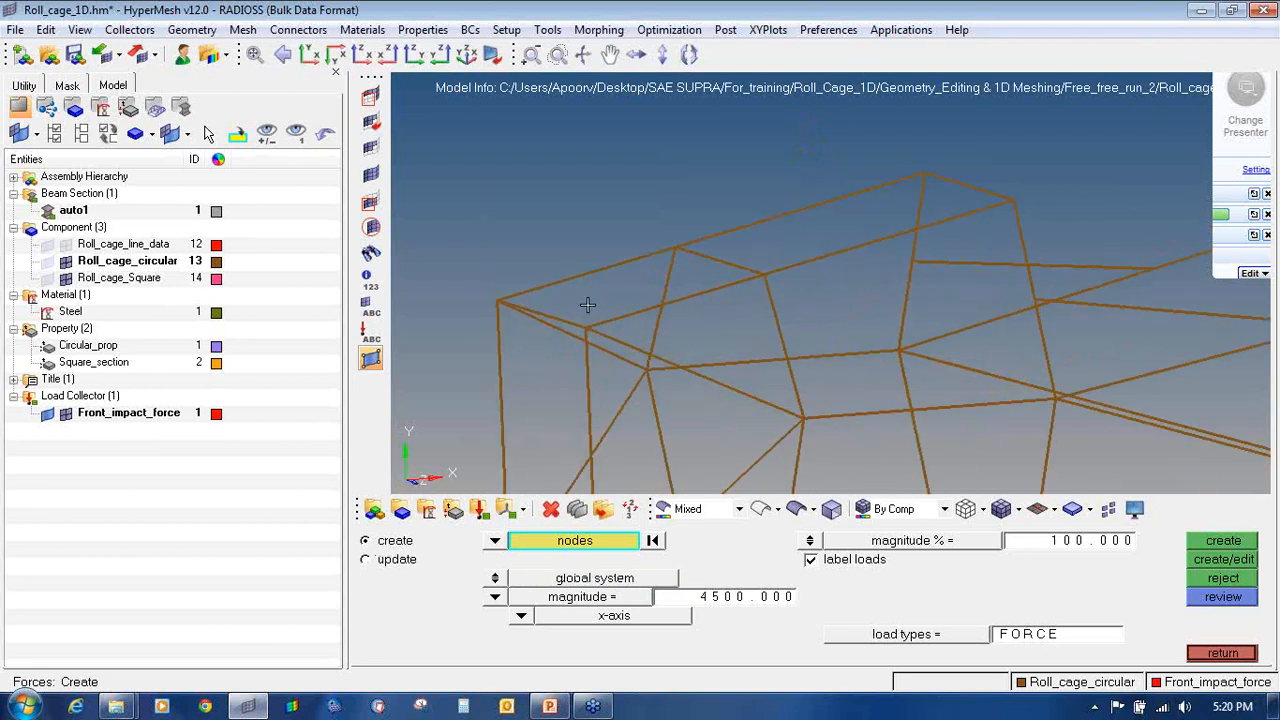
{"action": "scroll", "coordinate": [586, 306], "scroll_direction": "up", "scroll_amount": 3, "text": "ctrl"}
{"action": "left_click", "coordinate": [584, 350]}
{"action": "scroll", "coordinate": [509, 313], "scroll_direction": "down", "scroll_amount": 1, "text": "ctrl"}
{"action": "right_click_drag", "start_coordinate": [430, 297], "coordinate": [471, 300], "text": "ctrl"}
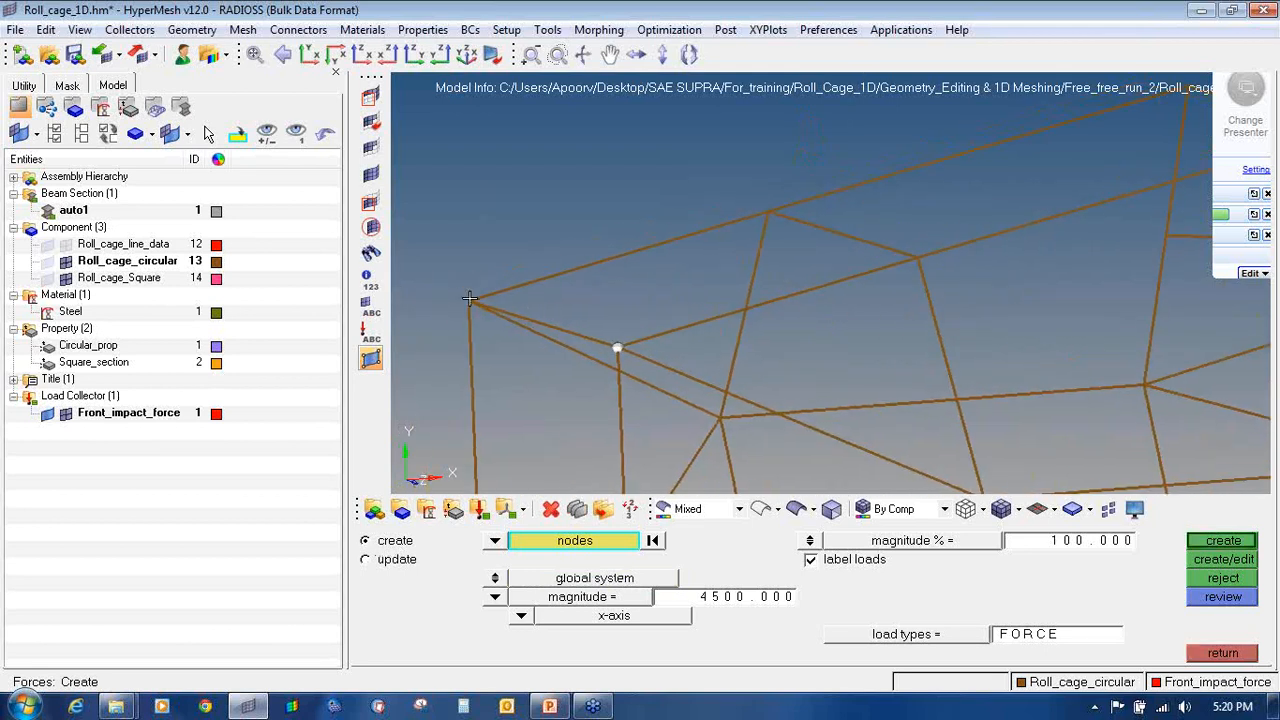
{"action": "scroll", "coordinate": [471, 300], "scroll_direction": "up", "scroll_amount": 5, "text": "ctrl"}
{"action": "left_click", "coordinate": [465, 307]}
{"action": "scroll", "coordinate": [430, 273], "scroll_direction": "down", "scroll_amount": 8, "text": "ctrl"}
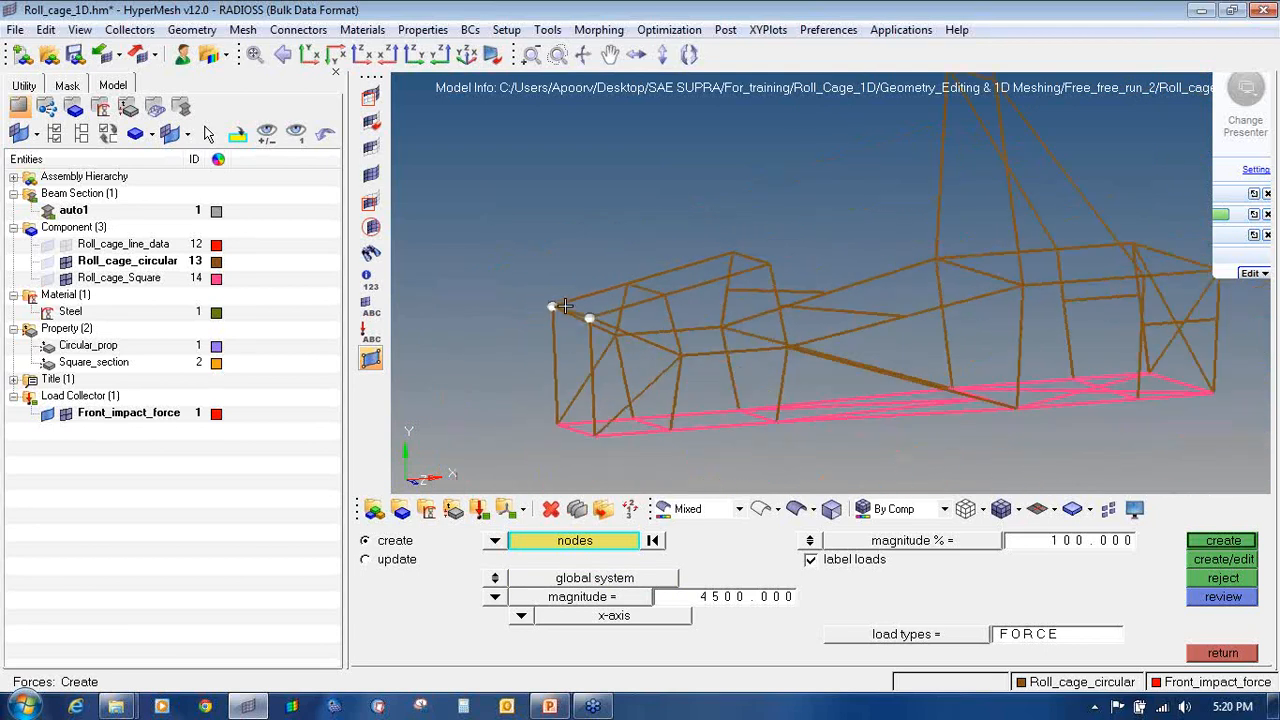
{"action": "left_click_drag", "start_coordinate": [574, 353], "coordinate": [497, 356], "text": "ctrl"}
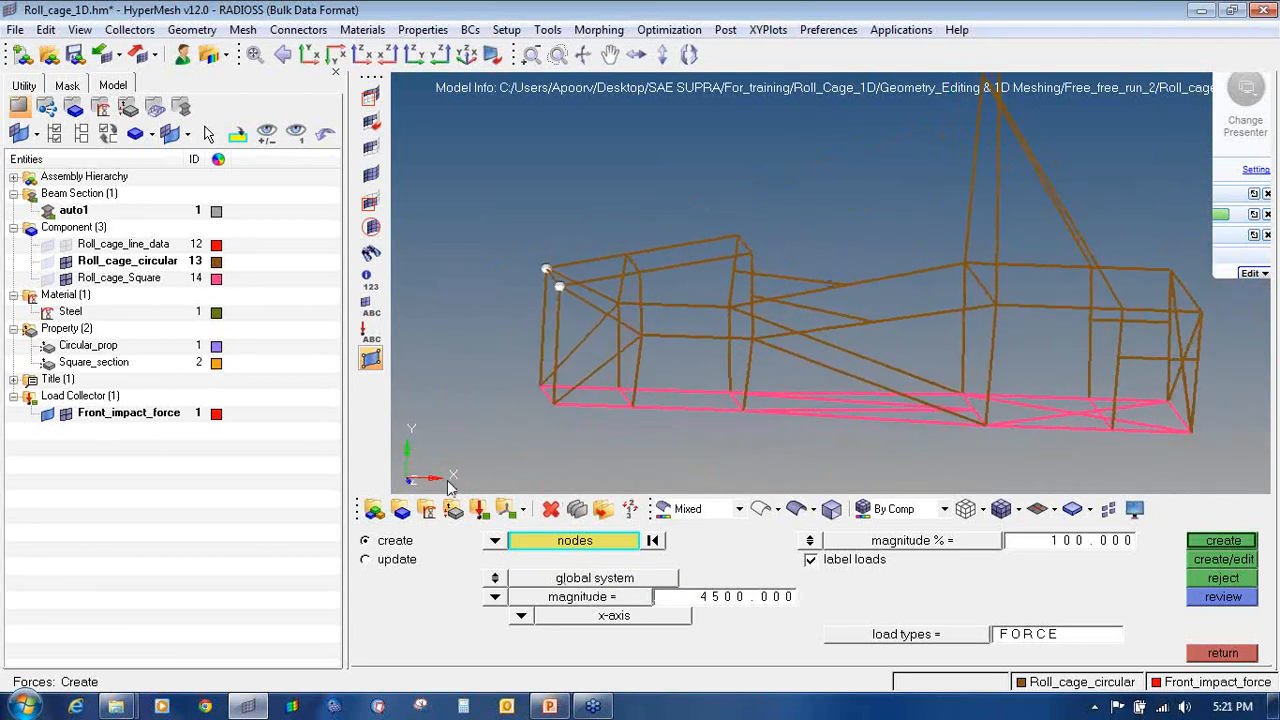
{"action": "left_click", "coordinate": [703, 597]}
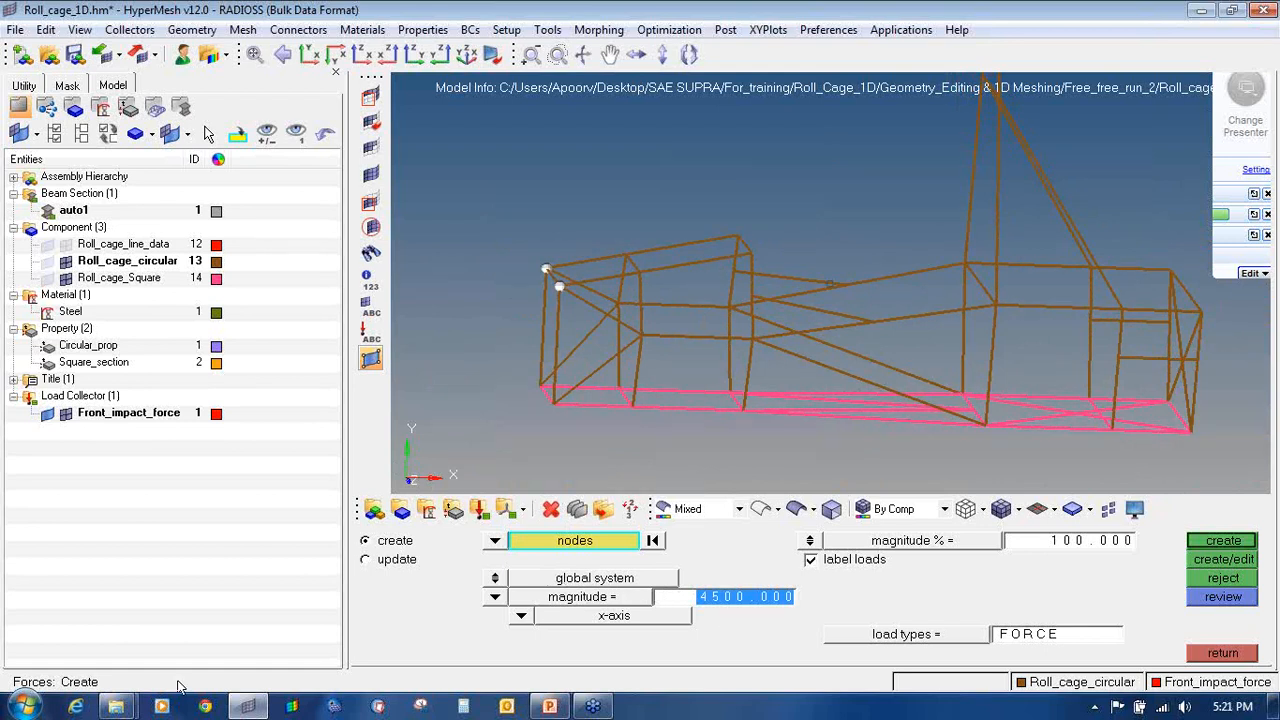
{"action": "left_click", "coordinate": [25, 711]}
Step: Launch Notepad from Accessories and set its font size to 20
{"action": "left_click", "coordinate": [114, 634]}
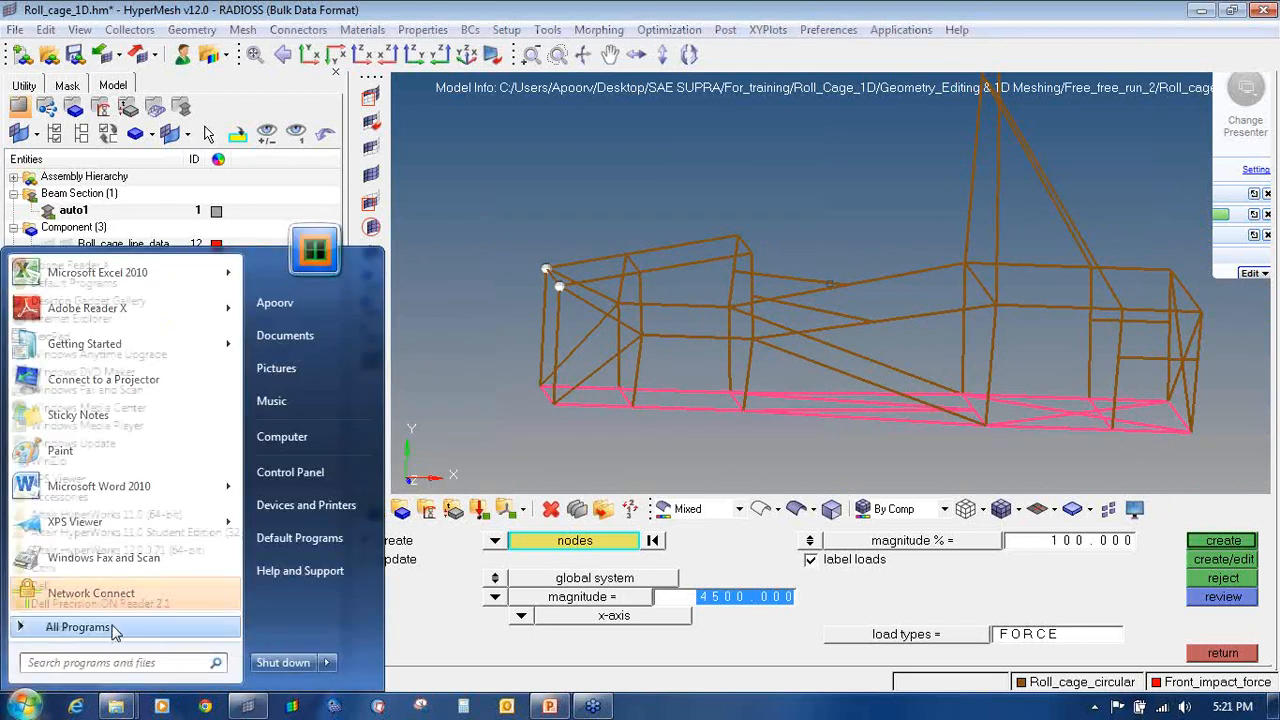
{"action": "left_click", "coordinate": [100, 496]}
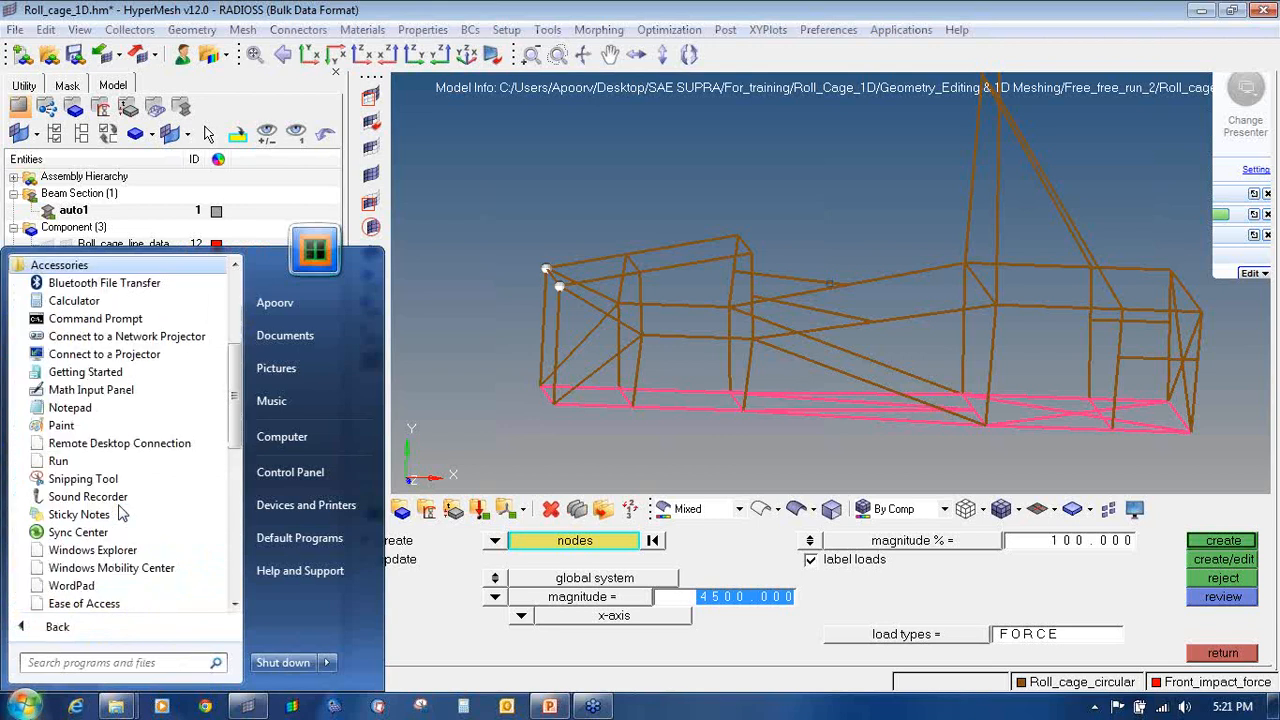
{"action": "left_click", "coordinate": [100, 408]}
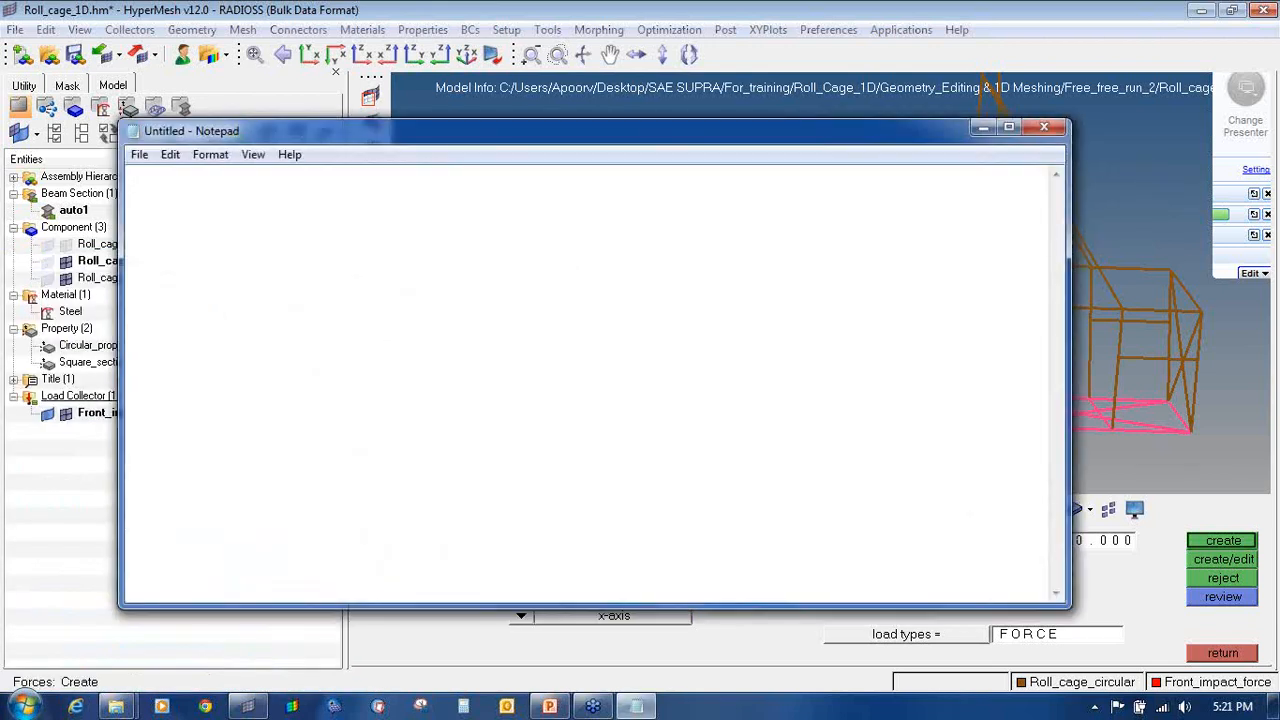
{"action": "left_click", "coordinate": [210, 154]}
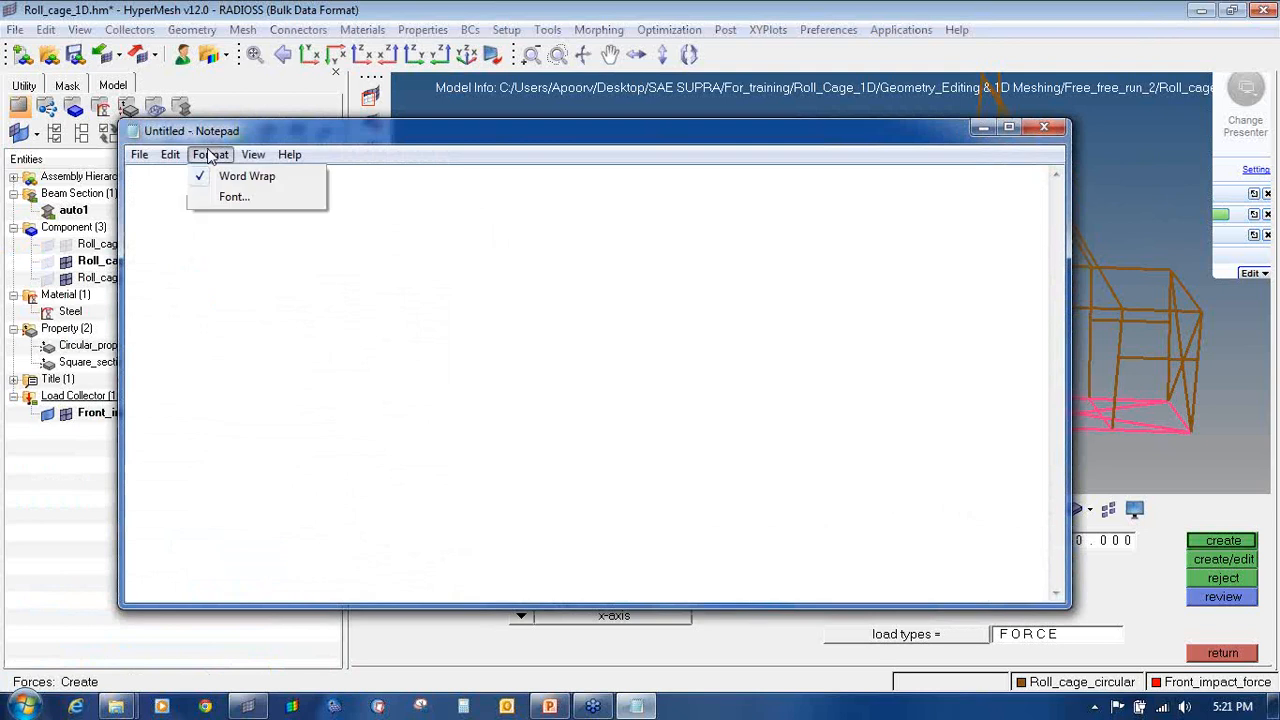
{"action": "left_click", "coordinate": [218, 197]}
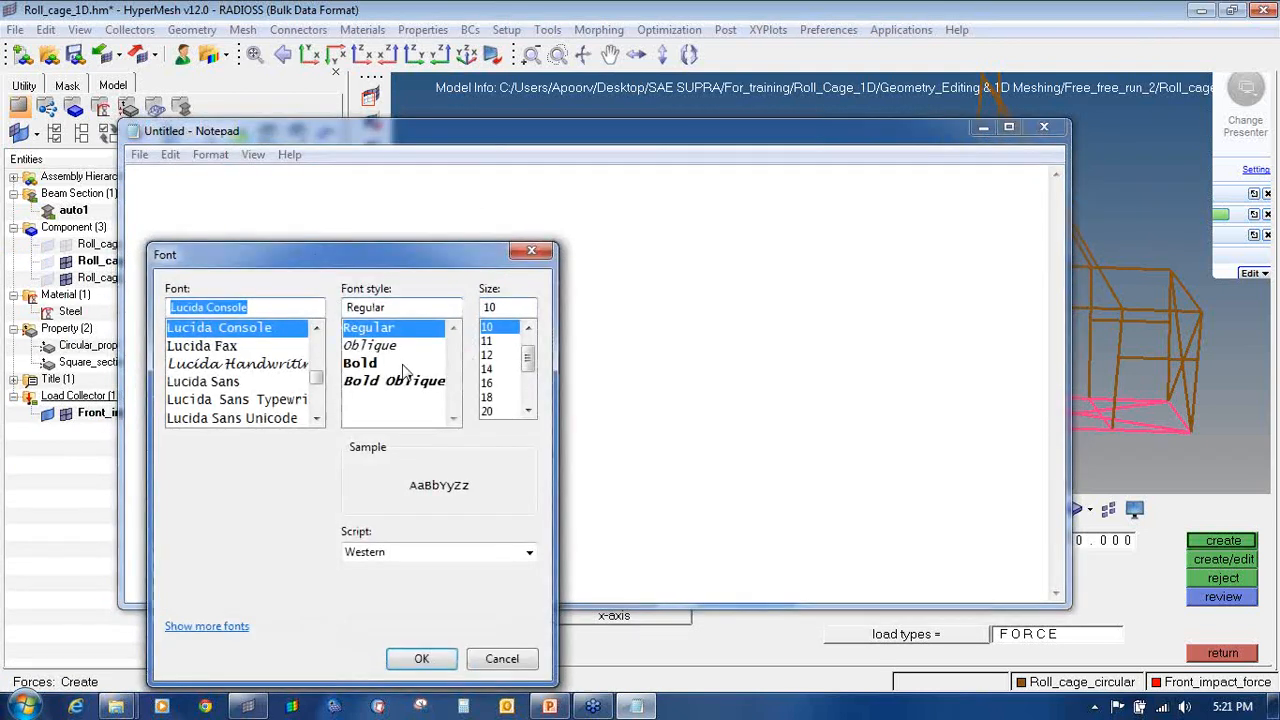
{"action": "left_click", "coordinate": [489, 411]}
{"action": "left_click", "coordinate": [436, 660]}
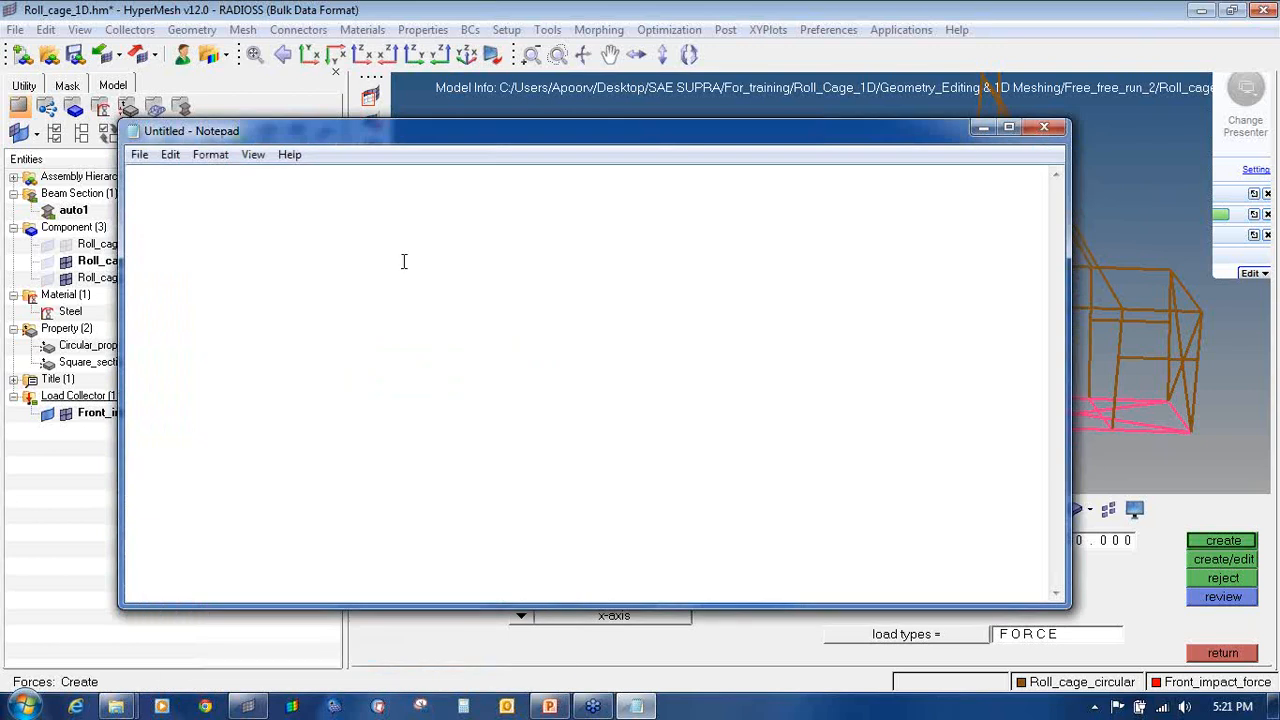
Step: Type the working: 300KG gives 3000 N, 3G = 9000 N, split over 2 nodes as 9000/2 = 4500
{"action": "type", "text": "3G "}
{"action": "type", "text": "we"}
{"action": "type", "text": "ight"}
{"action": "type", "text": " = 300"}
{"action": "type", "text": "KG"}
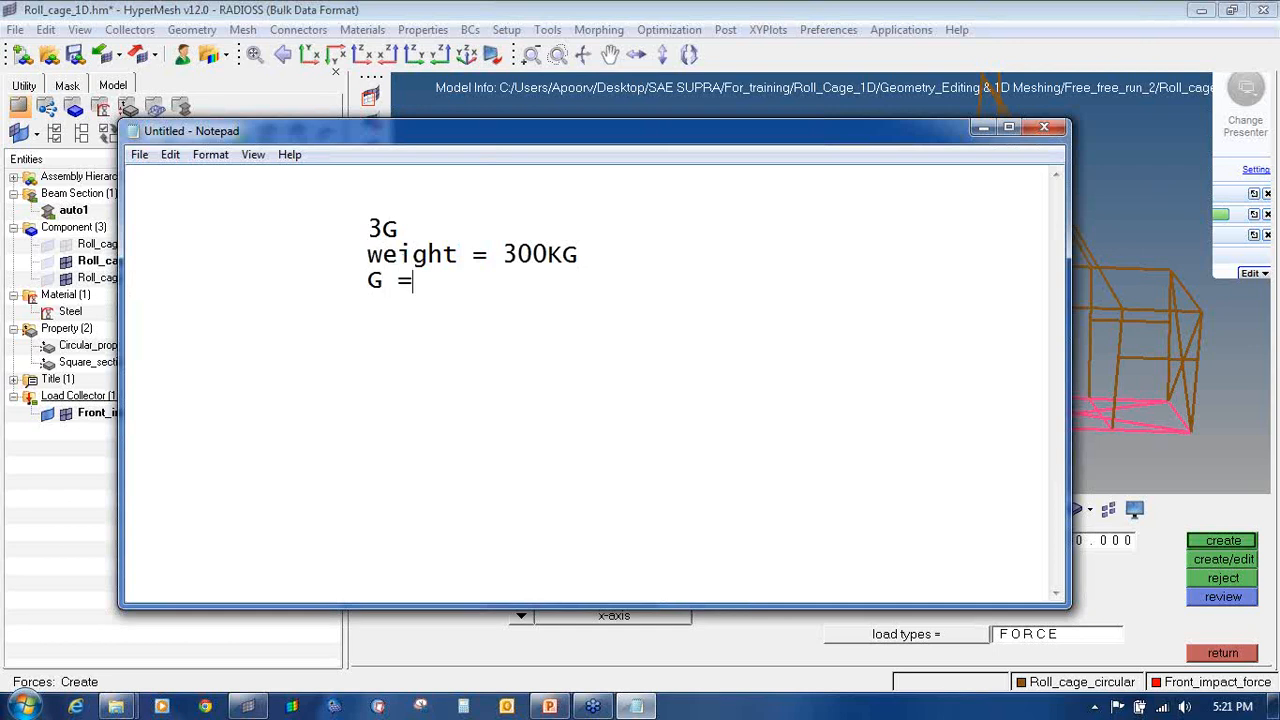
{"action": "type", "text": "300 x 10"}
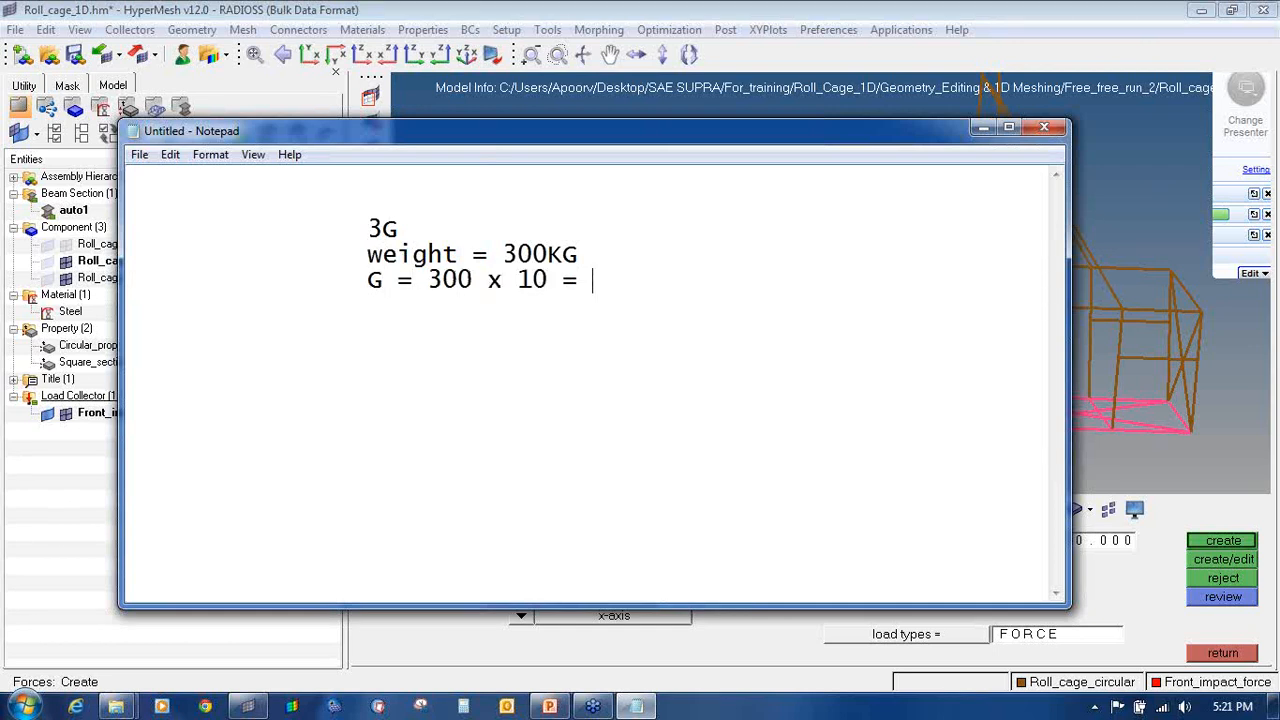
{"action": "type", "text": " = 3000 N "}
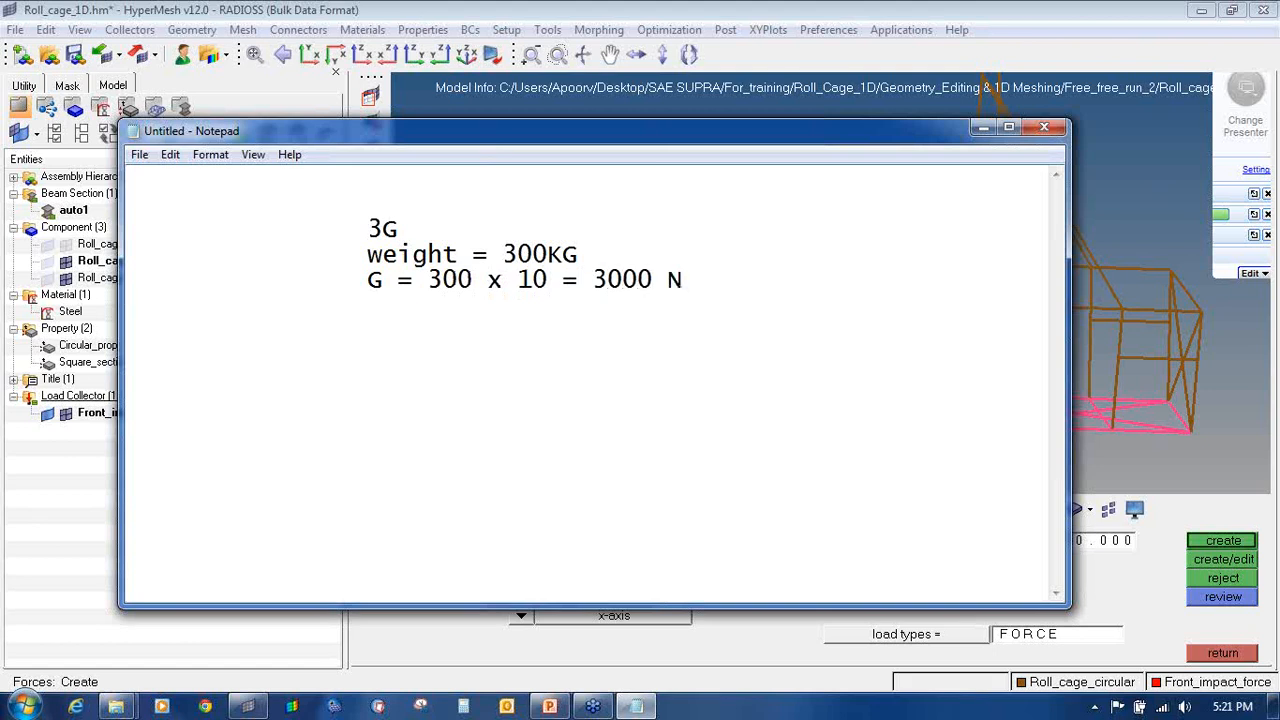
{"action": "type", "text": "3G = 3 x 3"}
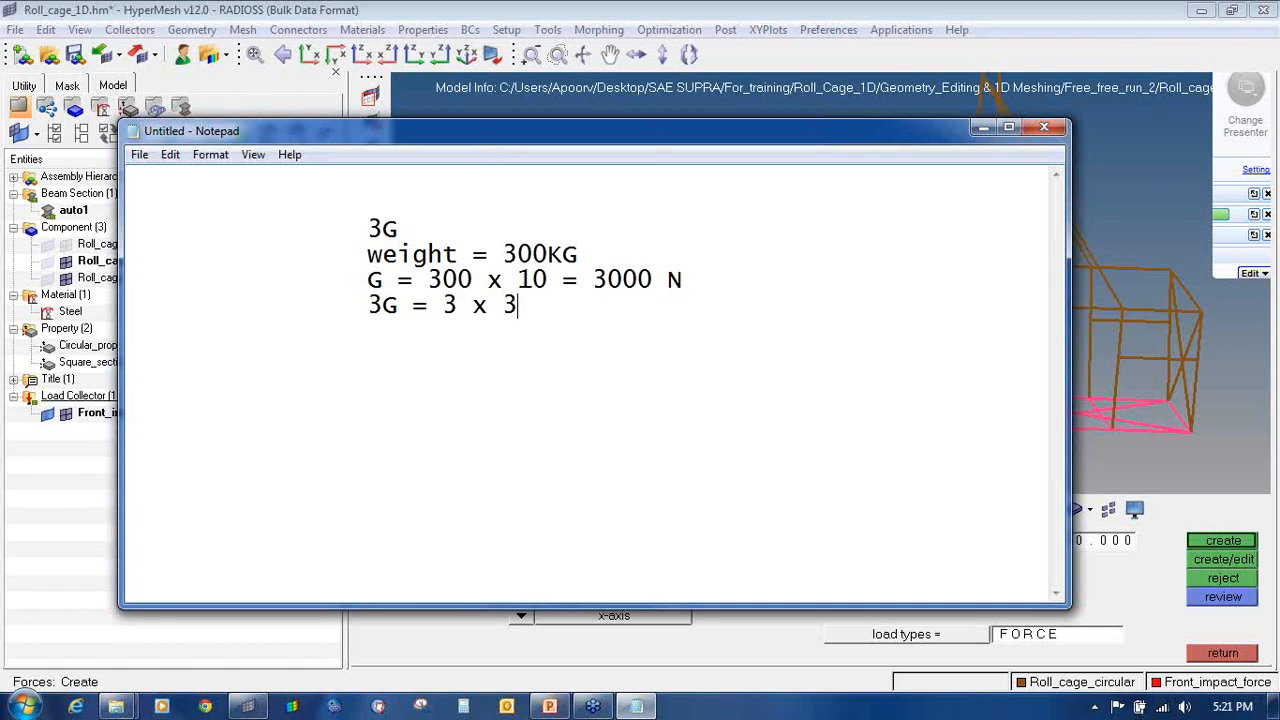
{"action": "type", "text": "000 = 9000 N  "}
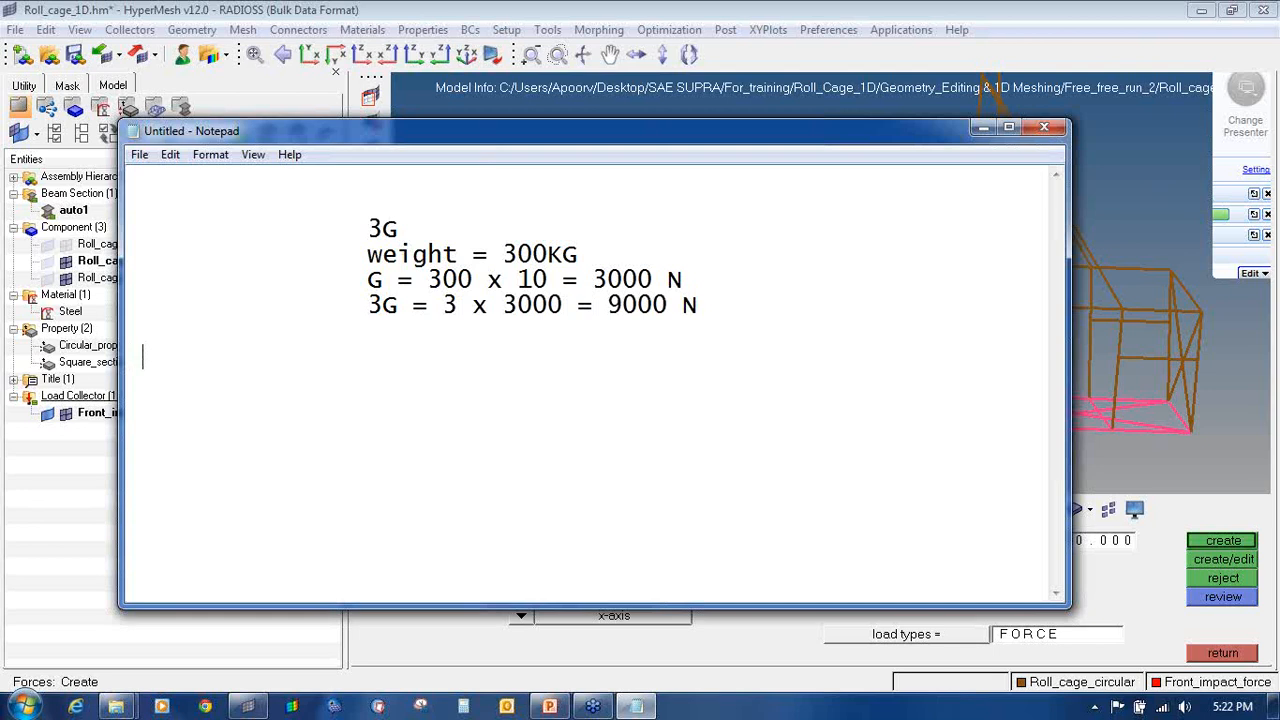
{"action": "type", "text": "2 Nodes"}
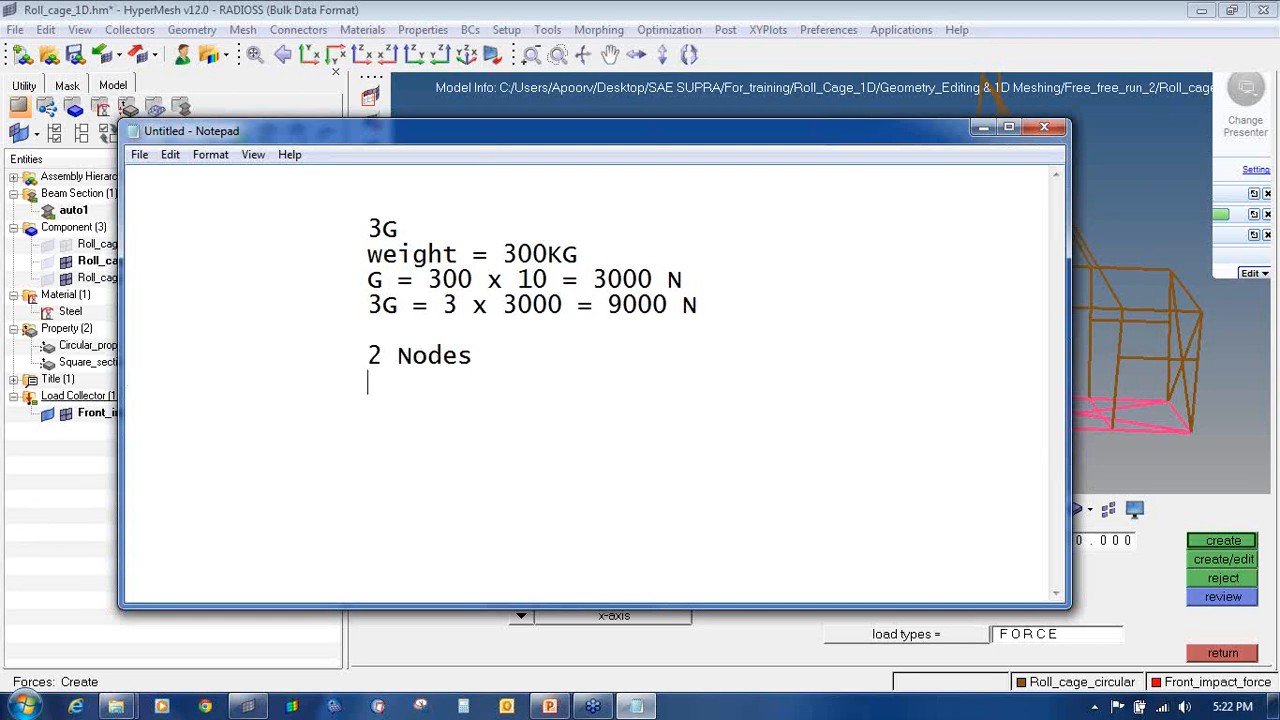
{"action": "key", "text": "Return"}
{"action": "type", "text": "9000/2 "}
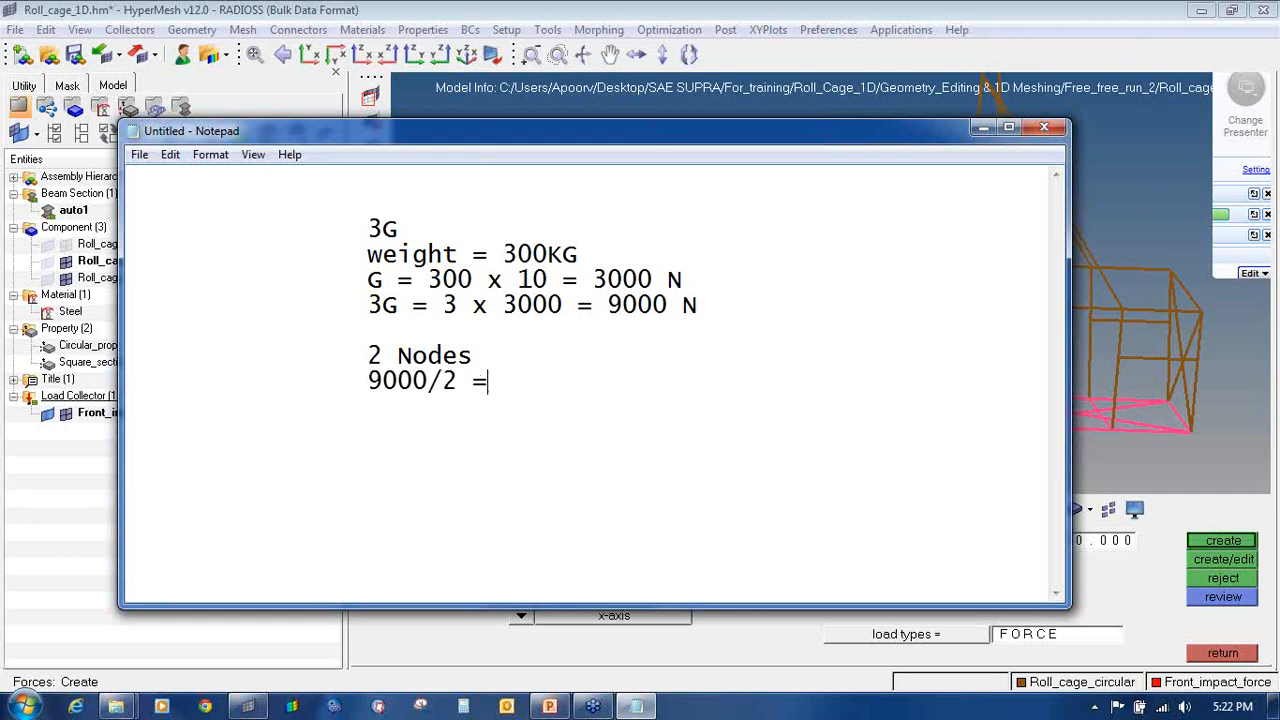
{"action": "type", "text": "= 4500 N"}
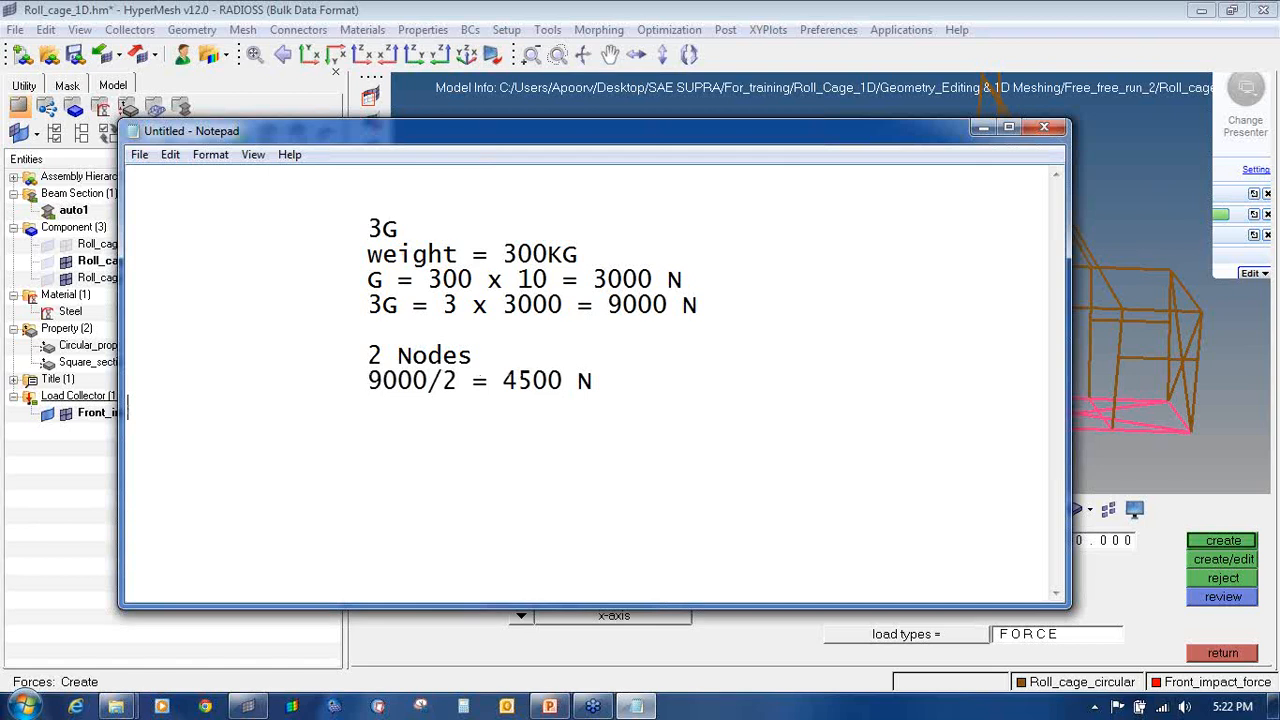
Step: Create the 4500 N x-direction forces on the two picked front nodes
{"action": "left_click", "coordinate": [714, 9]}
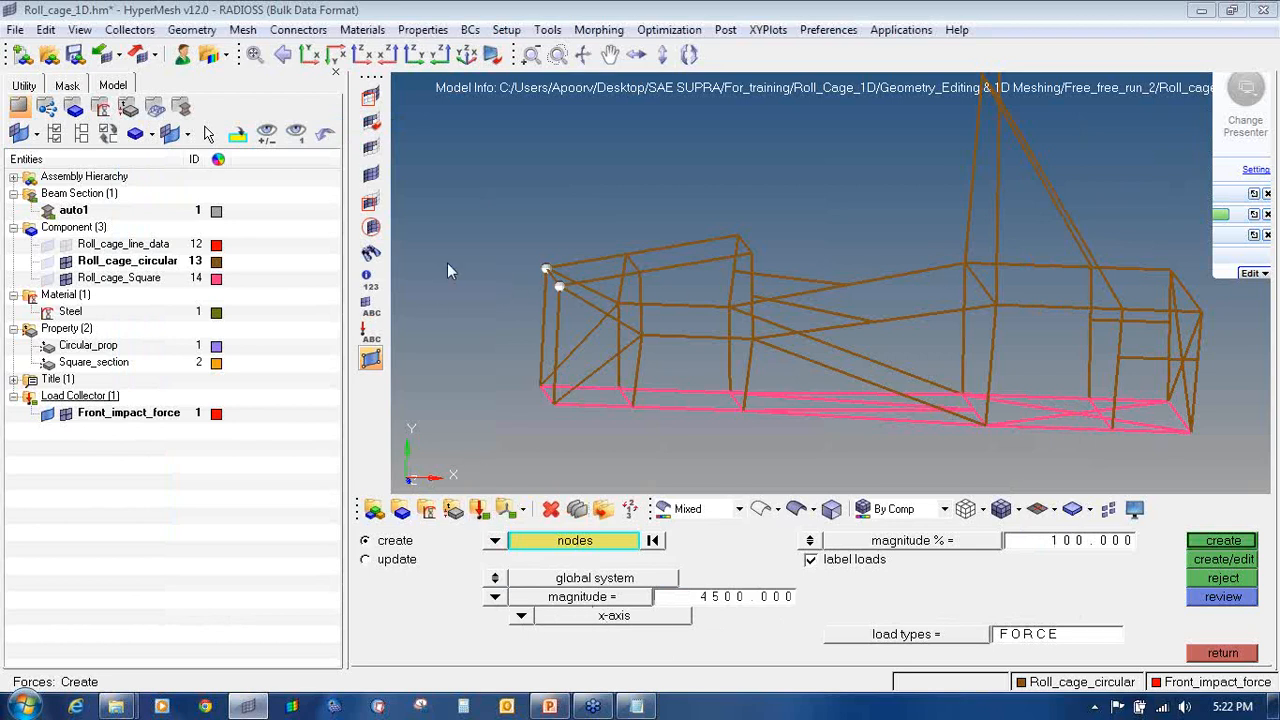
{"action": "left_click", "coordinate": [1233, 541]}
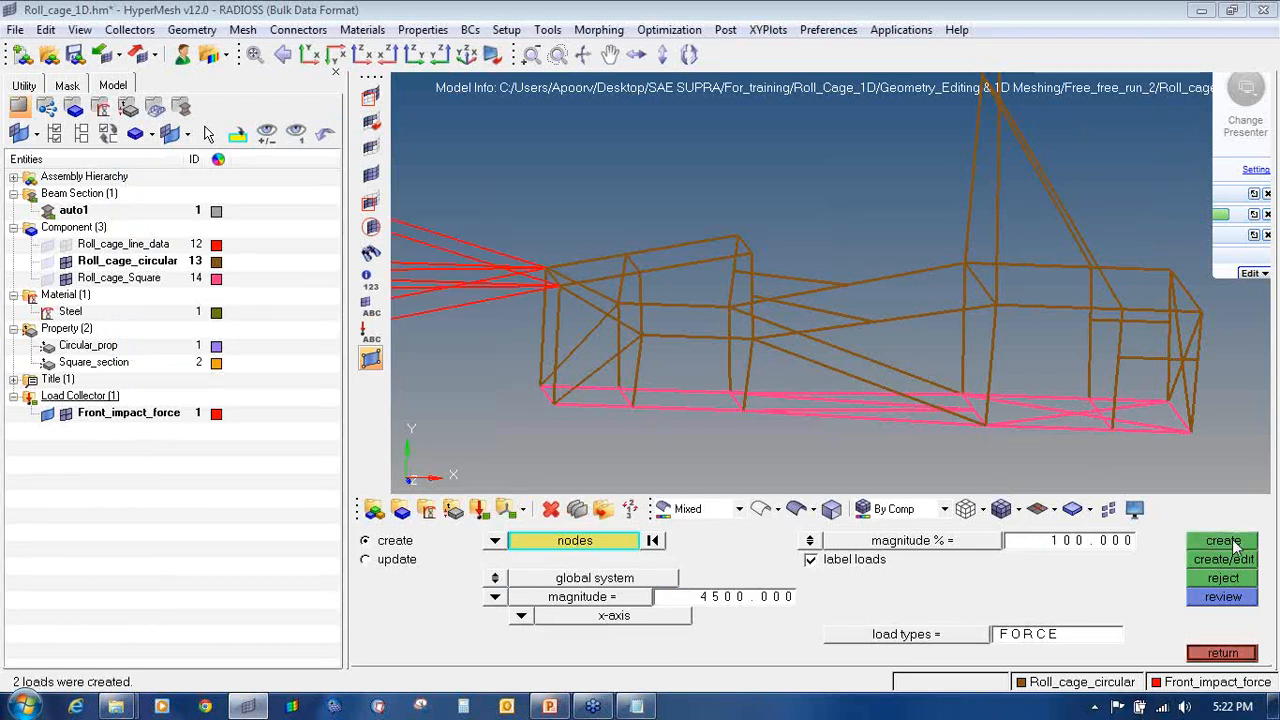
{"action": "scroll", "coordinate": [589, 237], "scroll_direction": "down", "scroll_amount": 10, "text": "ctrl"}
{"action": "right_click_drag", "start_coordinate": [570, 237], "coordinate": [628, 245], "text": "ctrl"}
{"action": "scroll", "coordinate": [576, 241], "scroll_direction": "up", "scroll_amount": 5, "text": "ctrl"}
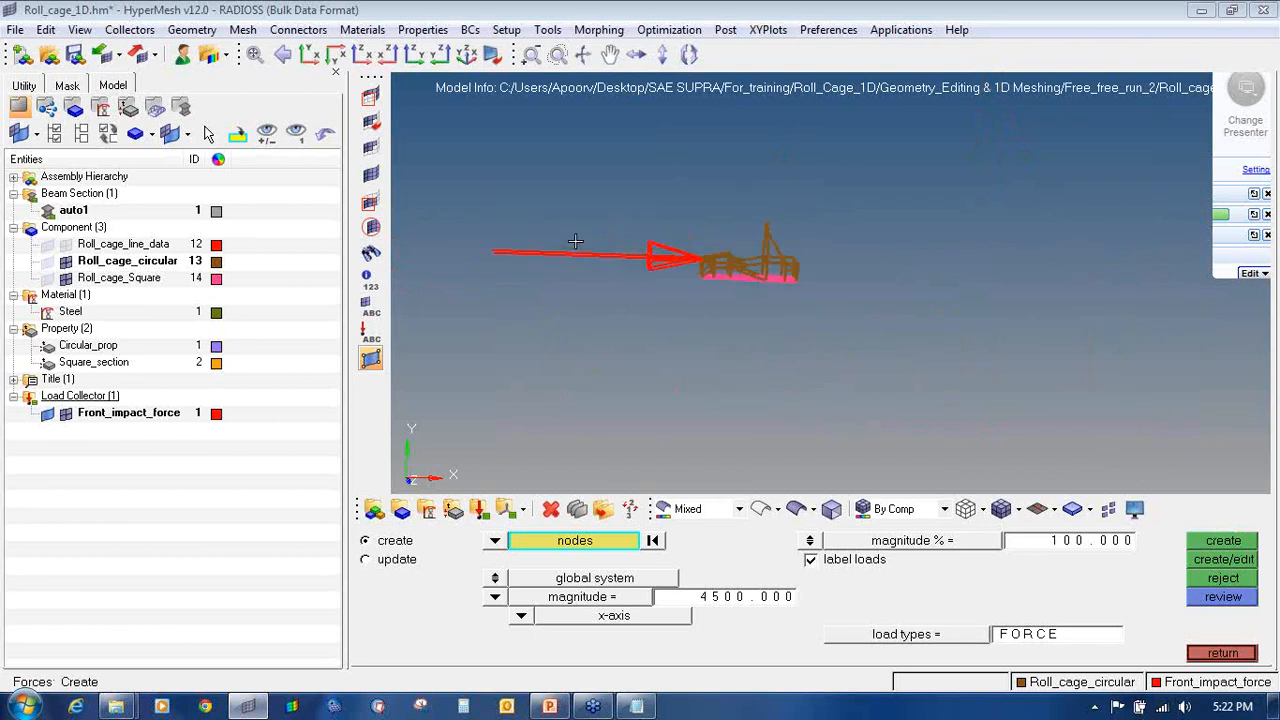
{"action": "scroll", "coordinate": [689, 266], "scroll_direction": "up", "scroll_amount": 4, "text": "ctrl"}
{"action": "scroll", "coordinate": [743, 269], "scroll_direction": "down", "scroll_amount": 4, "text": "ctrl"}
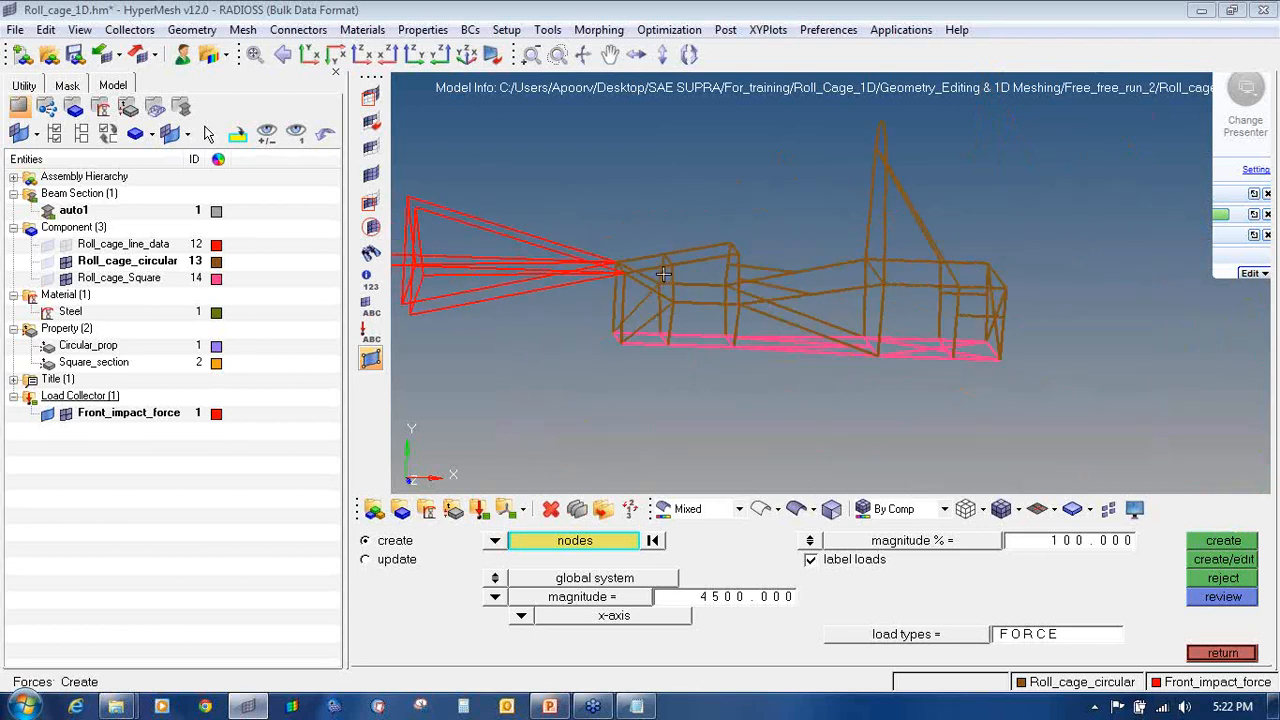
{"action": "right_click_drag", "start_coordinate": [663, 274], "coordinate": [738, 282], "text": "ctrl"}
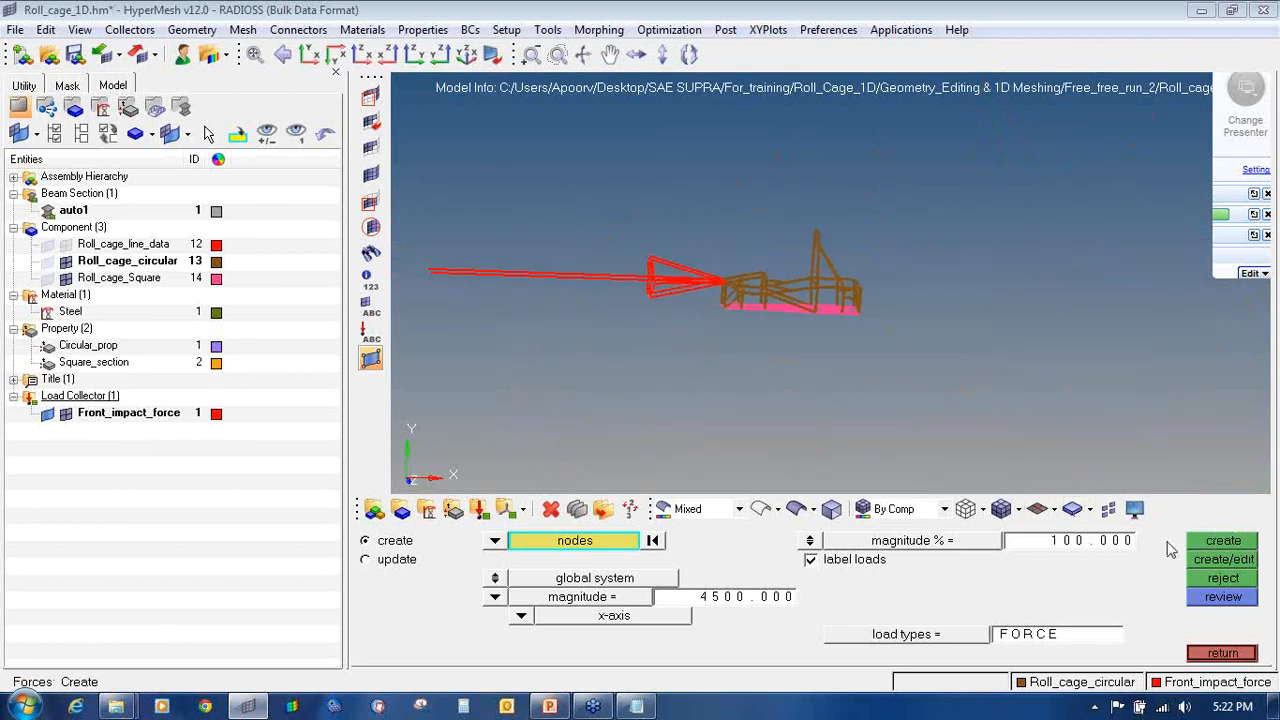
Step: Shrink the force arrow display to 7%
{"action": "left_click", "coordinate": [1098, 546]}
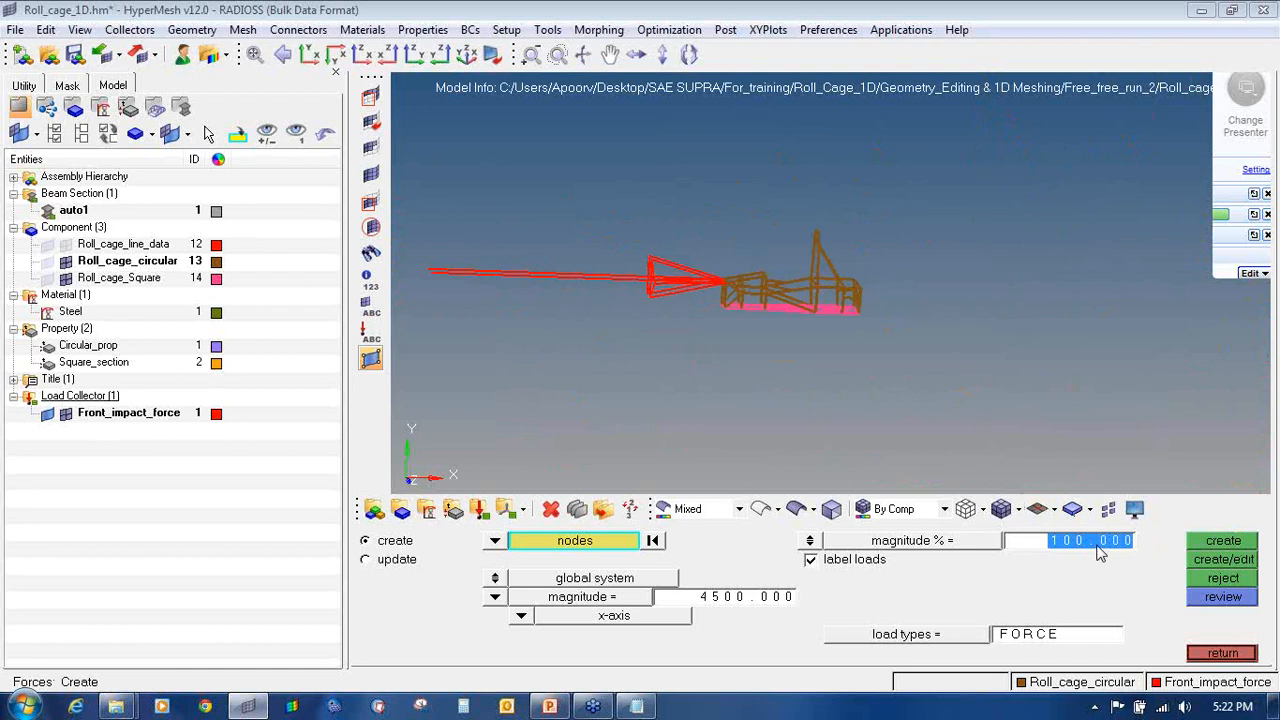
{"action": "type", "text": "7"}
{"action": "key", "text": "Return"}
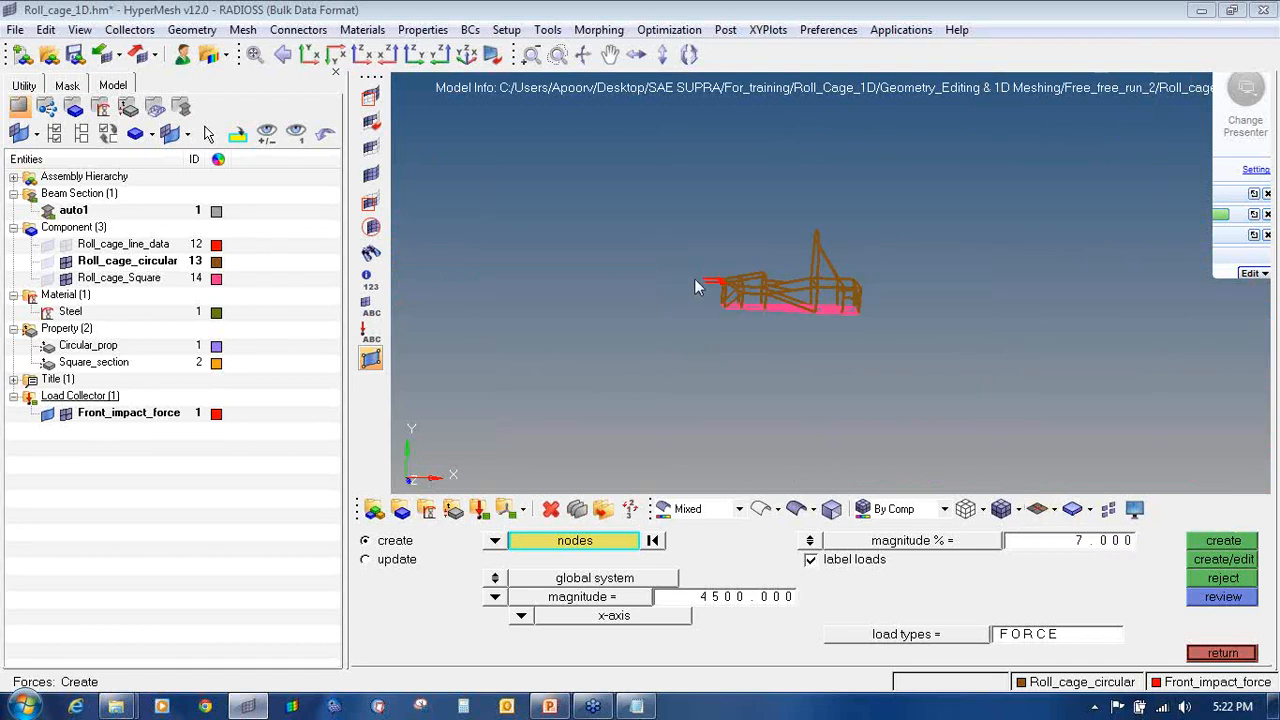
{"action": "scroll", "coordinate": [694, 278], "scroll_direction": "up", "scroll_amount": 3}
{"action": "scroll", "coordinate": [777, 278], "scroll_direction": "up", "scroll_amount": 3, "text": "ctrl"}
{"action": "right_click_drag", "start_coordinate": [766, 277], "coordinate": [619, 291], "text": "ctrl"}
{"action": "scroll", "coordinate": [619, 291], "scroll_direction": "down", "scroll_amount": 3, "text": "ctrl"}
{"action": "left_click_drag", "start_coordinate": [708, 288], "coordinate": [454, 300], "text": "ctrl"}
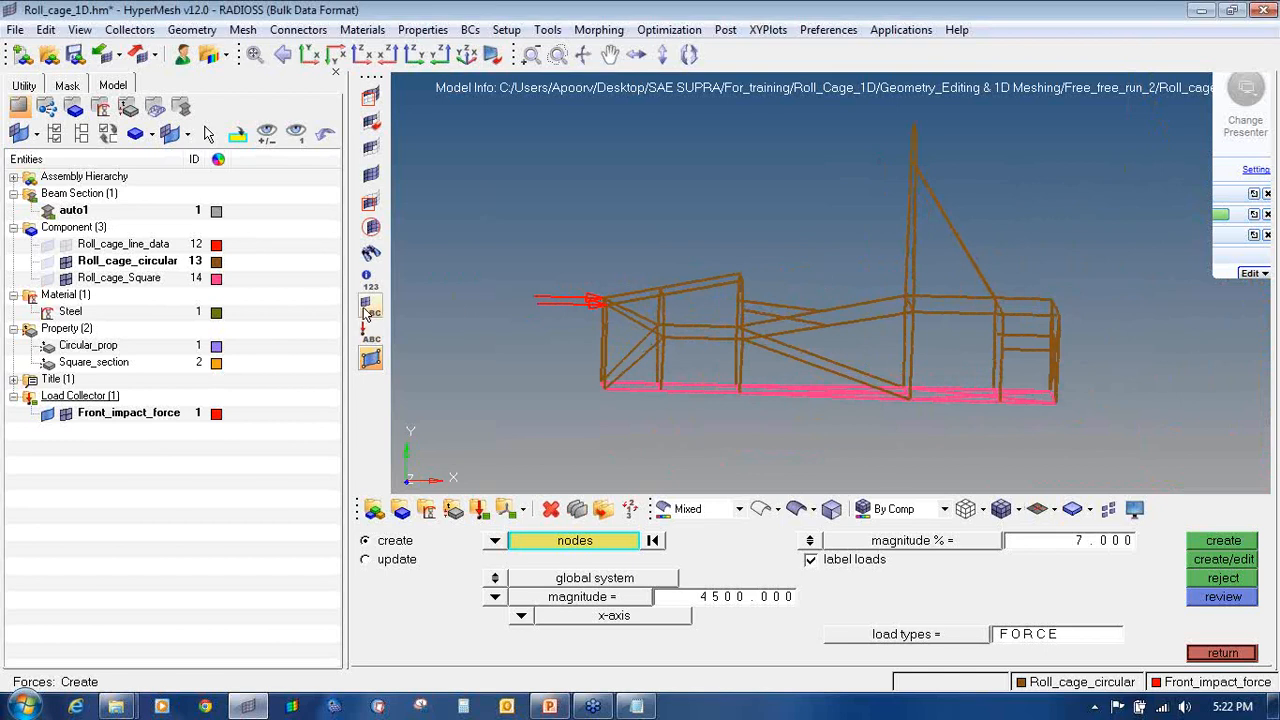
Step: Turn on the FORCE = 4.50e+03 load labels and leave the forces panel
{"action": "left_click", "coordinate": [370, 342]}
{"action": "scroll", "coordinate": [577, 357], "scroll_direction": "up", "scroll_amount": 3}
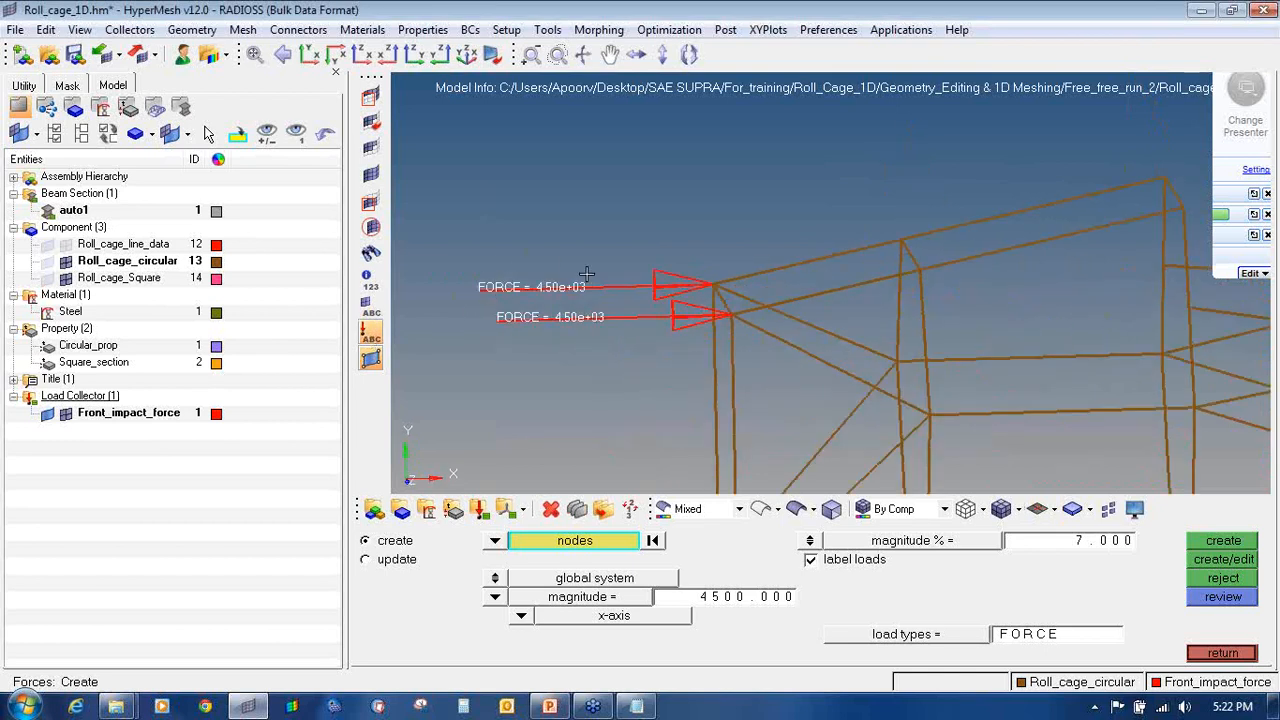
{"action": "left_click", "coordinate": [372, 338]}
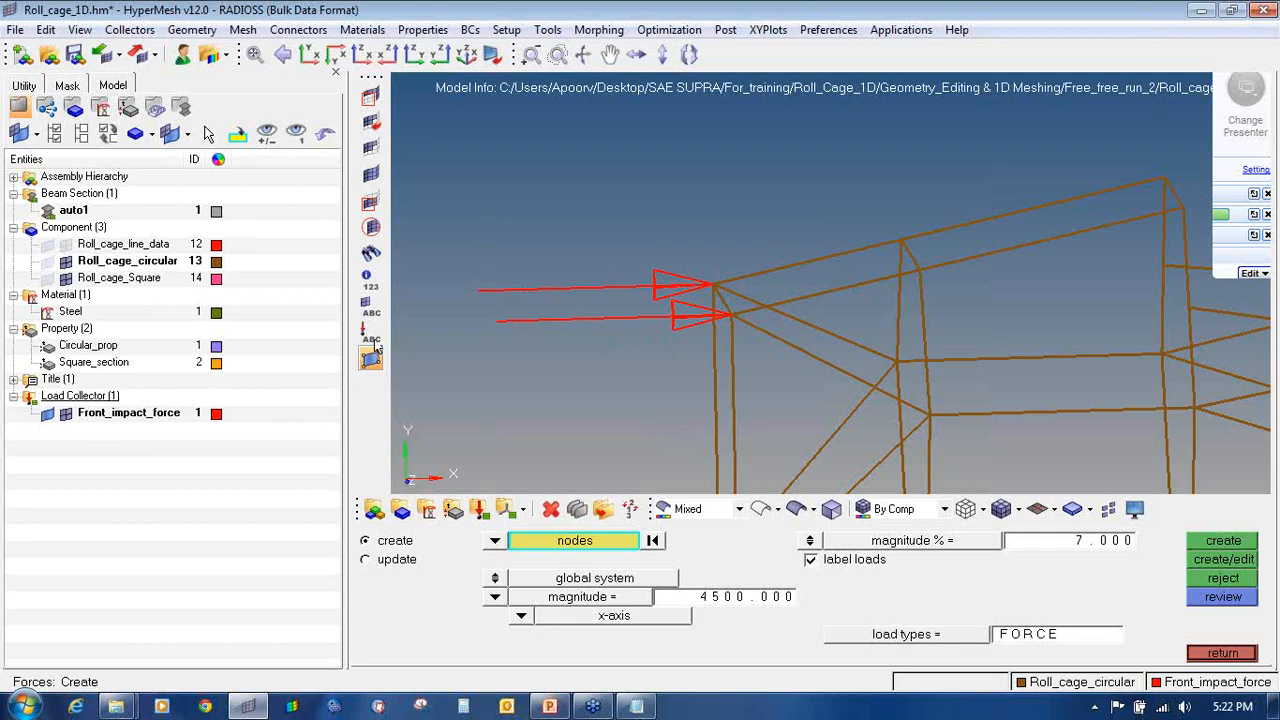
{"action": "left_click", "coordinate": [378, 330]}
{"action": "left_click", "coordinate": [377, 331]}
{"action": "left_click", "coordinate": [376, 332]}
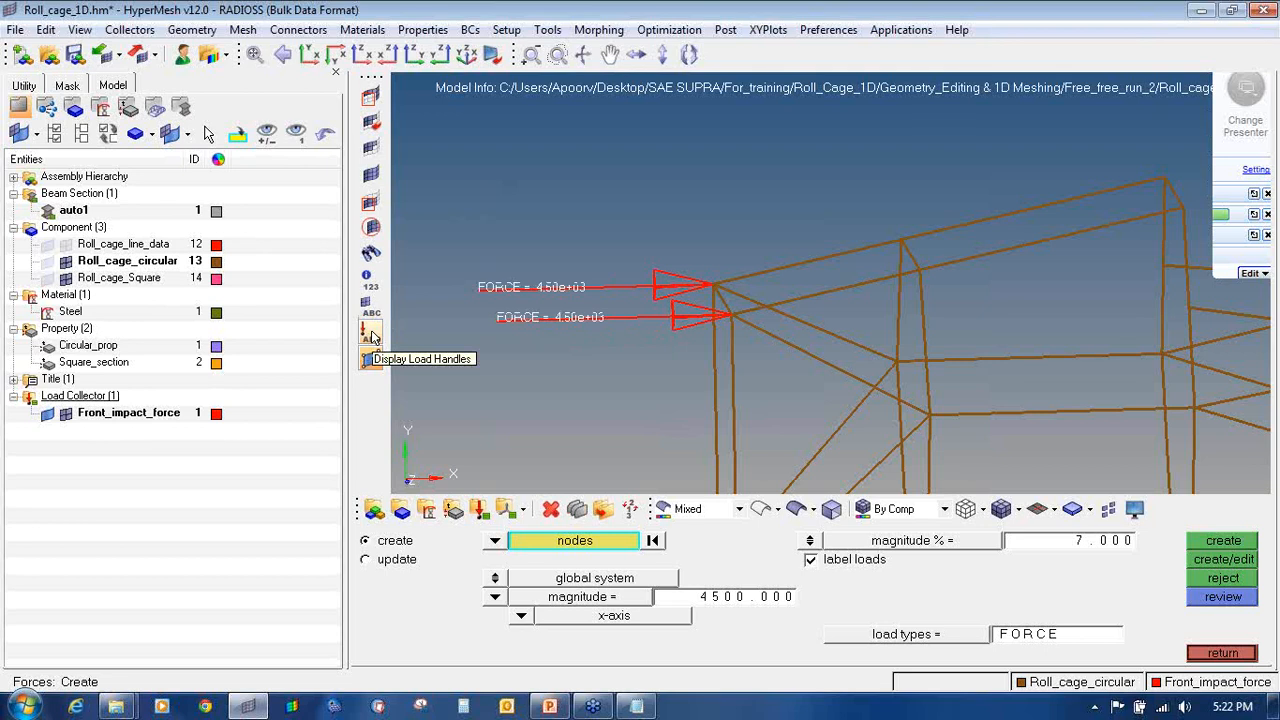
{"action": "left_click", "coordinate": [1222, 652]}
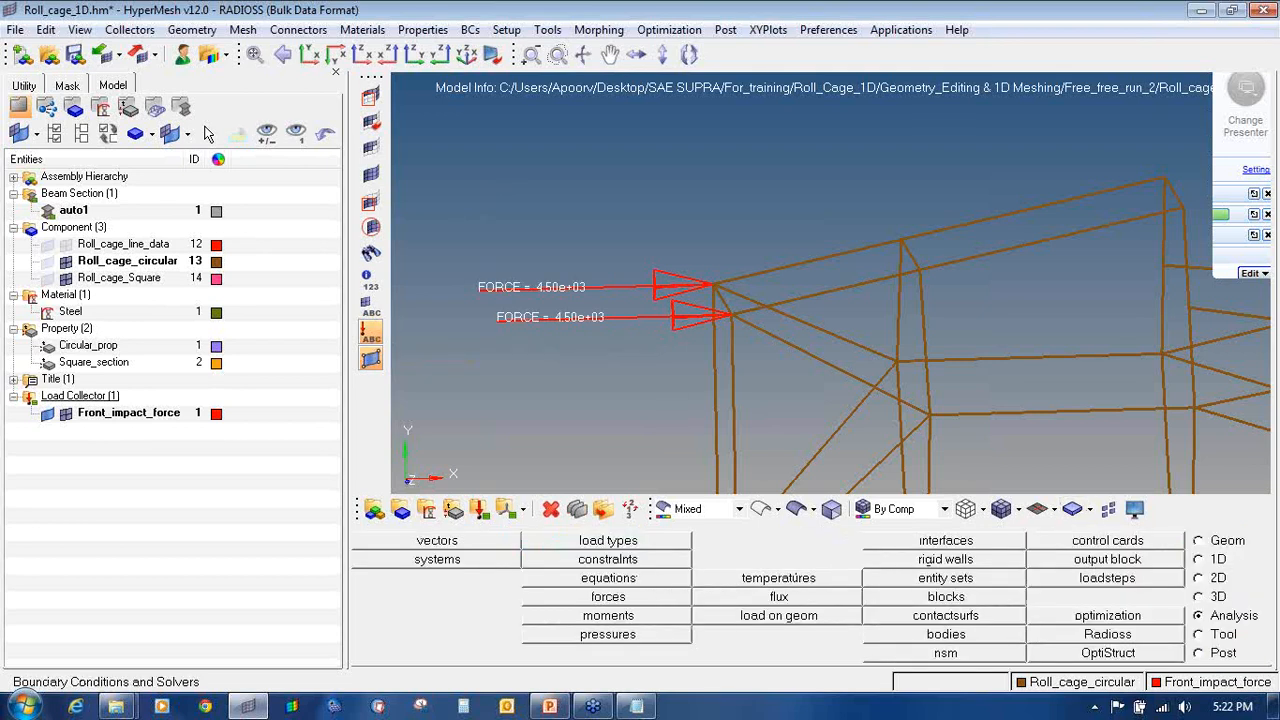
{"action": "left_click", "coordinate": [549, 707]}
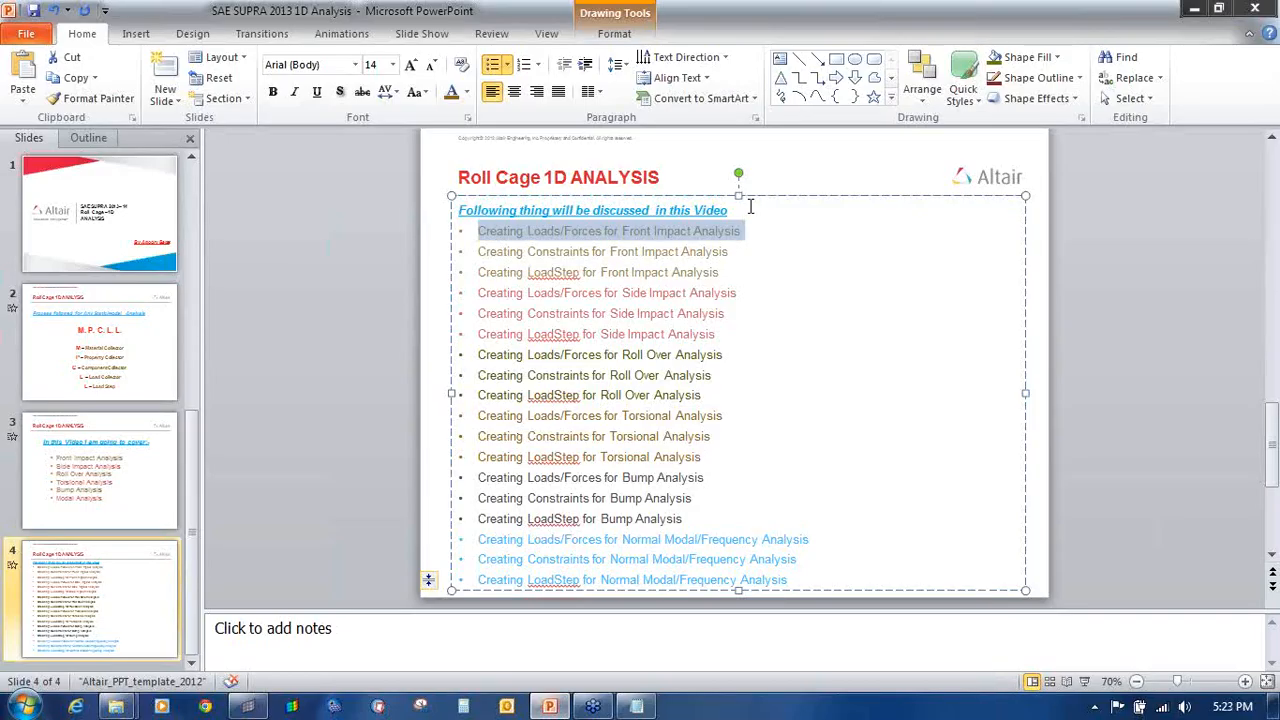
{"action": "left_click_drag", "start_coordinate": [736, 254], "coordinate": [494, 256]}
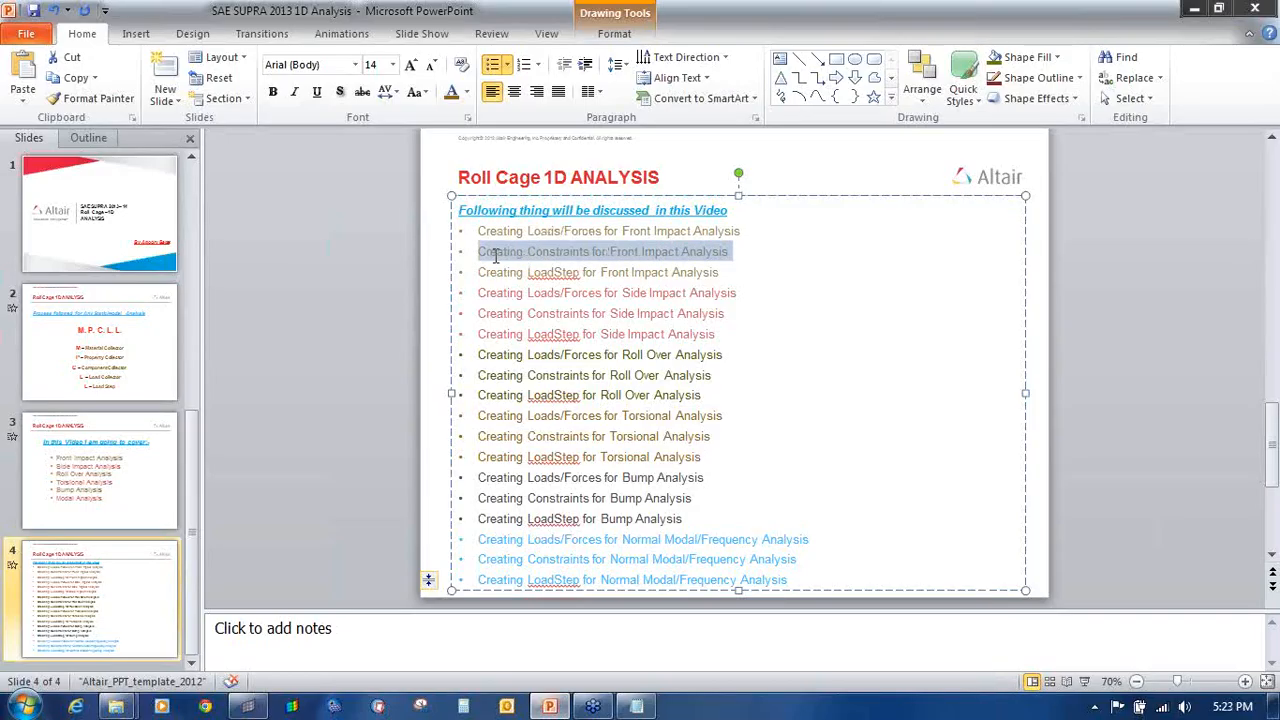
{"action": "left_click", "coordinate": [248, 707]}
{"action": "right_click_drag", "start_coordinate": [578, 339], "coordinate": [586, 341], "text": "ctrl"}
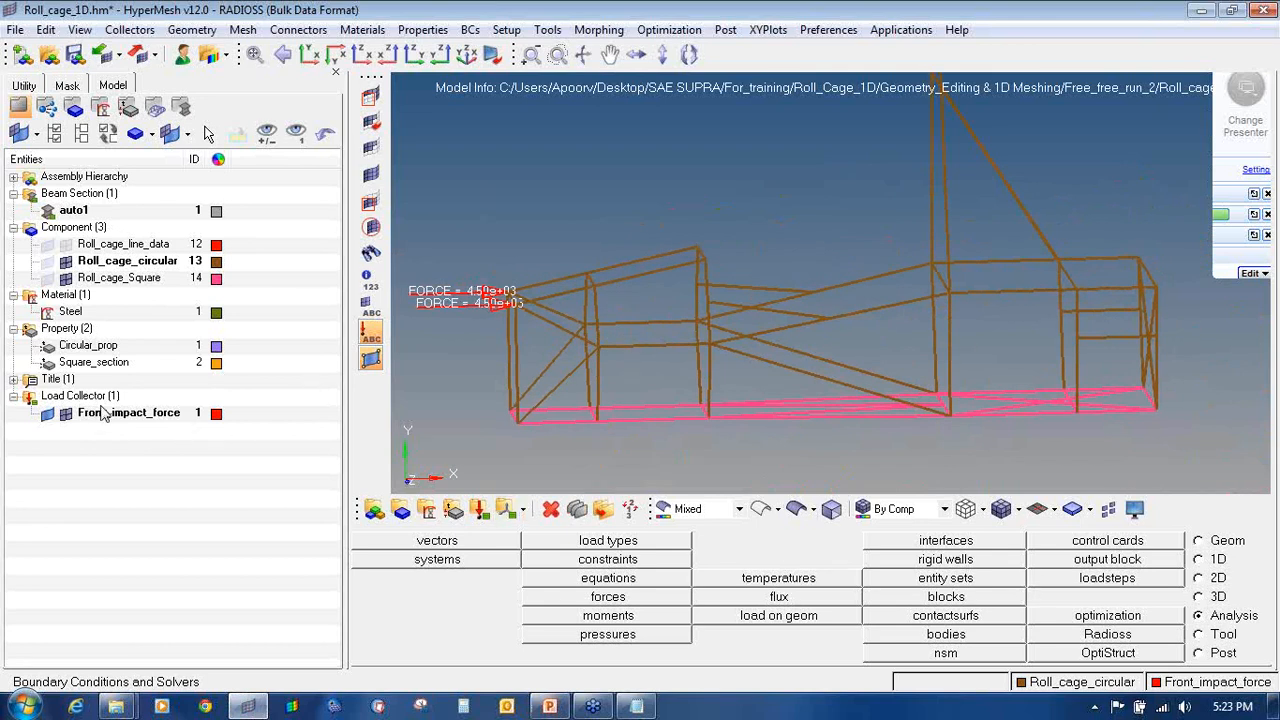
Step: Create a blue load collector named Front_impact_SPC
{"action": "left_click", "coordinate": [480, 512]}
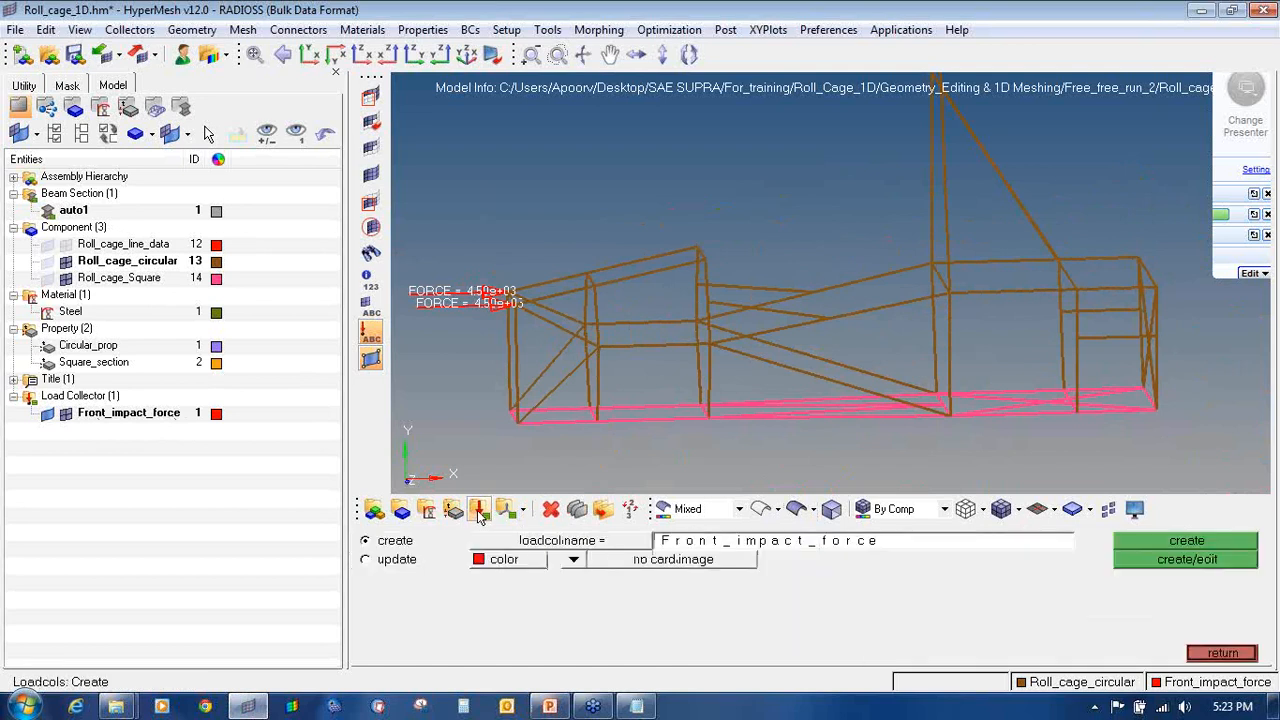
{"action": "left_click", "coordinate": [676, 545]}
{"action": "key", "text": "Right"}
{"action": "key", "text": "Return"}
{"action": "left_click", "coordinate": [1271, 42]}
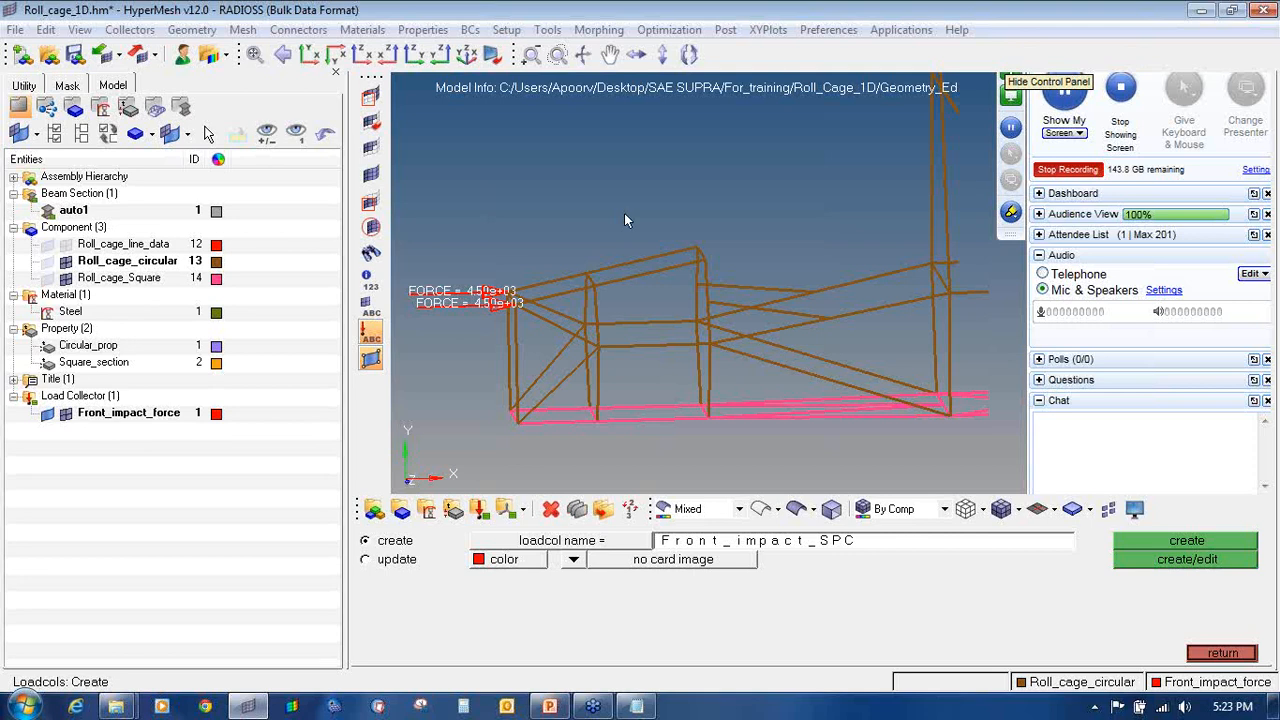
{"action": "left_click", "coordinate": [494, 562]}
{"action": "left_click", "coordinate": [497, 520]}
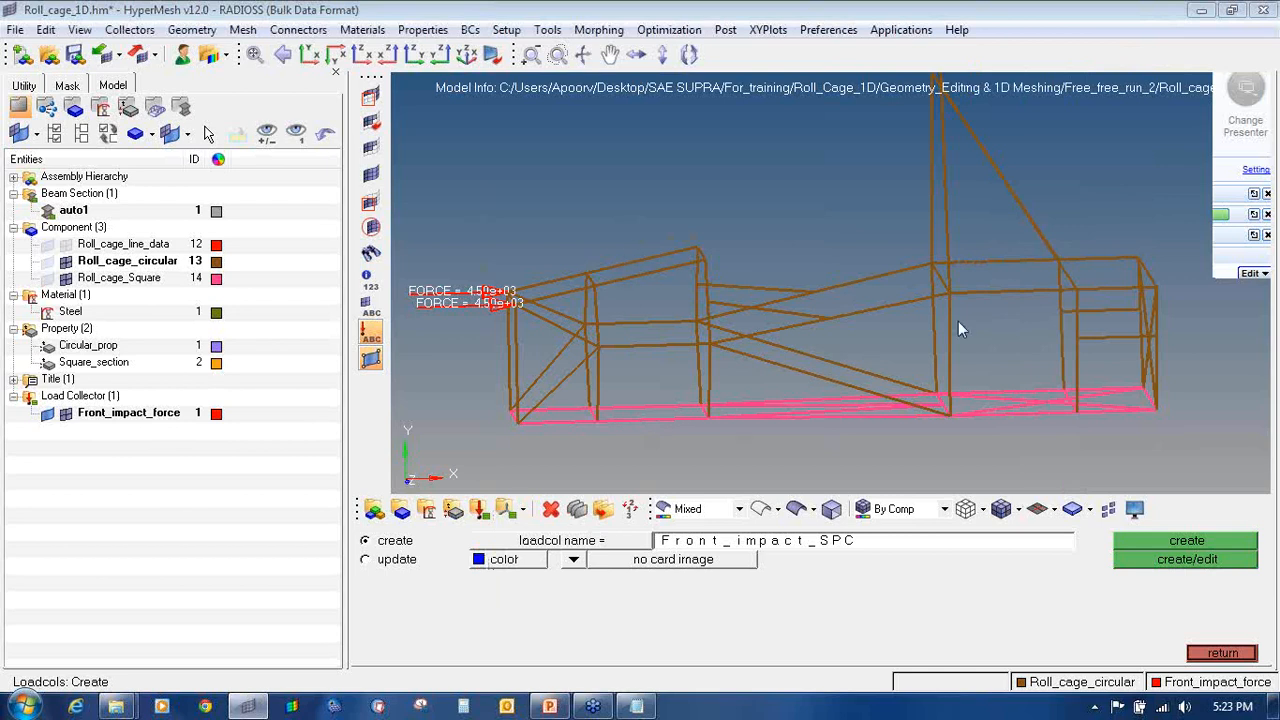
{"action": "left_click", "coordinate": [1150, 542]}
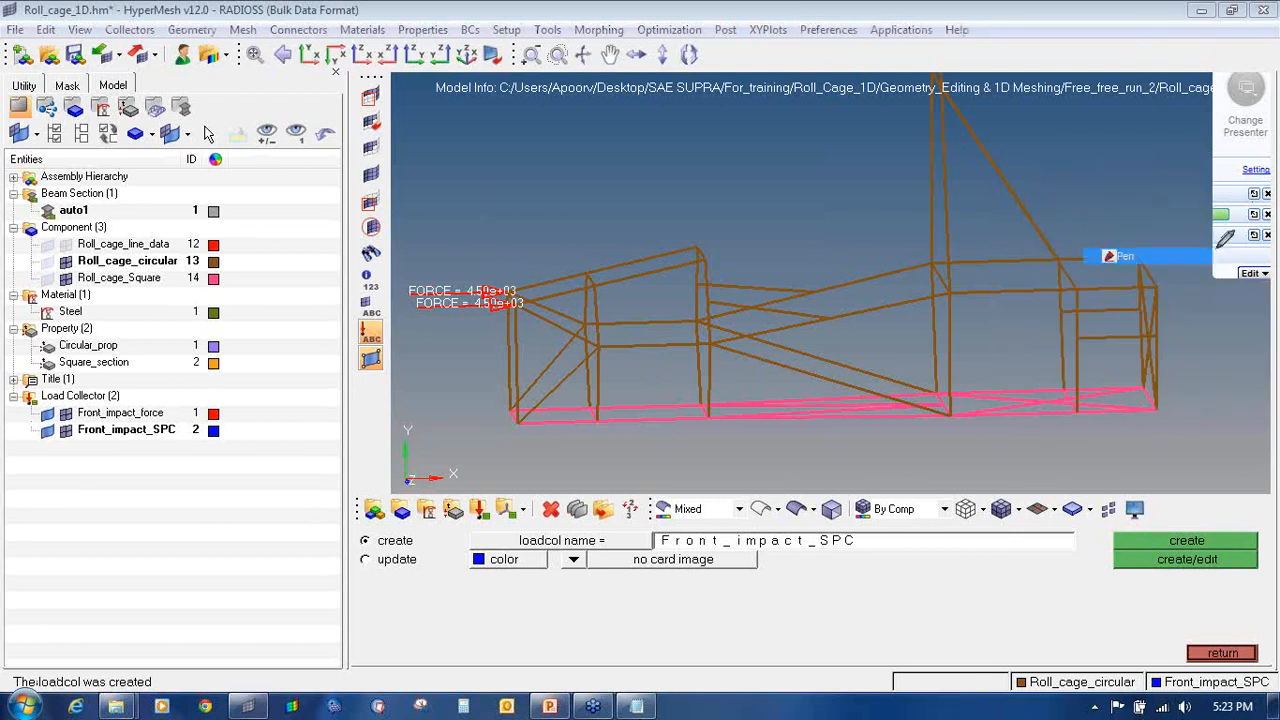
Step: Exit the load collector panel back to the boundary-condition tools
{"action": "left_click_drag", "start_coordinate": [44, 446], "coordinate": [227, 446]}
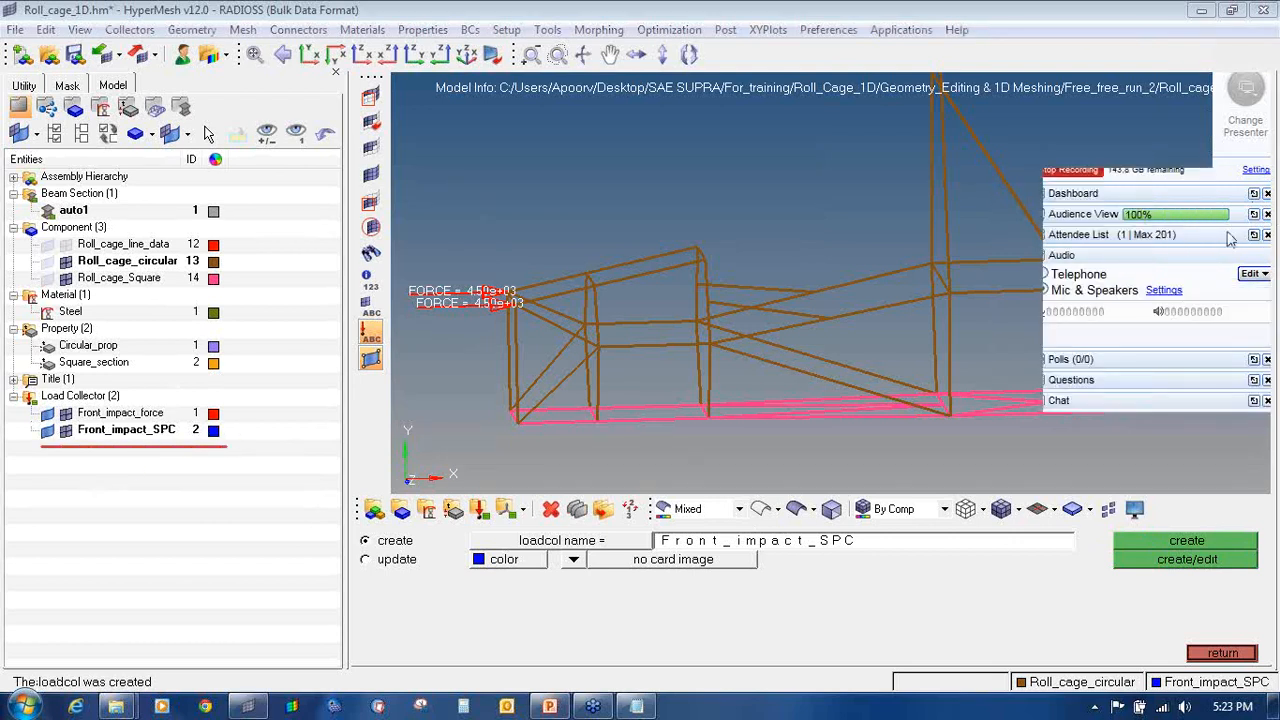
{"action": "mouse_move", "coordinate": [1266, 218]}
{"action": "right_click", "coordinate": [1187, 336]}
{"action": "left_click", "coordinate": [1160, 337]}
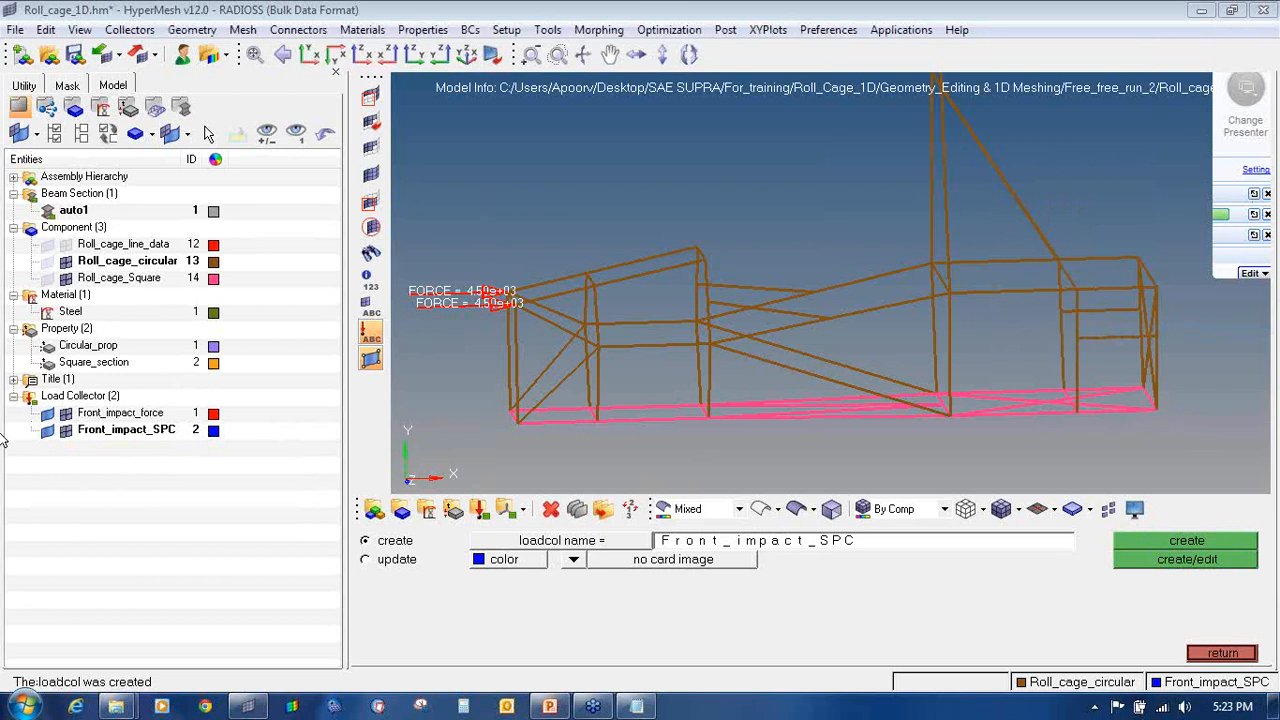
{"action": "left_click", "coordinate": [1222, 653]}
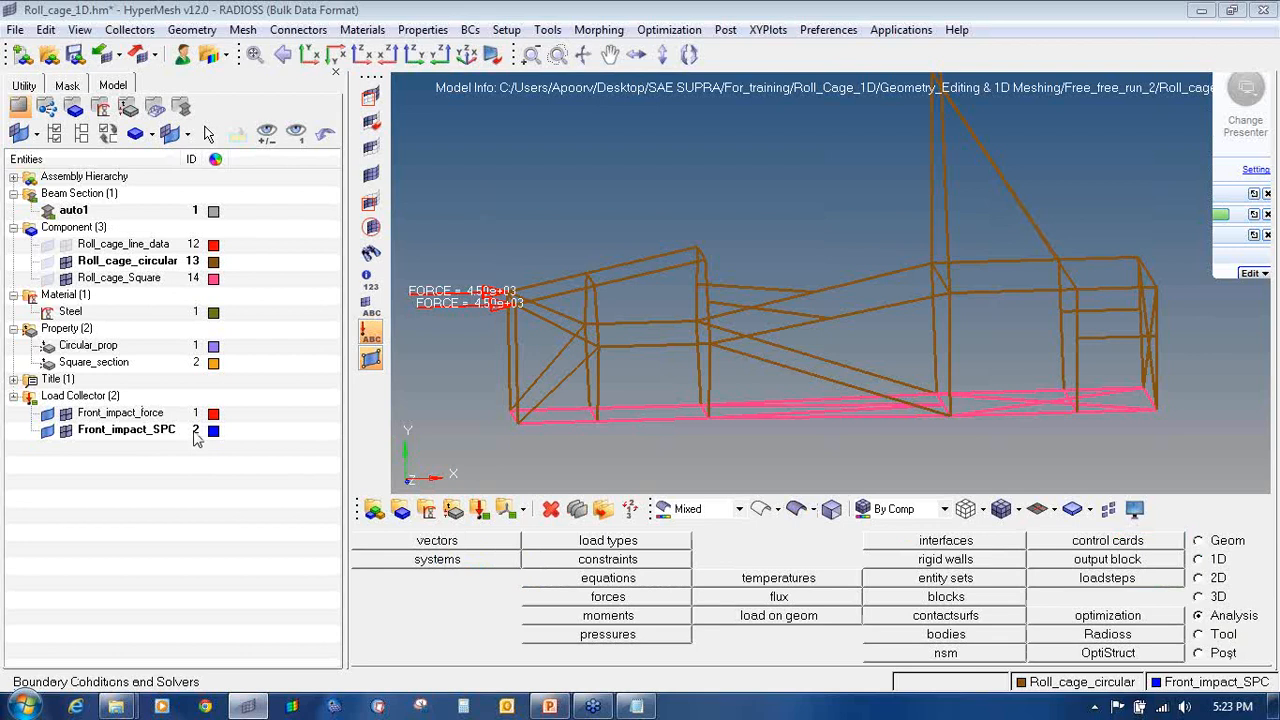
Step: Open the constraints tool and uncheck dof1 and dof3, leaving only dof2 restrained
{"action": "left_click", "coordinate": [634, 566]}
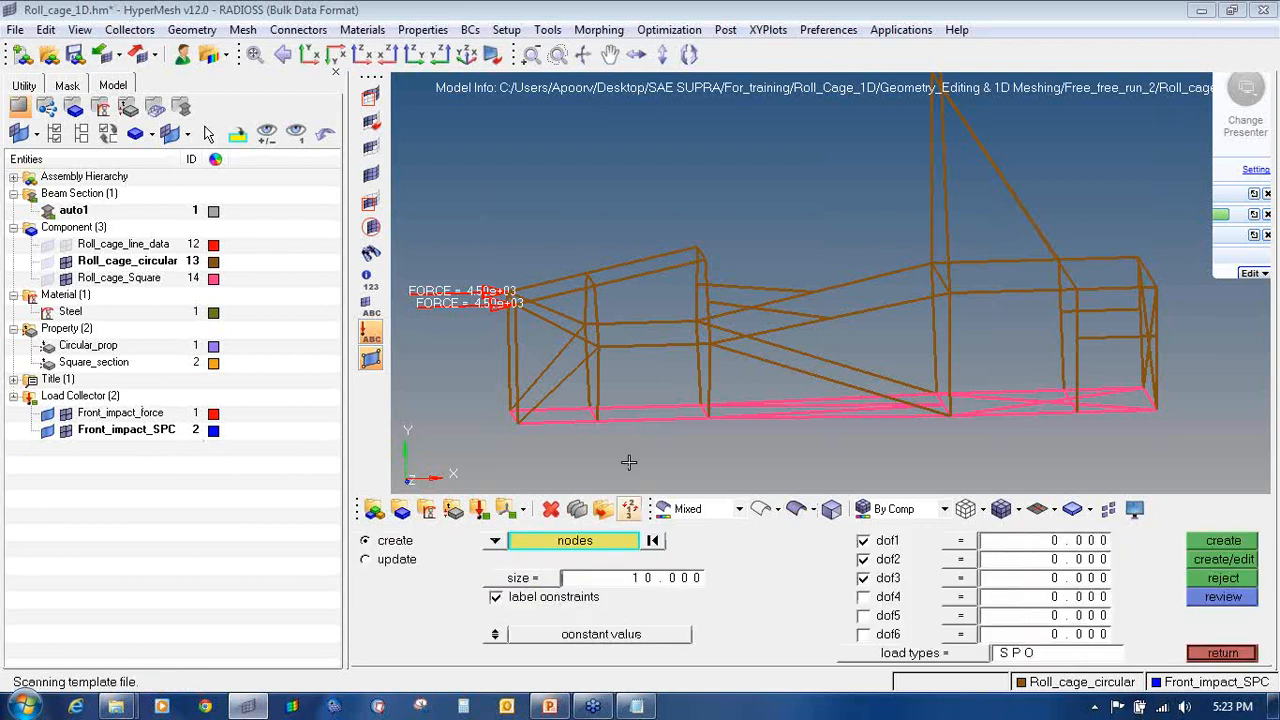
{"action": "left_click_drag", "start_coordinate": [602, 341], "coordinate": [766, 335], "text": "ctrl"}
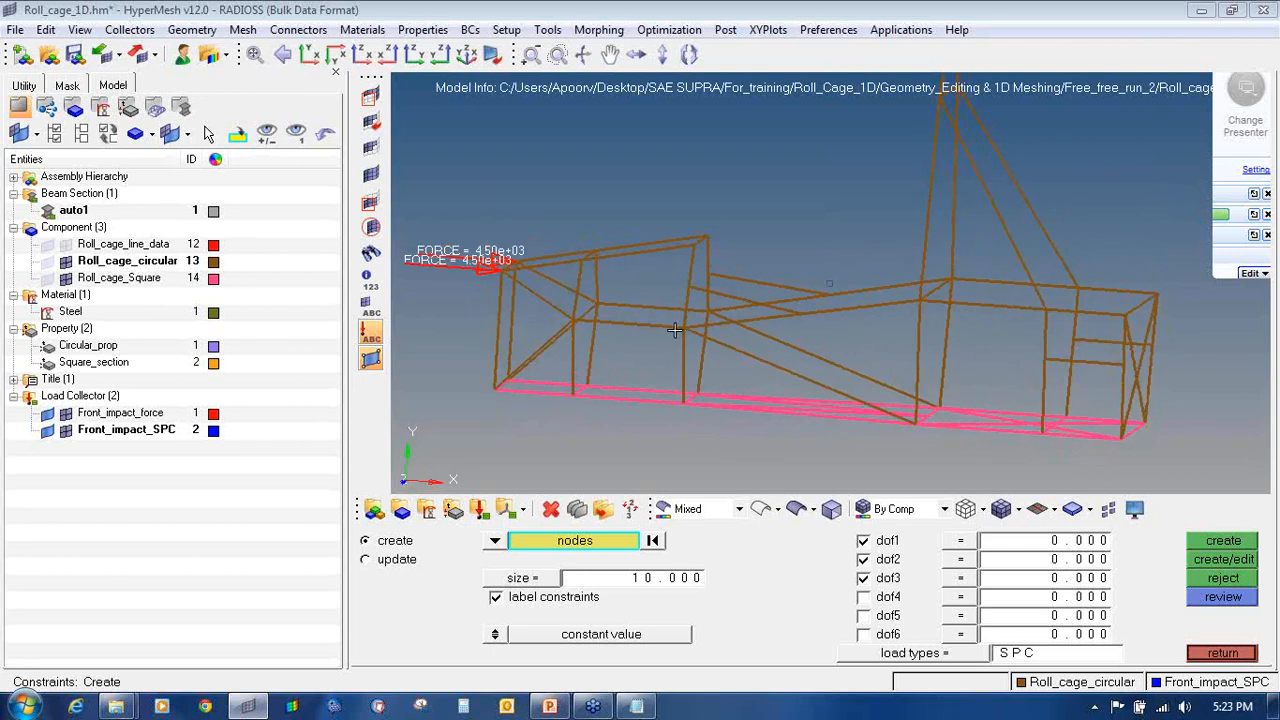
{"action": "left_click", "coordinate": [863, 540]}
{"action": "left_click", "coordinate": [863, 578]}
{"action": "mouse_move", "coordinate": [1270, 212]}
{"action": "mouse_move", "coordinate": [618, 435]}
{"action": "left_mouse_down"}
{"action": "mouse_move", "coordinate": [580, 296]}
{"action": "mouse_move", "coordinate": [773, 183]}
{"action": "mouse_move", "coordinate": [776, 160]}
{"action": "left_mouse_up"}
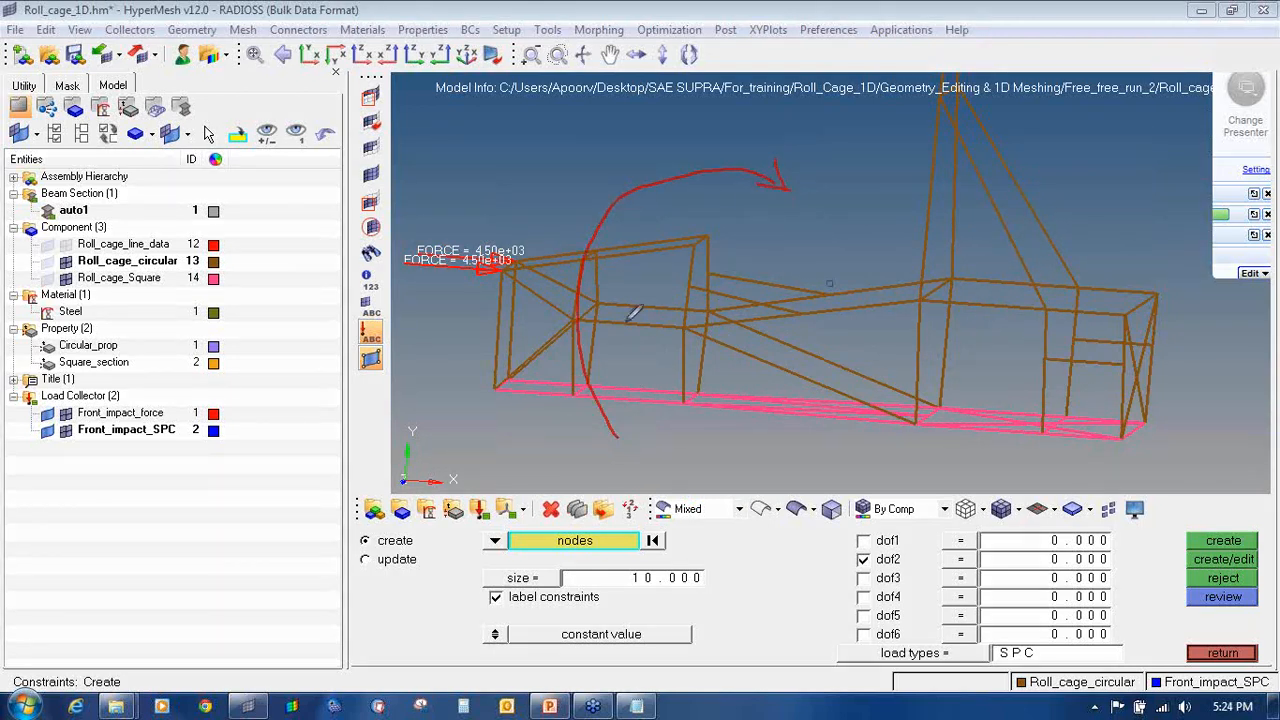
{"action": "mouse_move", "coordinate": [636, 372]}
{"action": "left_mouse_down"}
{"action": "mouse_move", "coordinate": [630, 120]}
{"action": "mouse_move", "coordinate": [663, 153]}
{"action": "left_mouse_up"}
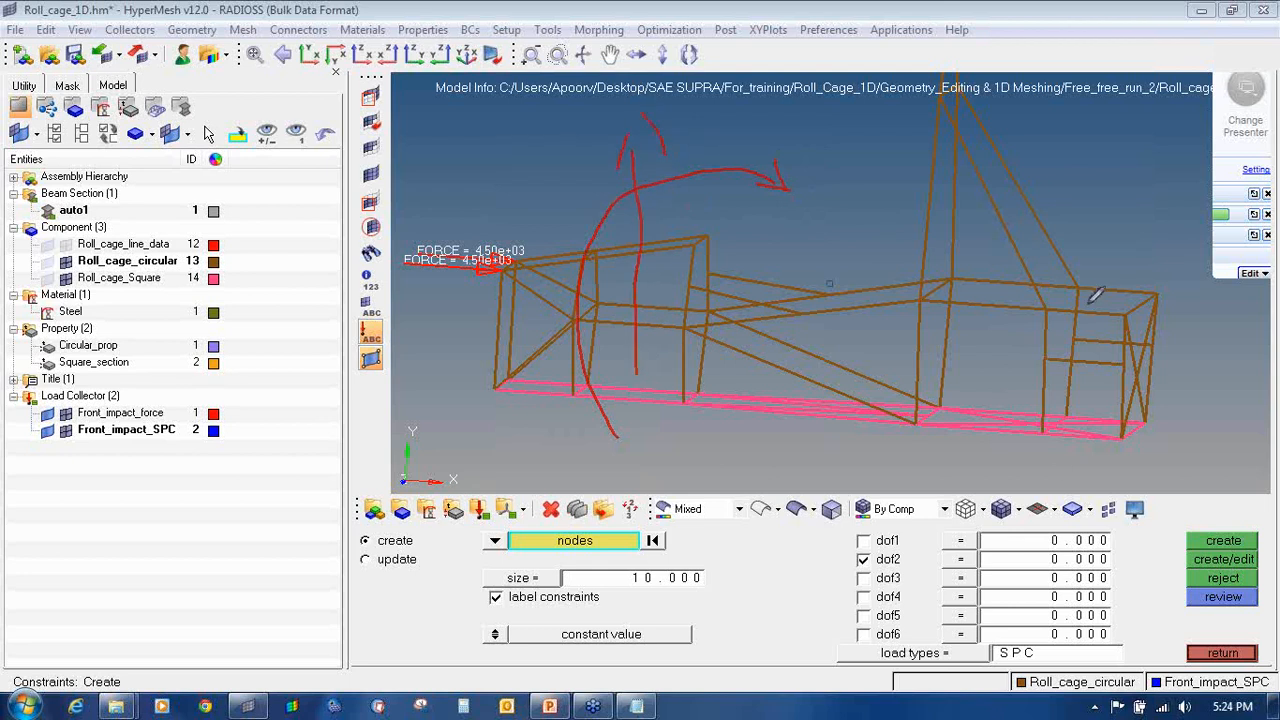
{"action": "mouse_move", "coordinate": [1057, 303]}
{"action": "left_mouse_down"}
{"action": "mouse_move", "coordinate": [1136, 438]}
{"action": "mouse_move", "coordinate": [1034, 354]}
{"action": "left_mouse_up"}
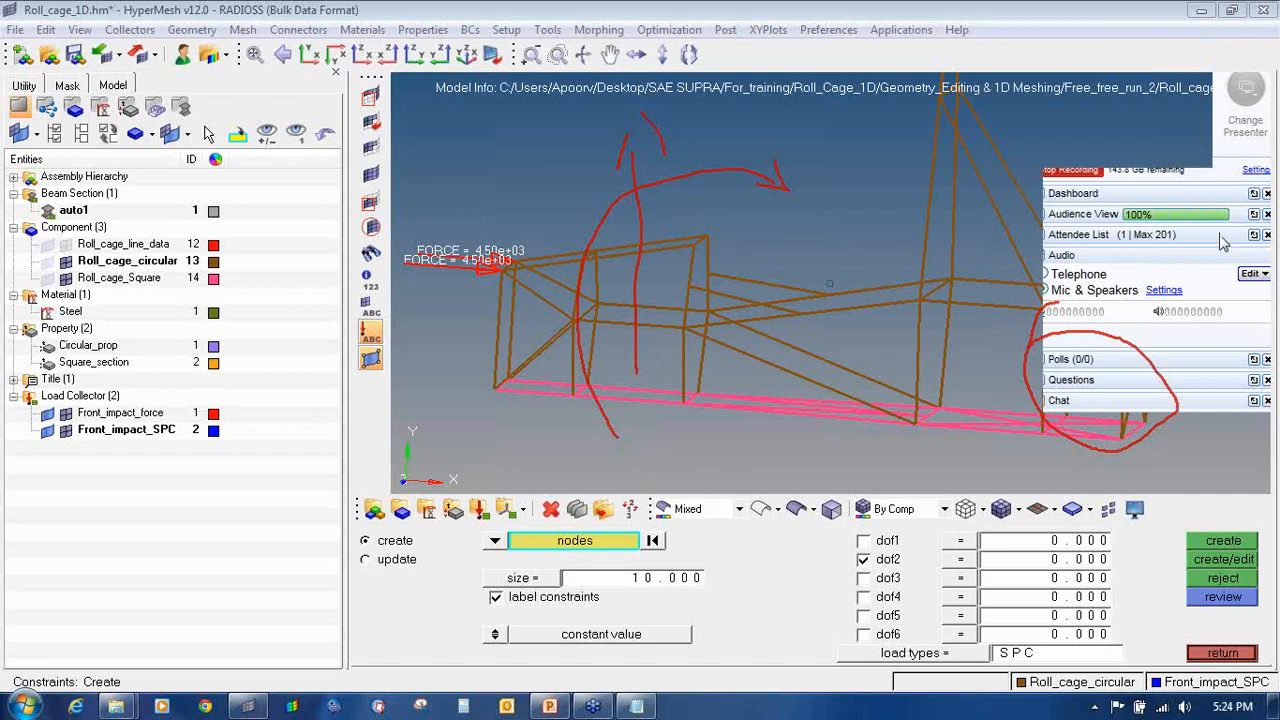
{"action": "left_click", "coordinate": [1177, 332]}
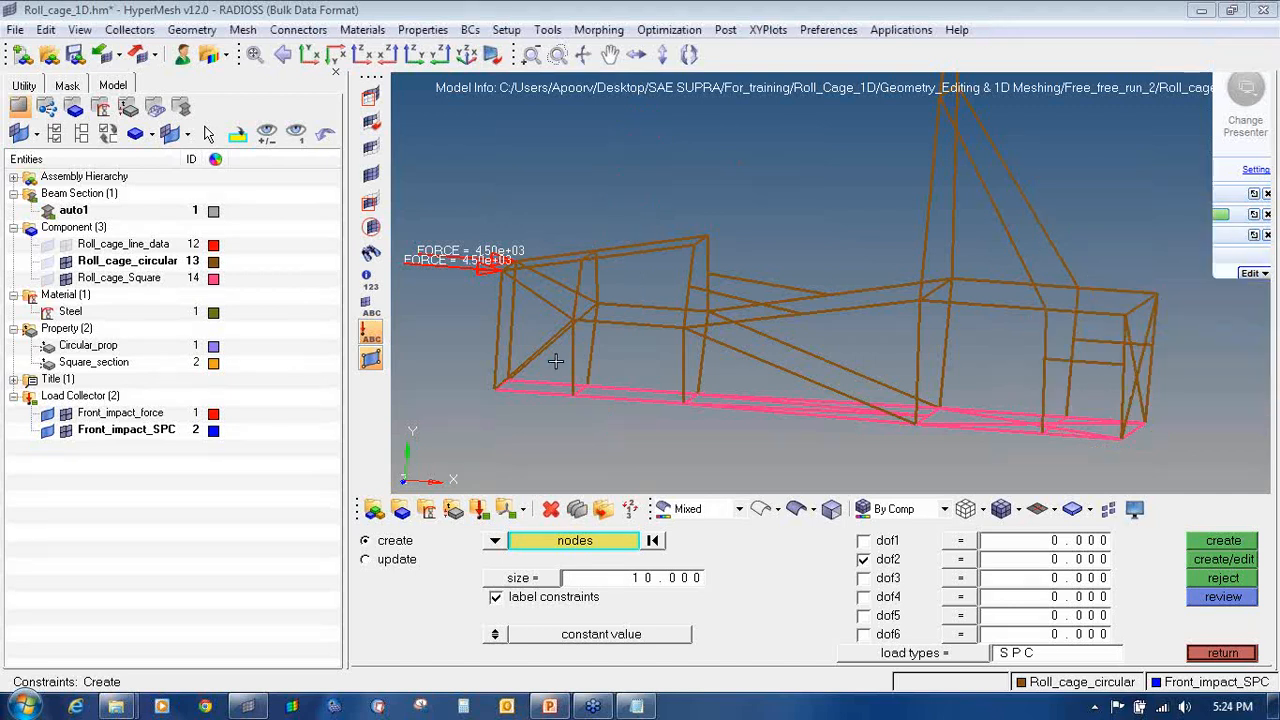
Step: Select the front joint nodes of the roll cage to constrain
{"action": "left_click_drag", "start_coordinate": [530, 360], "coordinate": [542, 355], "text": "ctrl"}
{"action": "scroll", "coordinate": [567, 314], "scroll_direction": "up", "scroll_amount": 7, "text": "ctrl"}
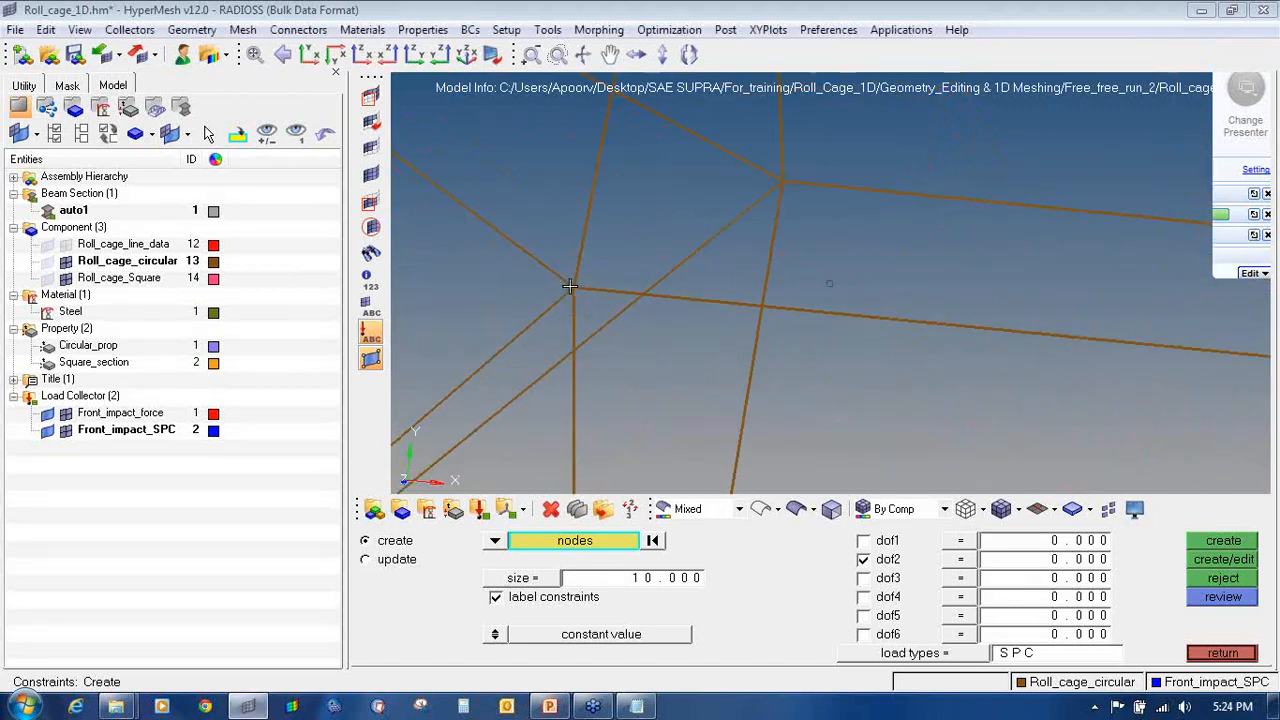
{"action": "left_click", "coordinate": [571, 288]}
{"action": "scroll", "coordinate": [573, 319], "scroll_direction": "down", "scroll_amount": 3, "text": "ctrl"}
{"action": "left_click", "coordinate": [942, 340]}
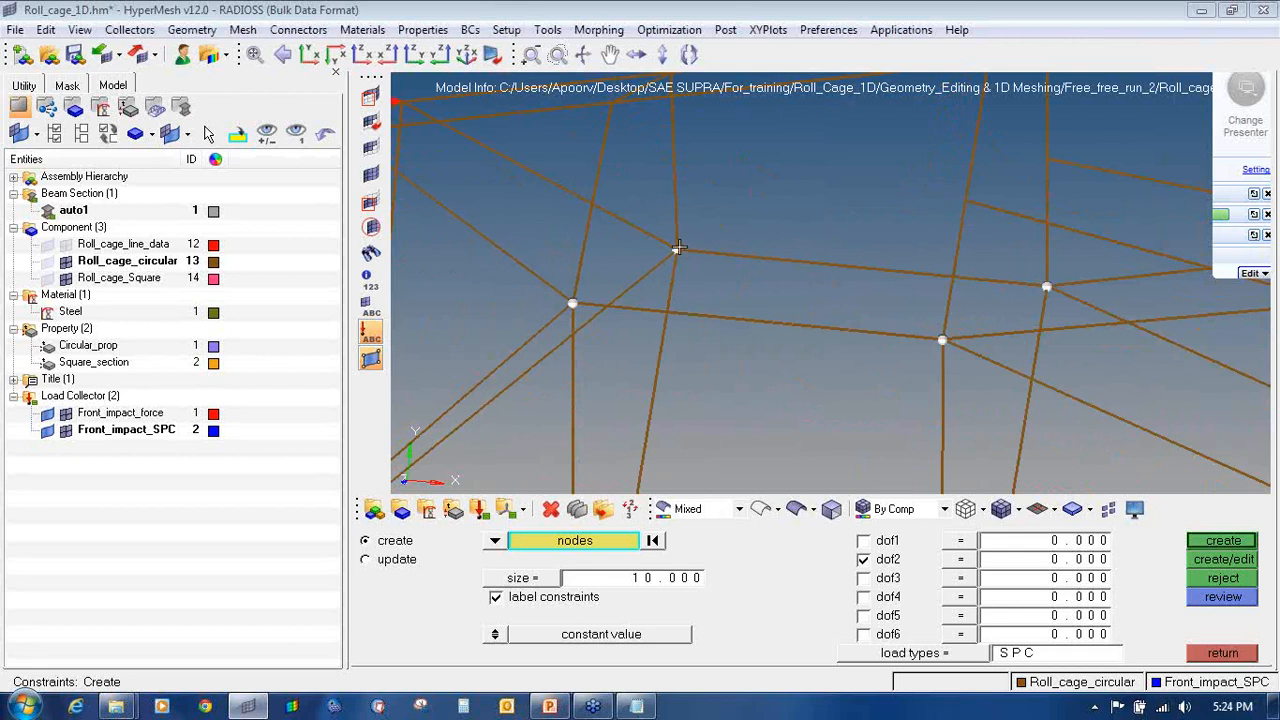
{"action": "scroll", "coordinate": [678, 247], "scroll_direction": "down", "scroll_amount": 3, "text": "ctrl"}
{"action": "scroll", "coordinate": [631, 374], "scroll_direction": "up", "scroll_amount": 3, "text": "ctrl"}
{"action": "left_click", "coordinate": [645, 377]}
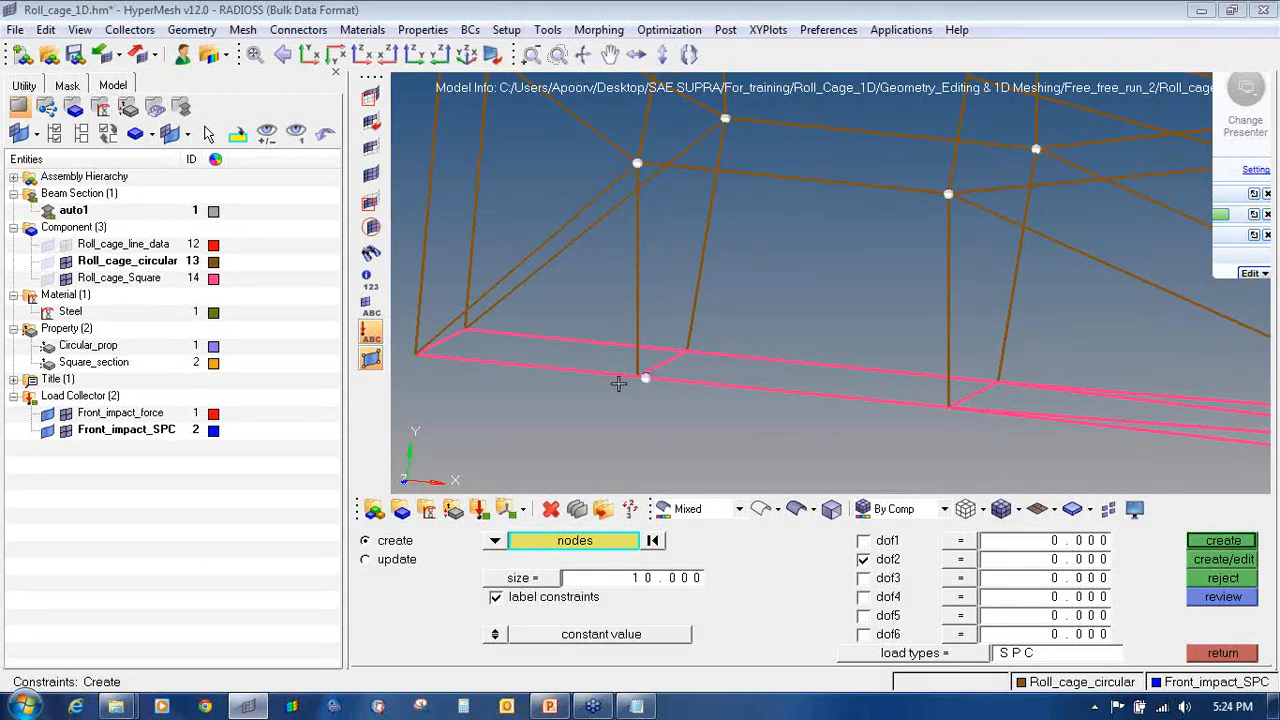
{"action": "scroll", "coordinate": [618, 383], "scroll_direction": "up", "scroll_amount": 3, "text": "ctrl"}
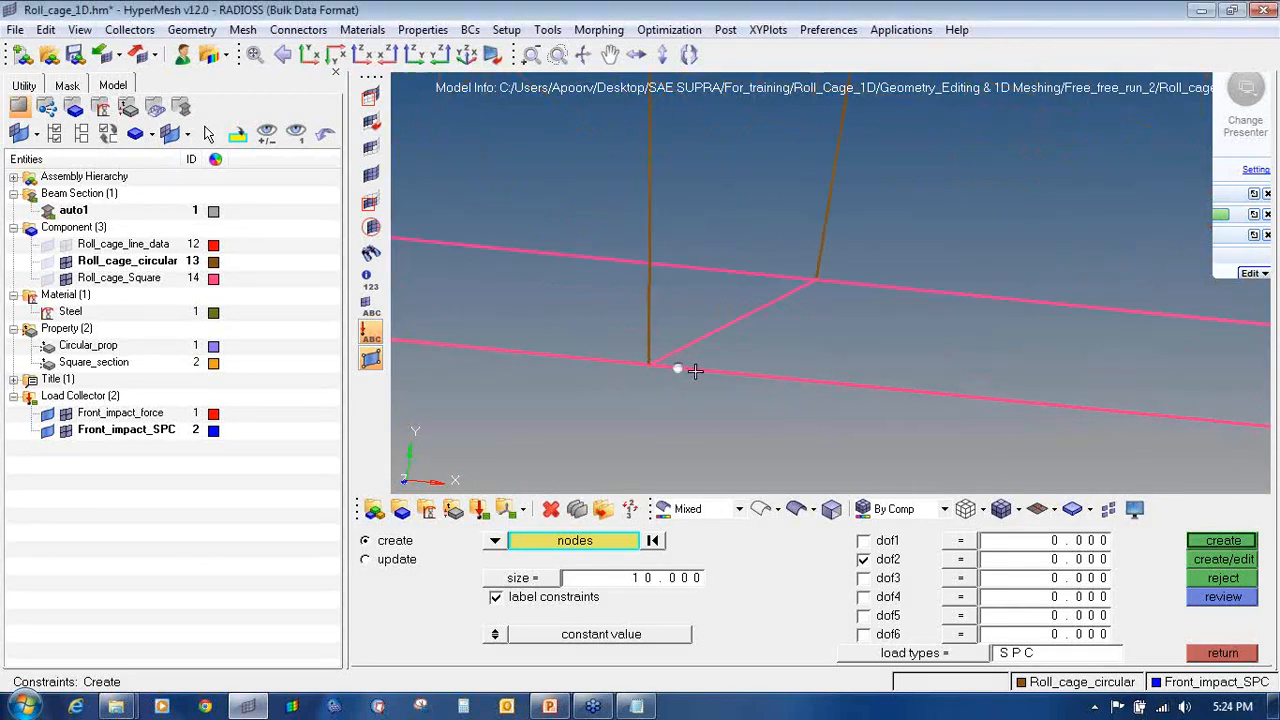
{"action": "left_click", "coordinate": [819, 281]}
{"action": "scroll", "coordinate": [818, 313], "scroll_direction": "down", "scroll_amount": 2, "text": "ctrl"}
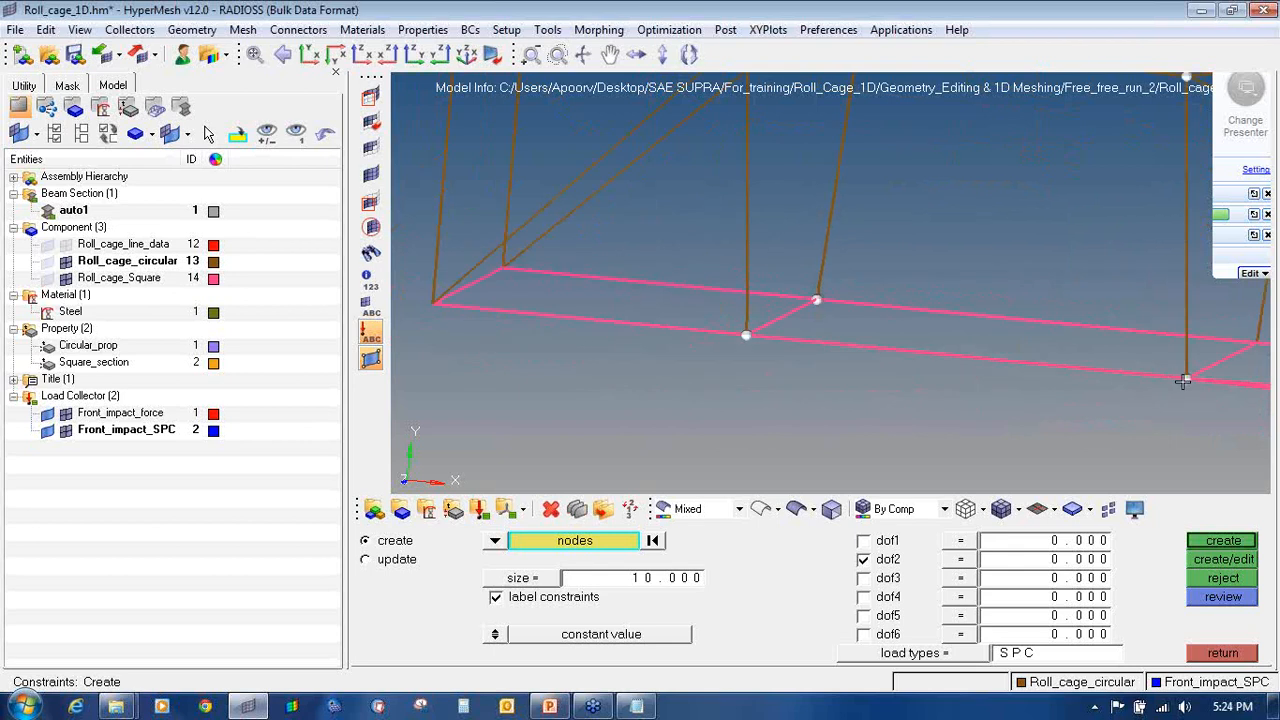
{"action": "right_click_drag", "start_coordinate": [1183, 381], "coordinate": [814, 379], "text": "ctrl"}
{"action": "scroll", "coordinate": [888, 340], "scroll_direction": "up", "scroll_amount": 3, "text": "ctrl"}
{"action": "left_click", "coordinate": [889, 344]}
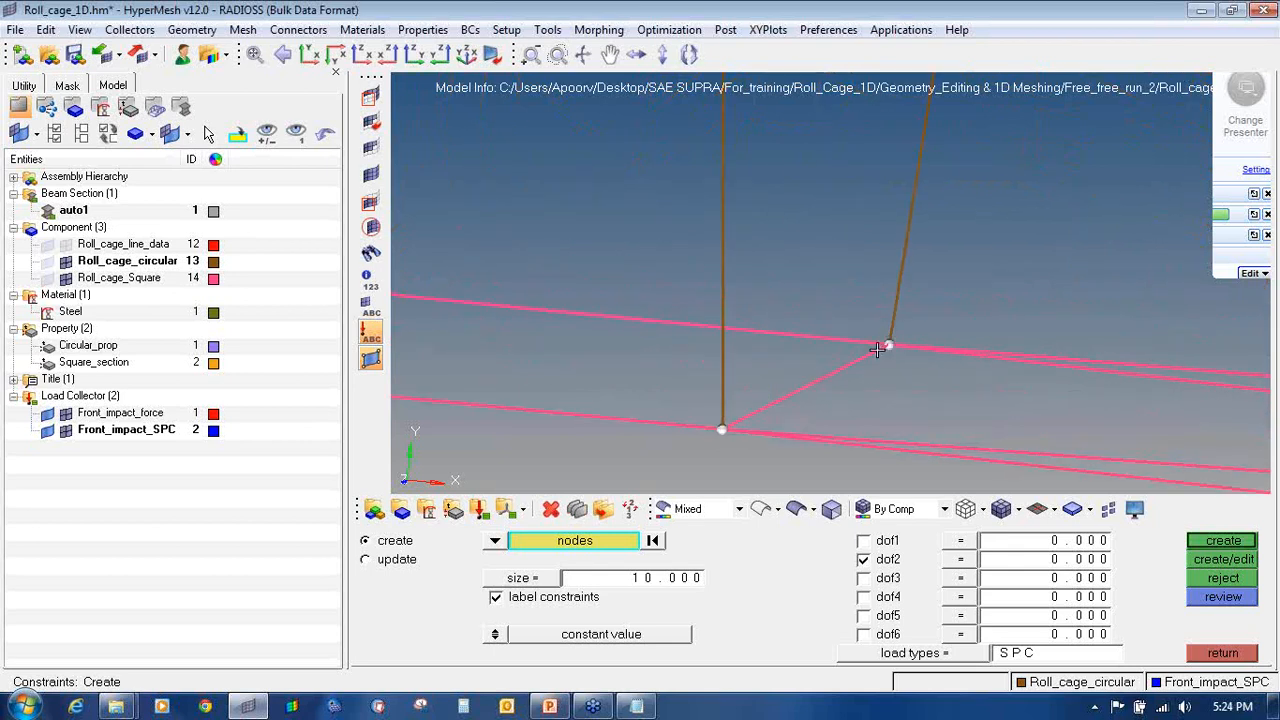
{"action": "scroll", "coordinate": [858, 325], "scroll_direction": "down", "scroll_amount": 5, "text": "ctrl"}
{"action": "left_click_drag", "start_coordinate": [750, 341], "coordinate": [650, 369], "text": "ctrl"}
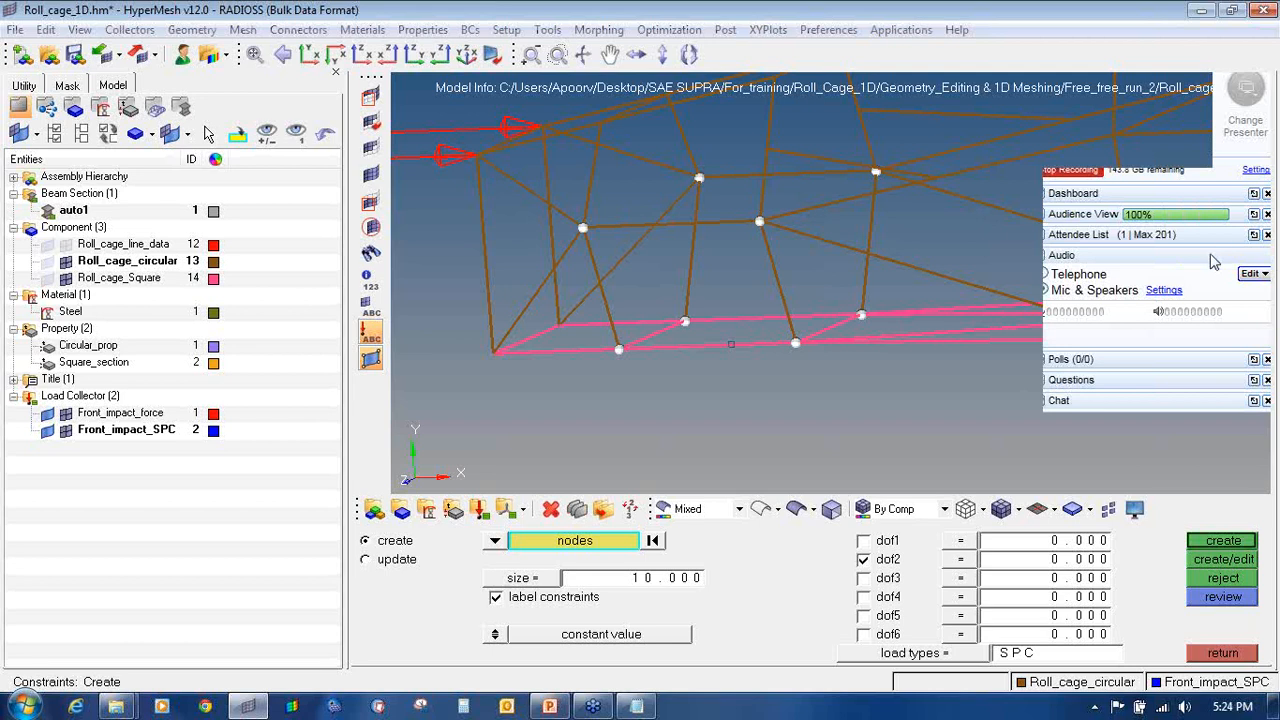
Step: Sketch annotations explaining degrees of freedom dof1 through dof6, then clear them
{"action": "mouse_move", "coordinate": [834, 538]}
{"action": "left_mouse_down"}
{"action": "mouse_move", "coordinate": [857, 539]}
{"action": "mouse_move", "coordinate": [848, 545]}
{"action": "left_mouse_up"}
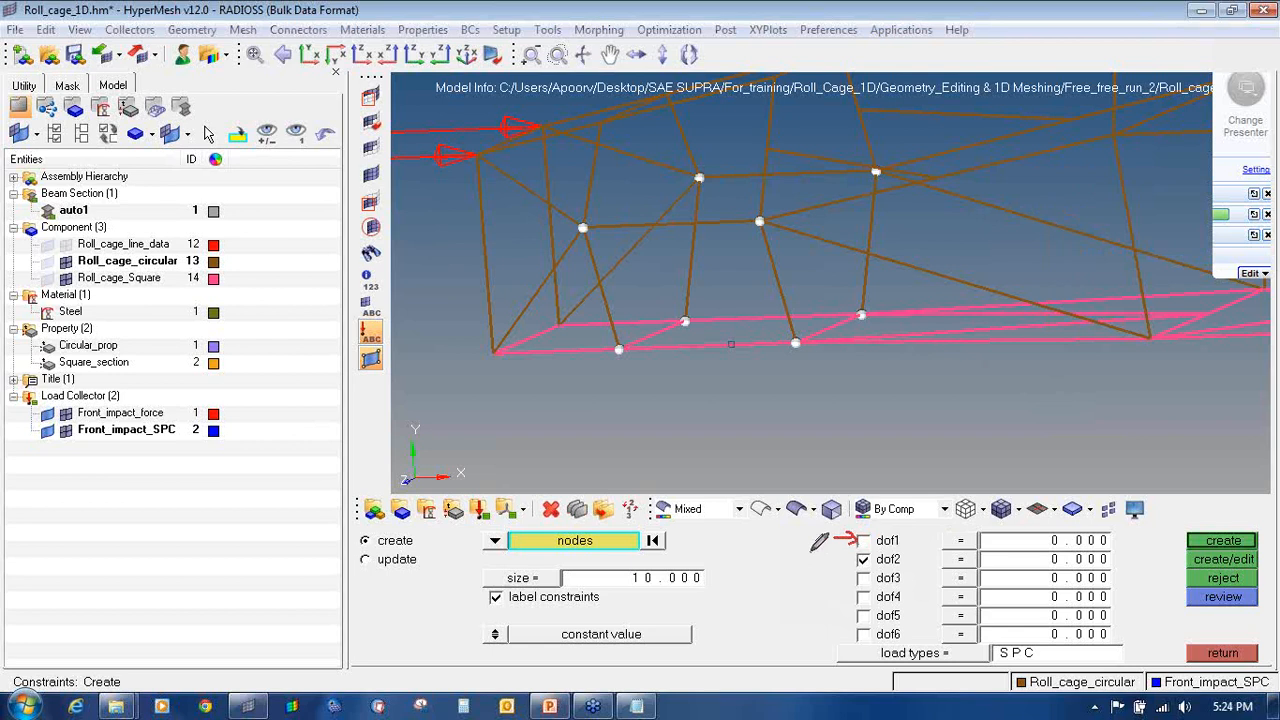
{"action": "mouse_move", "coordinate": [826, 558]}
{"action": "left_mouse_down"}
{"action": "mouse_move", "coordinate": [852, 560]}
{"action": "mouse_move", "coordinate": [848, 593]}
{"action": "left_mouse_up"}
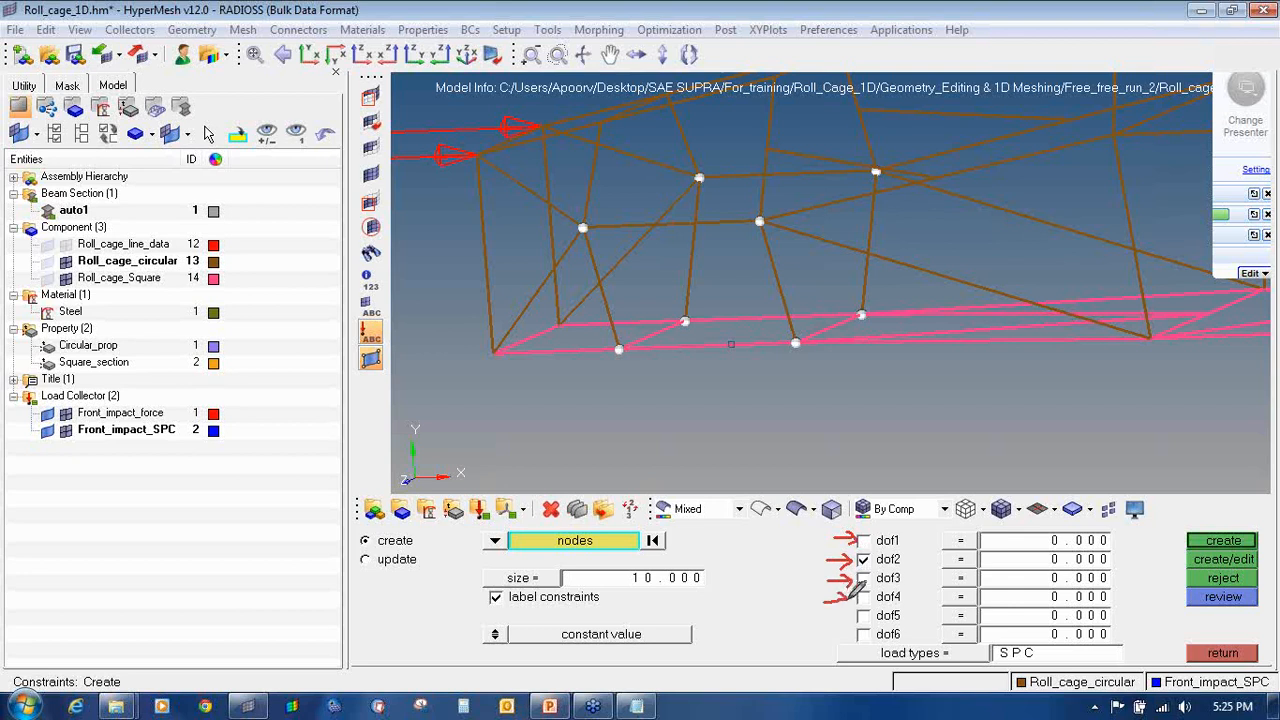
{"action": "mouse_move", "coordinate": [852, 608]}
{"action": "left_mouse_down"}
{"action": "mouse_move", "coordinate": [829, 637]}
{"action": "mouse_move", "coordinate": [845, 645]}
{"action": "left_mouse_up"}
{"action": "left_click_drag", "start_coordinate": [906, 532], "coordinate": [899, 587]}
{"action": "left_click_drag", "start_coordinate": [889, 532], "coordinate": [908, 533]}
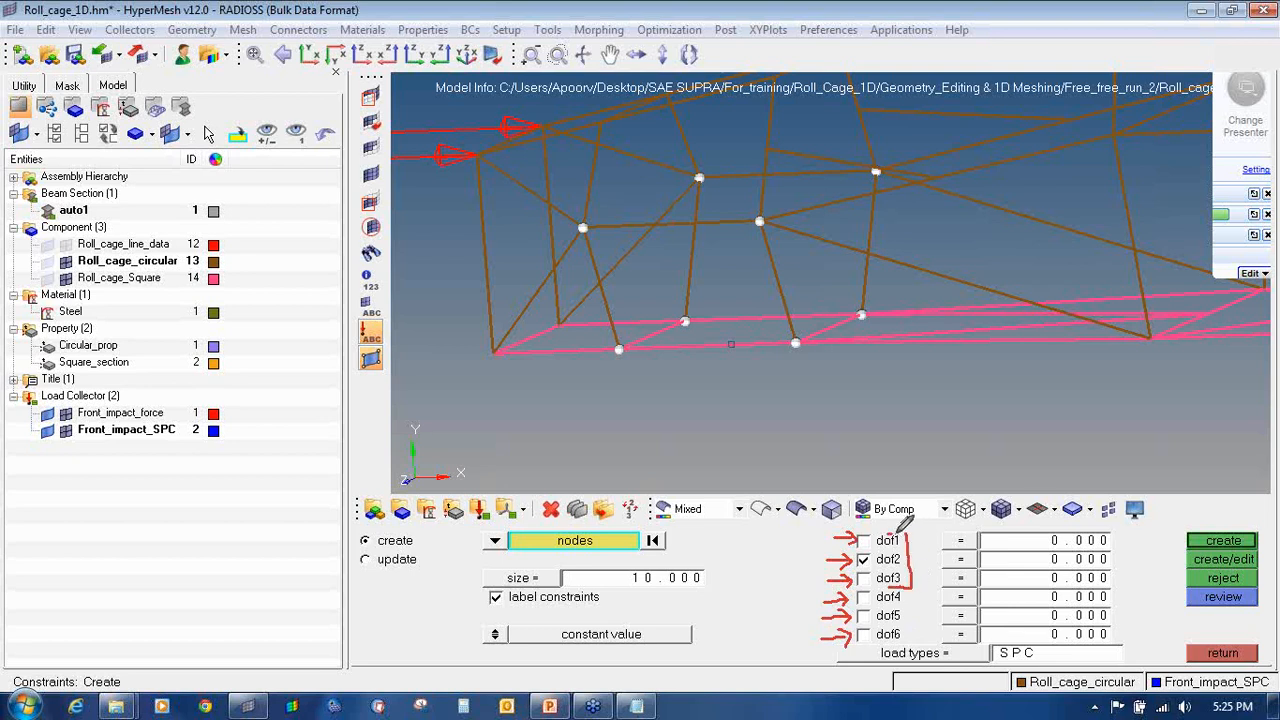
{"action": "left_click_drag", "start_coordinate": [911, 580], "coordinate": [902, 637]}
{"action": "mouse_move", "coordinate": [1237, 275]}
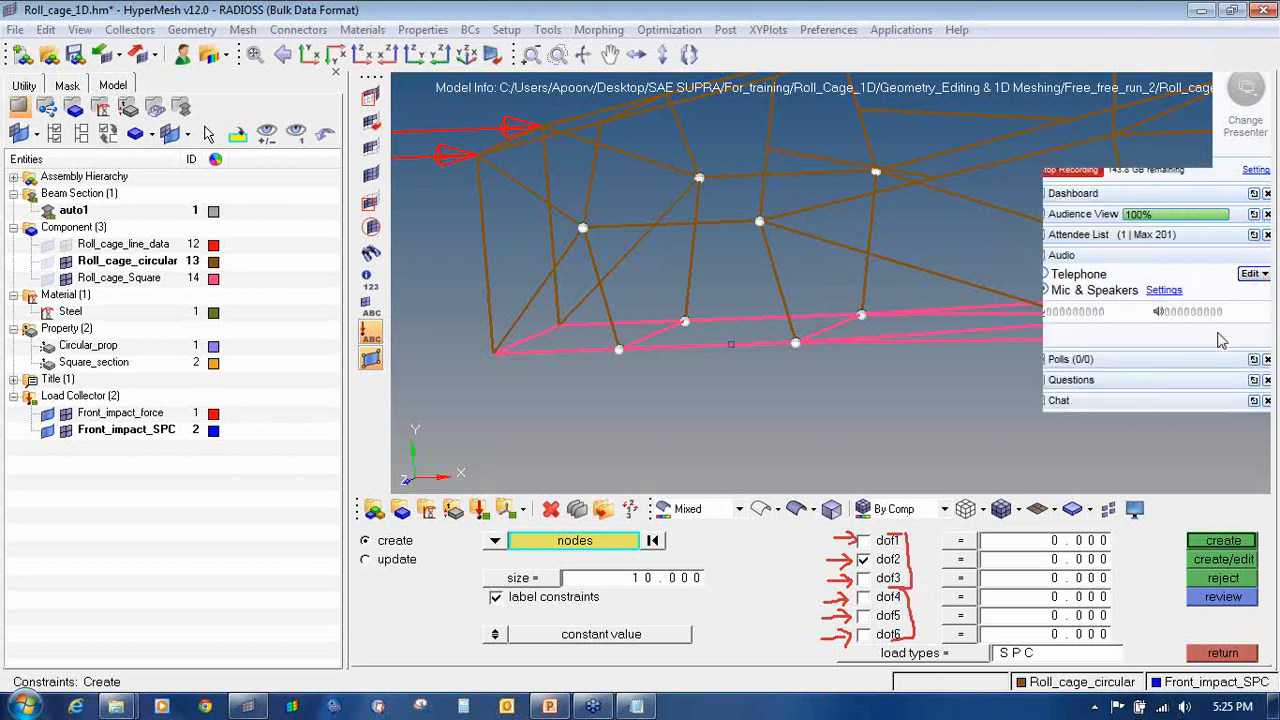
{"action": "left_click", "coordinate": [1229, 243]}
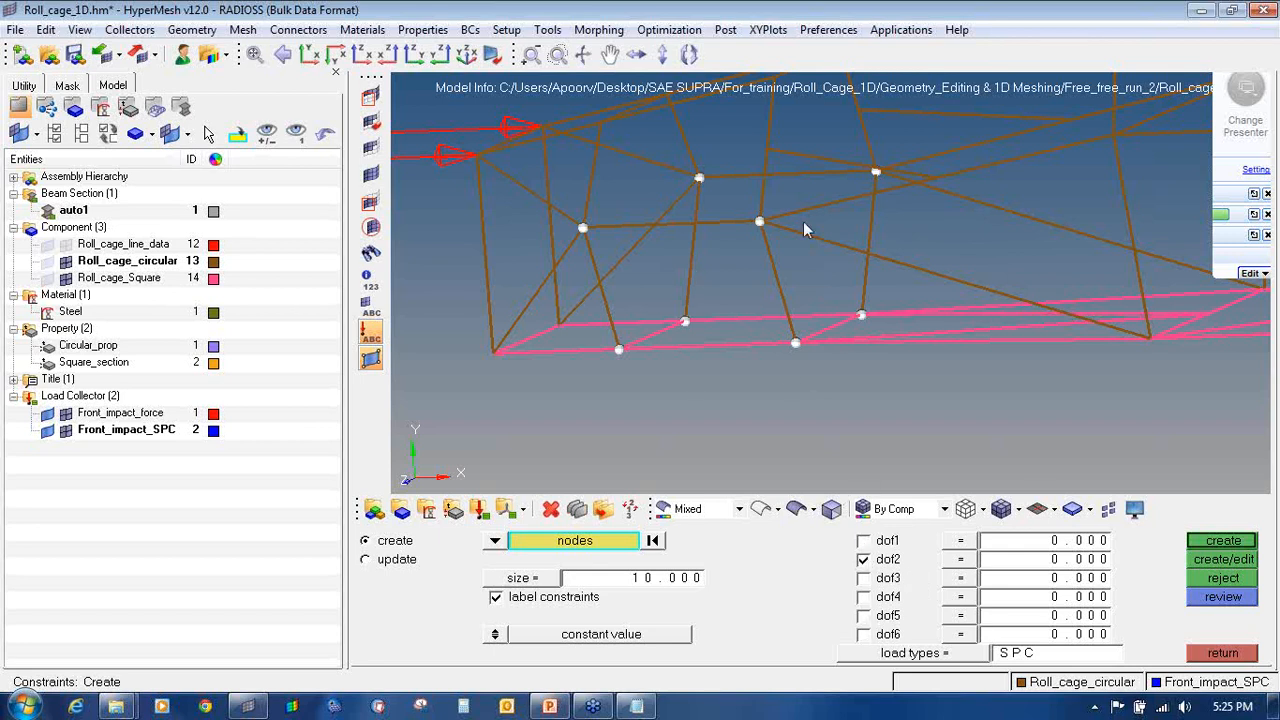
Step: Restrain only dof2 and create the SPC constraints on the selected nodes
{"action": "left_click", "coordinate": [863, 560]}
{"action": "left_click", "coordinate": [1223, 541]}
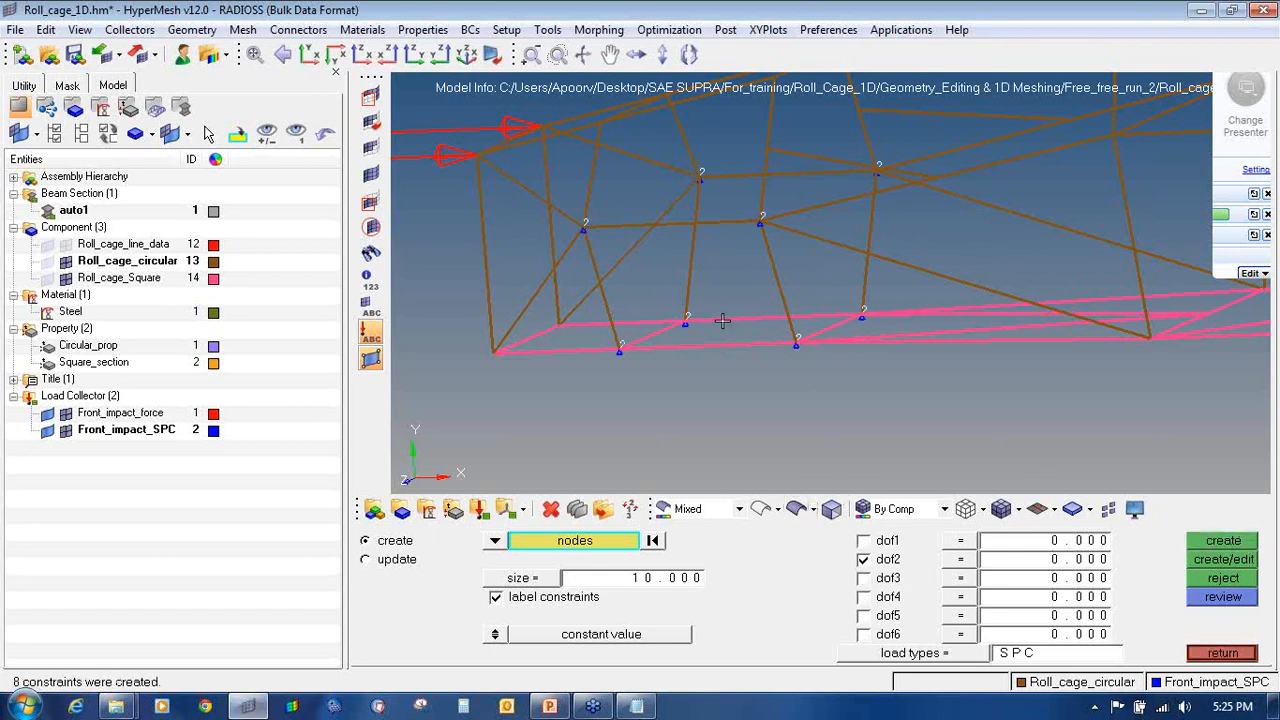
{"action": "left_click", "coordinate": [686, 580]}
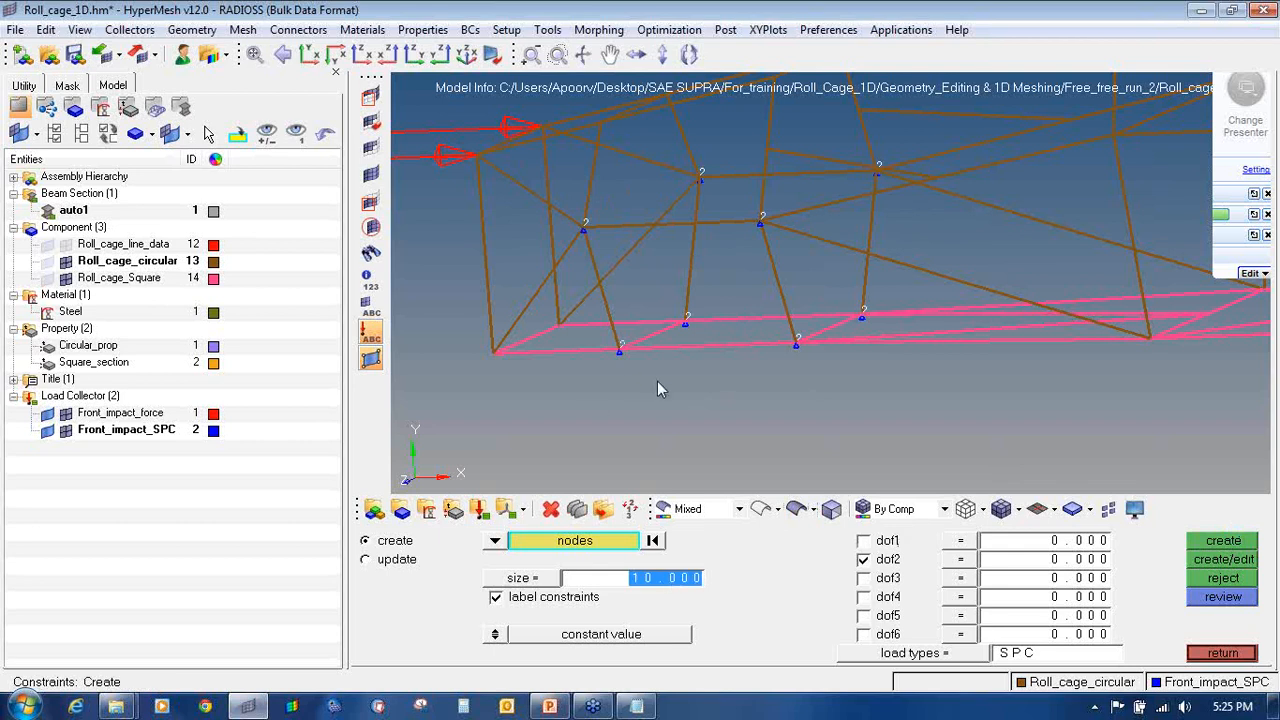
Step: Set the constraint symbol size to 50 and restrain dof1, dof2 and dof3
{"action": "type", "text": "50"}
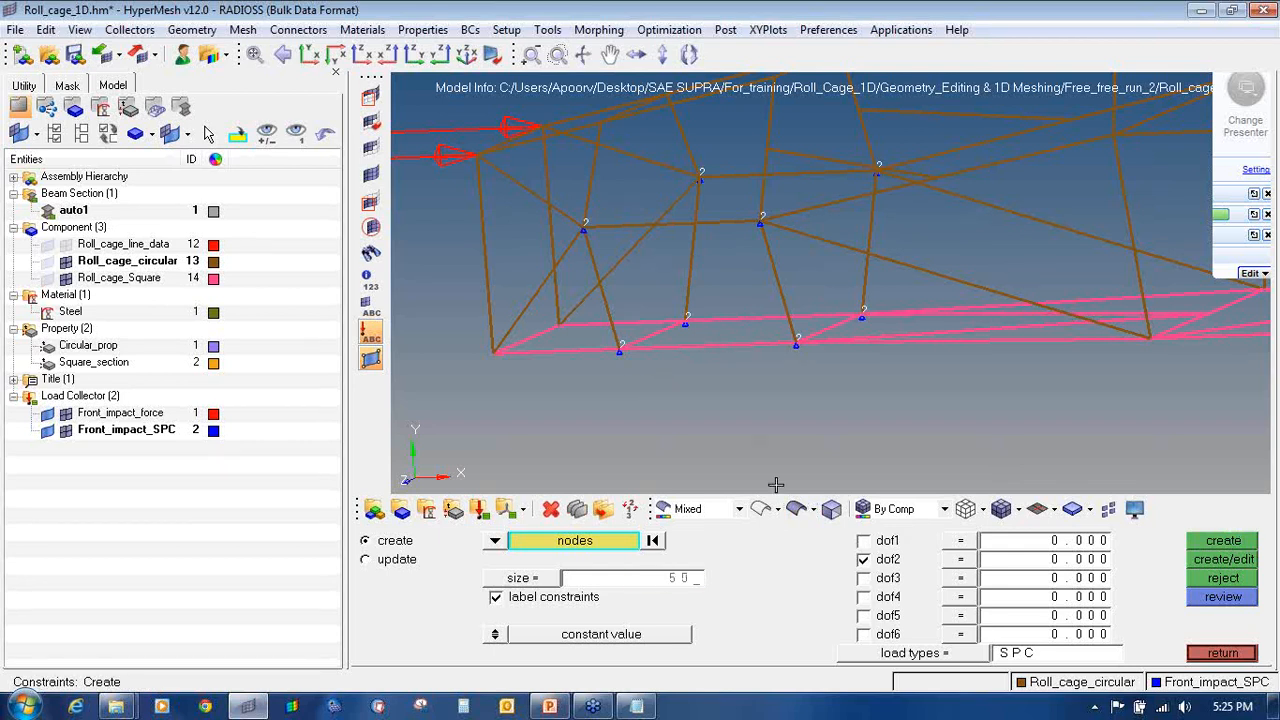
{"action": "key", "text": "Return"}
{"action": "scroll", "coordinate": [630, 252], "scroll_direction": "down", "scroll_amount": 5, "text": "ctrl"}
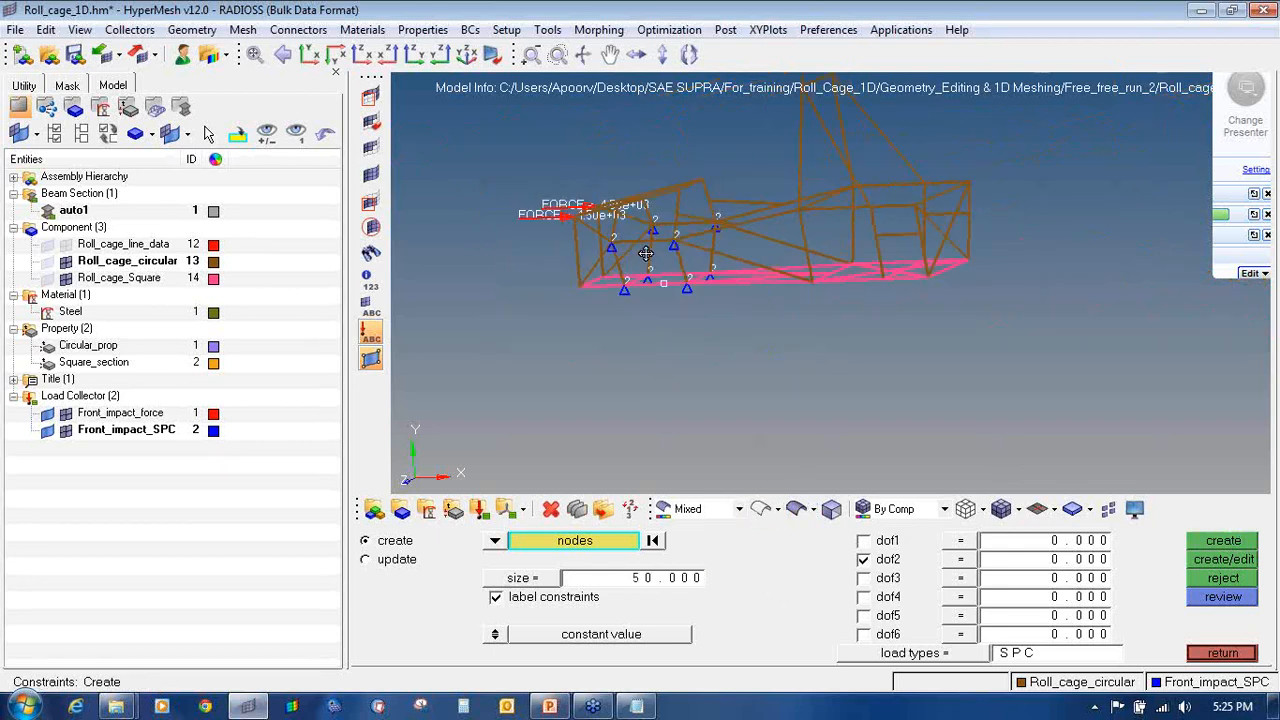
{"action": "left_click_drag", "start_coordinate": [663, 262], "coordinate": [642, 249], "text": "ctrl"}
{"action": "scroll", "coordinate": [642, 248], "scroll_direction": "up", "scroll_amount": 5, "text": "ctrl"}
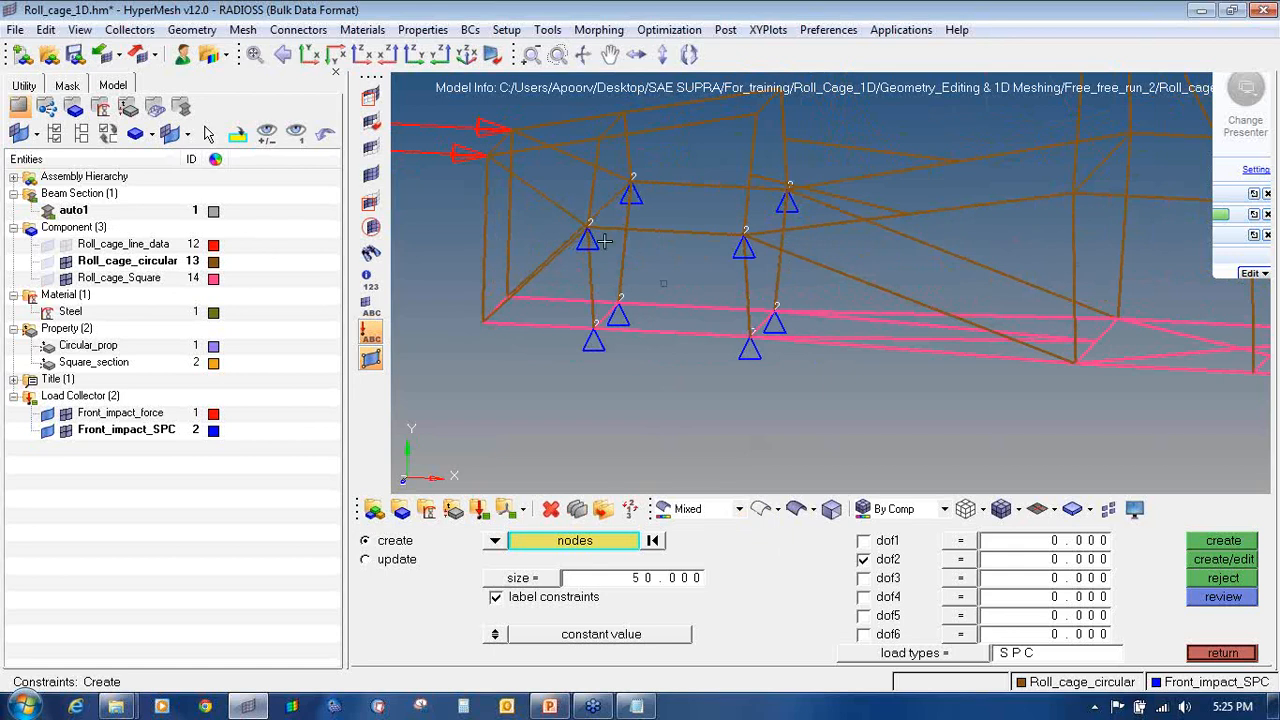
{"action": "left_click", "coordinate": [870, 541]}
{"action": "left_click", "coordinate": [866, 578]}
Step: Select the first rear joint nodes of the cage
{"action": "right_click_drag", "start_coordinate": [1081, 309], "coordinate": [696, 337], "text": "ctrl"}
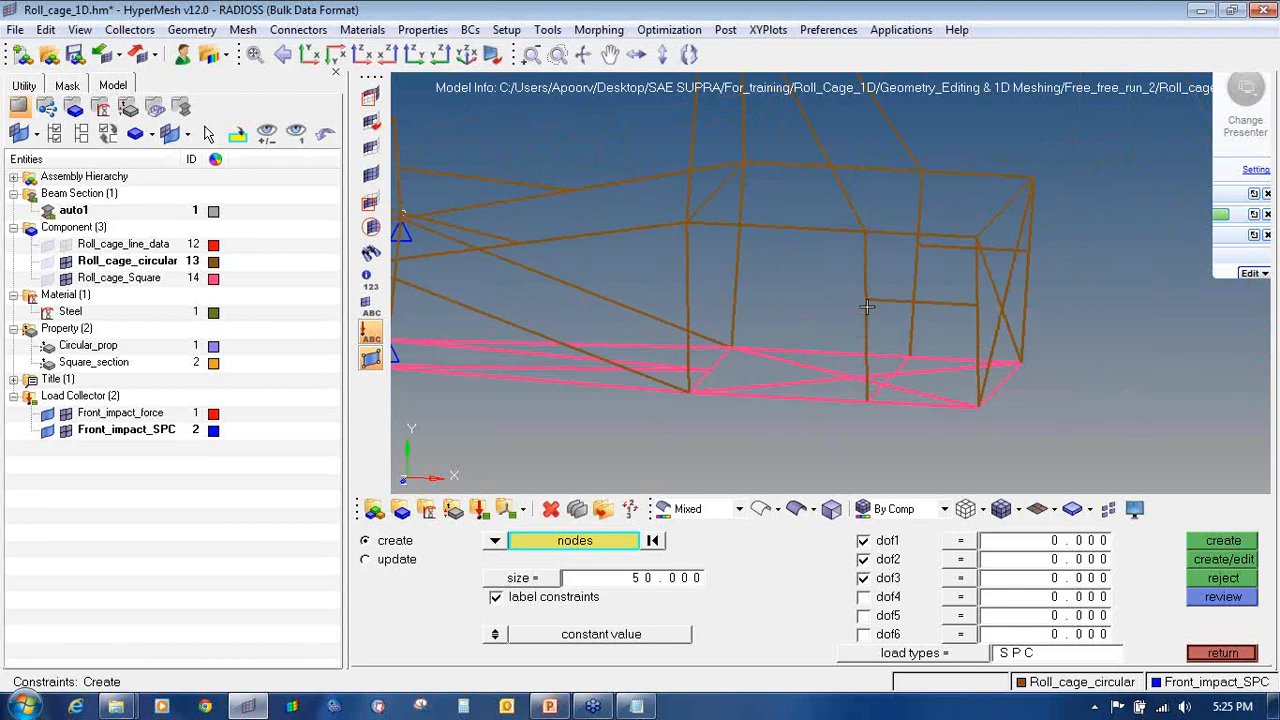
{"action": "scroll", "coordinate": [867, 303], "scroll_direction": "up", "scroll_amount": 5, "text": "ctrl"}
{"action": "left_click", "coordinate": [863, 279]}
{"action": "scroll", "coordinate": [862, 272], "scroll_direction": "down", "scroll_amount": 2, "text": "ctrl"}
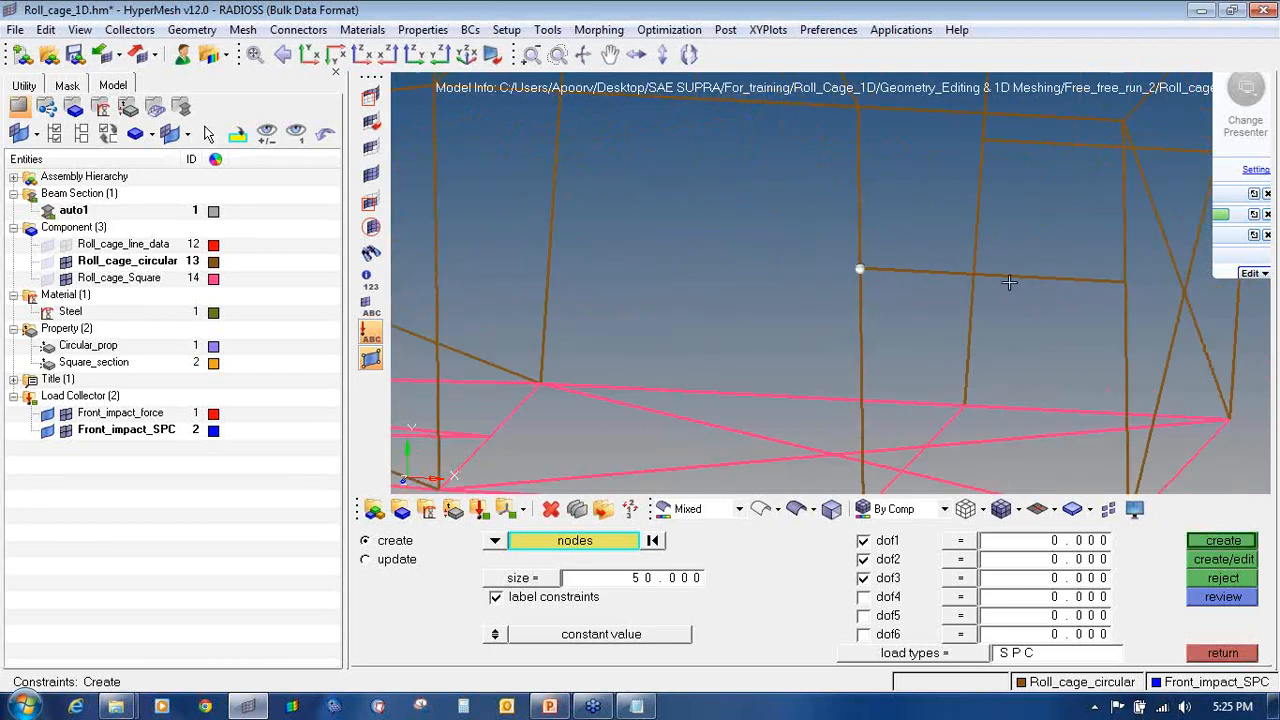
{"action": "left_click", "coordinate": [1125, 284]}
{"action": "left_click", "coordinate": [984, 145]}
{"action": "right_click_drag", "start_coordinate": [1065, 191], "coordinate": [790, 232], "text": "ctrl"}
{"action": "scroll", "coordinate": [891, 229], "scroll_direction": "down", "scroll_amount": 3, "text": "ctrl"}
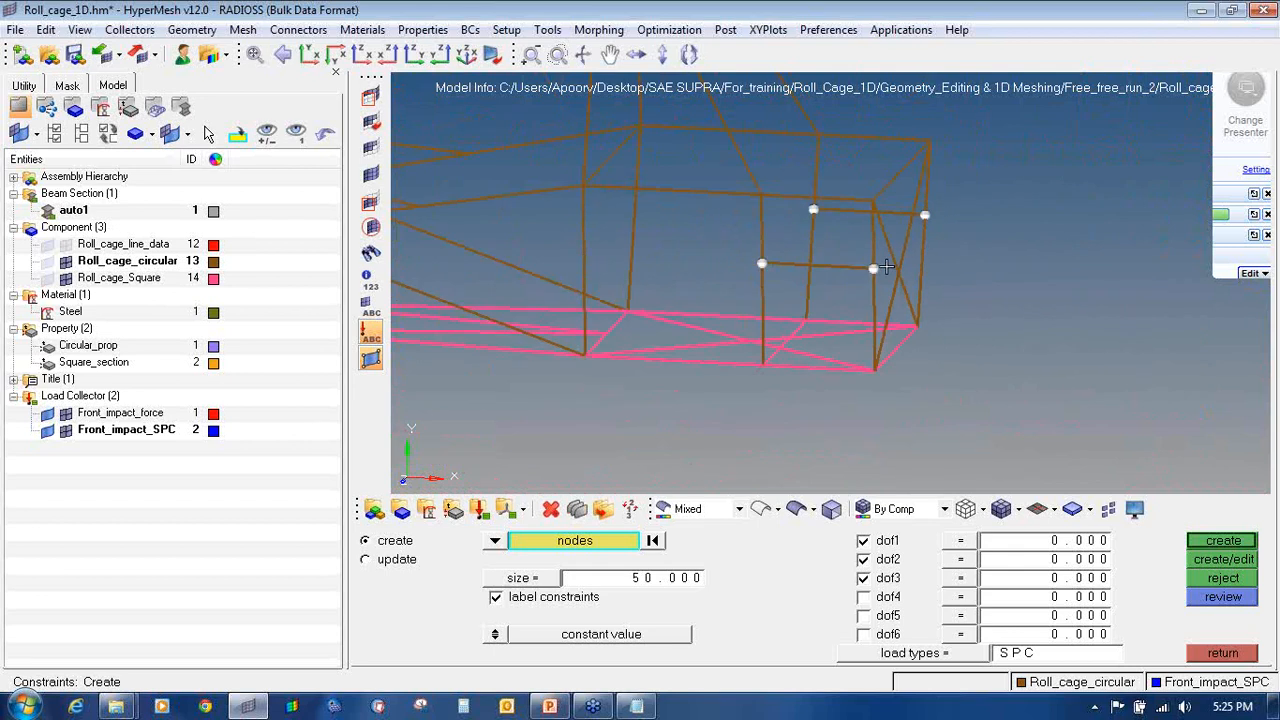
{"action": "scroll", "coordinate": [871, 401], "scroll_direction": "up", "scroll_amount": 5, "text": "ctrl"}
Step: Pick the remaining rear nodes and create the dof1–dof3 constraints
{"action": "left_click", "coordinate": [887, 283]}
{"action": "right_click_drag", "start_coordinate": [1055, 131], "coordinate": [1036, 268], "text": "ctrl"}
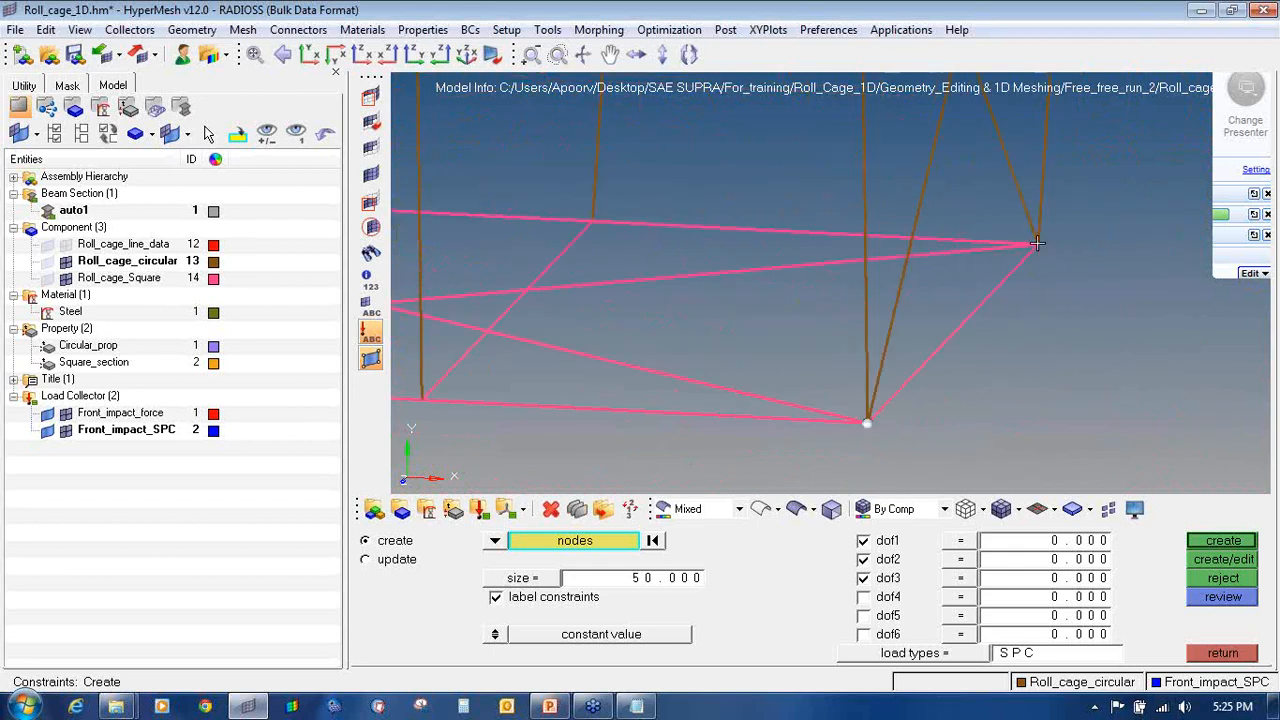
{"action": "left_click", "coordinate": [1038, 244]}
{"action": "left_click", "coordinate": [593, 218]}
{"action": "right_click_drag", "start_coordinate": [565, 330], "coordinate": [723, 334], "text": "ctrl"}
{"action": "left_click", "coordinate": [580, 403]}
{"action": "scroll", "coordinate": [610, 431], "scroll_direction": "down", "scroll_amount": 5, "text": "ctrl"}
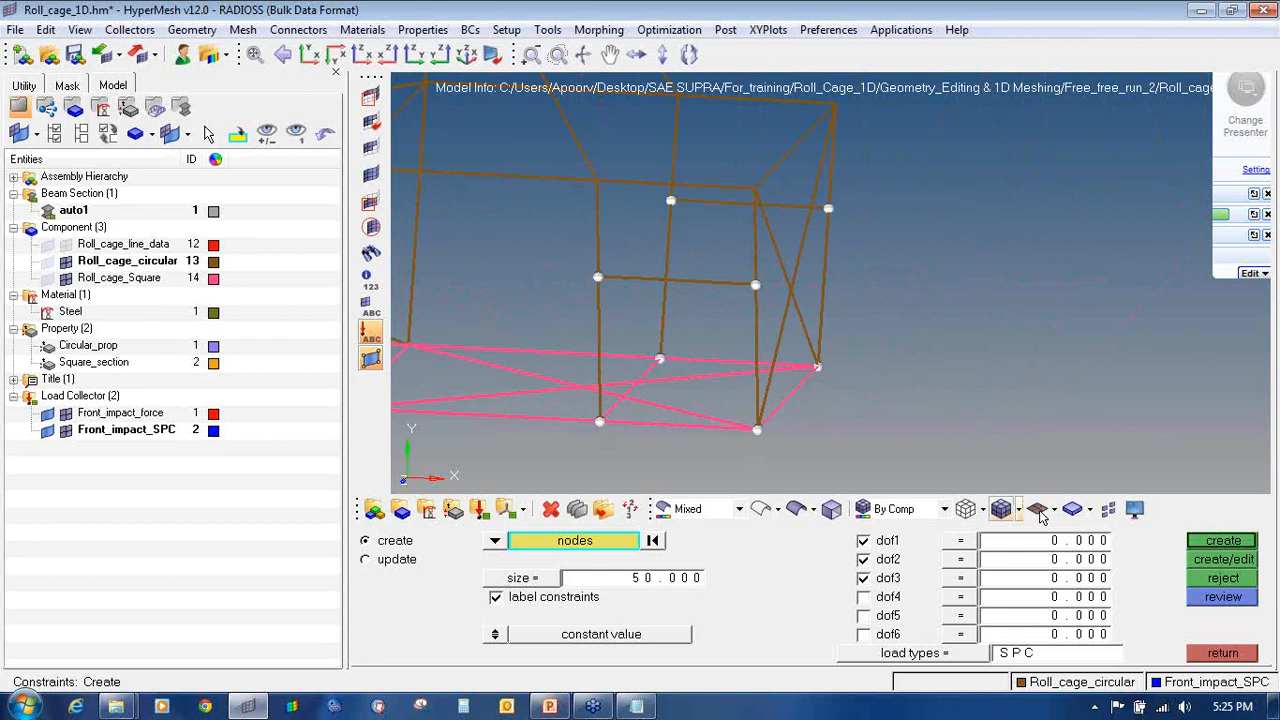
{"action": "left_click", "coordinate": [1201, 543]}
Step: Rotate the cage to inspect the rear constraints side-on, then exit the constraints panel
{"action": "scroll", "coordinate": [688, 297], "scroll_direction": "down", "scroll_amount": 5, "text": "ctrl"}
{"action": "left_click_drag", "start_coordinate": [688, 297], "coordinate": [701, 330], "text": "ctrl"}
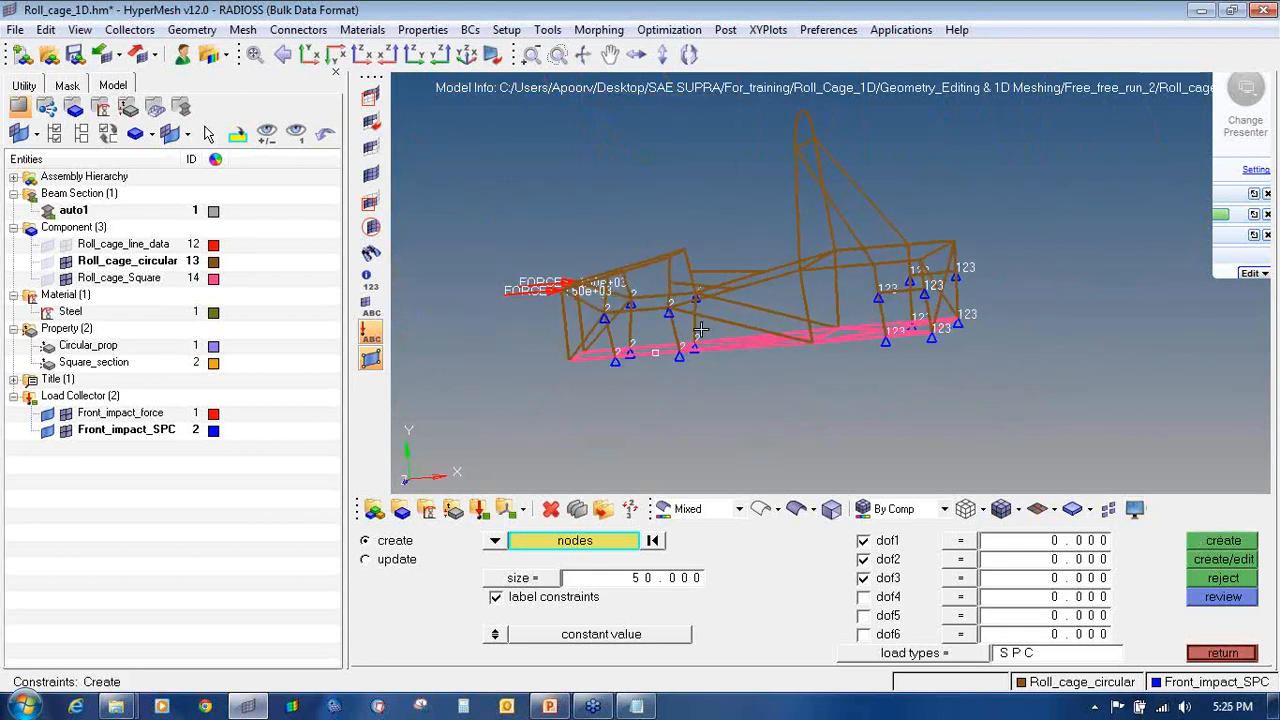
{"action": "scroll", "coordinate": [947, 274], "scroll_direction": "up", "scroll_amount": 6, "text": "ctrl"}
{"action": "left_click_drag", "start_coordinate": [948, 274], "coordinate": [956, 275], "text": "ctrl"}
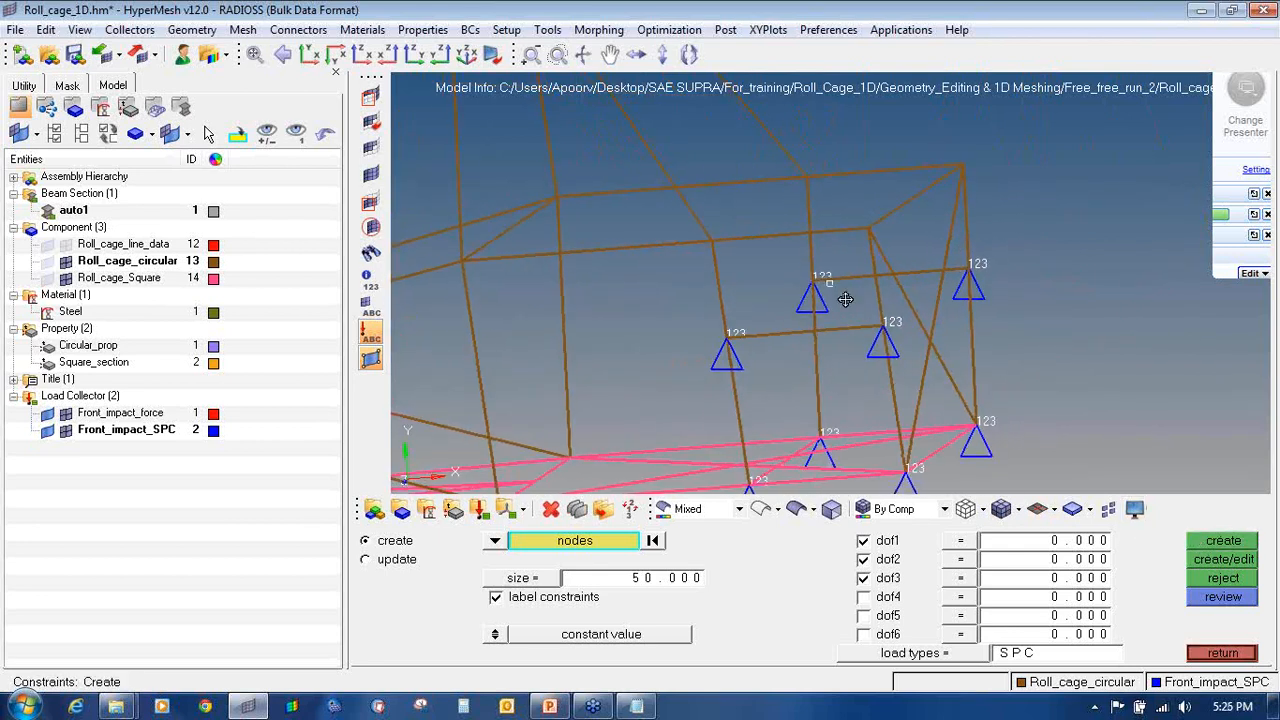
{"action": "right_click_drag", "start_coordinate": [846, 297], "coordinate": [931, 246], "text": "ctrl"}
{"action": "scroll", "coordinate": [931, 246], "scroll_direction": "down", "scroll_amount": 3, "text": "ctrl"}
{"action": "scroll", "coordinate": [931, 246], "scroll_direction": "down", "scroll_amount": 3, "text": "ctrl"}
{"action": "mouse_move", "coordinate": [785, 284]}
{"action": "left_mouse_down", "text": "ctrl"}
{"action": "mouse_move", "coordinate": [803, 283]}
{"action": "mouse_move", "coordinate": [784, 284]}
{"action": "left_mouse_up", "text": "ctrl"}
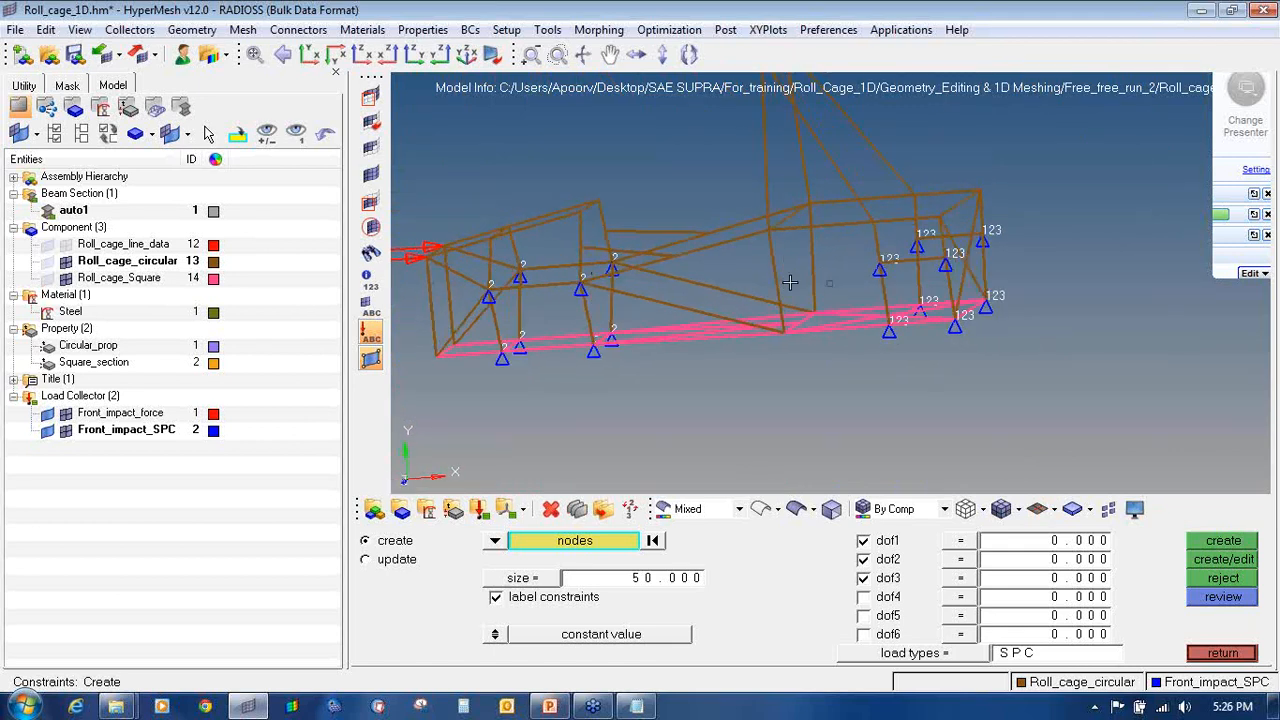
{"action": "left_click_drag", "start_coordinate": [923, 264], "coordinate": [983, 264], "text": "ctrl"}
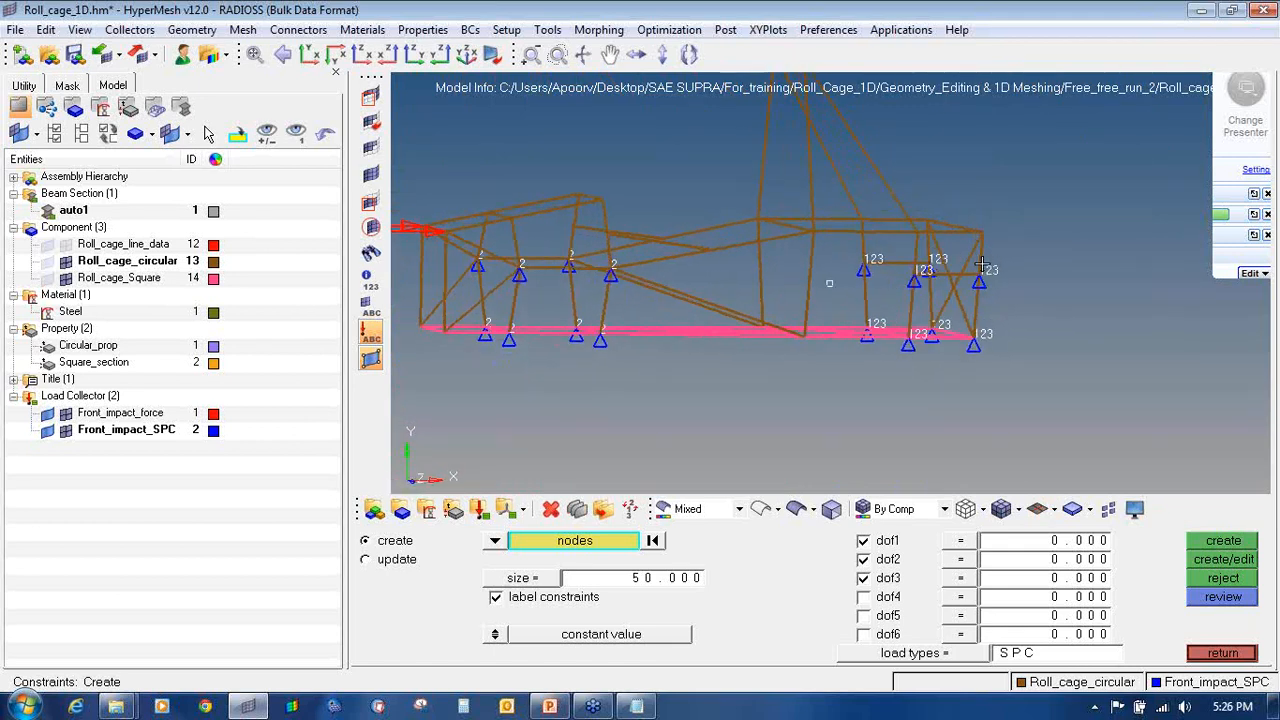
{"action": "right_click_drag", "start_coordinate": [690, 306], "coordinate": [769, 310], "text": "ctrl"}
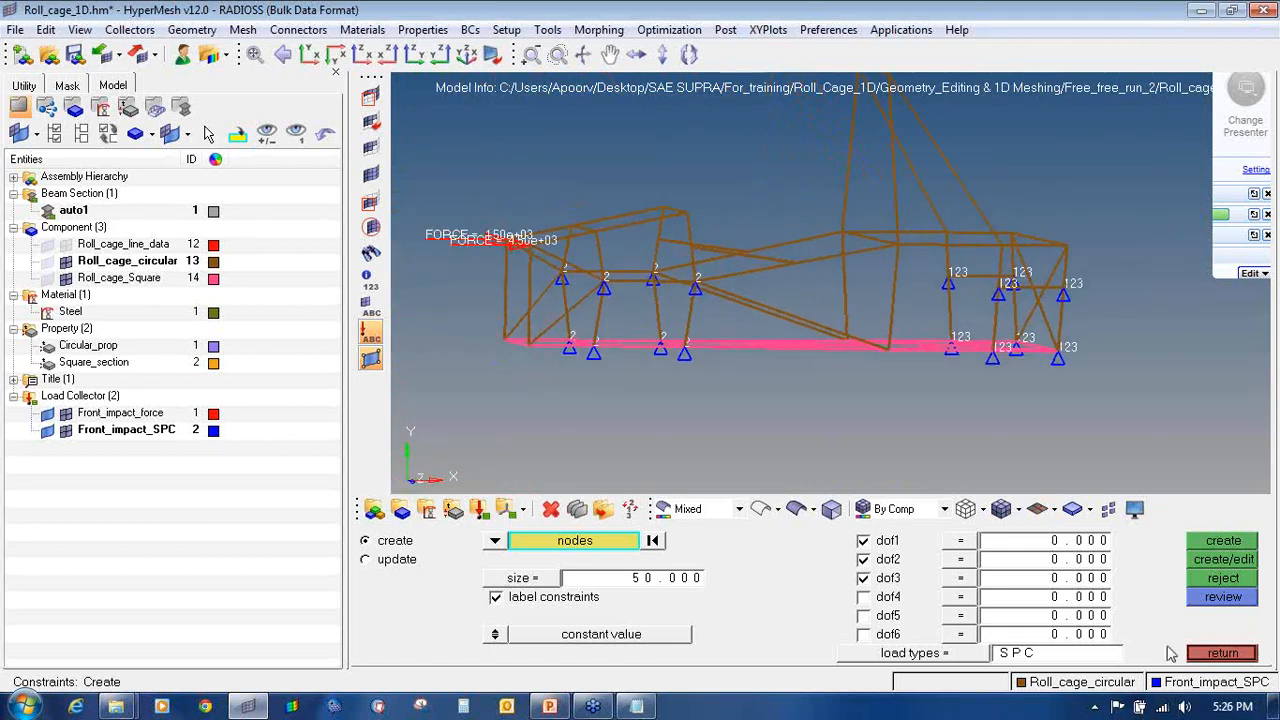
{"action": "left_click", "coordinate": [1209, 652]}
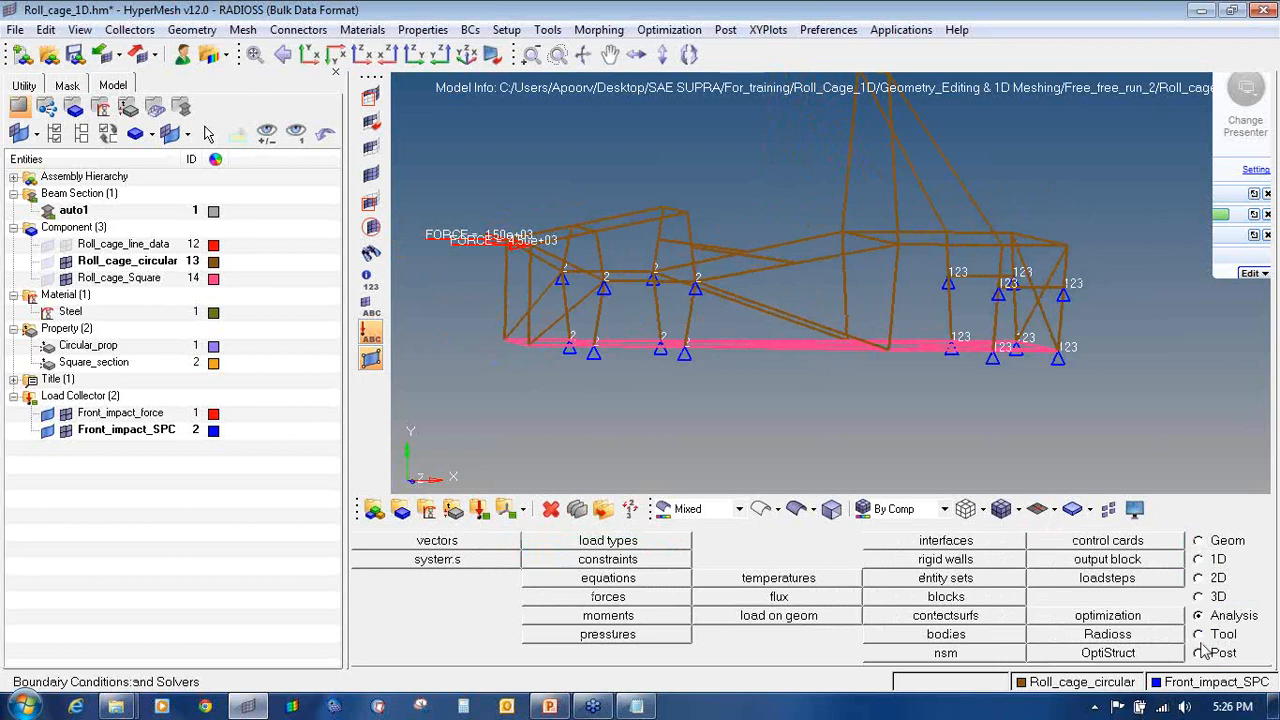
Step: Mark the analysis and load step settings with on-screen annotations
{"action": "left_click", "coordinate": [1153, 583]}
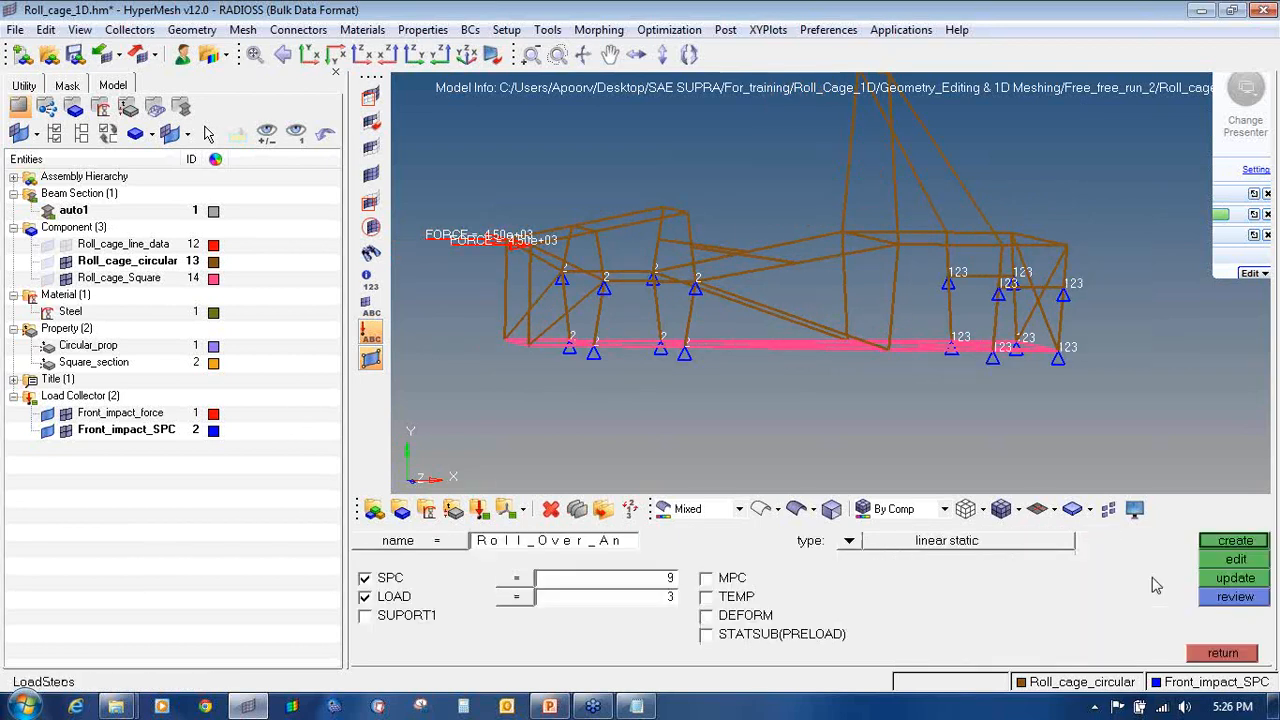
{"action": "left_click", "coordinate": [1193, 655]}
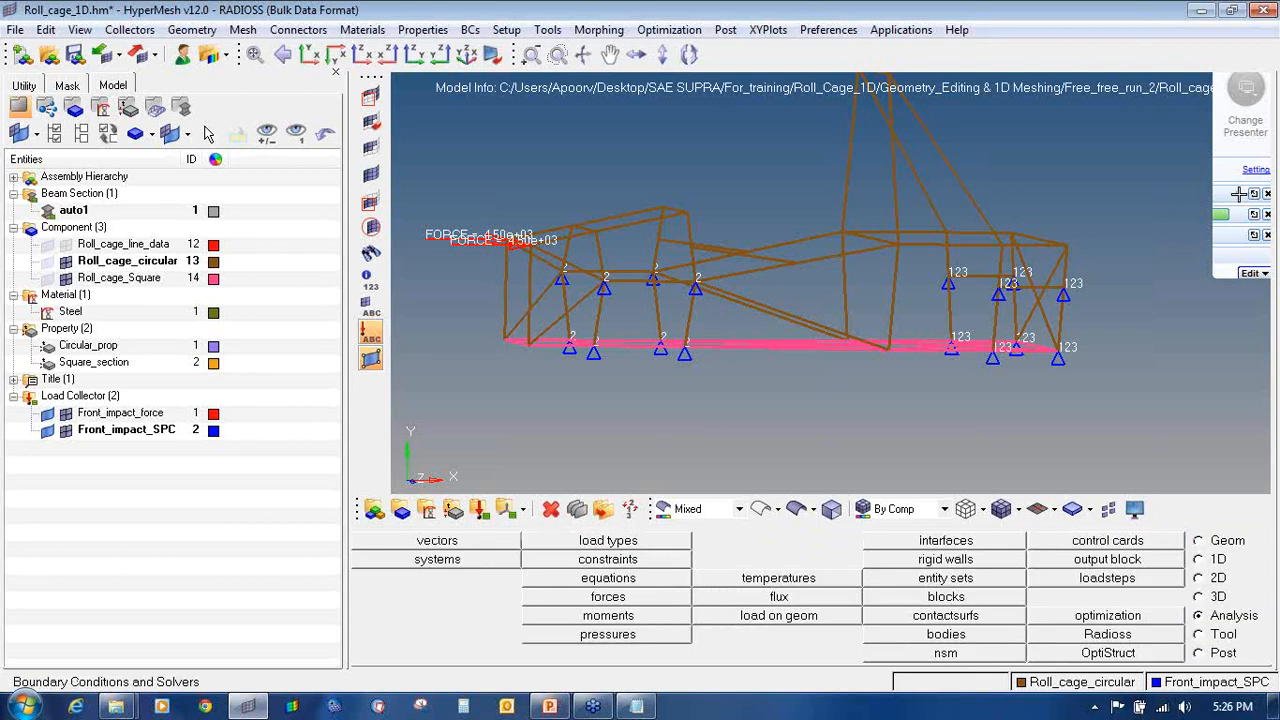
{"action": "left_click", "coordinate": [1233, 188]}
{"action": "left_click", "coordinate": [1201, 255]}
{"action": "mouse_move", "coordinate": [1229, 604]}
{"action": "left_mouse_down"}
{"action": "mouse_move", "coordinate": [1196, 608]}
{"action": "mouse_move", "coordinate": [1200, 627]}
{"action": "mouse_move", "coordinate": [1262, 618]}
{"action": "mouse_move", "coordinate": [1231, 603]}
{"action": "left_mouse_up"}
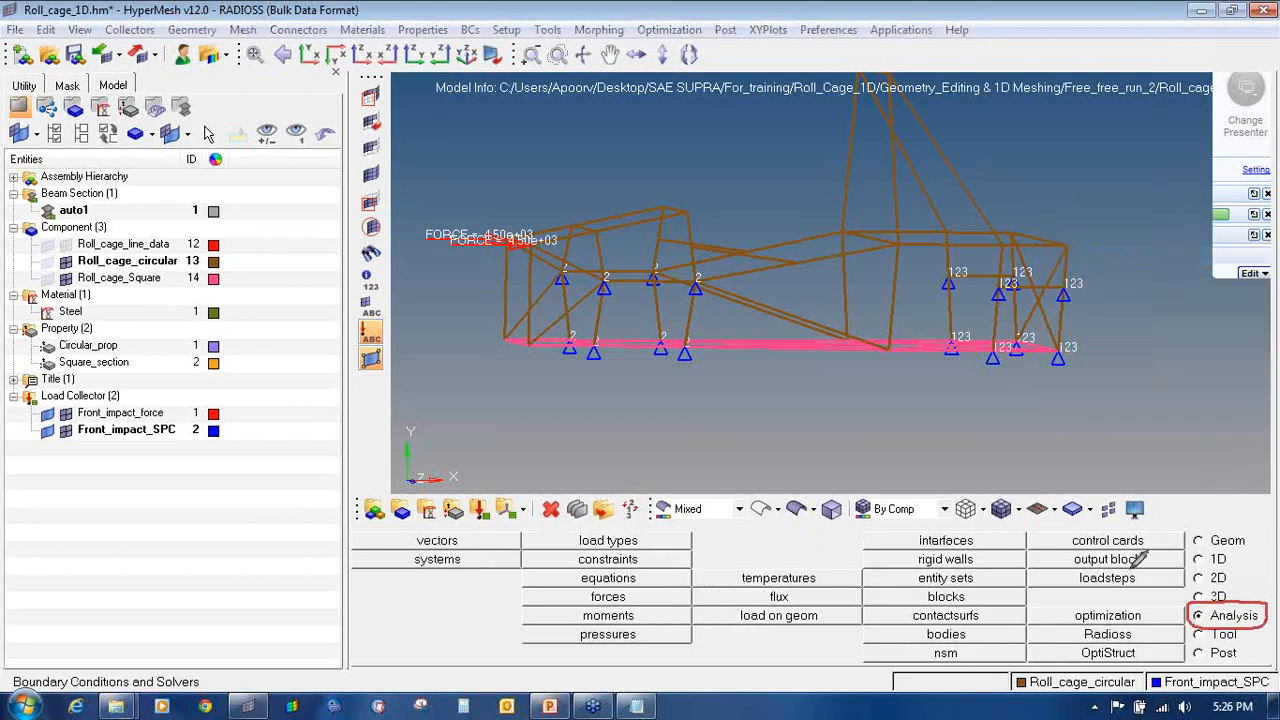
{"action": "mouse_move", "coordinate": [1130, 569]}
{"action": "left_mouse_down"}
{"action": "mouse_move", "coordinate": [1092, 568]}
{"action": "mouse_move", "coordinate": [1075, 586]}
{"action": "mouse_move", "coordinate": [1142, 569]}
{"action": "mouse_move", "coordinate": [1117, 568]}
{"action": "left_mouse_up"}
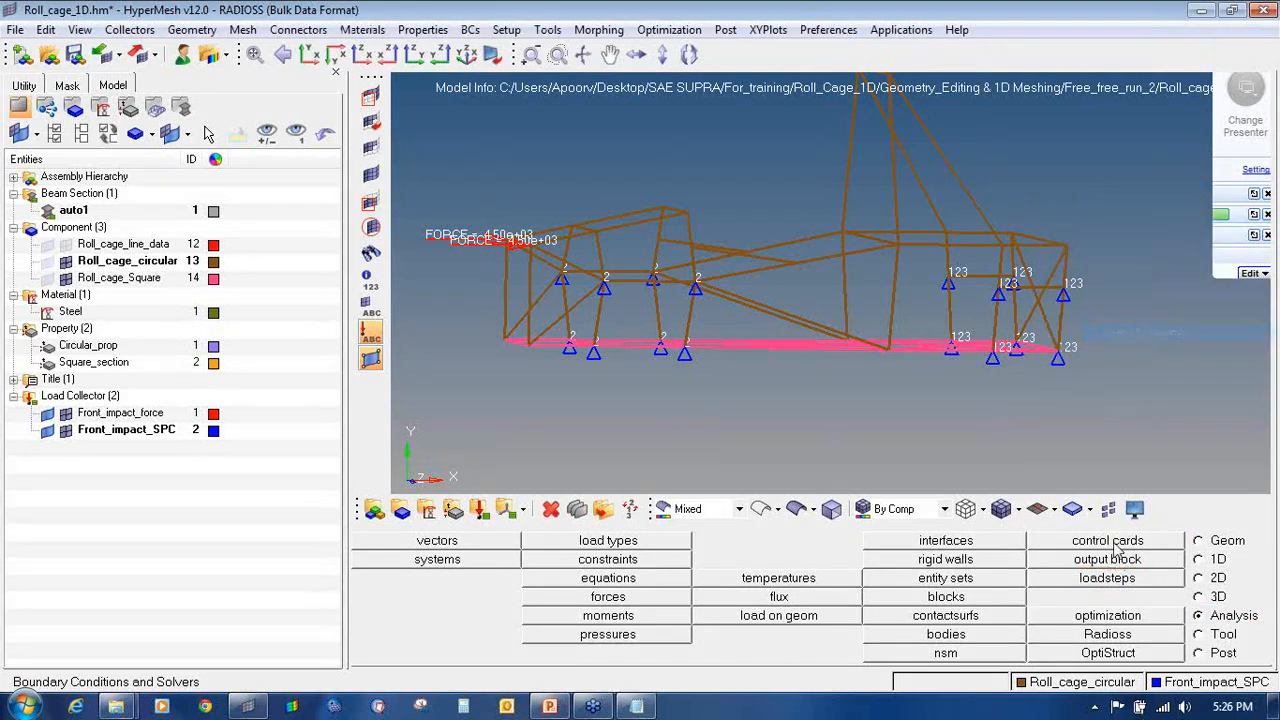
Step: Name the load step 'Fornt_impact_analysis' and set its type to linear static
{"action": "left_click", "coordinate": [1112, 577]}
{"action": "left_click", "coordinate": [604, 549]}
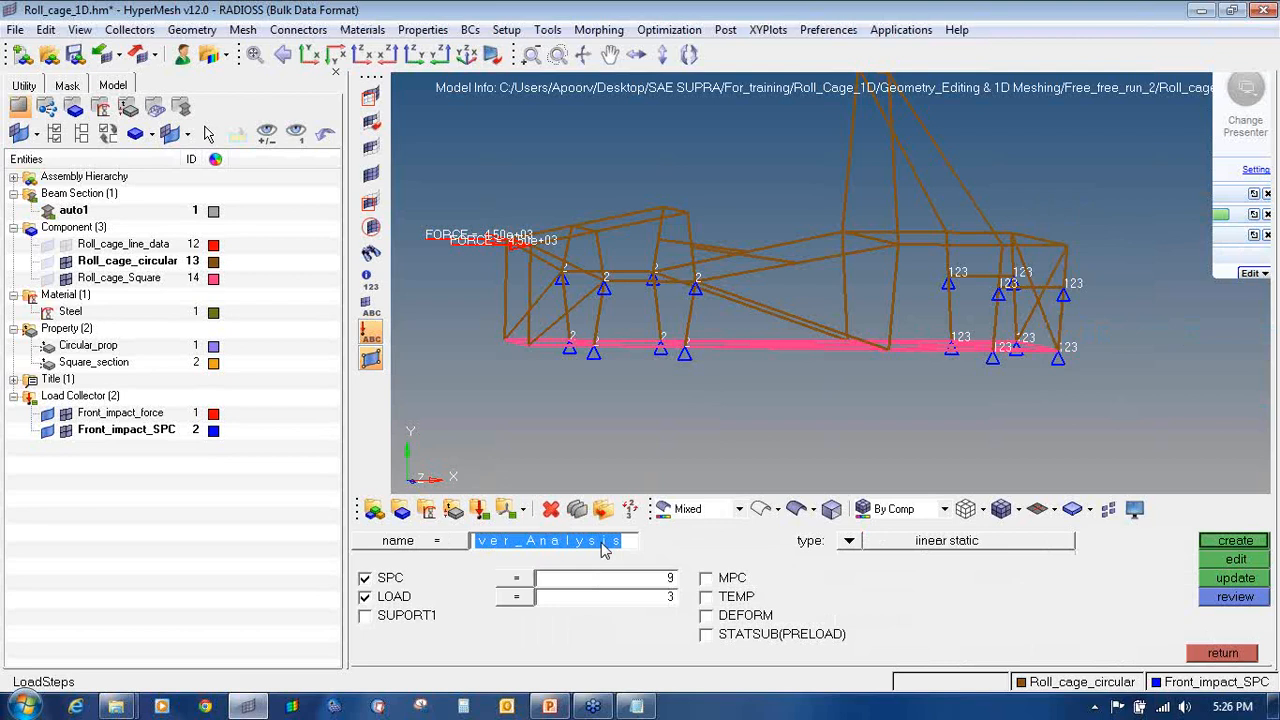
{"action": "type", "text": "Fornt_impac"}
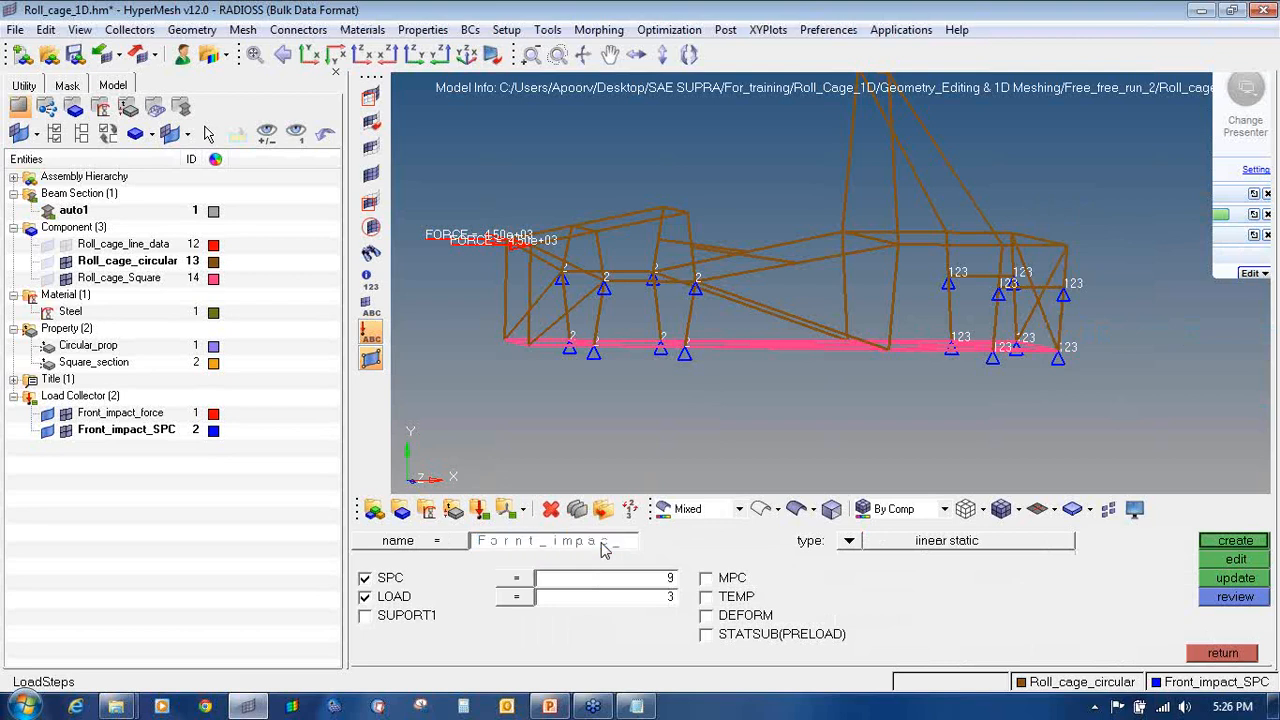
{"action": "type", "text": "t_analysis"}
{"action": "key", "text": "Return"}
{"action": "left_click", "coordinate": [852, 543]}
{"action": "left_click", "coordinate": [524, 562]}
Step: Assign Front_impact_SPC constraints and Front_impact_force loads, then create the load step
{"action": "left_click", "coordinate": [375, 601]}
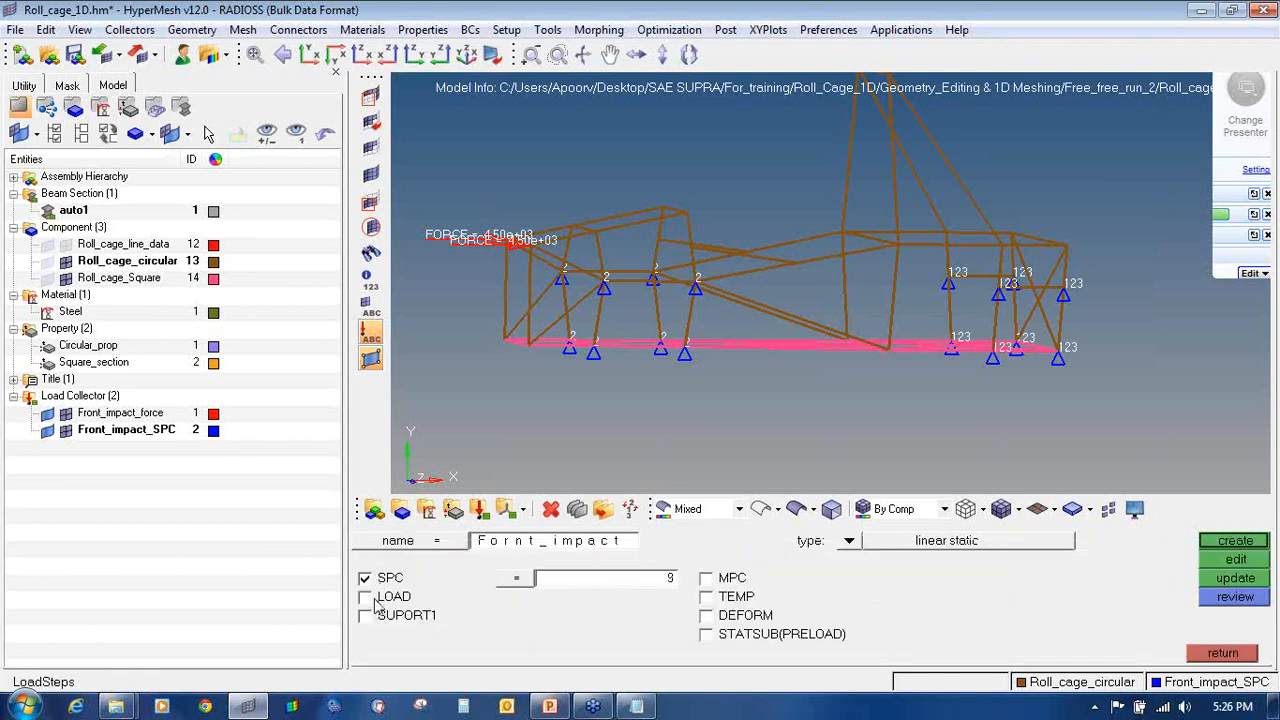
{"action": "left_click", "coordinate": [375, 601]}
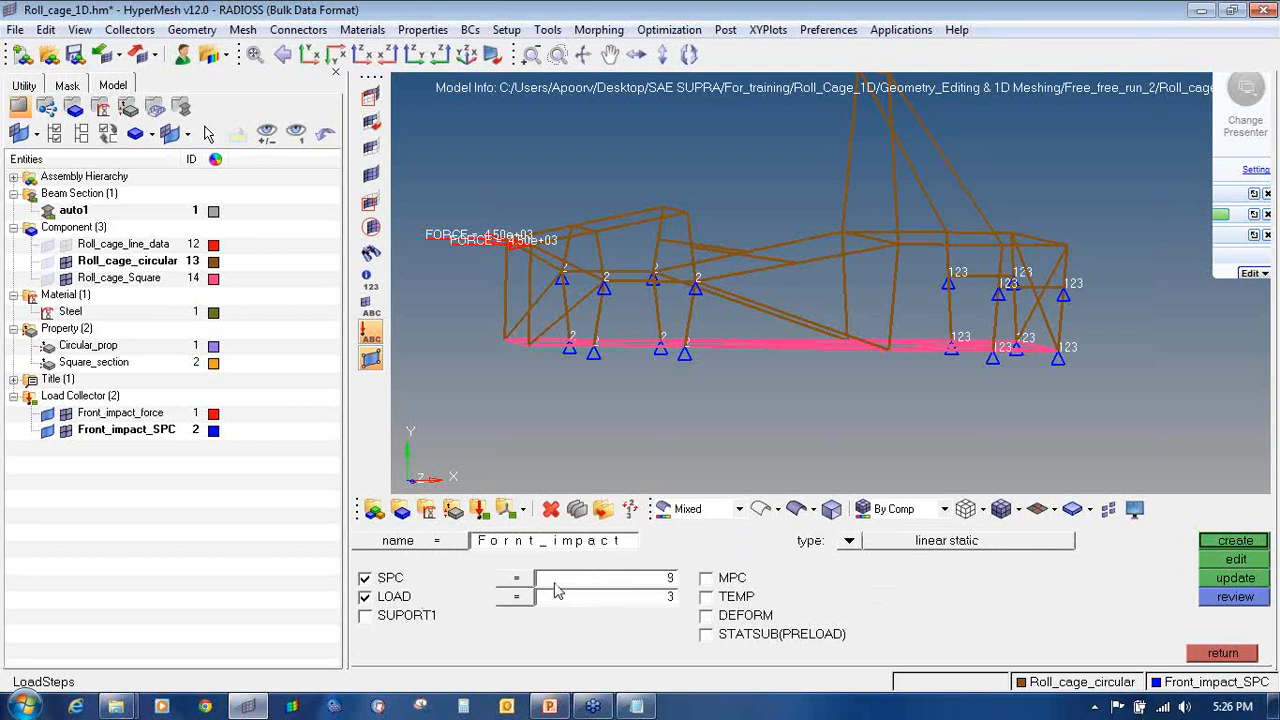
{"action": "left_click", "coordinate": [556, 586]}
{"action": "left_click", "coordinate": [400, 560]}
{"action": "left_click", "coordinate": [551, 598]}
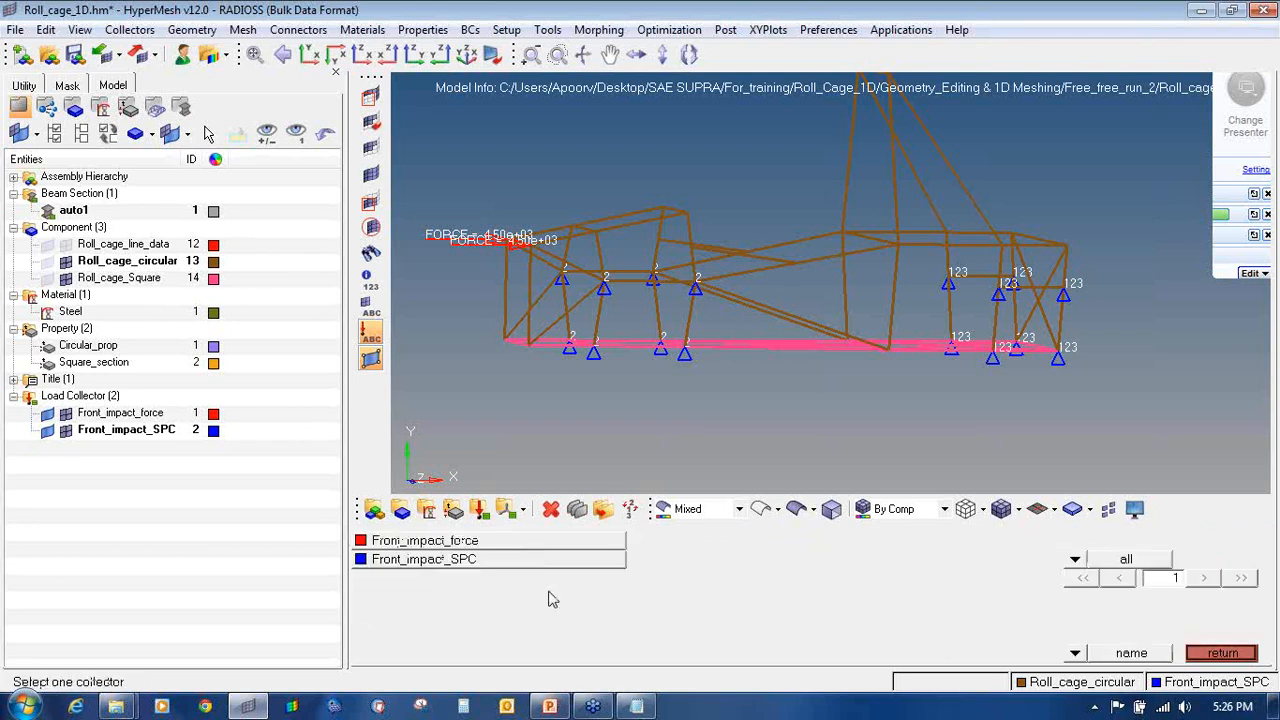
{"action": "left_click", "coordinate": [521, 545]}
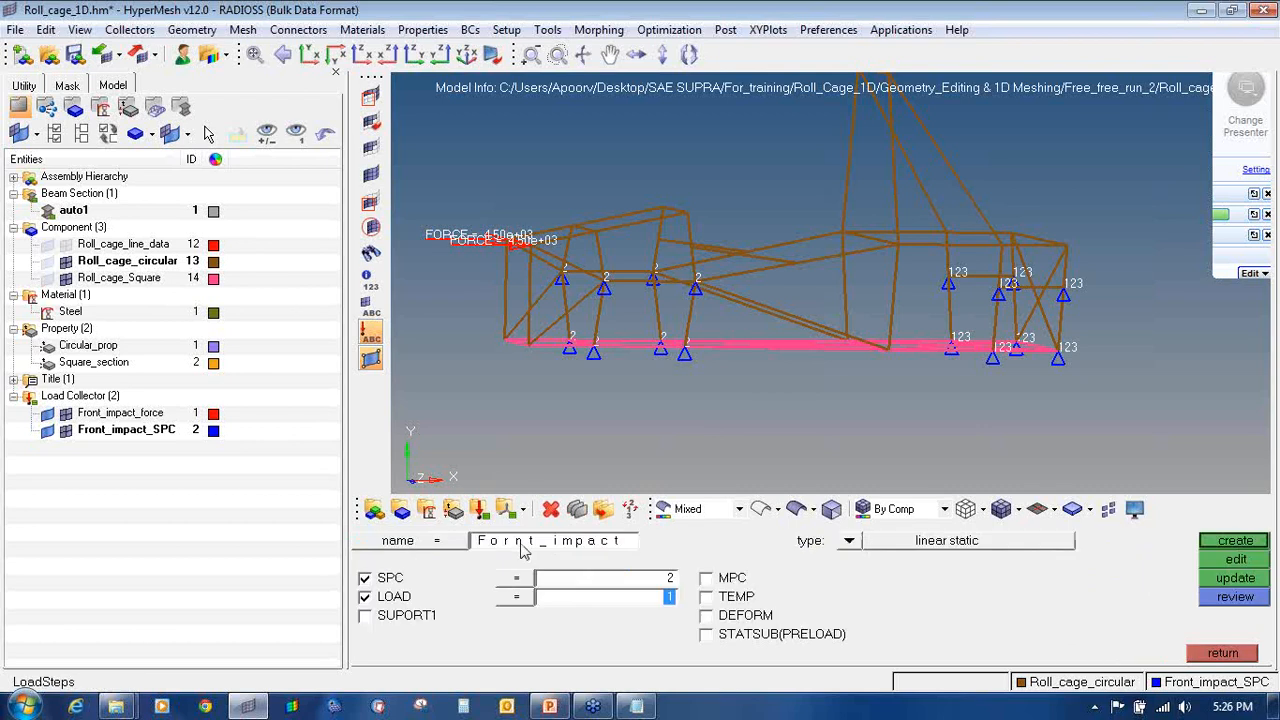
{"action": "left_click", "coordinate": [1218, 546]}
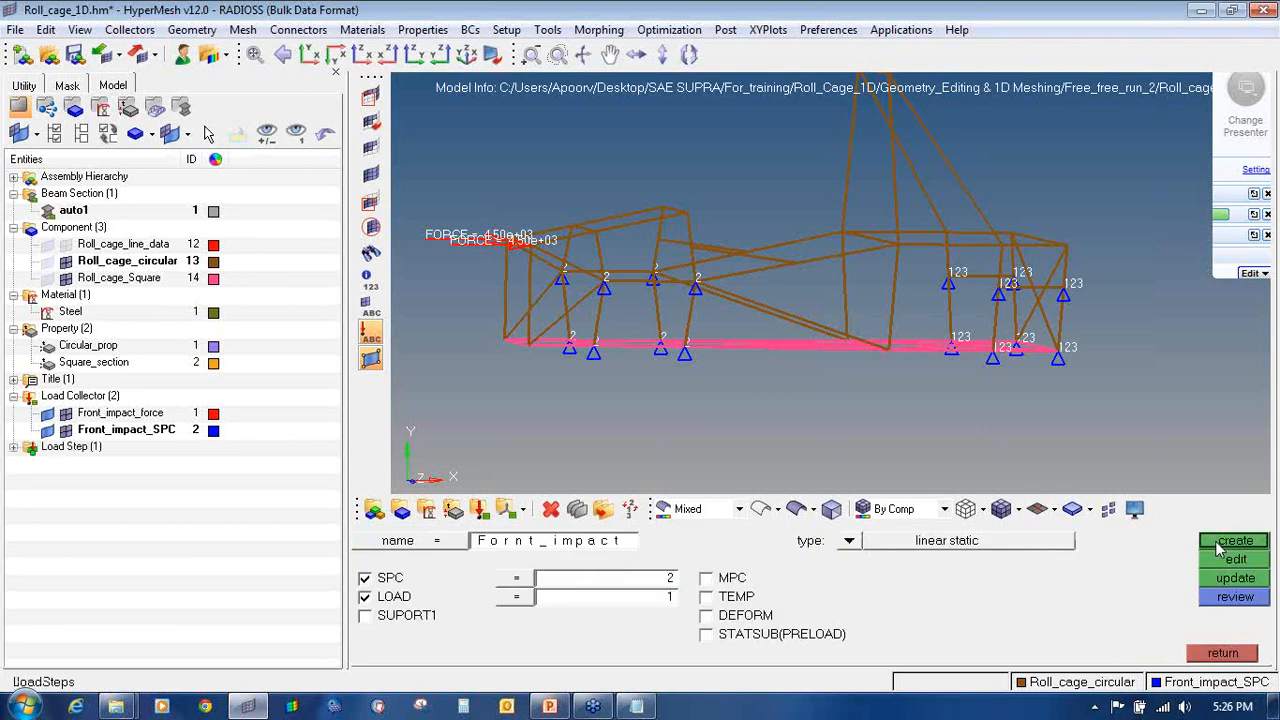
{"action": "left_click", "coordinate": [14, 446]}
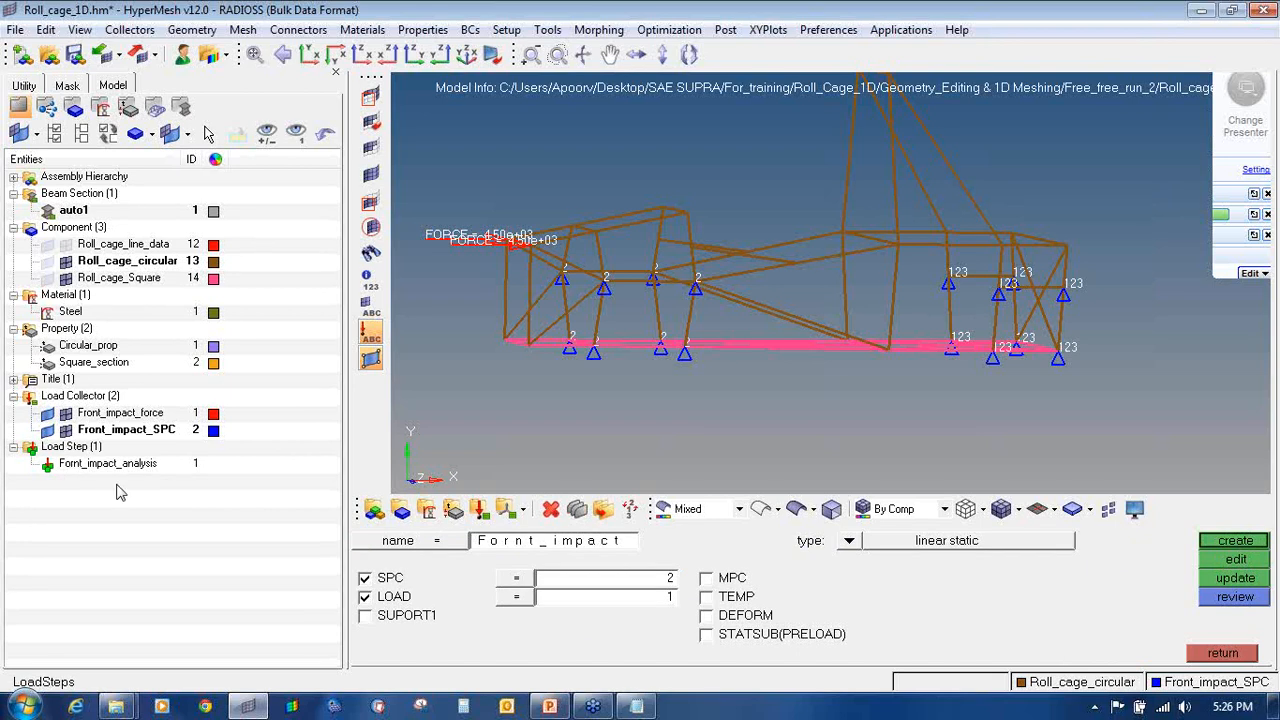
Step: Review the 4500 N per node load notes, then highlight the front-impact and side-impact outline topics
{"action": "left_click", "coordinate": [630, 705]}
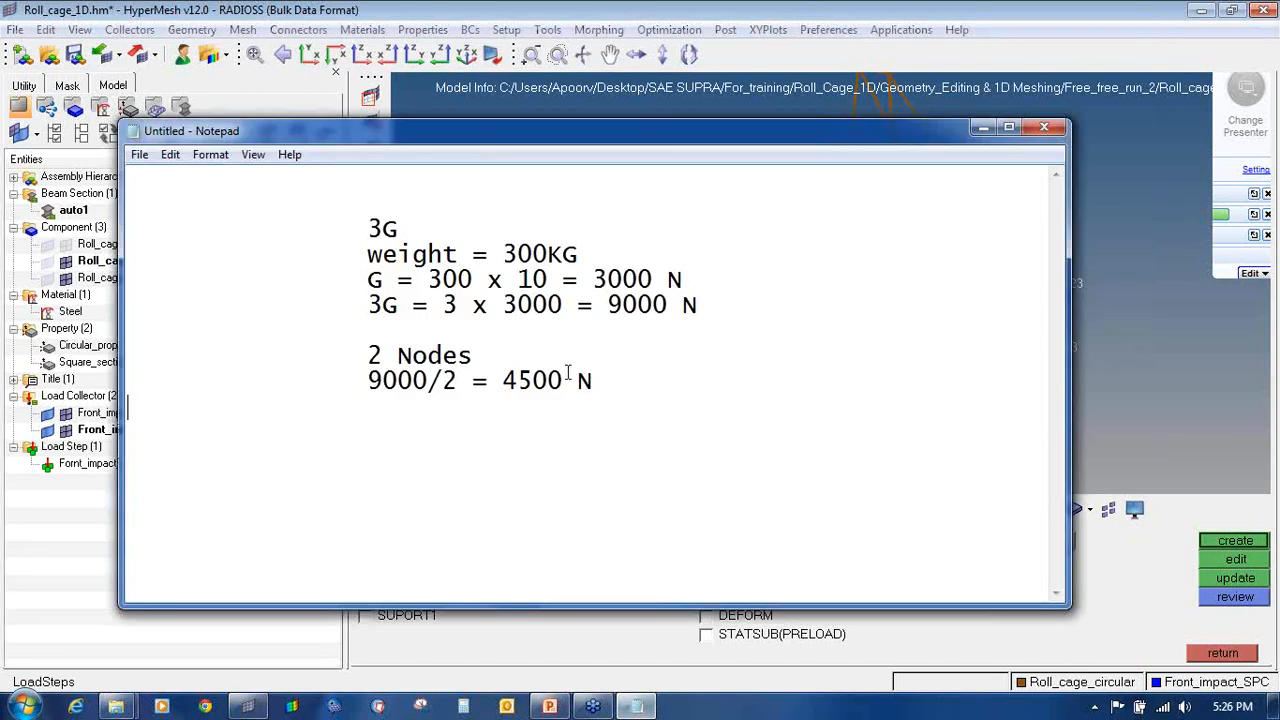
{"action": "left_click", "coordinate": [551, 707]}
{"action": "left_click_drag", "start_coordinate": [482, 275], "coordinate": [736, 277]}
{"action": "left_click_drag", "start_coordinate": [479, 293], "coordinate": [737, 292]}
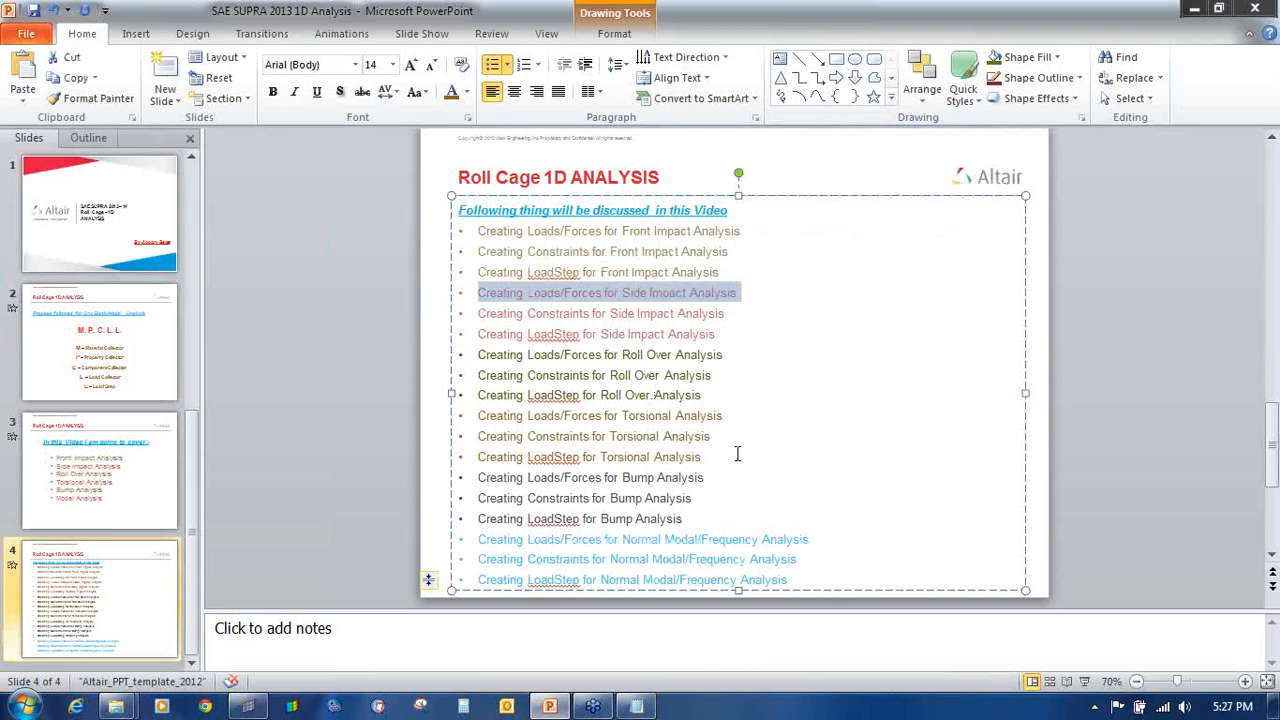
Step: Return to the HyperMesh roll cage model and exit the load steps panel
{"action": "left_click", "coordinate": [248, 707]}
{"action": "left_click", "coordinate": [1222, 652]}
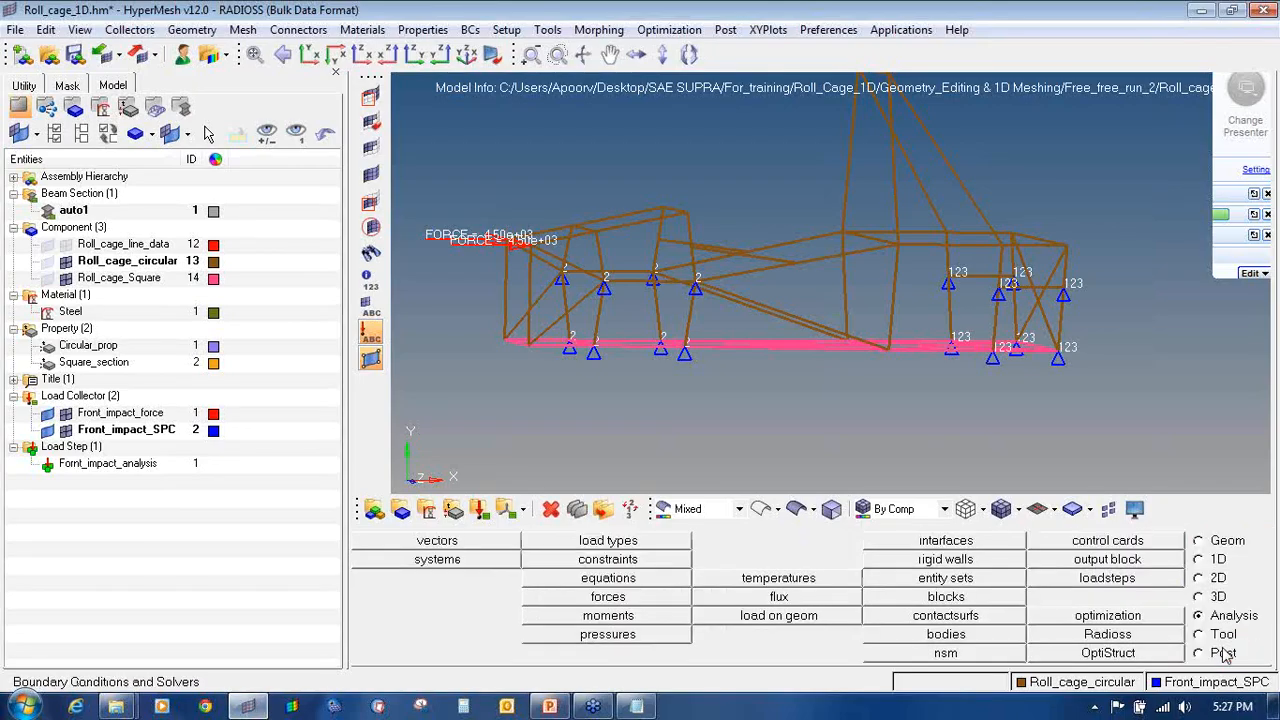
Step: Create a red load collector named Side_impact_force
{"action": "left_click", "coordinate": [479, 509]}
{"action": "left_click", "coordinate": [893, 548]}
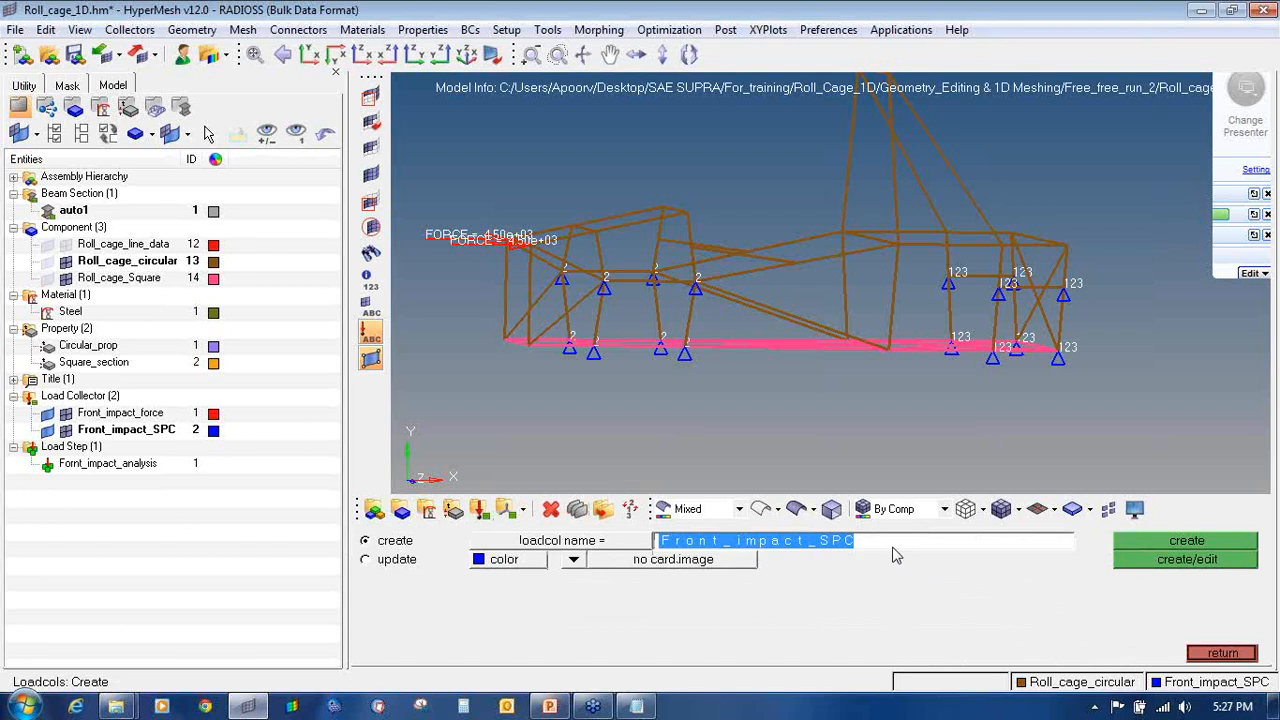
{"action": "left_click", "coordinate": [893, 548]}
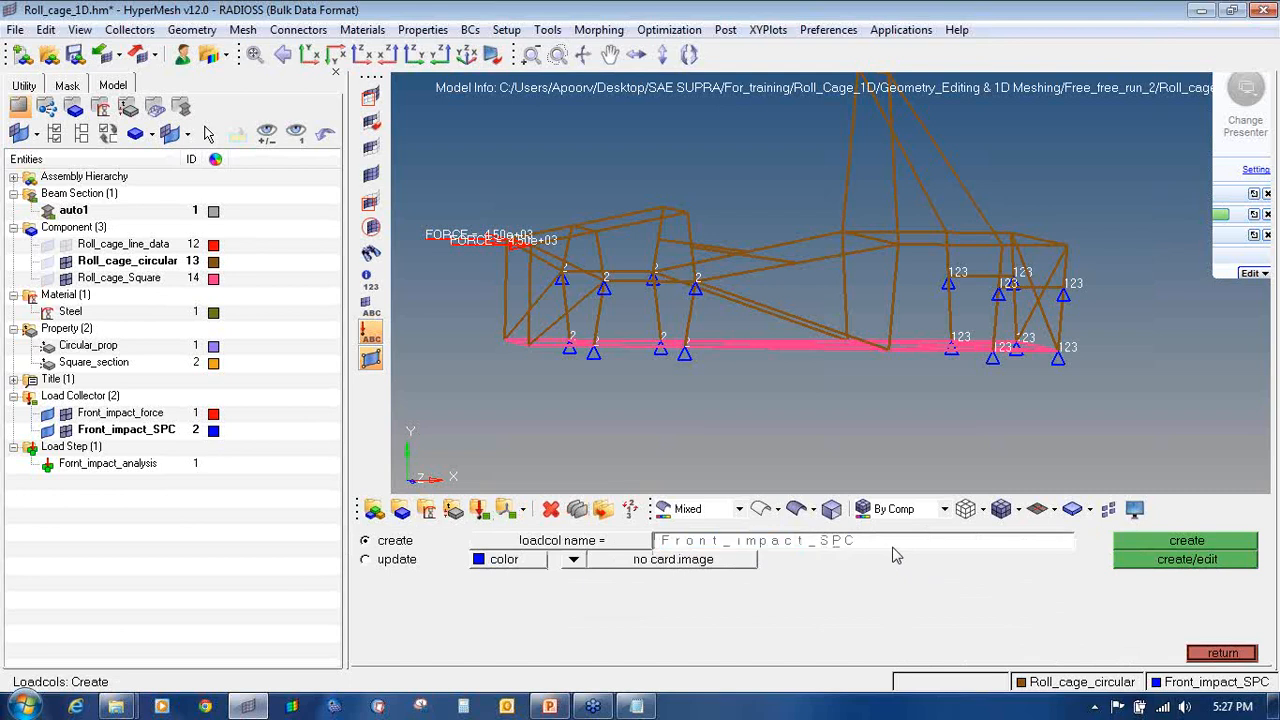
{"action": "key", "text": "BackSpace"}
{"action": "key", "text": "BackSpace"}
{"action": "key", "text": "BackSpace"}
{"action": "key", "text": "BackSpace"}
{"action": "key", "text": "BackSpace"}
{"action": "key", "text": "BackSpace"}
{"action": "left_click", "coordinate": [492, 562]}
{"action": "left_click", "coordinate": [470, 520]}
{"action": "left_click", "coordinate": [1172, 541]}
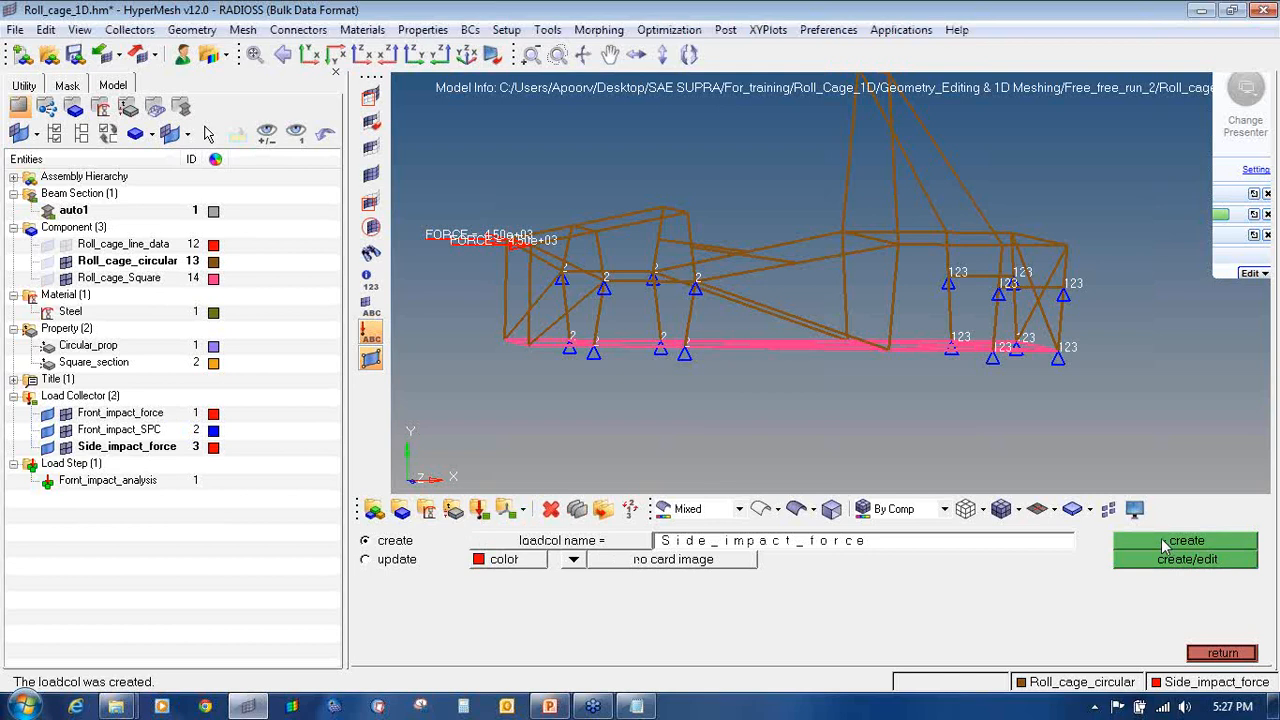
Step: Create the Torsional_force and Bump_force load collectors
{"action": "left_click", "coordinate": [878, 542]}
{"action": "left_click", "coordinate": [879, 546]}
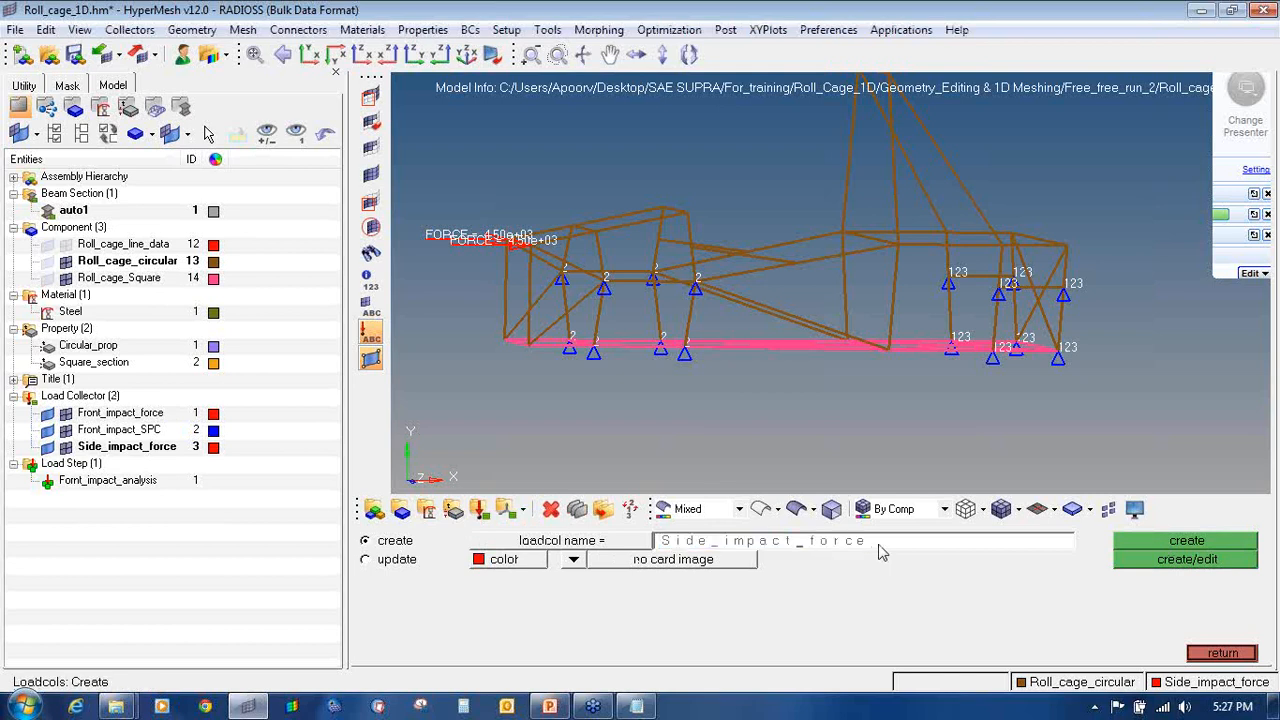
{"action": "key", "text": "BackSpace"}
{"action": "key", "text": "BackSpace"}
{"action": "key", "text": "BackSpace"}
{"action": "key", "text": "BackSpace"}
{"action": "key", "text": "BackSpace"}
{"action": "key", "text": "BackSpace"}
{"action": "key", "text": "BackSpace"}
{"action": "key", "text": "BackSpace"}
{"action": "key", "text": "BackSpace"}
{"action": "key", "text": "BackSpace"}
{"action": "key", "text": "BackSpace"}
{"action": "key", "text": "BackSpace"}
{"action": "type", "text": "Torsional _"}
{"action": "left_click", "coordinate": [1174, 545]}
{"action": "left_click", "coordinate": [985, 545]}
{"action": "key", "text": "Left"}
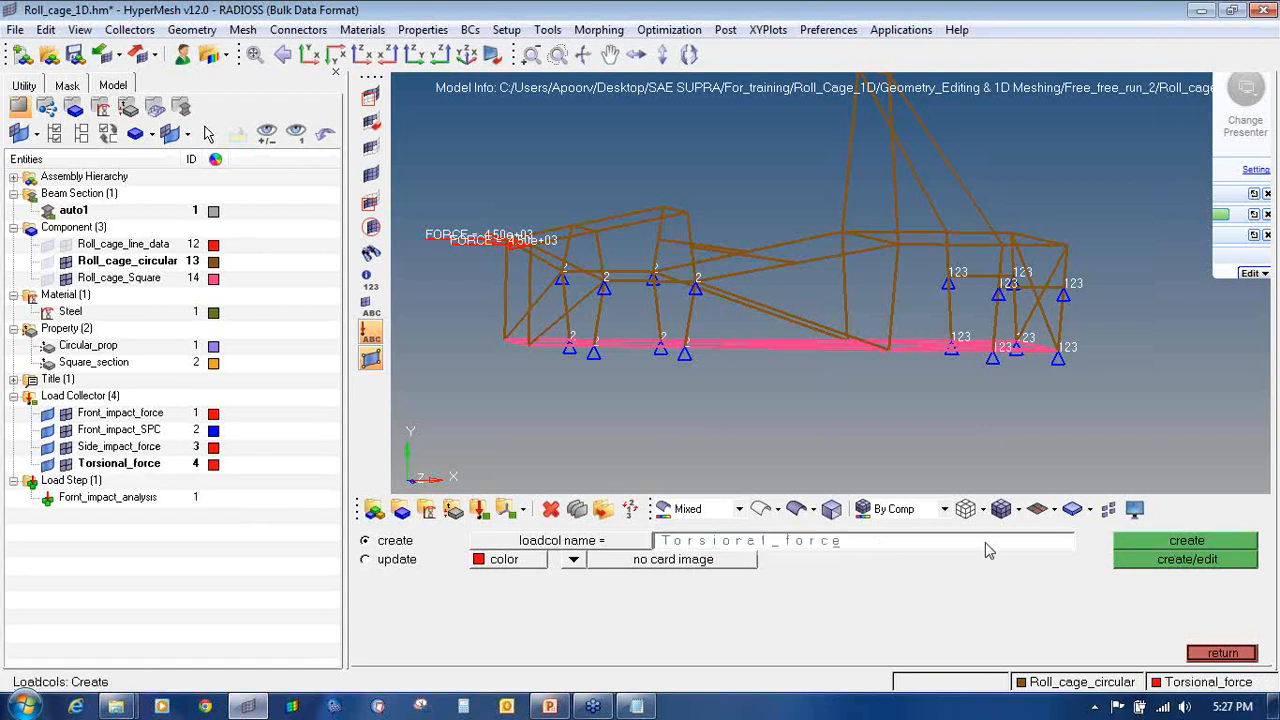
{"action": "key", "text": "BackSpace"}
{"action": "key", "text": "BackSpace"}
{"action": "key", "text": "BackSpace"}
{"action": "key", "text": "BackSpace"}
{"action": "key", "text": "BackSpace"}
{"action": "key", "text": "BackSpace"}
{"action": "key", "text": "BackSpace"}
{"action": "key", "text": "BackSpace"}
{"action": "key", "text": "BackSpace"}
{"action": "type", "text": "Bump"}
{"action": "left_click", "coordinate": [1170, 546]}
Step: Create the Roll_over_force load collector
{"action": "left_click", "coordinate": [813, 542]}
{"action": "left_click", "coordinate": [815, 547]}
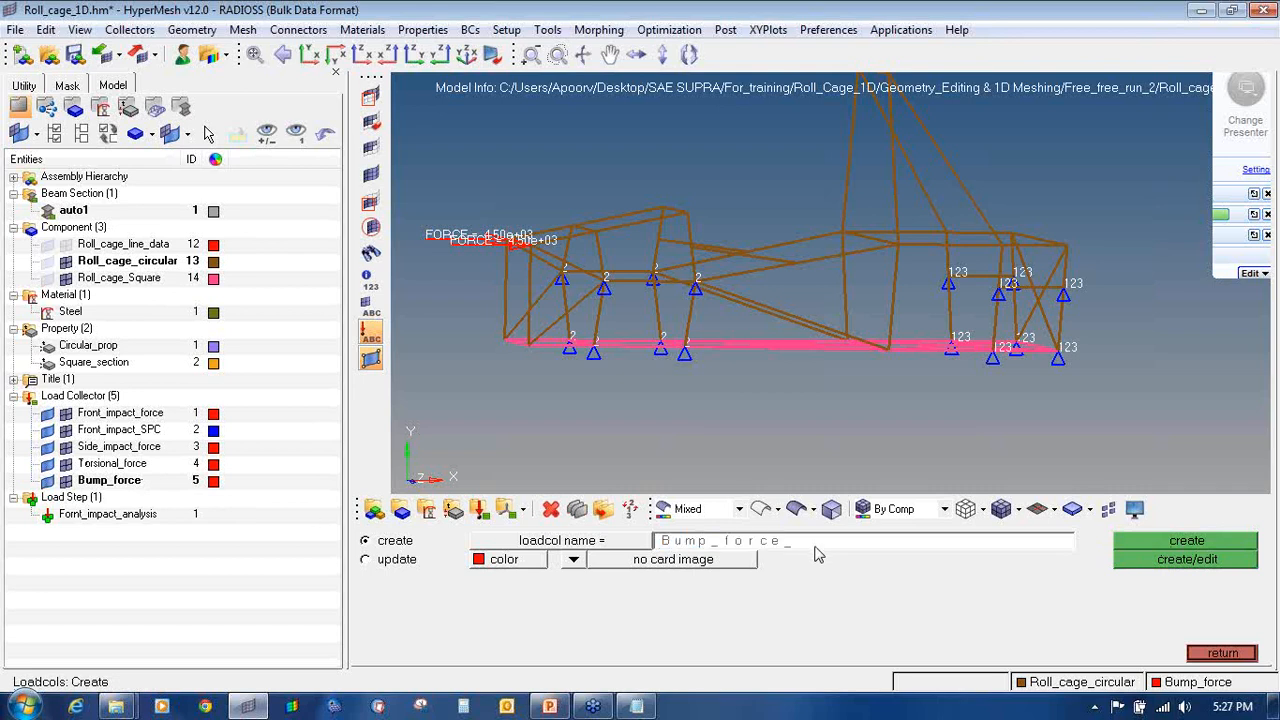
{"action": "key", "text": "BackSpace"}
{"action": "key", "text": "BackSpace"}
{"action": "key", "text": "BackSpace"}
{"action": "key", "text": "BackSpace"}
{"action": "type", "text": "Roll_over"}
{"action": "left_click", "coordinate": [1140, 545]}
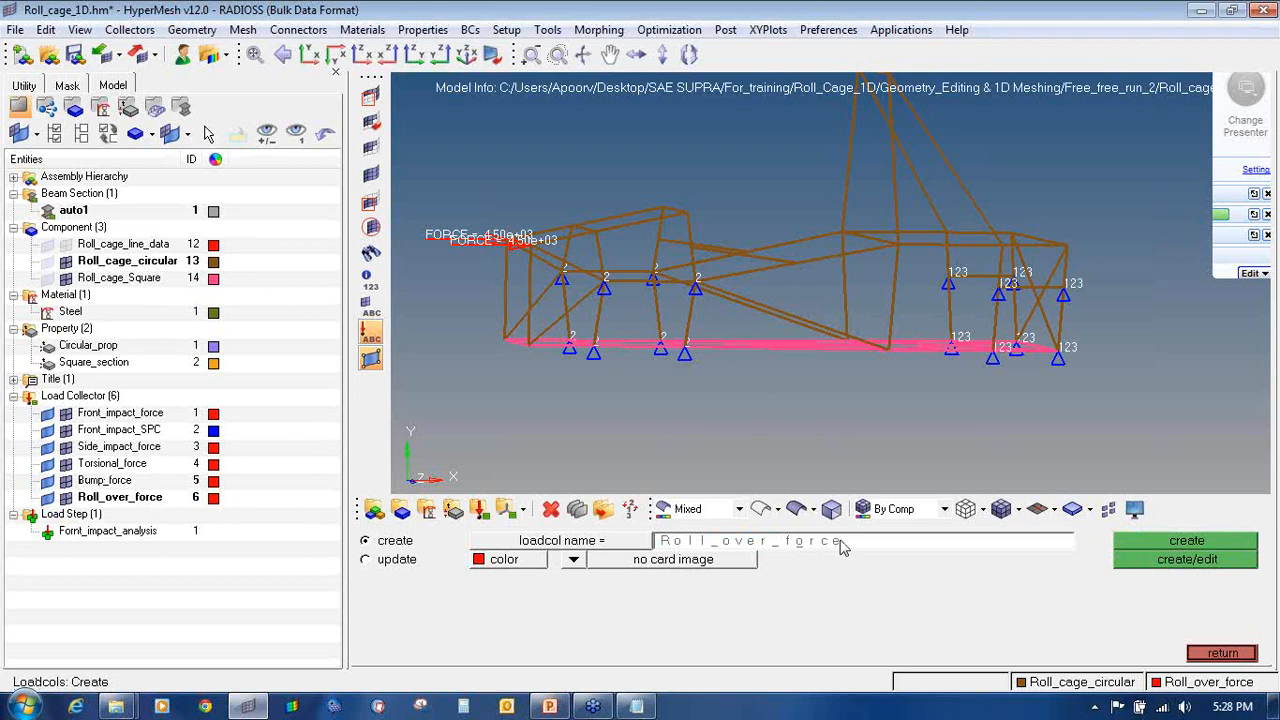
Step: Create the Normal_Modal_EIGRL collector with an EIGRL card image
{"action": "key", "text": "BackSpace"}
{"action": "key", "text": "BackSpace"}
{"action": "key", "text": "BackSpace"}
{"action": "key", "text": "BackSpace"}
{"action": "key", "text": "BackSpace"}
{"action": "key", "text": "BackSpace"}
{"action": "key", "text": "BackSpace"}
{"action": "key", "text": "BackSpace"}
{"action": "key", "text": "BackSpace"}
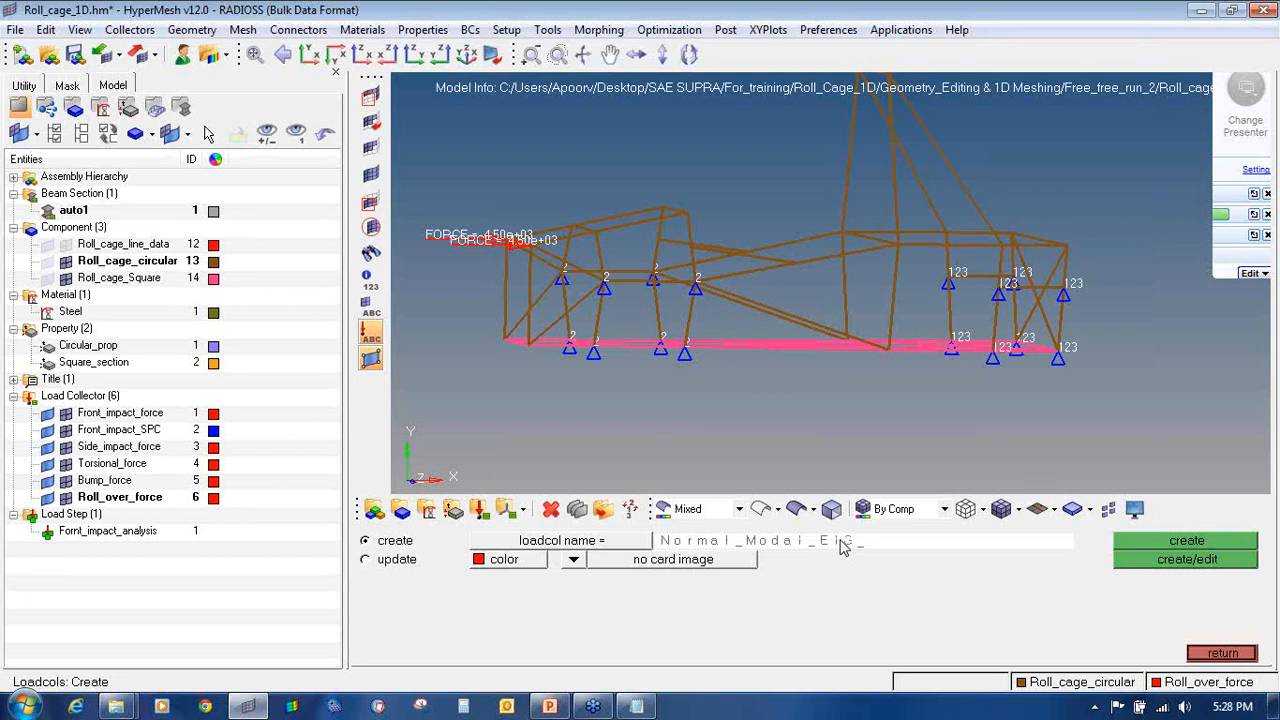
{"action": "key", "text": "Return"}
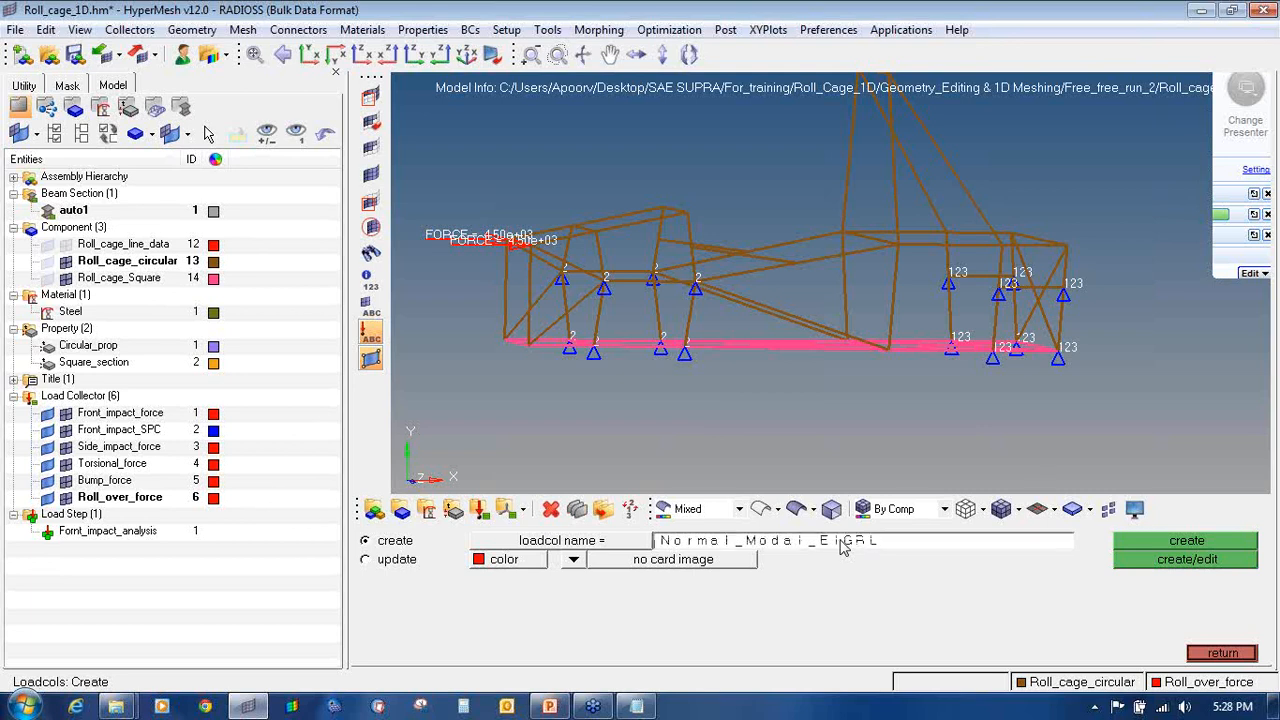
{"action": "left_click", "coordinate": [574, 561]}
{"action": "left_click", "coordinate": [568, 559]}
{"action": "left_click", "coordinate": [625, 562]}
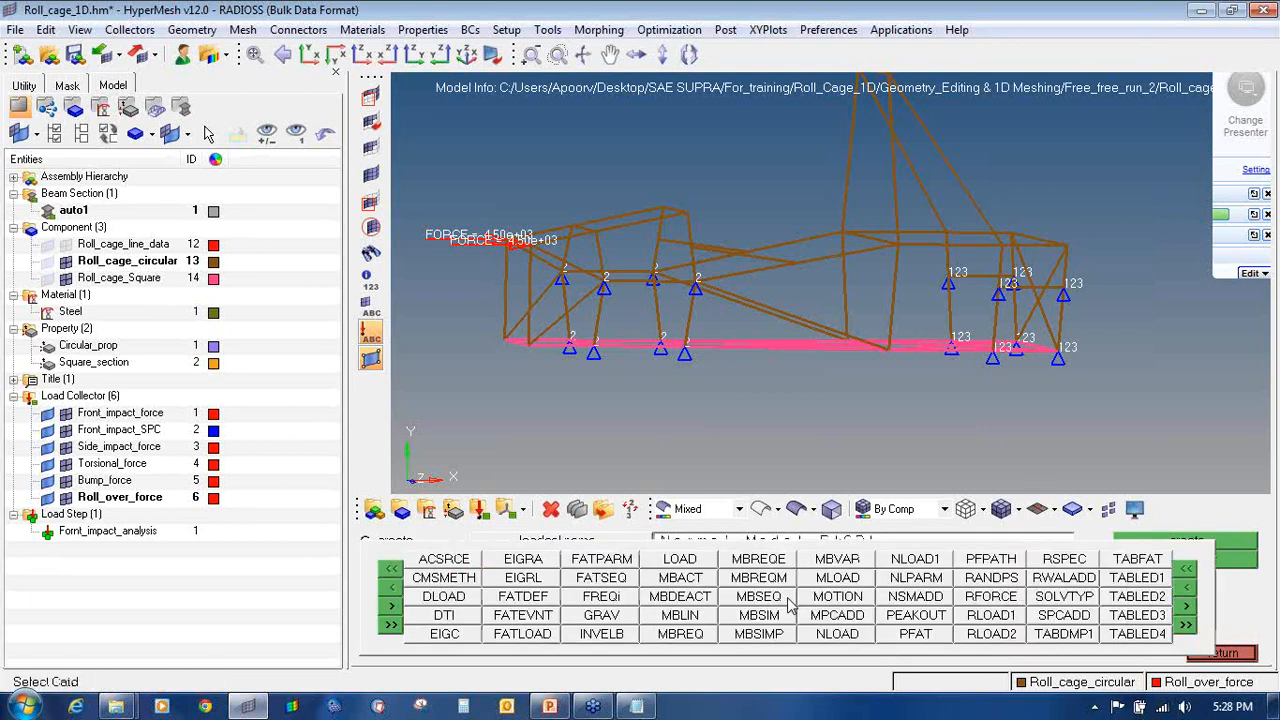
{"action": "left_click", "coordinate": [524, 580]}
{"action": "left_click", "coordinate": [1142, 562]}
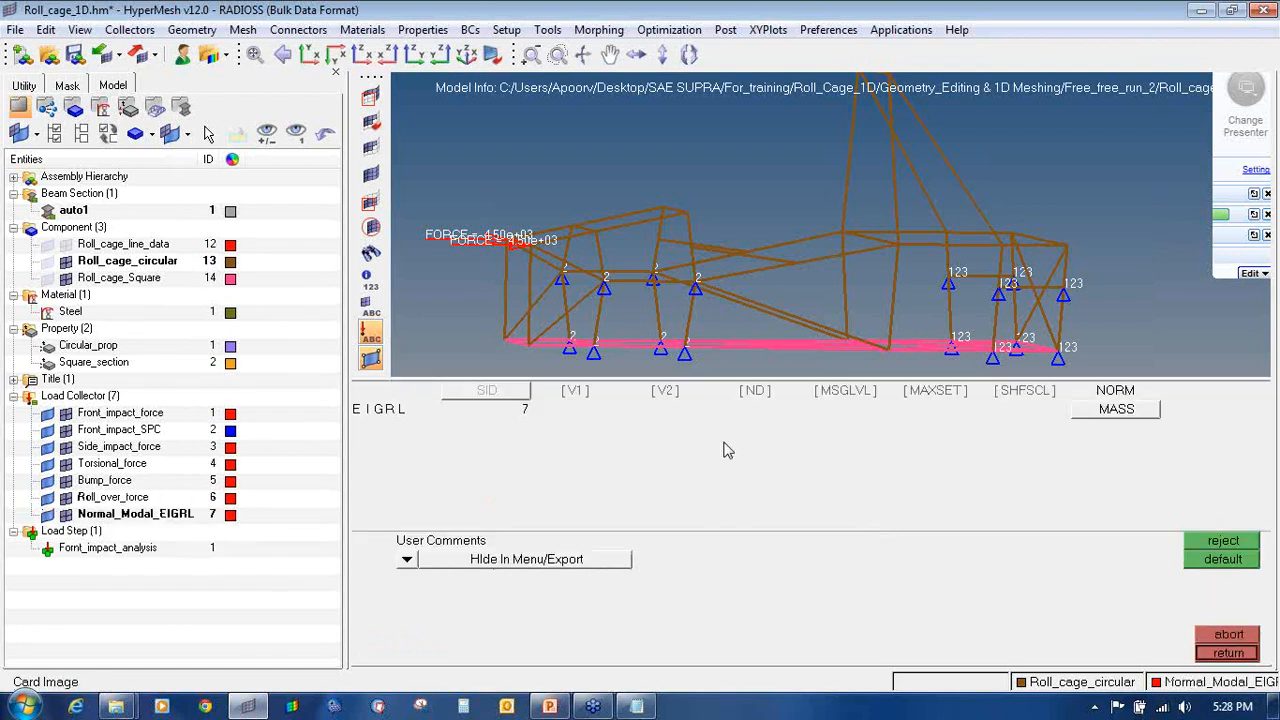
Step: Set the EIGRL card to V1 1, V2 100 and ND 10
{"action": "left_click", "coordinate": [575, 390]}
{"action": "left_click", "coordinate": [665, 390]}
{"action": "left_click", "coordinate": [755, 390]}
{"action": "left_click", "coordinate": [597, 410]}
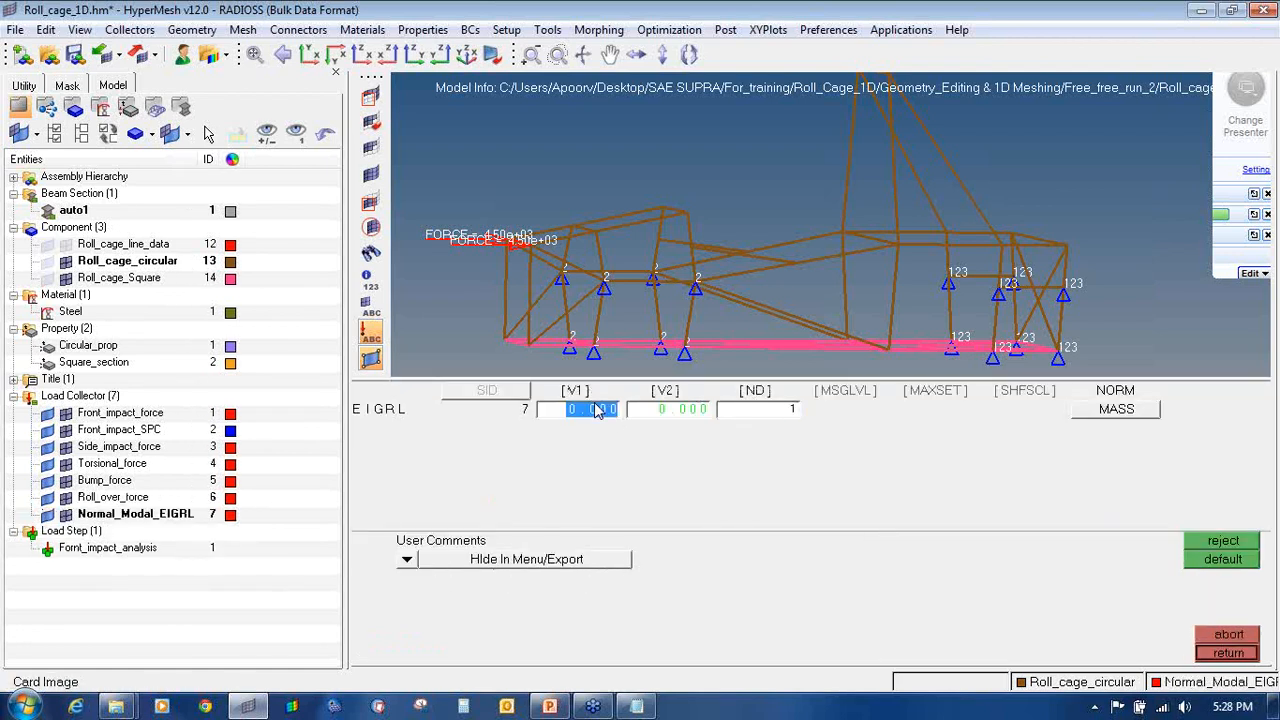
{"action": "type", "text": "1"}
{"action": "key", "text": "Tab"}
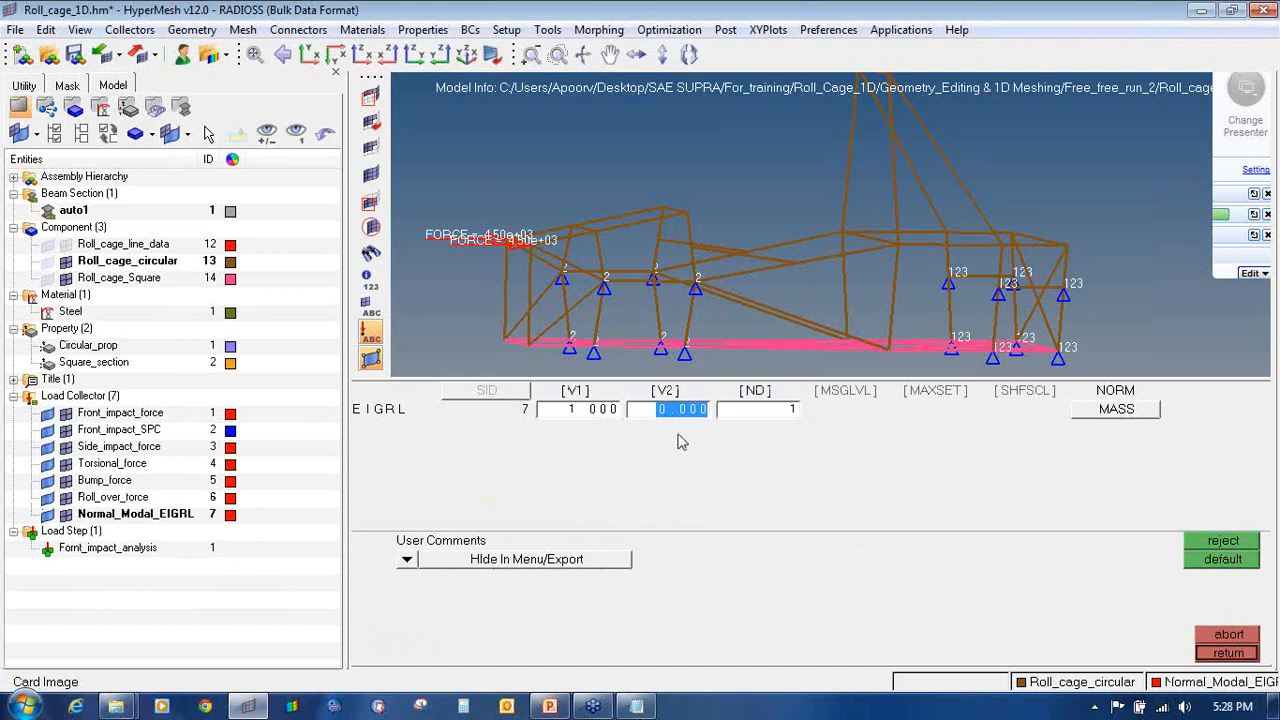
{"action": "type", "text": "100"}
{"action": "key", "text": "Tab"}
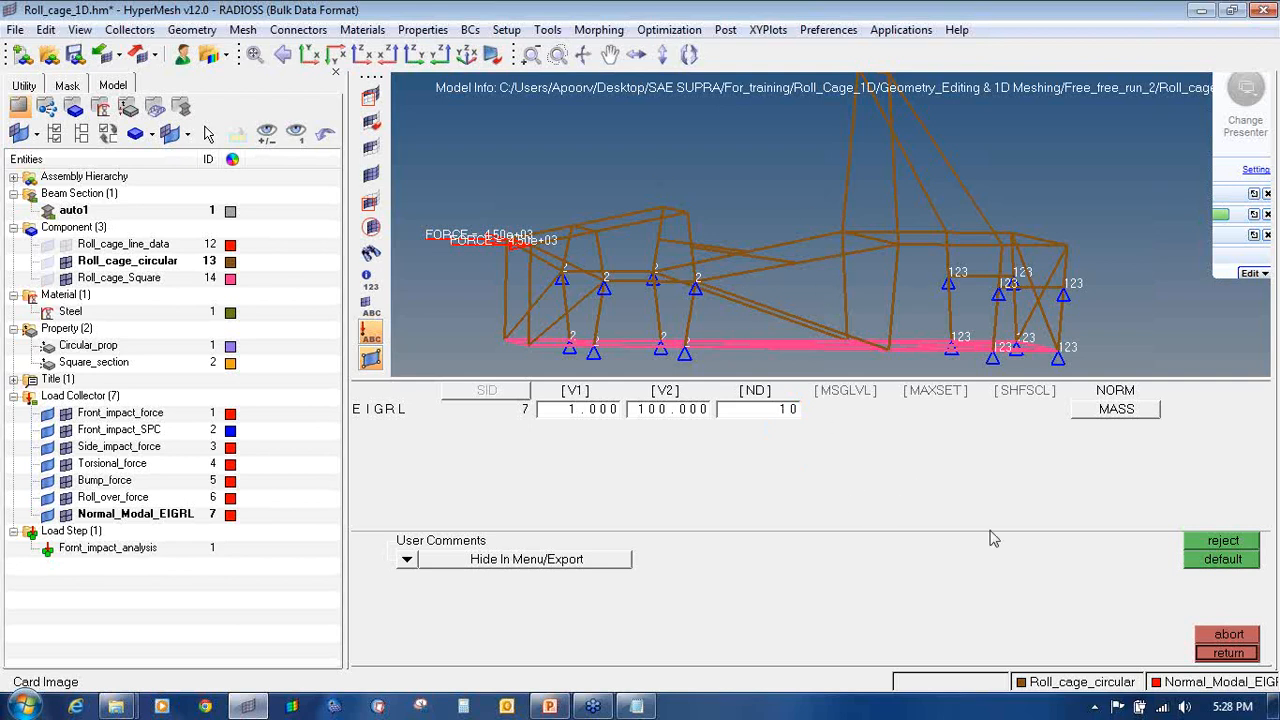
{"action": "left_click", "coordinate": [1227, 653]}
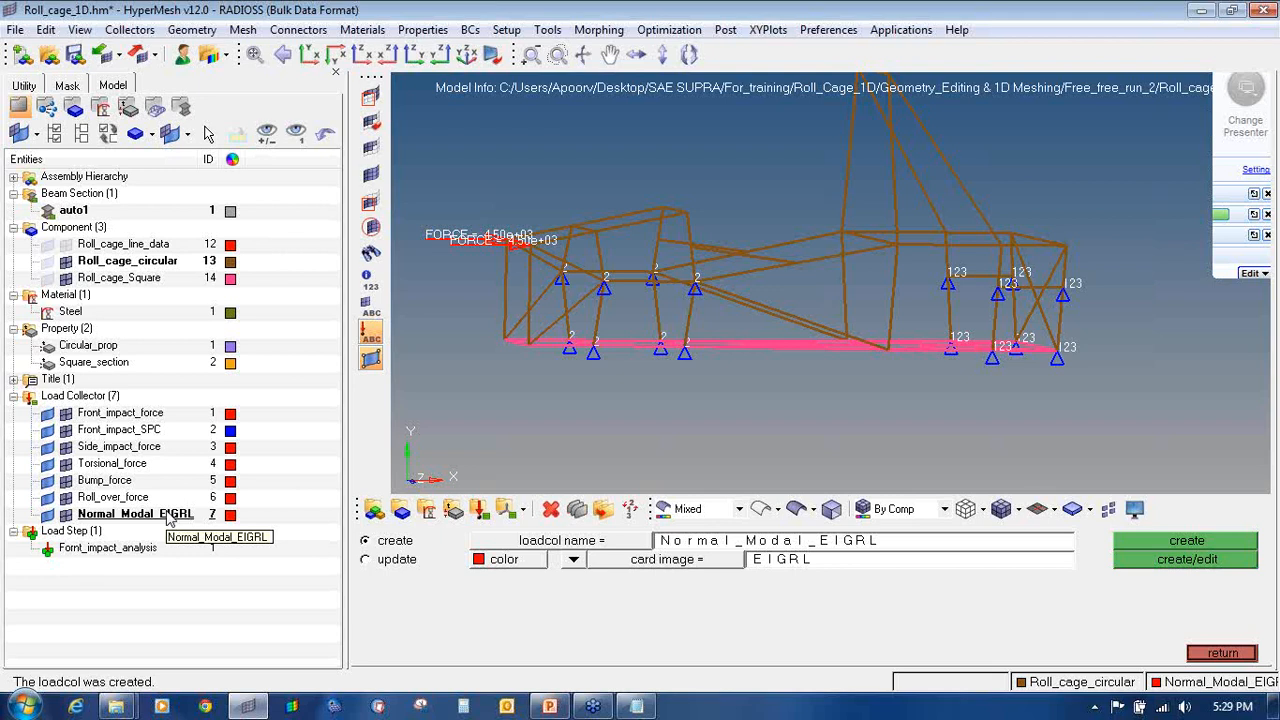
Step: Create the blue Side_impact_SPC load collector with no card image
{"action": "left_click", "coordinate": [812, 542]}
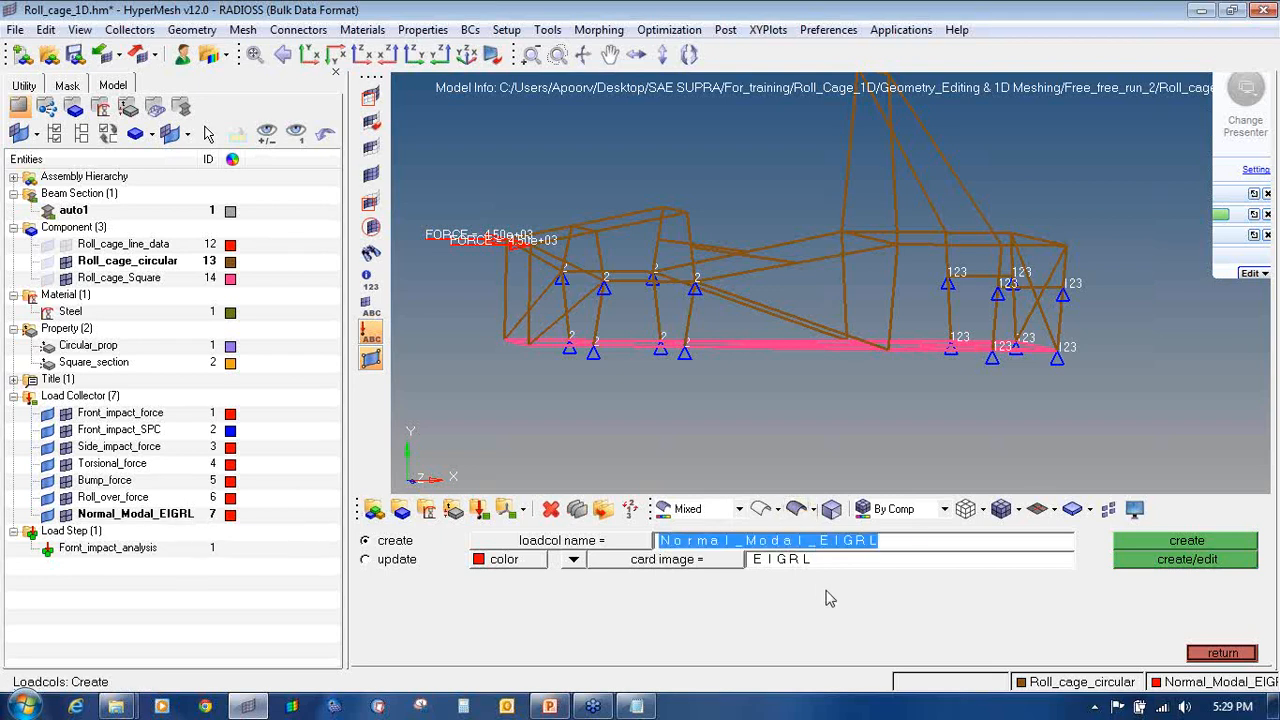
{"action": "key", "text": "Right"}
{"action": "type", "text": "_"}
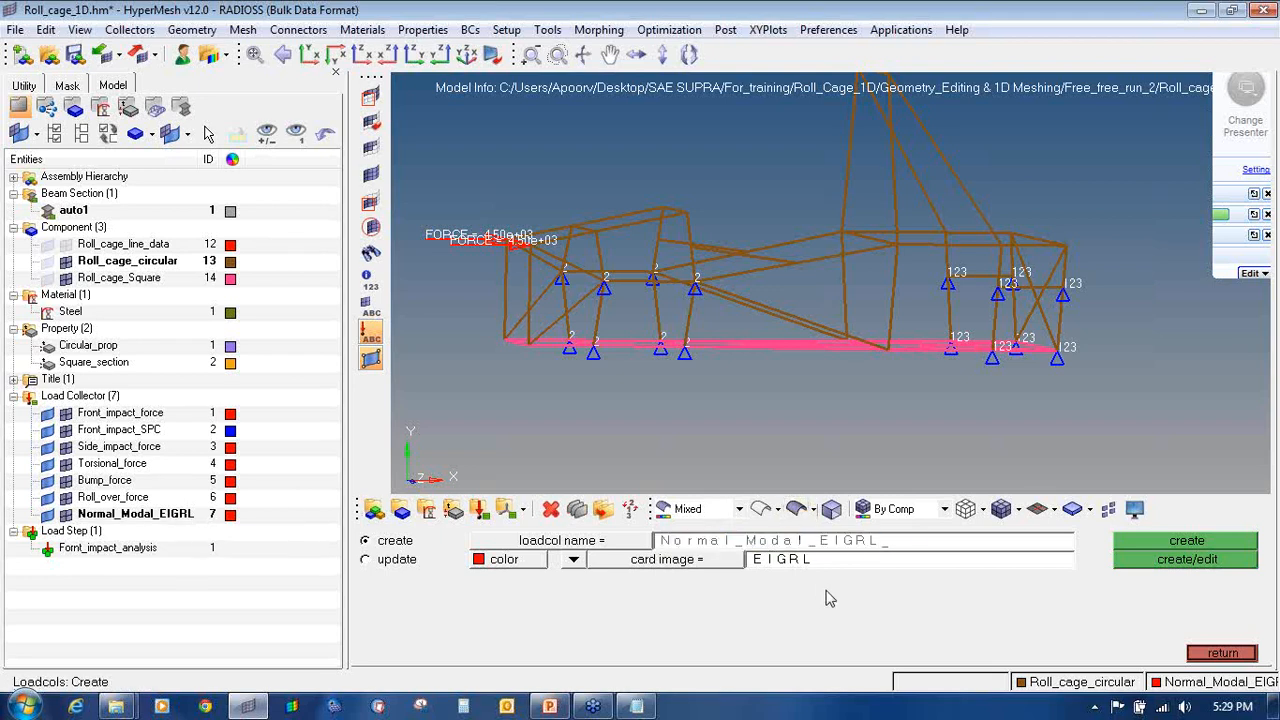
{"action": "key", "text": "BackSpace"}
{"action": "key", "text": "BackSpace"}
{"action": "key", "text": "BackSpace"}
{"action": "key", "text": "BackSpace"}
{"action": "key", "text": "BackSpace"}
{"action": "key", "text": "BackSpace"}
{"action": "key", "text": "BackSpace"}
{"action": "key", "text": "BackSpace"}
{"action": "key", "text": "BackSpace"}
{"action": "key", "text": "BackSpace"}
{"action": "key", "text": "BackSpace"}
{"action": "key", "text": "BackSpace"}
{"action": "key", "text": "BackSpace"}
{"action": "key", "text": "BackSpace"}
{"action": "key", "text": "BackSpace"}
{"action": "key", "text": "BackSpace"}
{"action": "key", "text": "BackSpace"}
{"action": "key", "text": "BackSpace"}
{"action": "type", "text": "C"}
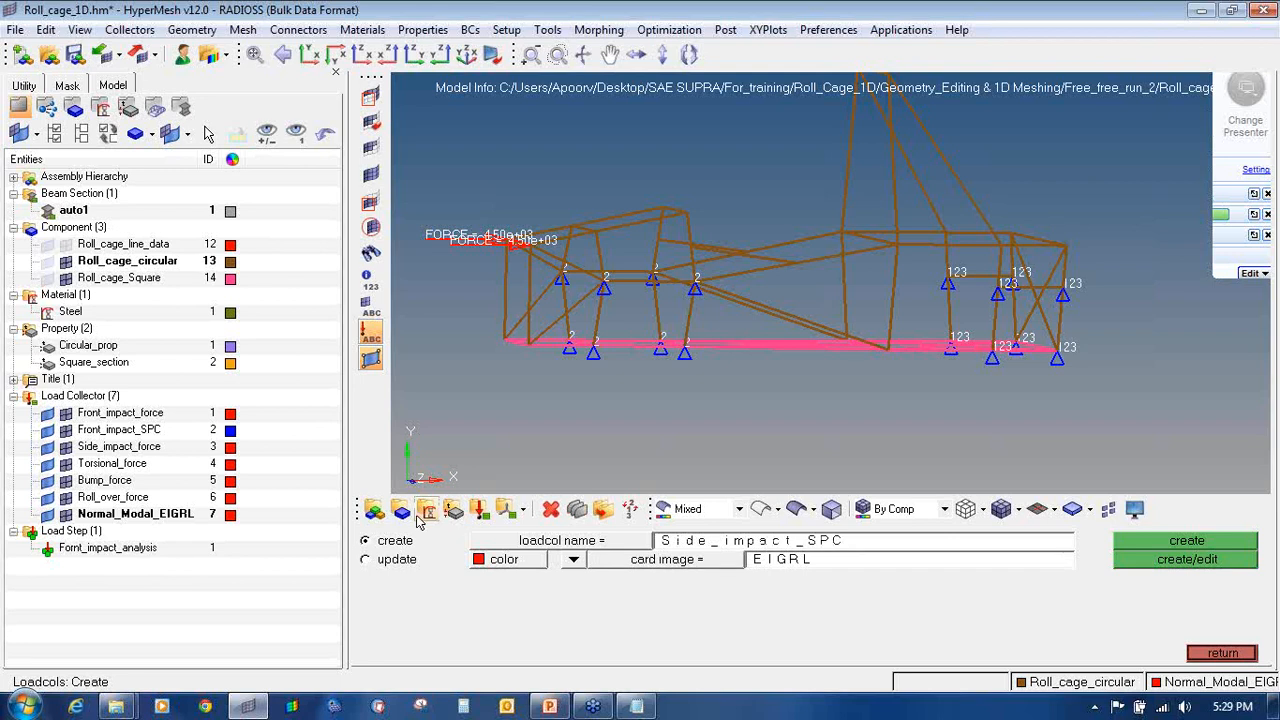
{"action": "left_click", "coordinate": [495, 560]}
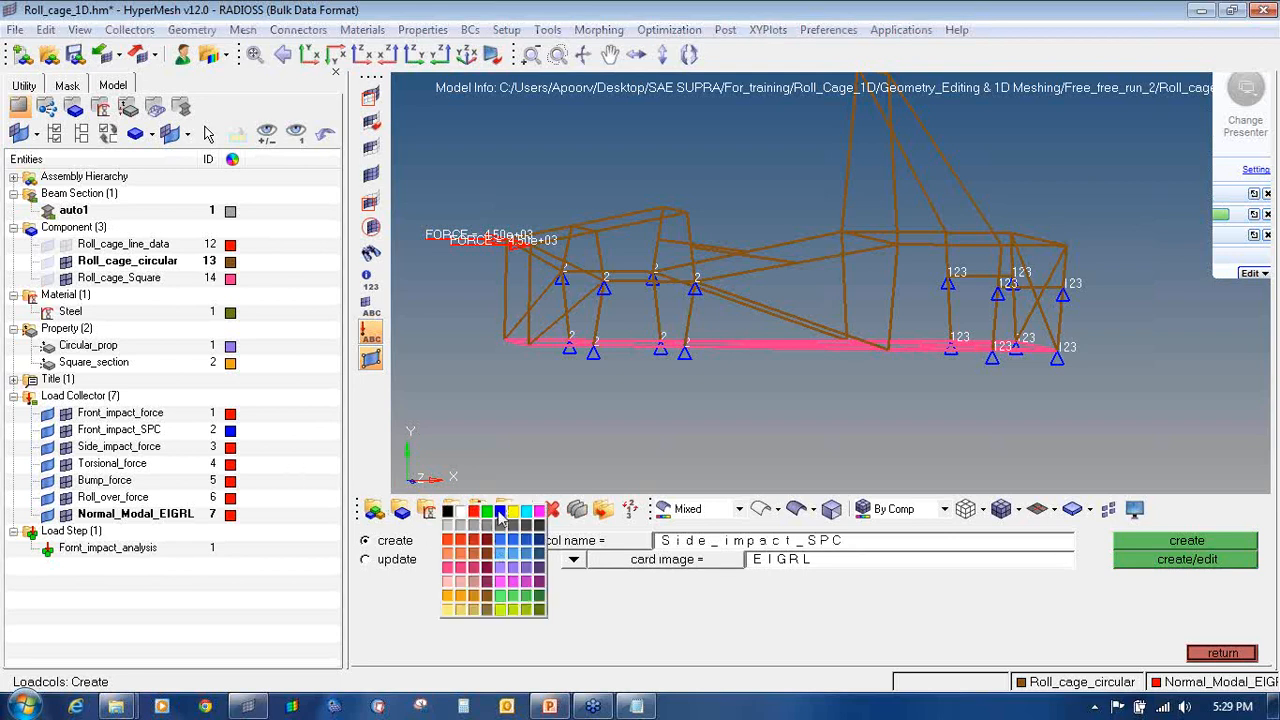
{"action": "left_click", "coordinate": [500, 522]}
{"action": "left_click", "coordinate": [572, 560]}
{"action": "left_click", "coordinate": [568, 562]}
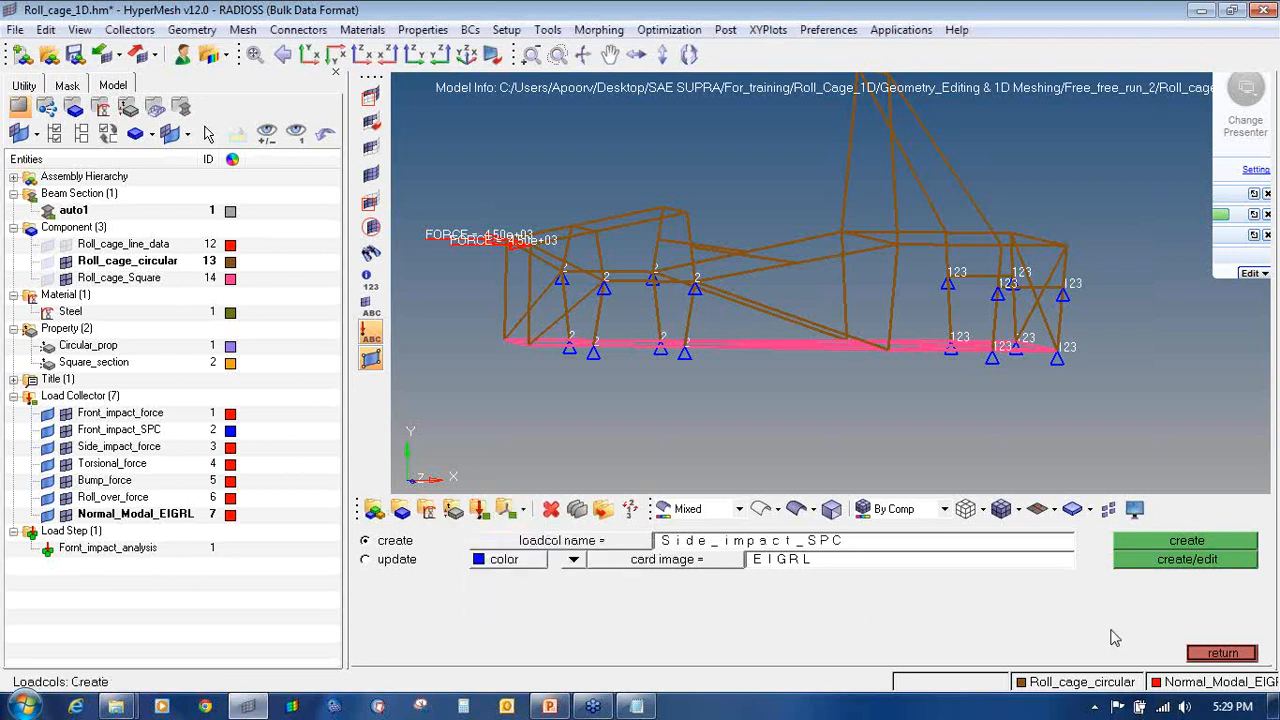
{"action": "left_click", "coordinate": [585, 575]}
{"action": "left_click", "coordinate": [572, 581]}
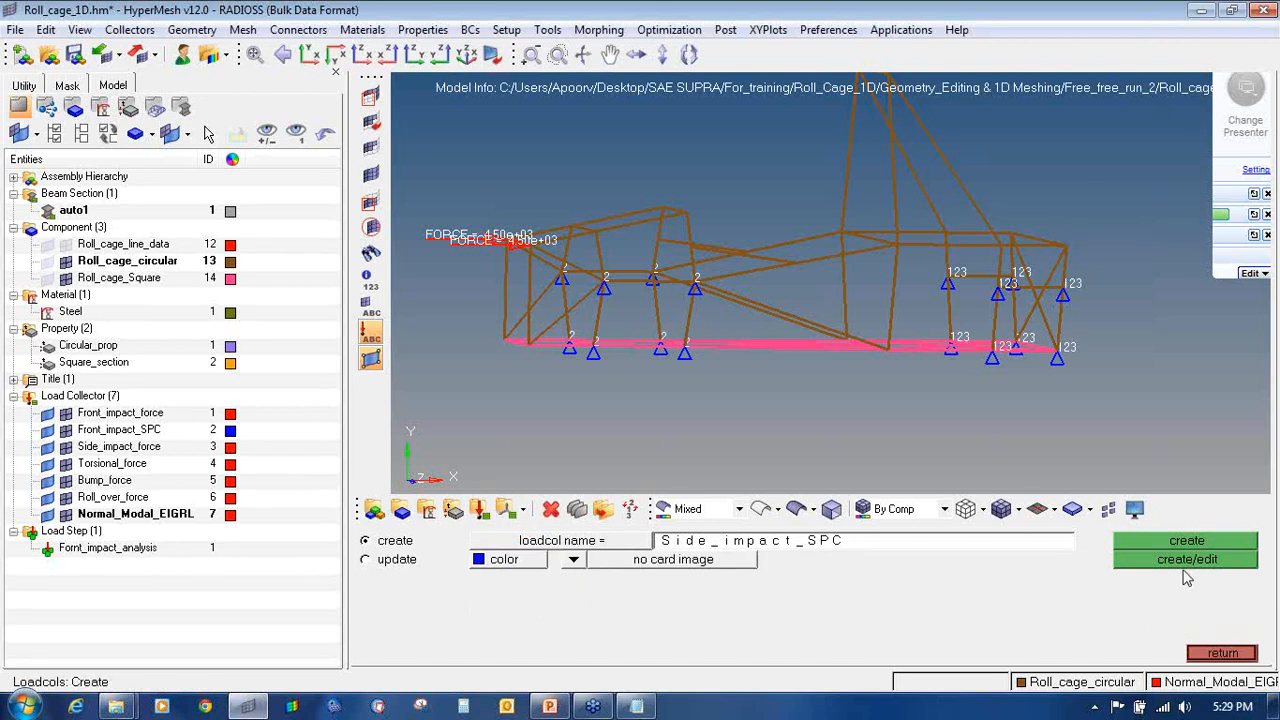
{"action": "left_click", "coordinate": [1187, 543]}
Step: Create the Torsional_SPC and Bump_SPC load collectors
{"action": "left_click", "coordinate": [962, 545]}
{"action": "left_click", "coordinate": [962, 545]}
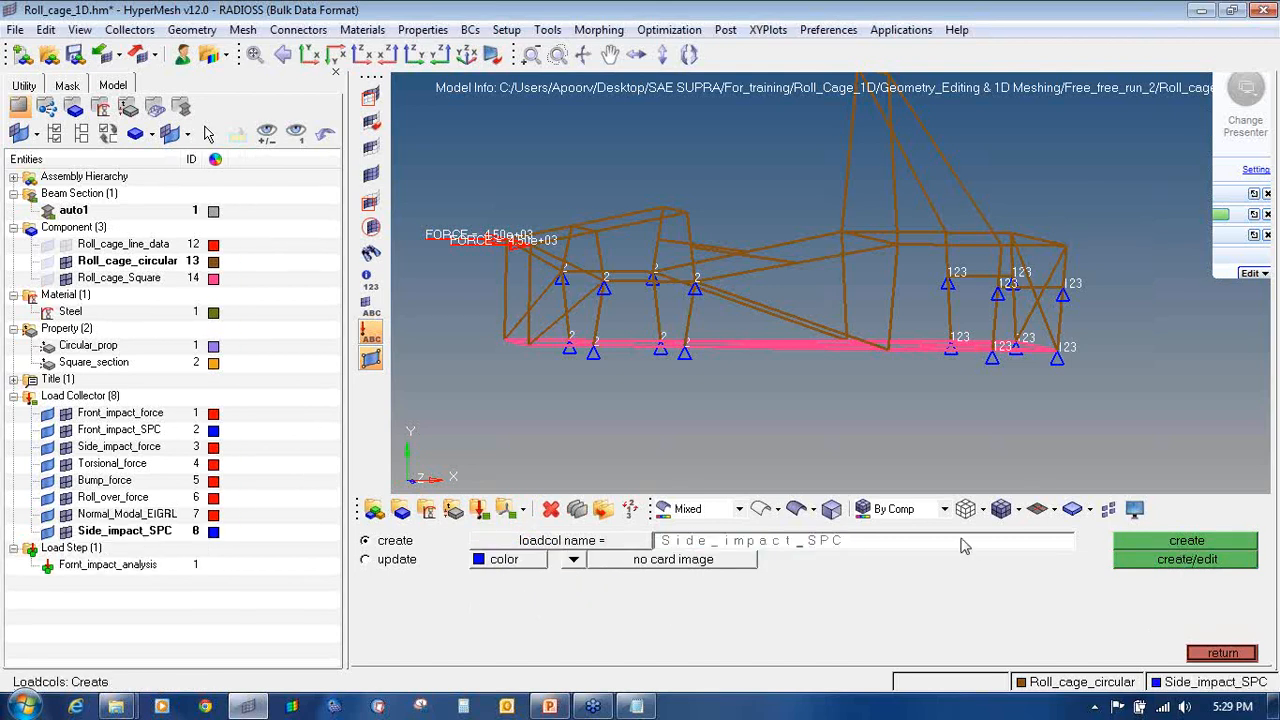
{"action": "key", "text": "Left"}
{"action": "key", "text": "Left"}
{"action": "key", "text": "Left"}
{"action": "key", "text": "Left"}
{"action": "key", "text": "BackSpace"}
{"action": "key", "text": "BackSpace"}
{"action": "key", "text": "BackSpace"}
{"action": "key", "text": "BackSpace"}
{"action": "key", "text": "BackSpace"}
{"action": "key", "text": "BackSpace"}
{"action": "key", "text": "BackSpace"}
{"action": "key", "text": "BackSpace"}
{"action": "key", "text": "BackSpace"}
{"action": "key", "text": "BackSpace"}
{"action": "key", "text": "BackSpace"}
{"action": "type", "text": "Tor"}
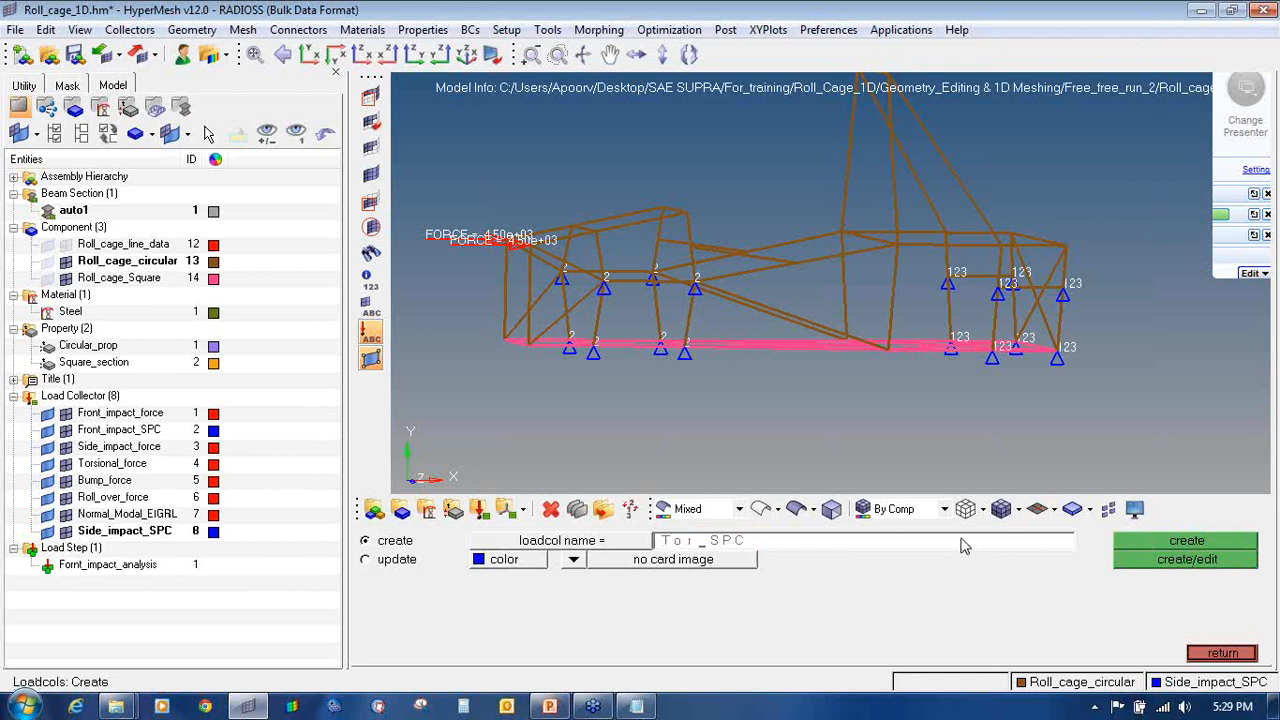
{"action": "type", "text": "sional"}
{"action": "left_click", "coordinate": [1183, 541]}
{"action": "left_click", "coordinate": [788, 548]}
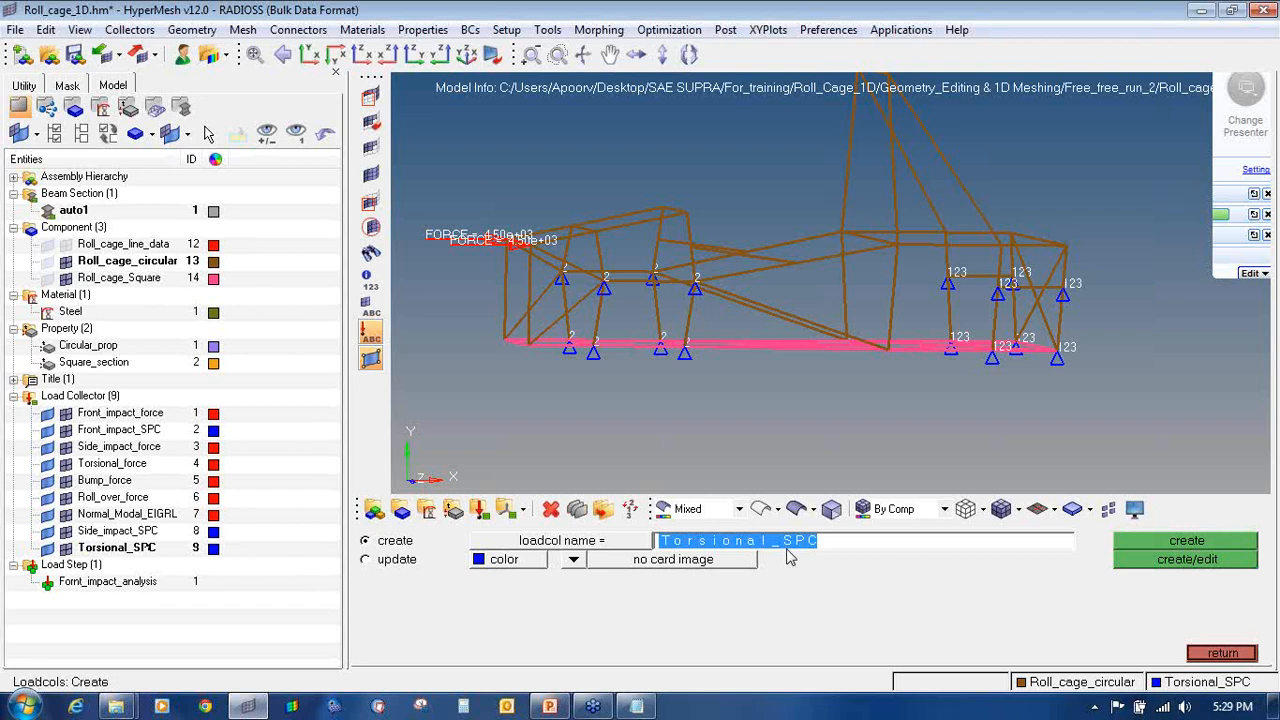
{"action": "left_click", "coordinate": [787, 549]}
{"action": "key", "text": "BackSpace"}
{"action": "key", "text": "BackSpace"}
{"action": "key", "text": "BackSpace"}
{"action": "key", "text": "BackSpace"}
{"action": "key", "text": "BackSpace"}
{"action": "key", "text": "BackSpace"}
{"action": "key", "text": "BackSpace"}
{"action": "key", "text": "BackSpace"}
{"action": "key", "text": "BackSpace"}
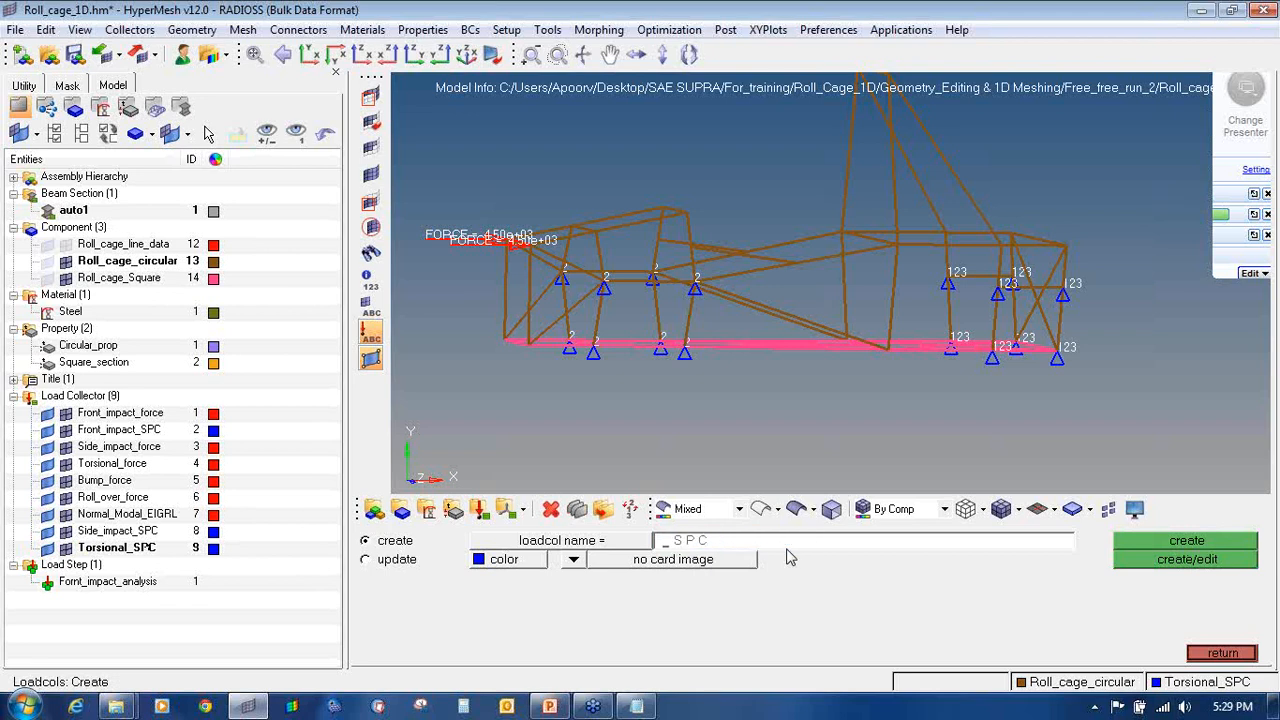
{"action": "type", "text": "Bump"}
{"action": "left_click", "coordinate": [1135, 541]}
Step: Create the Roll_over_SPC load collector
{"action": "left_click", "coordinate": [721, 546]}
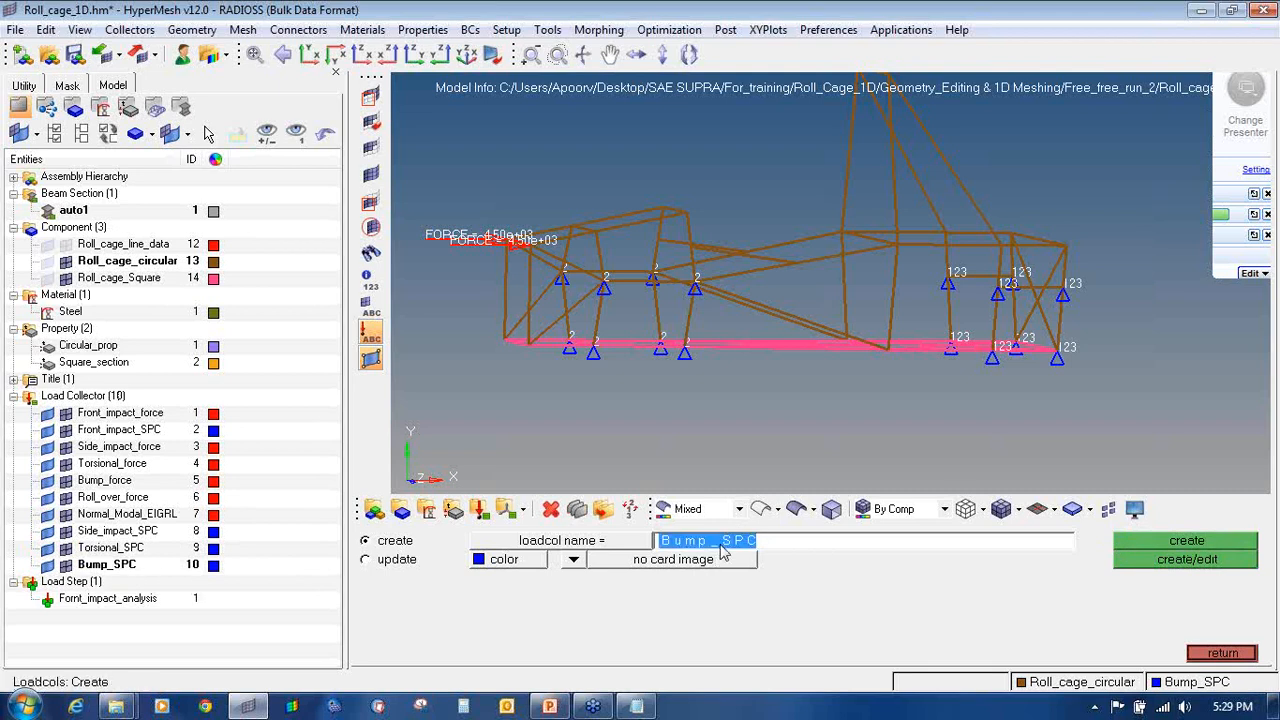
{"action": "left_click", "coordinate": [721, 546]}
{"action": "key", "text": "BackSpace"}
{"action": "key", "text": "BackSpace"}
{"action": "key", "text": "BackSpace"}
{"action": "key", "text": "BackSpace"}
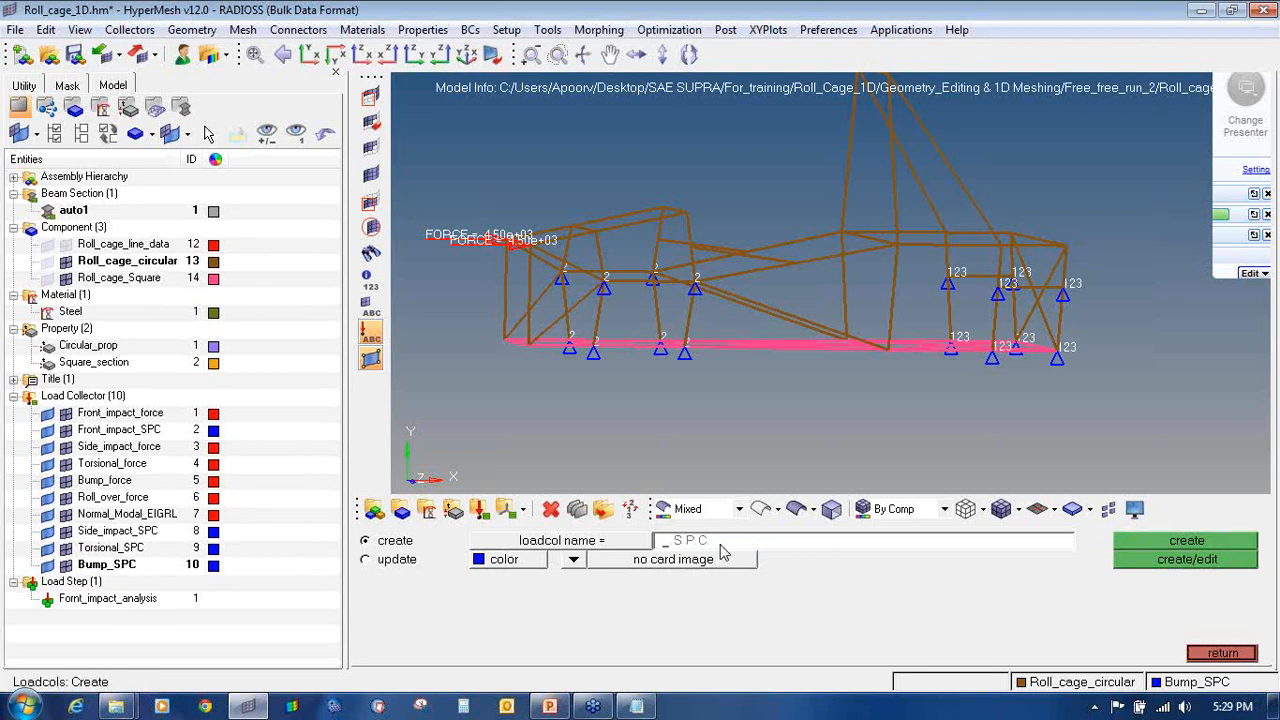
{"action": "type", "text": "Roll_over"}
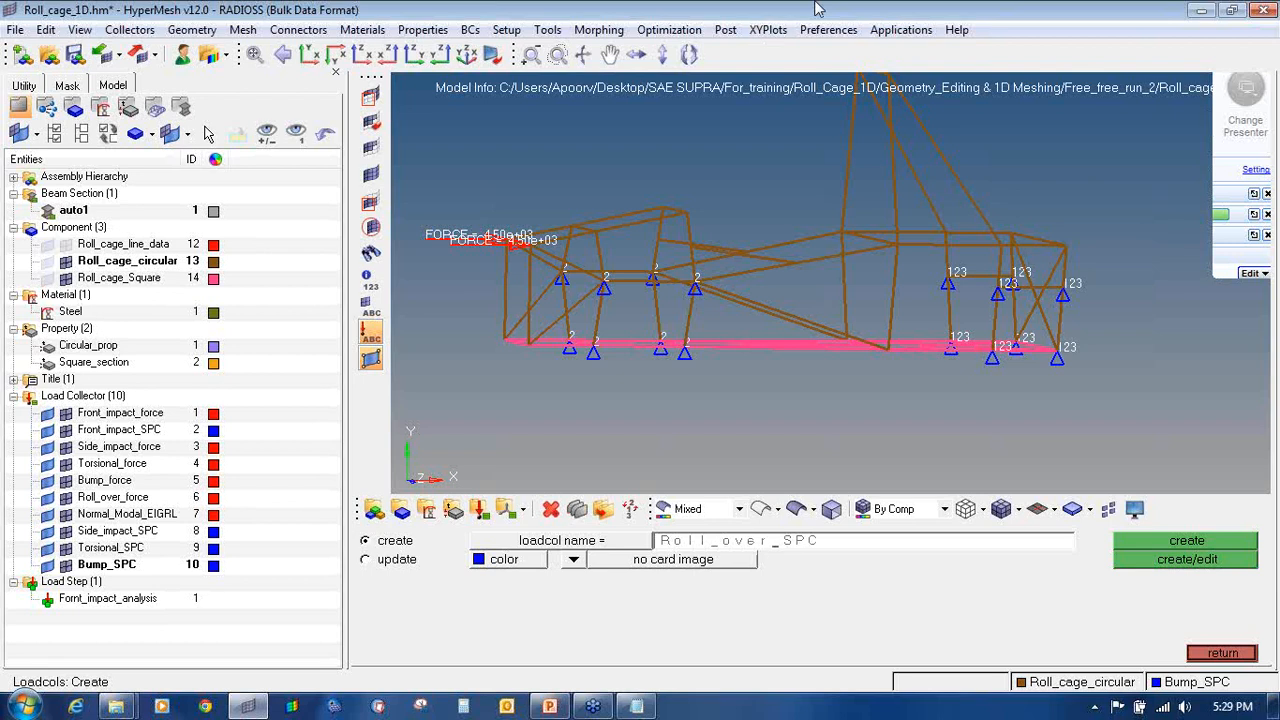
{"action": "left_click", "coordinate": [1165, 542]}
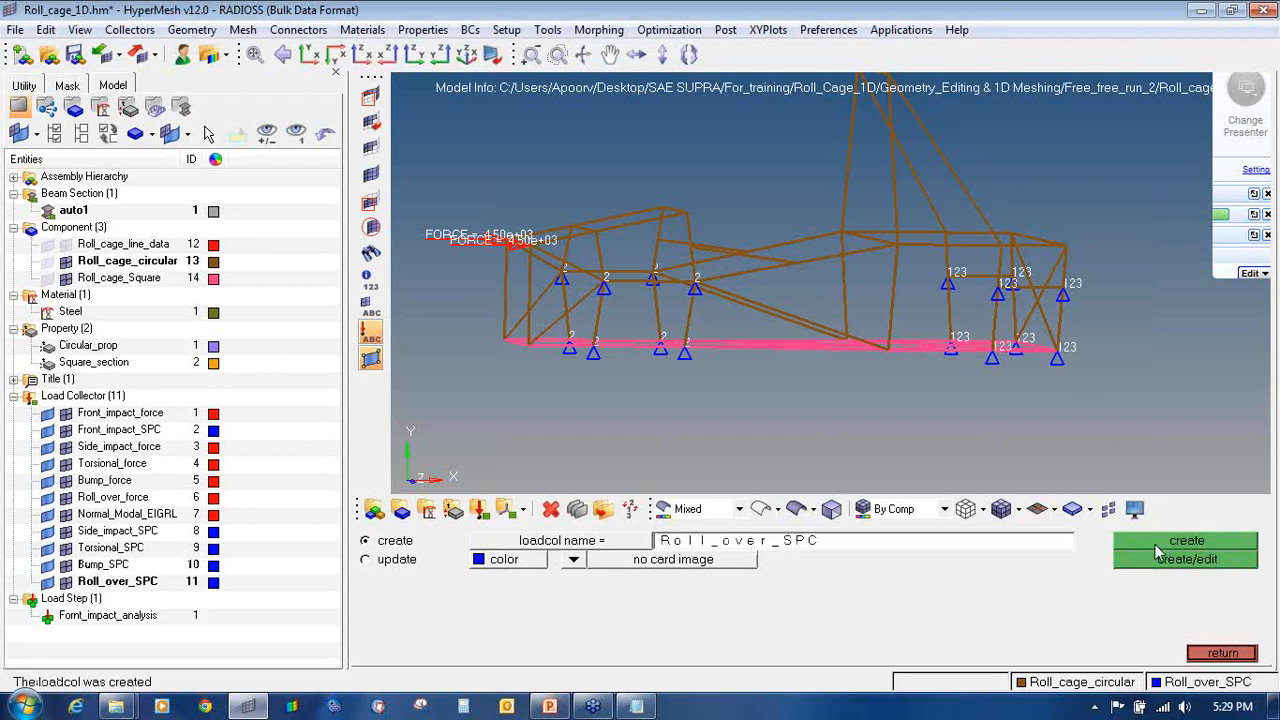
Step: Create the Normal_Modal_SPC load collector and leave collector creation
{"action": "left_click", "coordinate": [795, 549]}
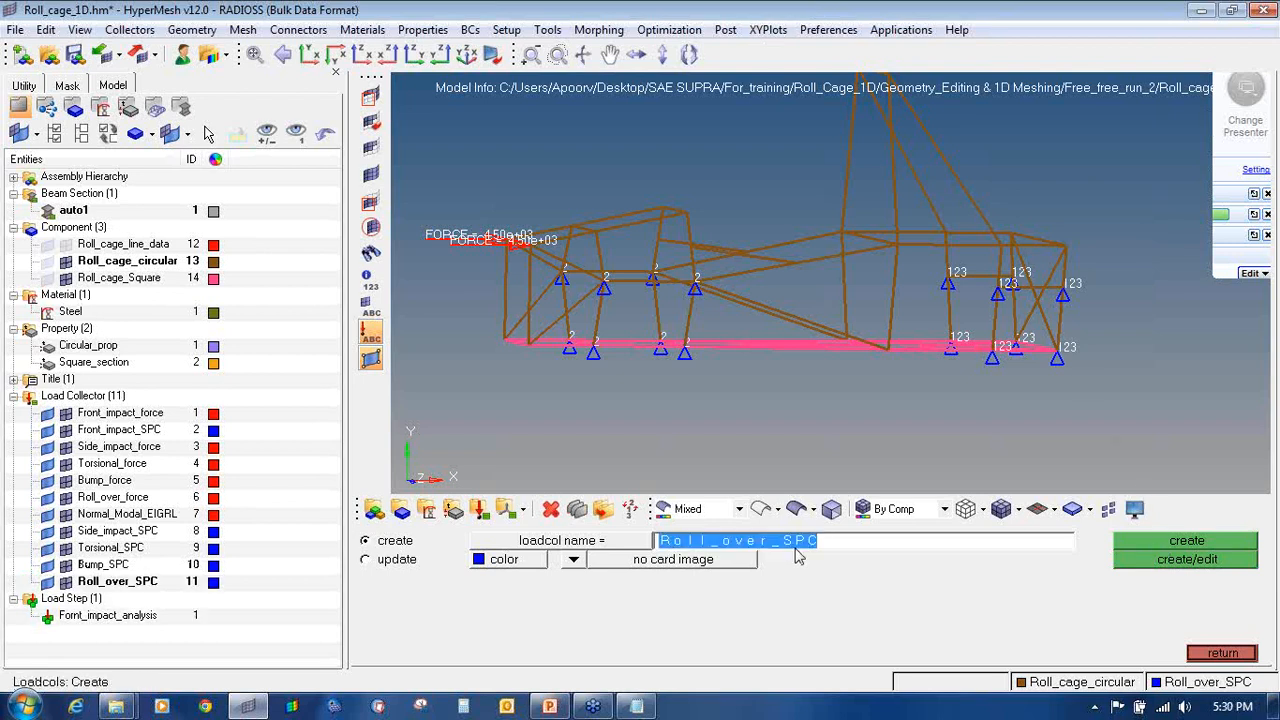
{"action": "key", "text": "Left"}
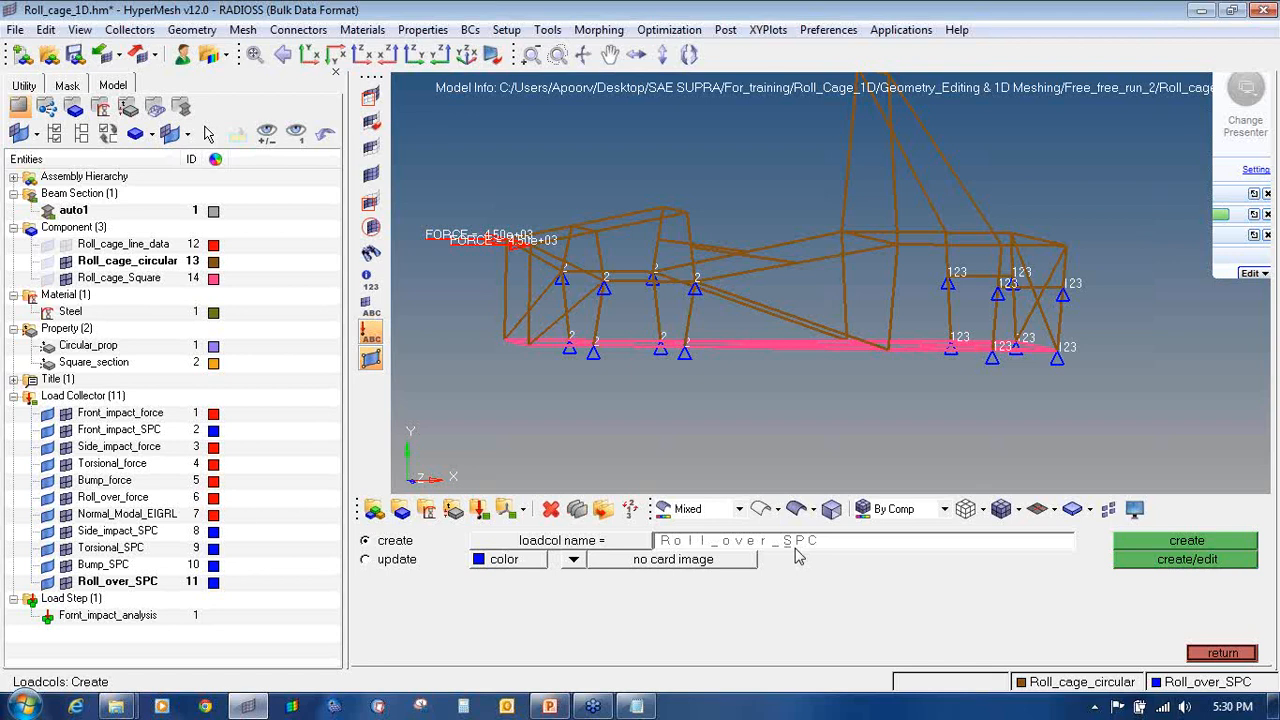
{"action": "key", "text": "BackSpace"}
{"action": "key", "text": "BackSpace"}
{"action": "key", "text": "BackSpace"}
{"action": "key", "text": "BackSpace"}
{"action": "key", "text": "BackSpace"}
{"action": "key", "text": "BackSpace"}
{"action": "key", "text": "BackSpace"}
{"action": "key", "text": "BackSpace"}
{"action": "key", "text": "BackSpace"}
{"action": "type", "text": "Noma"}
{"action": "key", "text": "BackSpace"}
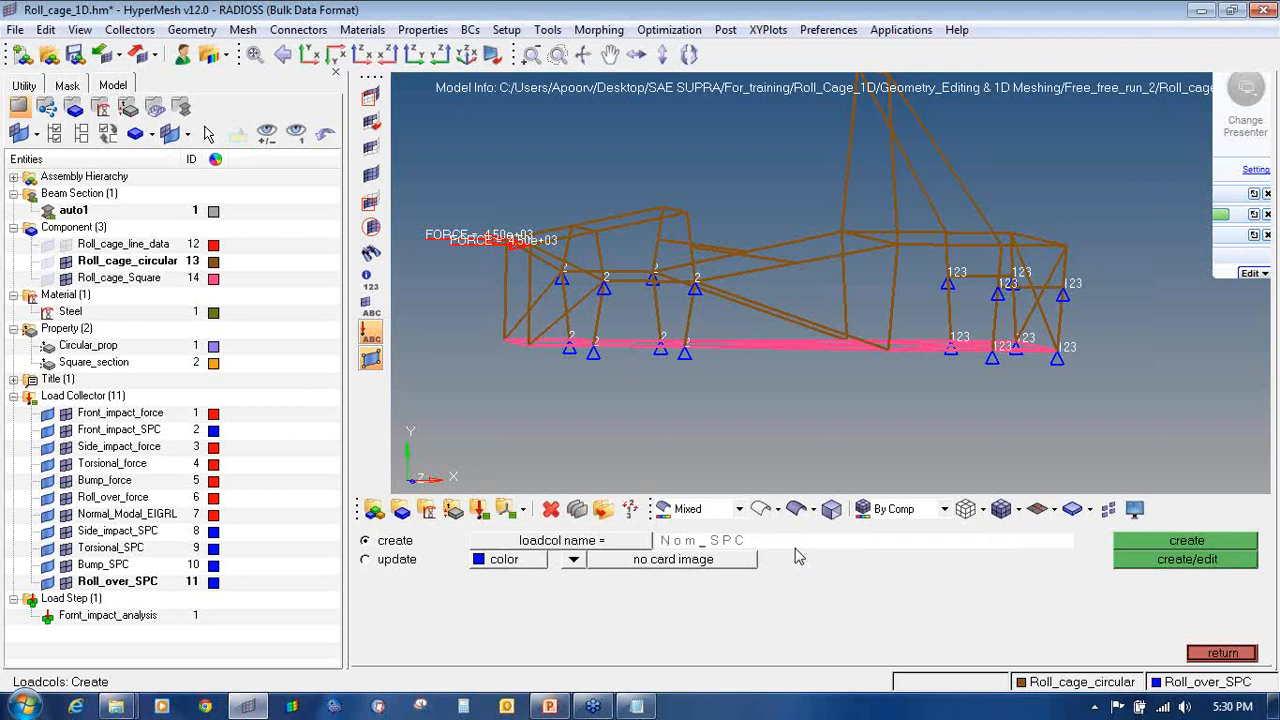
{"action": "key", "text": "BackSpace"}
{"action": "type", "text": "rmal_Modal"}
{"action": "left_click", "coordinate": [1130, 545]}
{"action": "left_click", "coordinate": [1210, 653]}
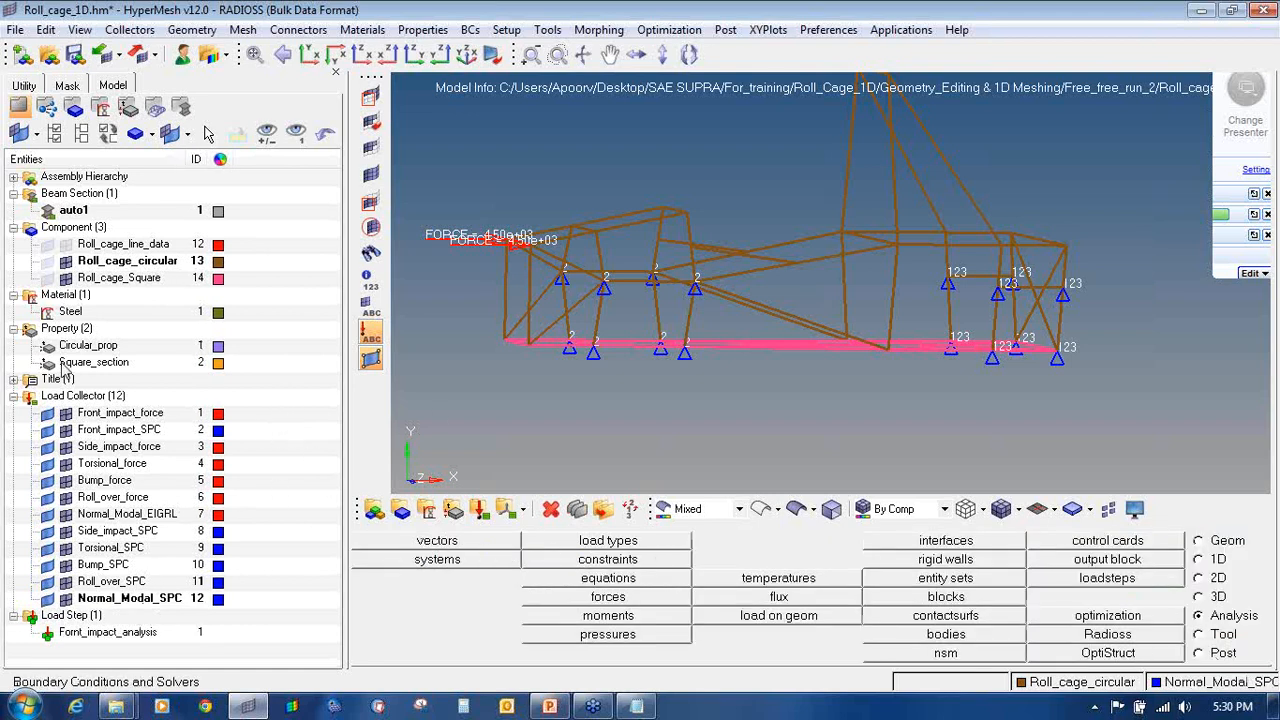
Step: Hide the Front_impact_force and Front_impact_SPC loads and turn the cage side-on
{"action": "left_click", "coordinate": [65, 413]}
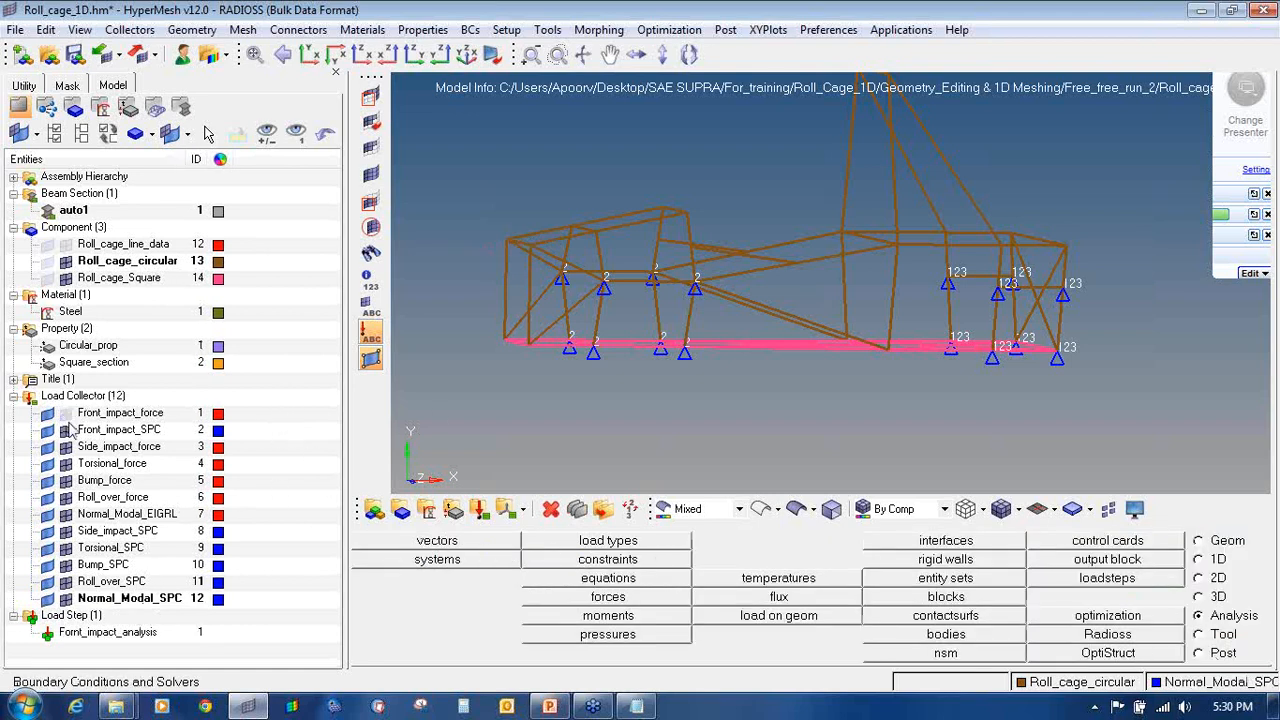
{"action": "left_click", "coordinate": [65, 430]}
{"action": "mouse_move", "coordinate": [873, 225]}
{"action": "left_mouse_down", "text": "ctrl"}
{"action": "mouse_move", "coordinate": [882, 291]}
{"action": "mouse_move", "coordinate": [861, 297]}
{"action": "mouse_move", "coordinate": [965, 363]}
{"action": "mouse_move", "coordinate": [1068, 321]}
{"action": "mouse_move", "coordinate": [1004, 332]}
{"action": "left_mouse_up", "text": "ctrl"}
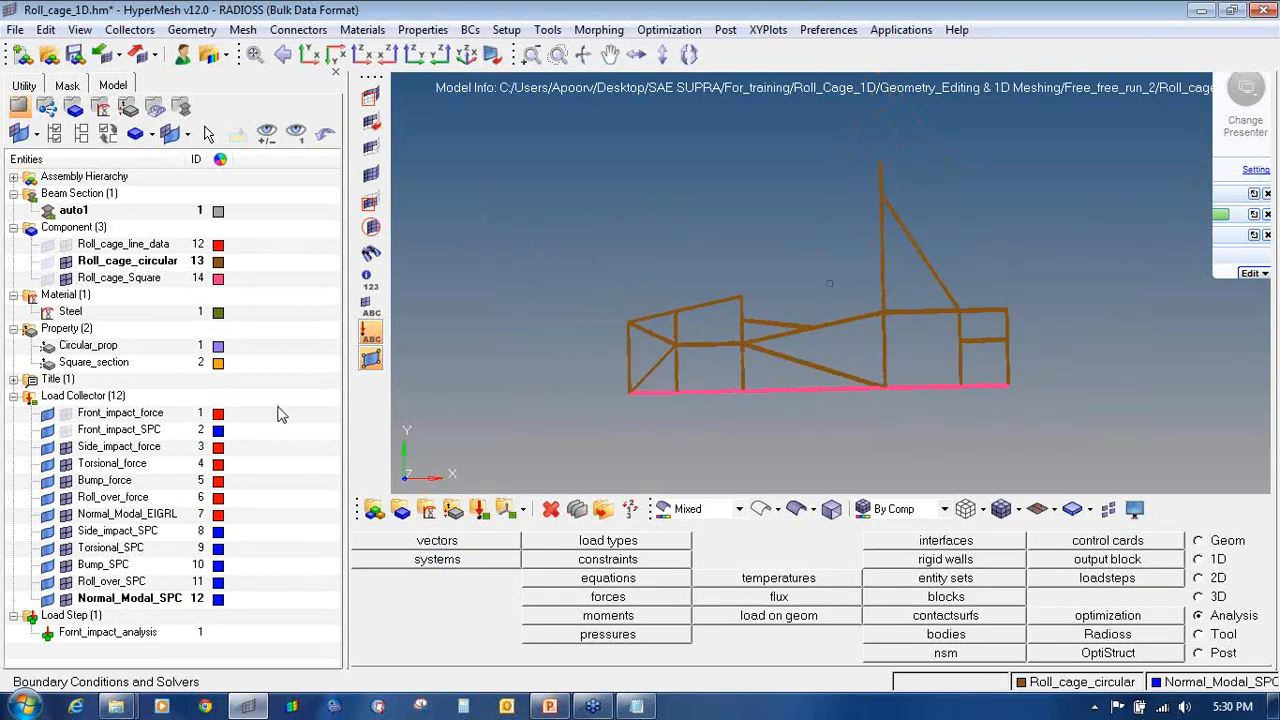
Step: In the forces panel, make Side_impact_force the current load collector
{"action": "left_click", "coordinate": [643, 598]}
{"action": "right_click", "coordinate": [130, 446]}
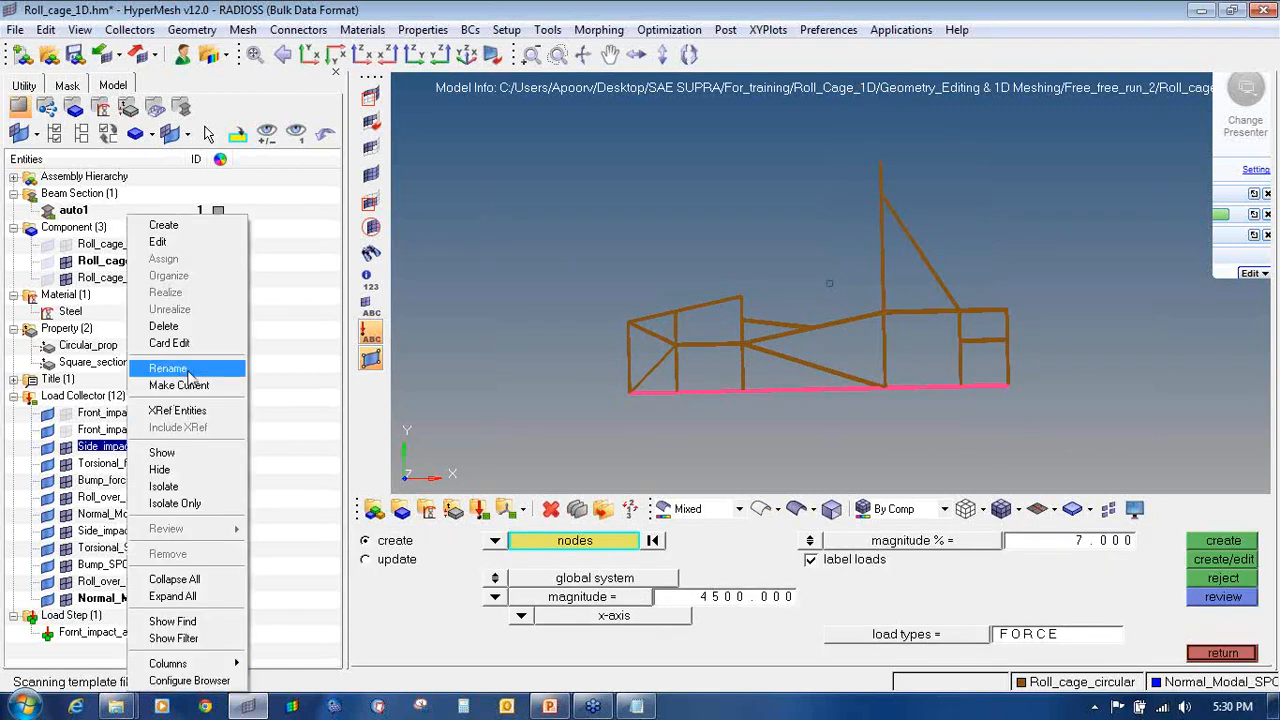
{"action": "left_click", "coordinate": [286, 410]}
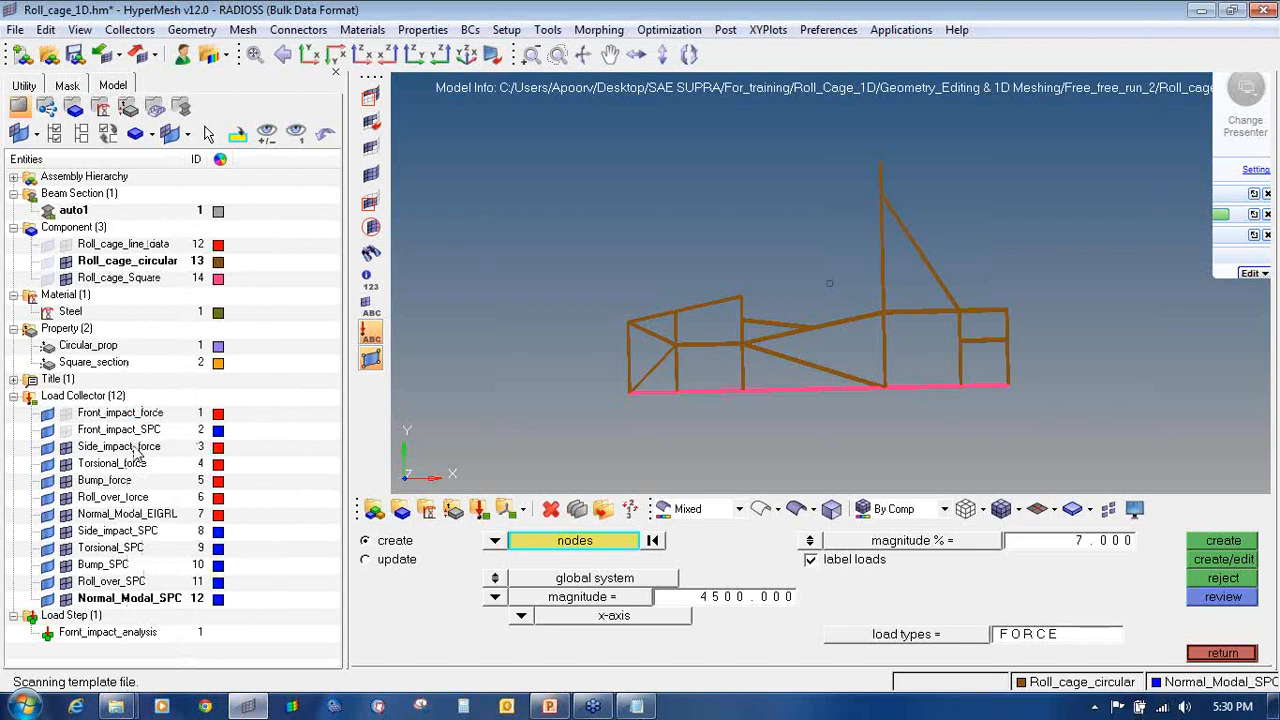
{"action": "right_click", "coordinate": [137, 455]}
{"action": "left_click", "coordinate": [192, 382]}
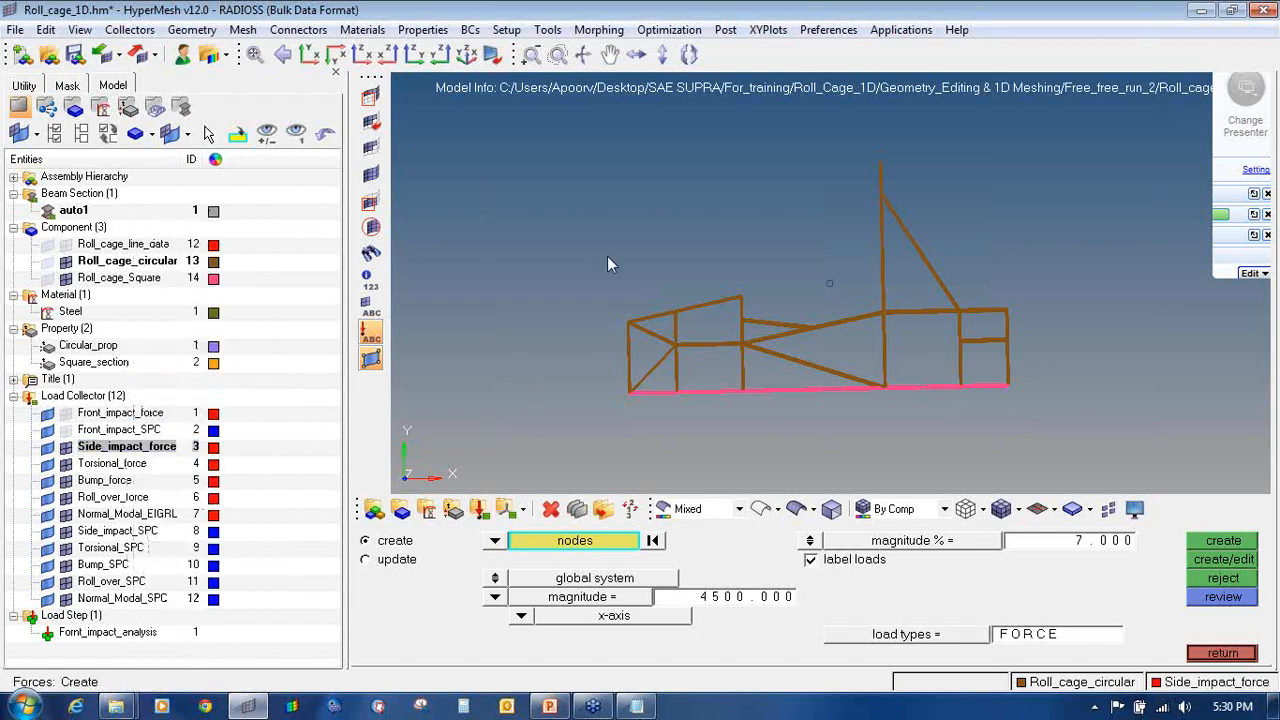
Step: Pick three nodes along the side member of the roll cage
{"action": "left_click_drag", "start_coordinate": [607, 256], "coordinate": [767, 351], "text": "ctrl"}
{"action": "scroll", "coordinate": [726, 342], "scroll_direction": "up", "scroll_amount": 5, "text": "ctrl"}
{"action": "left_click", "coordinate": [715, 333]}
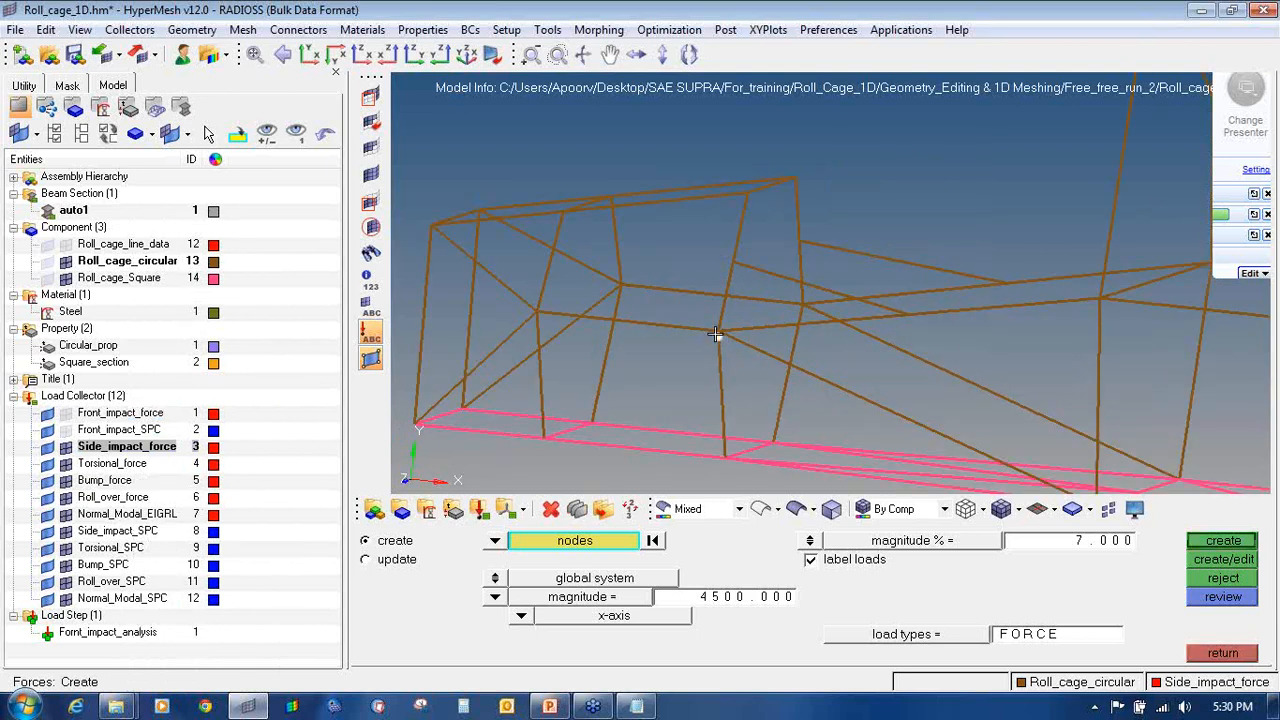
{"action": "scroll", "coordinate": [720, 334], "scroll_direction": "up", "scroll_amount": 3, "text": "ctrl"}
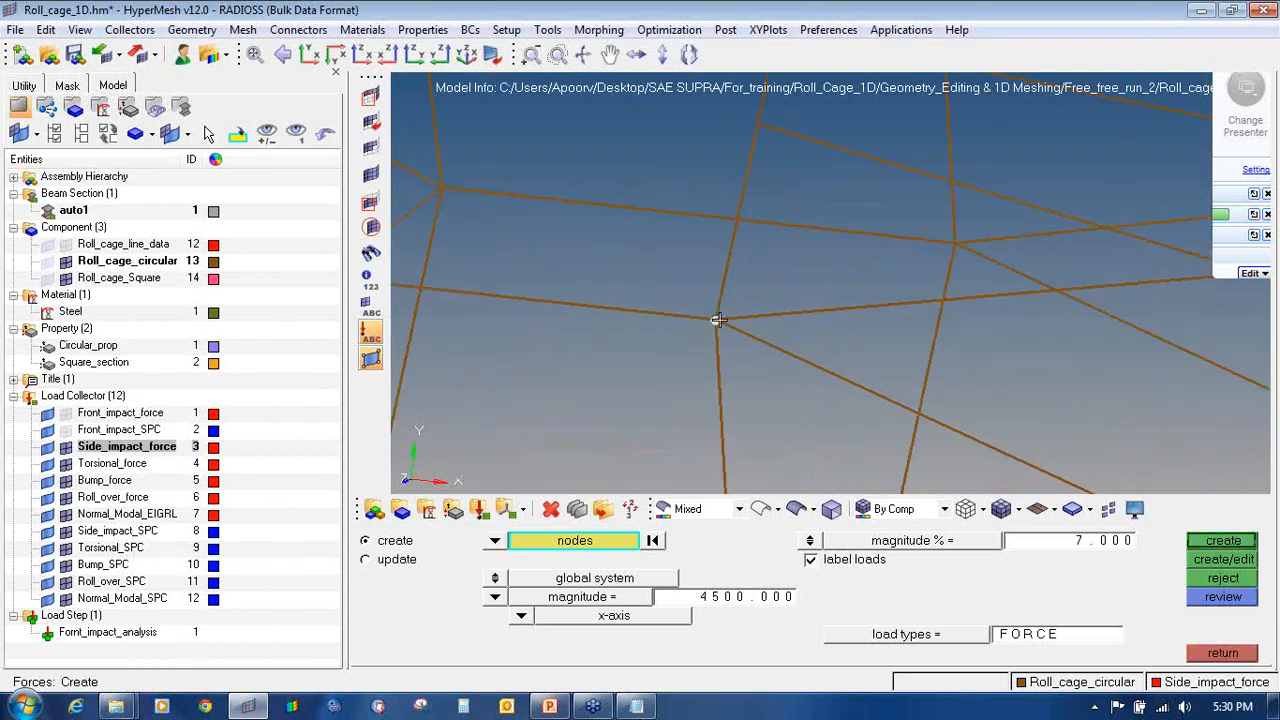
{"action": "scroll", "coordinate": [738, 332], "scroll_direction": "down", "scroll_amount": 3, "text": "ctrl"}
{"action": "scroll", "coordinate": [906, 310], "scroll_direction": "up", "scroll_amount": 3, "text": "ctrl"}
{"action": "left_click", "coordinate": [914, 316]}
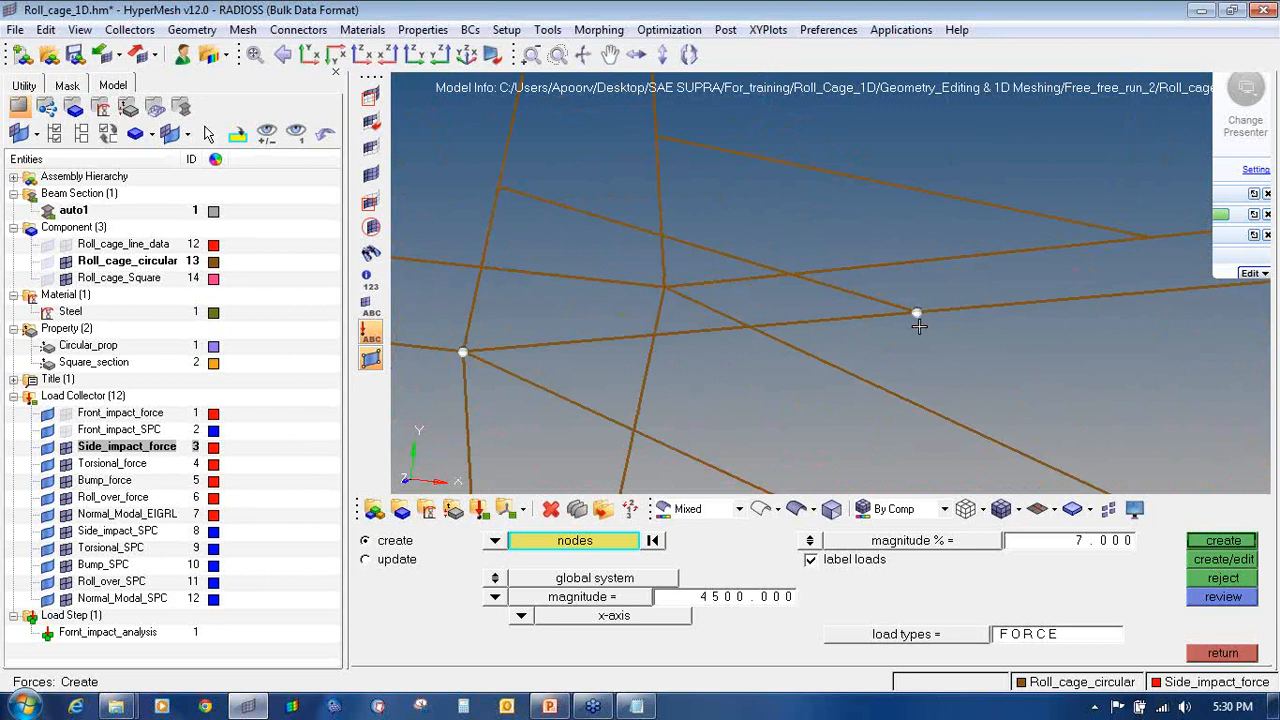
{"action": "scroll", "coordinate": [914, 316], "scroll_direction": "down", "scroll_amount": 3, "text": "ctrl"}
{"action": "left_click", "coordinate": [1109, 313]}
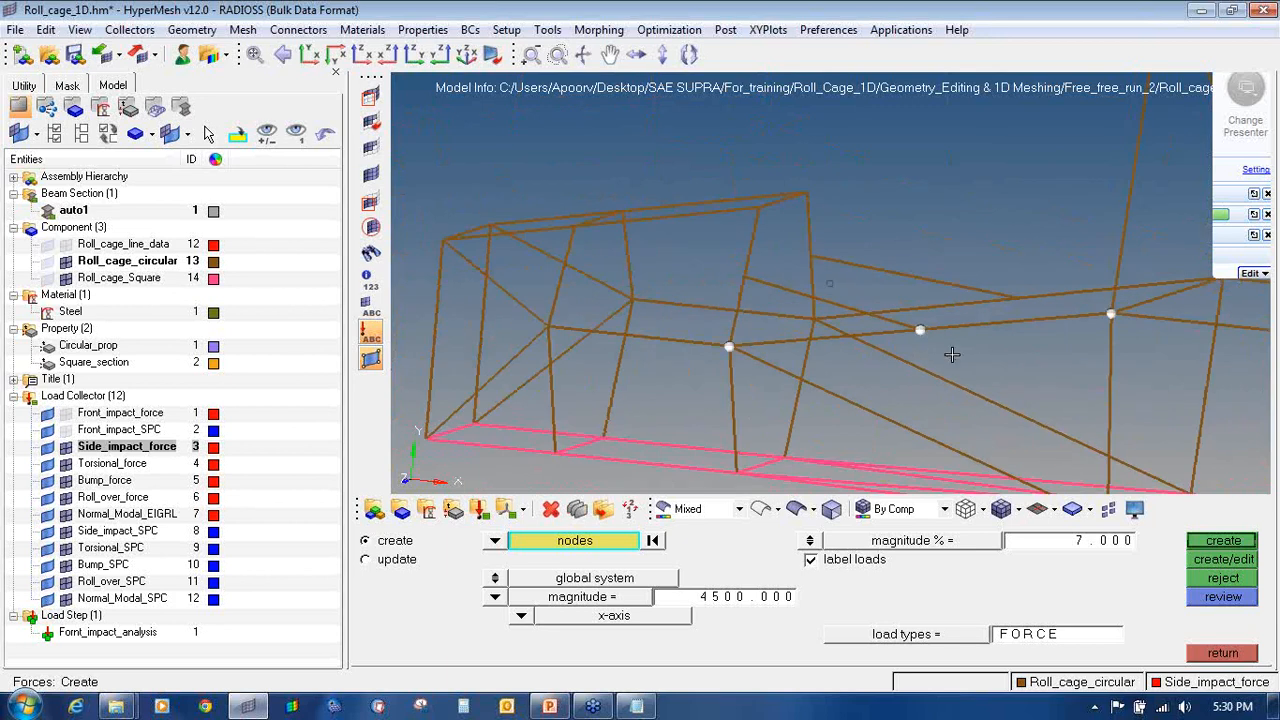
{"action": "mouse_move", "coordinate": [952, 354]}
{"action": "left_mouse_down", "text": "ctrl"}
{"action": "mouse_move", "coordinate": [1005, 346]}
{"action": "mouse_move", "coordinate": [917, 354]}
{"action": "mouse_move", "coordinate": [965, 346]}
{"action": "mouse_move", "coordinate": [998, 364]}
{"action": "mouse_move", "coordinate": [1086, 331]}
{"action": "mouse_move", "coordinate": [974, 369]}
{"action": "mouse_move", "coordinate": [1014, 371]}
{"action": "mouse_move", "coordinate": [988, 374]}
{"action": "mouse_move", "coordinate": [1023, 366]}
{"action": "mouse_move", "coordinate": [963, 360]}
{"action": "mouse_move", "coordinate": [1063, 343]}
{"action": "mouse_move", "coordinate": [943, 373]}
{"action": "left_mouse_up", "text": "ctrl"}
{"action": "scroll", "coordinate": [960, 350], "scroll_direction": "up", "scroll_amount": 1}
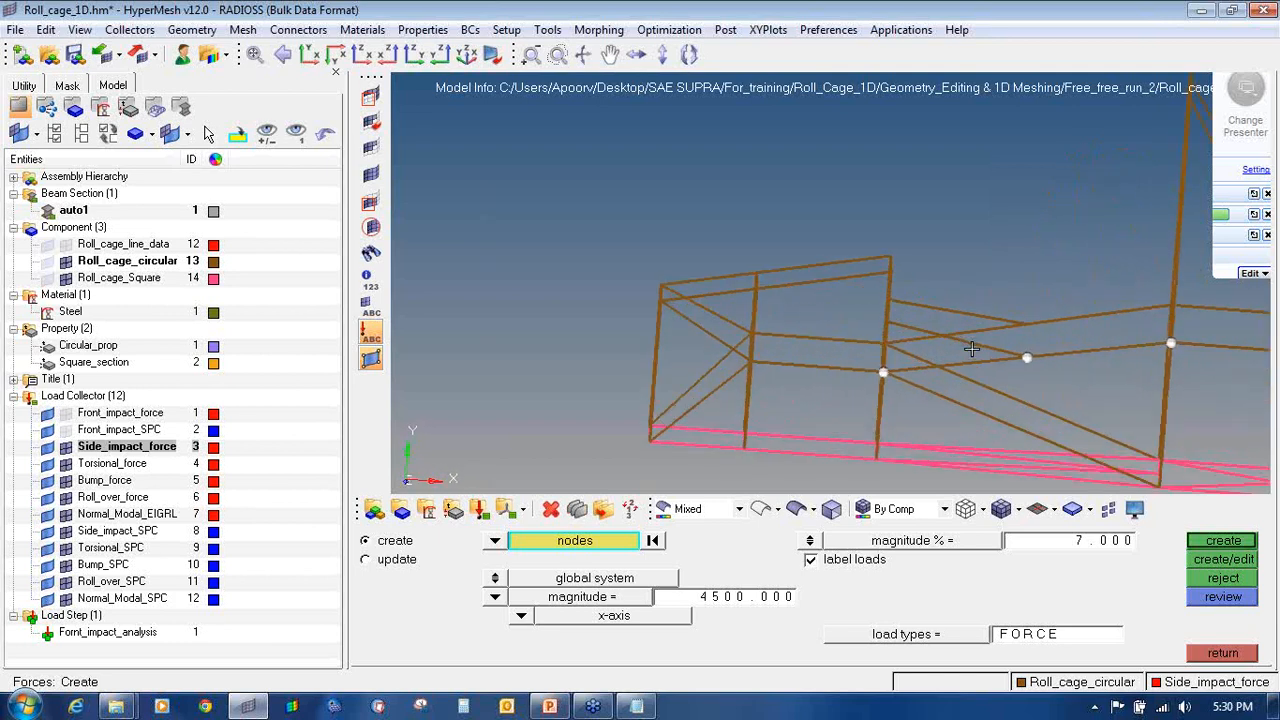
{"action": "scroll", "coordinate": [894, 357], "scroll_direction": "up", "scroll_amount": 1}
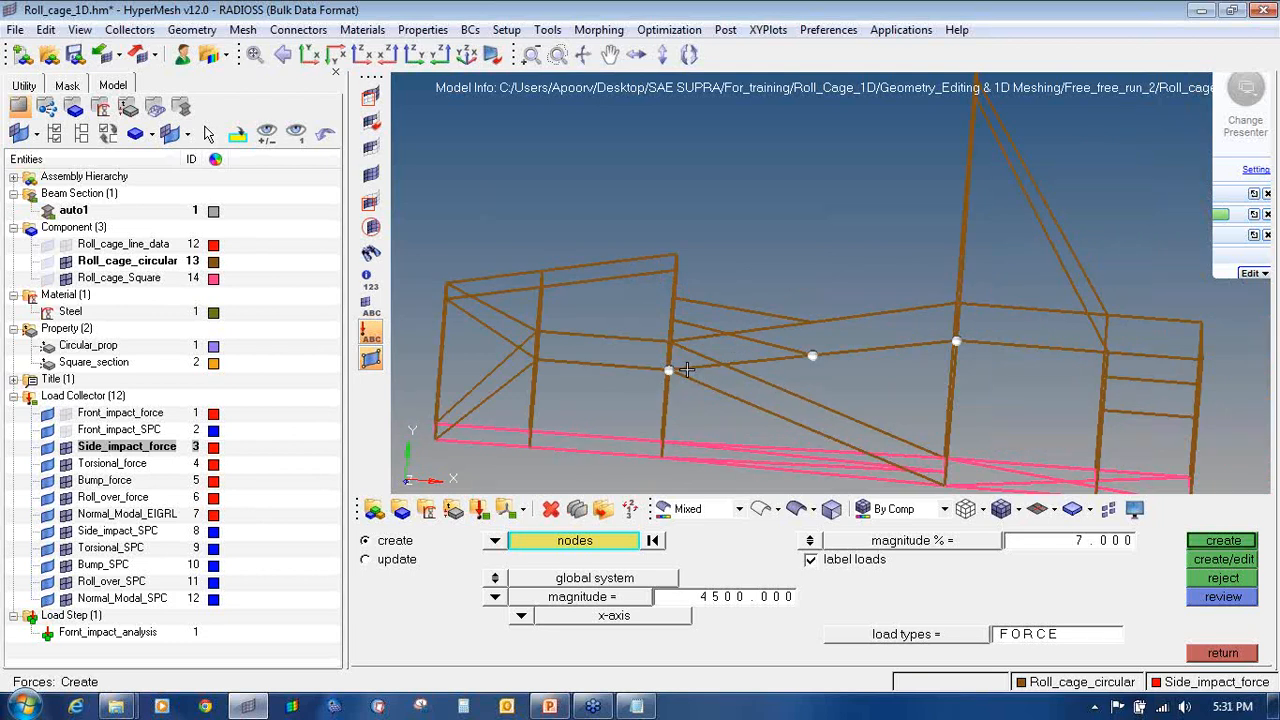
{"action": "scroll", "coordinate": [682, 368], "scroll_direction": "up", "scroll_amount": 3}
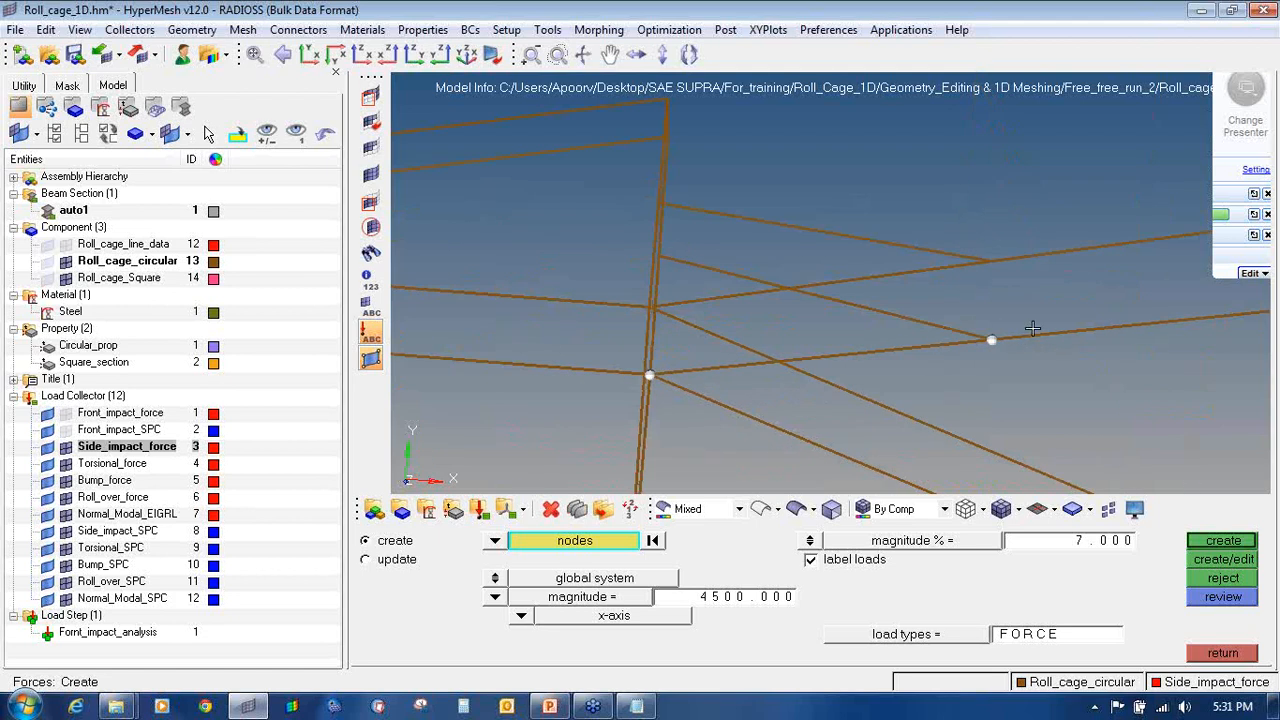
{"action": "scroll", "coordinate": [1033, 329], "scroll_direction": "down", "scroll_amount": 5}
{"action": "scroll", "coordinate": [797, 349], "scroll_direction": "up", "scroll_amount": 2}
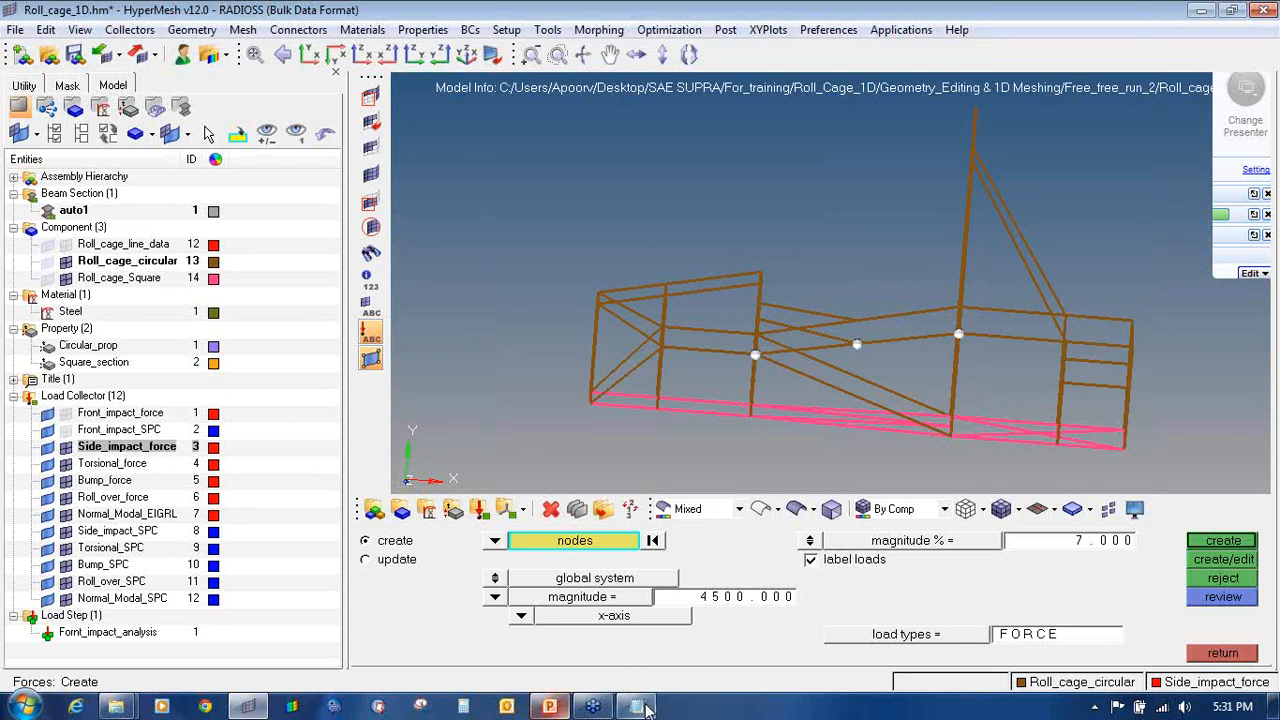
{"action": "left_click", "coordinate": [463, 707]}
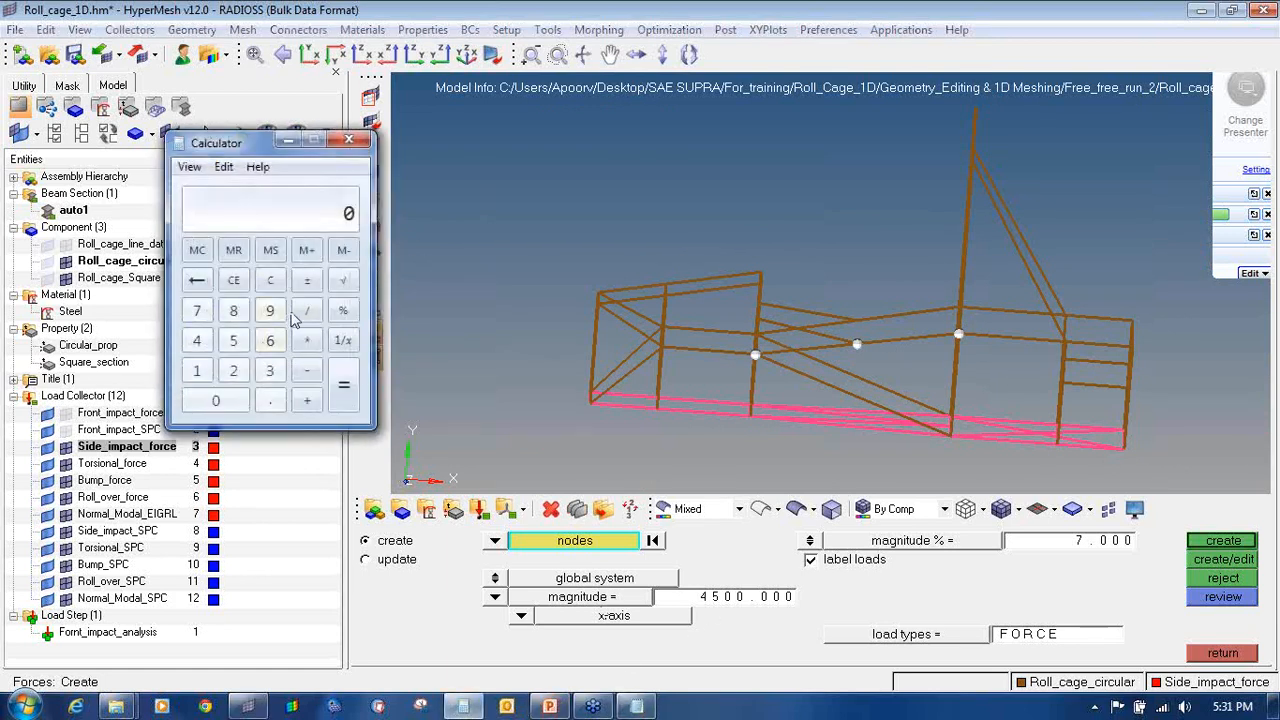
Step: Compute 9000 / 3 = 3000 N per node in Calculator
{"action": "left_click", "coordinate": [270, 312]}
{"action": "triple_click", "coordinate": [240, 400]}
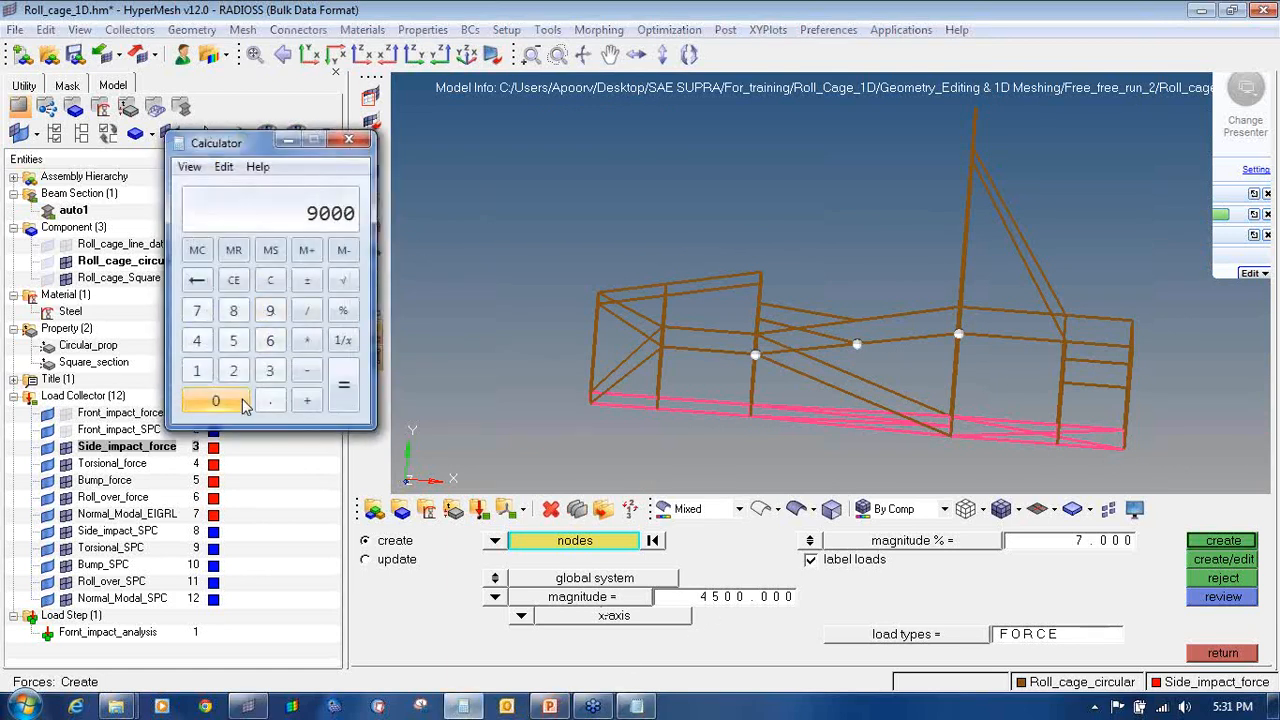
{"action": "left_click", "coordinate": [309, 311]}
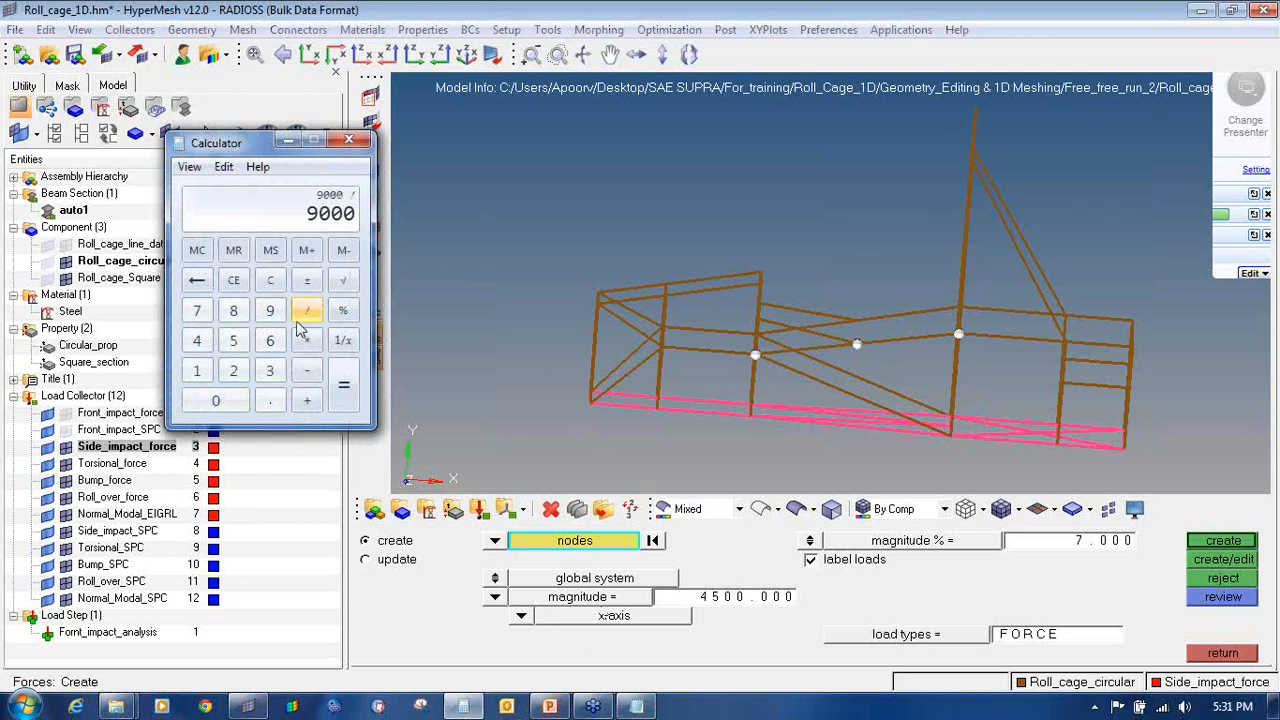
{"action": "left_click", "coordinate": [269, 371]}
{"action": "left_click", "coordinate": [341, 386]}
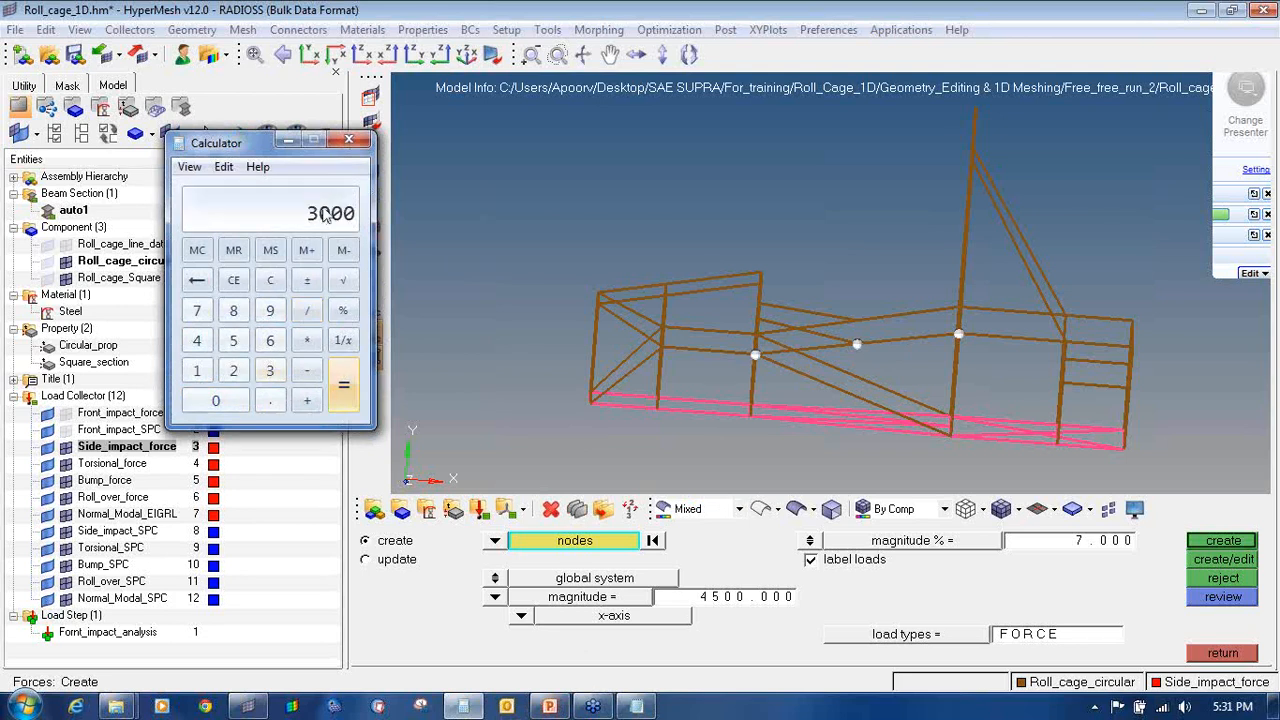
{"action": "left_click", "coordinate": [733, 598]}
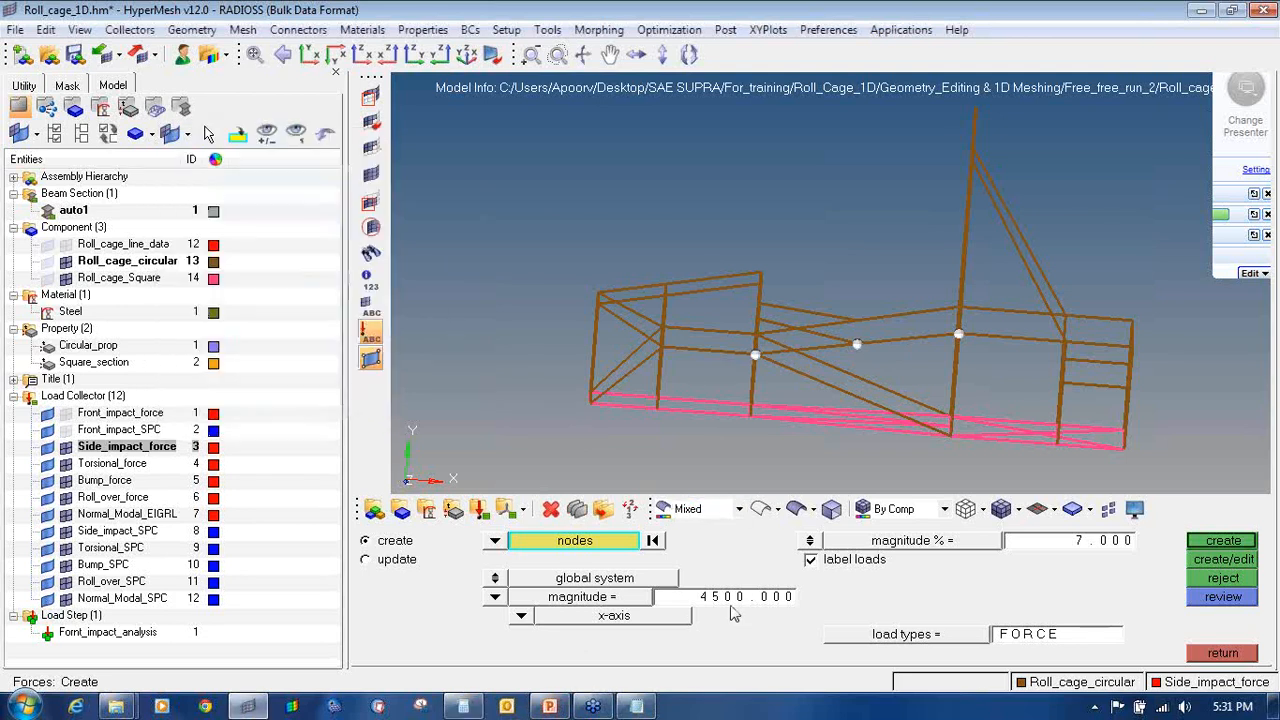
Step: Create -3000 z-axis forces at the three side nodes, then hide Side_impact_force
{"action": "type", "text": "3000"}
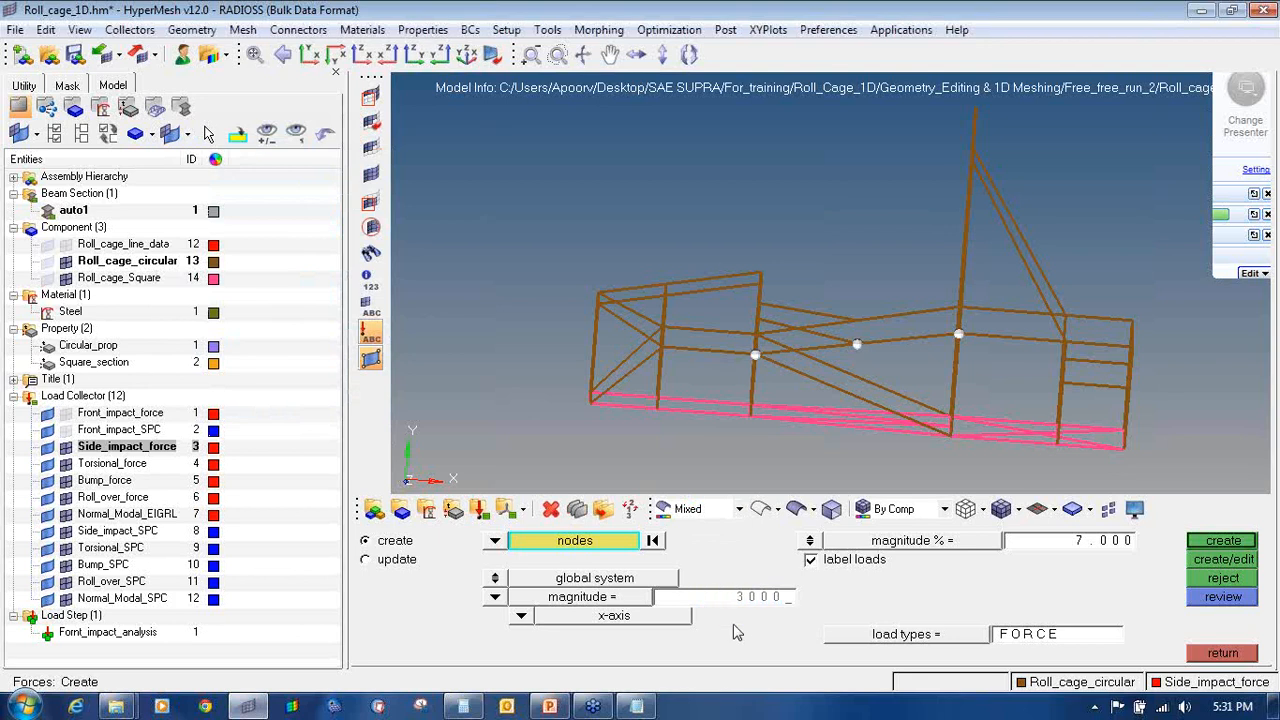
{"action": "key", "text": "Return"}
{"action": "left_click_drag", "start_coordinate": [710, 298], "coordinate": [789, 291], "text": "ctrl"}
{"action": "left_click", "coordinate": [520, 616]}
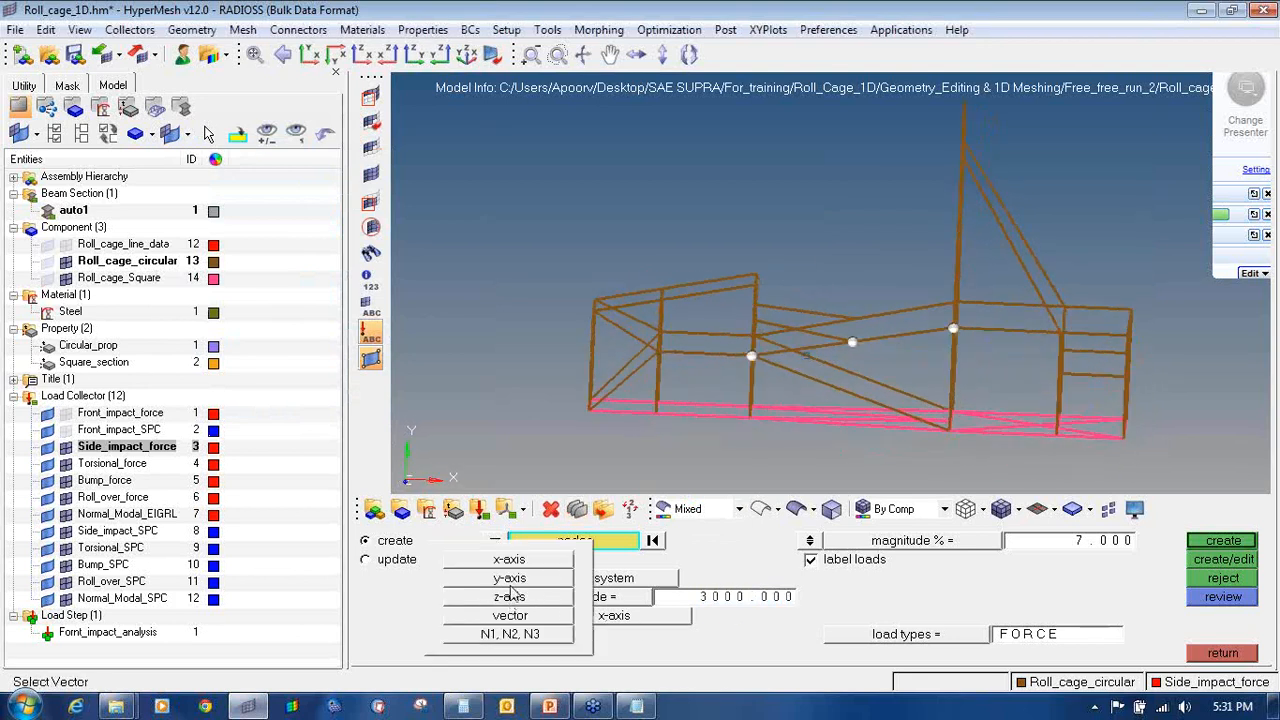
{"action": "left_click", "coordinate": [517, 597]}
{"action": "left_click_drag", "start_coordinate": [751, 397], "coordinate": [806, 392], "text": "ctrl"}
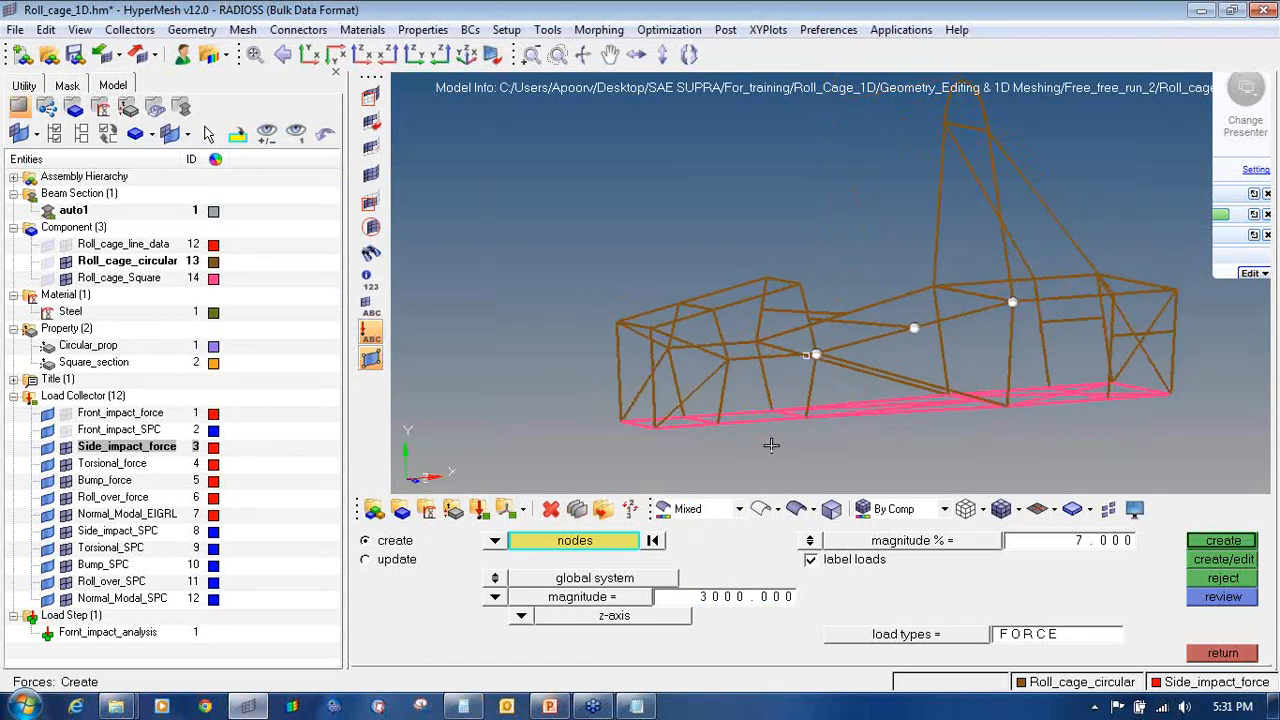
{"action": "left_click", "coordinate": [704, 605]}
{"action": "left_click", "coordinate": [1223, 540]}
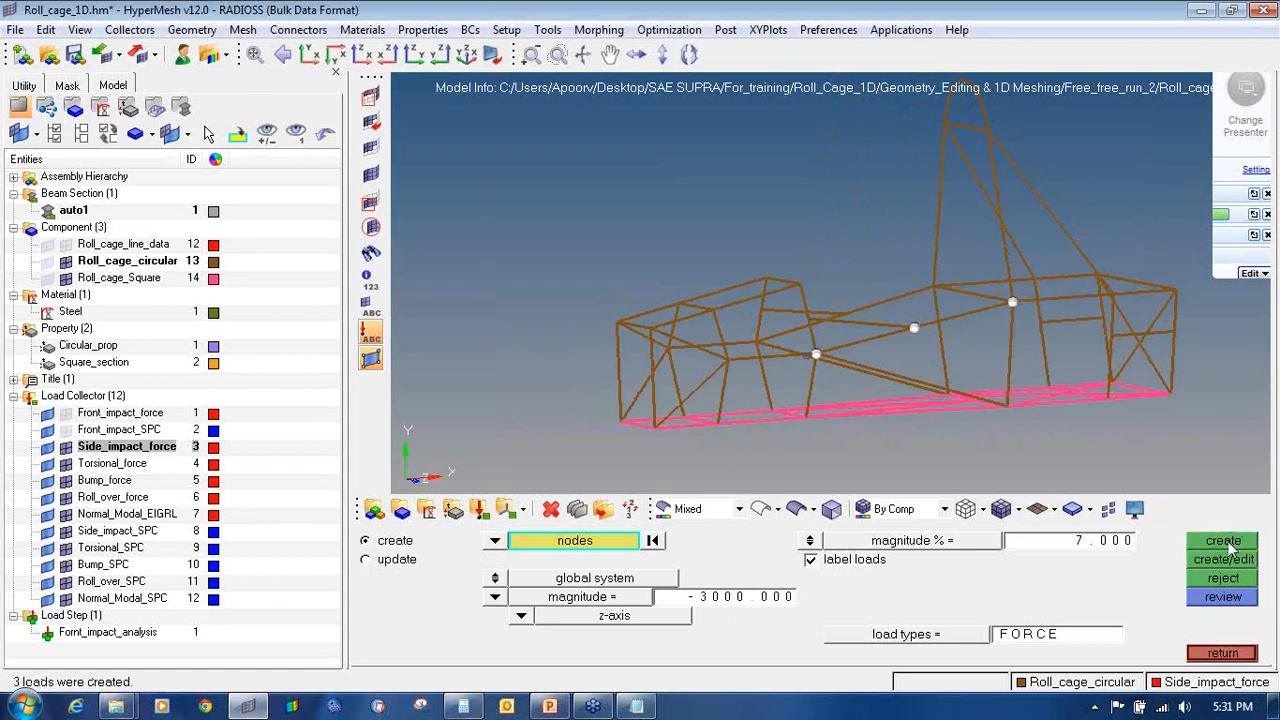
{"action": "left_click_drag", "start_coordinate": [1073, 460], "coordinate": [963, 387], "text": "ctrl"}
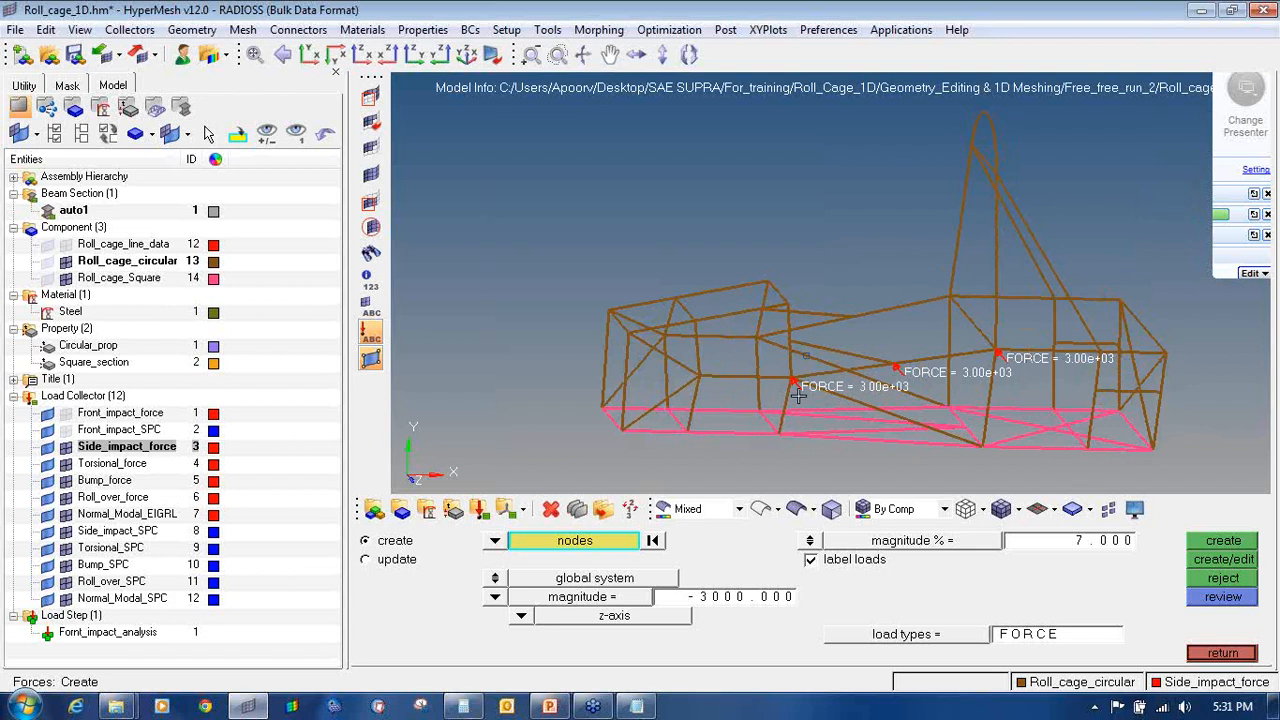
{"action": "left_click", "coordinate": [63, 449]}
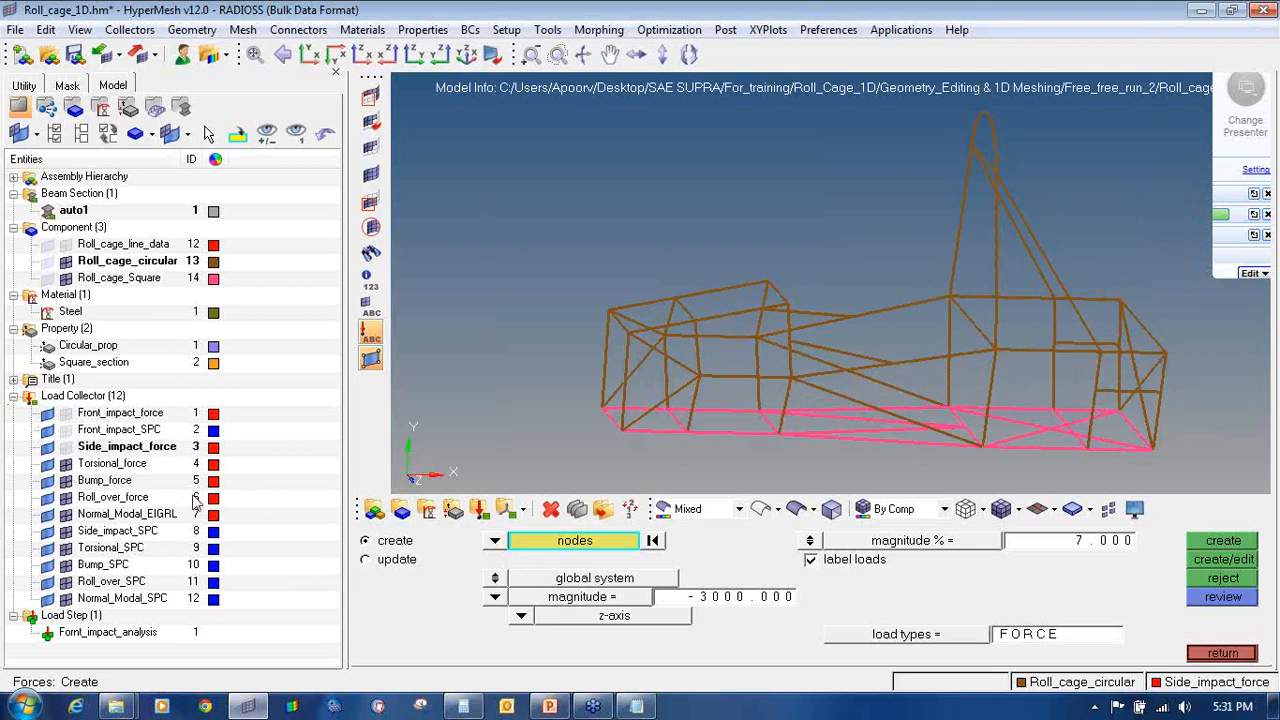
{"action": "left_click_drag", "start_coordinate": [740, 388], "coordinate": [674, 374], "text": "ctrl"}
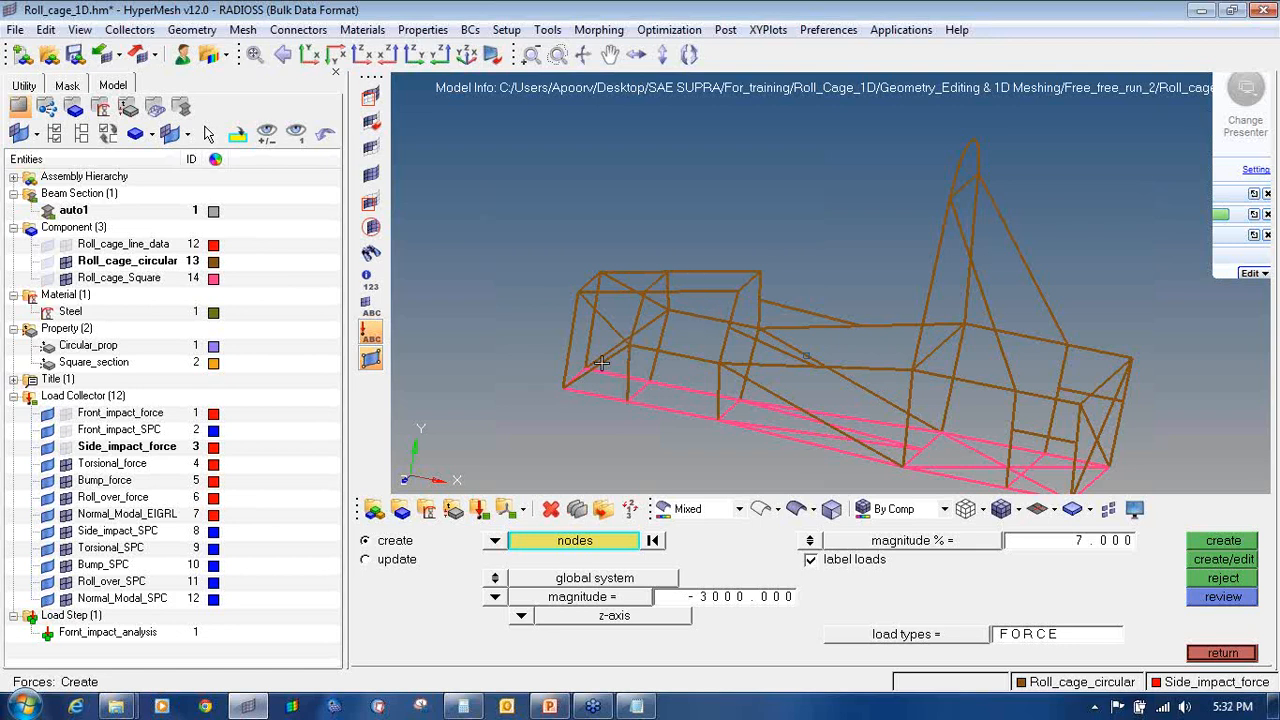
Step: Pick two upper-frame and two pink lower-frame nodes at the front, deselecting a wrong pick
{"action": "scroll", "coordinate": [638, 375], "scroll_direction": "up", "scroll_amount": 5}
{"action": "left_click", "coordinate": [648, 362]}
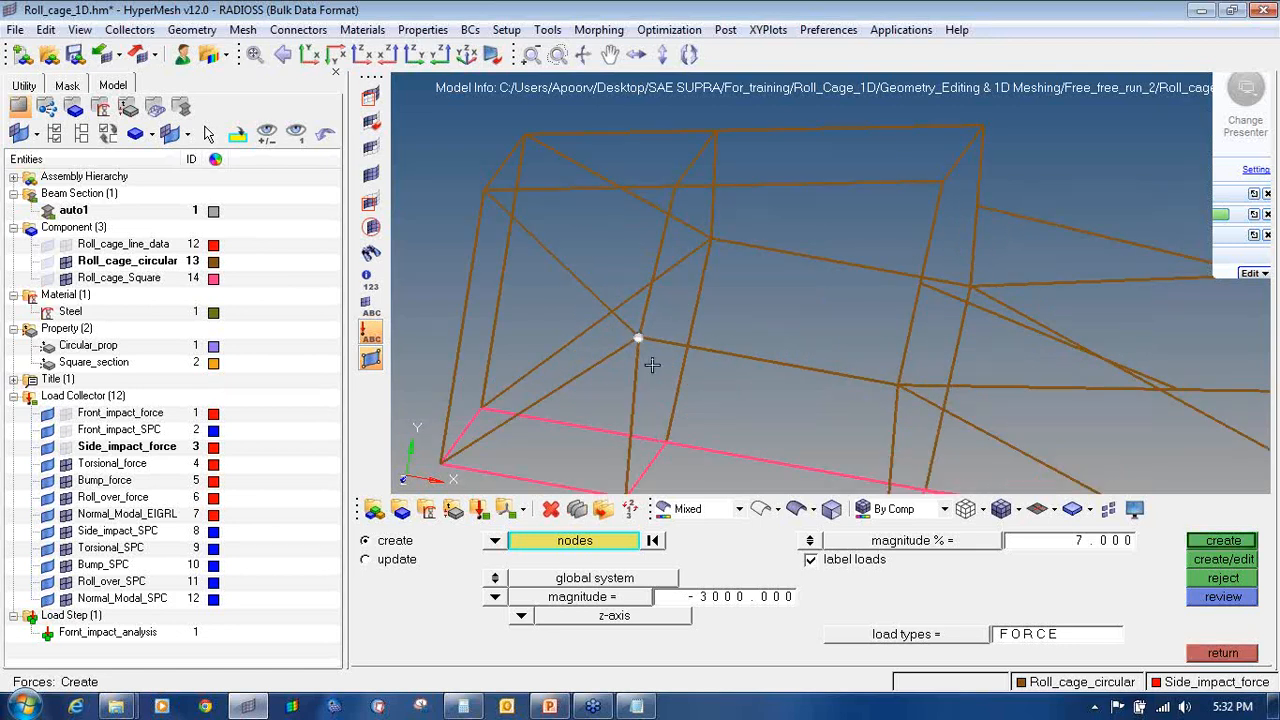
{"action": "scroll", "coordinate": [896, 383], "scroll_direction": "up", "scroll_amount": 4}
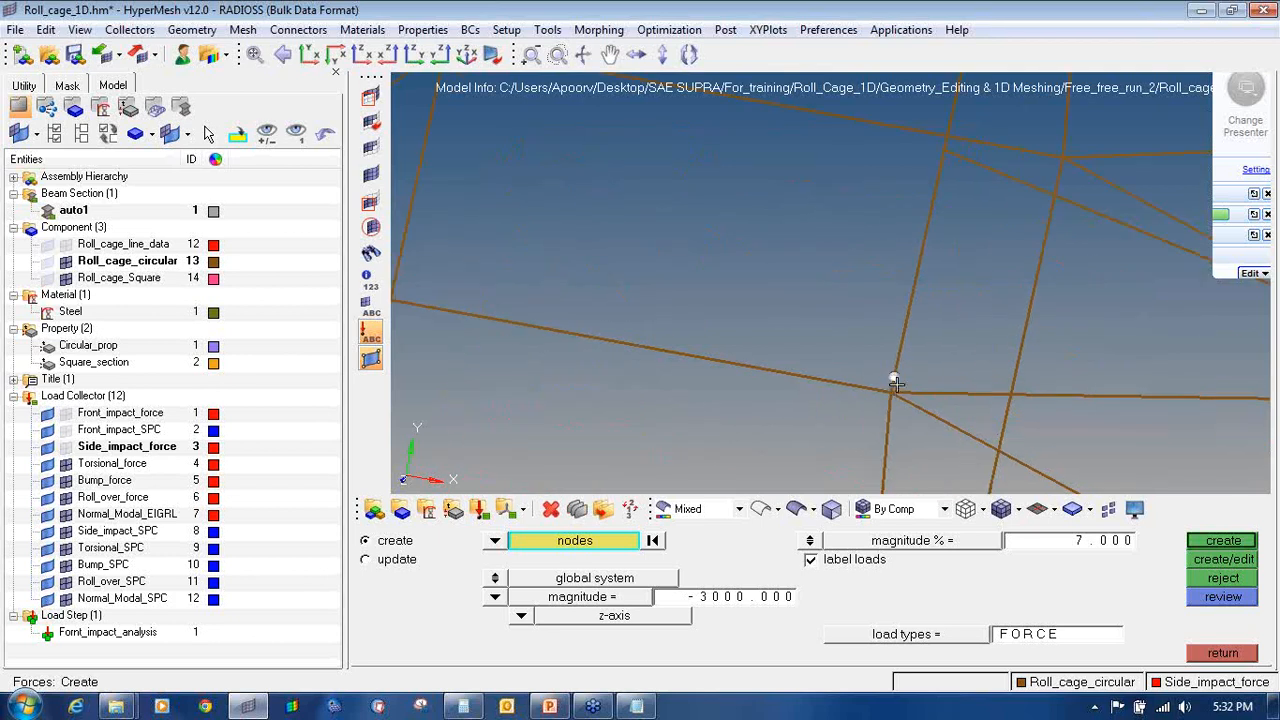
{"action": "right_click", "coordinate": [889, 396]}
{"action": "scroll", "coordinate": [851, 449], "scroll_direction": "down", "scroll_amount": 5}
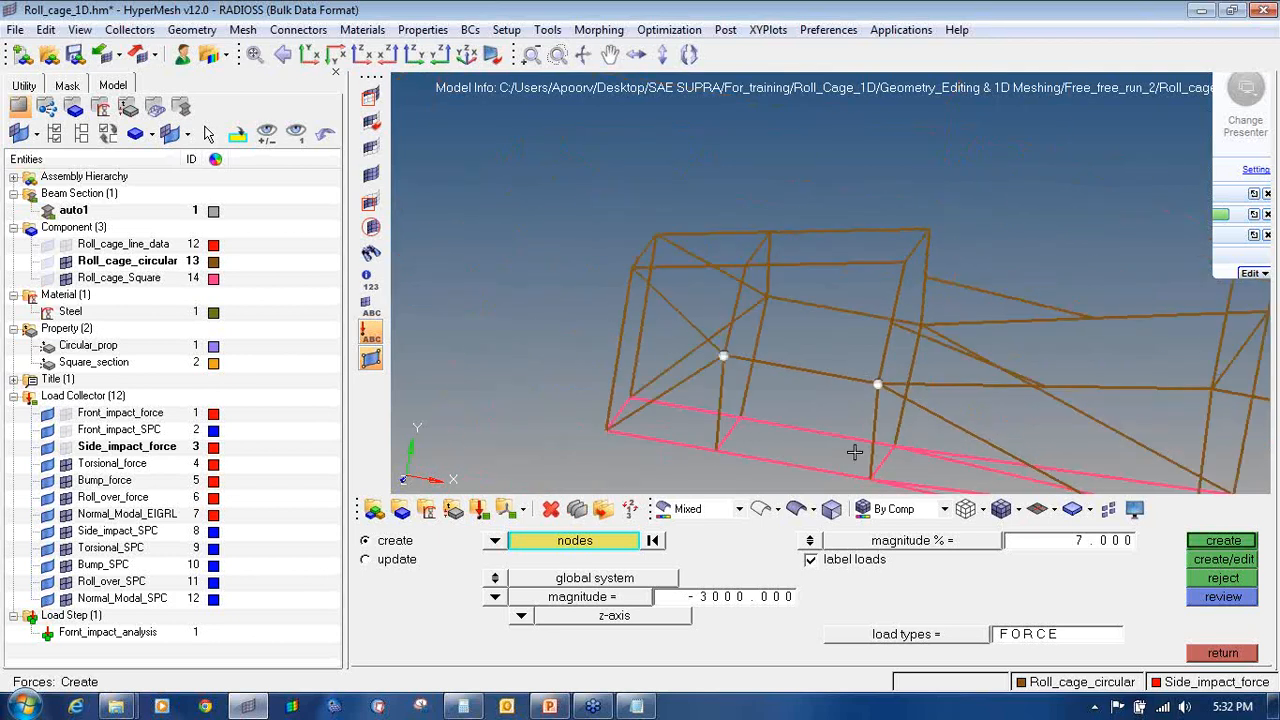
{"action": "scroll", "coordinate": [860, 470], "scroll_direction": "up", "scroll_amount": 6}
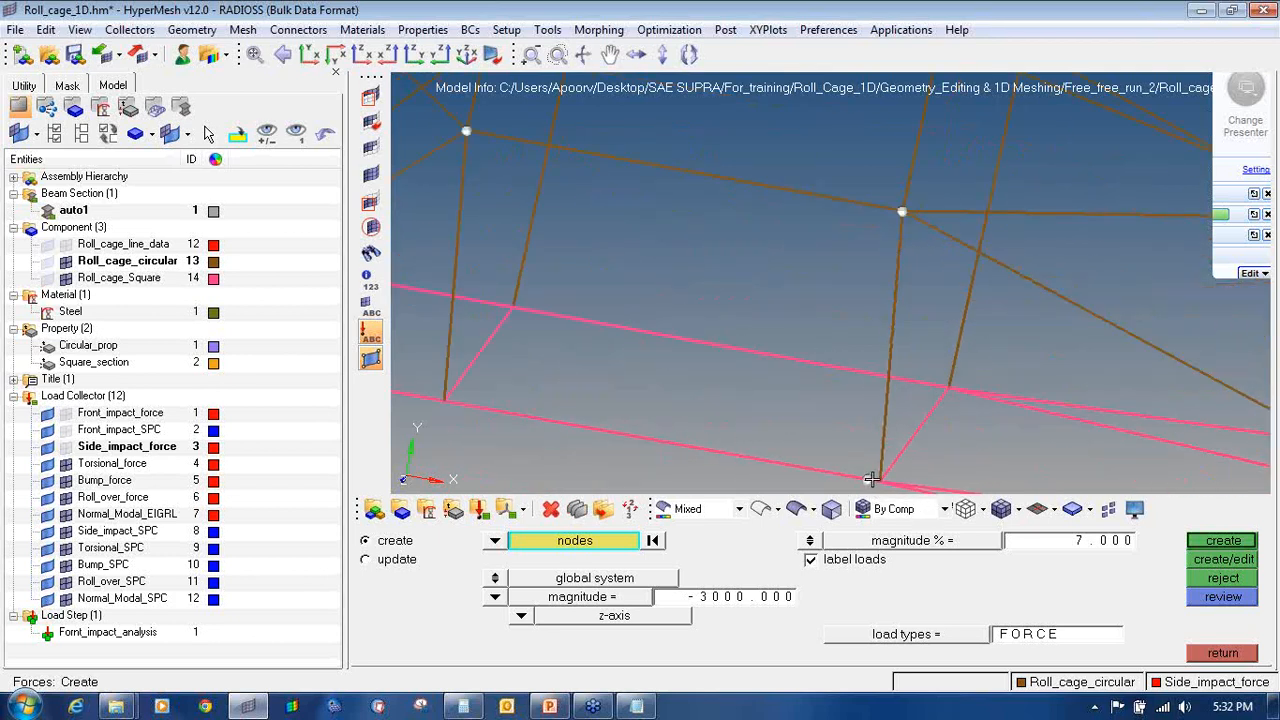
{"action": "scroll", "coordinate": [844, 424], "scroll_direction": "up", "scroll_amount": 8, "text": "ctrl"}
{"action": "mouse_move", "coordinate": [878, 478]}
{"action": "right_mouse_down", "text": "ctrl"}
{"action": "mouse_move", "coordinate": [842, 424]}
{"action": "mouse_move", "coordinate": [1015, 478]}
{"action": "right_mouse_up", "text": "ctrl"}
{"action": "left_click", "coordinate": [830, 429]}
{"action": "scroll", "coordinate": [743, 440], "scroll_direction": "down", "scroll_amount": 7, "text": "ctrl"}
{"action": "left_click", "coordinate": [465, 370]}
{"action": "scroll", "coordinate": [484, 405], "scroll_direction": "down", "scroll_amount": 8, "text": "ctrl"}
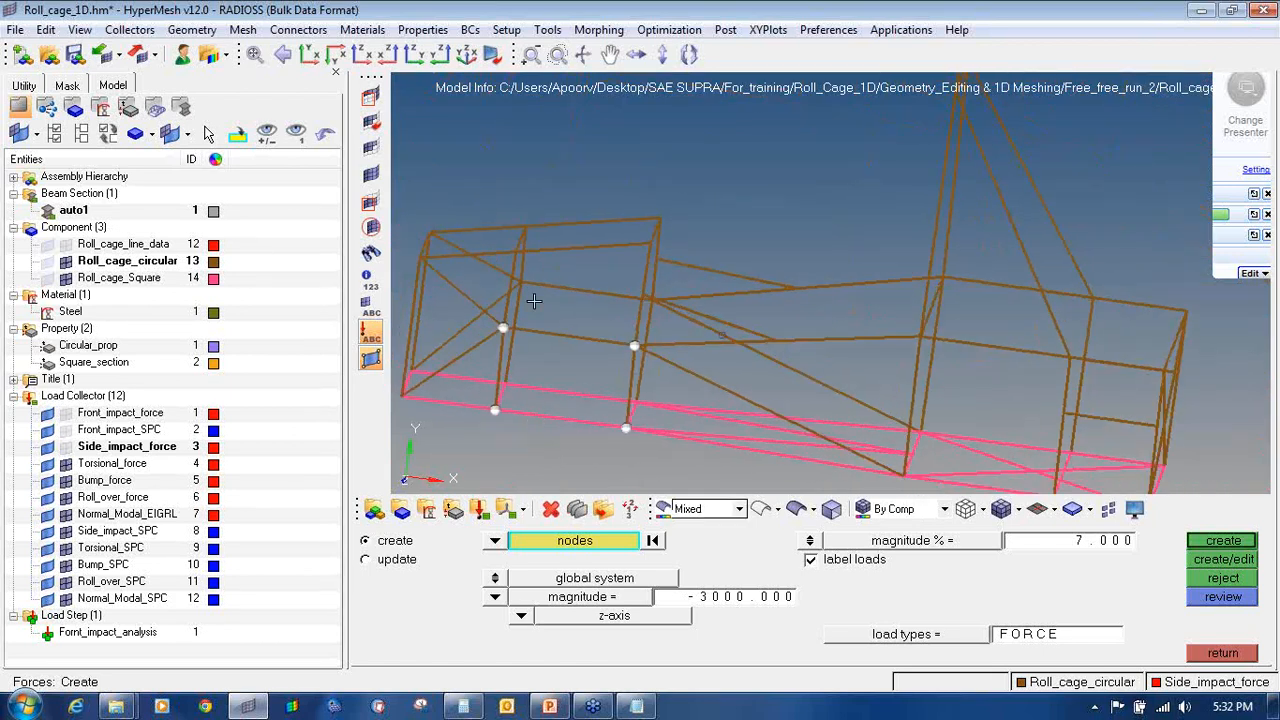
Step: Compute 9000 / 4 = 2250 N per node in Calculator
{"action": "left_click", "coordinate": [474, 706]}
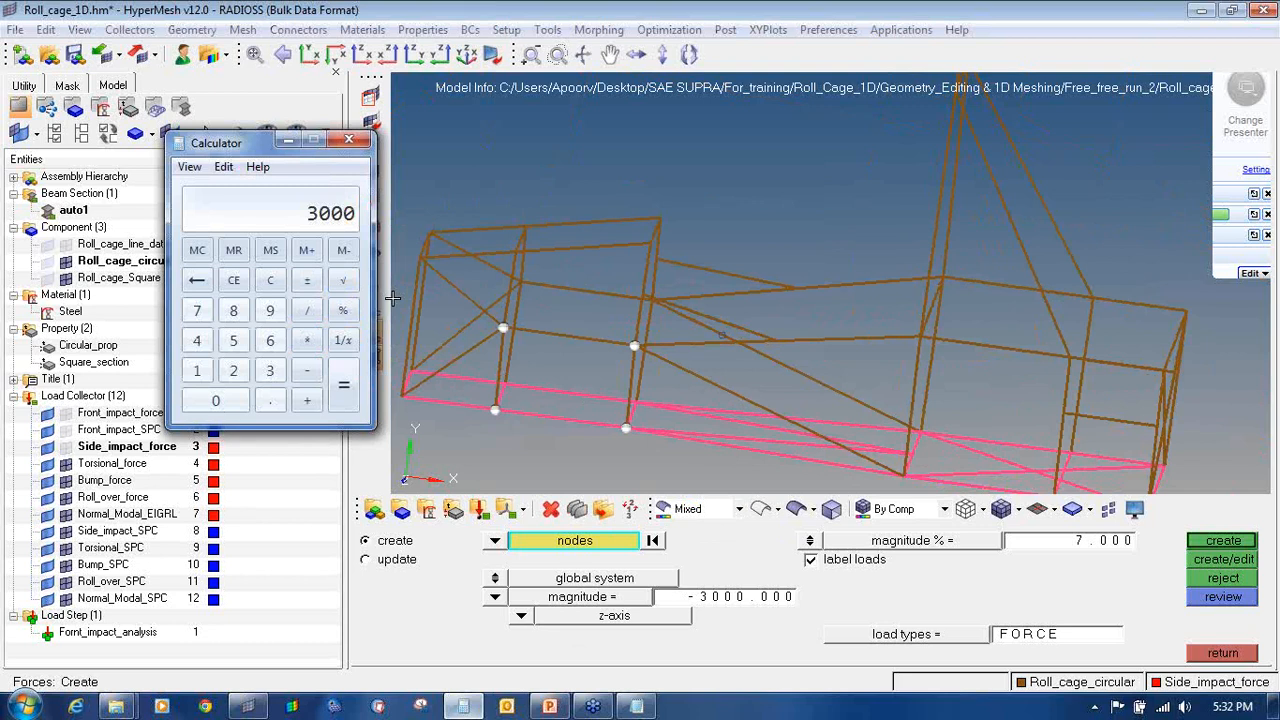
{"action": "left_click", "coordinate": [270, 281]}
{"action": "left_click", "coordinate": [270, 311]}
{"action": "left_click", "coordinate": [232, 401]}
{"action": "left_click", "coordinate": [232, 401]}
{"action": "left_click", "coordinate": [232, 401]}
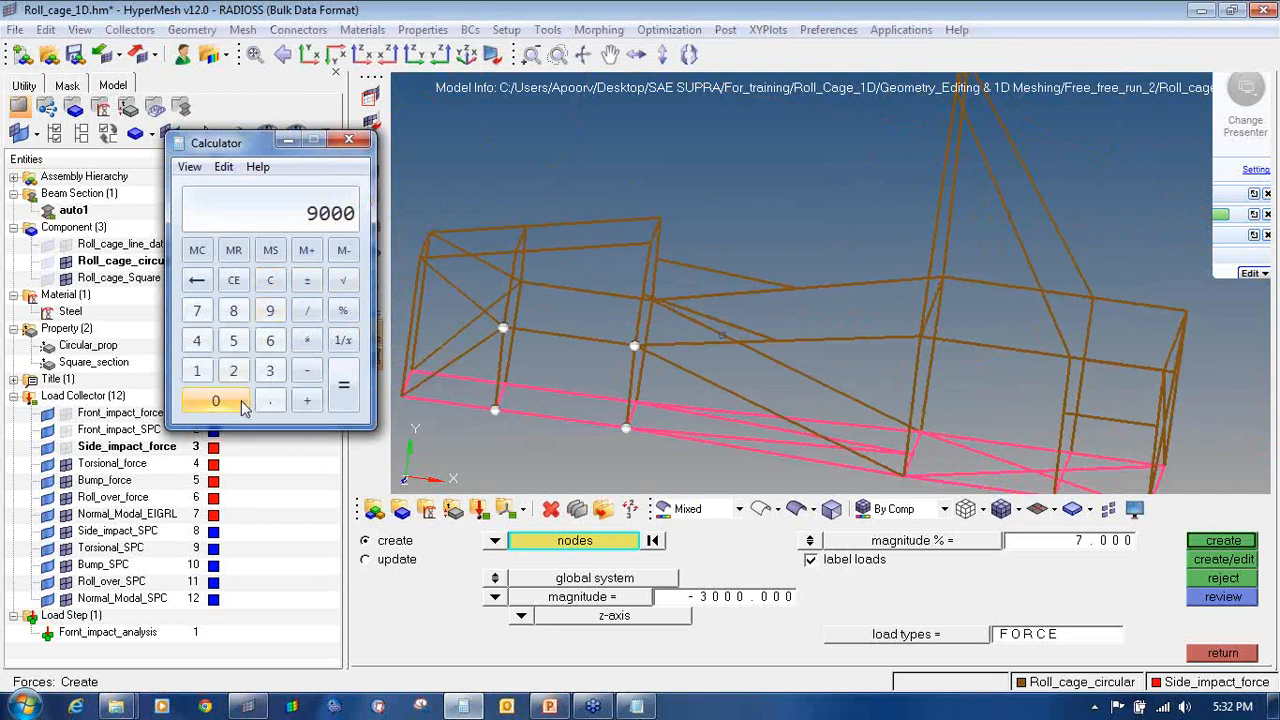
{"action": "left_click", "coordinate": [306, 311]}
{"action": "left_click", "coordinate": [197, 342]}
{"action": "left_click", "coordinate": [341, 388]}
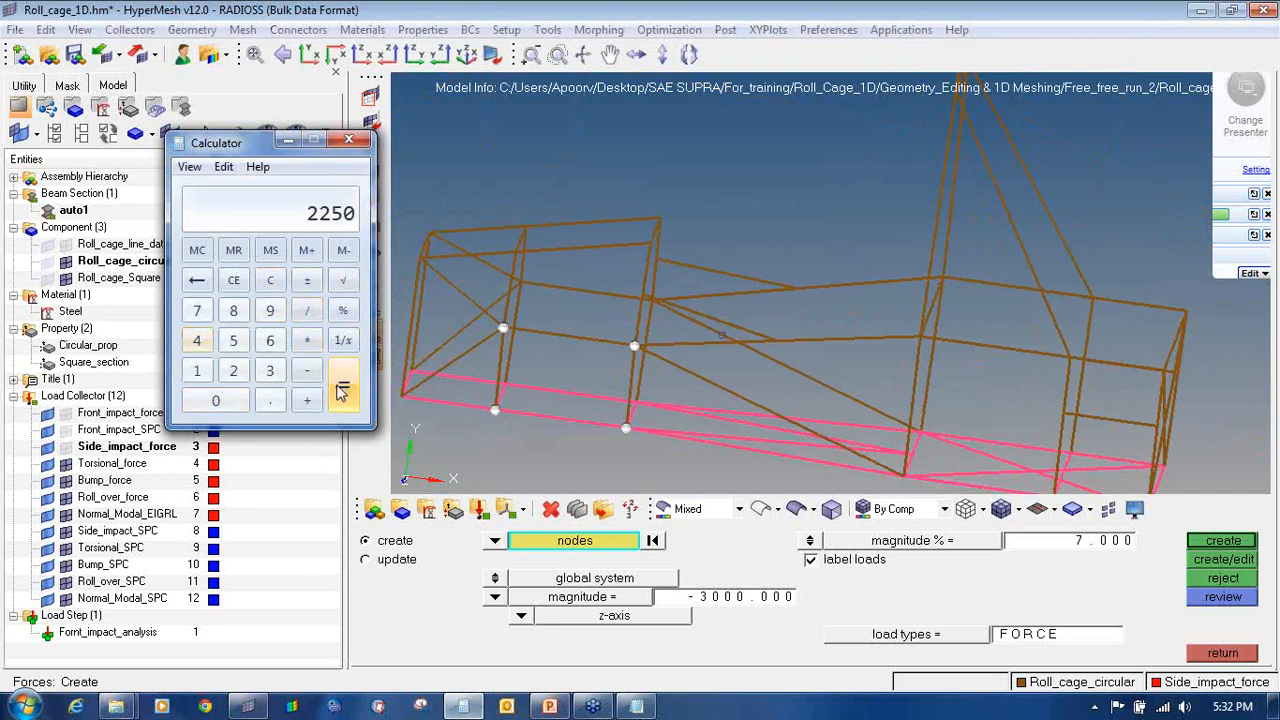
Step: Create 2250 y-axis forces at the four nodes under Torsional_force
{"action": "left_click", "coordinate": [440, 160]}
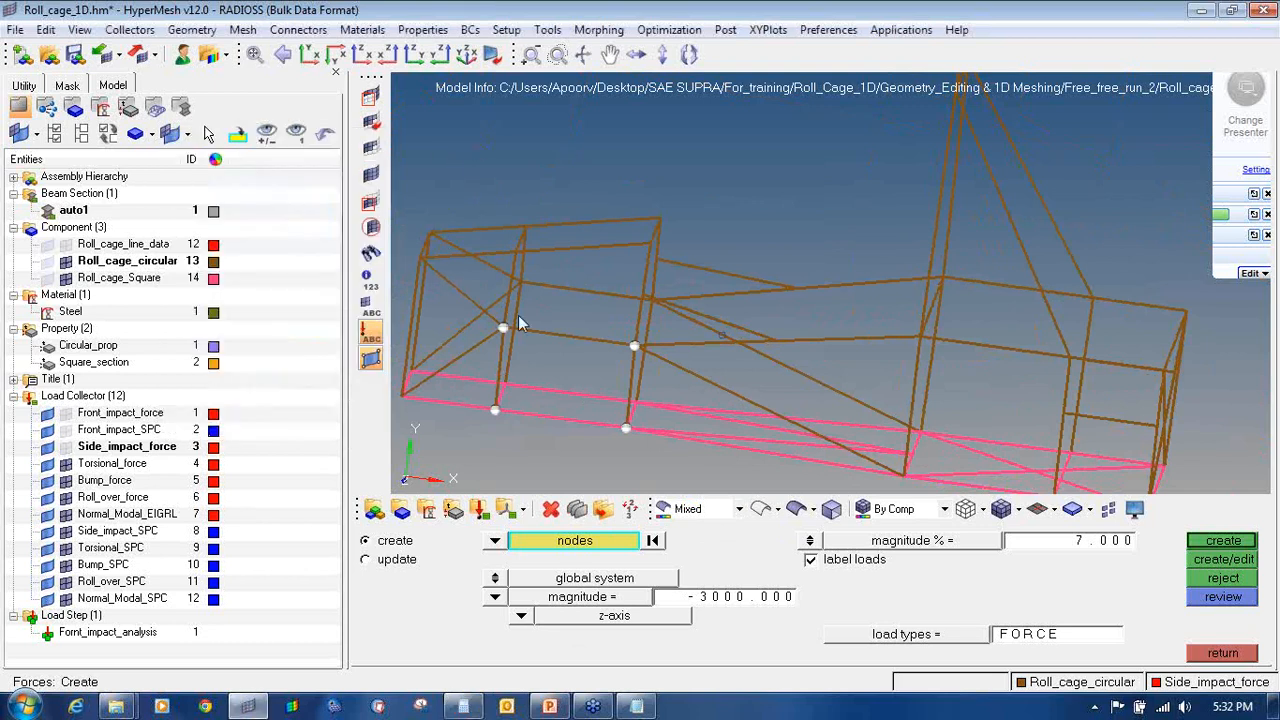
{"action": "left_click", "coordinate": [704, 600]}
{"action": "type", "text": "2"}
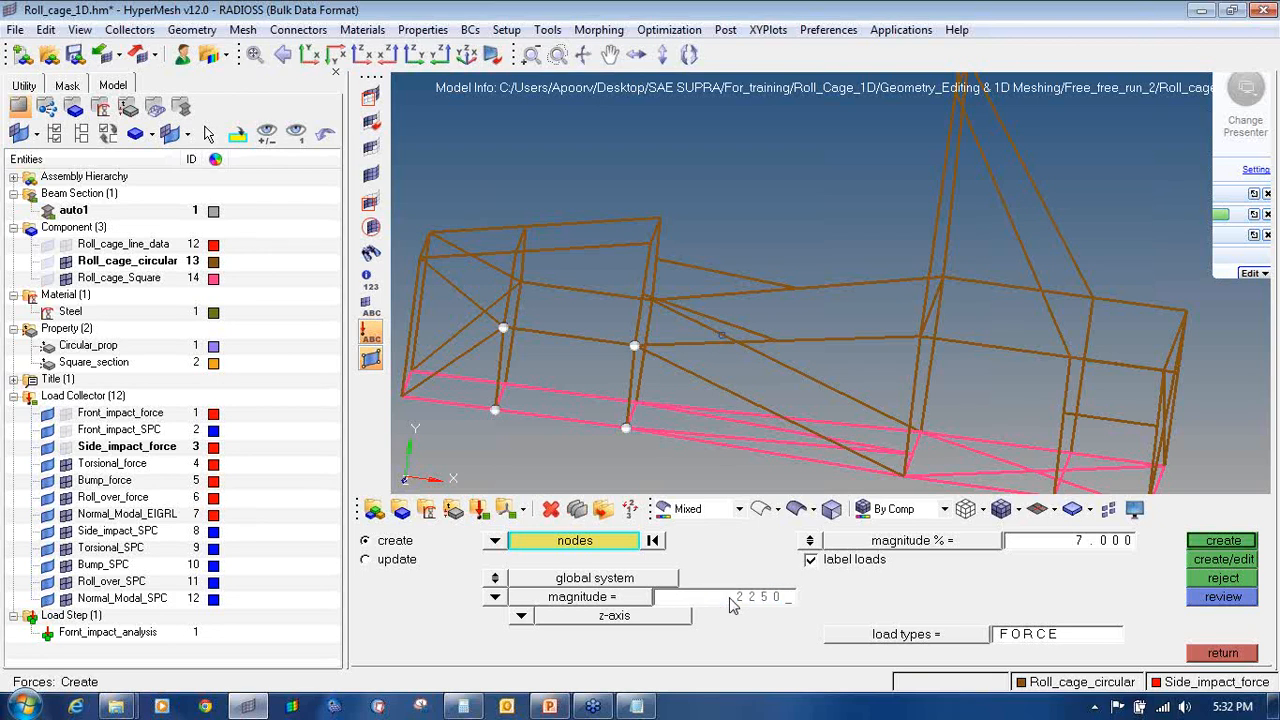
{"action": "type", "text": "250"}
{"action": "key", "text": "Return"}
{"action": "left_click", "coordinate": [521, 618]}
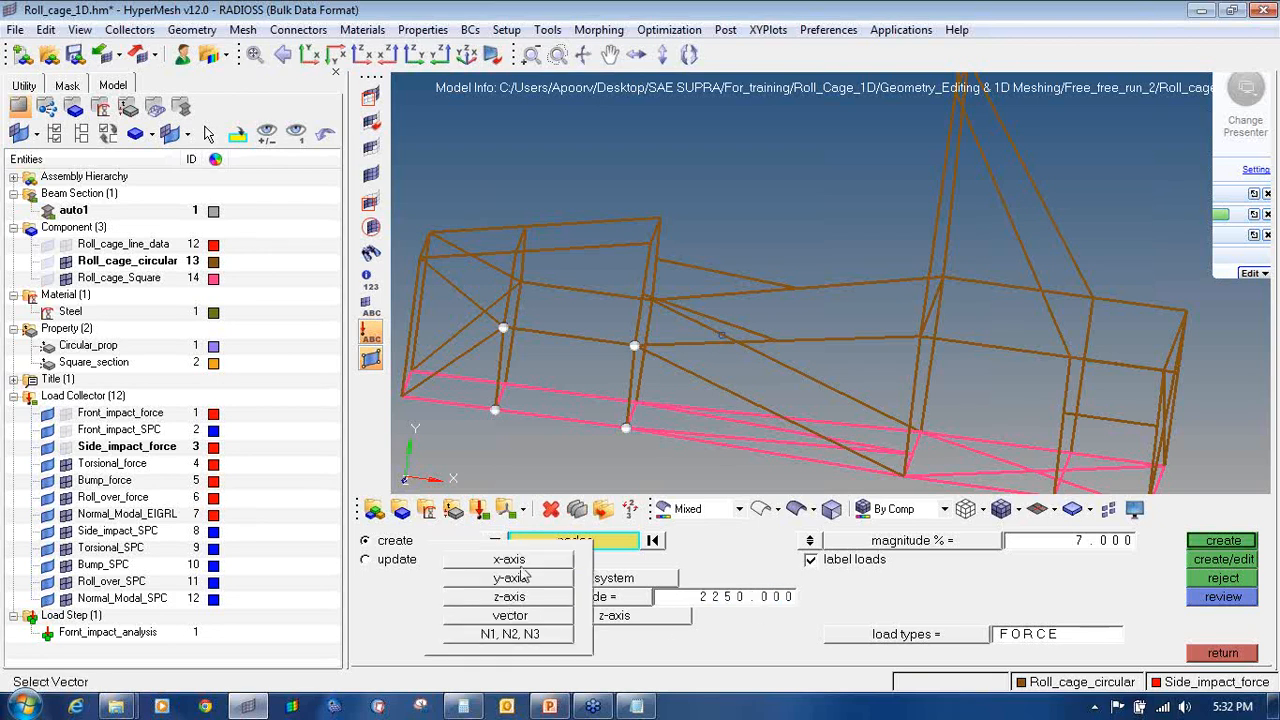
{"action": "left_click", "coordinate": [510, 578]}
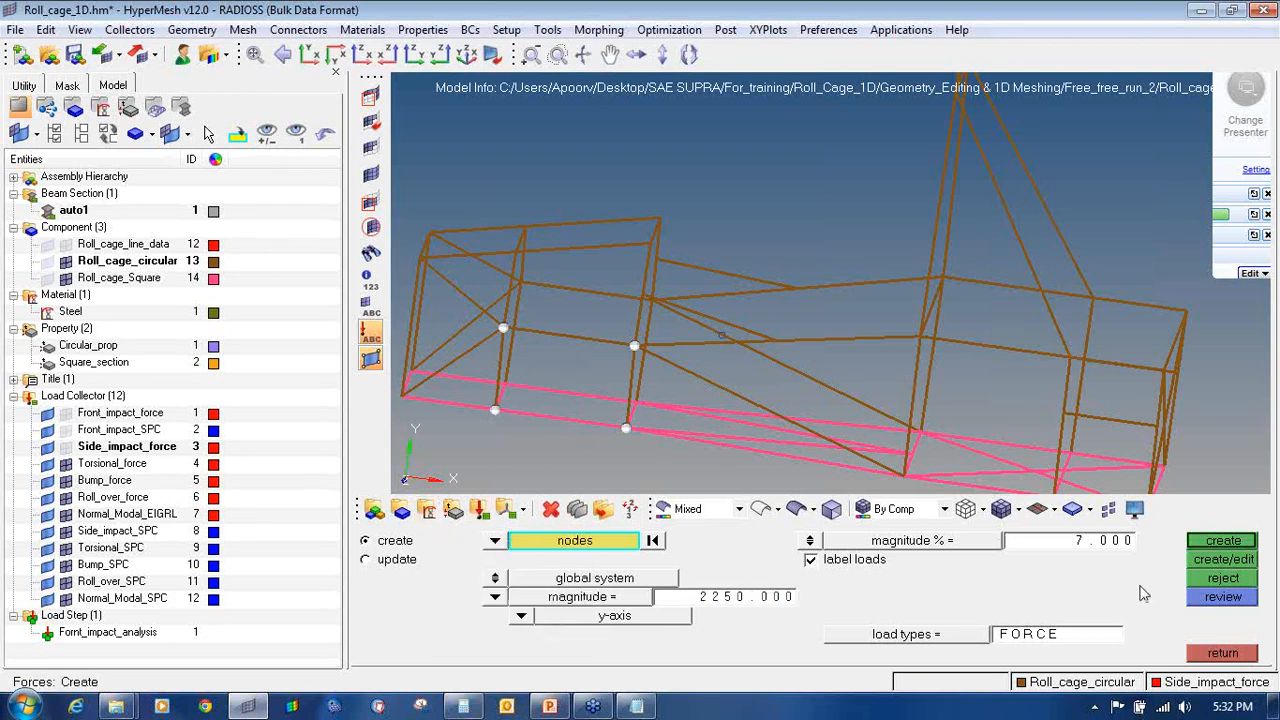
{"action": "right_click", "coordinate": [104, 468]}
{"action": "left_click", "coordinate": [162, 387]}
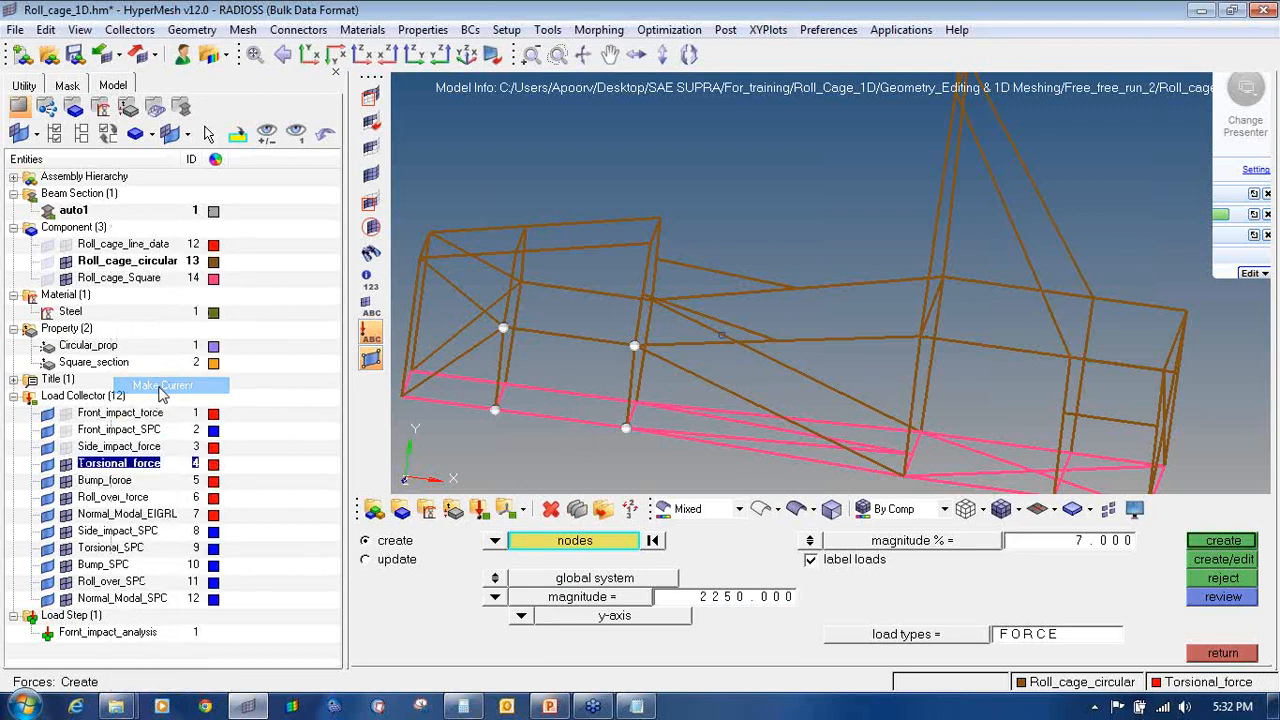
{"action": "left_click", "coordinate": [1222, 546]}
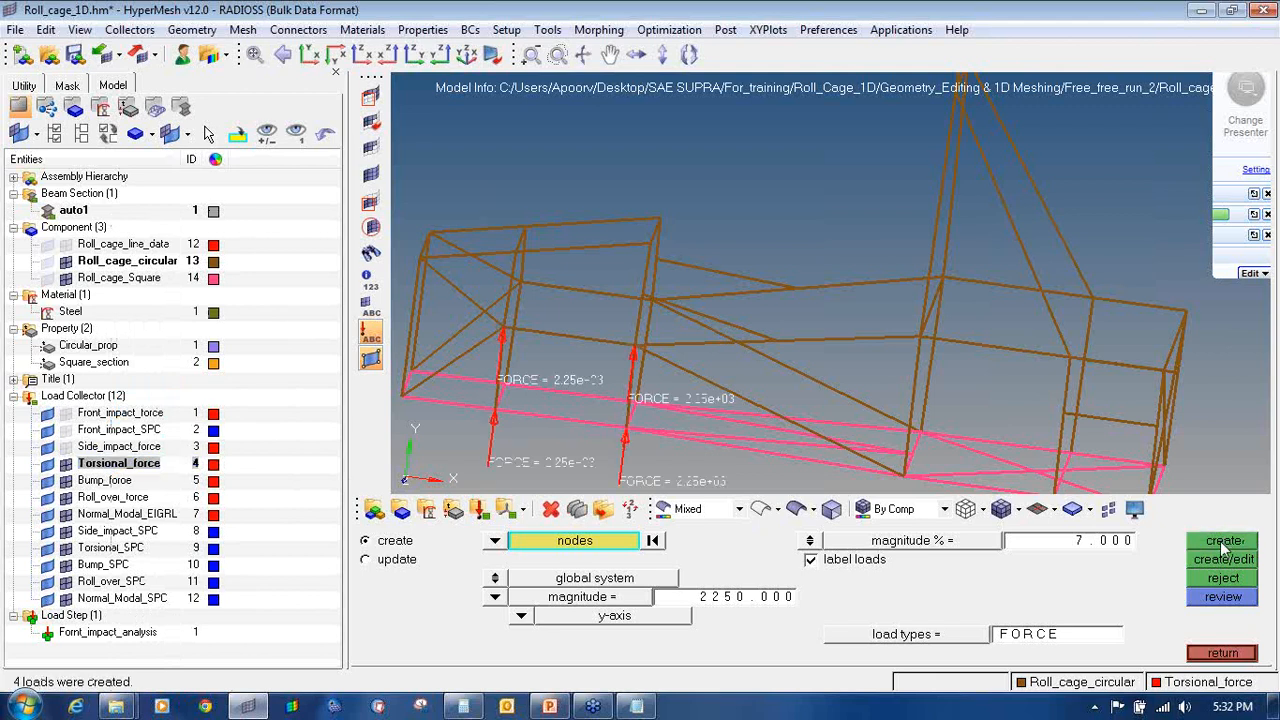
{"action": "left_click_drag", "start_coordinate": [670, 381], "coordinate": [785, 300], "text": "ctrl"}
{"action": "left_click", "coordinate": [785, 300]}
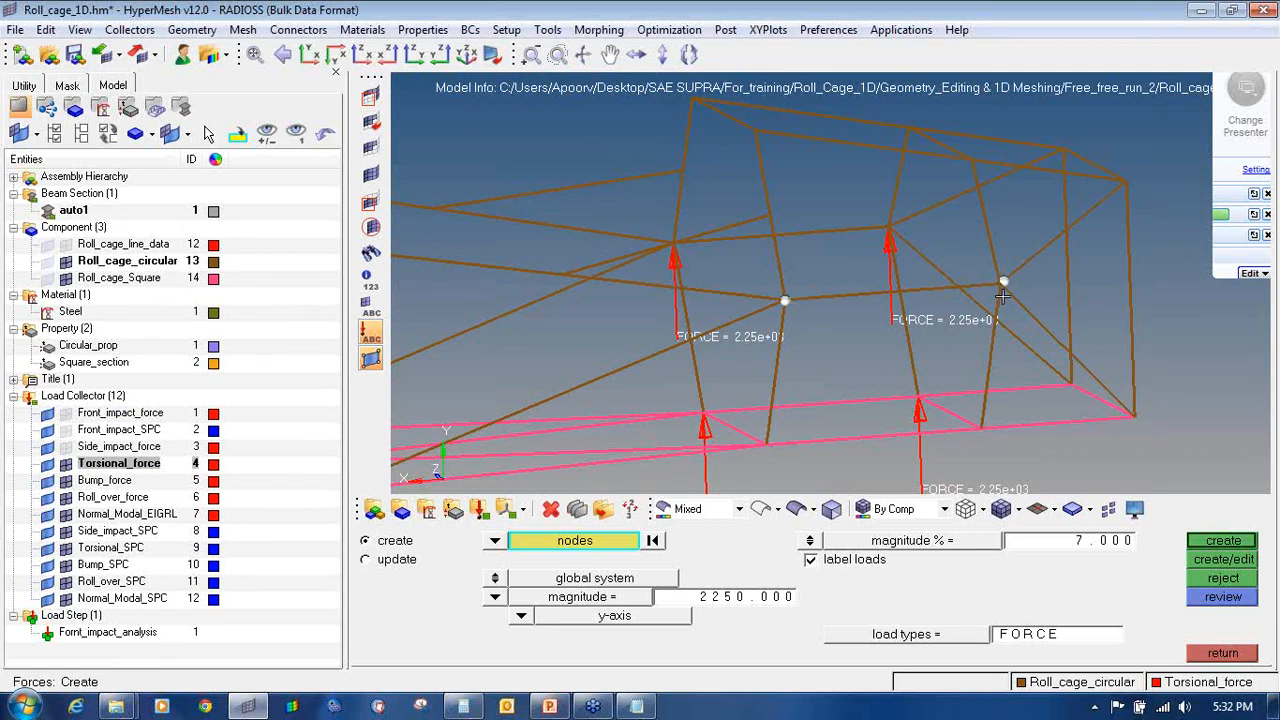
Step: Create -2250 y-axis forces at the selected cage nodes in Torsional_force
{"action": "scroll", "coordinate": [1002, 296], "scroll_direction": "up", "scroll_amount": 4}
{"action": "scroll", "coordinate": [979, 326], "scroll_direction": "down", "scroll_amount": 4}
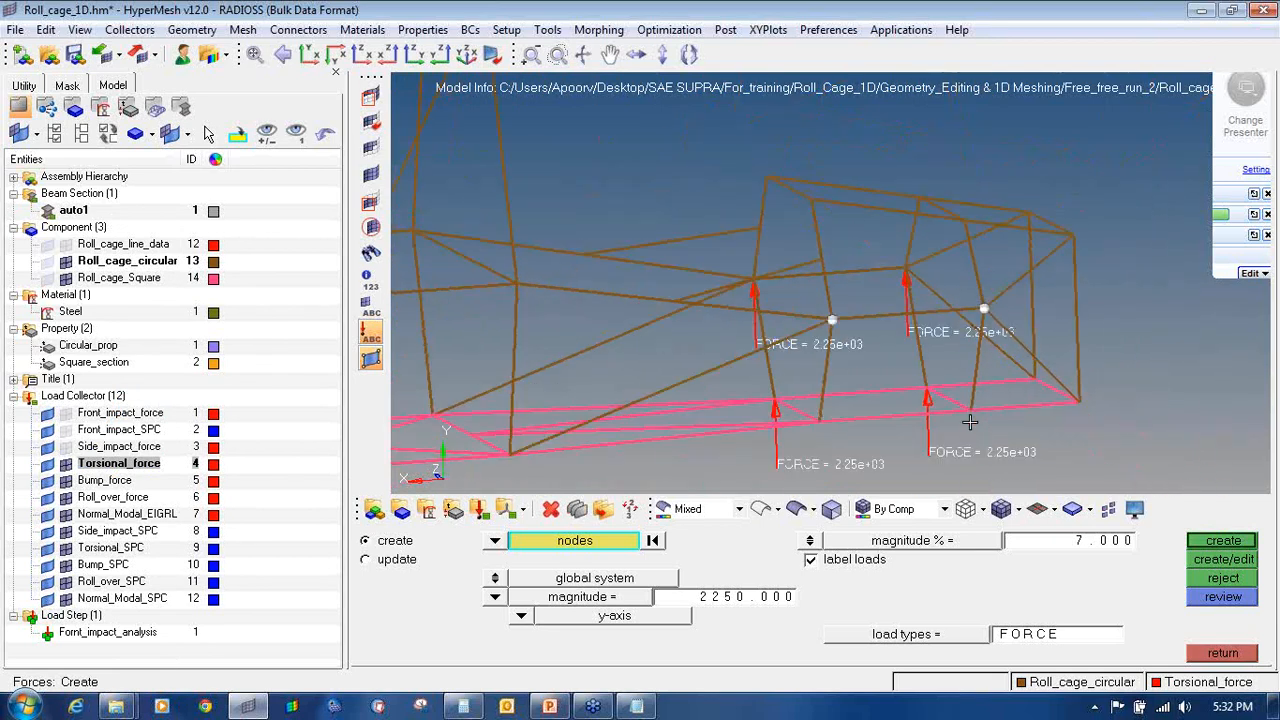
{"action": "scroll", "coordinate": [972, 395], "scroll_direction": "up", "scroll_amount": 4}
{"action": "scroll", "coordinate": [937, 394], "scroll_direction": "up", "scroll_amount": 2}
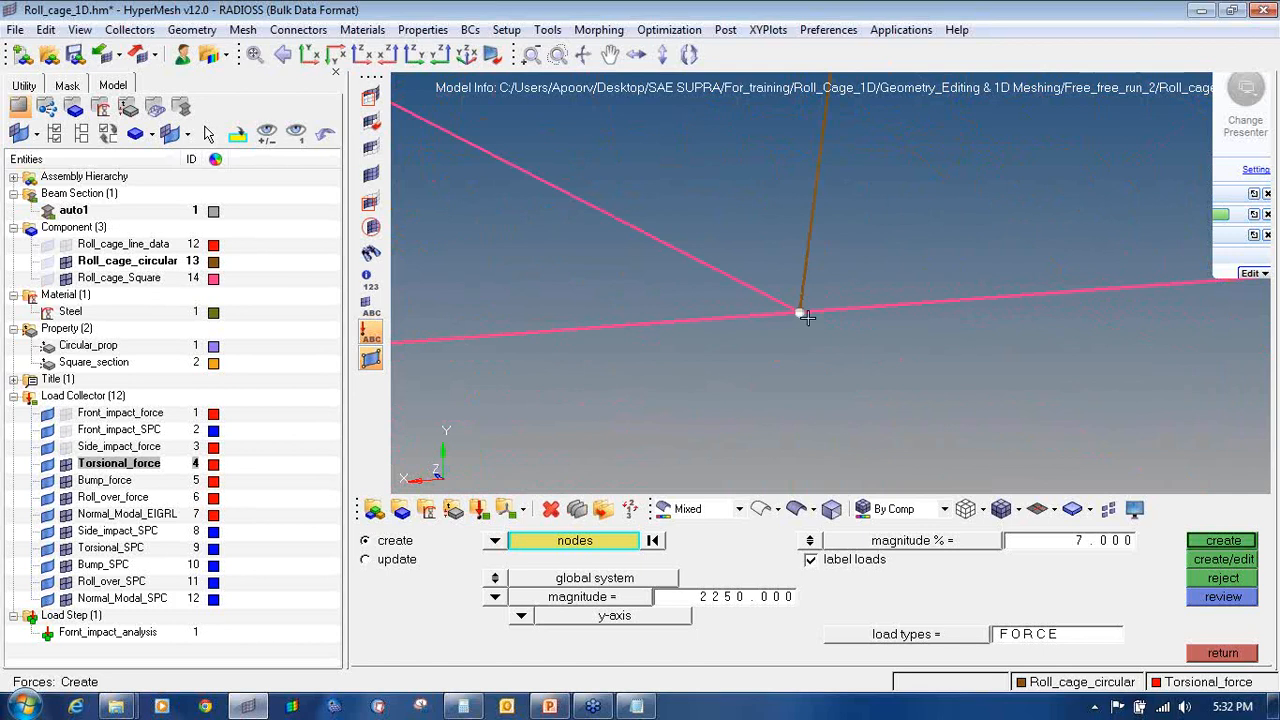
{"action": "scroll", "coordinate": [800, 320], "scroll_direction": "down", "scroll_amount": 3}
{"action": "scroll", "coordinate": [740, 350], "scroll_direction": "up", "scroll_amount": 3}
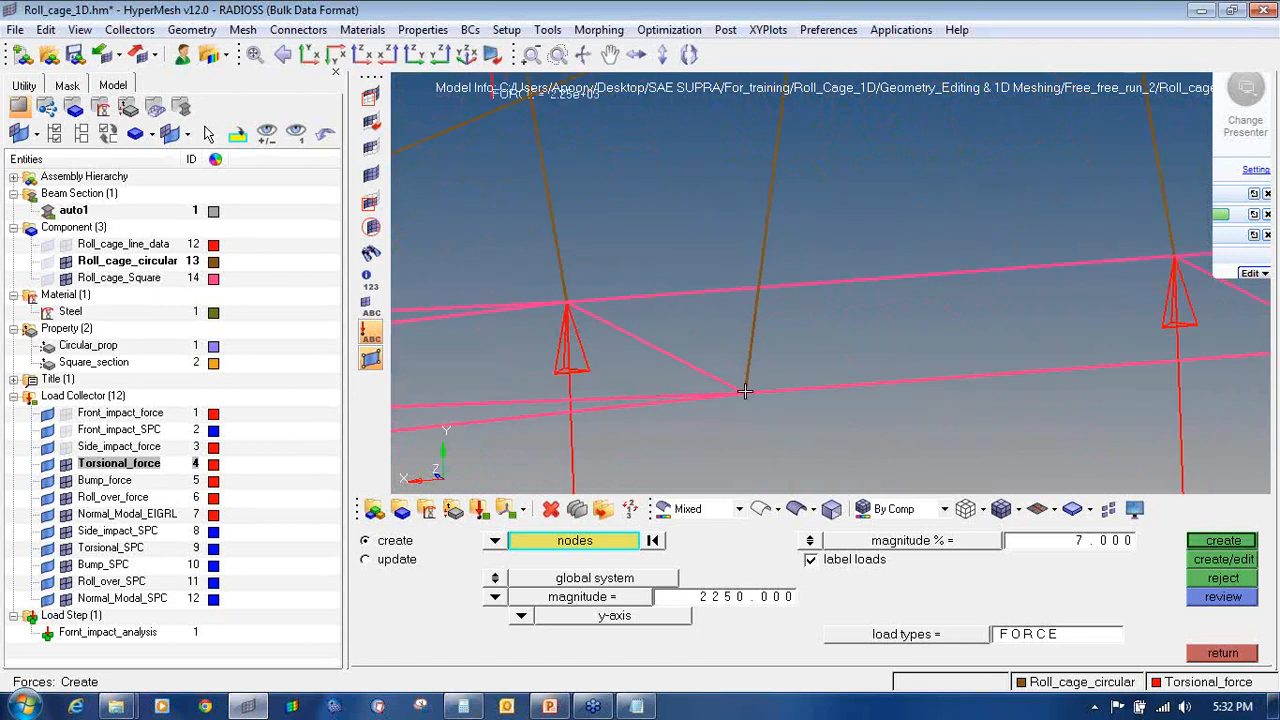
{"action": "scroll", "coordinate": [744, 392], "scroll_direction": "down", "scroll_amount": 5}
{"action": "left_click", "coordinate": [729, 597]}
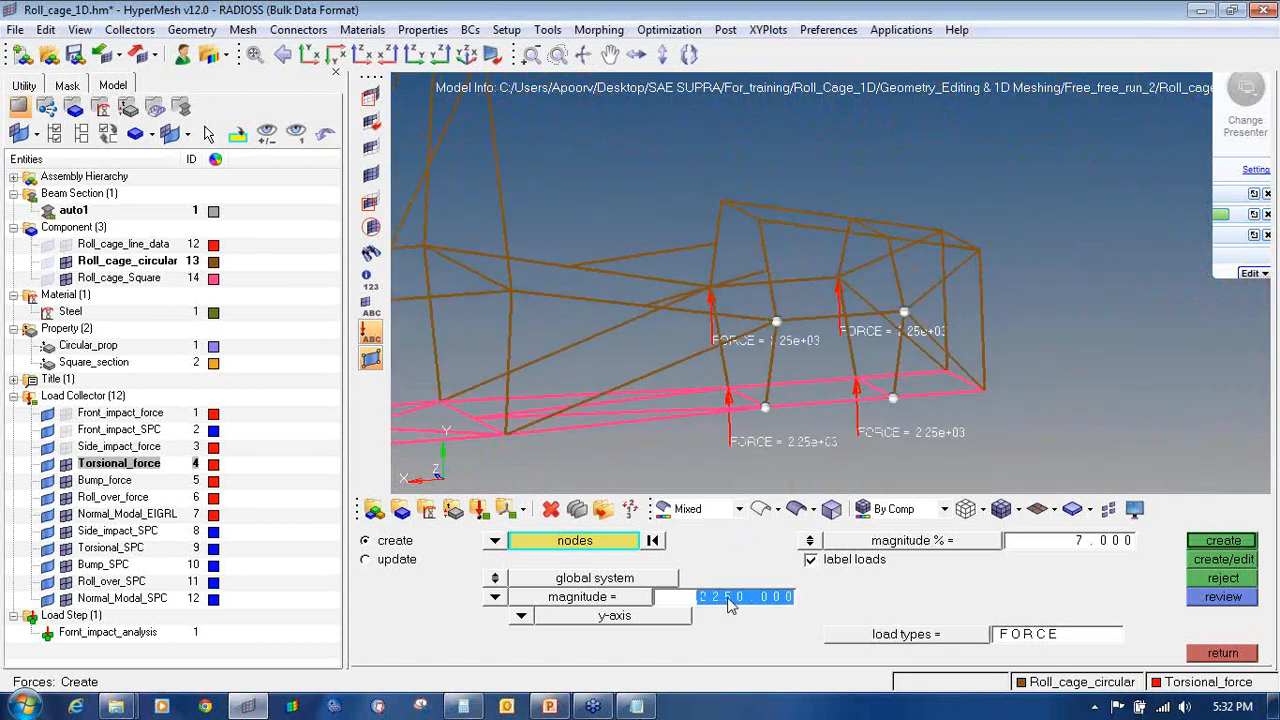
{"action": "key", "text": "Left"}
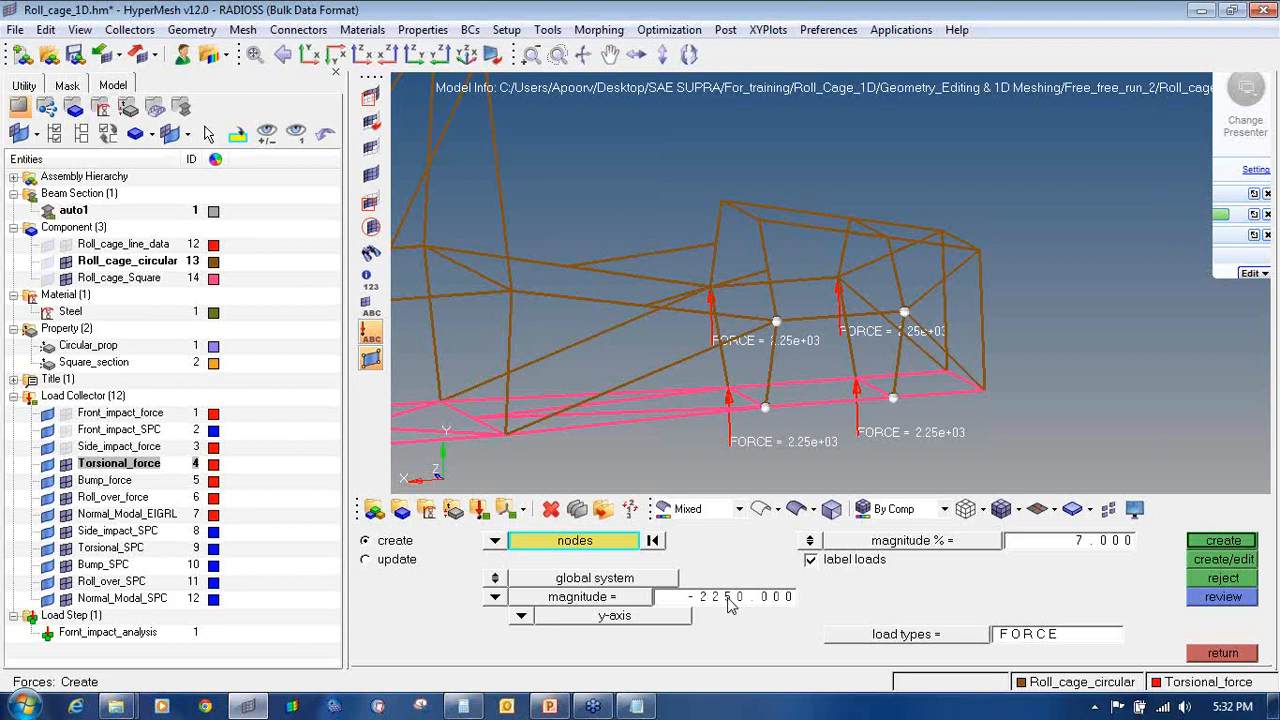
{"action": "left_click", "coordinate": [1228, 542]}
{"action": "mouse_move", "coordinate": [784, 331]}
{"action": "left_mouse_down", "text": "ctrl"}
{"action": "mouse_move", "coordinate": [1040, 358]}
{"action": "mouse_move", "coordinate": [822, 381]}
{"action": "mouse_move", "coordinate": [840, 383]}
{"action": "mouse_move", "coordinate": [791, 354]}
{"action": "left_mouse_up", "text": "ctrl"}
{"action": "left_click", "coordinate": [65, 466]}
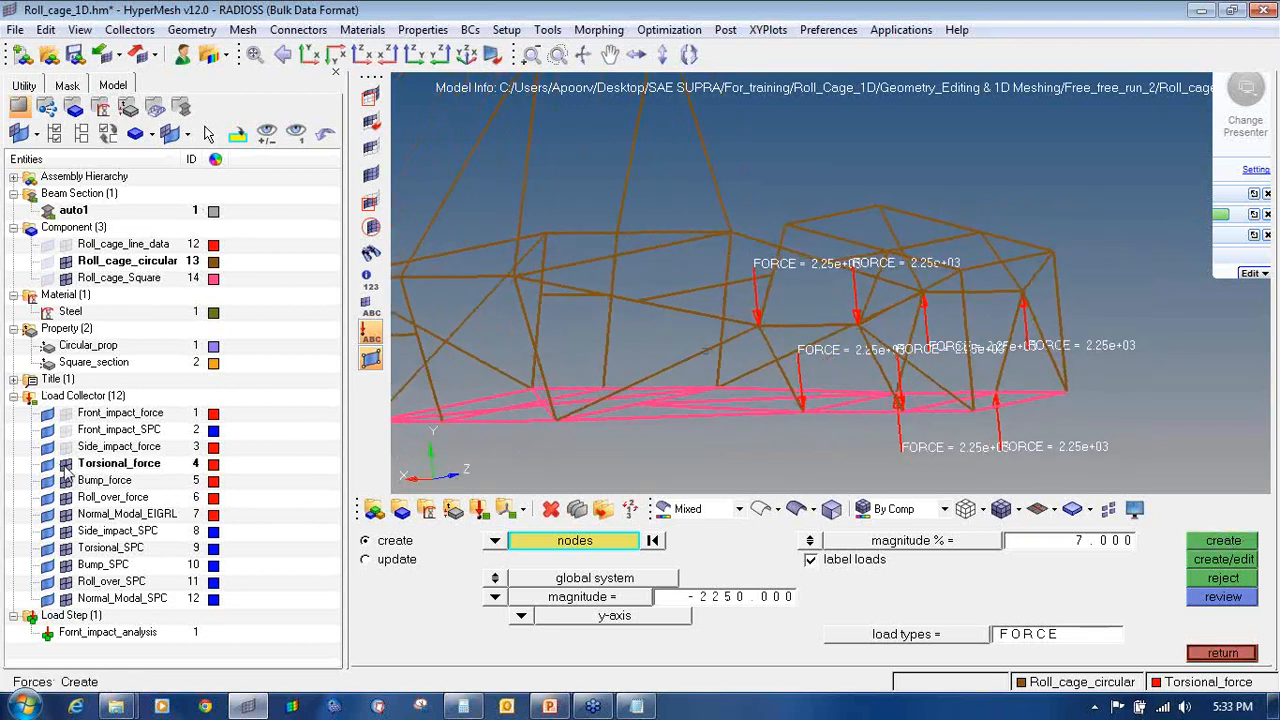
Step: Make Bump_force the current load collector and pick the roll-cage nodes for the bump load
{"action": "right_click", "coordinate": [100, 482]}
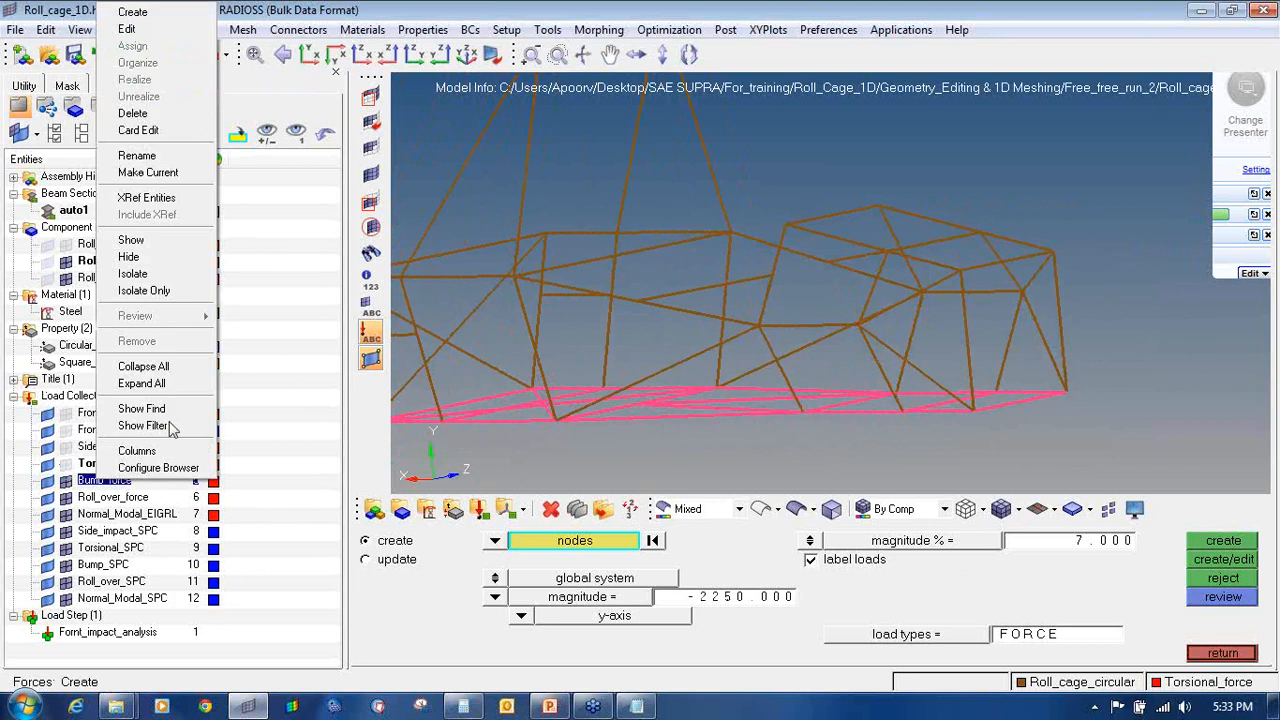
{"action": "left_click", "coordinate": [147, 173]}
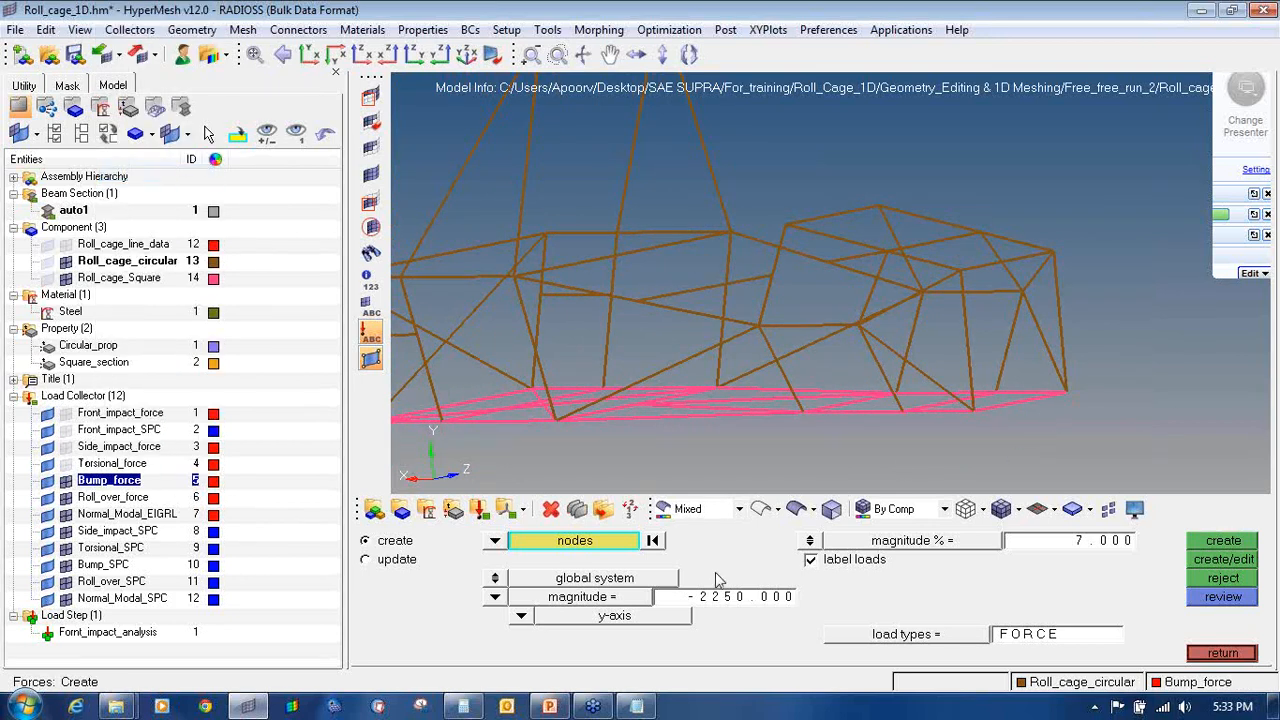
{"action": "left_click_drag", "start_coordinate": [915, 378], "coordinate": [770, 315], "text": "ctrl"}
{"action": "scroll", "coordinate": [770, 315], "scroll_direction": "up", "scroll_amount": 4, "text": "ctrl"}
{"action": "left_click", "coordinate": [782, 325]}
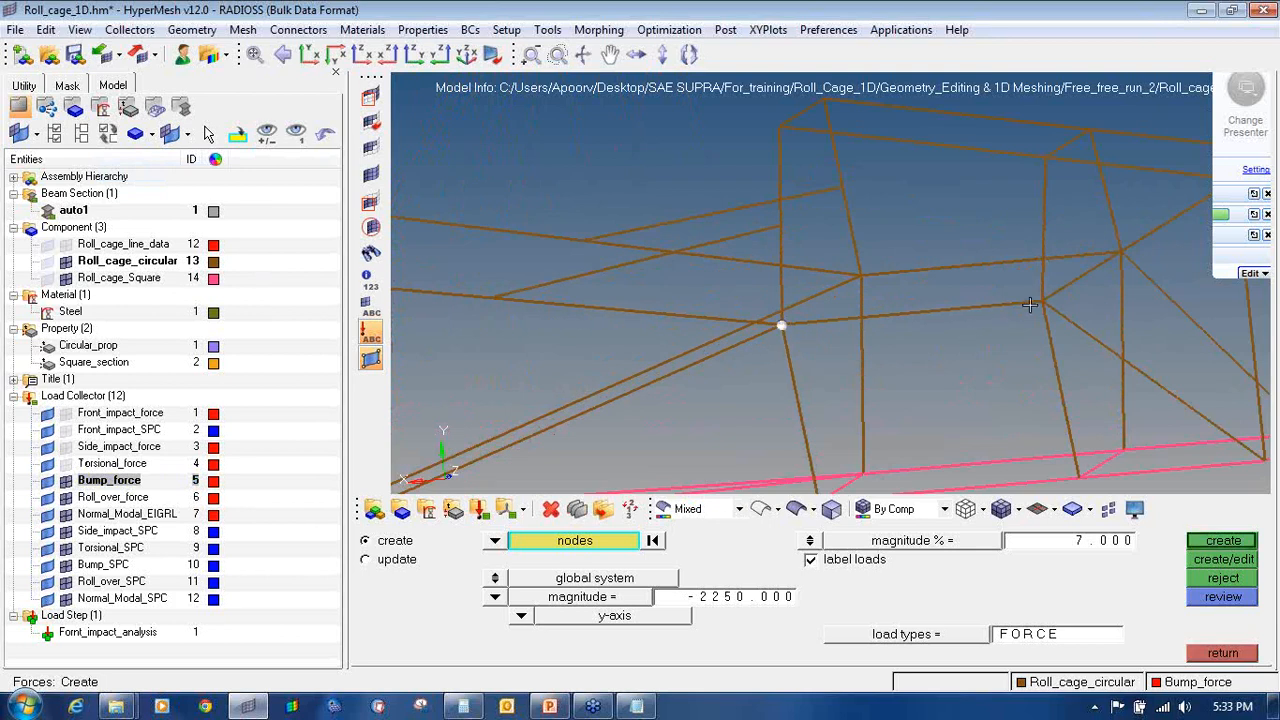
{"action": "right_click_drag", "start_coordinate": [828, 411], "coordinate": [846, 333], "text": "ctrl"}
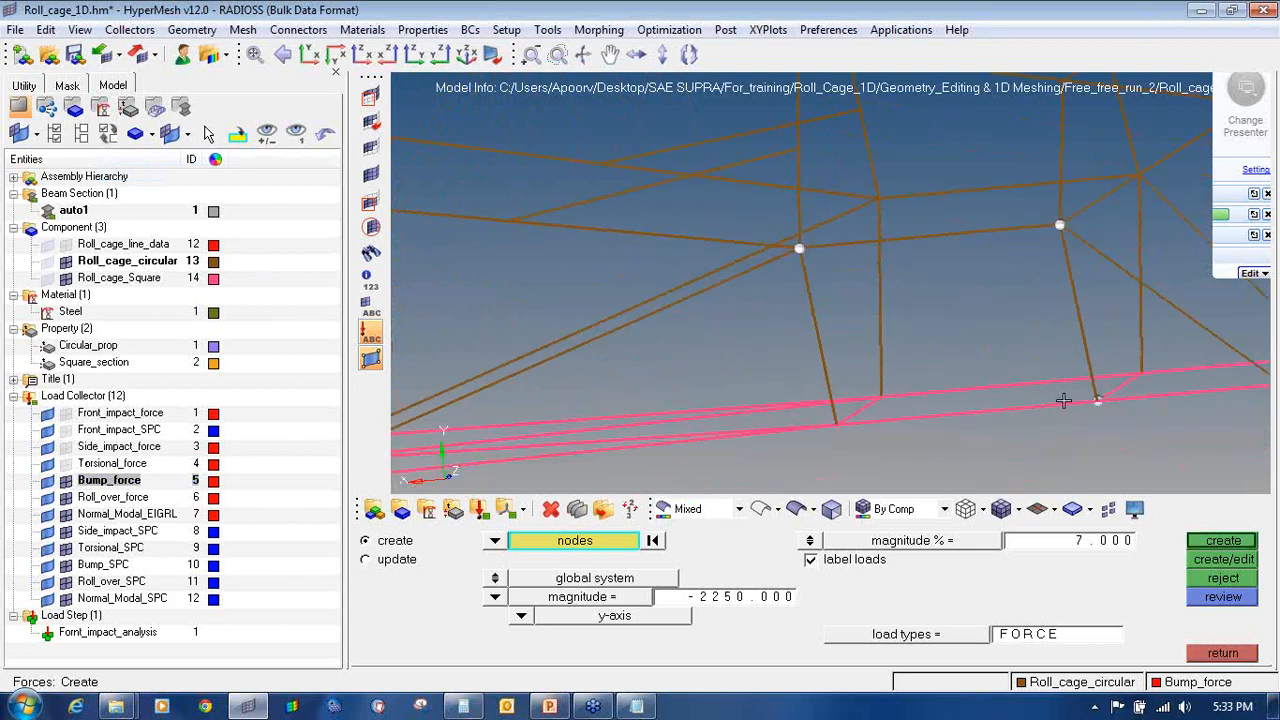
{"action": "scroll", "coordinate": [1098, 400], "scroll_direction": "up", "scroll_amount": 3, "text": "ctrl"}
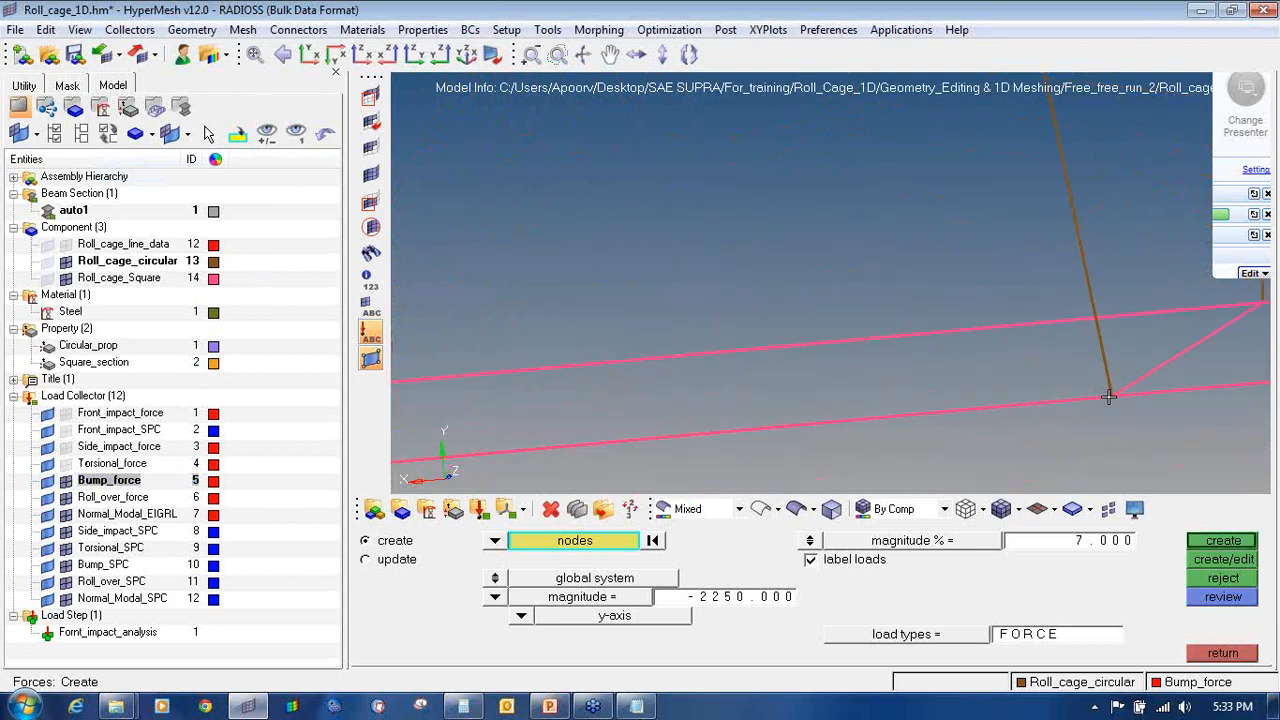
{"action": "scroll", "coordinate": [911, 404], "scroll_direction": "down", "scroll_amount": 3, "text": "ctrl"}
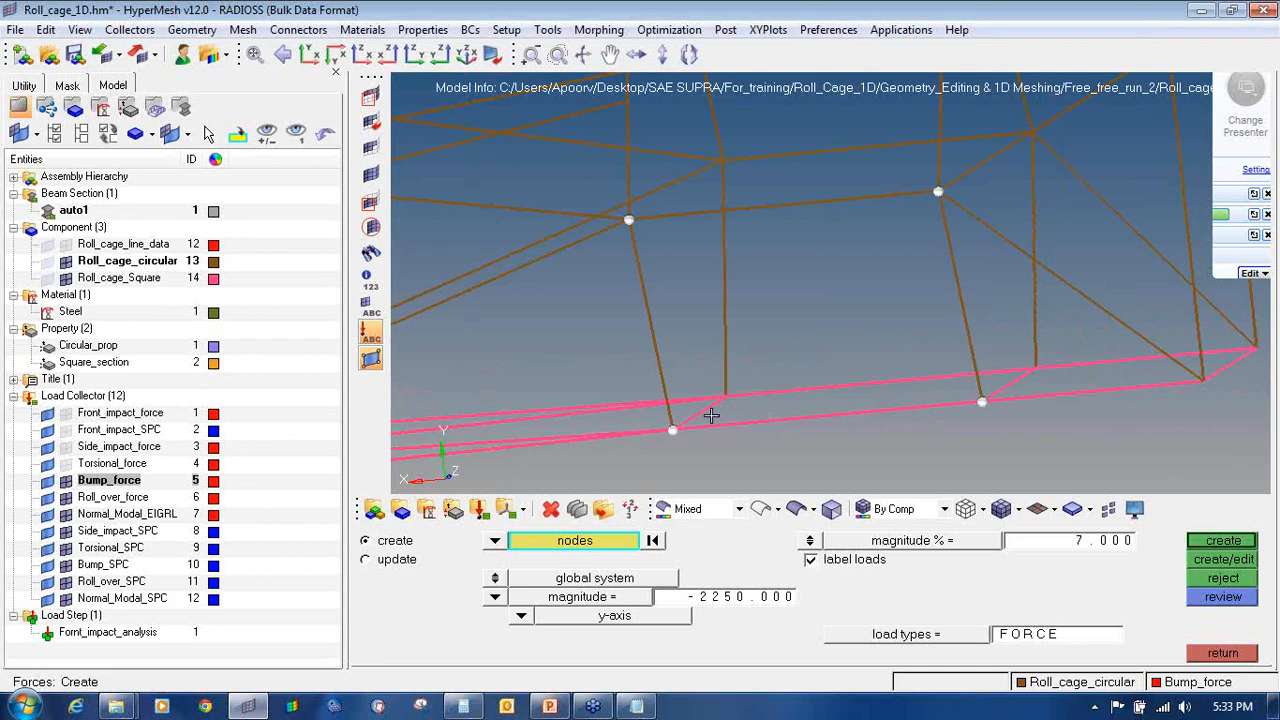
{"action": "scroll", "coordinate": [711, 415], "scroll_direction": "down", "scroll_amount": 3, "text": "ctrl"}
{"action": "left_click_drag", "start_coordinate": [822, 384], "coordinate": [849, 389], "text": "ctrl"}
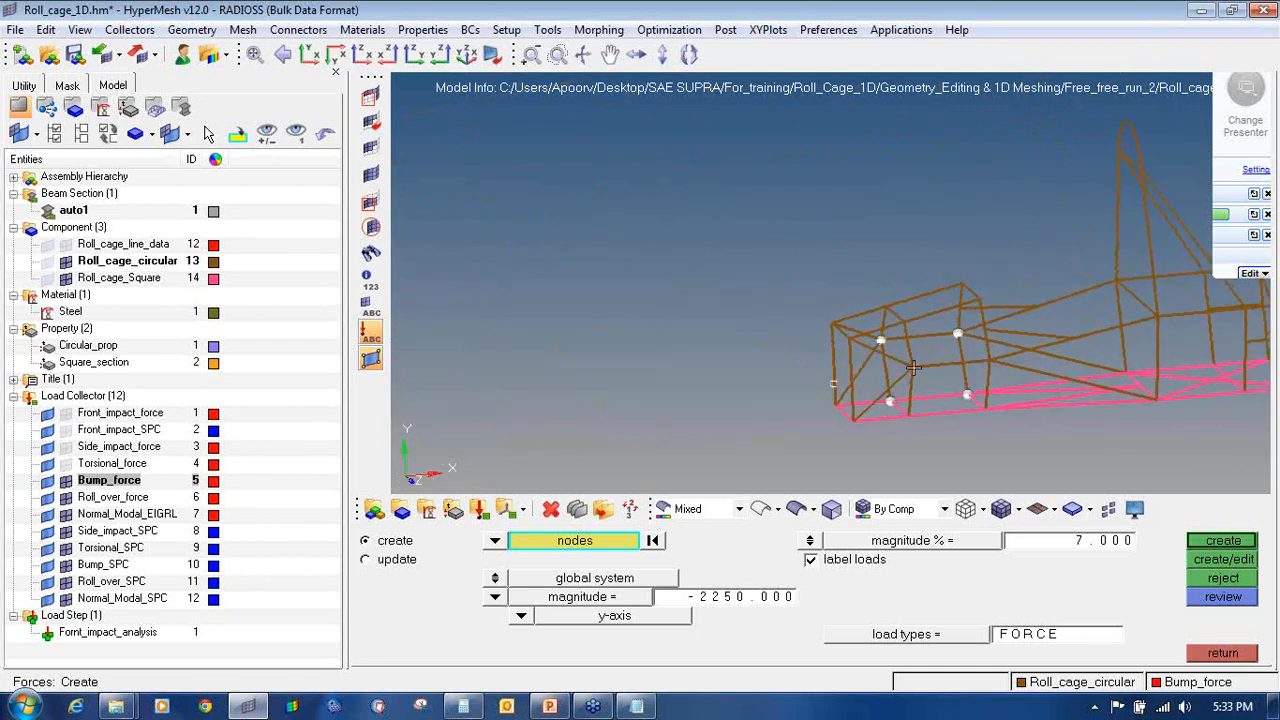
{"action": "scroll", "coordinate": [913, 368], "scroll_direction": "up", "scroll_amount": 3, "text": "ctrl"}
{"action": "right_click_drag", "start_coordinate": [1165, 411], "coordinate": [987, 346], "text": "ctrl"}
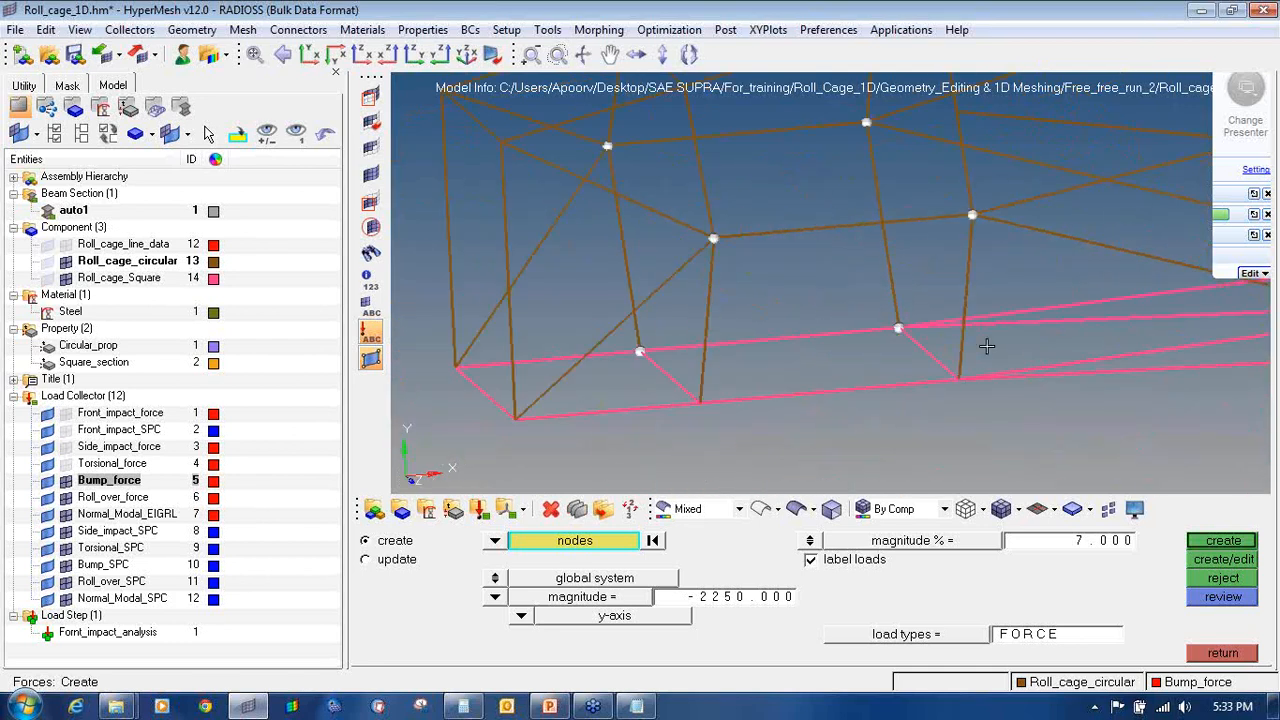
{"action": "left_click", "coordinate": [955, 382]}
{"action": "scroll", "coordinate": [700, 404], "scroll_direction": "down", "scroll_amount": 2, "text": "ctrl"}
Step: Compute the per-node bump force as 9000 / 8 = 1125 in the Calculator
{"action": "left_click", "coordinate": [463, 706]}
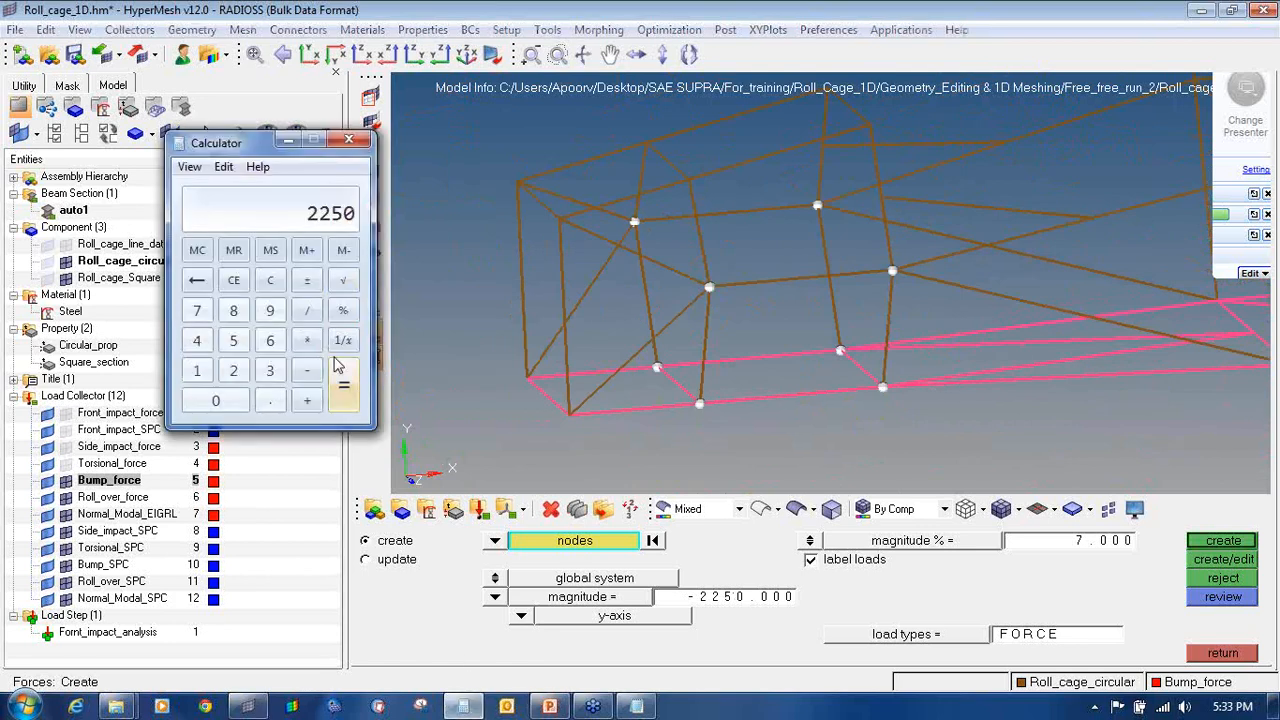
{"action": "left_click", "coordinate": [272, 281]}
{"action": "left_click", "coordinate": [270, 311]}
{"action": "left_click", "coordinate": [228, 401]}
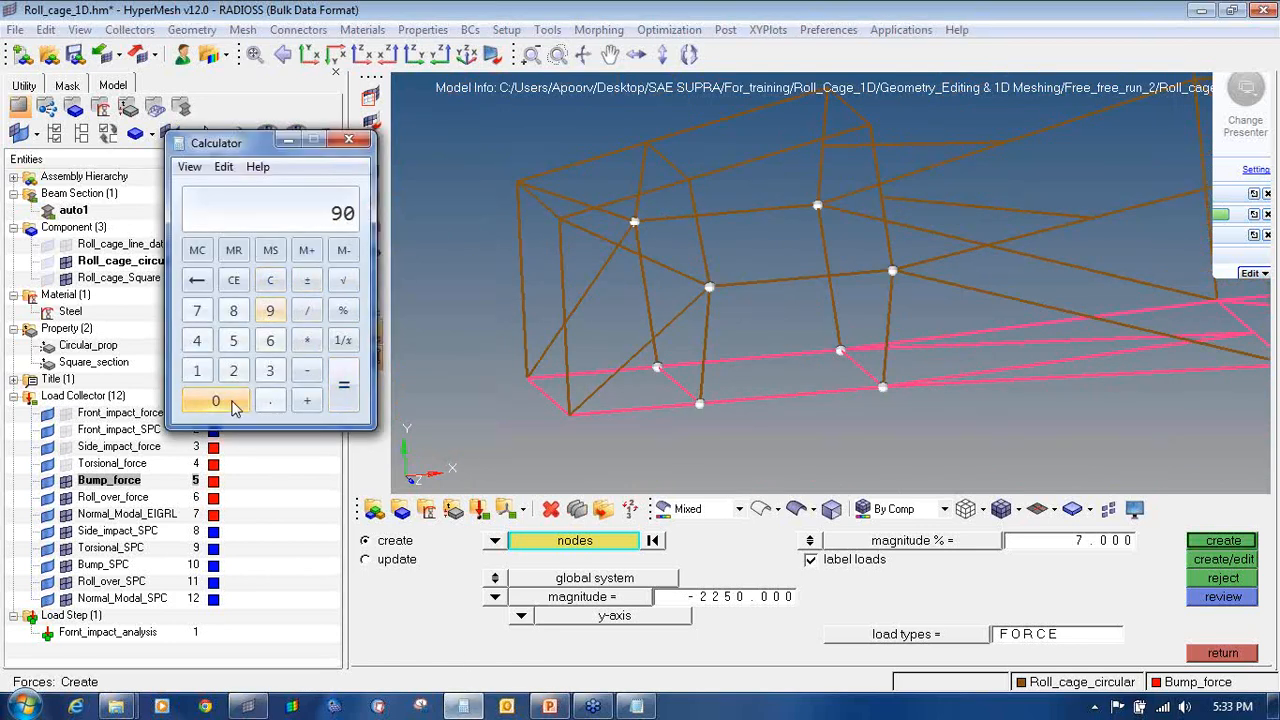
{"action": "left_click", "coordinate": [228, 401]}
{"action": "left_click", "coordinate": [228, 401]}
{"action": "left_click", "coordinate": [309, 313]}
{"action": "left_click", "coordinate": [233, 311]}
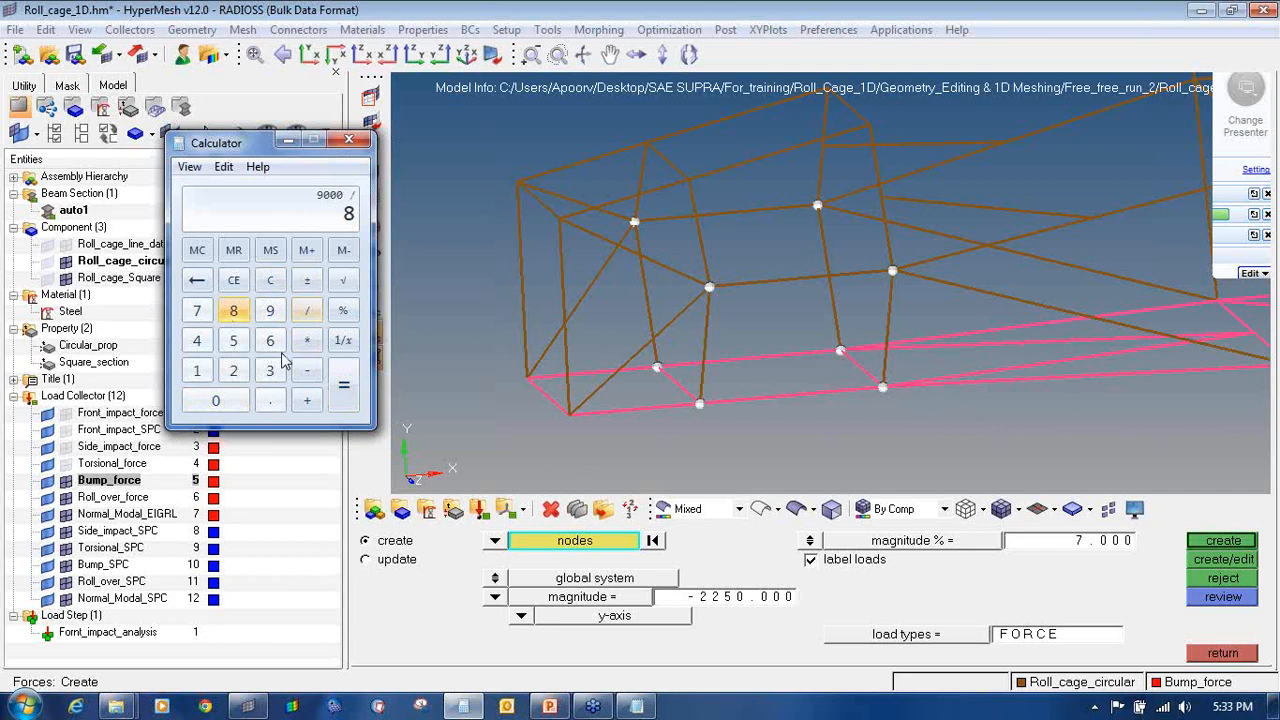
{"action": "left_click", "coordinate": [343, 386]}
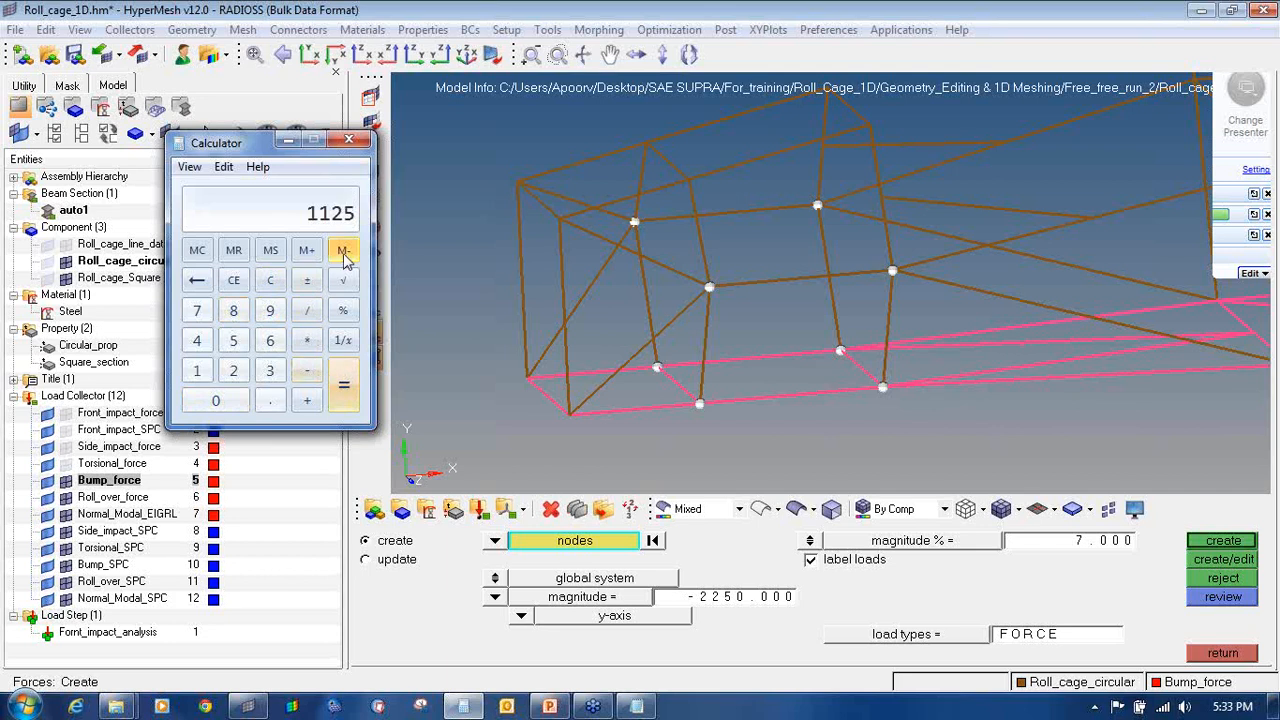
Step: Set the force magnitude to 1125 and create the eight bump forces on the selected nodes
{"action": "left_click", "coordinate": [728, 613]}
{"action": "left_click", "coordinate": [728, 600]}
{"action": "type", "text": "1125"}
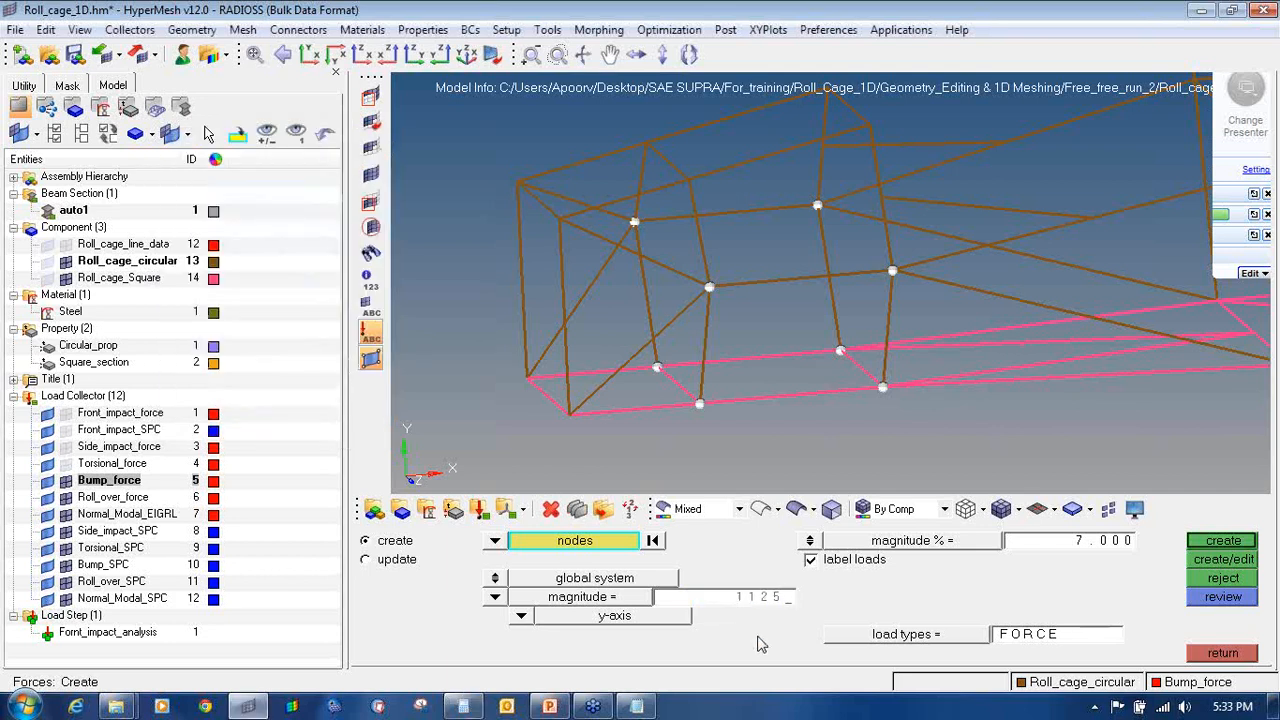
{"action": "key", "text": "Return"}
{"action": "left_click", "coordinate": [1224, 540]}
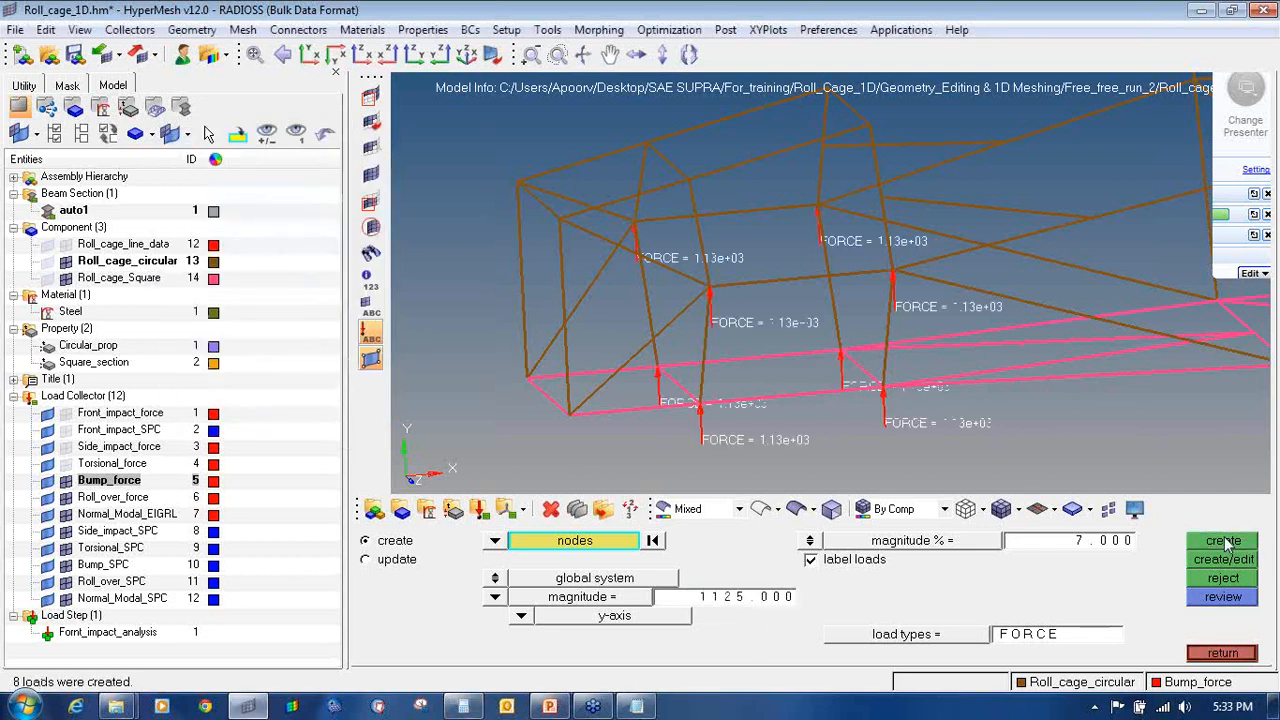
{"action": "left_click_drag", "start_coordinate": [714, 262], "coordinate": [753, 281], "text": "ctrl"}
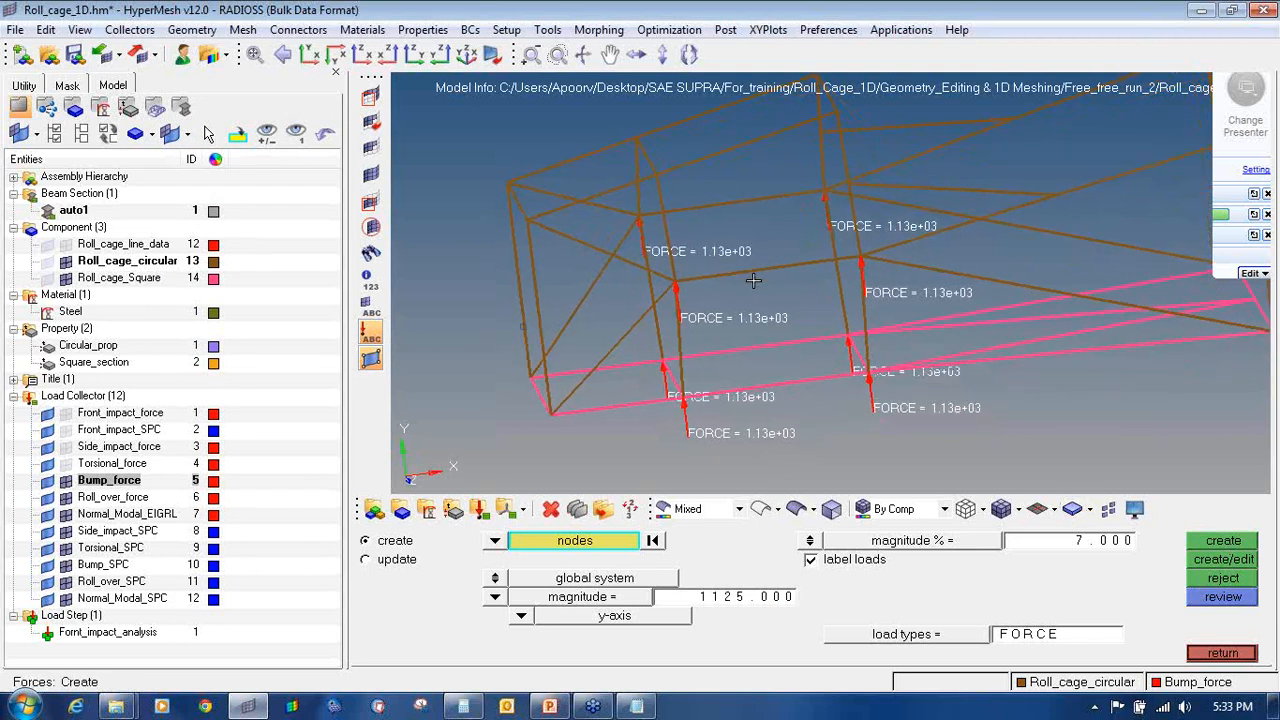
Step: Hide the Bump_force loads and zoom out to show the whole roll cage
{"action": "left_click", "coordinate": [67, 481]}
{"action": "left_click_drag", "start_coordinate": [771, 286], "coordinate": [726, 235], "text": "ctrl"}
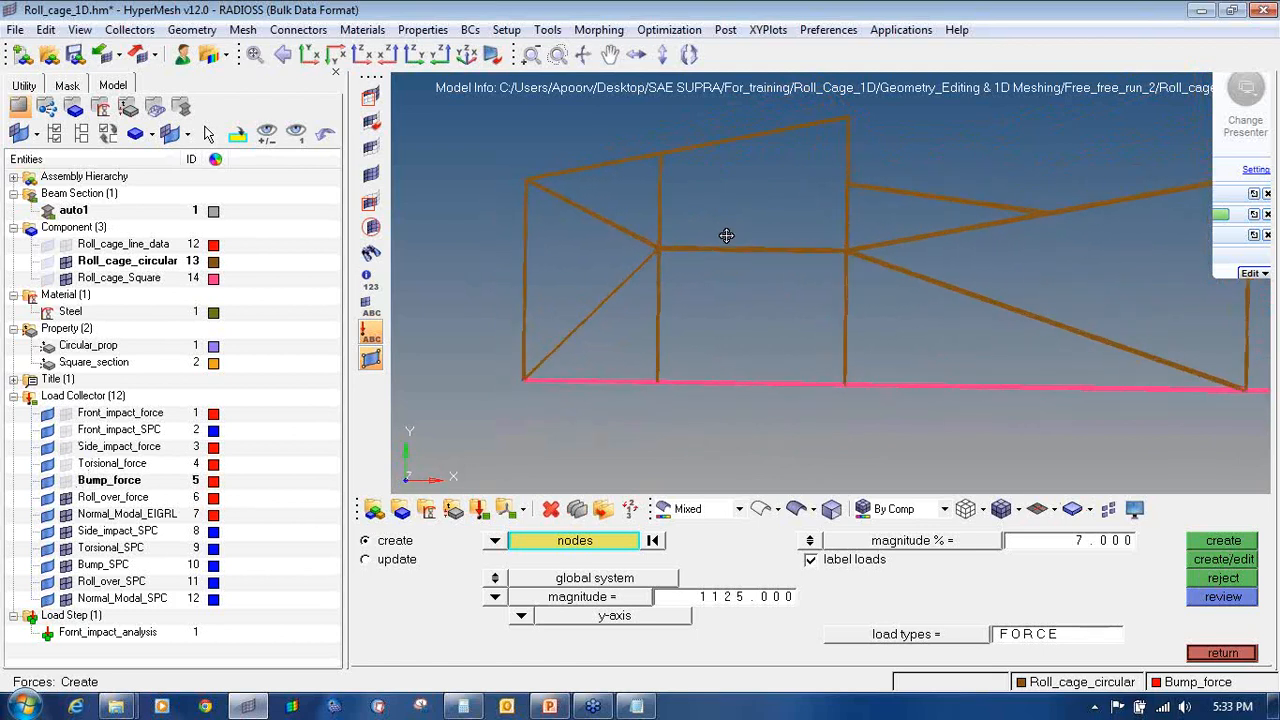
{"action": "scroll", "coordinate": [726, 235], "scroll_direction": "down", "scroll_amount": 2, "text": "ctrl"}
{"action": "right_click_drag", "start_coordinate": [723, 233], "coordinate": [643, 288], "text": "ctrl"}
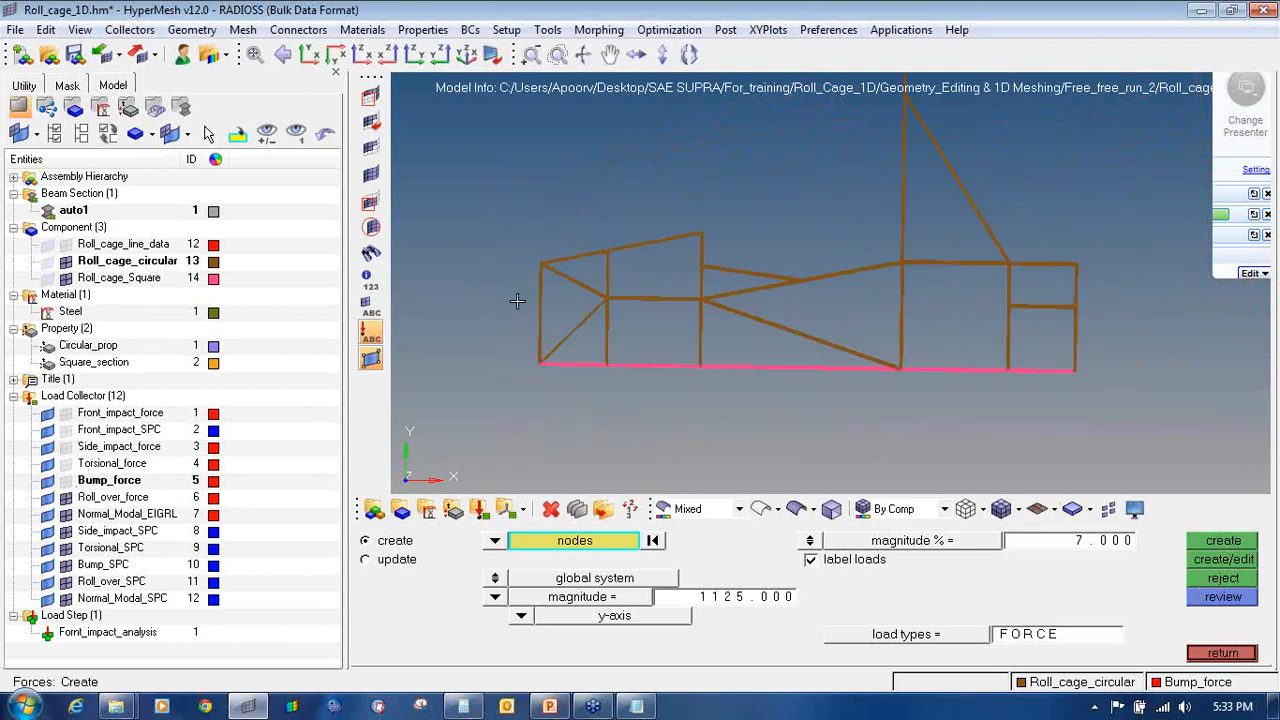
Step: Draw a red freehand arrow pointing at the front of the frame
{"action": "left_click", "coordinate": [1268, 229]}
{"action": "left_click", "coordinate": [1188, 256]}
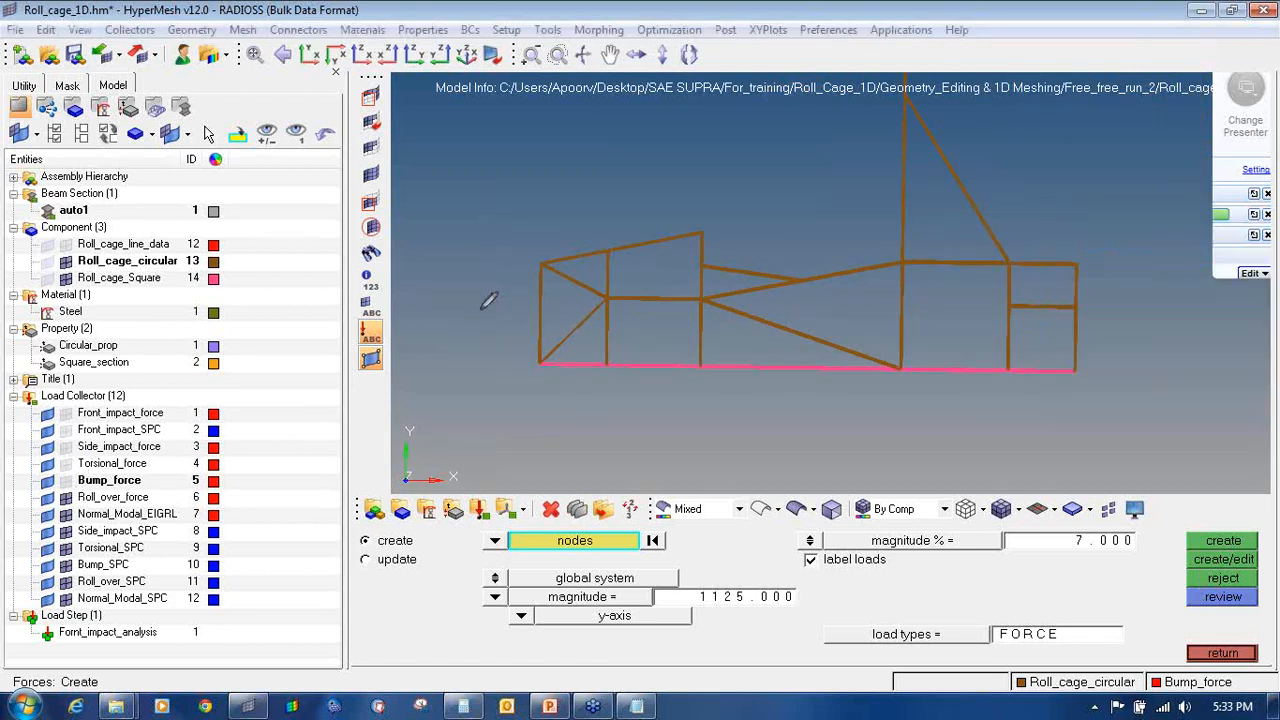
{"action": "mouse_move", "coordinate": [479, 310]}
{"action": "left_mouse_down"}
{"action": "mouse_move", "coordinate": [535, 268]}
{"action": "mouse_move", "coordinate": [527, 289]}
{"action": "left_mouse_up"}
{"action": "left_click", "coordinate": [1264, 223]}
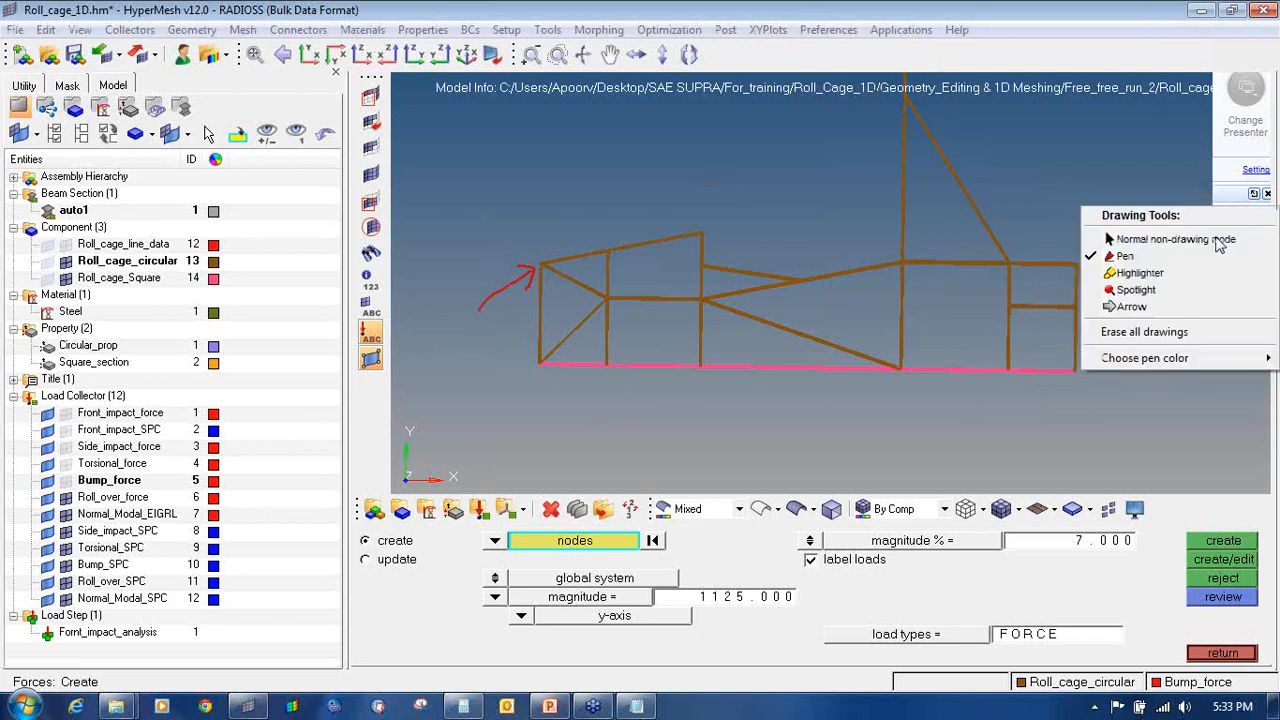
{"action": "left_click", "coordinate": [1217, 239]}
{"action": "mouse_move", "coordinate": [1148, 173]}
{"action": "right_mouse_down", "text": "ctrl"}
{"action": "mouse_move", "coordinate": [1144, 261]}
{"action": "mouse_move", "coordinate": [955, 243]}
{"action": "mouse_move", "coordinate": [796, 192]}
{"action": "mouse_move", "coordinate": [798, 222]}
{"action": "mouse_move", "coordinate": [790, 212]}
{"action": "right_mouse_up", "text": "ctrl"}
{"action": "scroll", "coordinate": [1144, 261], "scroll_direction": "down", "scroll_amount": 5, "text": "ctrl"}
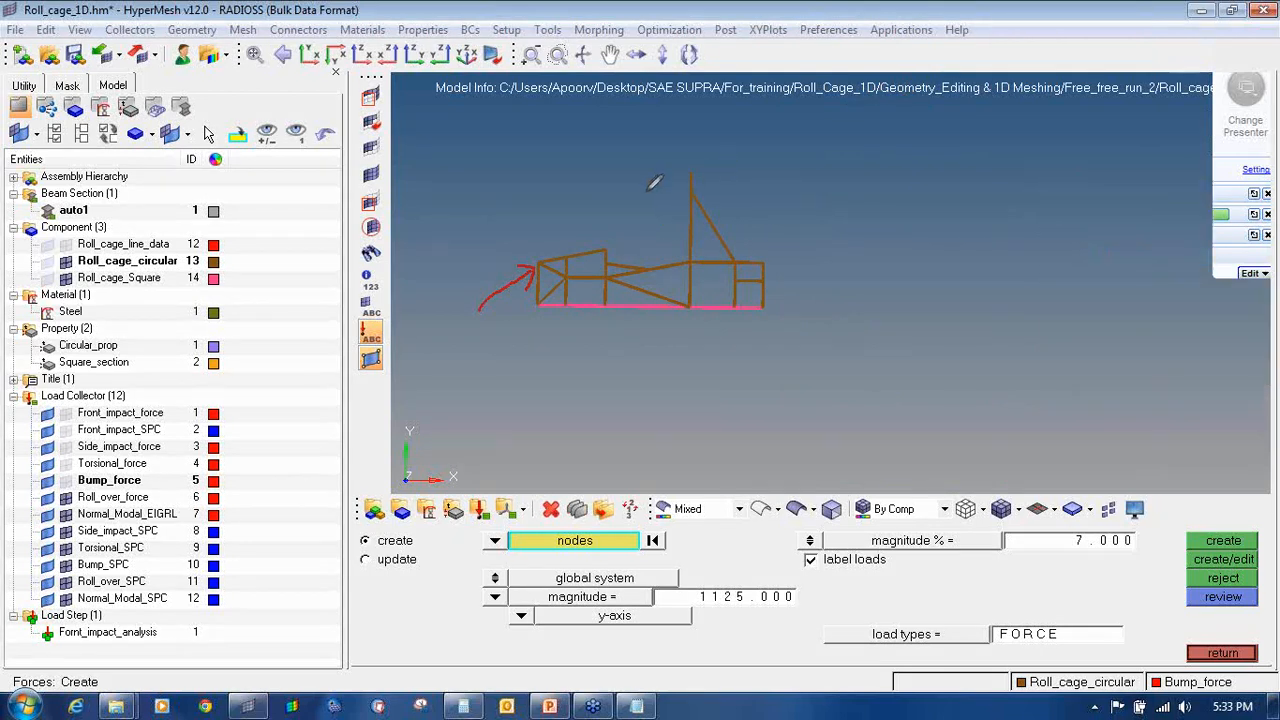
Step: Sketch an arrow to the vertical post top, plus labelled vertical and horizontal axis lines beside the cage
{"action": "left_click_drag", "start_coordinate": [646, 192], "coordinate": [687, 169]}
{"action": "mouse_move", "coordinate": [470, 241]}
{"action": "left_mouse_down"}
{"action": "mouse_move", "coordinate": [471, 300]}
{"action": "mouse_move", "coordinate": [545, 313]}
{"action": "mouse_move", "coordinate": [528, 329]}
{"action": "mouse_move", "coordinate": [591, 353]}
{"action": "mouse_move", "coordinate": [559, 357]}
{"action": "left_mouse_up"}
{"action": "mouse_move", "coordinate": [462, 256]}
{"action": "left_mouse_down"}
{"action": "mouse_move", "coordinate": [471, 240]}
{"action": "mouse_move", "coordinate": [482, 256]}
{"action": "left_mouse_up"}
{"action": "mouse_move", "coordinate": [450, 202]}
{"action": "left_mouse_down"}
{"action": "mouse_move", "coordinate": [486, 211]}
{"action": "mouse_move", "coordinate": [485, 182]}
{"action": "left_mouse_up"}
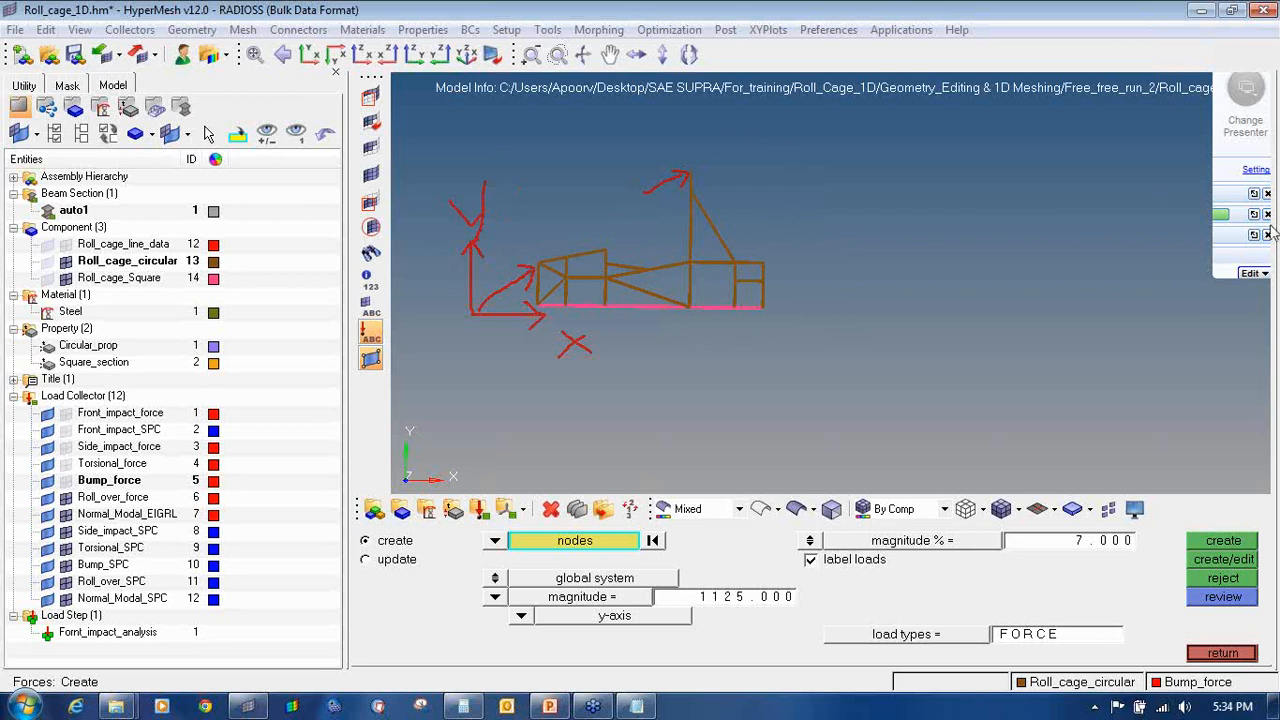
{"action": "left_click", "coordinate": [1212, 240]}
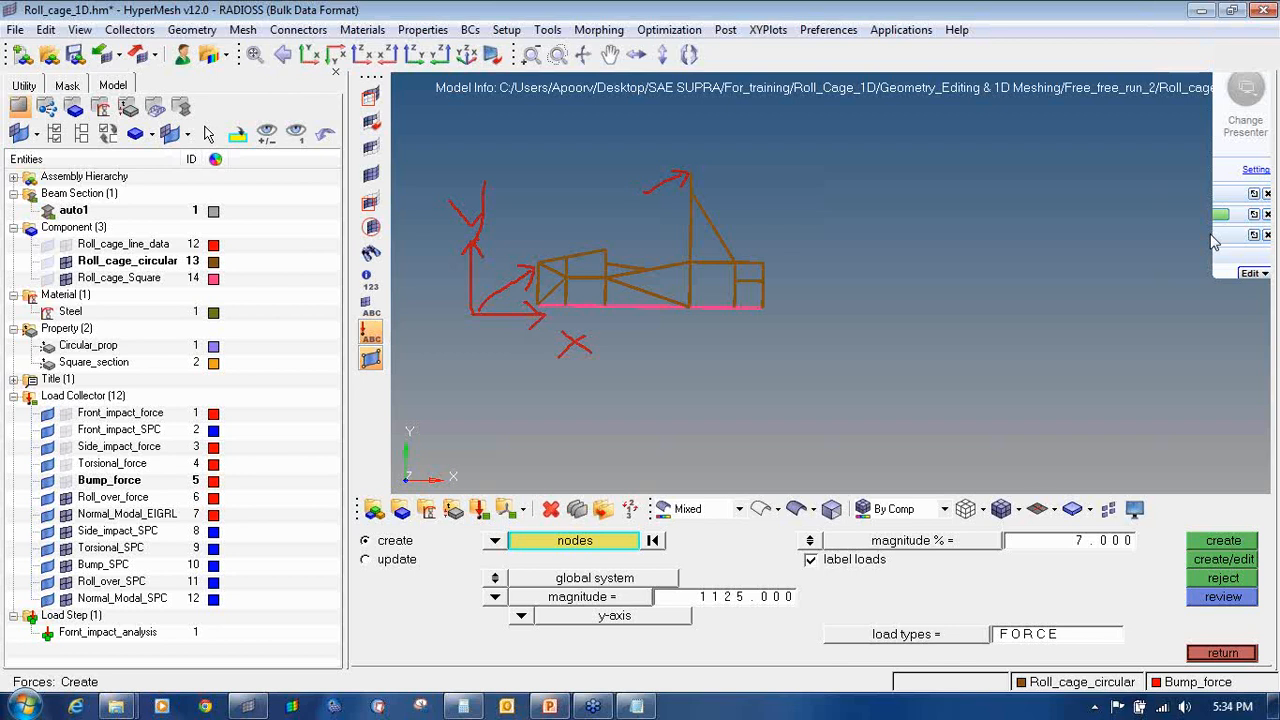
Step: Exit the Forces panel, recentre the roll cage, and switch to the 1D element menu
{"action": "left_click", "coordinate": [1260, 224]}
{"action": "left_click", "coordinate": [1188, 332]}
{"action": "left_click", "coordinate": [1219, 652]}
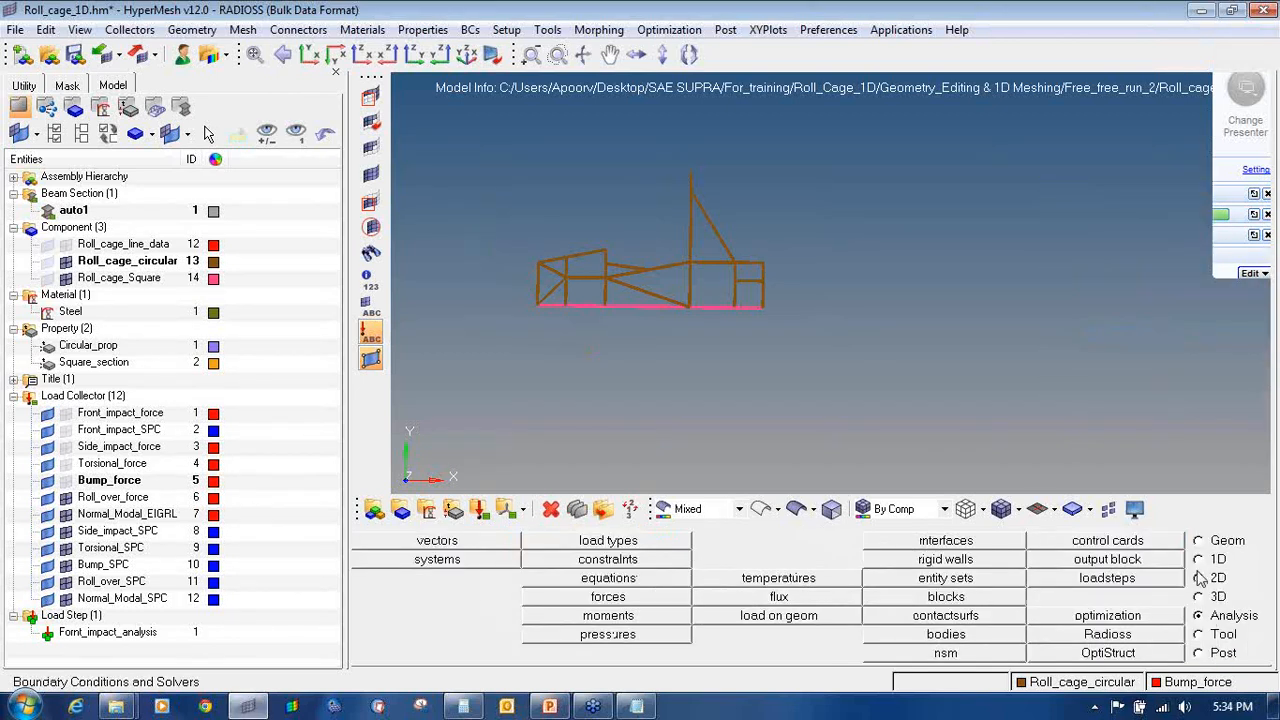
{"action": "right_click_drag", "start_coordinate": [853, 314], "coordinate": [939, 326], "text": "ctrl"}
{"action": "scroll", "coordinate": [706, 237], "scroll_direction": "up", "scroll_amount": 5, "text": "ctrl"}
{"action": "right_click_drag", "start_coordinate": [734, 241], "coordinate": [760, 245], "text": "ctrl"}
{"action": "scroll", "coordinate": [760, 245], "scroll_direction": "down", "scroll_amount": 3, "text": "ctrl"}
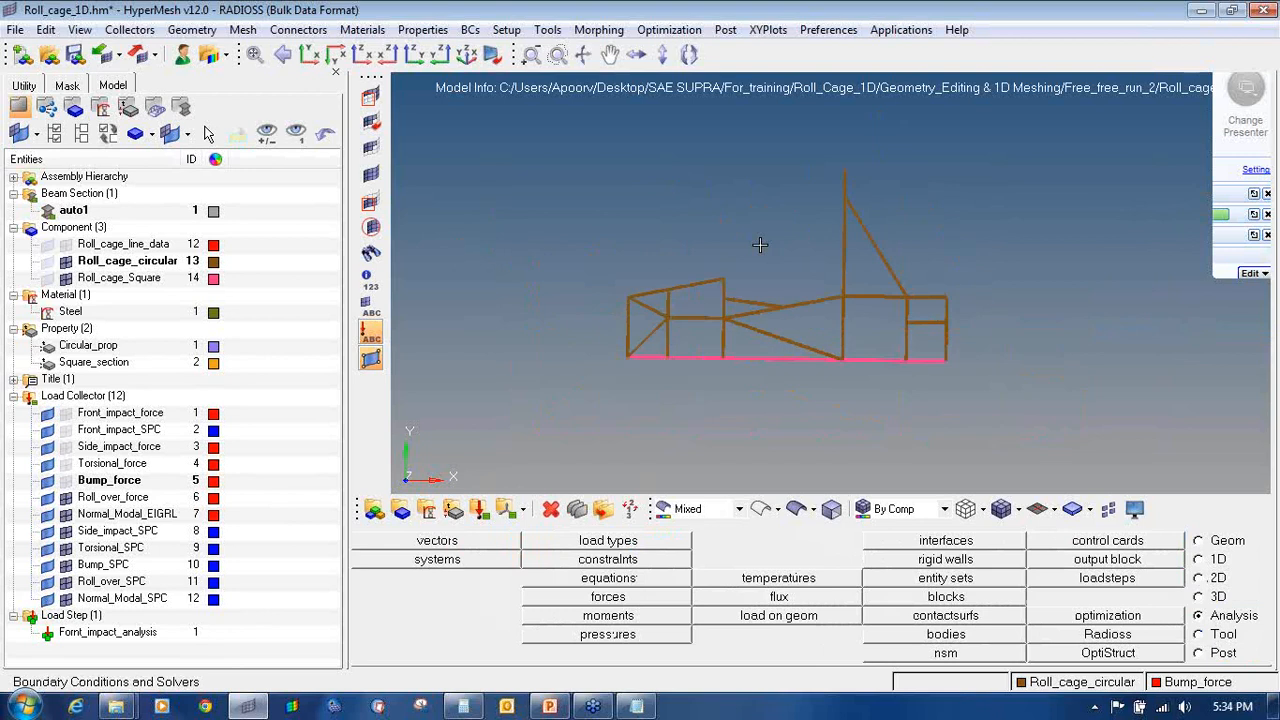
{"action": "left_click", "coordinate": [1205, 561]}
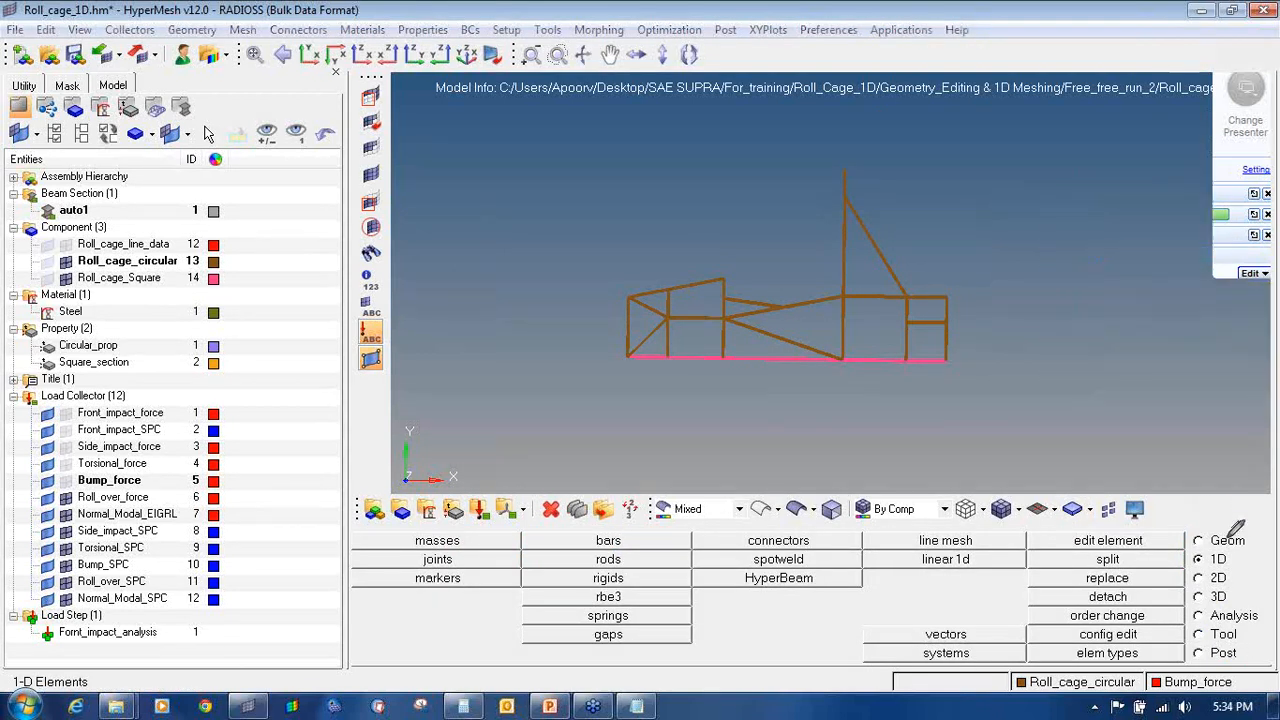
{"action": "mouse_move", "coordinate": [1232, 540]}
{"action": "left_mouse_down"}
{"action": "mouse_move", "coordinate": [1190, 546]}
{"action": "mouse_move", "coordinate": [1205, 568]}
{"action": "mouse_move", "coordinate": [1240, 552]}
{"action": "mouse_move", "coordinate": [1226, 544]}
{"action": "left_mouse_up"}
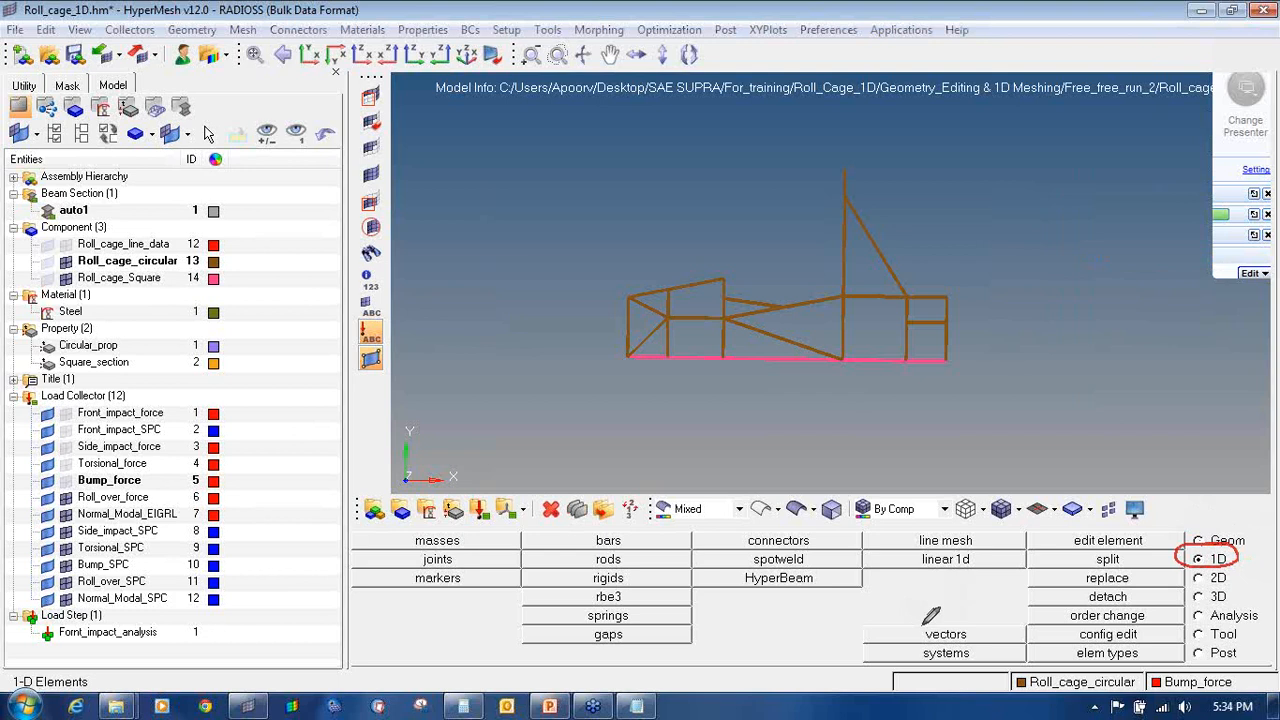
{"action": "mouse_move", "coordinate": [935, 645]}
{"action": "left_mouse_down"}
{"action": "mouse_move", "coordinate": [912, 648]}
{"action": "mouse_move", "coordinate": [935, 663]}
{"action": "mouse_move", "coordinate": [960, 645]}
{"action": "mouse_move", "coordinate": [925, 643]}
{"action": "left_mouse_up"}
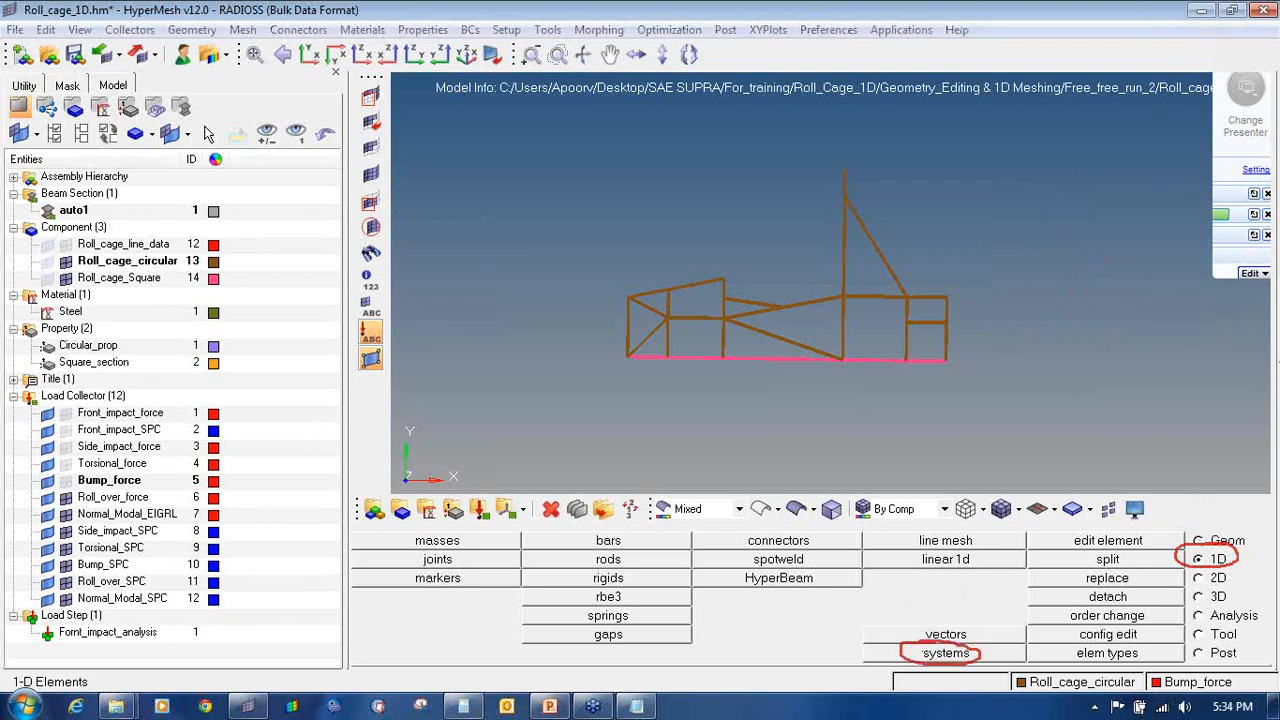
Step: Create a local system at the junction node, x-axis along the horizontal member, xy plane on the diagonal
{"action": "mouse_move", "coordinate": [1238, 246]}
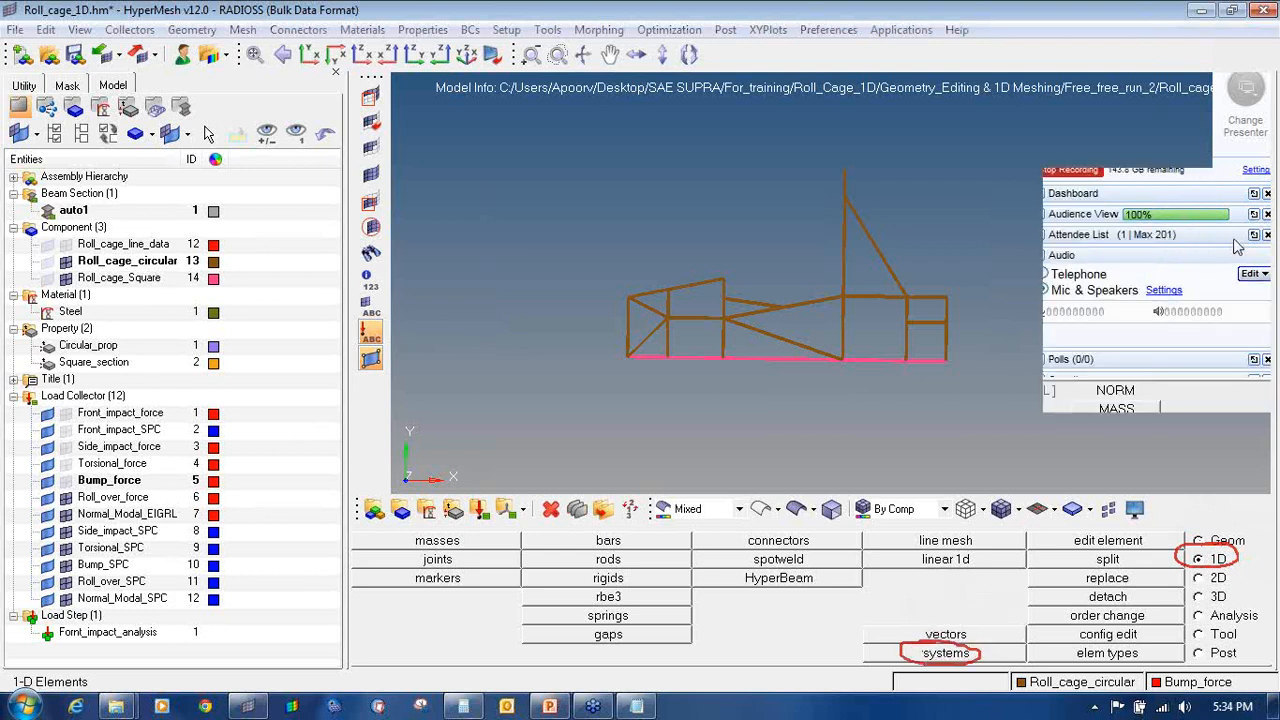
{"action": "left_click", "coordinate": [952, 654]}
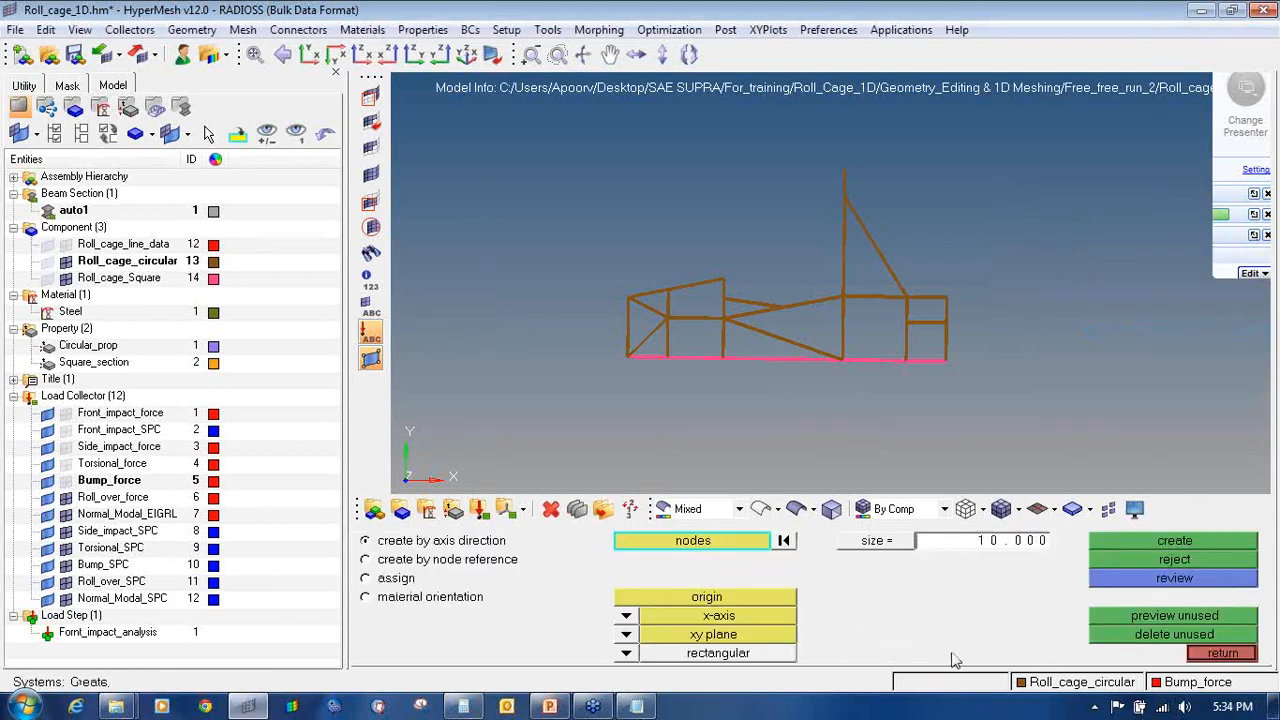
{"action": "left_click_drag", "start_coordinate": [707, 311], "coordinate": [834, 340], "text": "ctrl"}
{"action": "scroll", "coordinate": [852, 341], "scroll_direction": "up", "scroll_amount": 2, "text": "ctrl"}
{"action": "scroll", "coordinate": [861, 299], "scroll_direction": "up", "scroll_amount": 4, "text": "ctrl"}
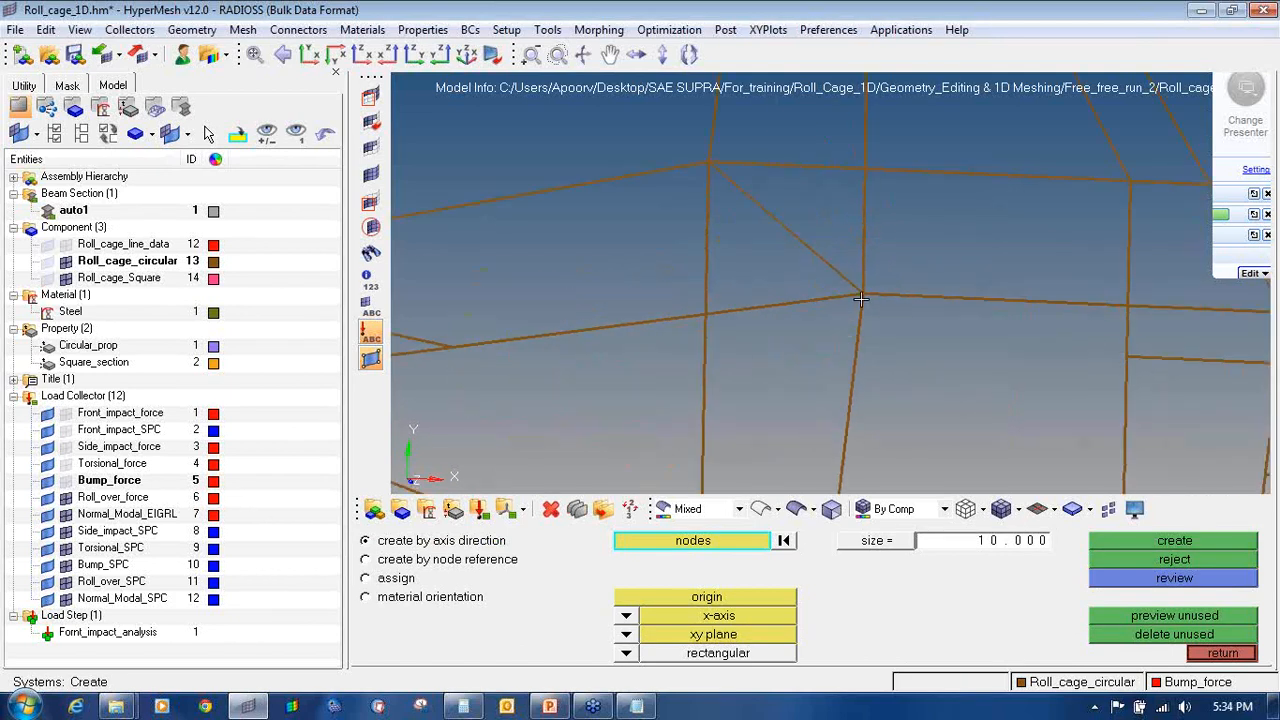
{"action": "scroll", "coordinate": [862, 295], "scroll_direction": "up", "scroll_amount": 2, "text": "ctrl"}
{"action": "left_click", "coordinate": [863, 297]}
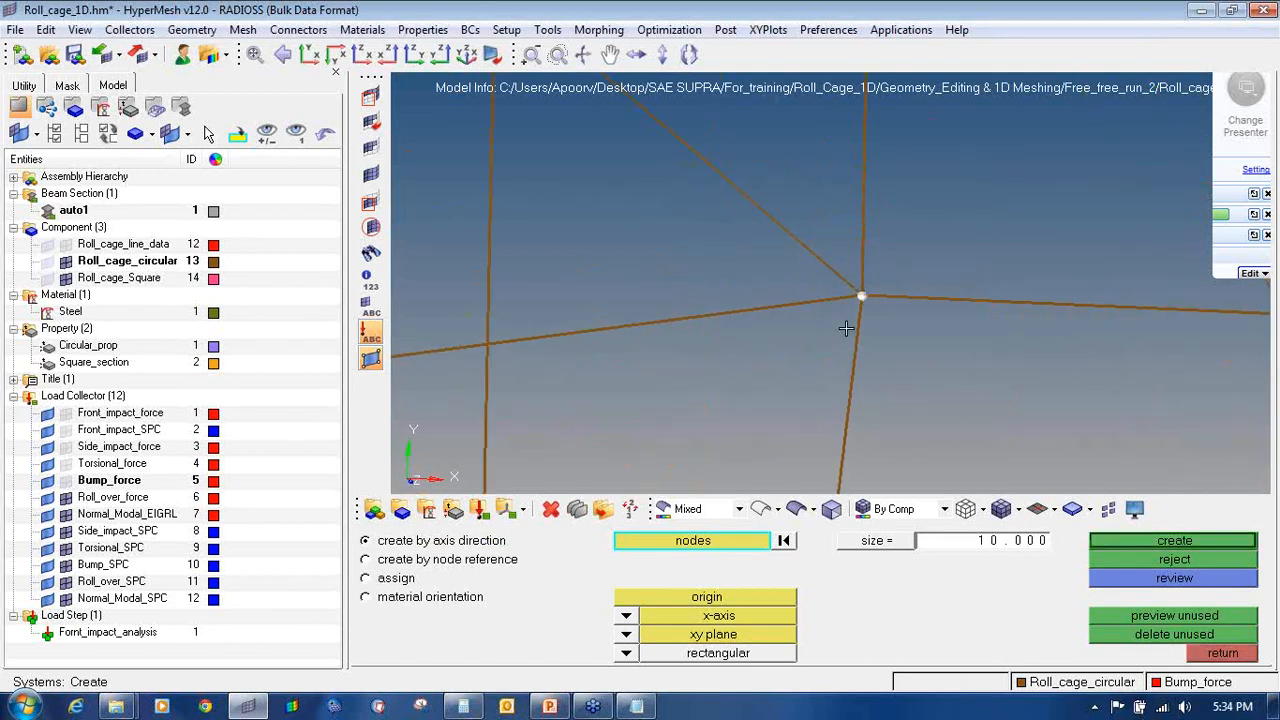
{"action": "left_click", "coordinate": [744, 600]}
{"action": "left_click", "coordinate": [863, 296]}
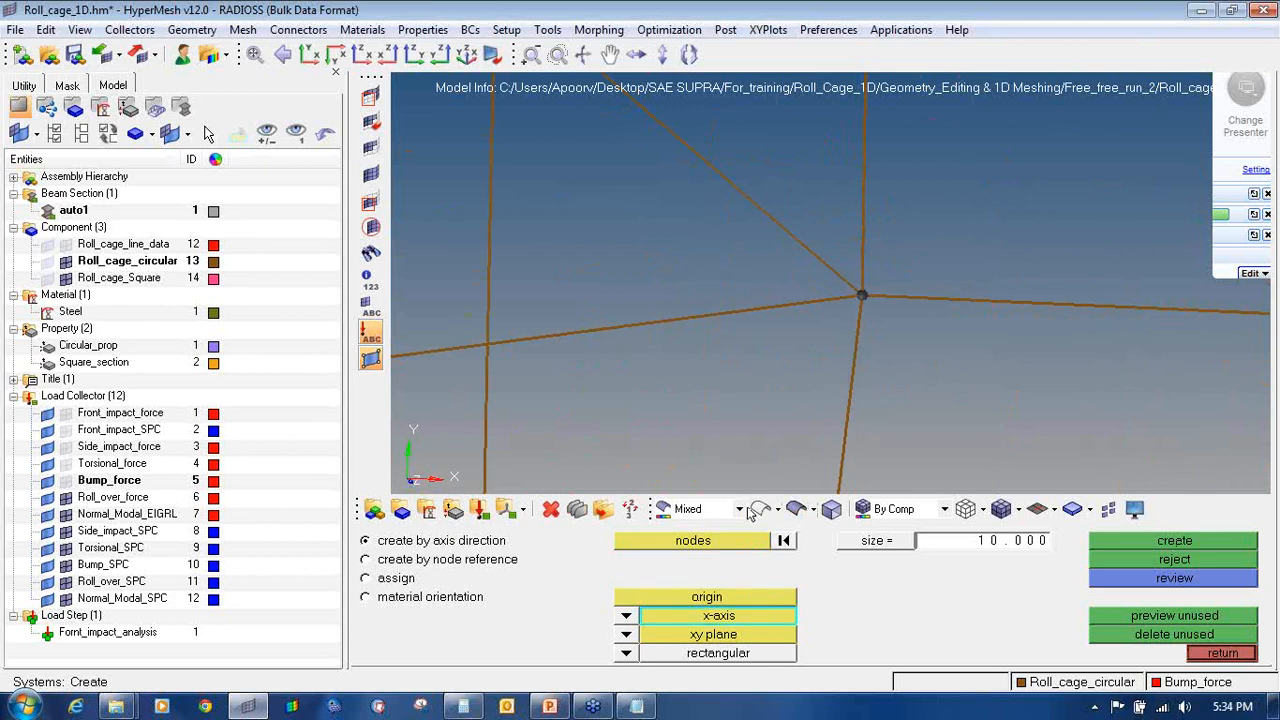
{"action": "left_click", "coordinate": [1037, 302]}
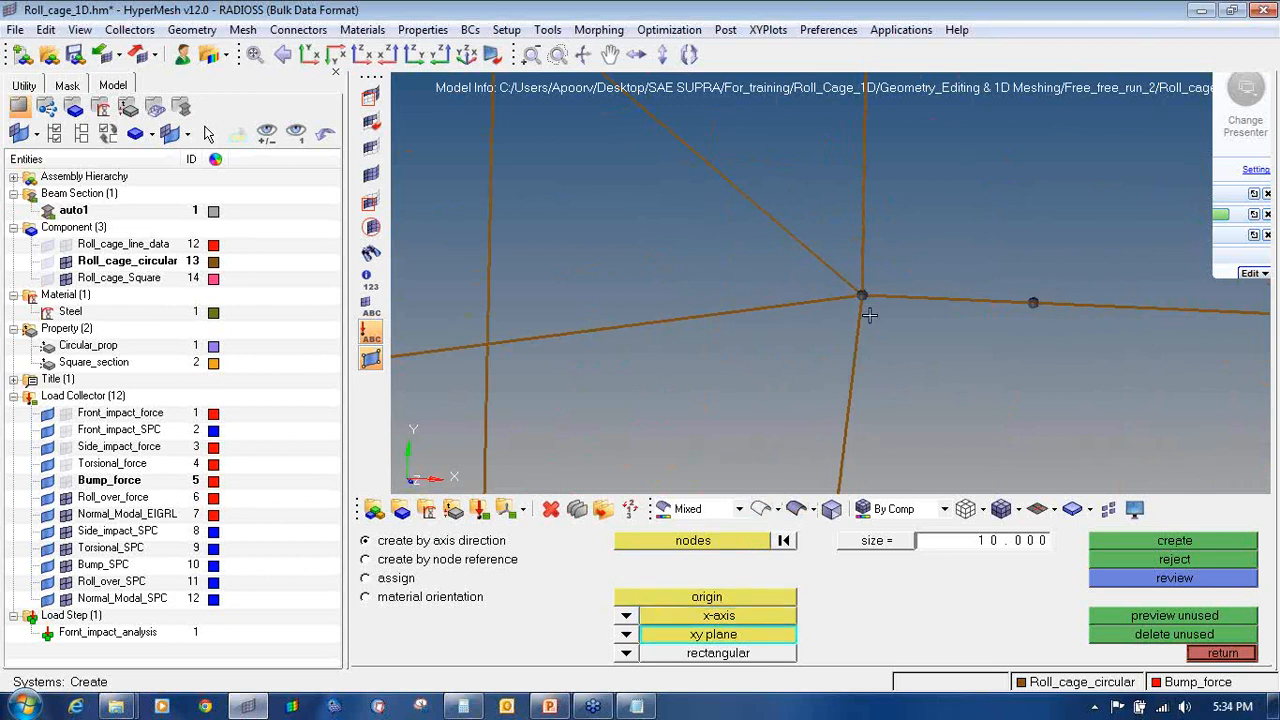
{"action": "left_click", "coordinate": [760, 206]}
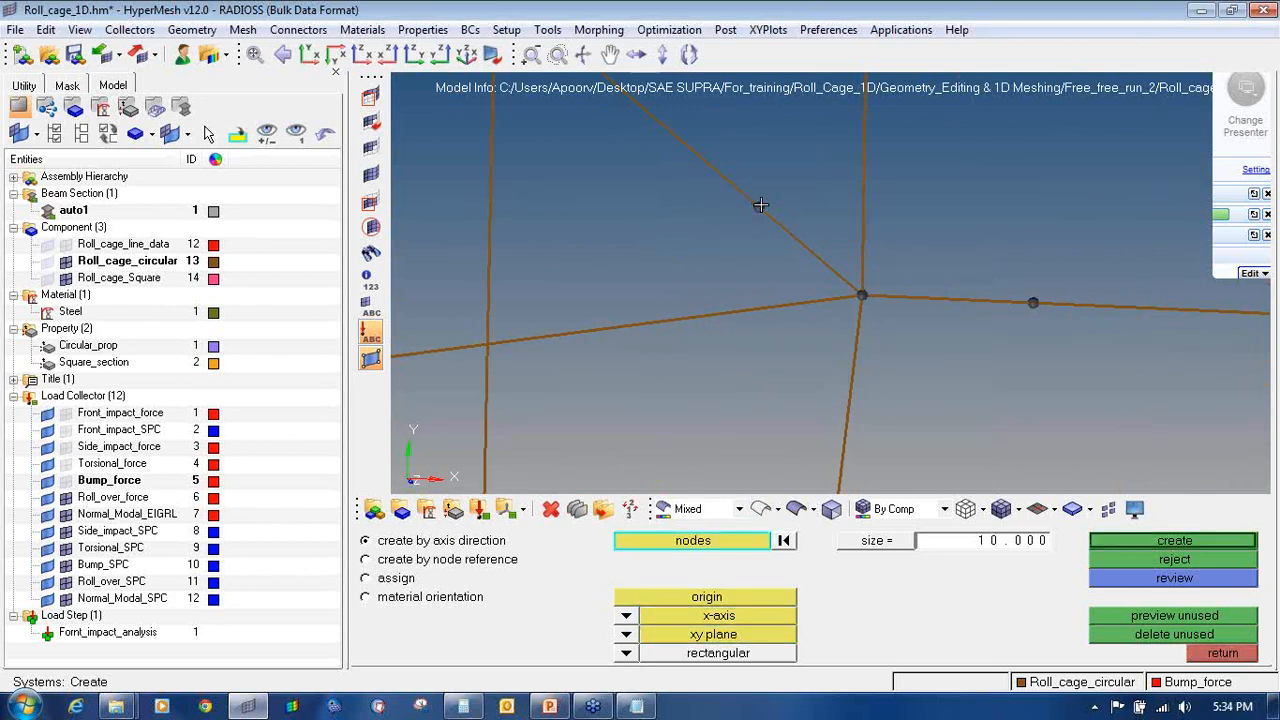
{"action": "left_click", "coordinate": [1197, 545]}
Step: Set the coordinate system's display size to 100 and exit the systems panel
{"action": "left_click_drag", "start_coordinate": [878, 278], "coordinate": [869, 355], "text": "ctrl"}
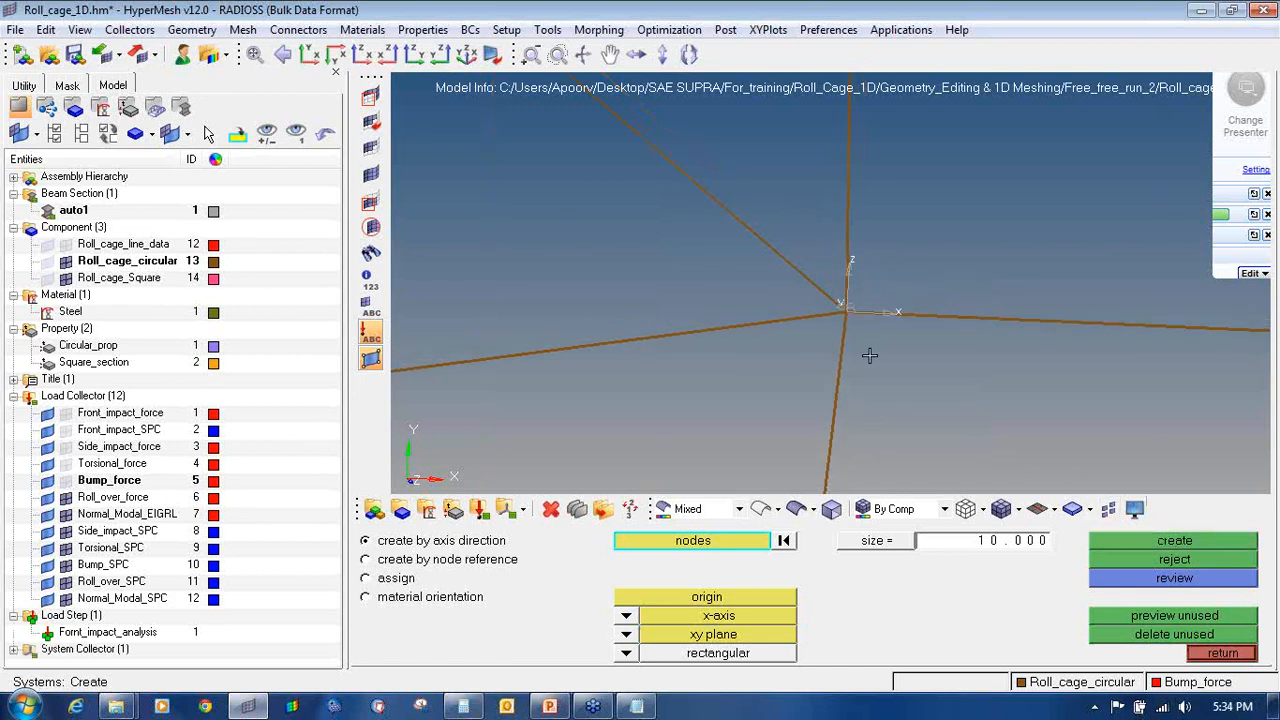
{"action": "left_click", "coordinate": [998, 546]}
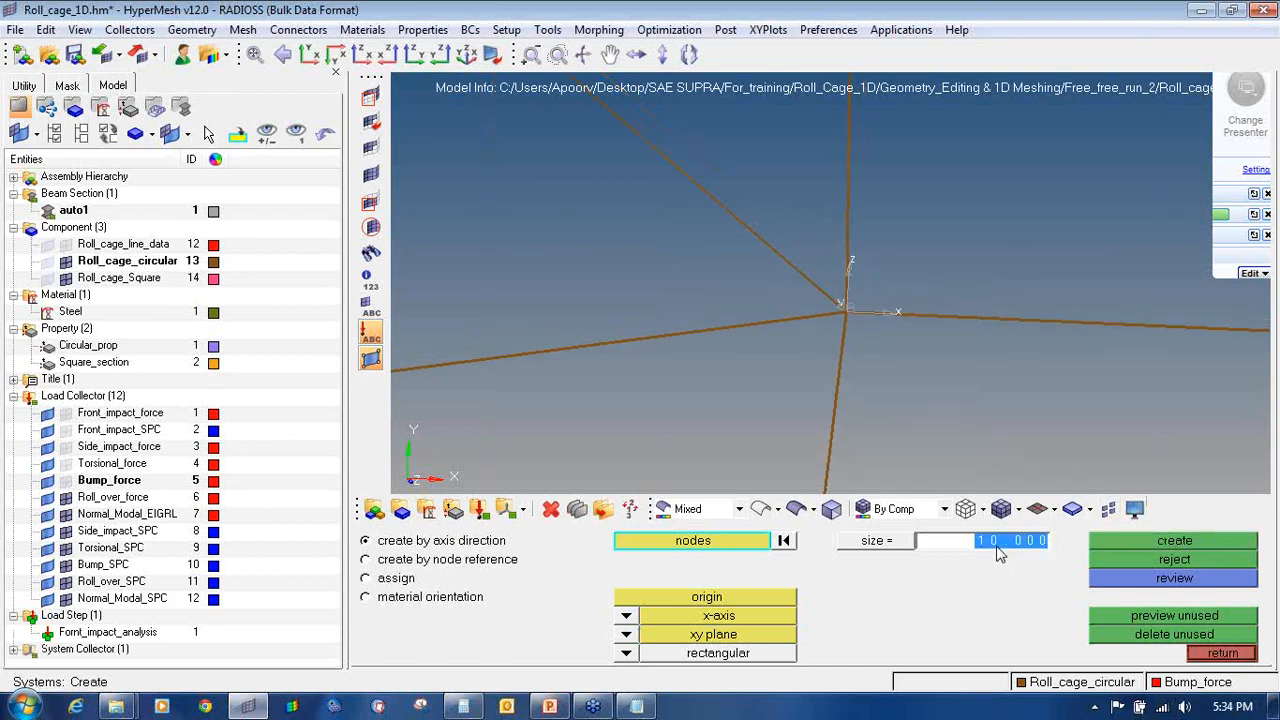
{"action": "type", "text": "10"}
{"action": "key", "text": "Return"}
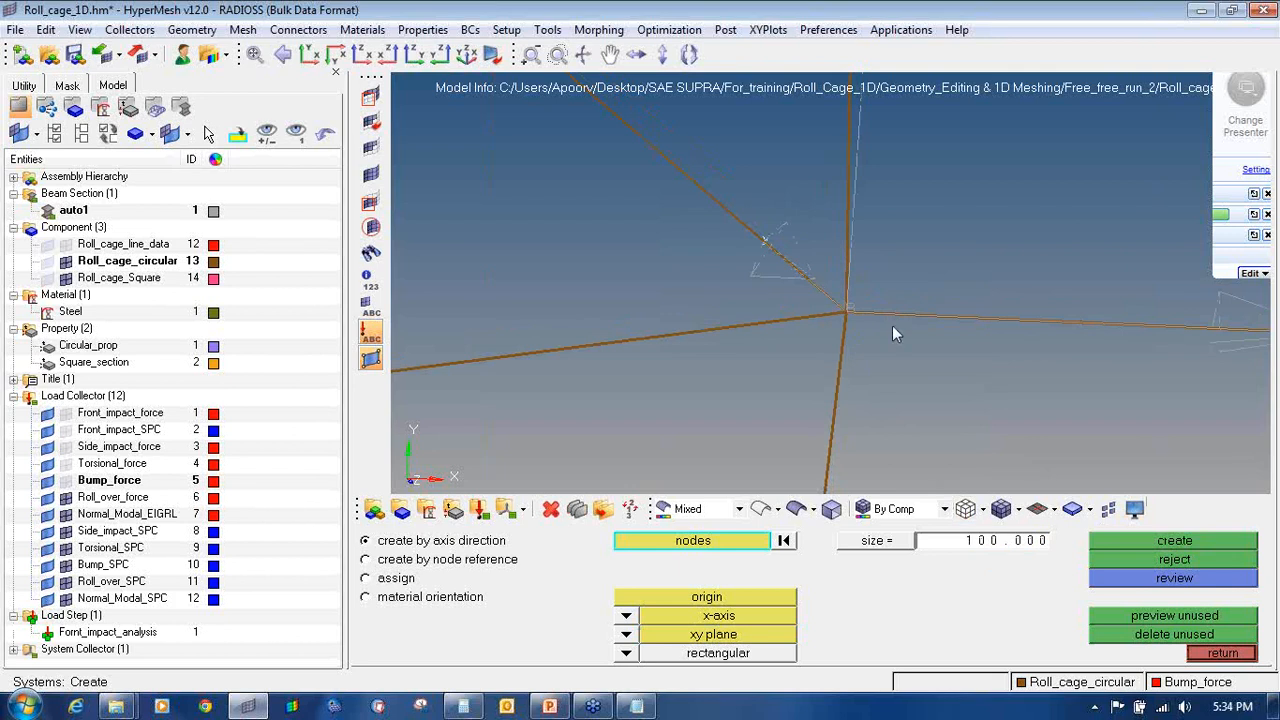
{"action": "scroll", "coordinate": [893, 327], "scroll_direction": "down", "scroll_amount": 8, "text": "ctrl"}
{"action": "left_click_drag", "start_coordinate": [872, 321], "coordinate": [880, 255], "text": "ctrl"}
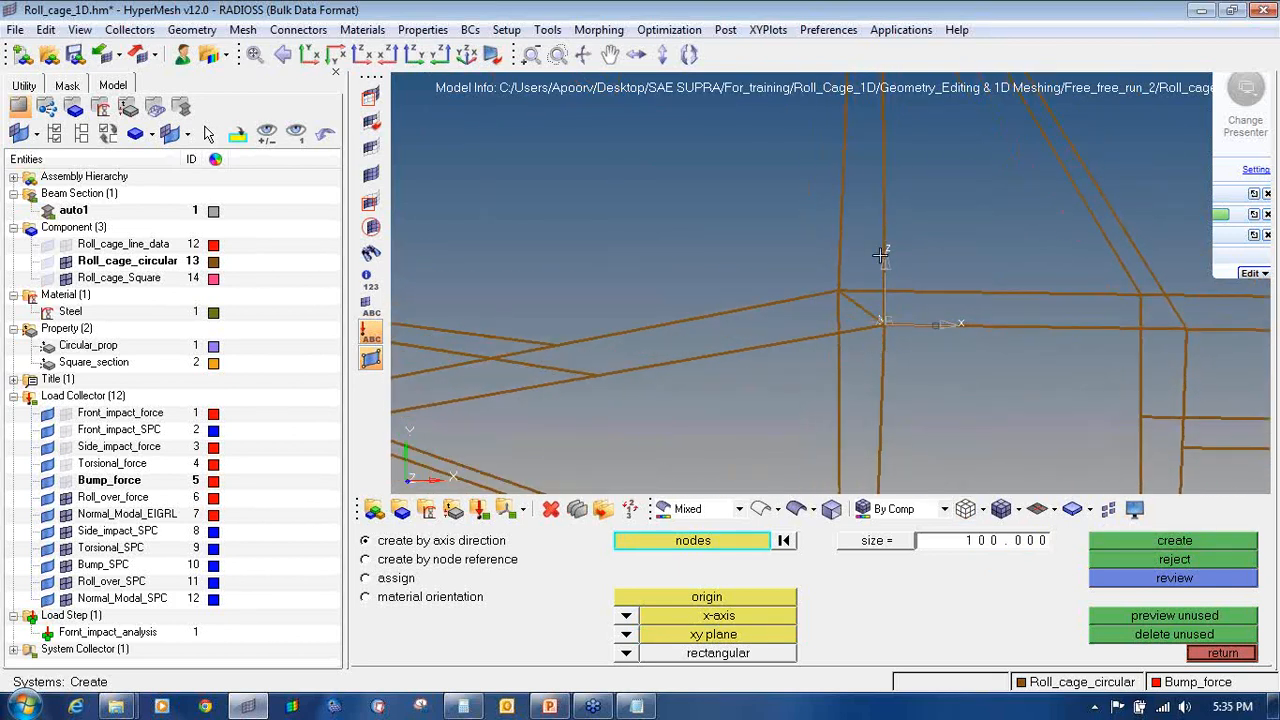
{"action": "left_click", "coordinate": [1218, 651]}
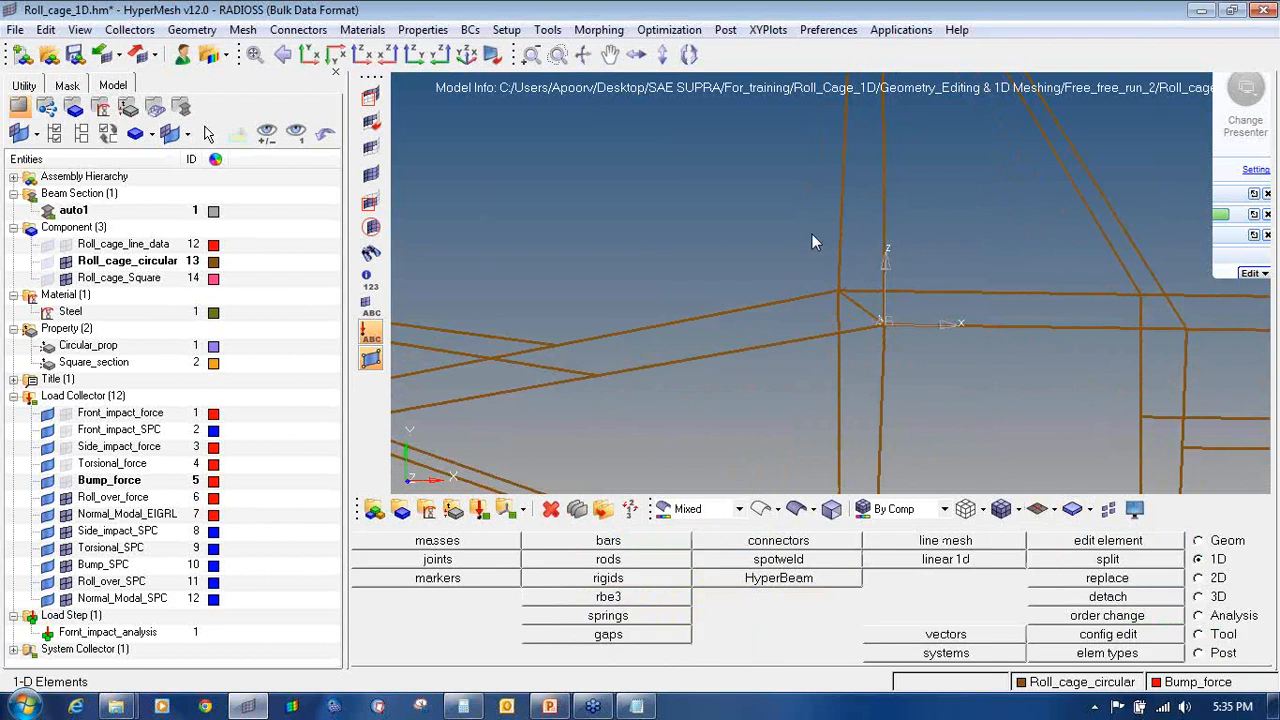
Step: Switch to the Tool menu and open the rotate panel
{"action": "left_click", "coordinate": [1226, 636]}
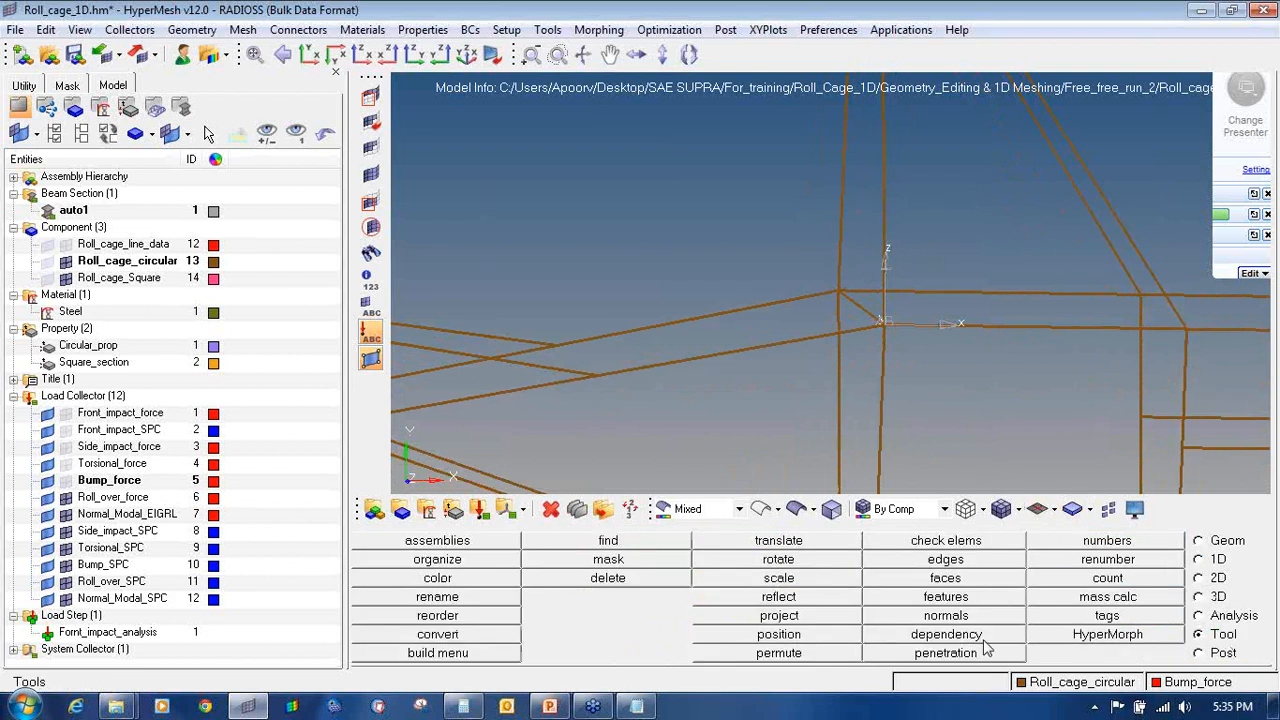
{"action": "left_click", "coordinate": [1262, 231]}
{"action": "left_click", "coordinate": [1230, 255]}
{"action": "mouse_move", "coordinate": [1240, 620]}
{"action": "left_mouse_down"}
{"action": "mouse_move", "coordinate": [1196, 621]}
{"action": "mouse_move", "coordinate": [1232, 650]}
{"action": "mouse_move", "coordinate": [1240, 614]}
{"action": "left_mouse_up"}
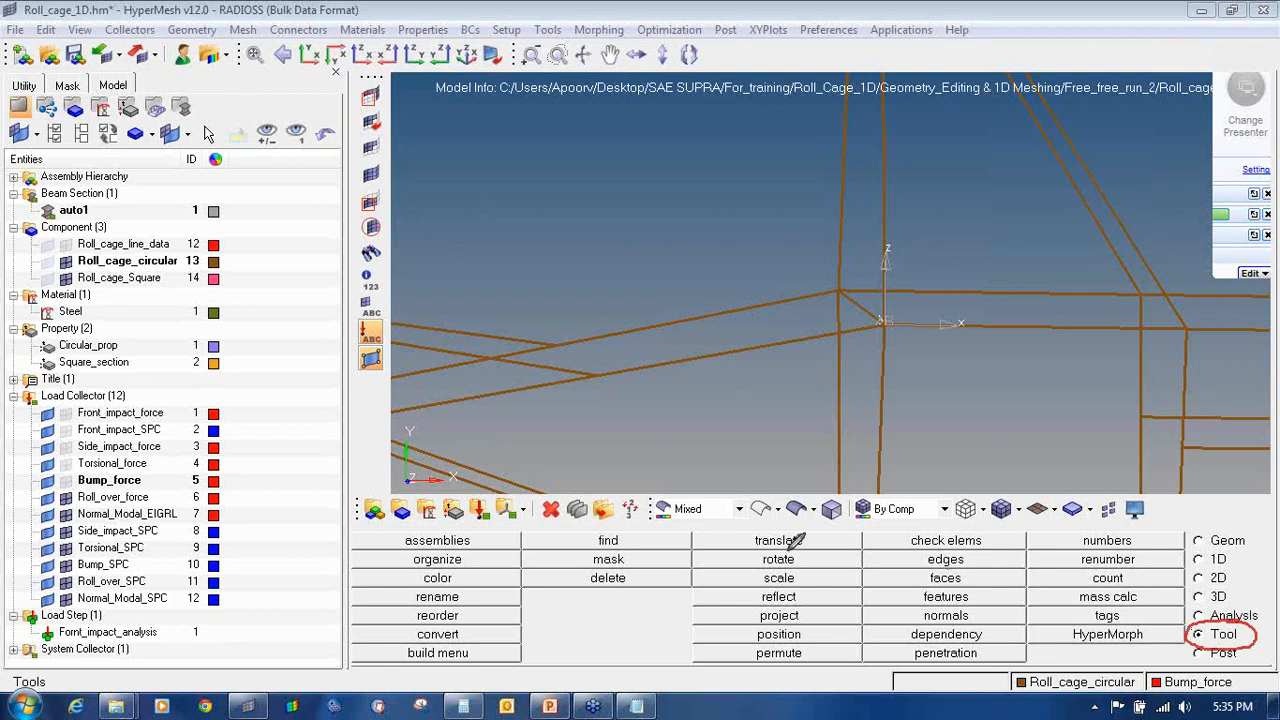
{"action": "mouse_move", "coordinate": [788, 545]}
{"action": "left_mouse_down"}
{"action": "mouse_move", "coordinate": [756, 560]}
{"action": "mouse_move", "coordinate": [820, 558]}
{"action": "mouse_move", "coordinate": [792, 548]}
{"action": "left_mouse_up"}
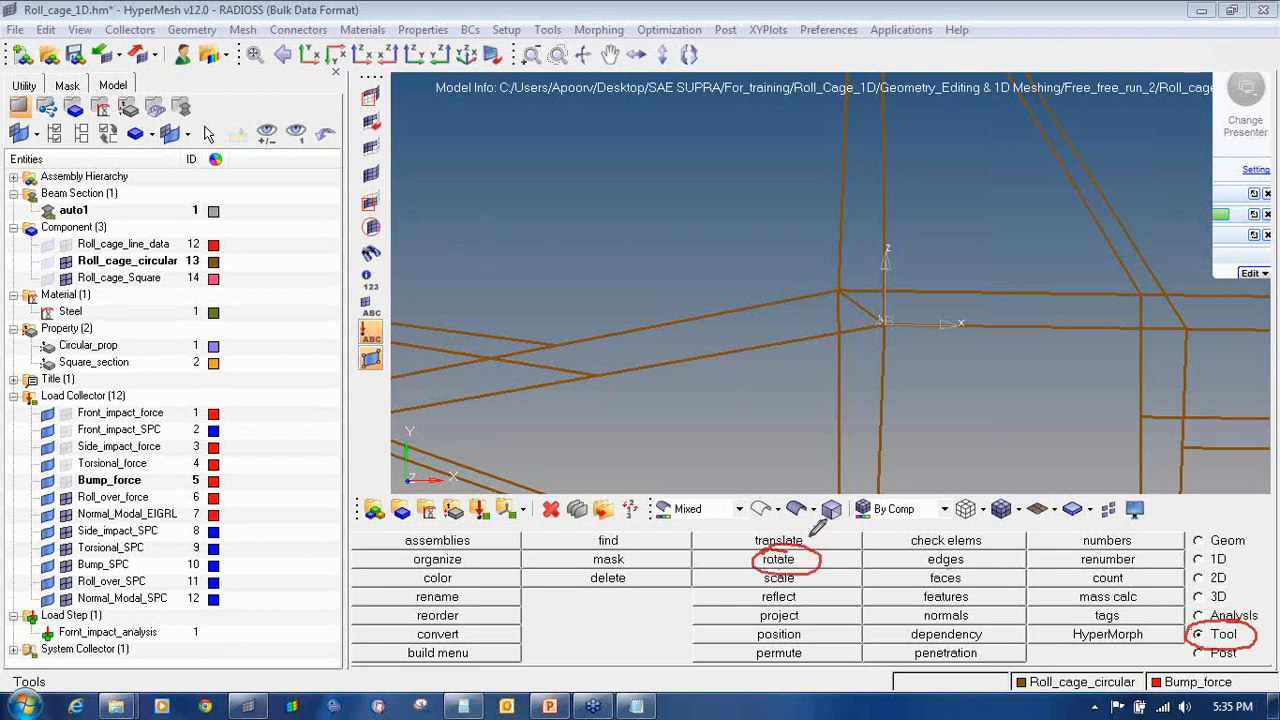
{"action": "left_click", "coordinate": [1262, 231]}
{"action": "left_click", "coordinate": [1150, 235]}
{"action": "left_click", "coordinate": [781, 560]}
{"action": "left_click", "coordinate": [1267, 232]}
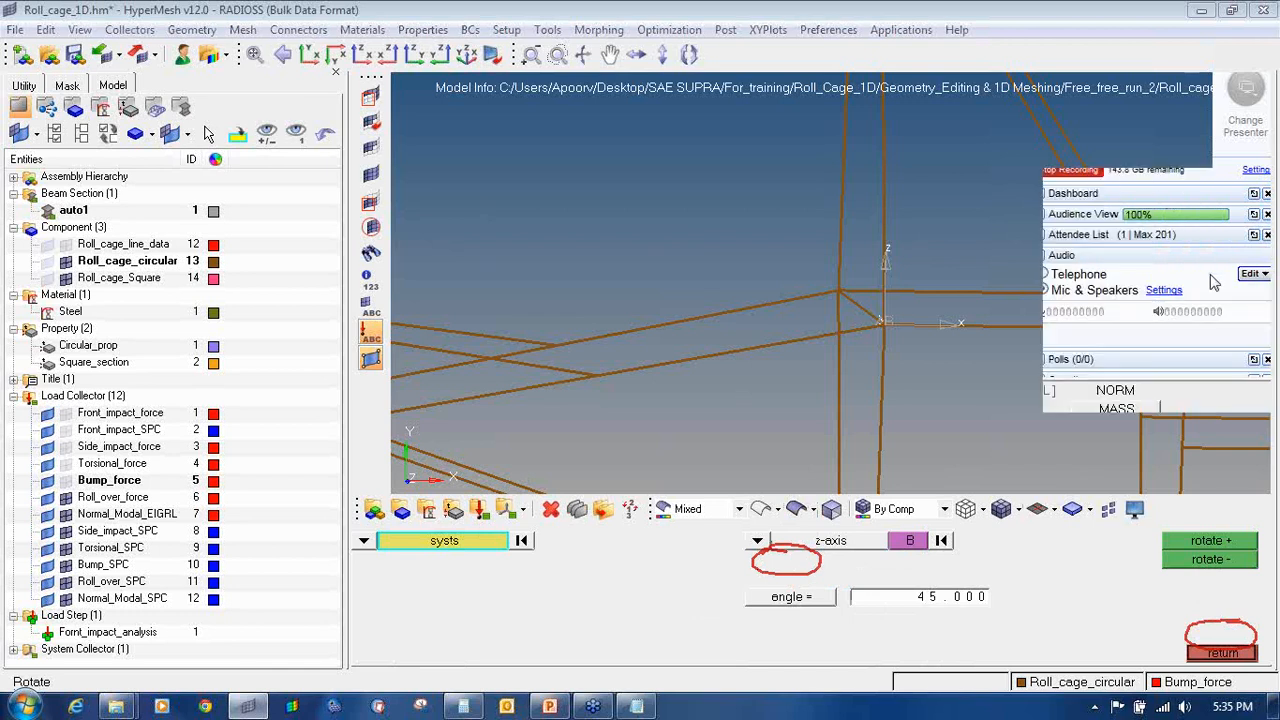
{"action": "left_click", "coordinate": [1187, 334]}
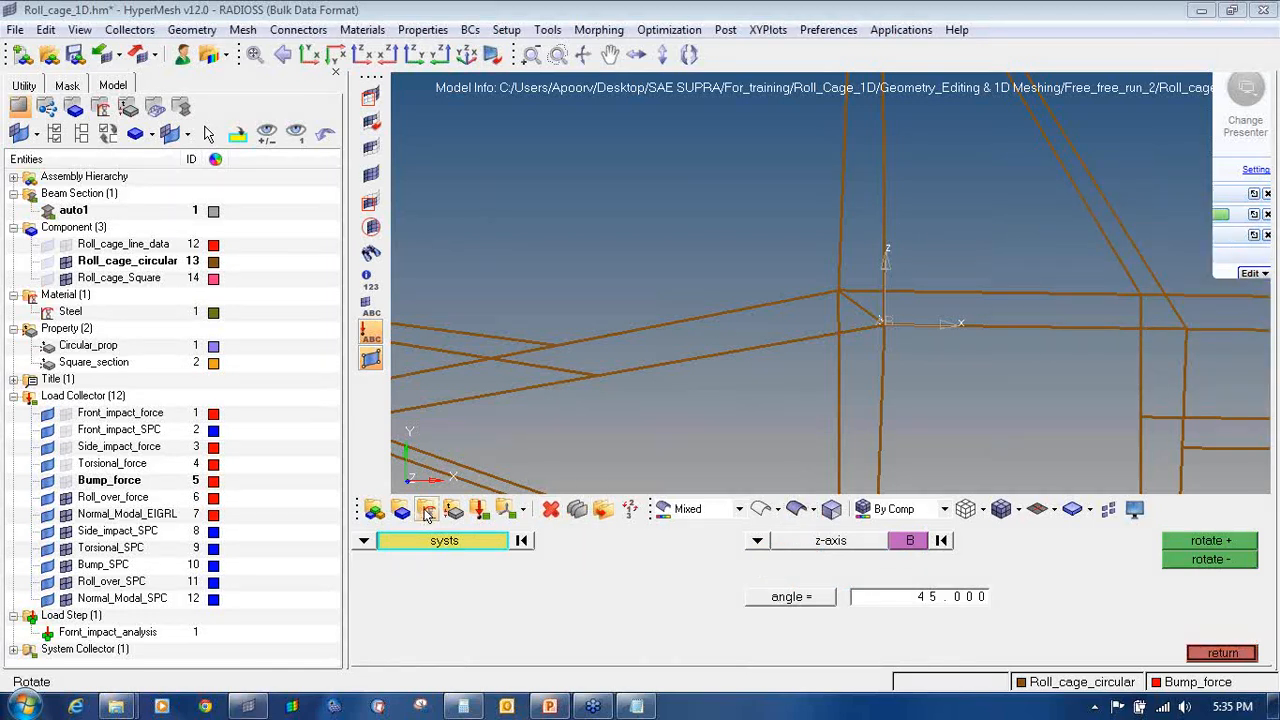
Step: Set the rotation entity type to coordinate systems and the rotation axis to z
{"action": "left_click", "coordinate": [364, 540]}
{"action": "left_click", "coordinate": [555, 568]}
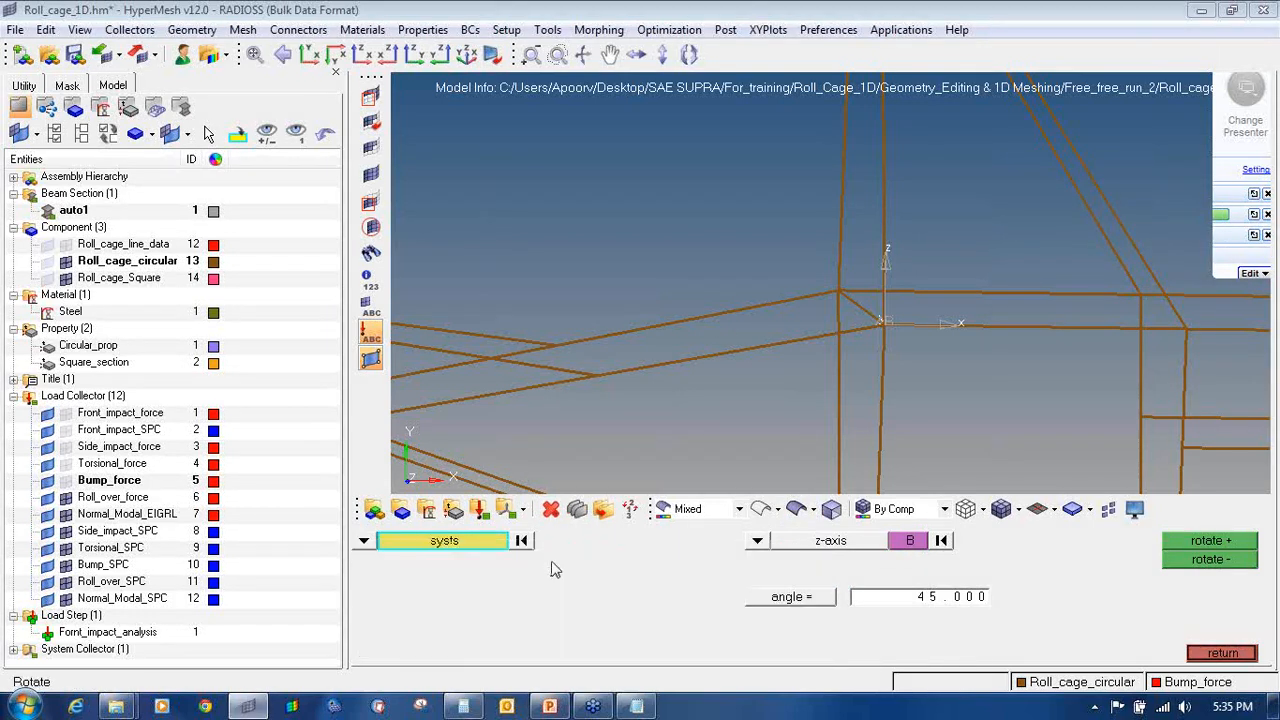
{"action": "left_click", "coordinate": [362, 540]}
{"action": "left_click", "coordinate": [455, 561]}
{"action": "left_click", "coordinate": [364, 541]}
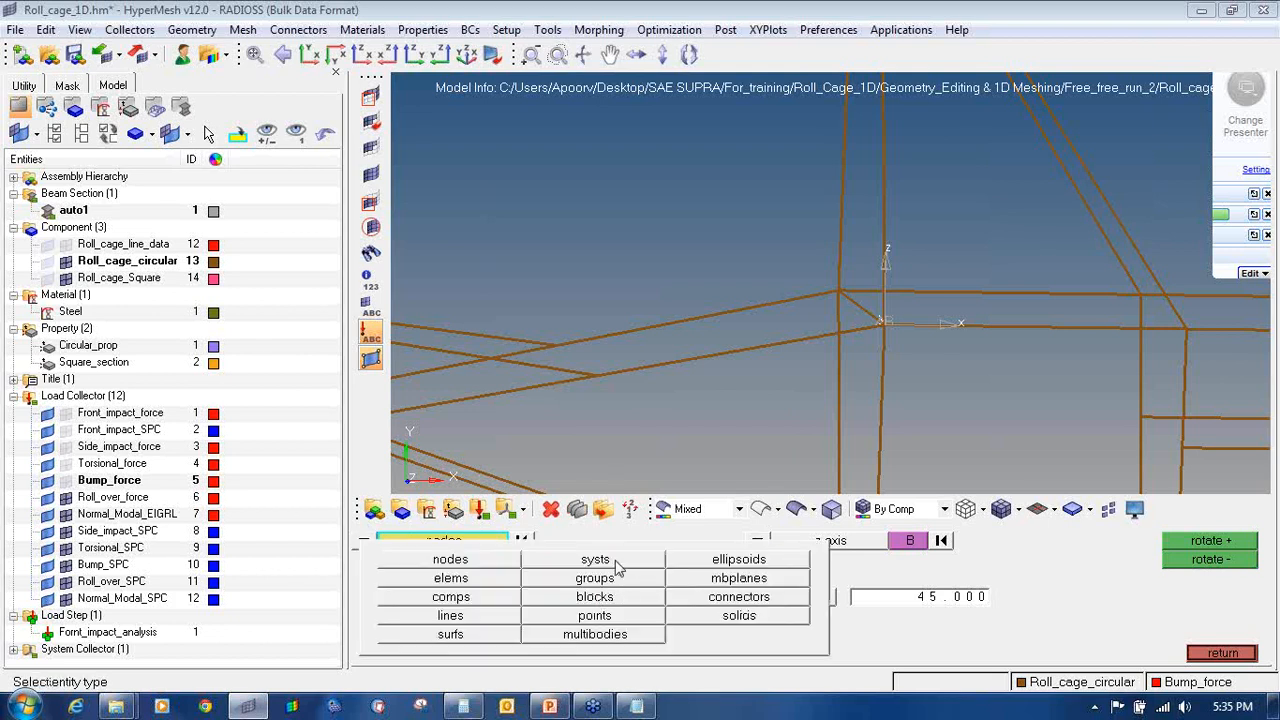
{"action": "left_click", "coordinate": [614, 560]}
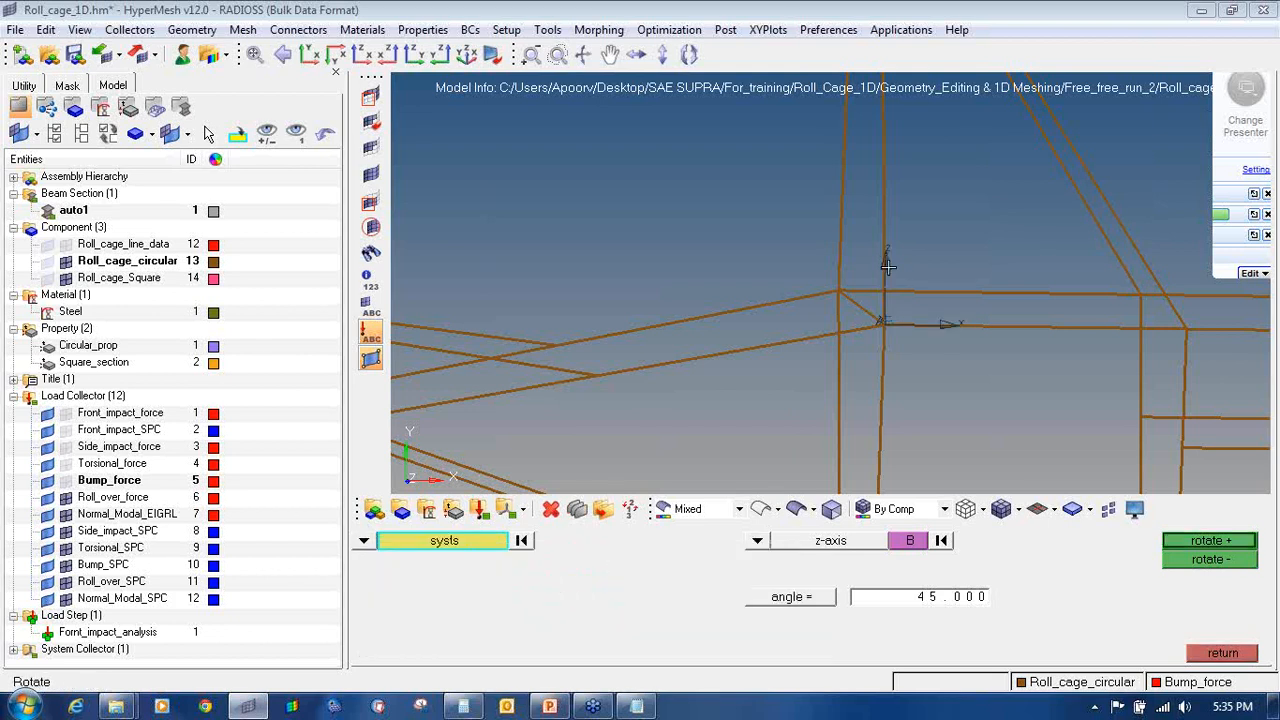
{"action": "left_click", "coordinate": [757, 541]}
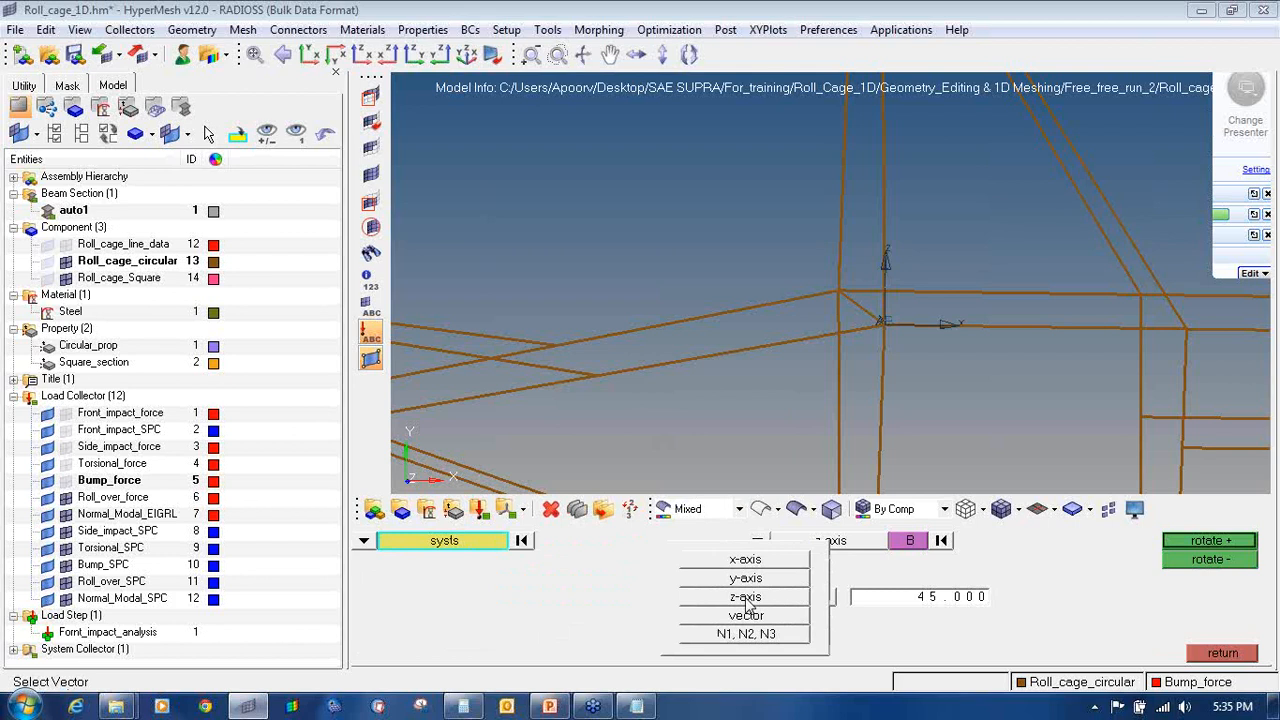
{"action": "left_click", "coordinate": [746, 597]}
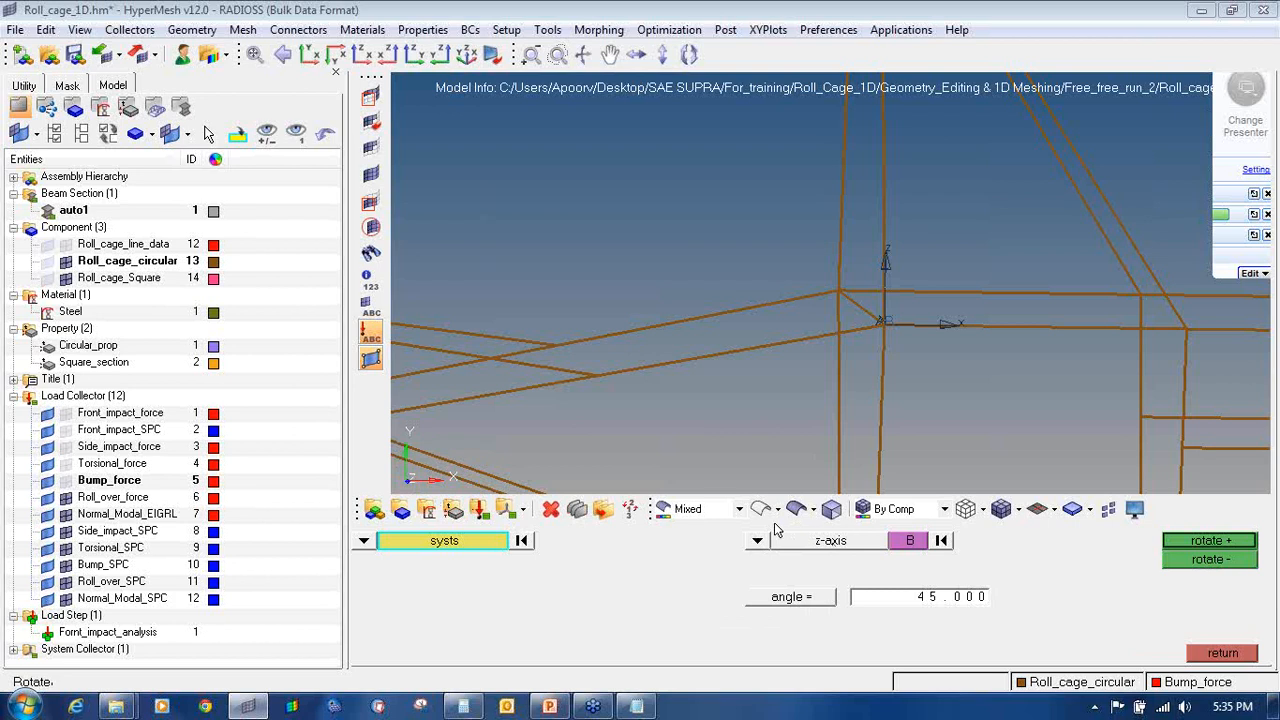
{"action": "left_click", "coordinate": [758, 541]}
{"action": "left_click", "coordinate": [746, 598]}
Step: Rotate the local system 45° about z using the junction node as base point
{"action": "left_click", "coordinate": [899, 547]}
{"action": "scroll", "coordinate": [880, 337], "scroll_direction": "up", "scroll_amount": 5, "text": "ctrl"}
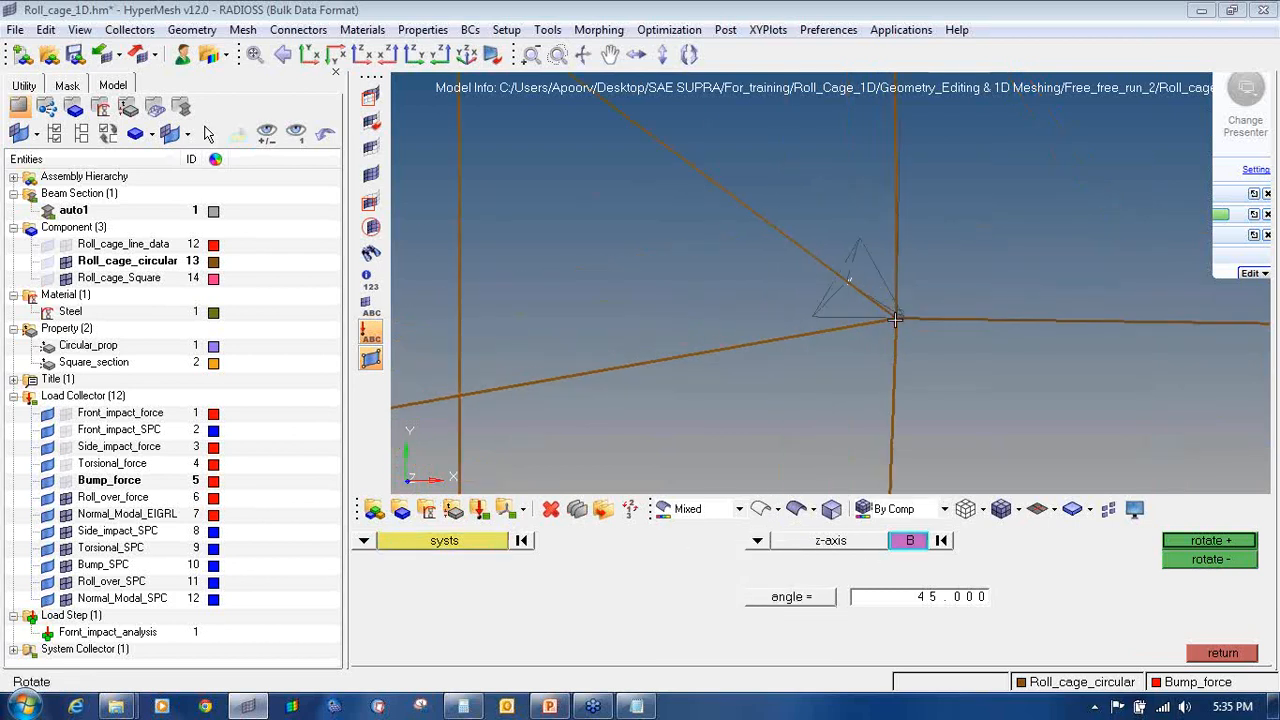
{"action": "left_click", "coordinate": [895, 320]}
{"action": "left_click_drag", "start_coordinate": [895, 320], "coordinate": [932, 335], "text": "ctrl"}
{"action": "scroll", "coordinate": [931, 336], "scroll_direction": "down", "scroll_amount": 4, "text": "ctrl"}
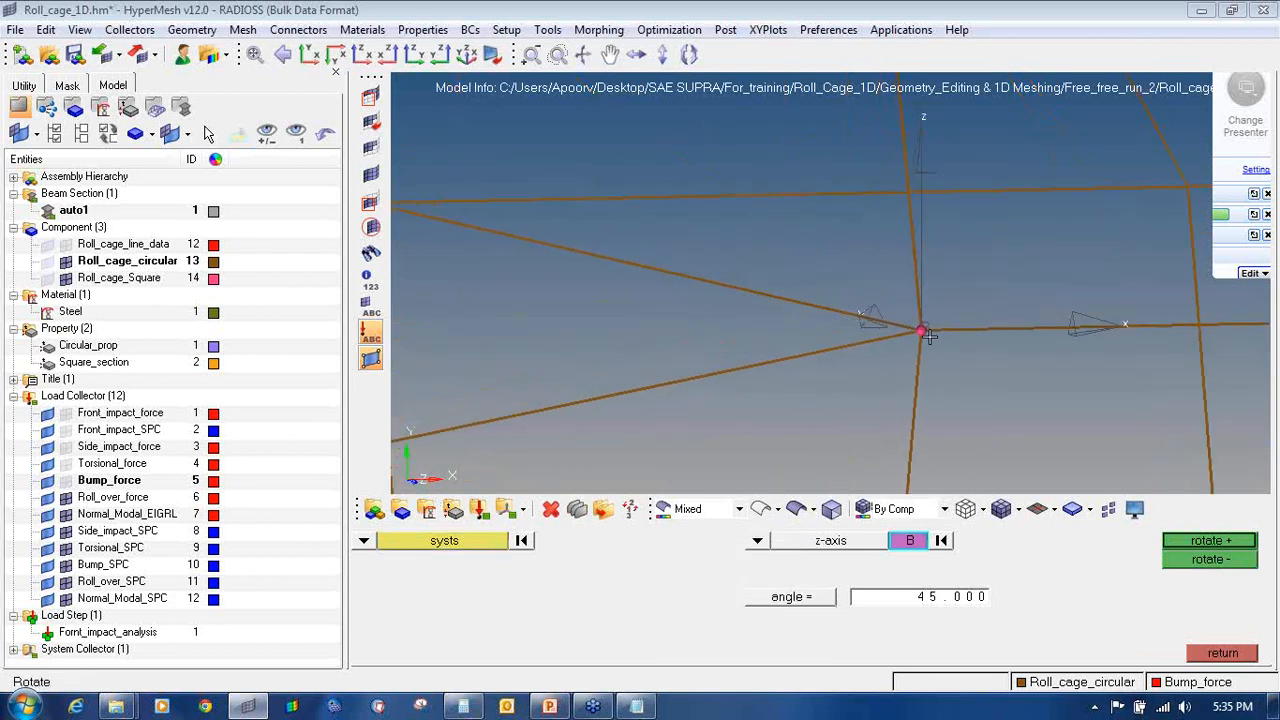
{"action": "scroll", "coordinate": [925, 335], "scroll_direction": "down", "scroll_amount": 4, "text": "ctrl"}
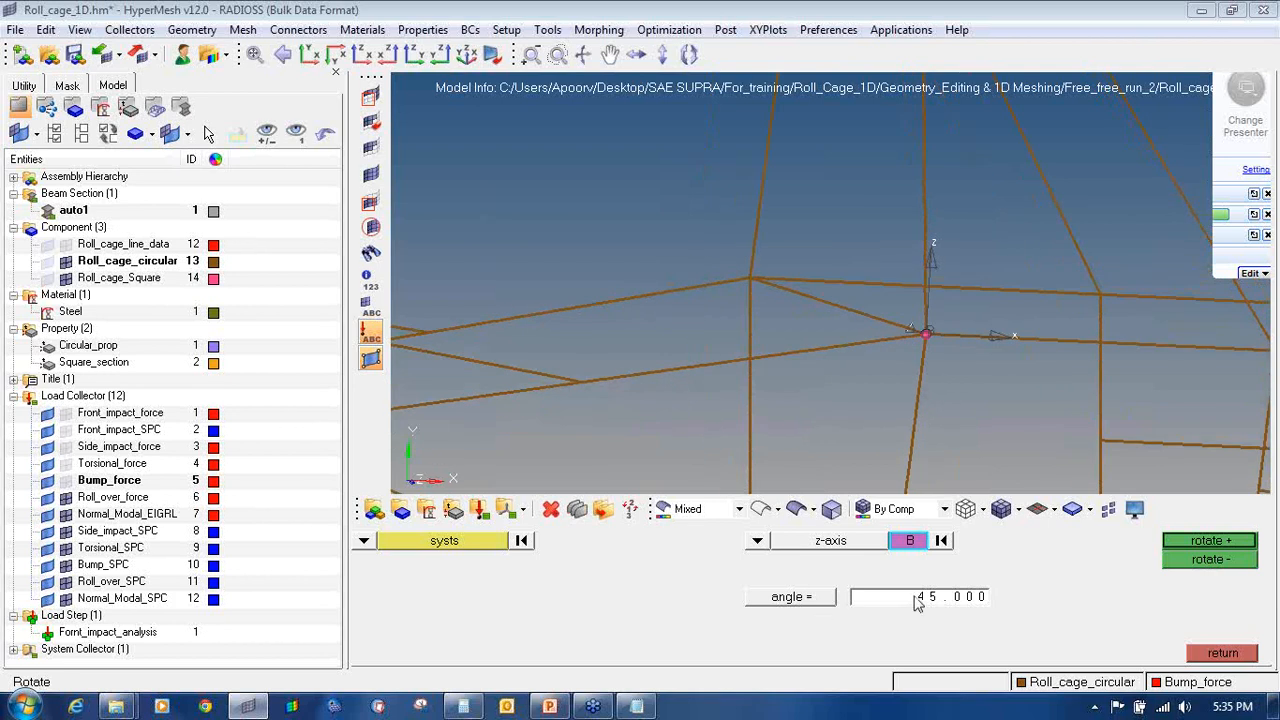
{"action": "left_click", "coordinate": [1203, 541]}
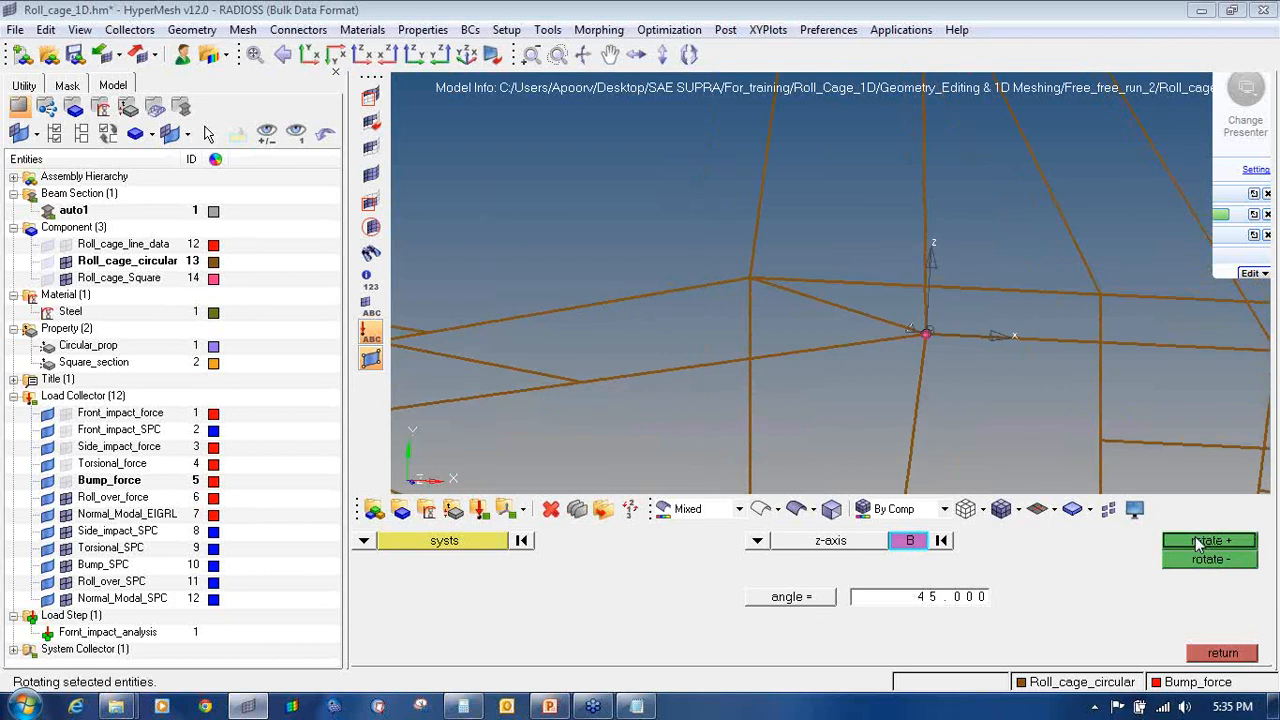
{"action": "left_click", "coordinate": [1225, 653]}
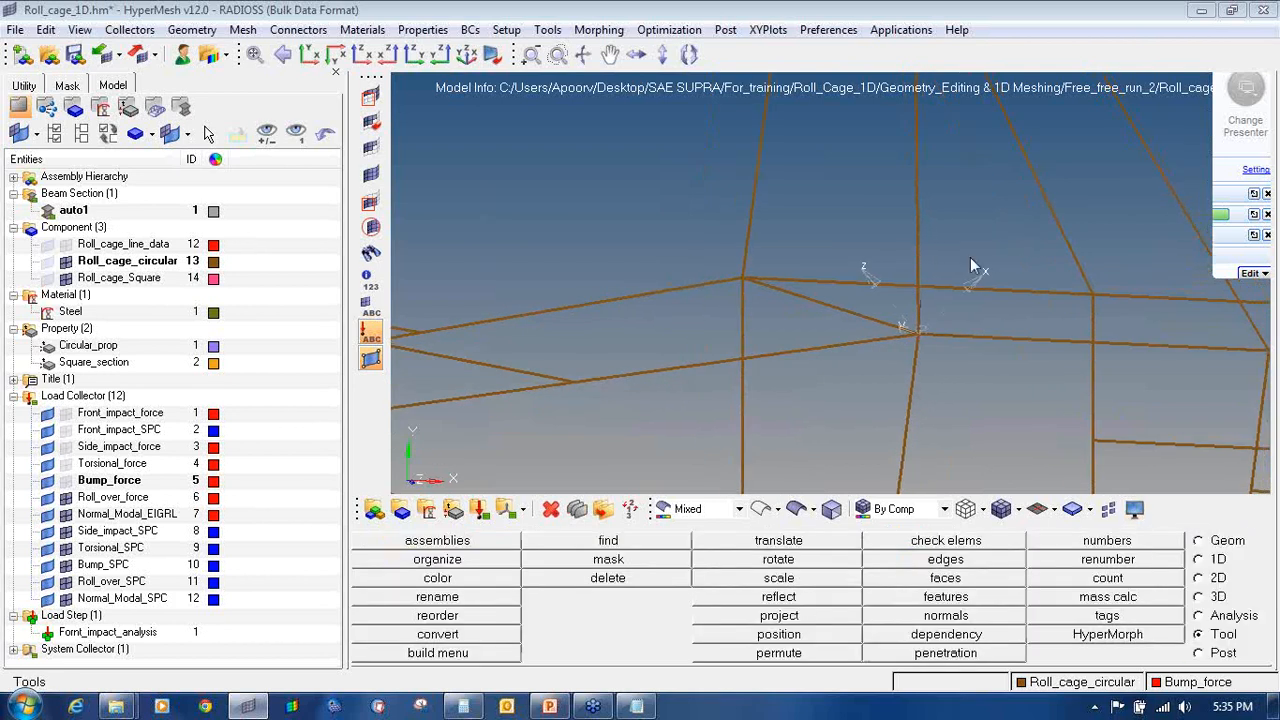
Step: Switch to Analysis and make Roll_over_force the current load collector
{"action": "scroll", "coordinate": [889, 295], "scroll_direction": "down", "scroll_amount": 5, "text": "ctrl"}
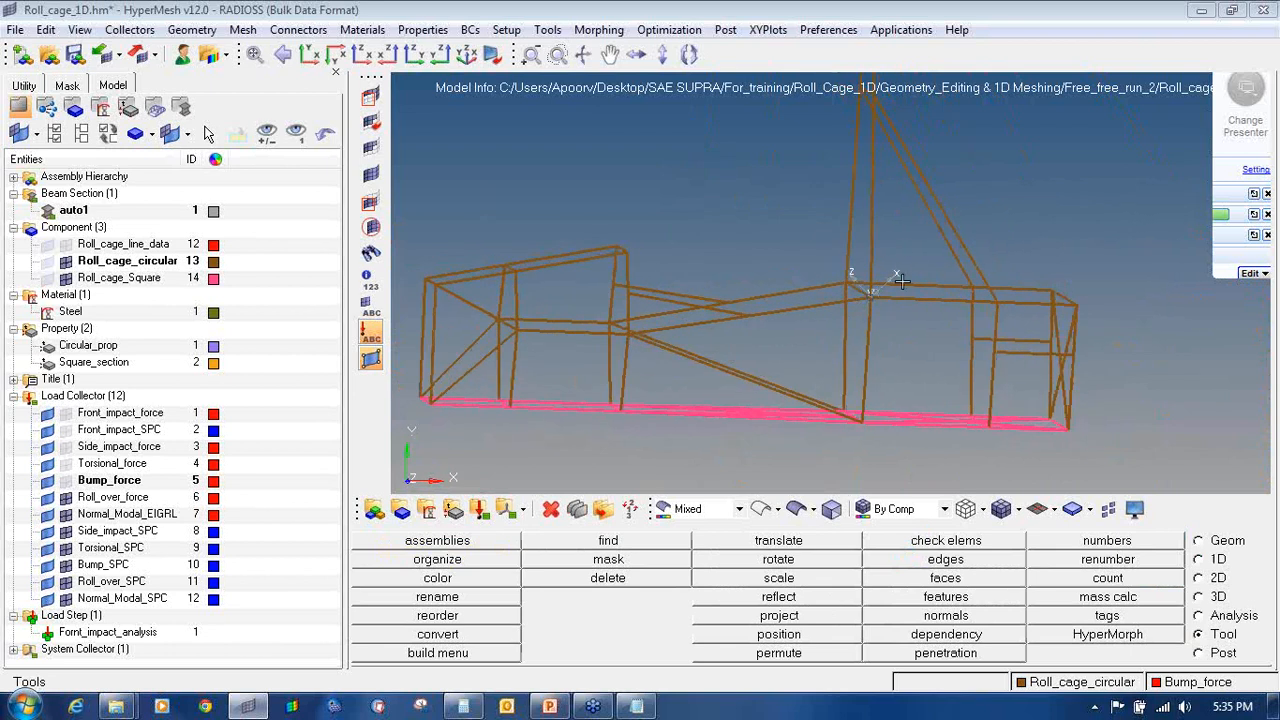
{"action": "scroll", "coordinate": [880, 290], "scroll_direction": "up", "scroll_amount": 3, "text": "ctrl"}
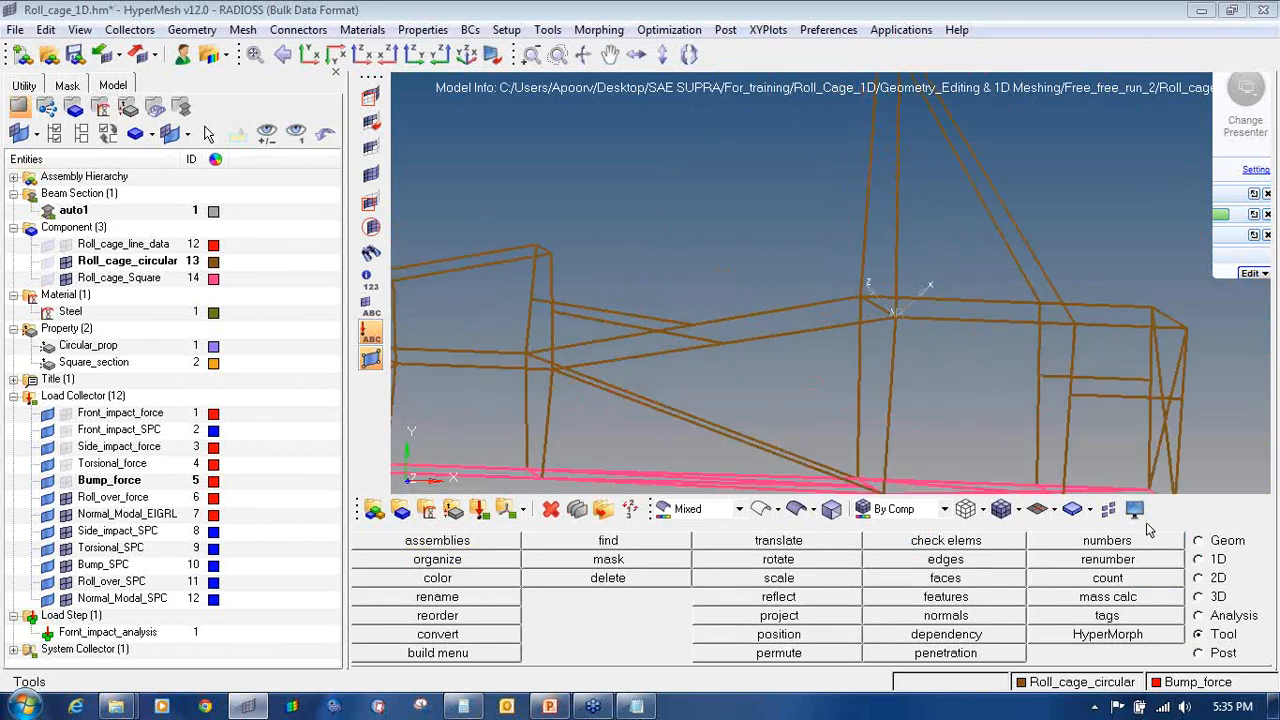
{"action": "left_click", "coordinate": [1228, 615]}
{"action": "scroll", "coordinate": [770, 276], "scroll_direction": "down", "scroll_amount": 4, "text": "ctrl"}
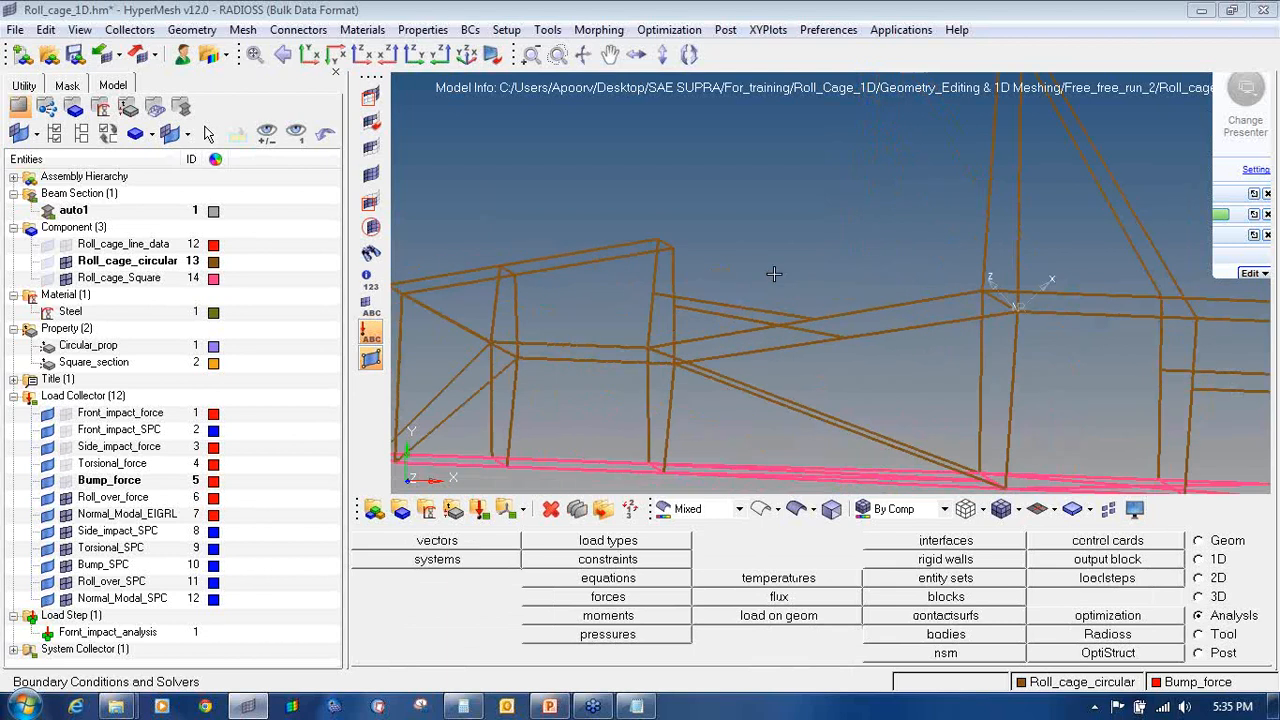
{"action": "right_click", "coordinate": [126, 498]}
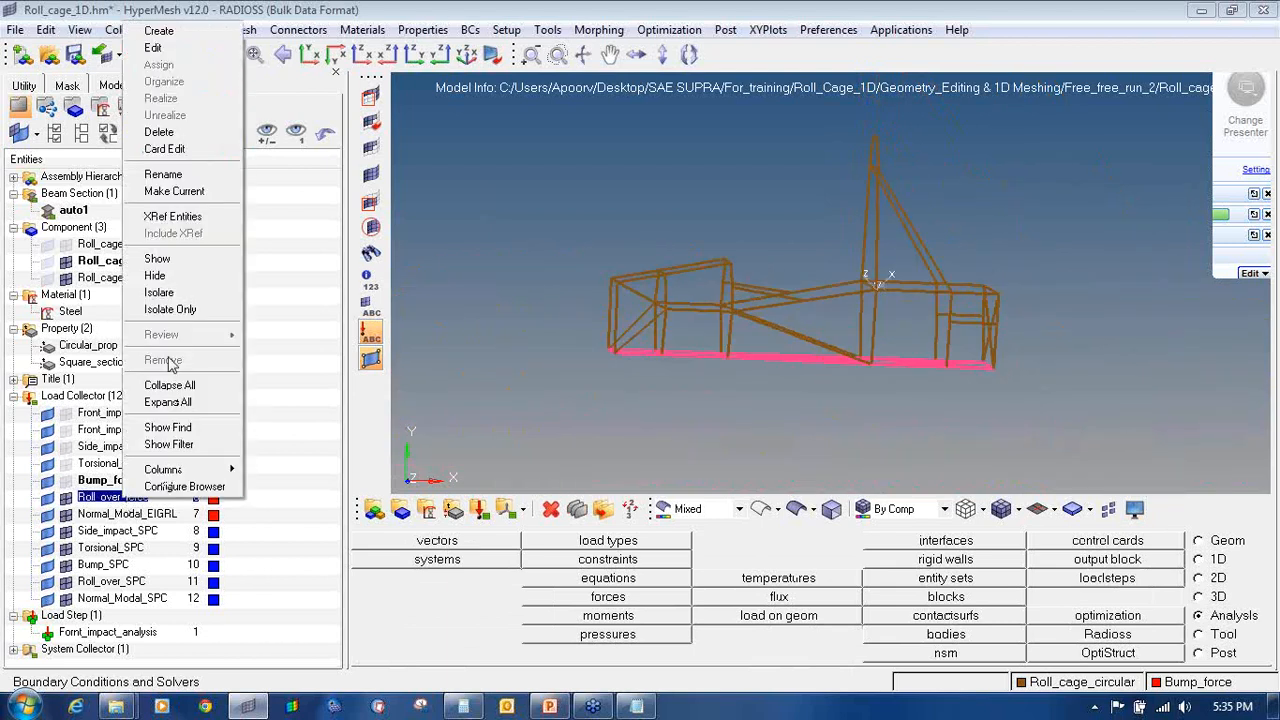
{"action": "left_click", "coordinate": [174, 191]}
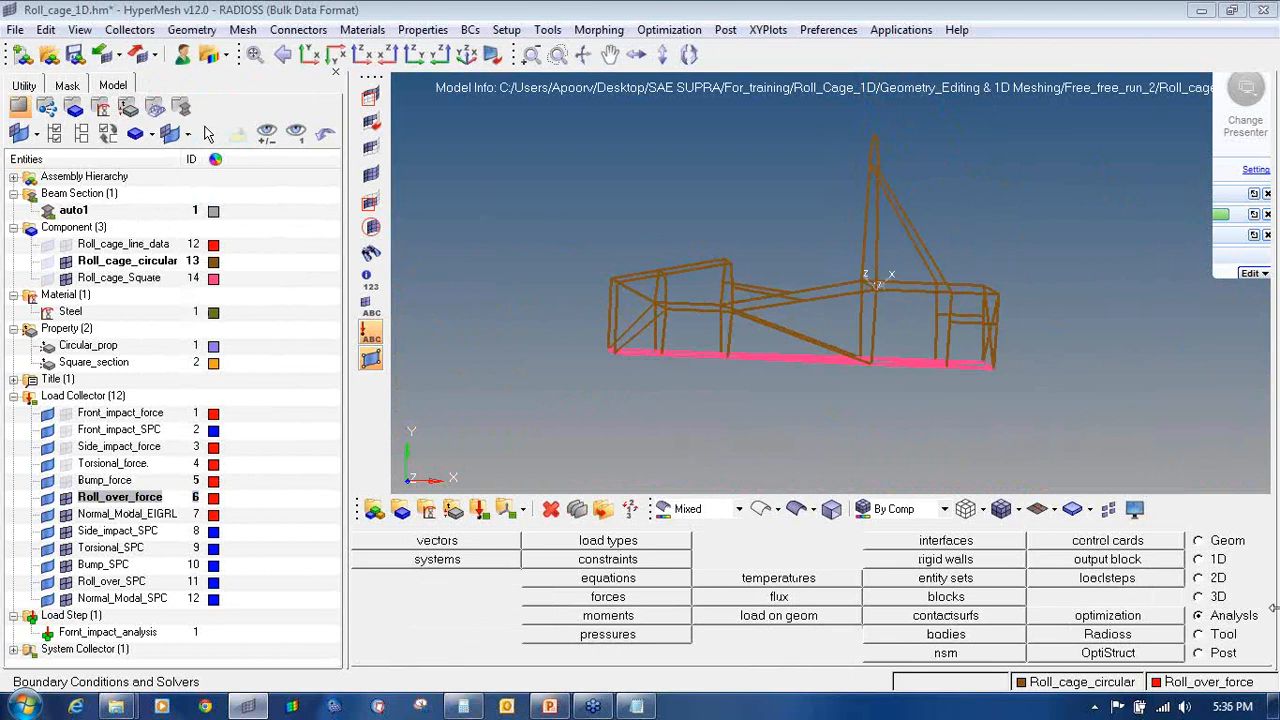
Step: Open force creation and pick the first roll cage node to load
{"action": "left_click", "coordinate": [633, 600]}
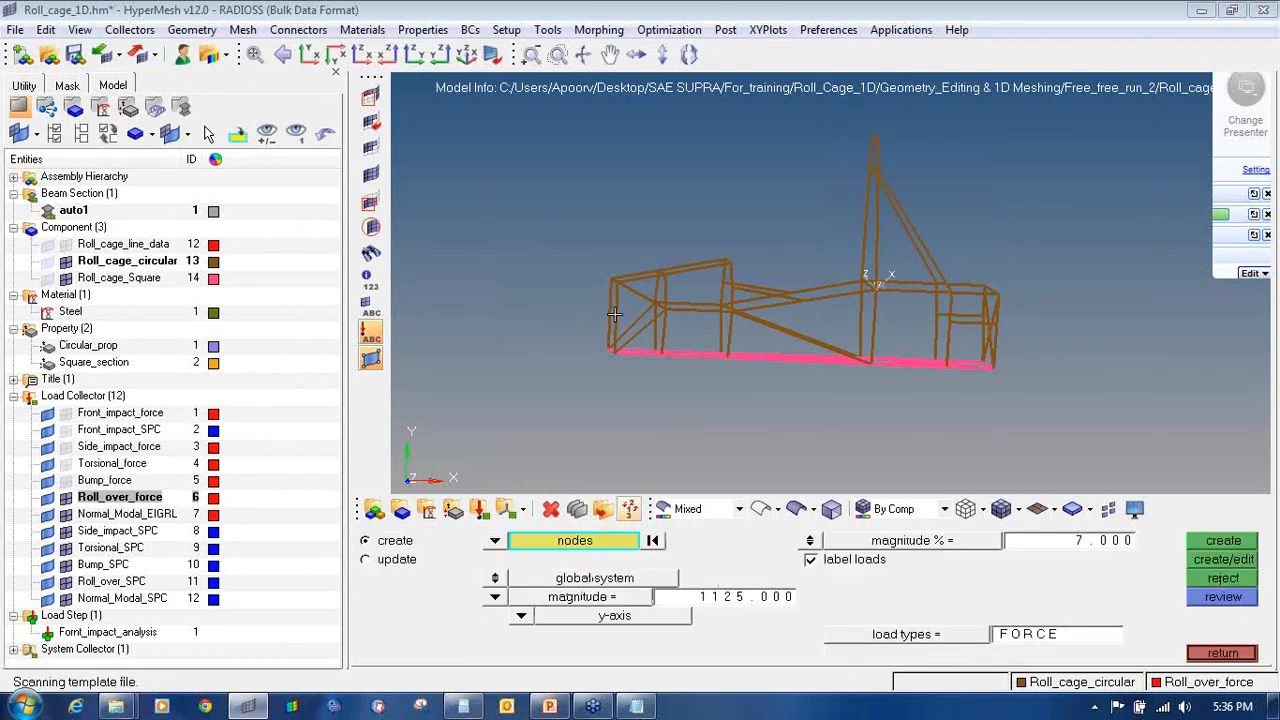
{"action": "right_click_drag", "start_coordinate": [617, 273], "coordinate": [637, 281], "text": "ctrl"}
{"action": "scroll", "coordinate": [636, 287], "scroll_direction": "up", "scroll_amount": 3}
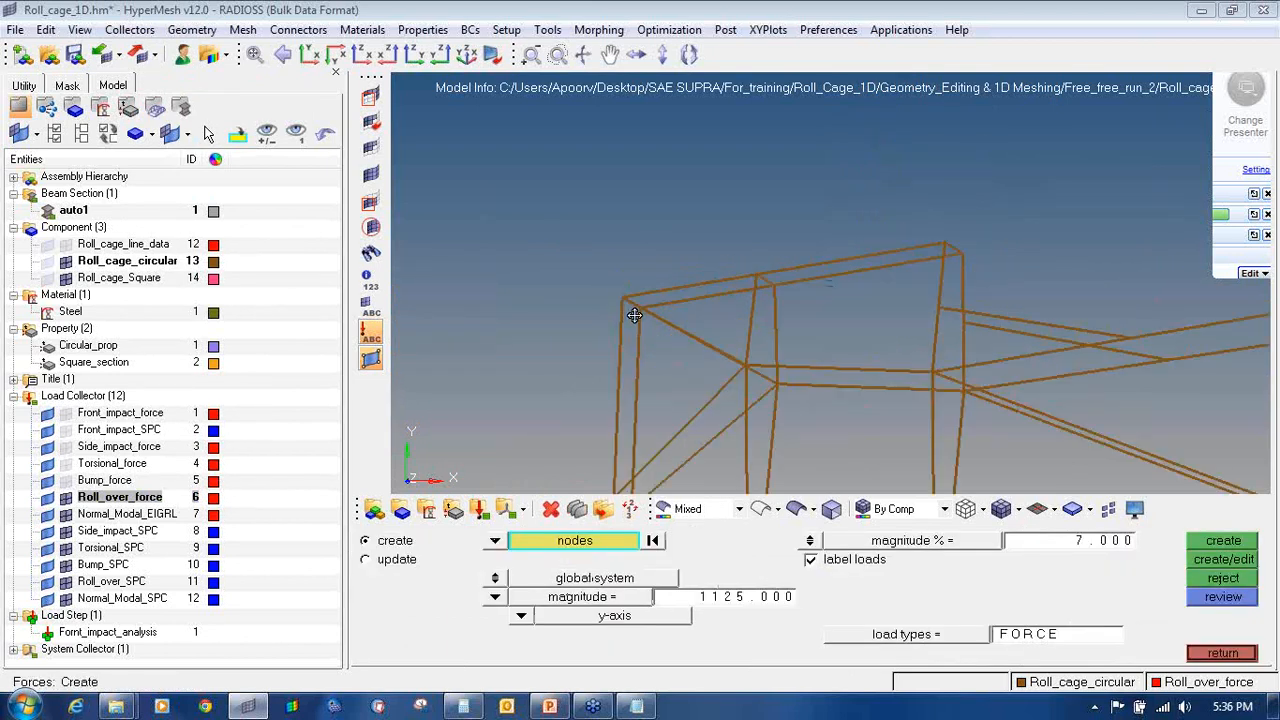
{"action": "left_click_drag", "start_coordinate": [634, 315], "coordinate": [674, 322], "text": "ctrl"}
{"action": "scroll", "coordinate": [632, 313], "scroll_direction": "up", "scroll_amount": 3}
{"action": "left_click", "coordinate": [658, 301]}
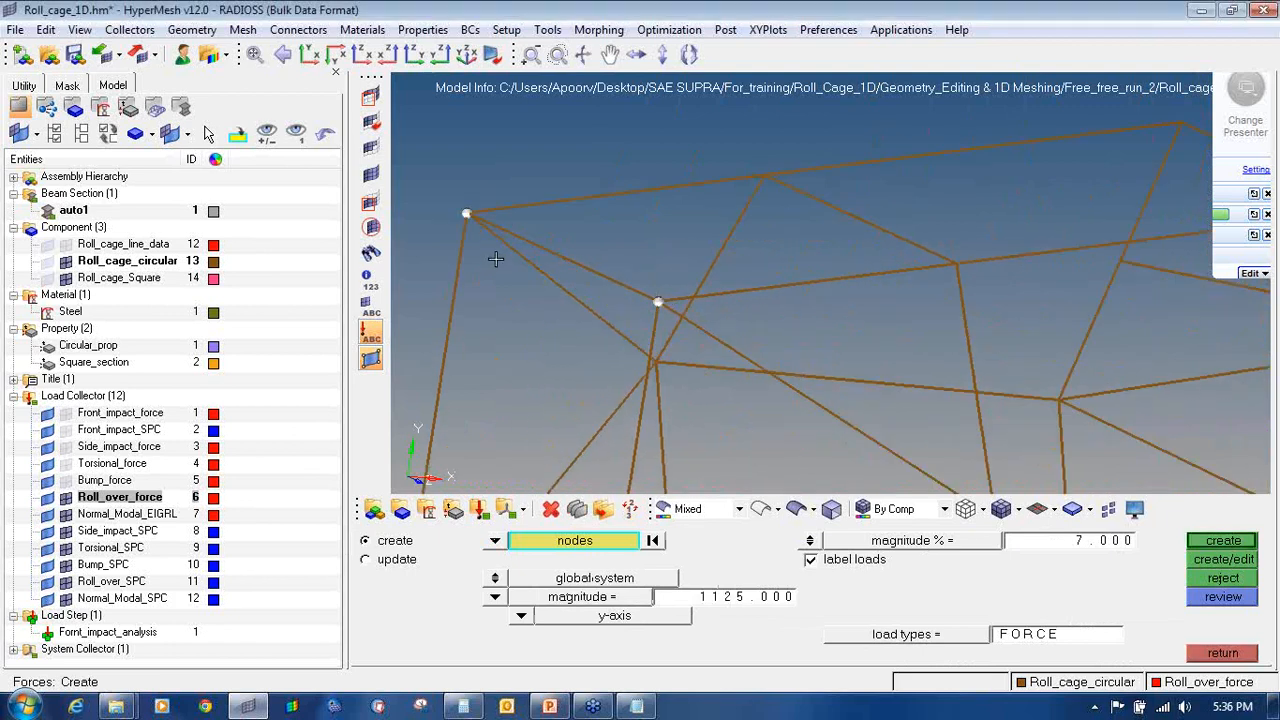
Step: Rotate and zoom the view to face the main hoop and its angled legs
{"action": "scroll", "coordinate": [496, 259], "scroll_direction": "down", "scroll_amount": 5}
{"action": "right_click_drag", "start_coordinate": [718, 201], "coordinate": [681, 290], "text": "ctrl"}
{"action": "scroll", "coordinate": [789, 218], "scroll_direction": "up", "scroll_amount": 3}
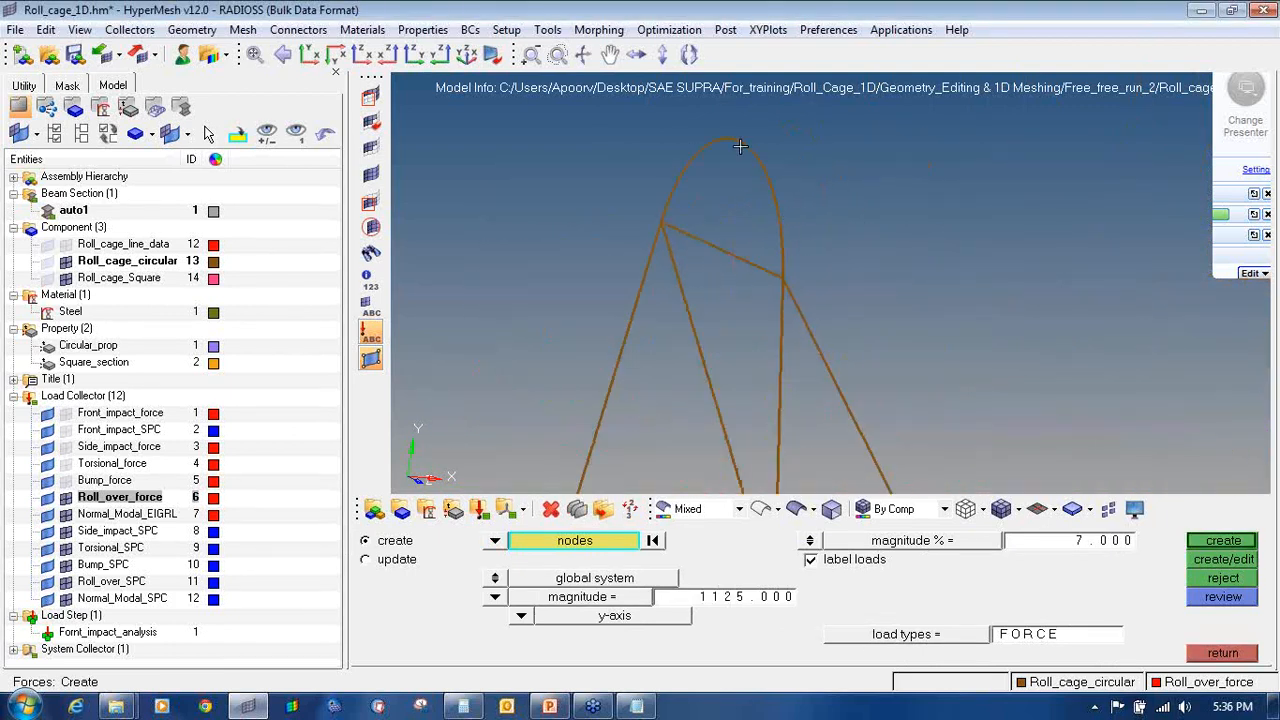
{"action": "mouse_move", "coordinate": [755, 267]}
{"action": "left_mouse_down", "text": "ctrl"}
{"action": "mouse_move", "coordinate": [771, 283]}
{"action": "mouse_move", "coordinate": [834, 283]}
{"action": "mouse_move", "coordinate": [780, 272]}
{"action": "mouse_move", "coordinate": [791, 271]}
{"action": "left_mouse_up", "text": "ctrl"}
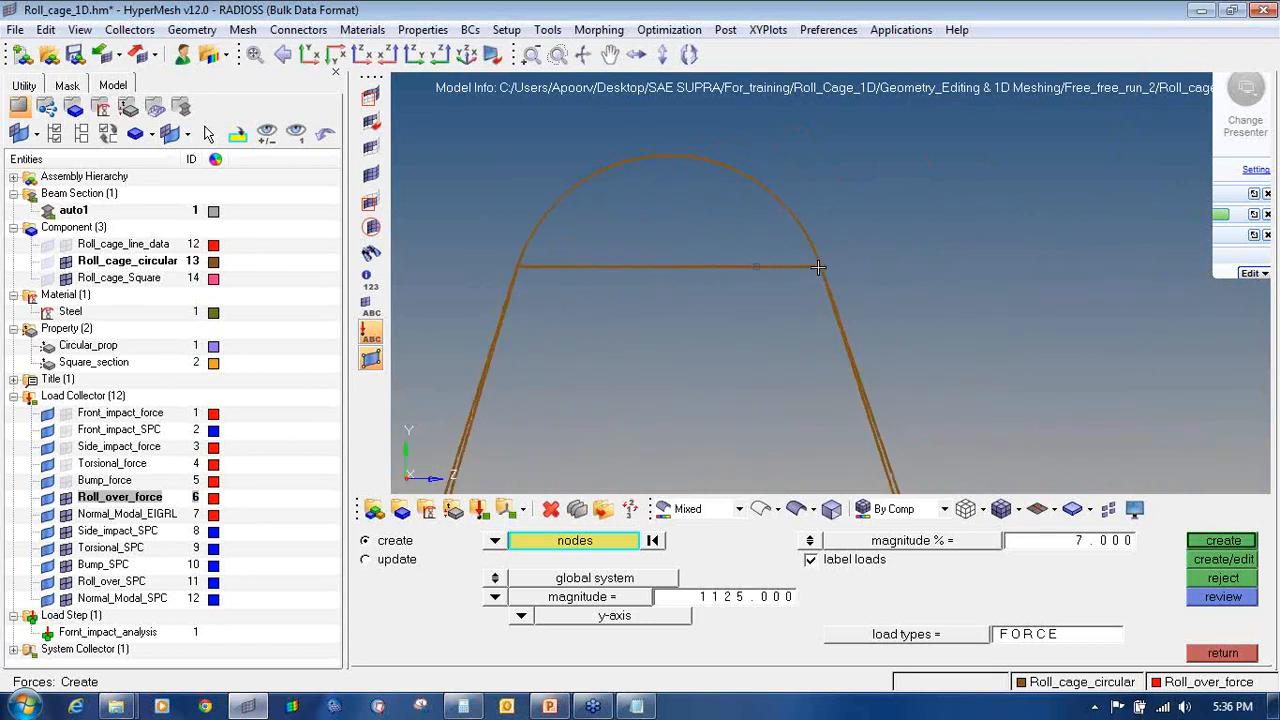
{"action": "scroll", "coordinate": [820, 262], "scroll_direction": "up", "scroll_amount": 3}
{"action": "scroll", "coordinate": [769, 272], "scroll_direction": "down", "scroll_amount": 3}
{"action": "scroll", "coordinate": [626, 283], "scroll_direction": "up", "scroll_amount": 3}
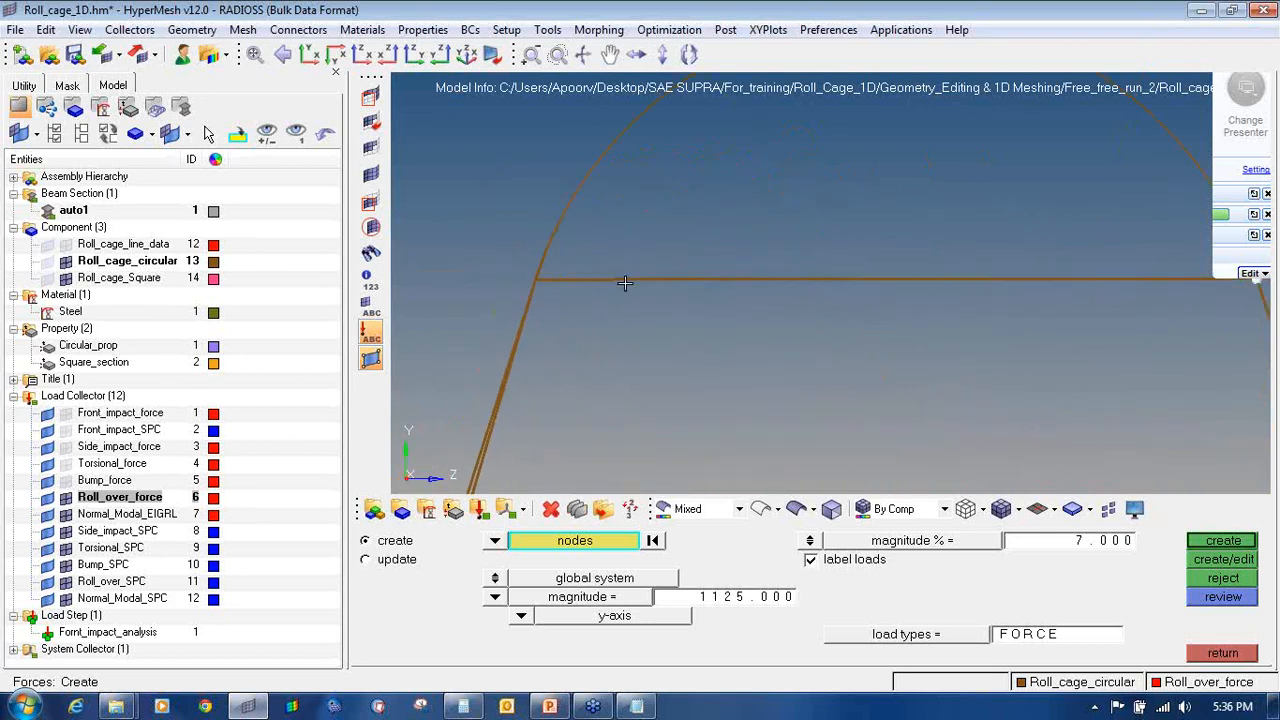
{"action": "scroll", "coordinate": [474, 280], "scroll_direction": "down", "scroll_amount": 3}
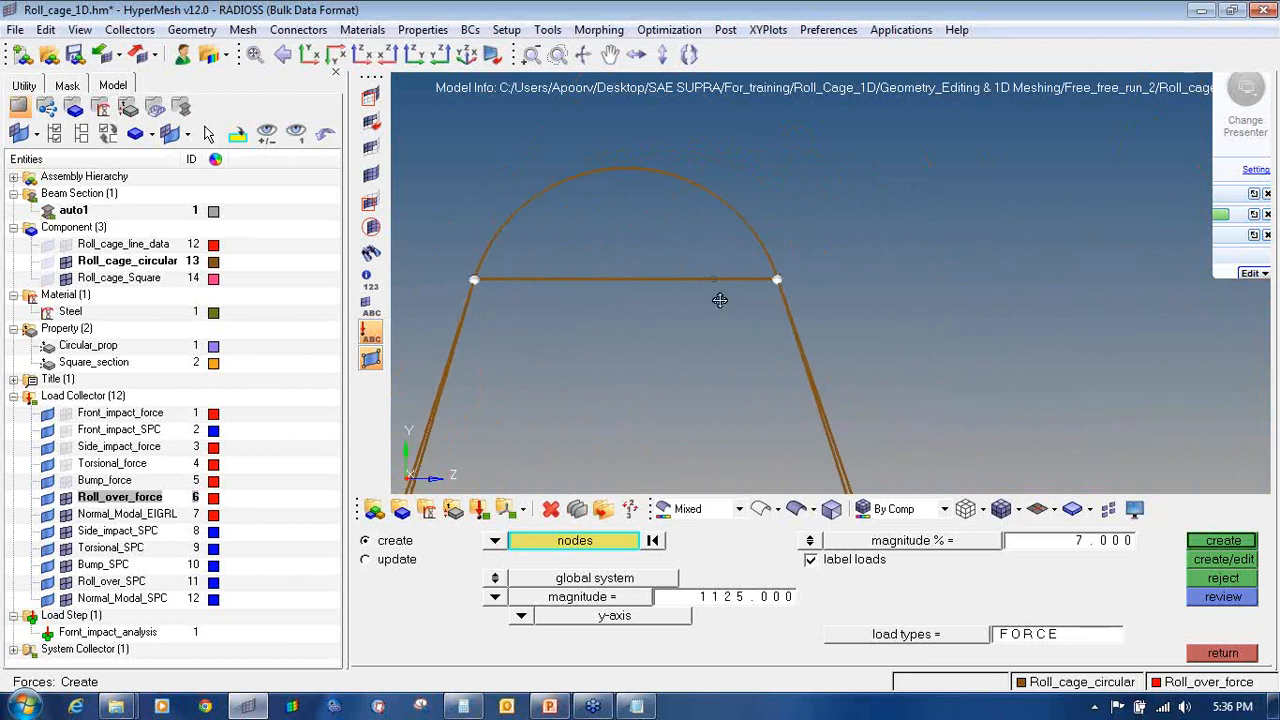
{"action": "left_click_drag", "start_coordinate": [720, 300], "coordinate": [466, 326], "text": "ctrl"}
{"action": "scroll", "coordinate": [790, 240], "scroll_direction": "down", "scroll_amount": 10}
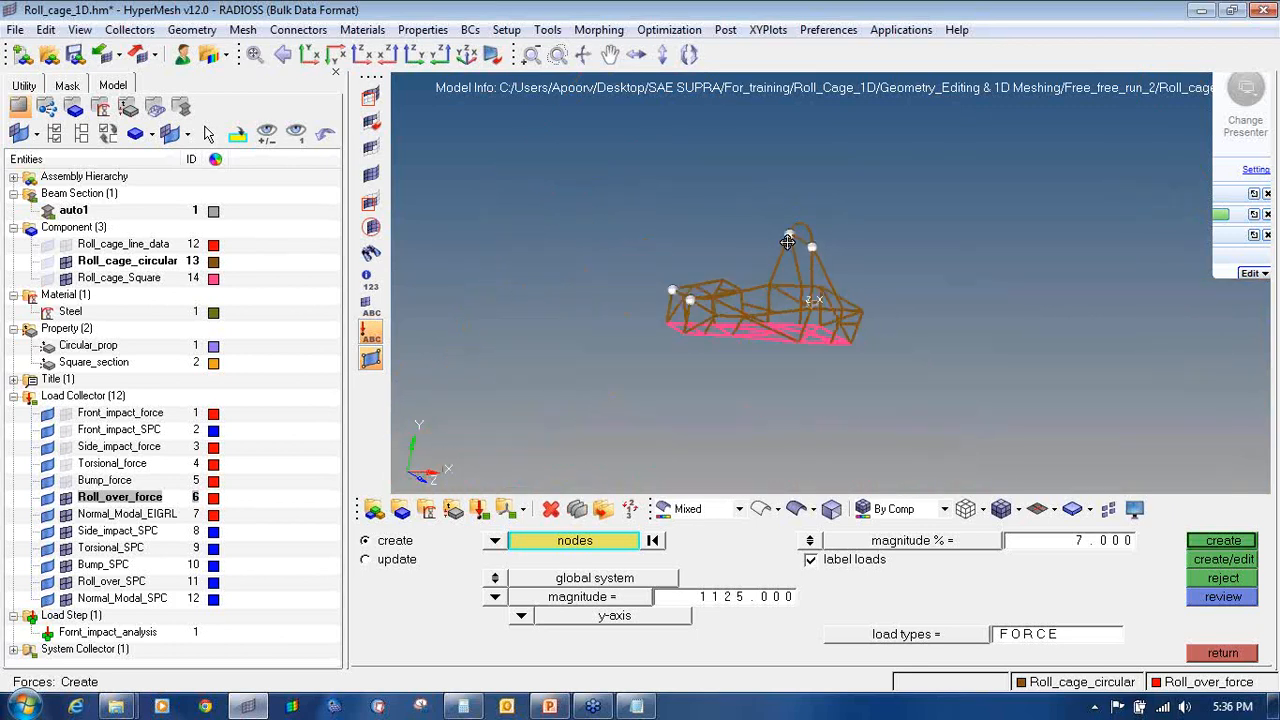
{"action": "scroll", "coordinate": [734, 273], "scroll_direction": "up", "scroll_amount": 4}
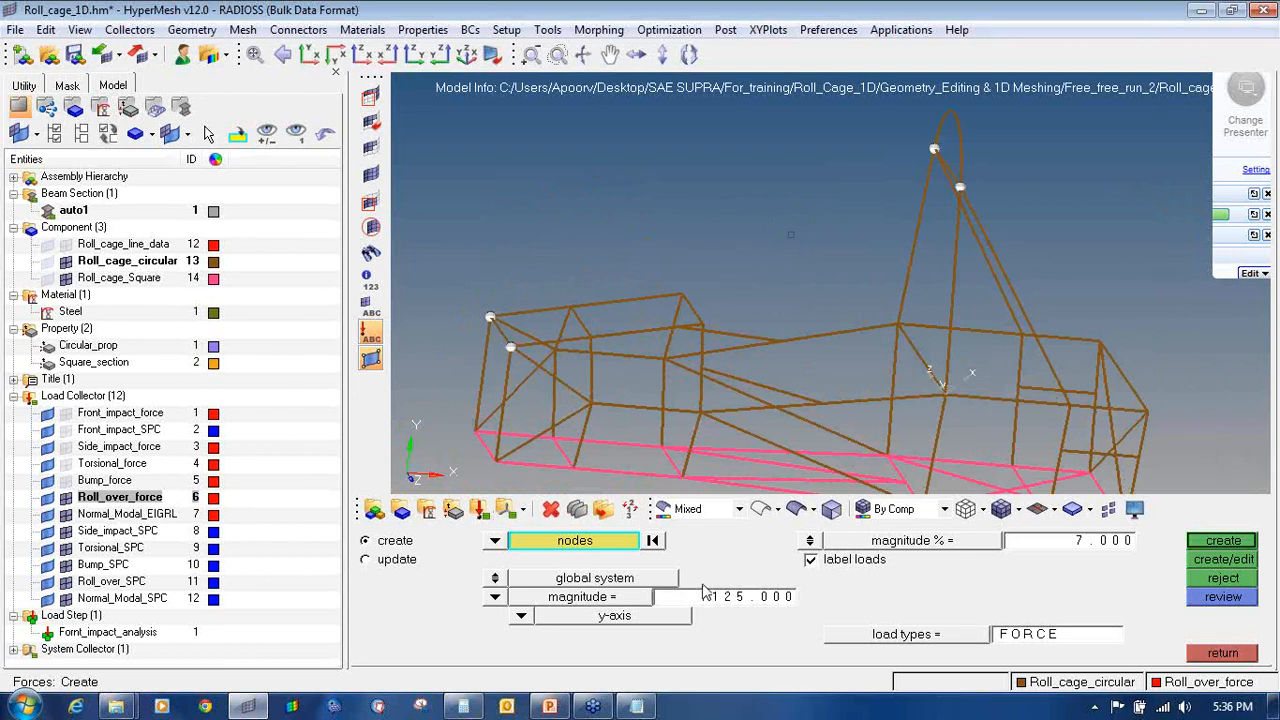
Step: Compute 9000 ÷ 4 = 2250 in Calculator
{"action": "left_click", "coordinate": [462, 706]}
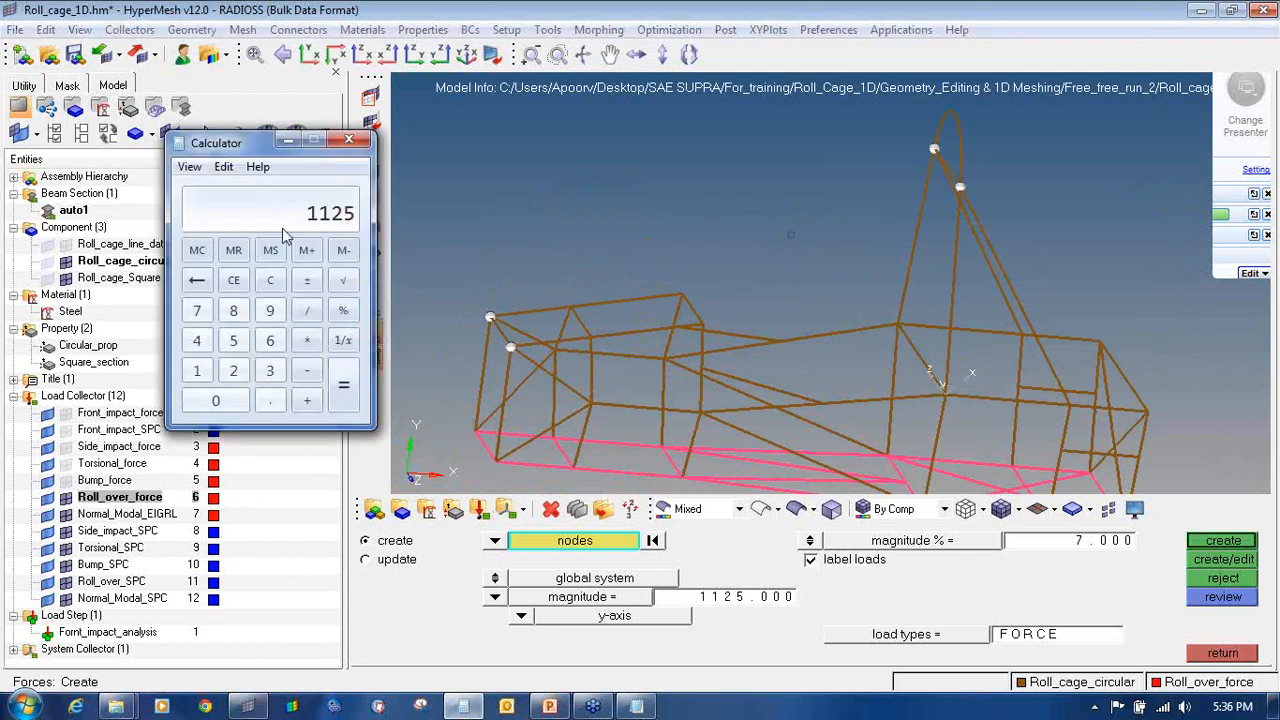
{"action": "left_click", "coordinate": [272, 281]}
{"action": "left_click", "coordinate": [269, 311]}
{"action": "left_click", "coordinate": [240, 398]}
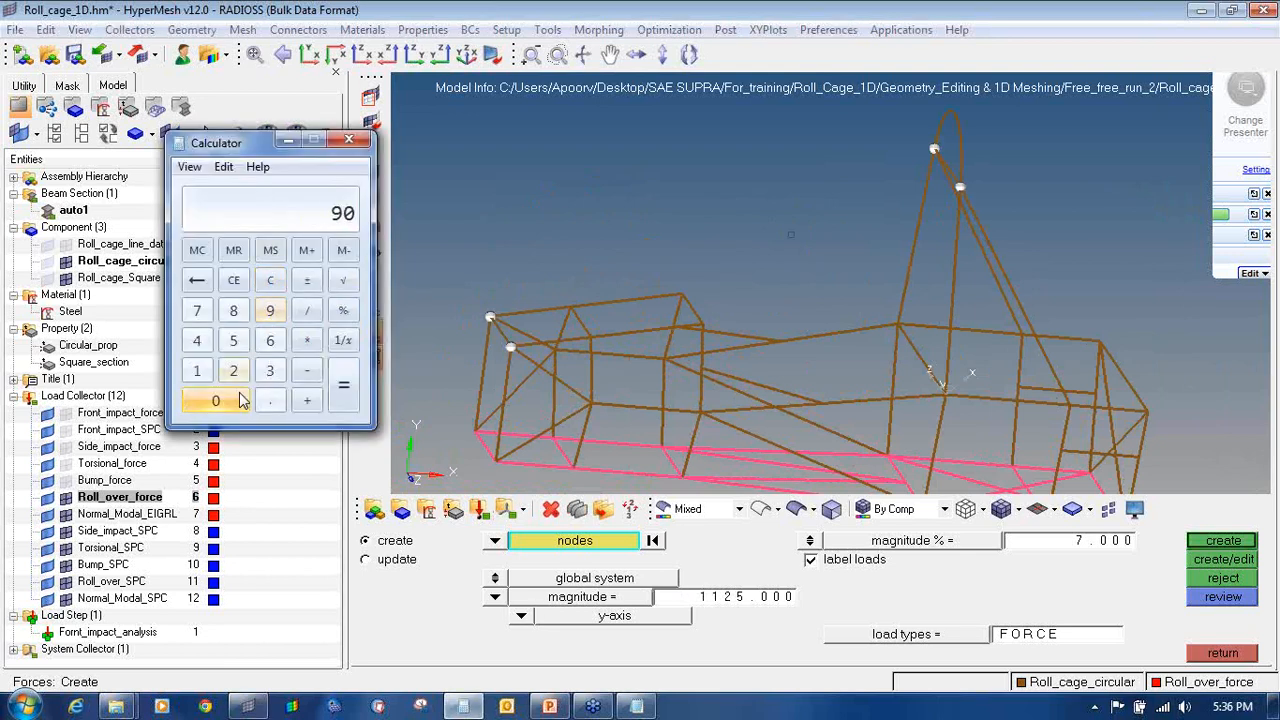
{"action": "double_click", "coordinate": [240, 398]}
{"action": "left_click", "coordinate": [307, 311]}
{"action": "left_click", "coordinate": [197, 341]}
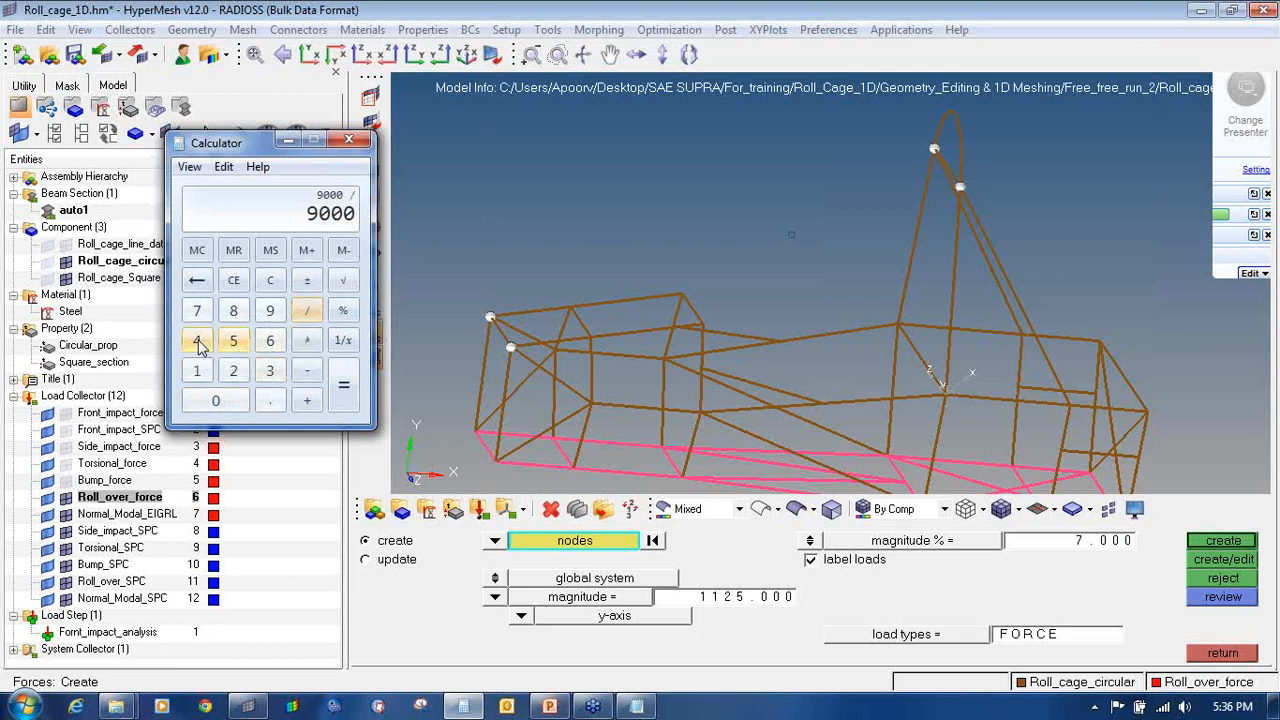
{"action": "left_click", "coordinate": [343, 385]}
Step: Enter 2250 as the force magnitude, referenced to the local system
{"action": "left_click", "coordinate": [705, 597]}
{"action": "type", "text": "22"}
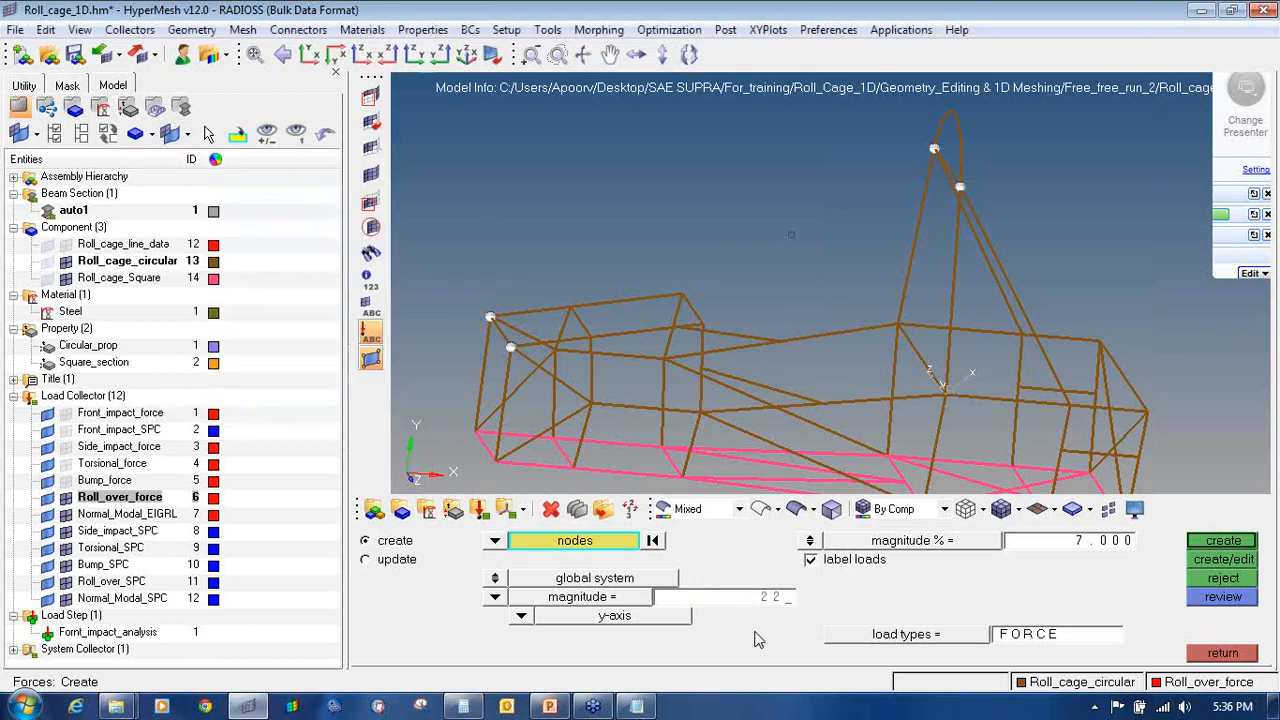
{"action": "type", "text": "50"}
{"action": "key", "text": "Return"}
{"action": "left_click", "coordinate": [497, 579]}
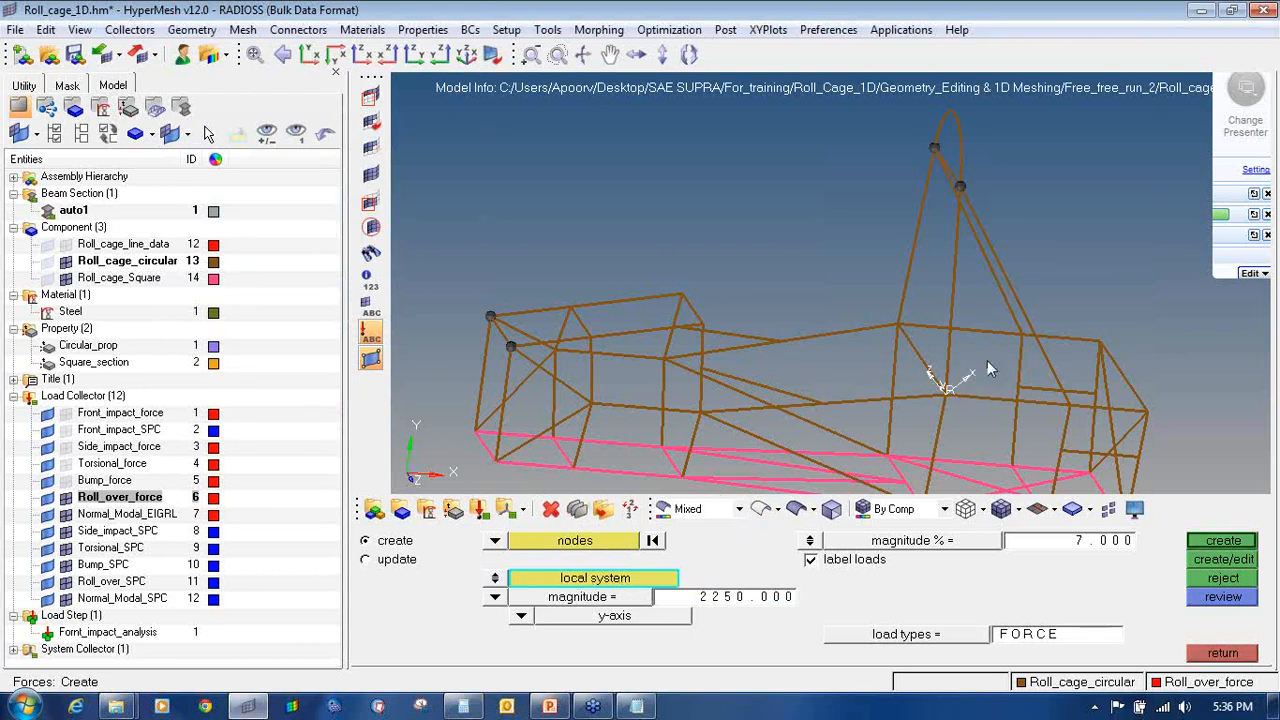
Step: Create the four 2250 forces along the local x-axis and inspect them
{"action": "left_click", "coordinate": [522, 617]}
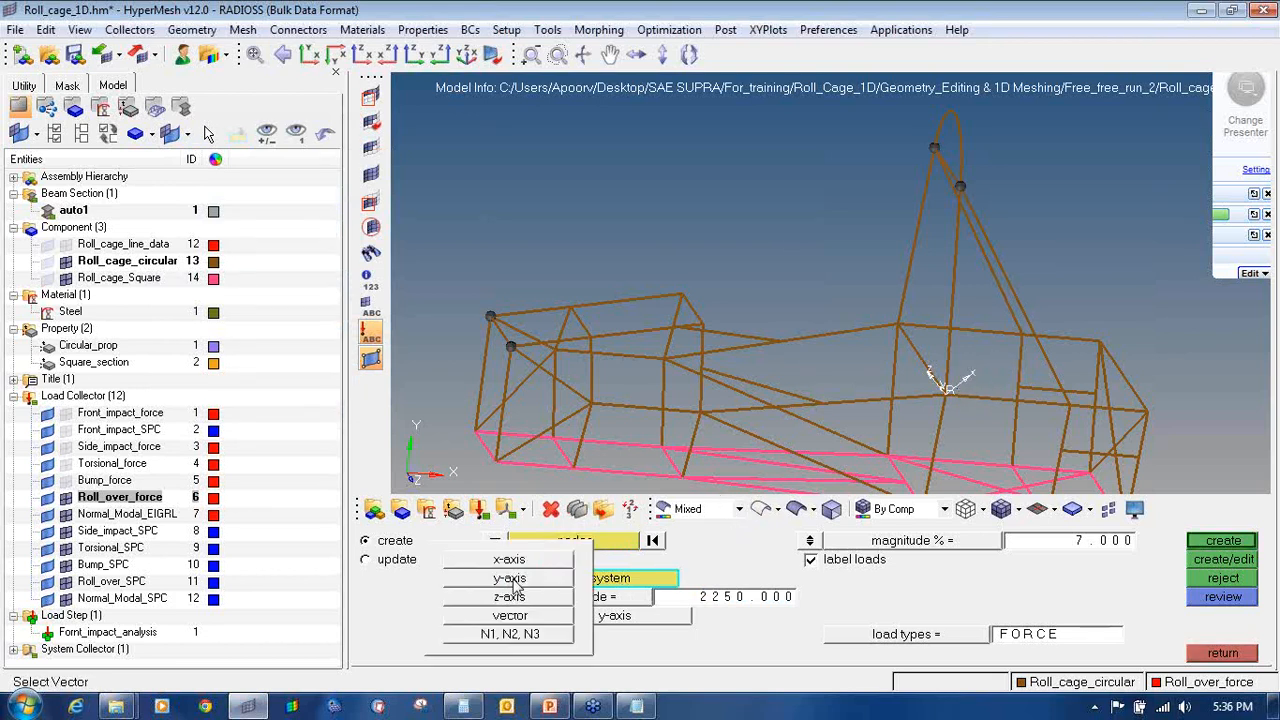
{"action": "left_click", "coordinate": [512, 561]}
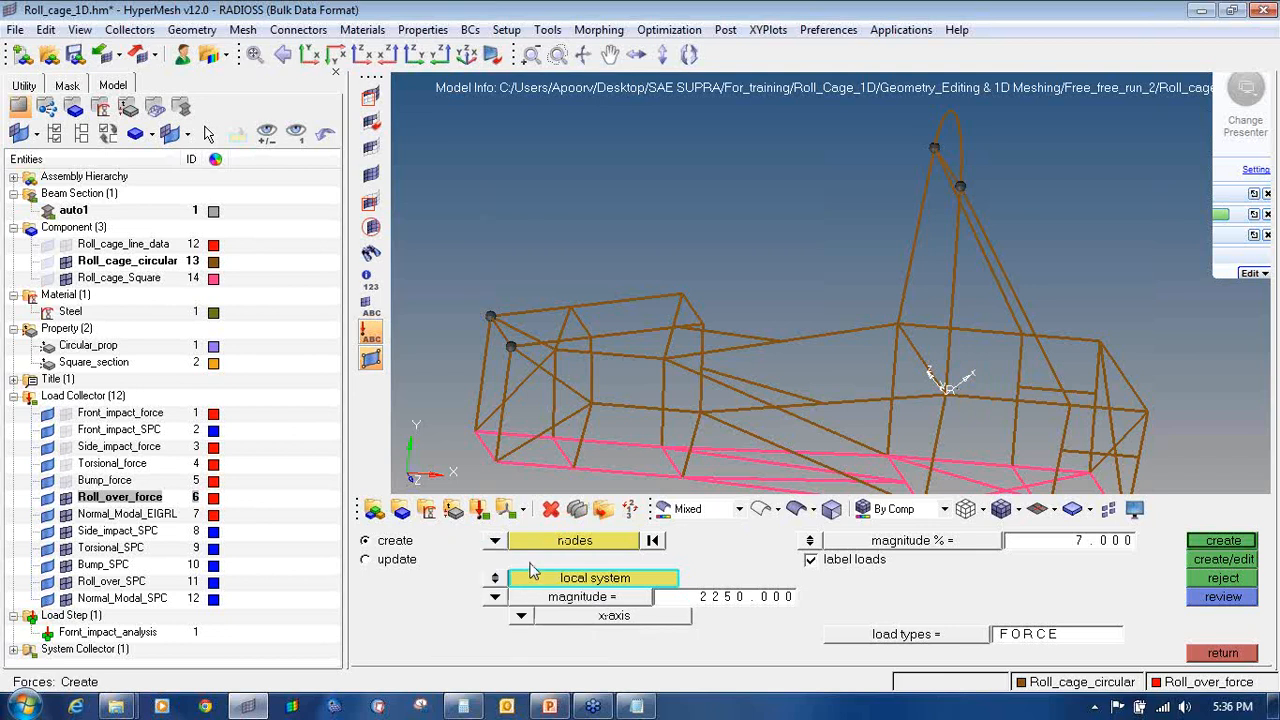
{"action": "left_click", "coordinate": [1214, 543]}
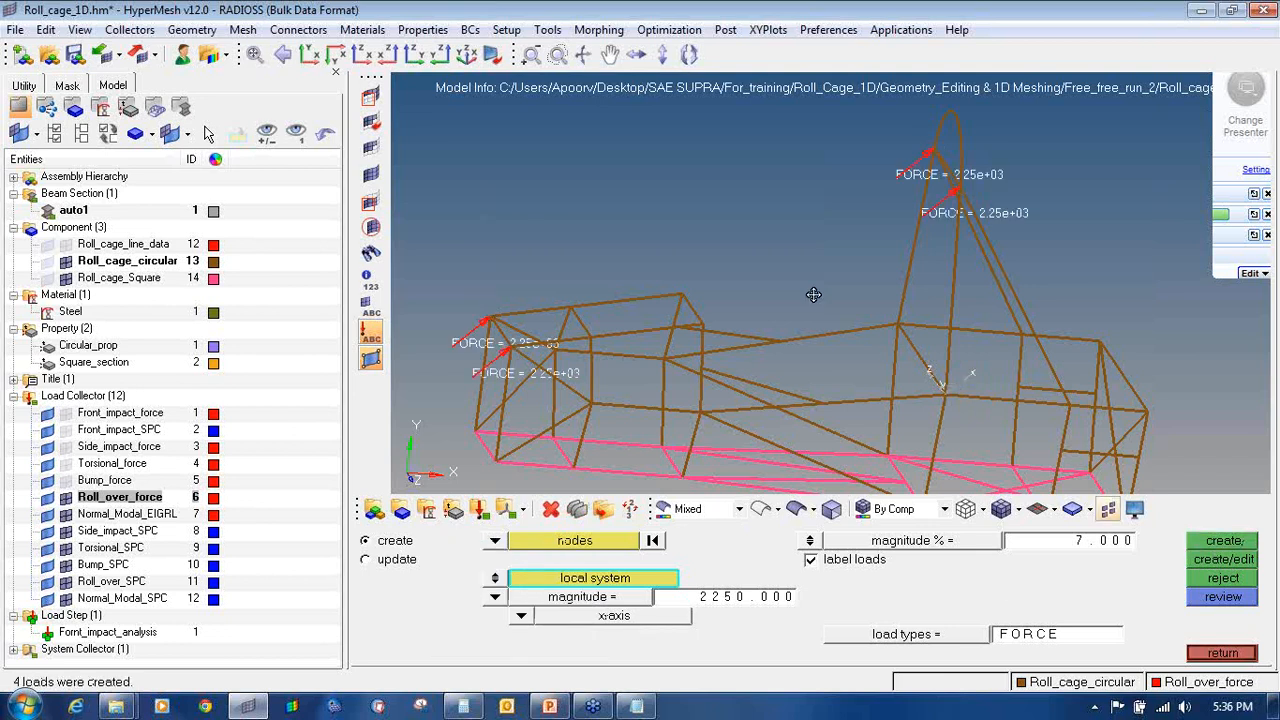
{"action": "left_click_drag", "start_coordinate": [814, 295], "coordinate": [1156, 279], "text": "ctrl"}
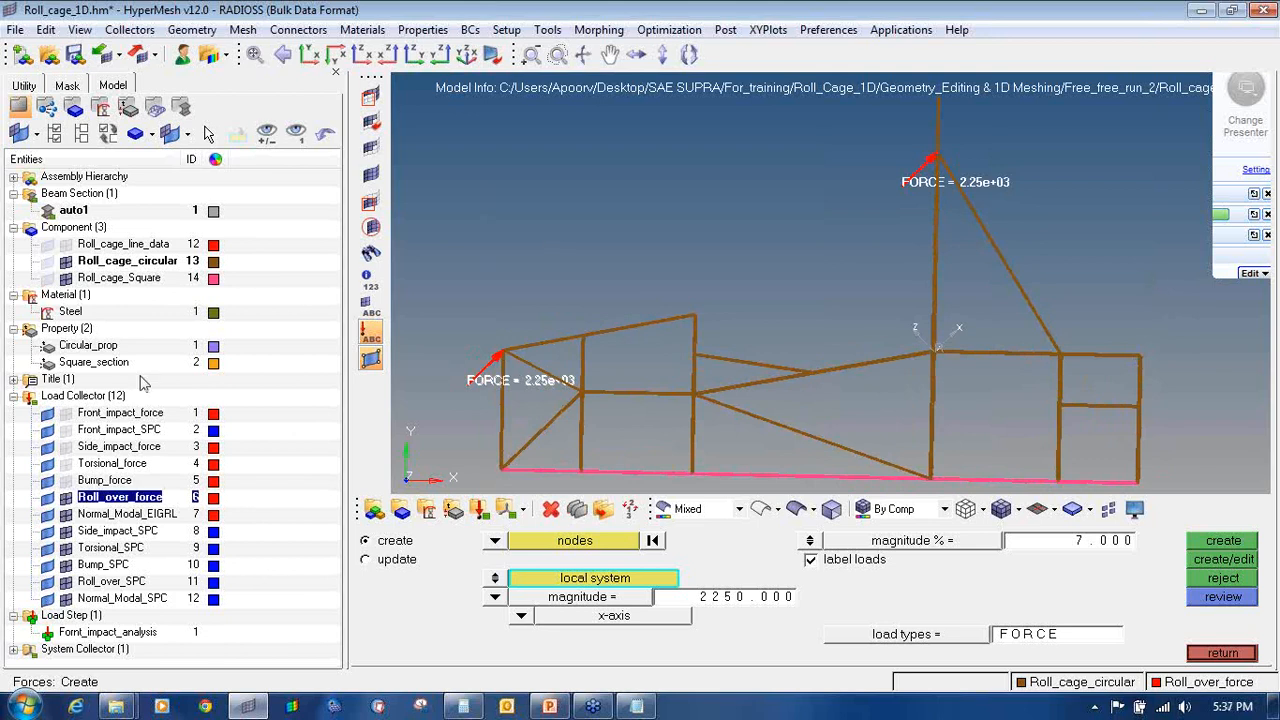
Step: Hide the auto1 system and Roll_over_force arrows, then exit force creation
{"action": "left_click", "coordinate": [14, 649]}
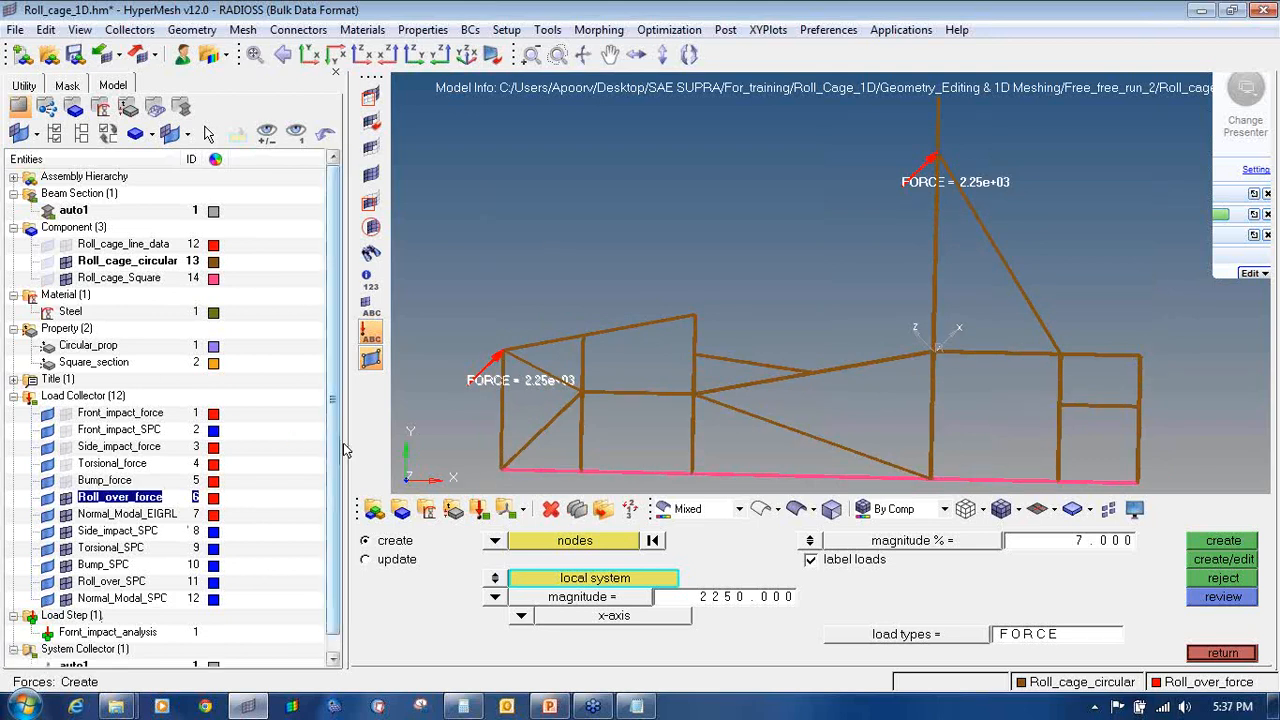
{"action": "left_click_drag", "start_coordinate": [334, 452], "coordinate": [334, 480]}
{"action": "left_click", "coordinate": [46, 652]}
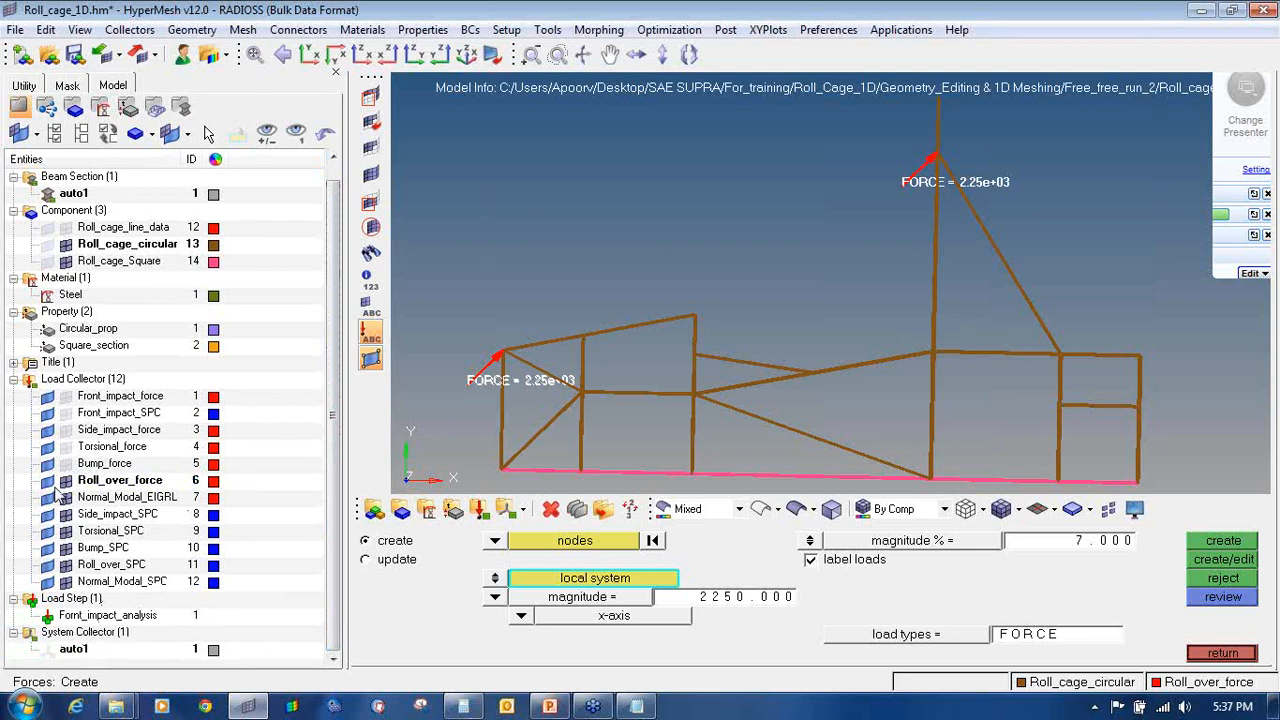
{"action": "left_click", "coordinate": [65, 481]}
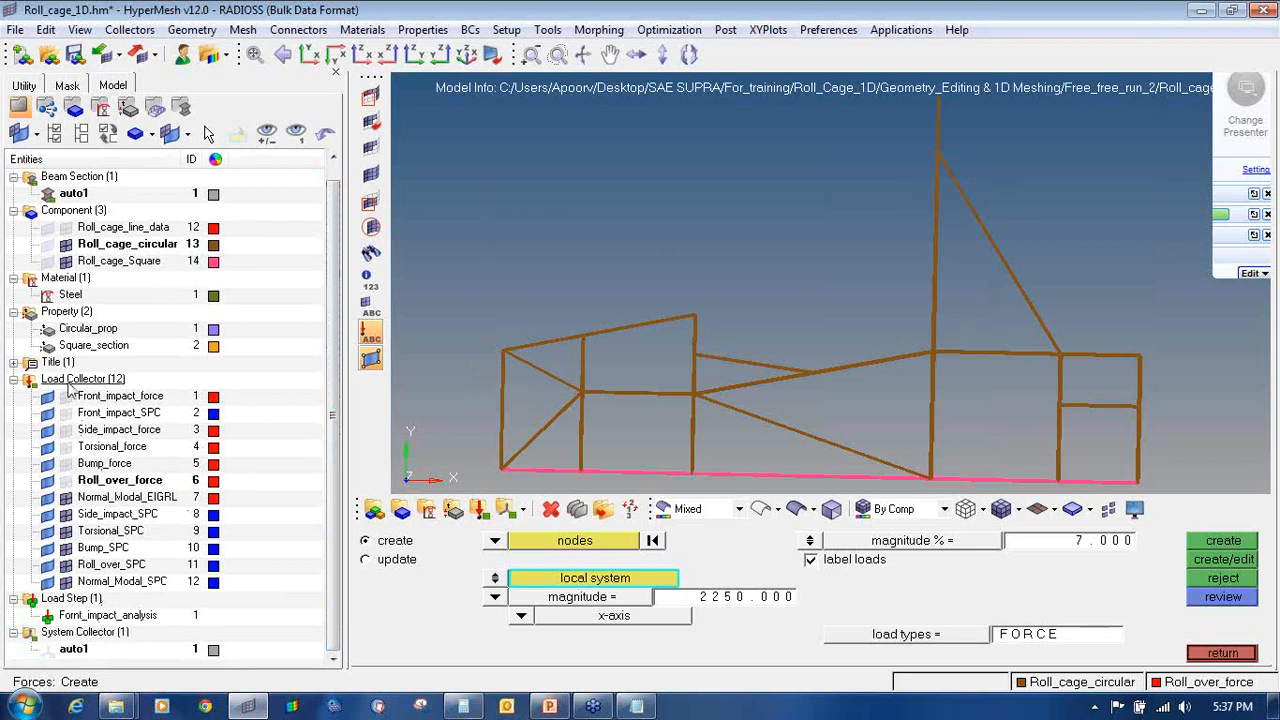
{"action": "scroll", "coordinate": [800, 197], "scroll_direction": "down", "scroll_amount": 5, "text": "ctrl"}
{"action": "mouse_move", "coordinate": [801, 197]}
{"action": "left_mouse_down", "text": "ctrl"}
{"action": "mouse_move", "coordinate": [827, 199]}
{"action": "mouse_move", "coordinate": [850, 238]}
{"action": "mouse_move", "coordinate": [836, 236]}
{"action": "mouse_move", "coordinate": [843, 222]}
{"action": "left_mouse_up", "text": "ctrl"}
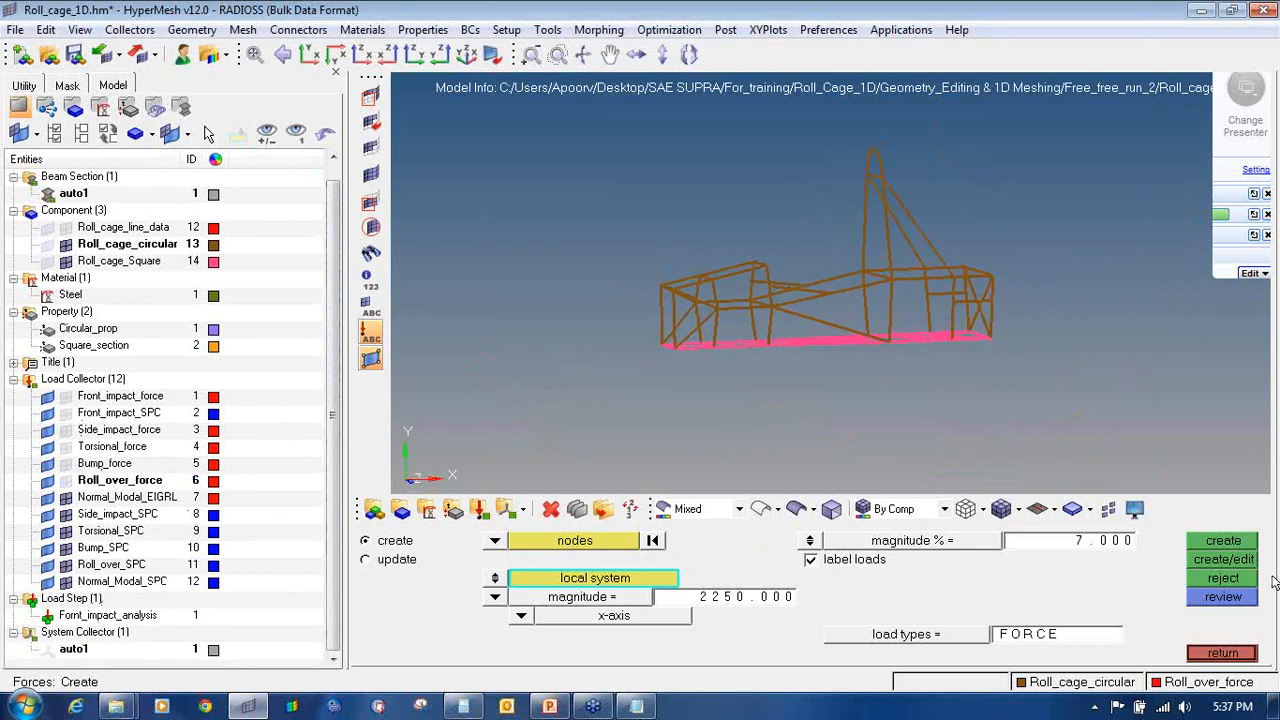
{"action": "left_click", "coordinate": [1220, 653]}
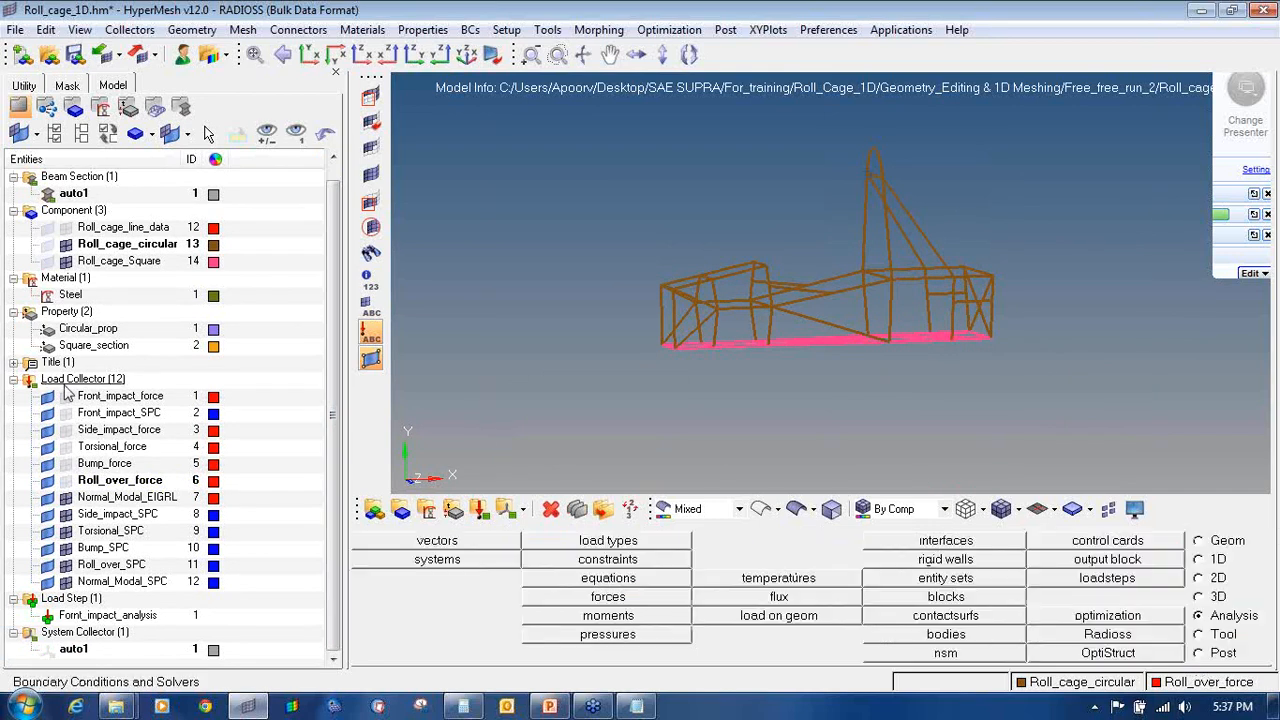
Step: Show and hide Front_impact, Side_impact, Torsional, Bump and Roll_over force loads in turn
{"action": "left_click", "coordinate": [66, 398]}
{"action": "left_click", "coordinate": [66, 398]}
{"action": "left_click", "coordinate": [66, 430]}
{"action": "left_click", "coordinate": [65, 431]}
{"action": "left_click", "coordinate": [65, 431]}
{"action": "left_click", "coordinate": [65, 431]}
{"action": "left_click", "coordinate": [65, 447]}
{"action": "left_click", "coordinate": [65, 448]}
{"action": "left_click", "coordinate": [65, 464]}
{"action": "left_click", "coordinate": [65, 464]}
{"action": "left_click", "coordinate": [65, 481]}
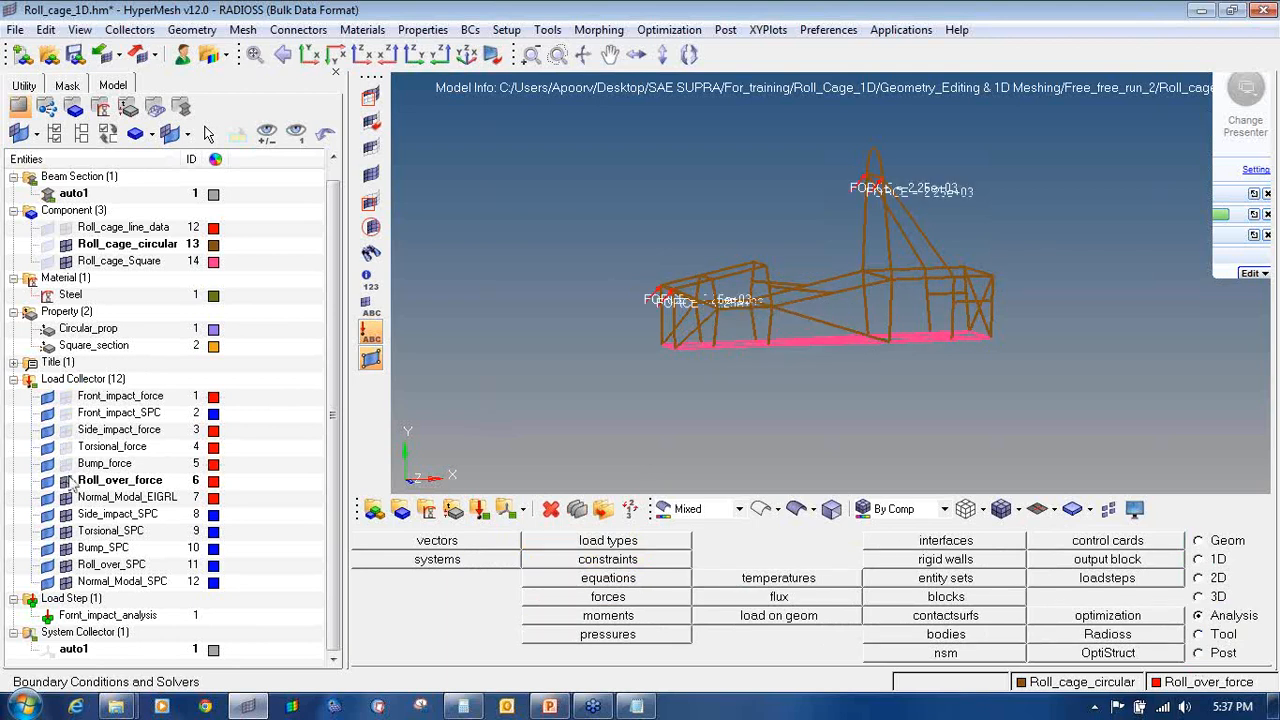
{"action": "left_click", "coordinate": [66, 482]}
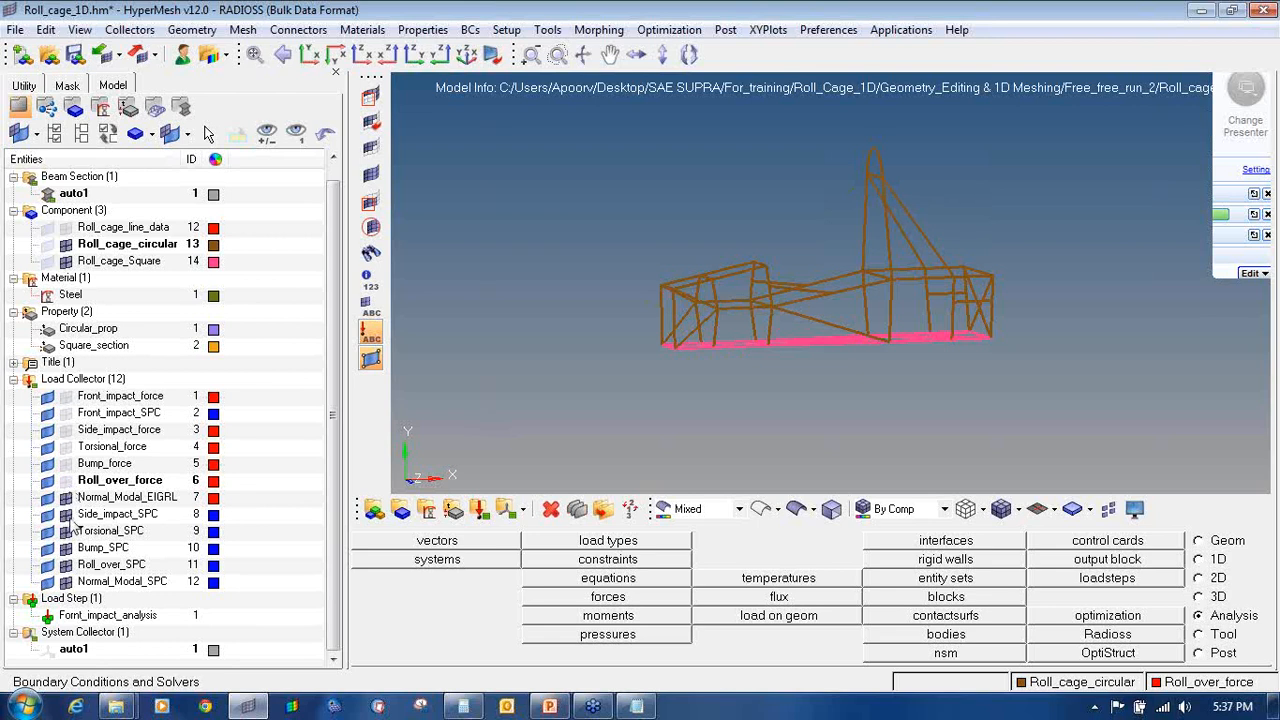
Step: Display only the Side_impact_force loads and rotate the cage to view them
{"action": "left_click", "coordinate": [65, 429]}
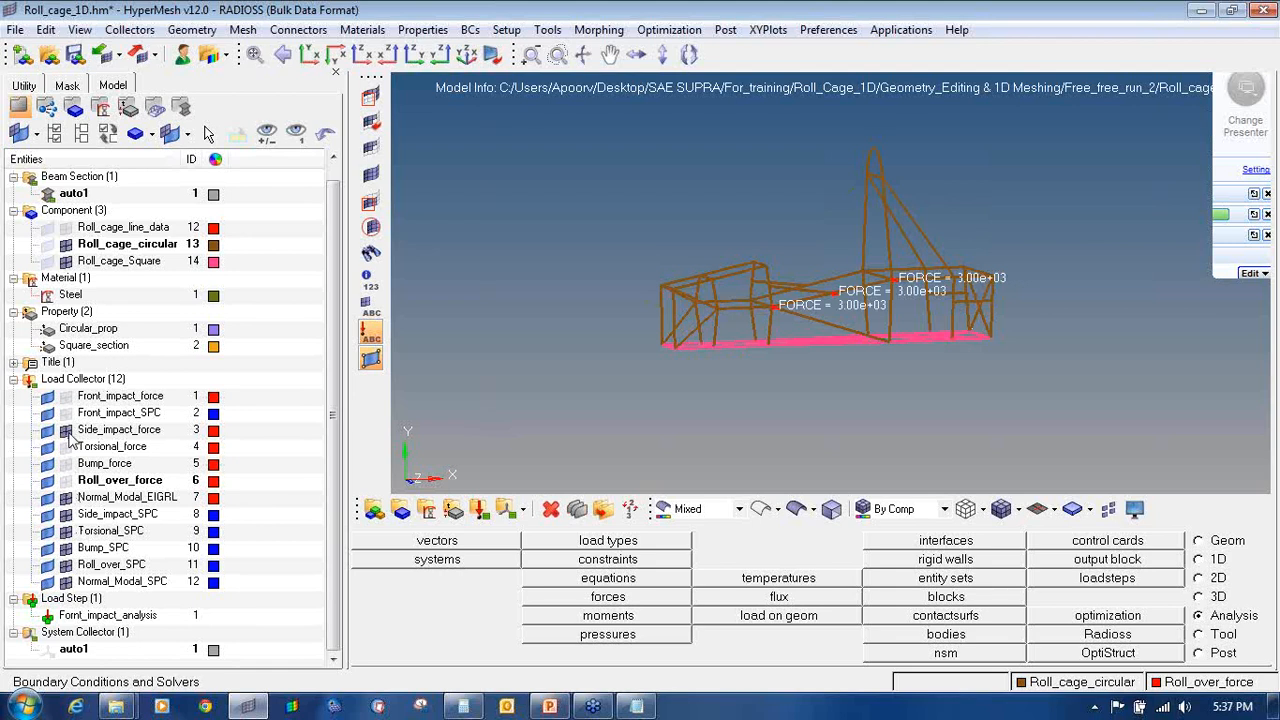
{"action": "left_click_drag", "start_coordinate": [749, 340], "coordinate": [672, 354], "text": "ctrl"}
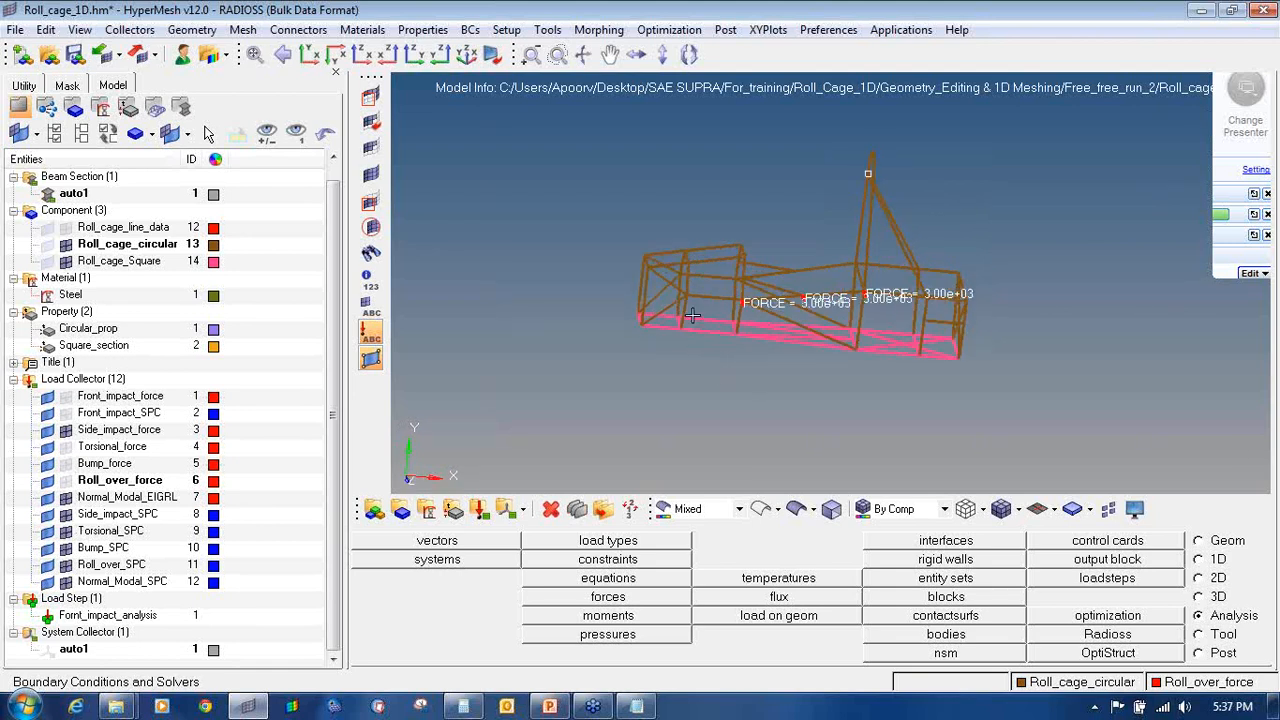
{"action": "scroll", "coordinate": [692, 315], "scroll_direction": "up", "scroll_amount": 4, "text": "ctrl"}
{"action": "left_click_drag", "start_coordinate": [976, 410], "coordinate": [863, 400], "text": "ctrl"}
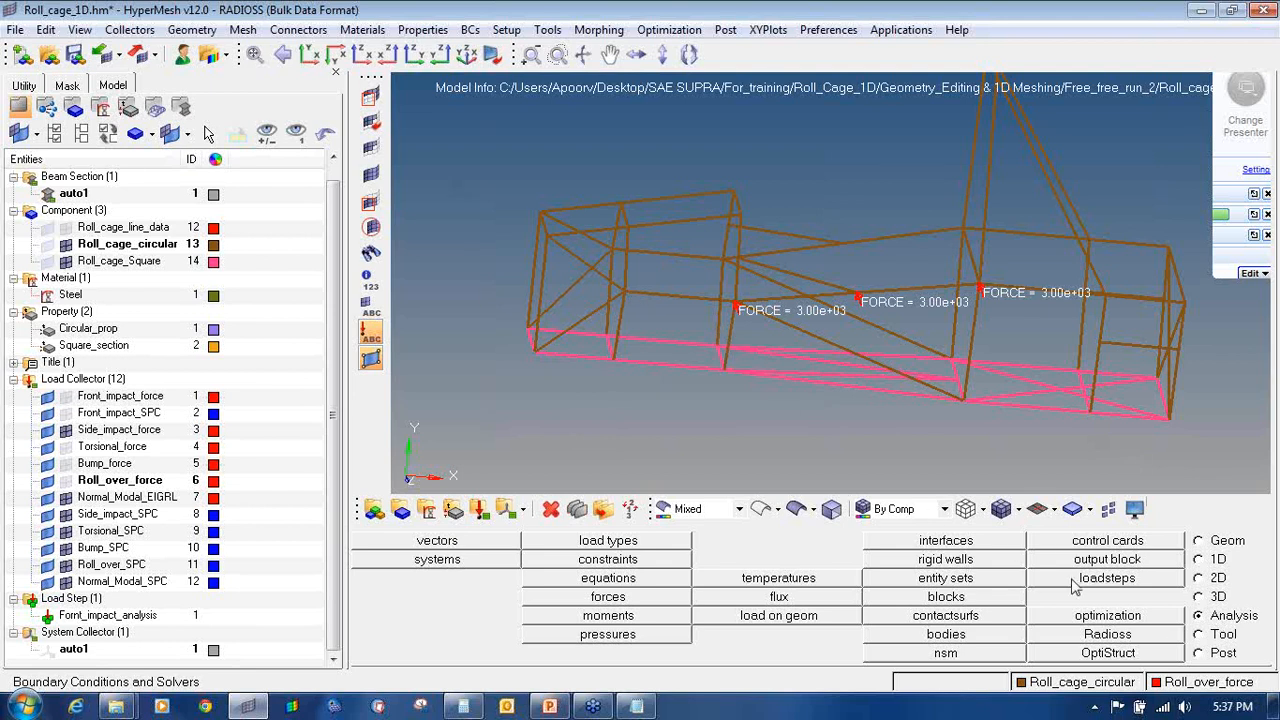
Step: Make Side_impact_SPC the current collector and pick the first lower-frame nodes for constraints
{"action": "right_click", "coordinate": [122, 520]}
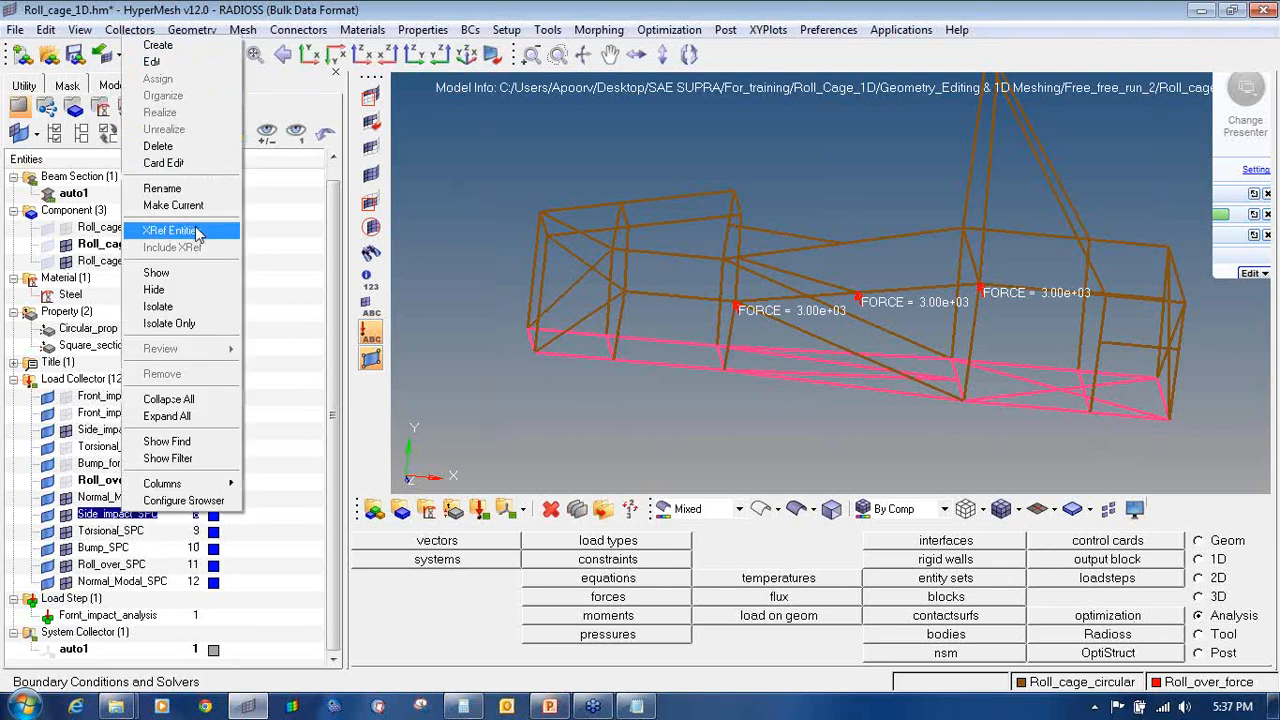
{"action": "left_click", "coordinate": [165, 202]}
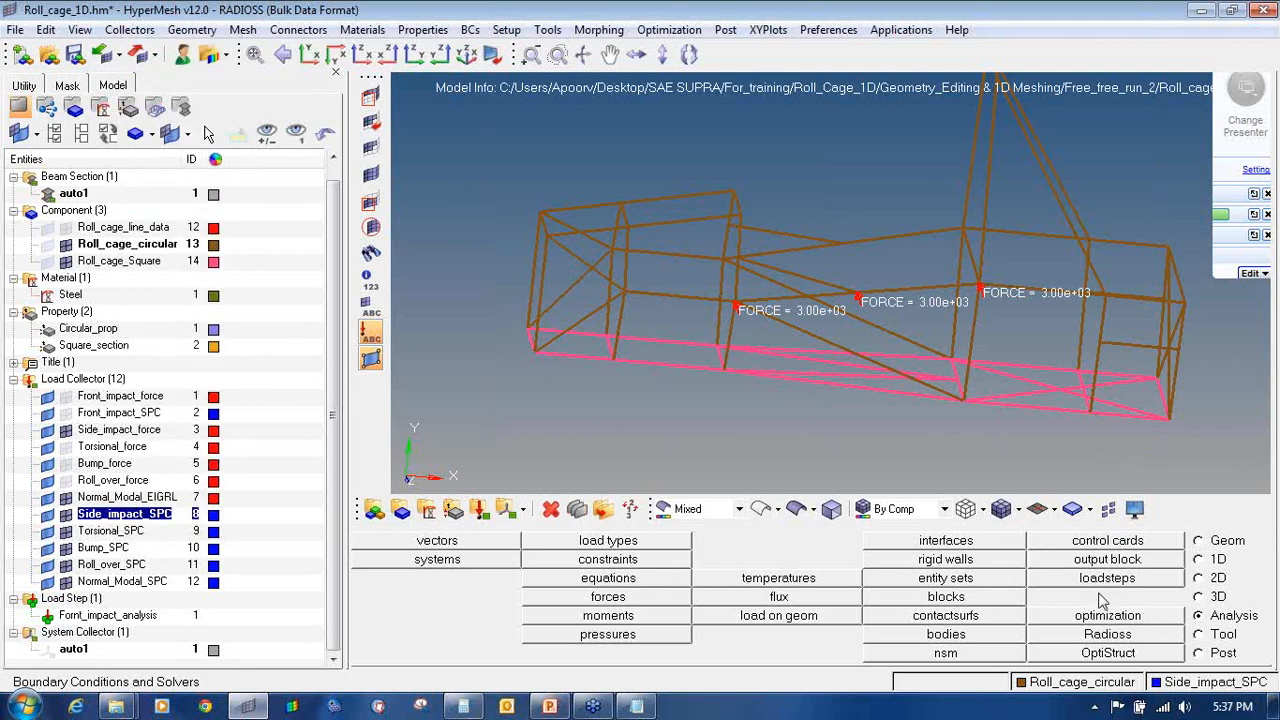
{"action": "left_click", "coordinate": [652, 560]}
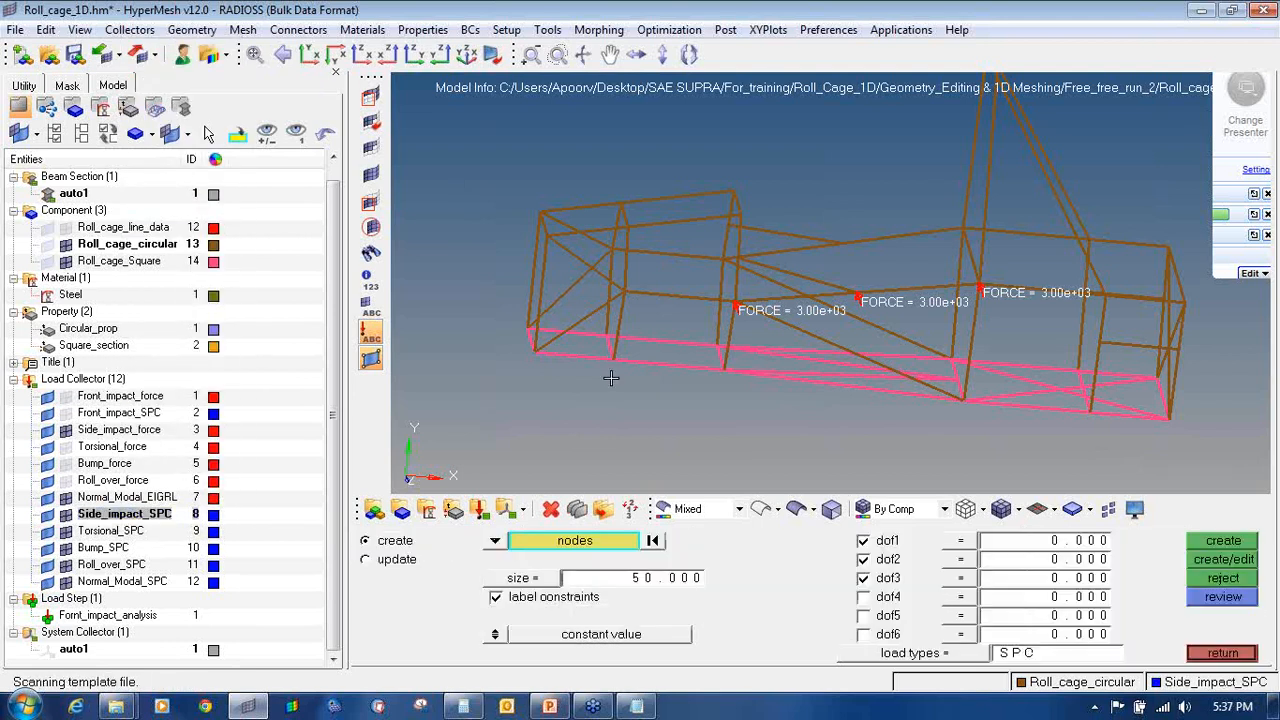
{"action": "scroll", "coordinate": [611, 378], "scroll_direction": "up", "scroll_amount": 5}
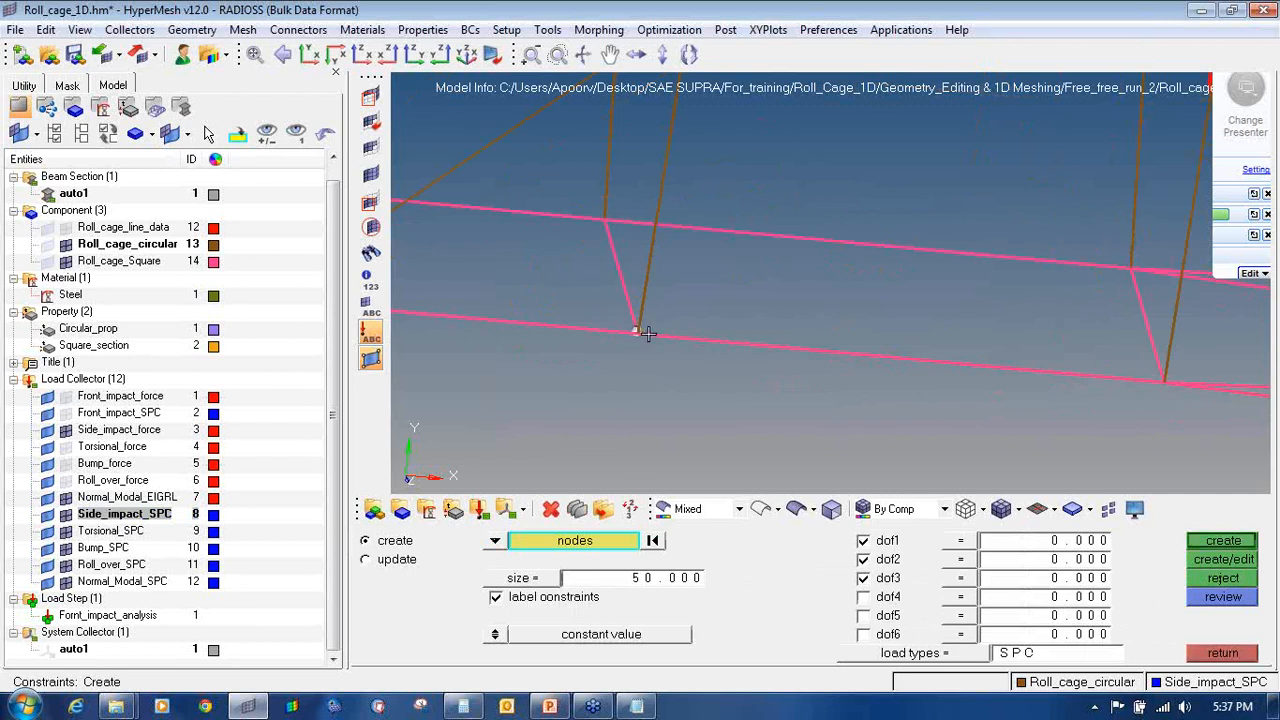
{"action": "scroll", "coordinate": [643, 333], "scroll_direction": "up", "scroll_amount": 3}
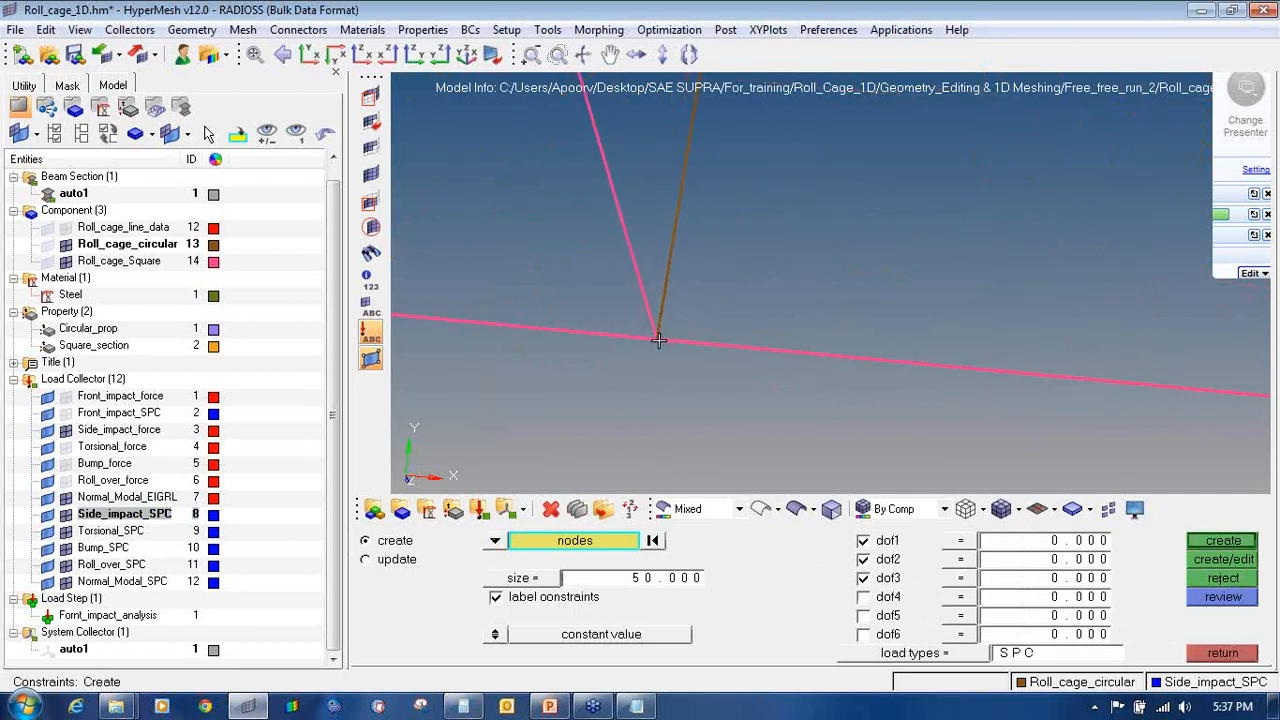
{"action": "left_click", "coordinate": [659, 340]}
{"action": "scroll", "coordinate": [664, 381], "scroll_direction": "down", "scroll_amount": 4}
{"action": "scroll", "coordinate": [1124, 444], "scroll_direction": "up", "scroll_amount": 4}
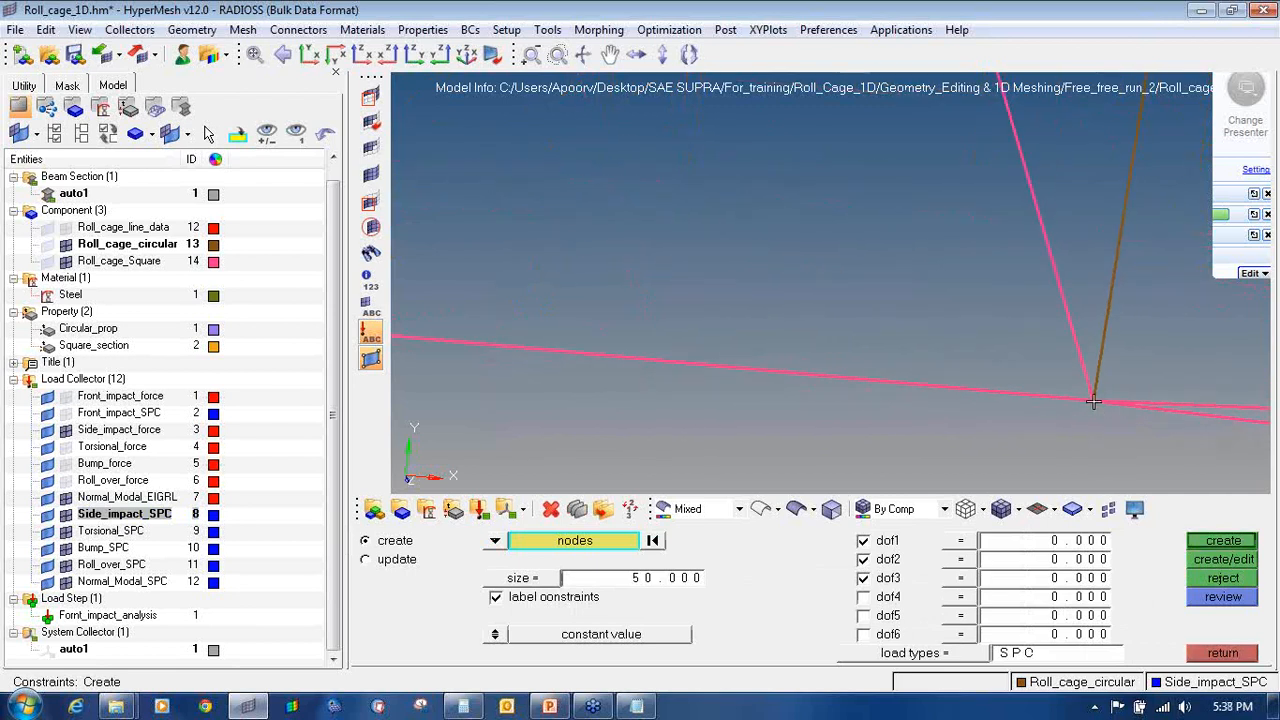
{"action": "scroll", "coordinate": [971, 323], "scroll_direction": "down", "scroll_amount": 3}
{"action": "scroll", "coordinate": [1020, 290], "scroll_direction": "up", "scroll_amount": 3}
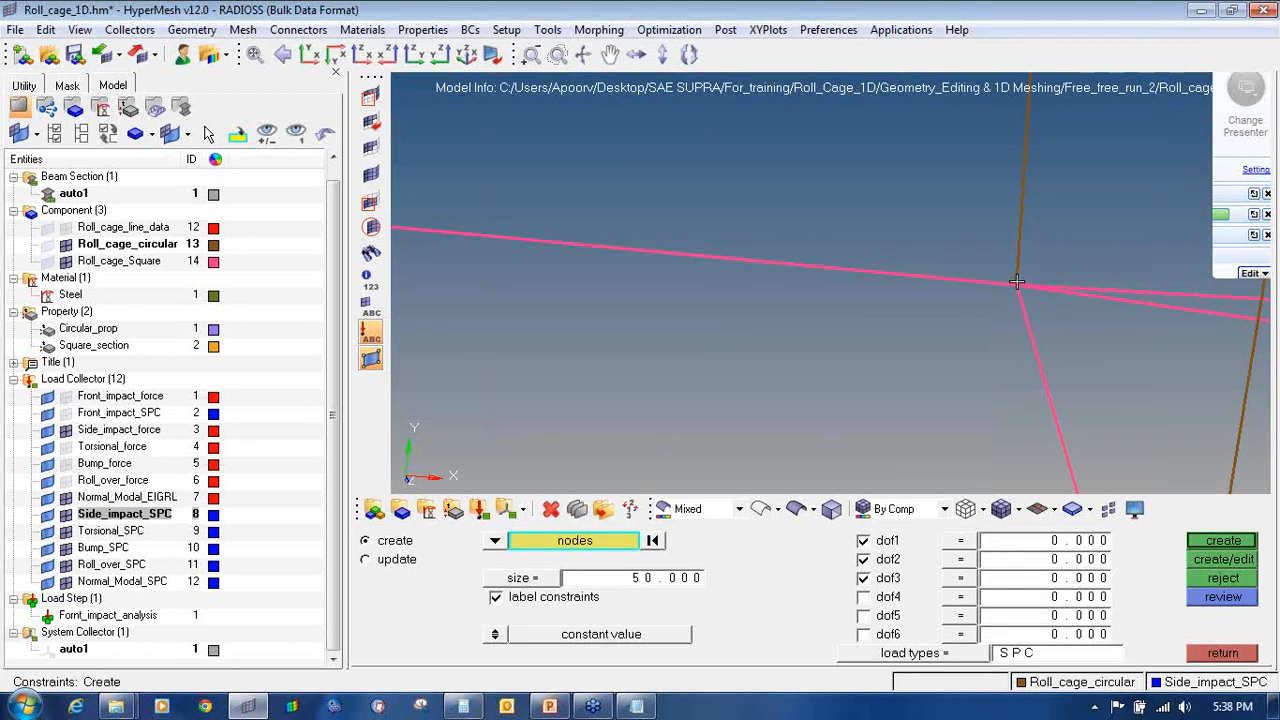
{"action": "scroll", "coordinate": [892, 308], "scroll_direction": "down", "scroll_amount": 3}
{"action": "scroll", "coordinate": [723, 343], "scroll_direction": "up", "scroll_amount": 3}
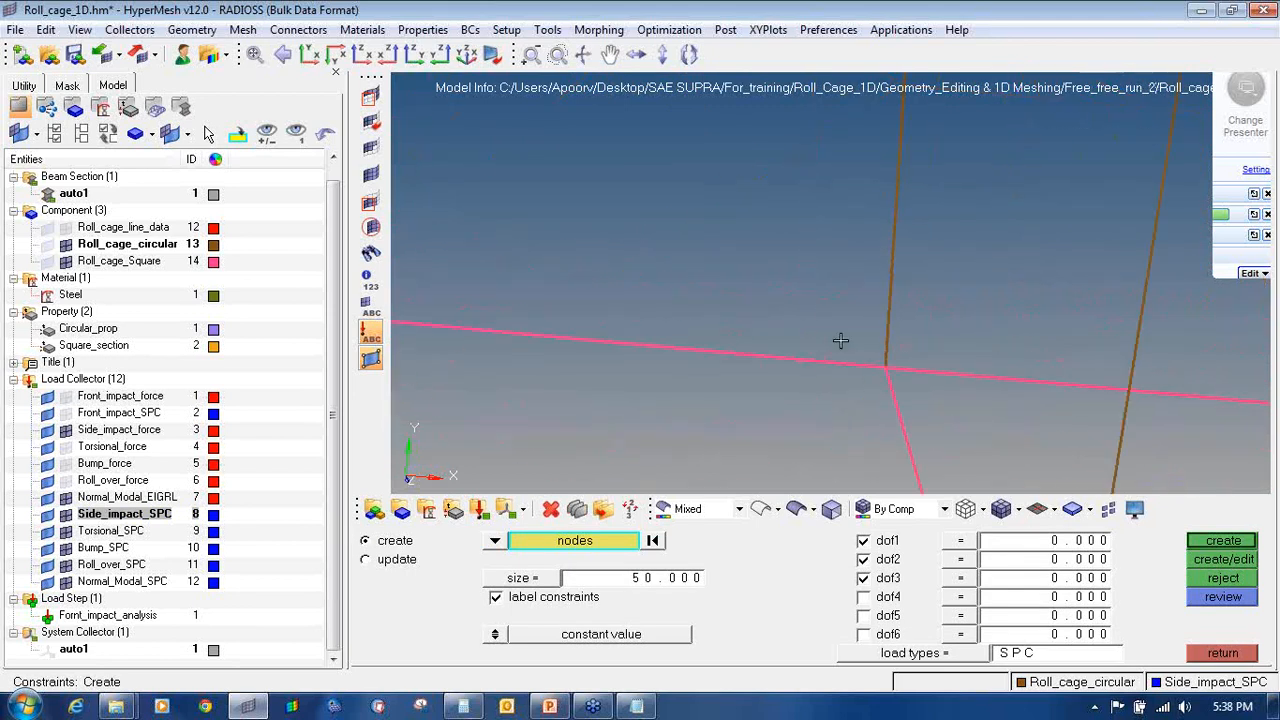
{"action": "left_click", "coordinate": [887, 366]}
Step: Pick the remaining lower-frame nodes and create dof1–dof3 constraints on all eight
{"action": "scroll", "coordinate": [940, 377], "scroll_direction": "down", "scroll_amount": 5}
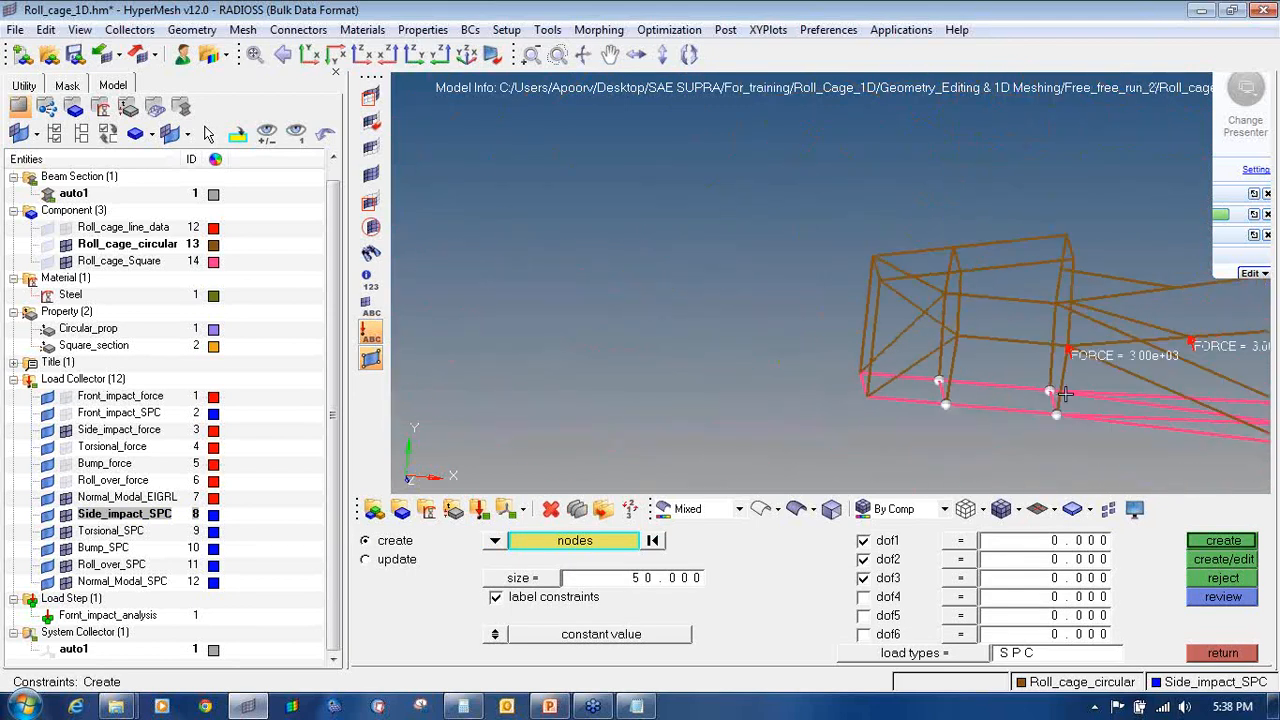
{"action": "scroll", "coordinate": [905, 398], "scroll_direction": "up", "scroll_amount": 5}
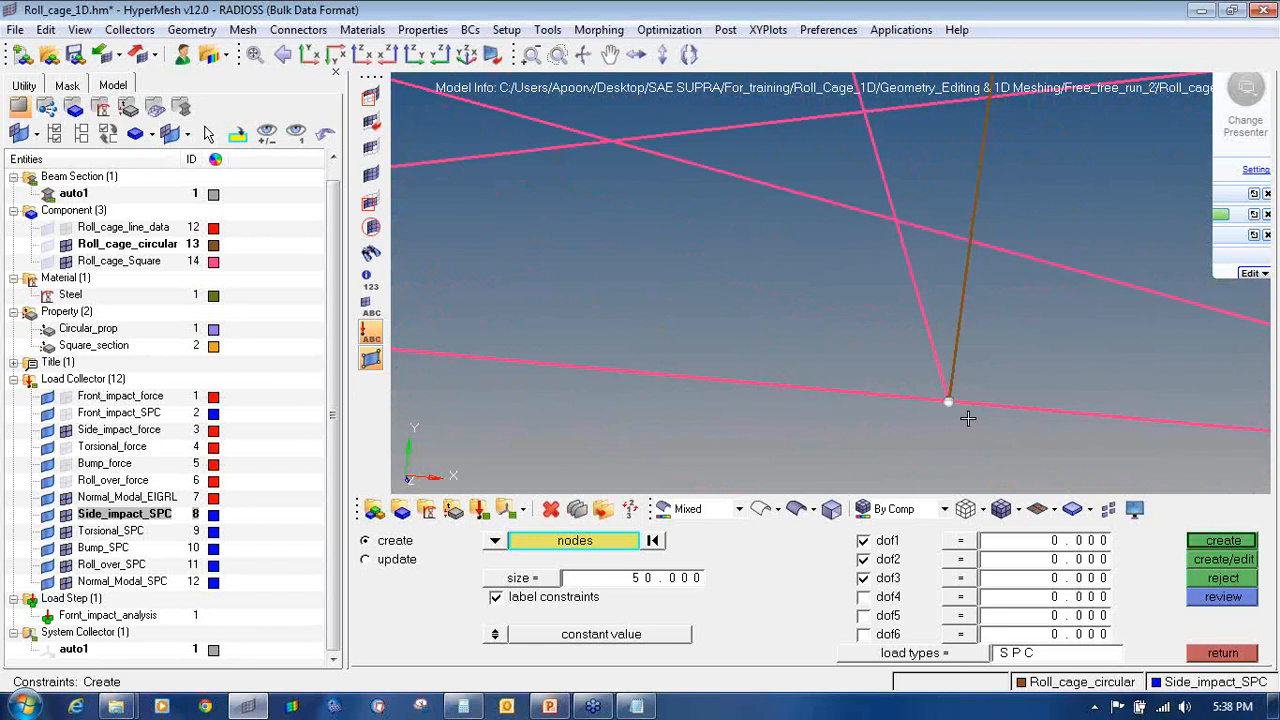
{"action": "scroll", "coordinate": [968, 418], "scroll_direction": "down", "scroll_amount": 3, "text": "ctrl"}
{"action": "right_click_drag", "start_coordinate": [1080, 423], "coordinate": [828, 381], "text": "ctrl"}
{"action": "scroll", "coordinate": [1024, 398], "scroll_direction": "up", "scroll_amount": 3, "text": "ctrl"}
{"action": "left_click", "coordinate": [1023, 399]}
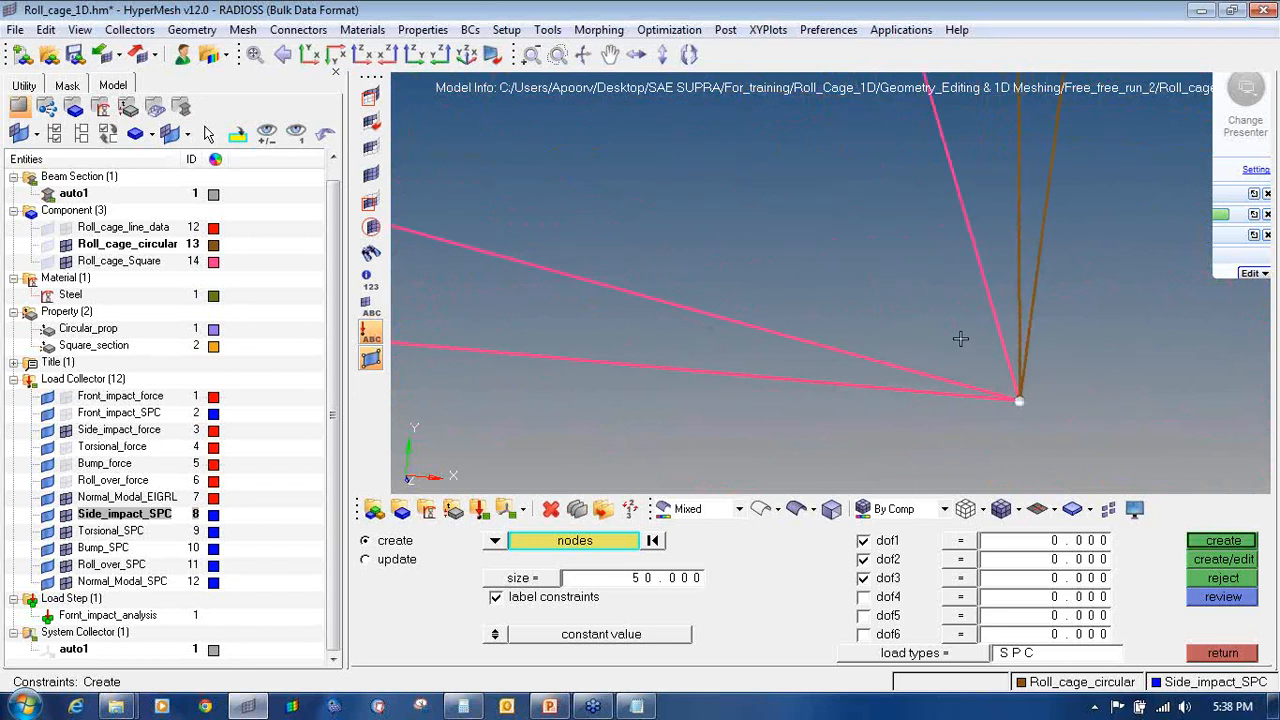
{"action": "scroll", "coordinate": [961, 339], "scroll_direction": "down", "scroll_amount": 3, "text": "ctrl"}
{"action": "right_click_drag", "start_coordinate": [934, 149], "coordinate": [963, 214], "text": "ctrl"}
{"action": "scroll", "coordinate": [963, 214], "scroll_direction": "up", "scroll_amount": 5, "text": "ctrl"}
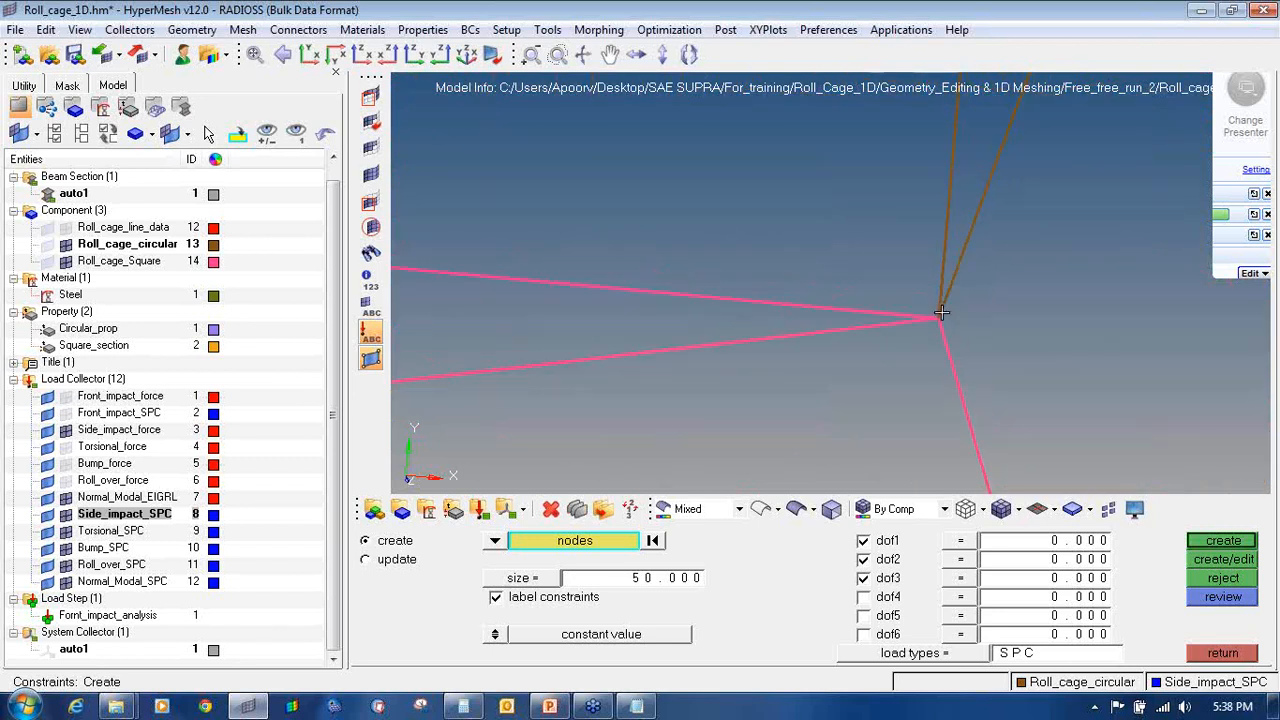
{"action": "scroll", "coordinate": [703, 291], "scroll_direction": "down", "scroll_amount": 4, "text": "ctrl"}
{"action": "right_click_drag", "start_coordinate": [563, 289], "coordinate": [880, 326], "text": "ctrl"}
{"action": "scroll", "coordinate": [831, 326], "scroll_direction": "down", "scroll_amount": 5, "text": "ctrl"}
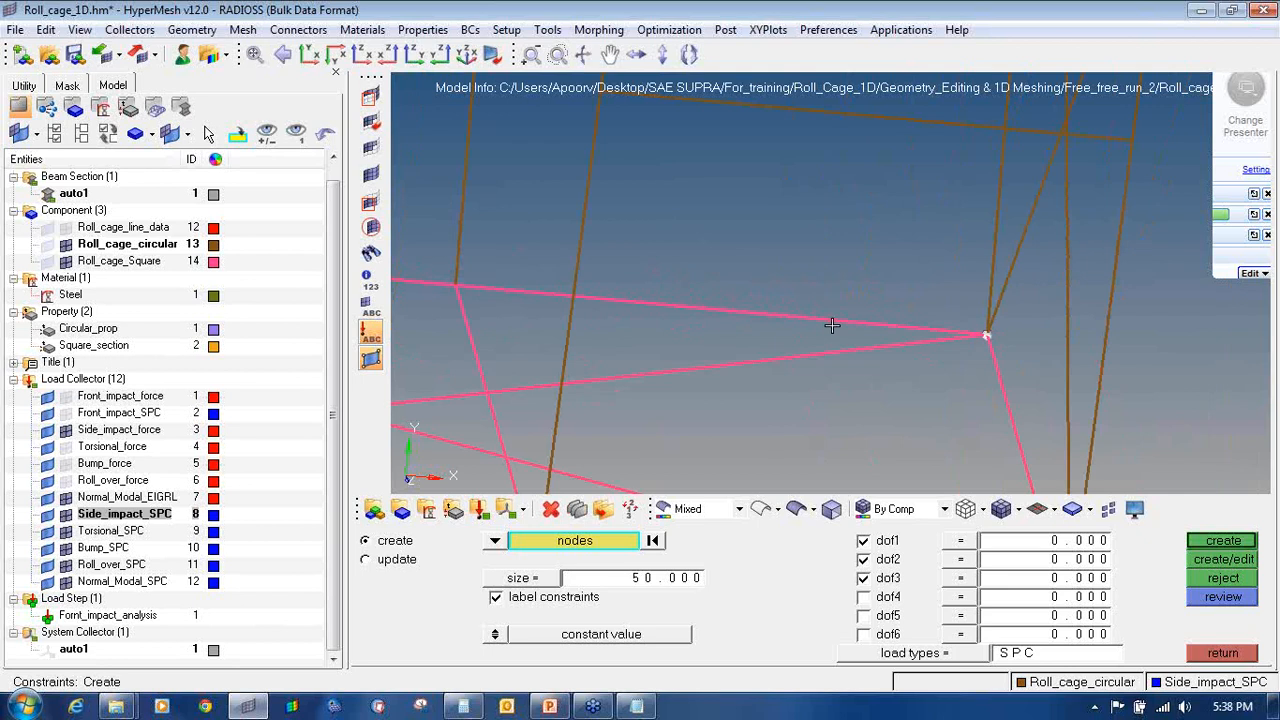
{"action": "scroll", "coordinate": [652, 302], "scroll_direction": "up", "scroll_amount": 4, "text": "ctrl"}
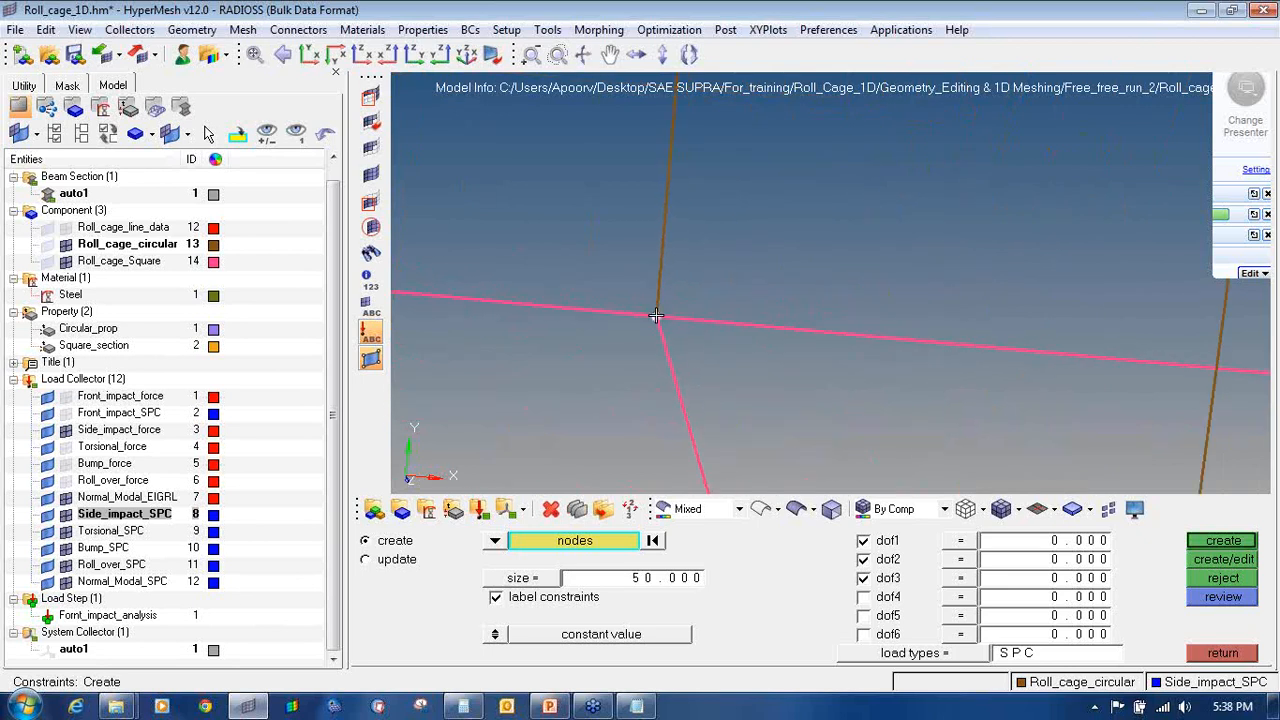
{"action": "left_click", "coordinate": [656, 315]}
{"action": "scroll", "coordinate": [606, 328], "scroll_direction": "down", "scroll_amount": 8, "text": "ctrl"}
{"action": "right_click_drag", "start_coordinate": [600, 402], "coordinate": [828, 408], "text": "ctrl"}
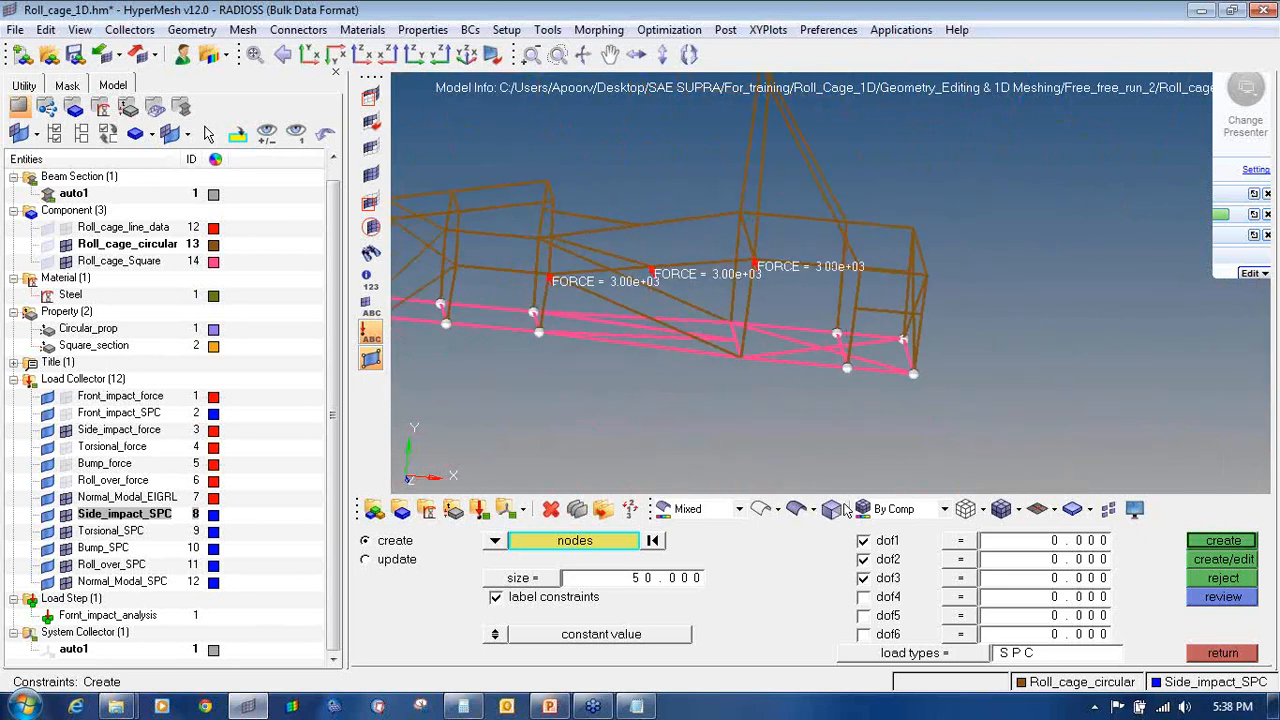
{"action": "left_click", "coordinate": [1216, 543]}
Step: Hide the Side_impact_SPC constraints and Side_impact_force loads, and show Torsional_force
{"action": "right_click_drag", "start_coordinate": [549, 288], "coordinate": [694, 311], "text": "ctrl"}
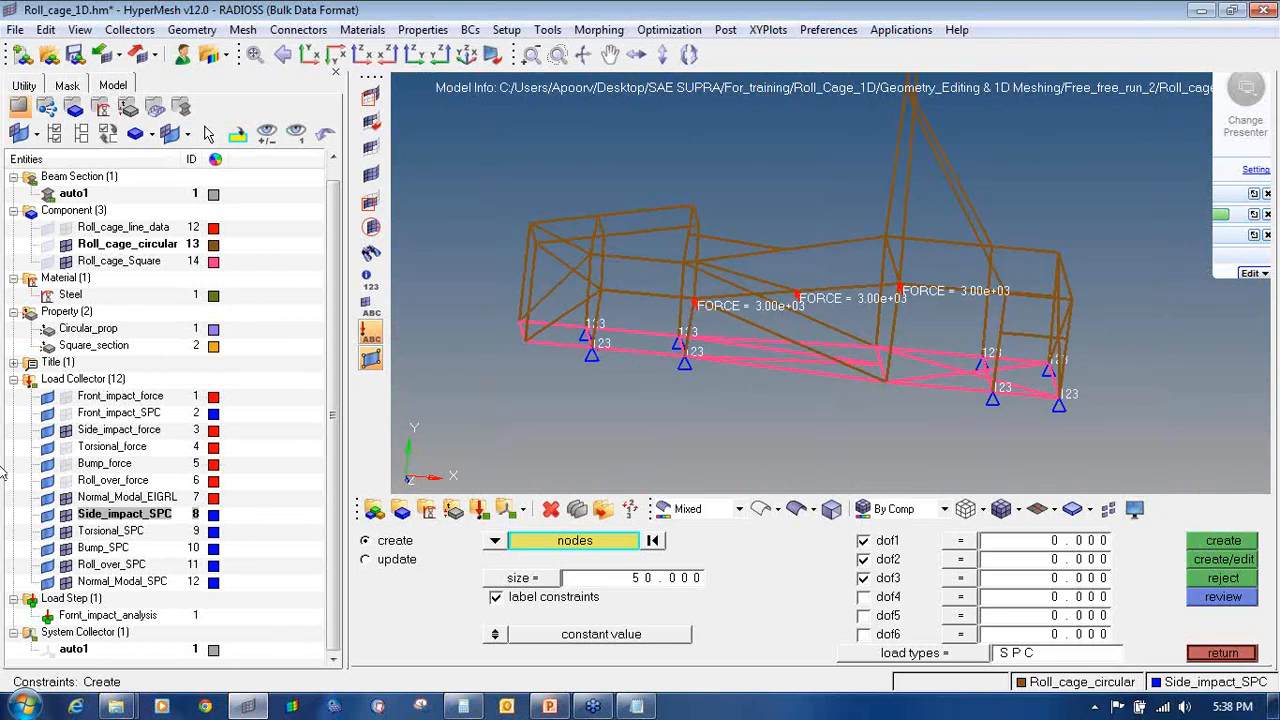
{"action": "left_click", "coordinate": [68, 517]}
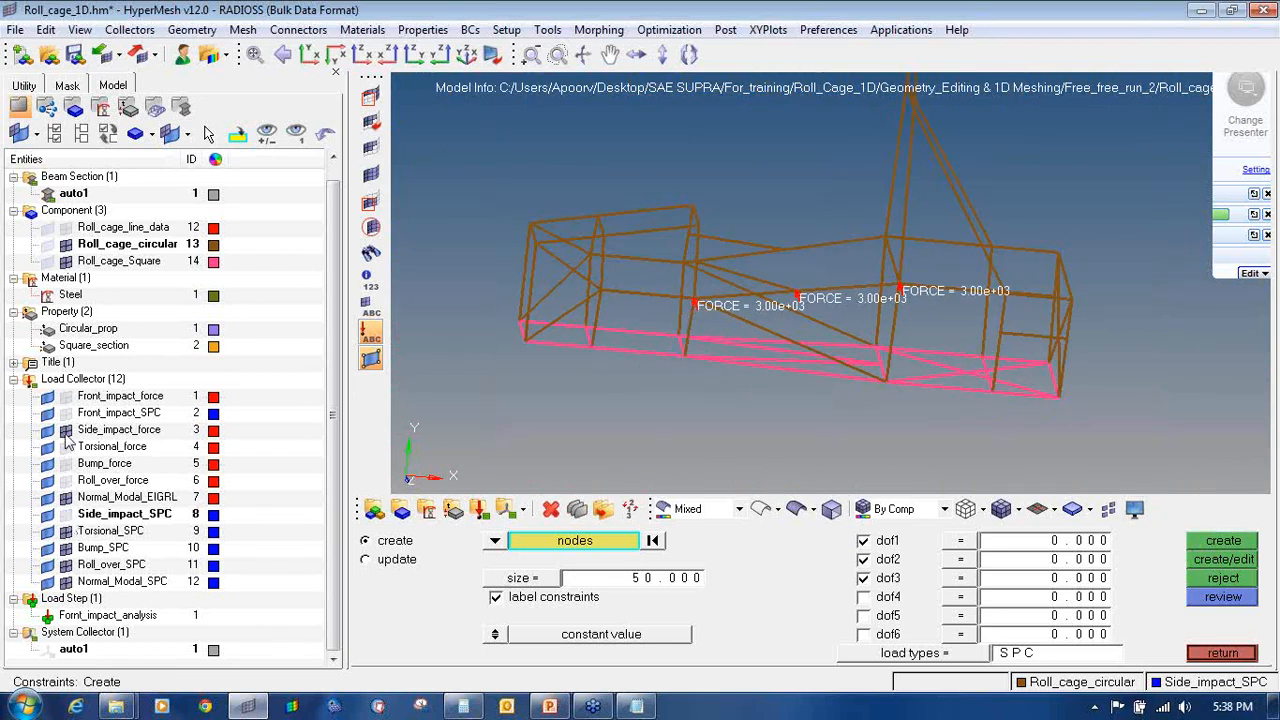
{"action": "left_click", "coordinate": [65, 430]}
{"action": "left_click", "coordinate": [65, 447]}
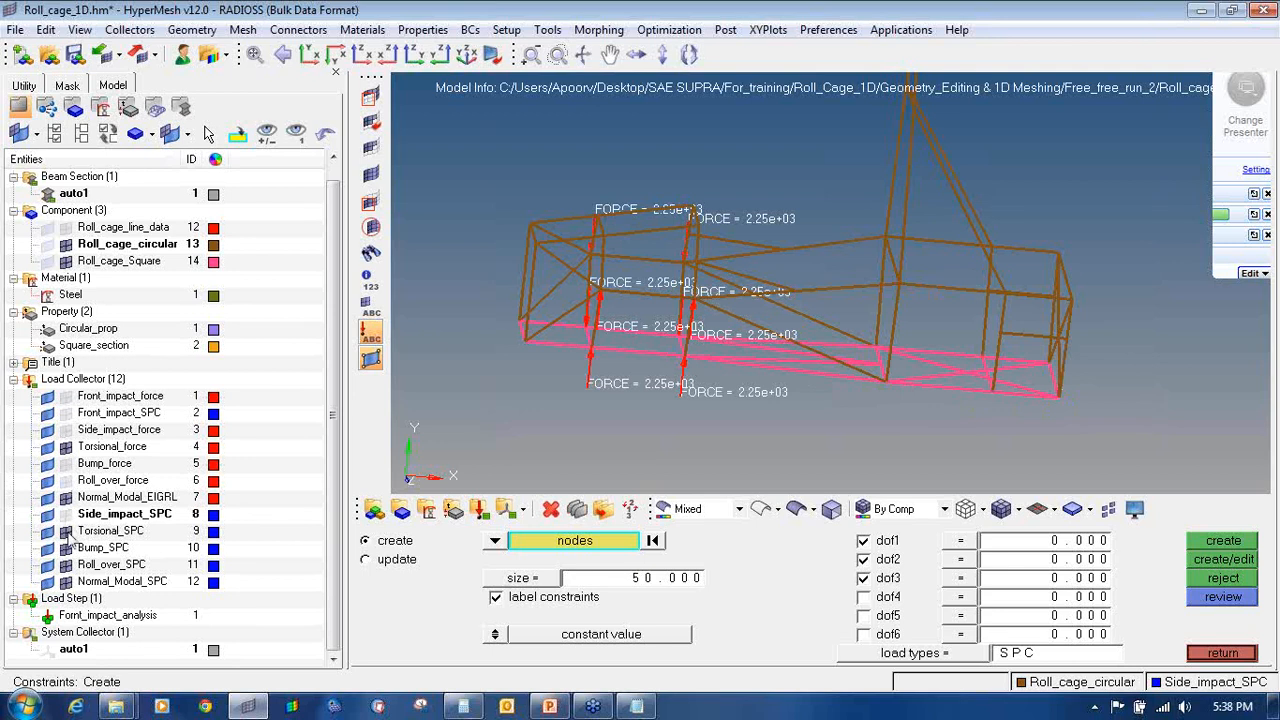
Step: Make Torsional_SPC the current collector and pick the first rear nodes to constrain
{"action": "right_click", "coordinate": [104, 531]}
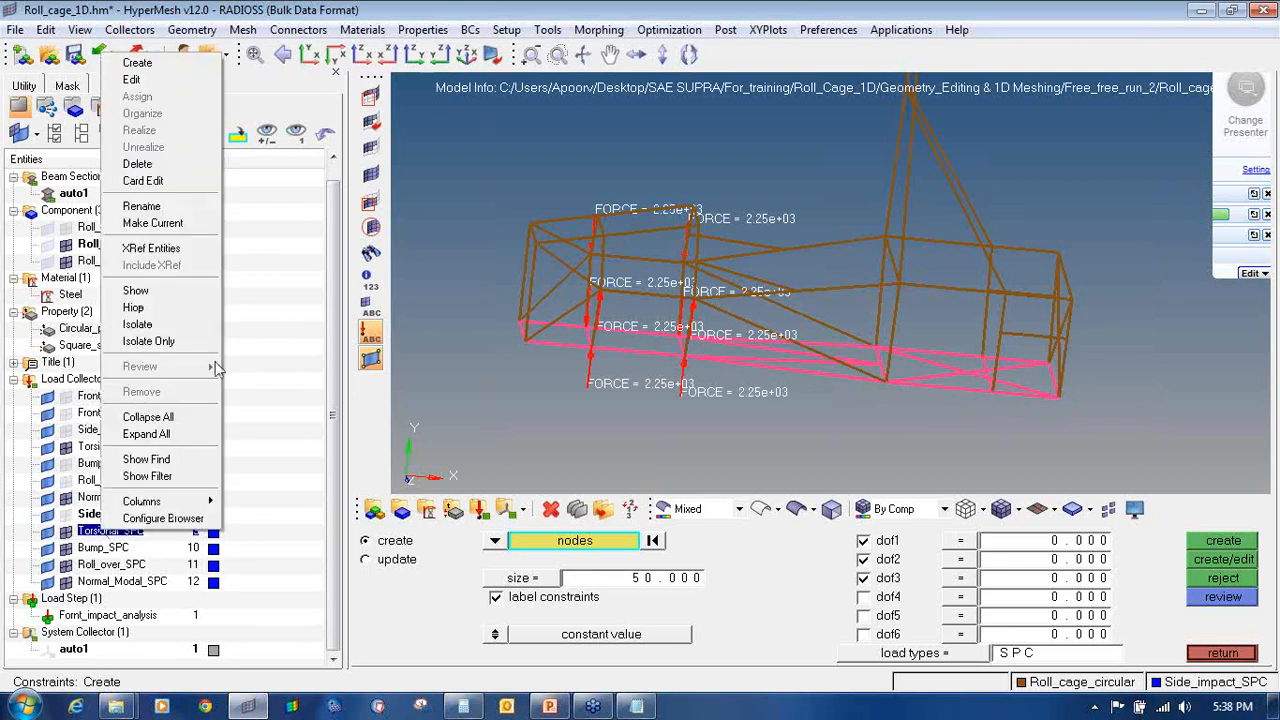
{"action": "left_click", "coordinate": [180, 224]}
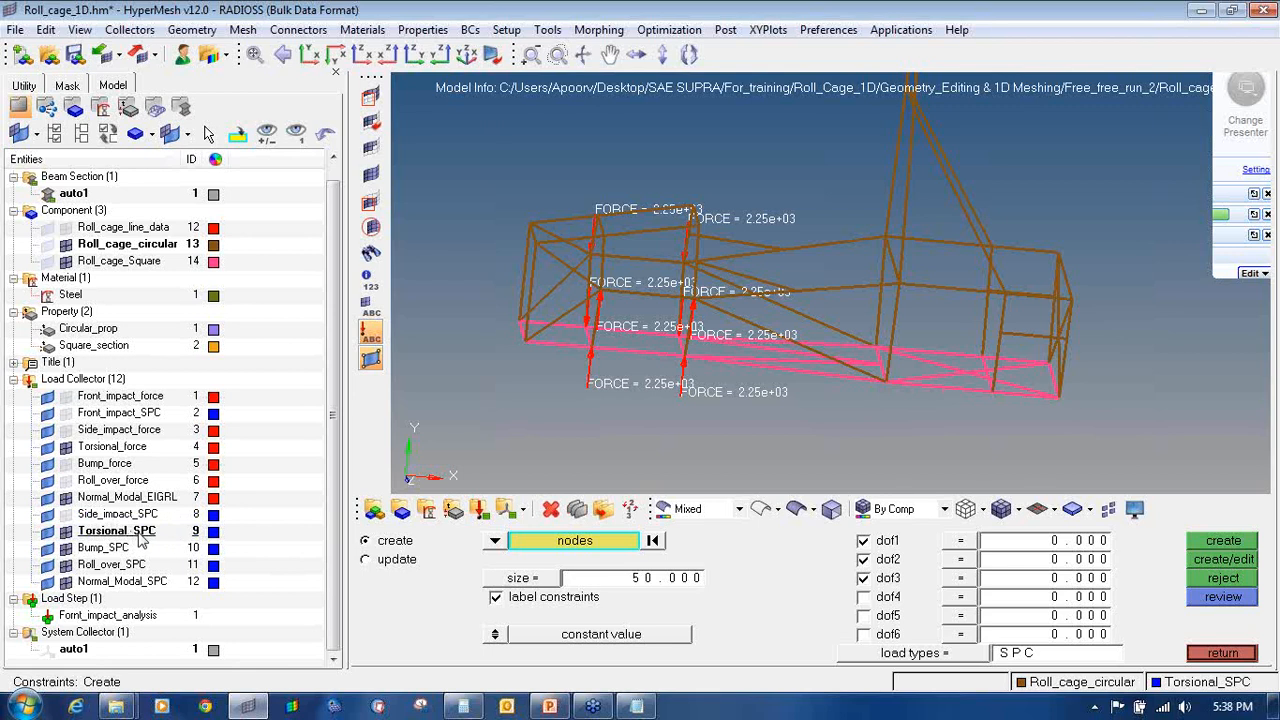
{"action": "left_click_drag", "start_coordinate": [1007, 319], "coordinate": [1023, 316], "text": "ctrl"}
{"action": "scroll", "coordinate": [1020, 316], "scroll_direction": "up", "scroll_amount": 3}
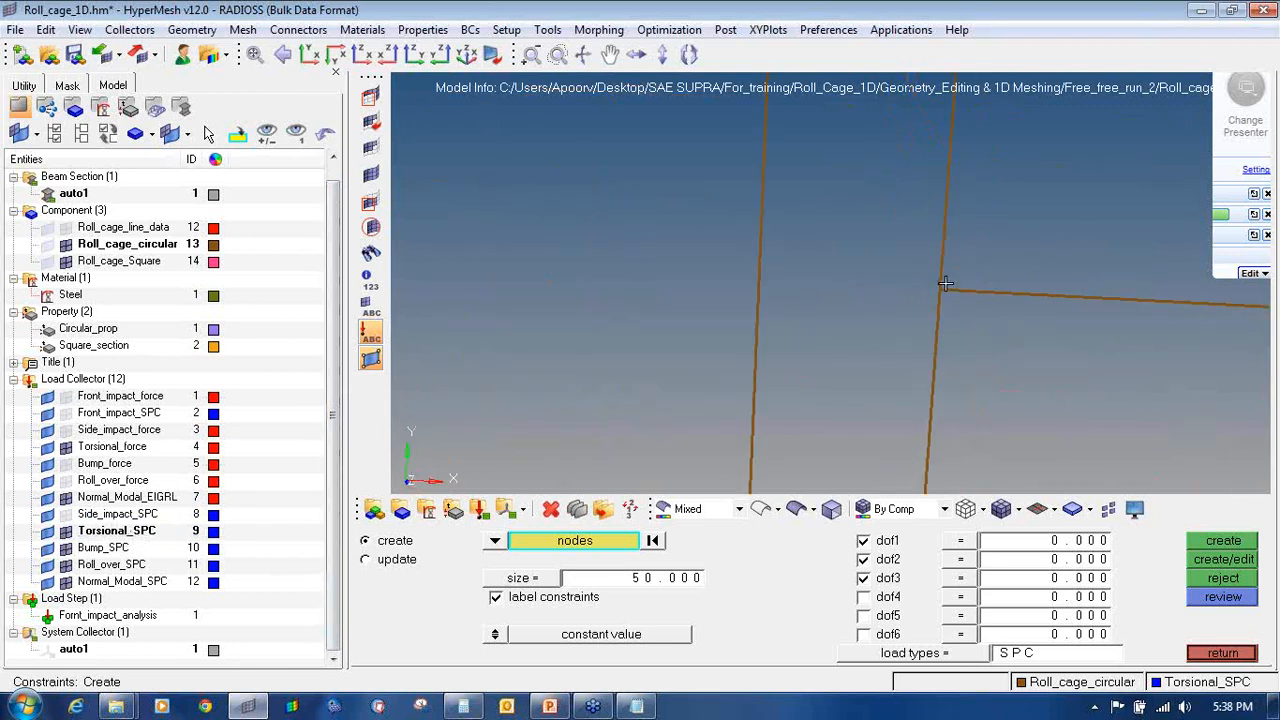
{"action": "left_click", "coordinate": [938, 291]}
{"action": "left_click_drag", "start_coordinate": [1203, 320], "coordinate": [991, 284], "text": "ctrl"}
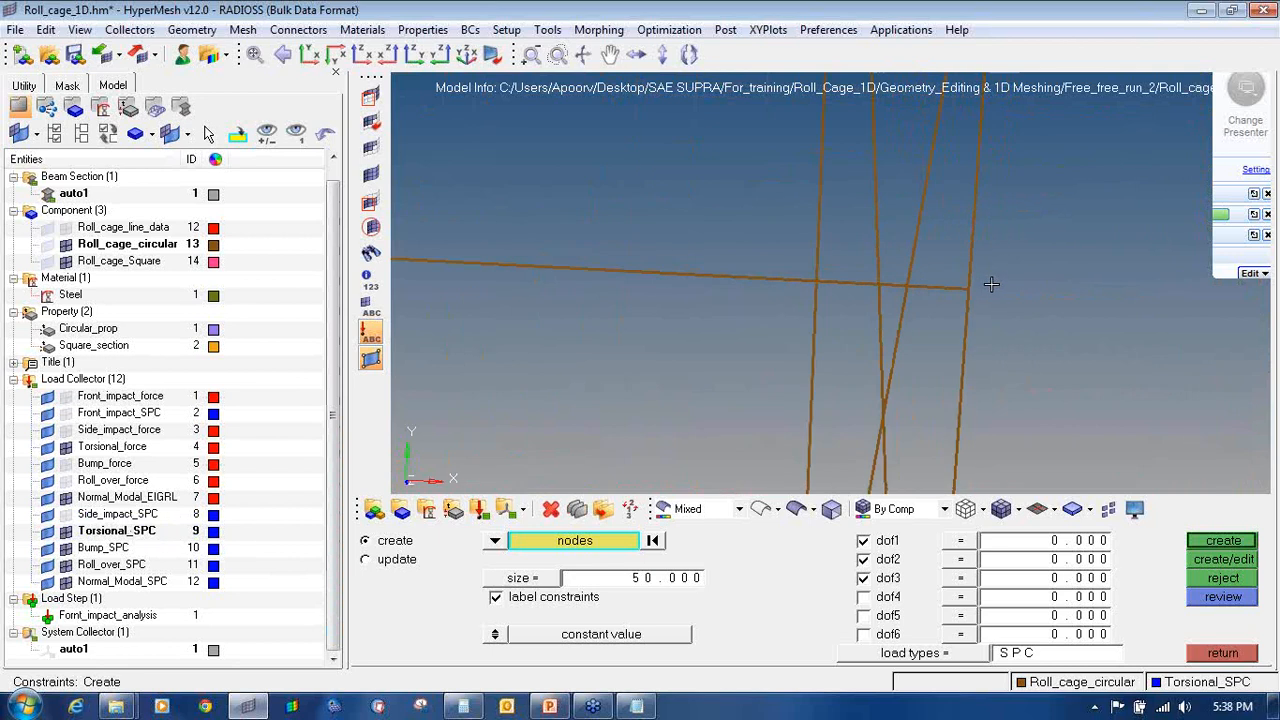
{"action": "scroll", "coordinate": [970, 295], "scroll_direction": "down", "scroll_amount": 4}
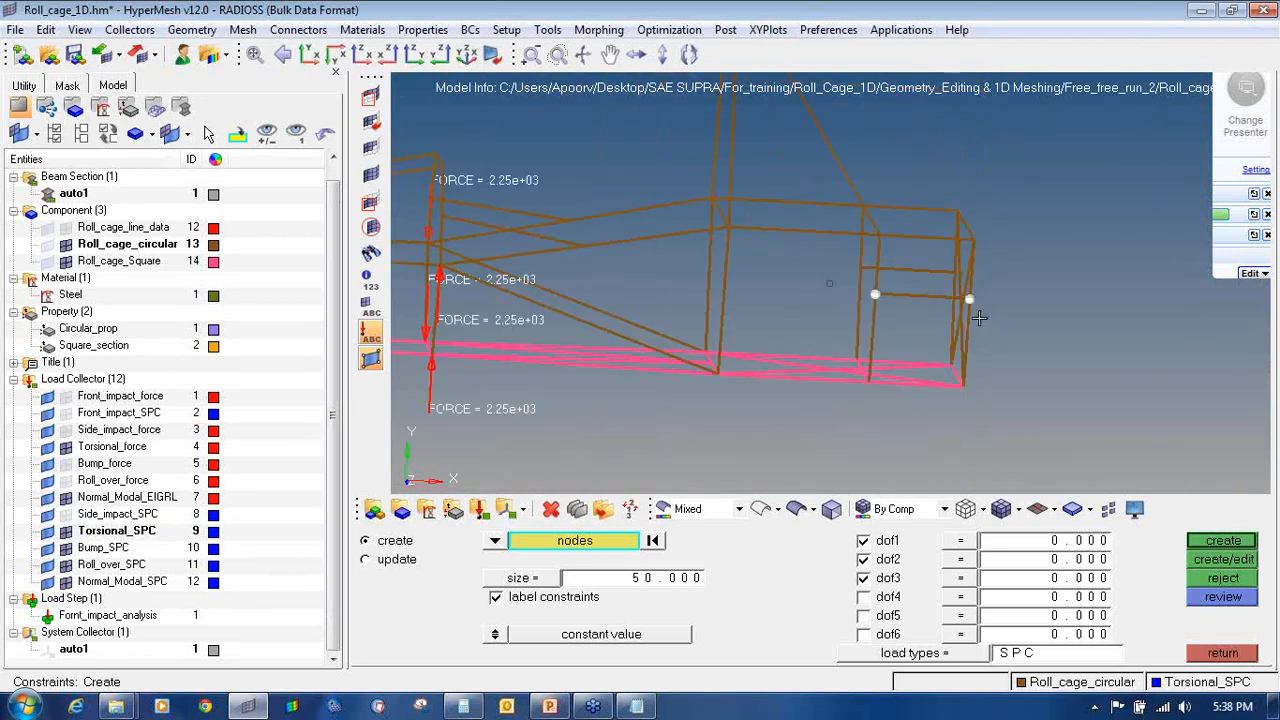
{"action": "scroll", "coordinate": [980, 329], "scroll_direction": "up", "scroll_amount": 4}
{"action": "scroll", "coordinate": [985, 404], "scroll_direction": "up", "scroll_amount": 2}
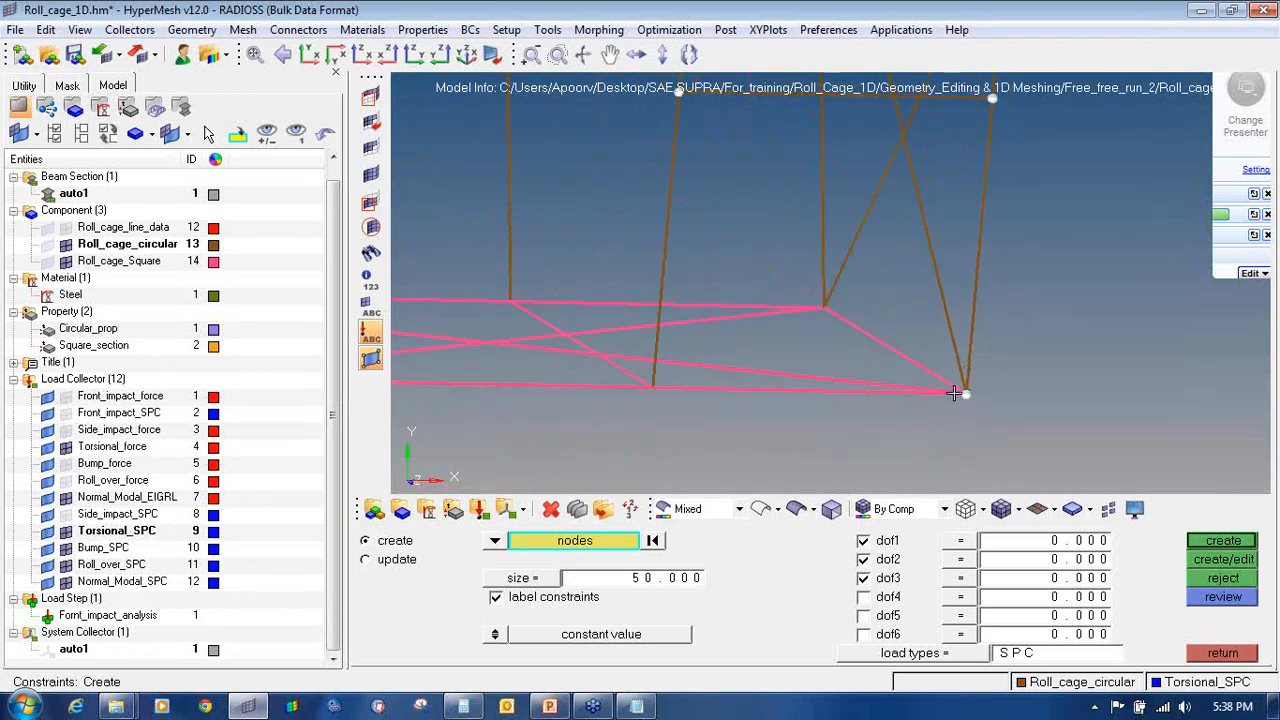
{"action": "scroll", "coordinate": [653, 386], "scroll_direction": "down", "scroll_amount": 5}
{"action": "scroll", "coordinate": [587, 291], "scroll_direction": "up", "scroll_amount": 5}
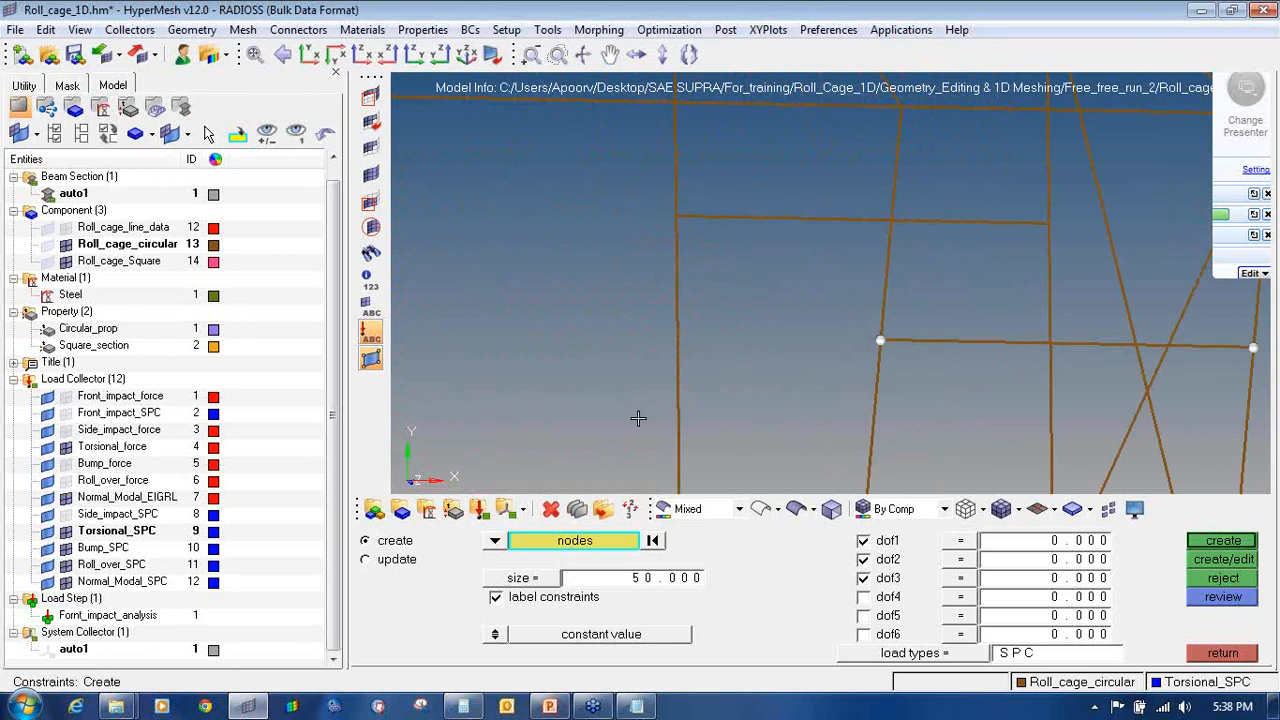
{"action": "right_click_drag", "start_coordinate": [638, 420], "coordinate": [624, 274], "text": "ctrl"}
Step: Pick the remaining rear nodes and create dof1–dof3 constraints on all eight
{"action": "scroll", "coordinate": [655, 289], "scroll_direction": "down", "scroll_amount": 4}
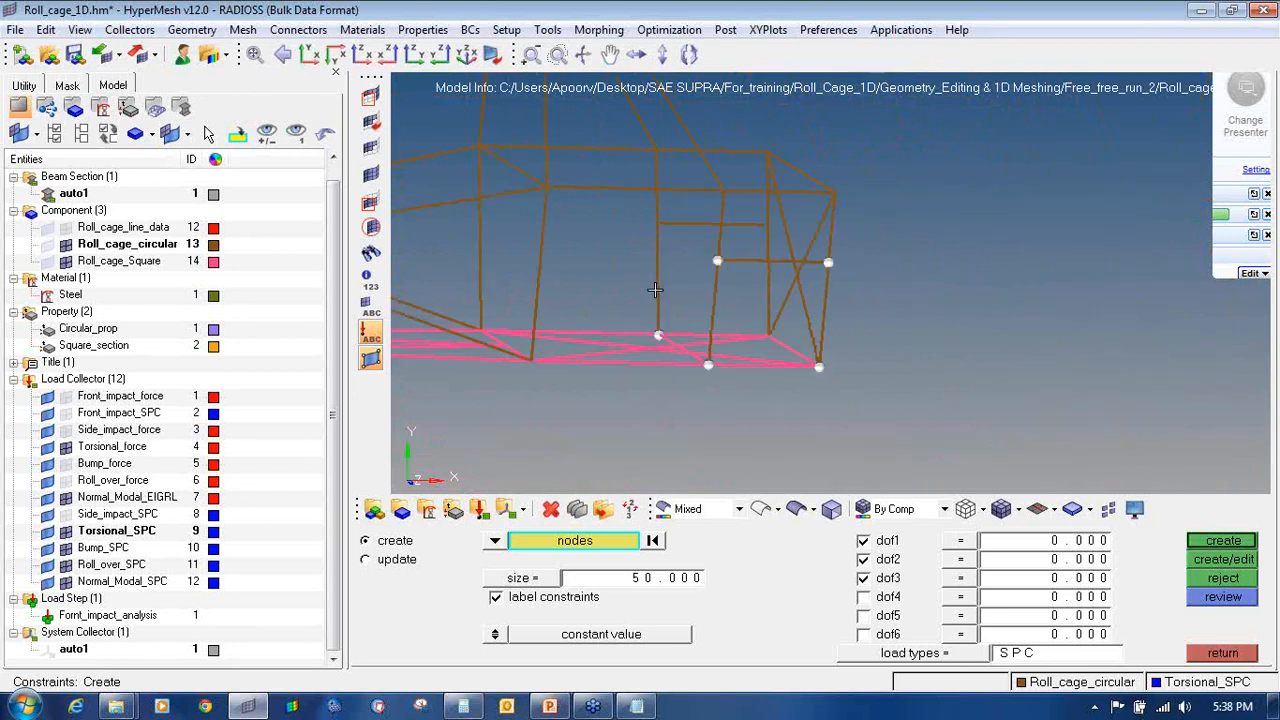
{"action": "scroll", "coordinate": [651, 335], "scroll_direction": "up", "scroll_amount": 5}
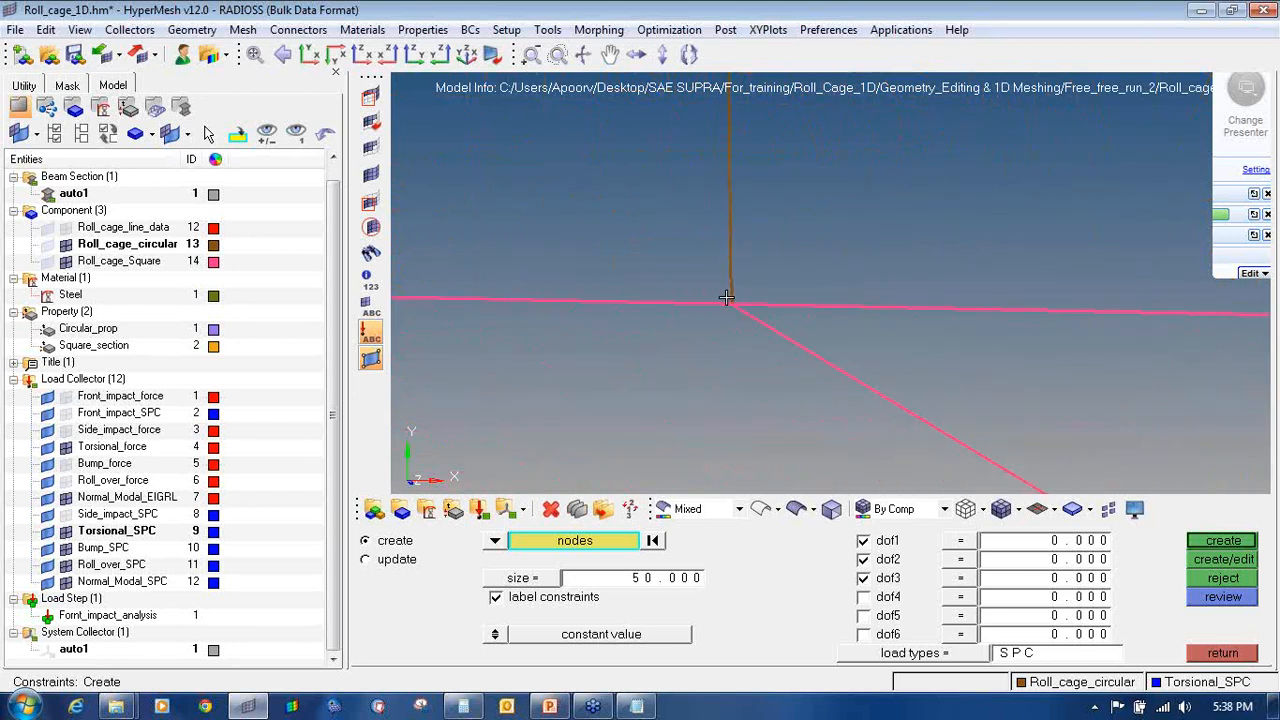
{"action": "scroll", "coordinate": [701, 333], "scroll_direction": "down", "scroll_amount": 4}
{"action": "scroll", "coordinate": [1006, 330], "scroll_direction": "up", "scroll_amount": 5}
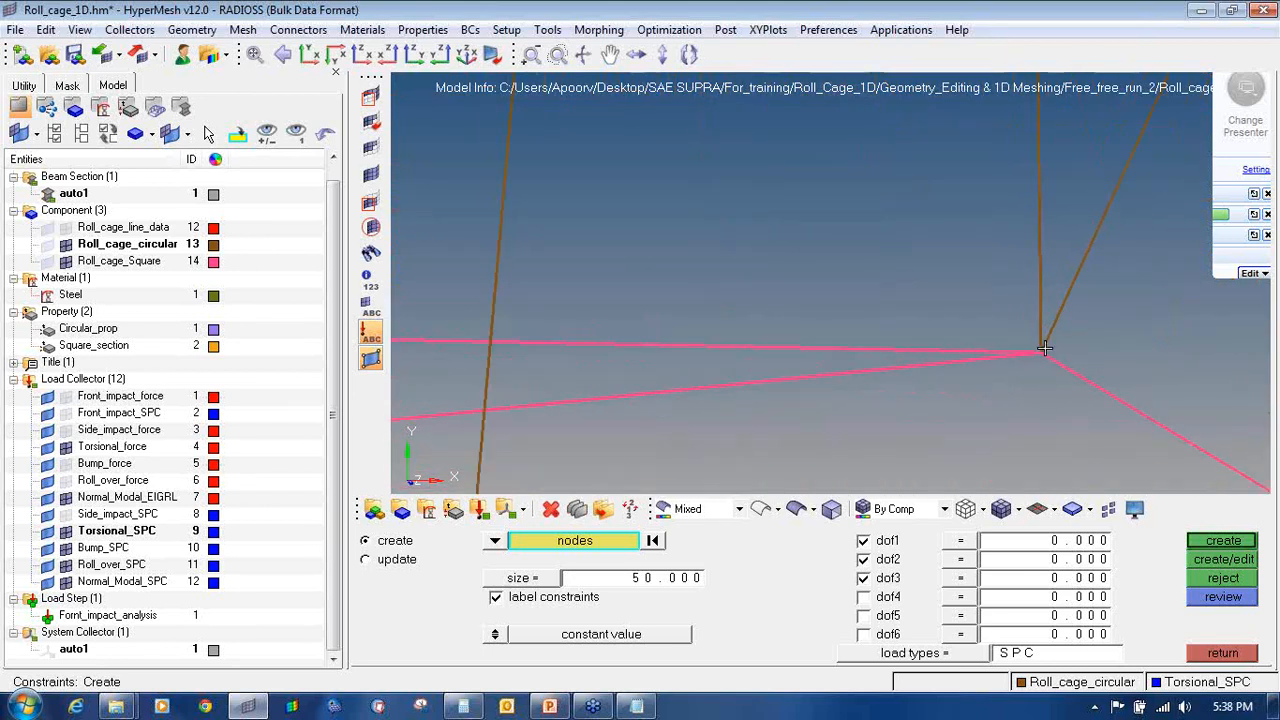
{"action": "scroll", "coordinate": [966, 354], "scroll_direction": "down", "scroll_amount": 4}
{"action": "scroll", "coordinate": [891, 259], "scroll_direction": "up", "scroll_amount": 5}
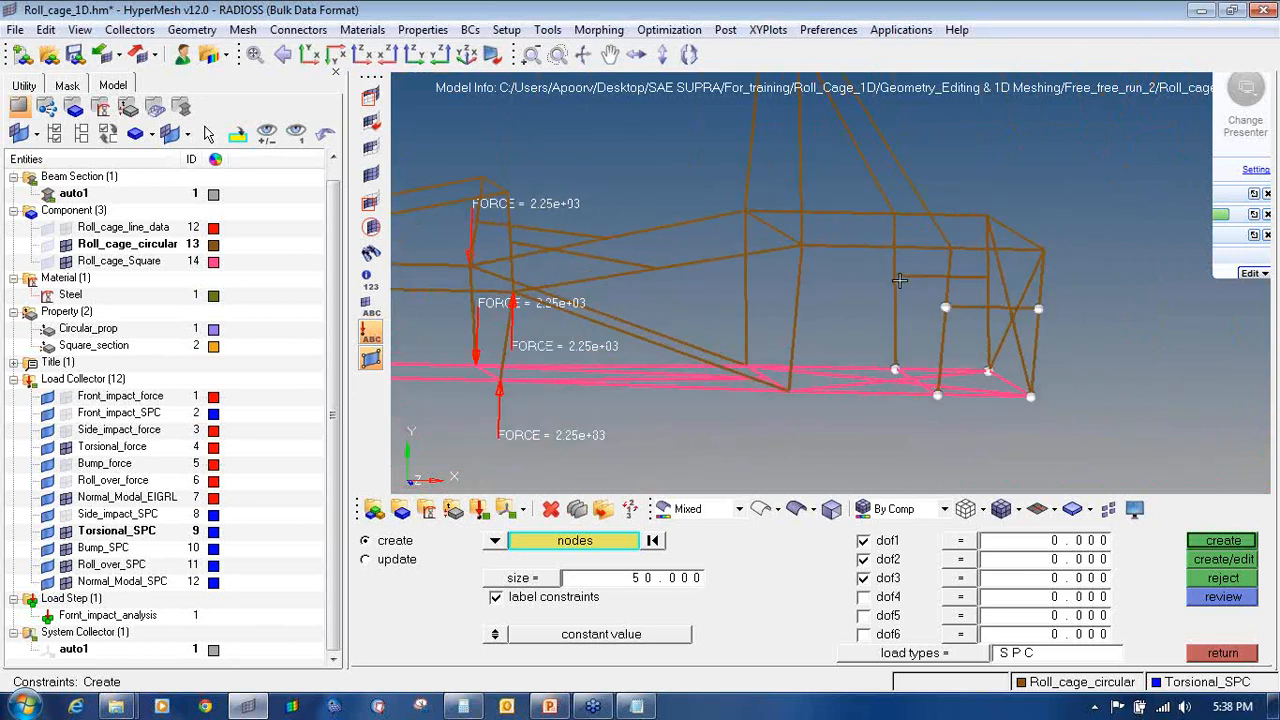
{"action": "scroll", "coordinate": [867, 269], "scroll_direction": "down", "scroll_amount": 4}
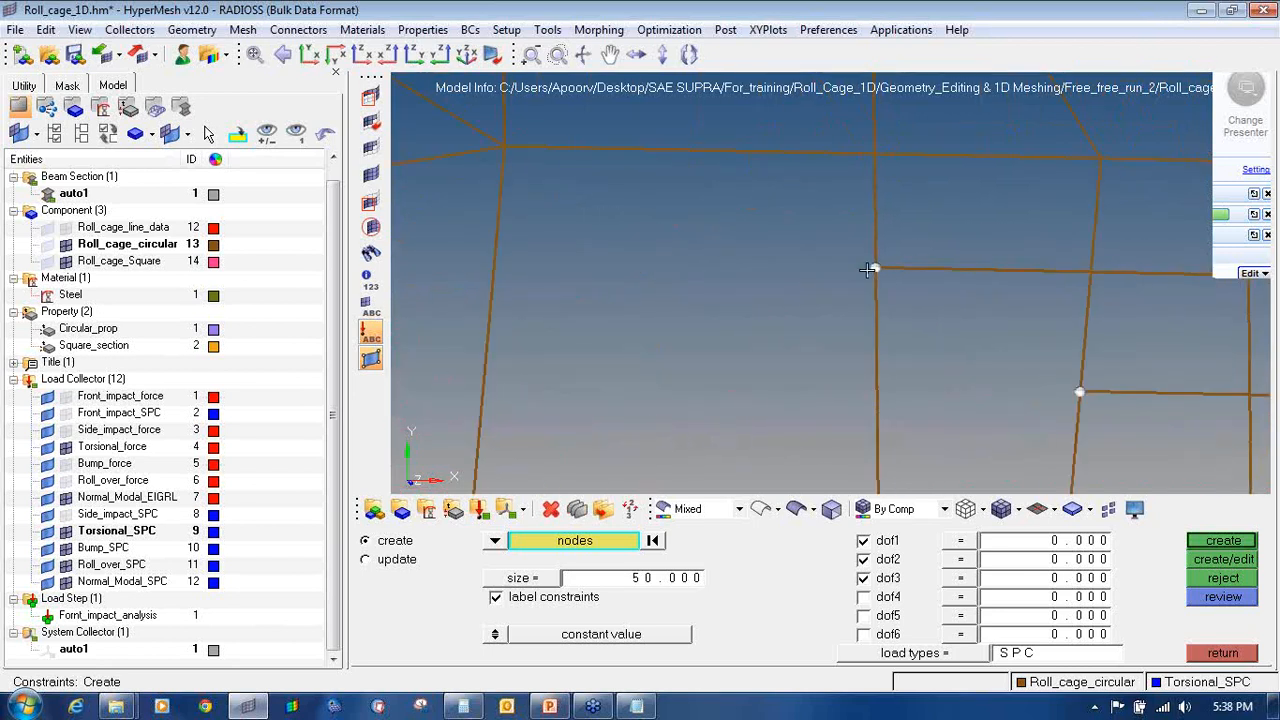
{"action": "scroll", "coordinate": [1025, 268], "scroll_direction": "up", "scroll_amount": 5}
{"action": "left_click", "coordinate": [1021, 269]}
{"action": "scroll", "coordinate": [1021, 269], "scroll_direction": "down", "scroll_amount": 4}
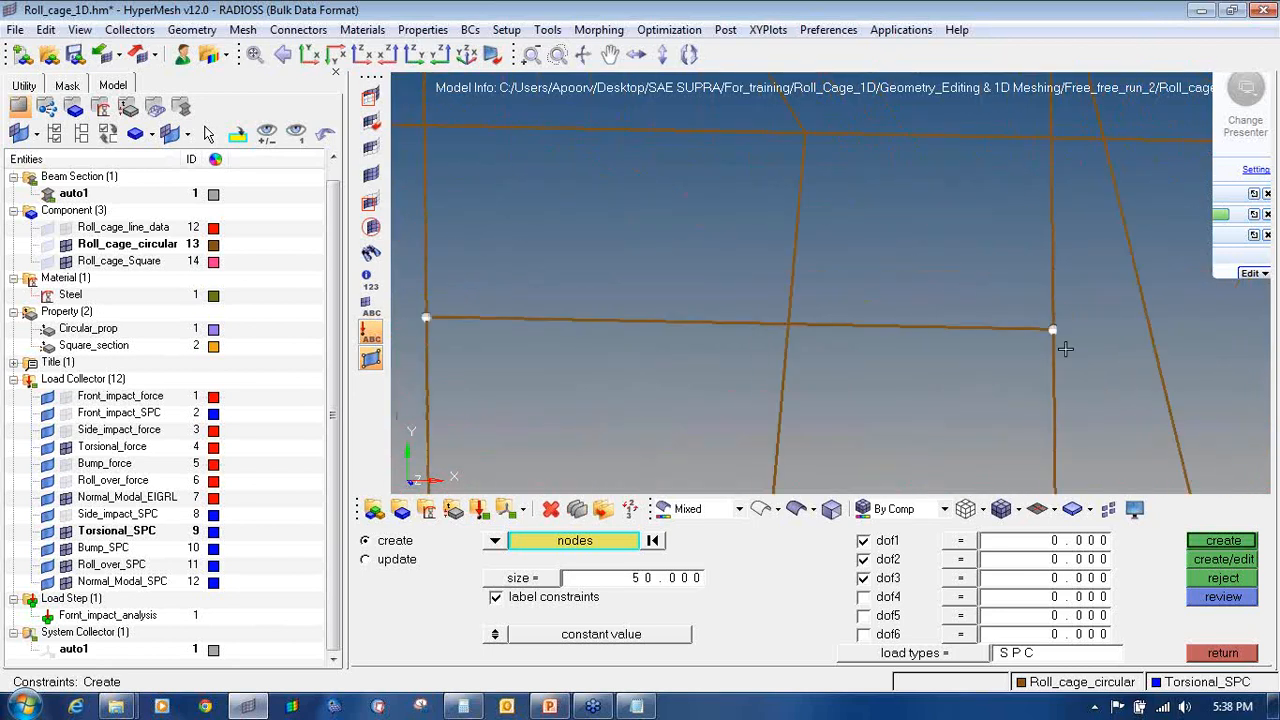
{"action": "left_click", "coordinate": [1210, 544]}
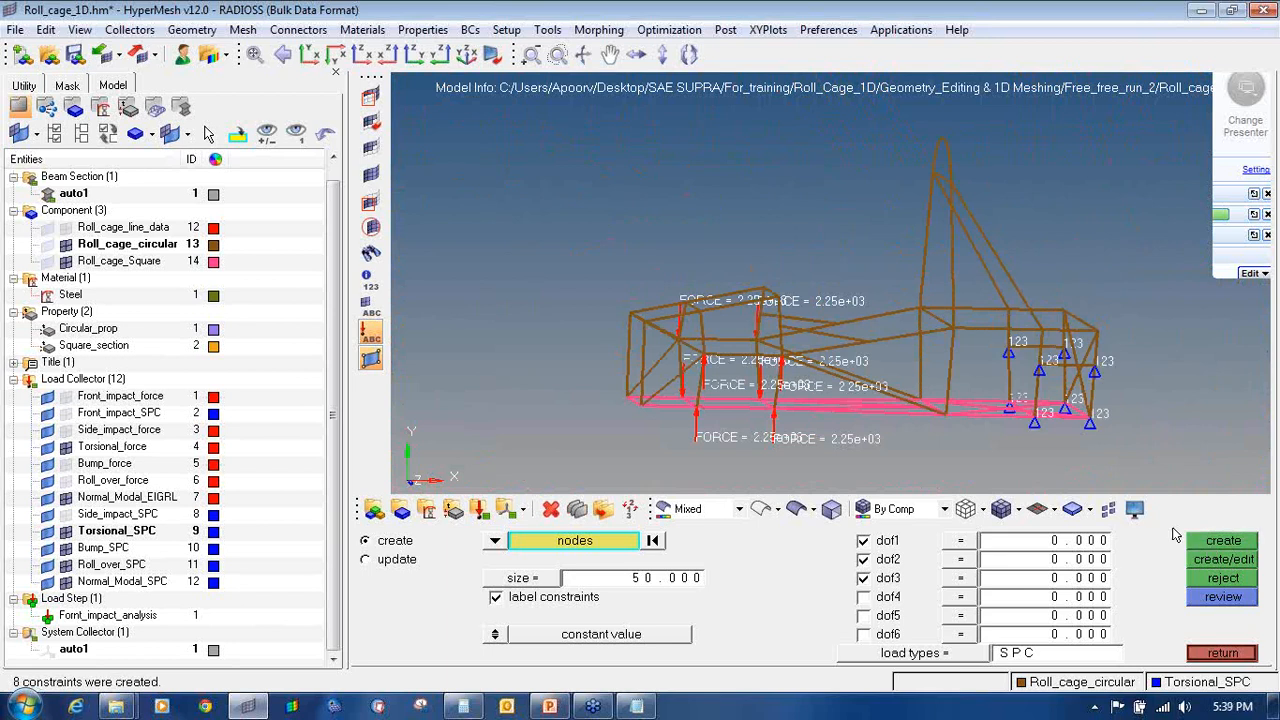
Step: Hide Torsional_SPC and Torsional_force, and display the Bump_force loads
{"action": "left_click", "coordinate": [65, 531]}
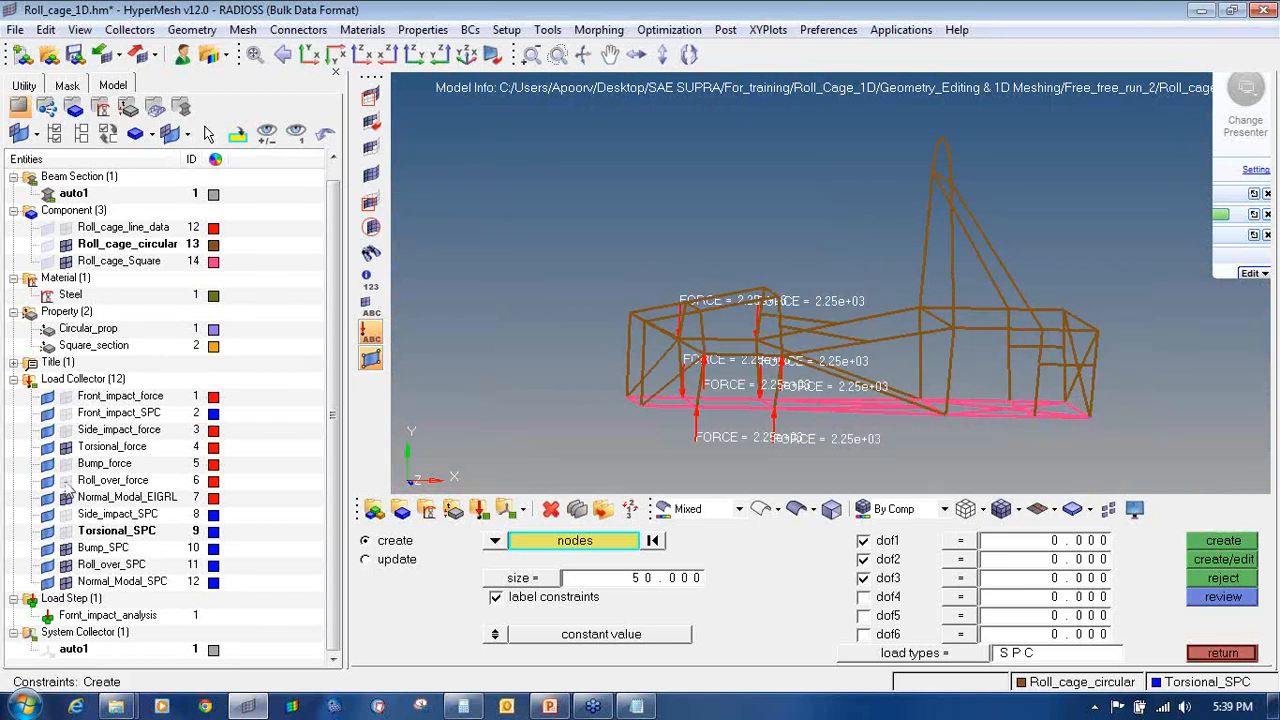
{"action": "left_click", "coordinate": [65, 446]}
{"action": "left_click", "coordinate": [65, 463]}
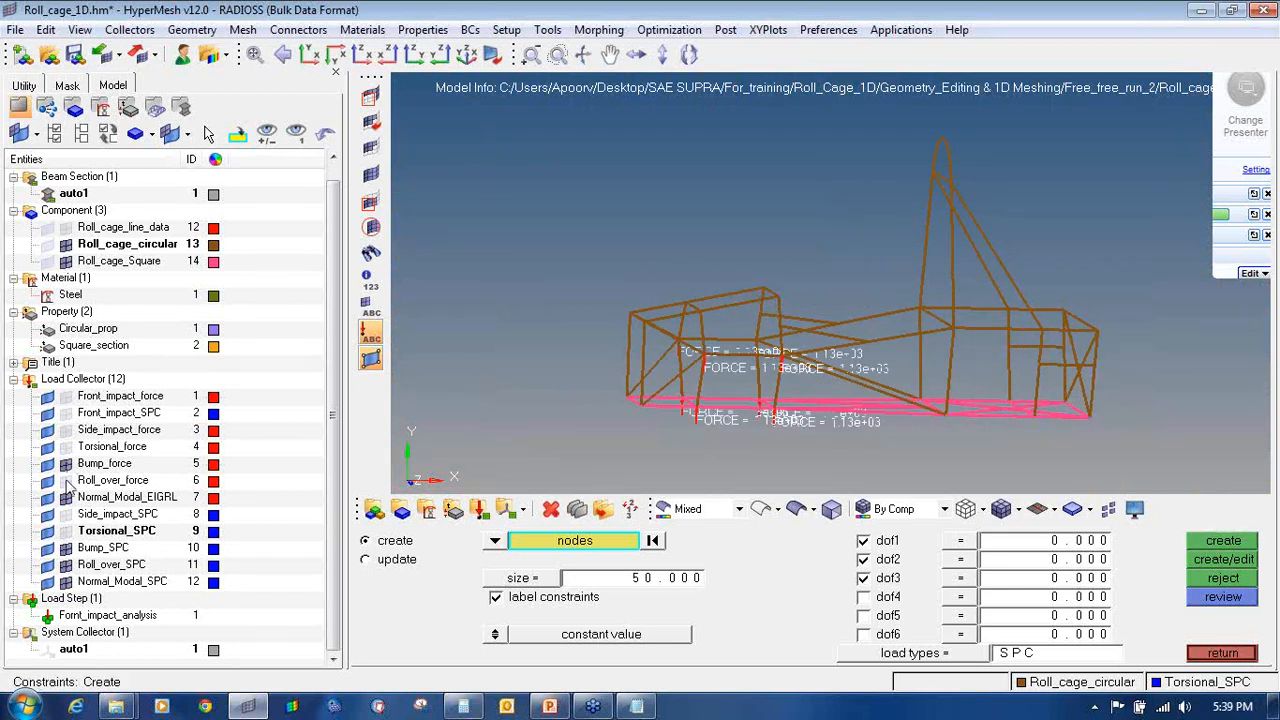
Step: Make Bump_SPC the current collector and pick the first rear corner nodes
{"action": "right_click", "coordinate": [95, 552]}
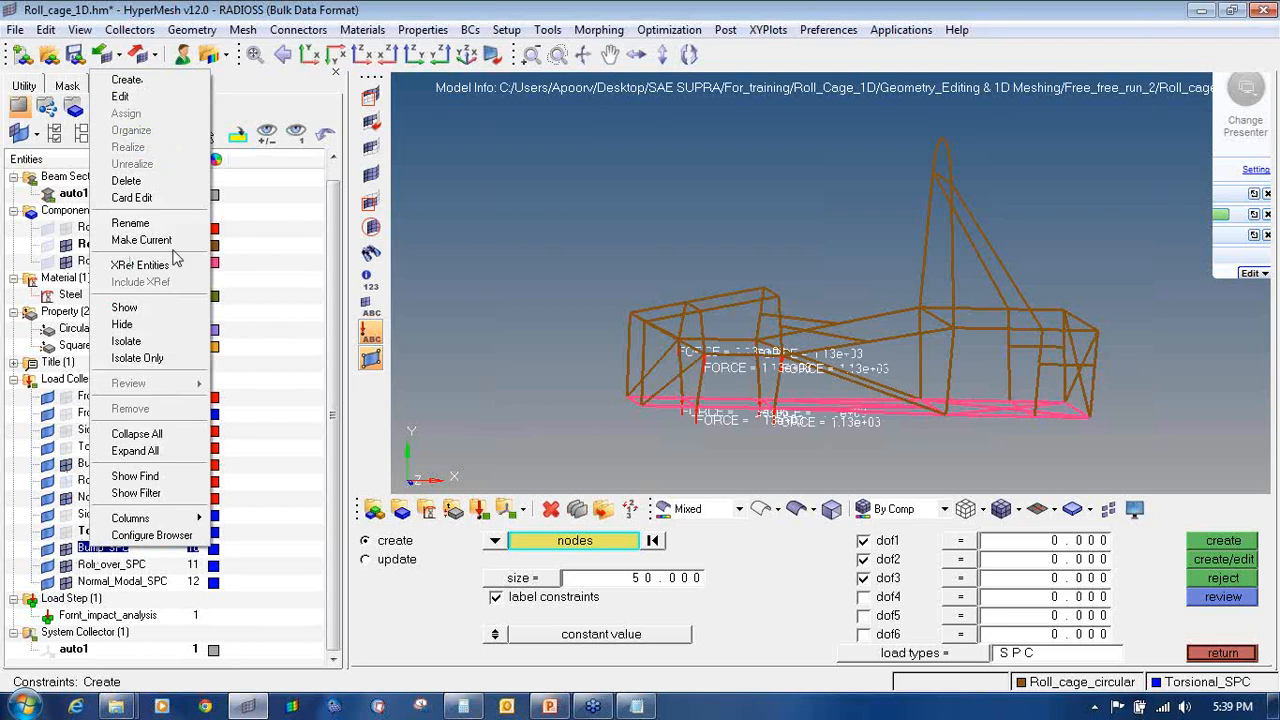
{"action": "left_click", "coordinate": [140, 240]}
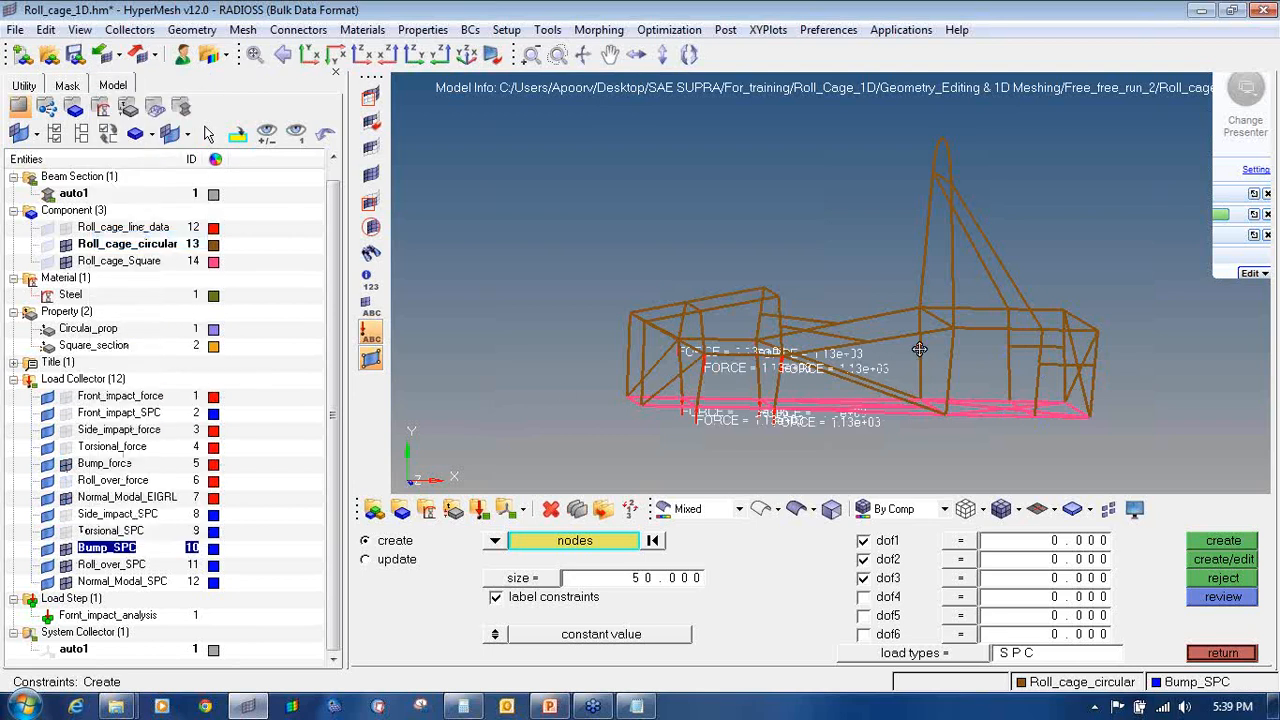
{"action": "scroll", "coordinate": [1000, 345], "scroll_direction": "up", "scroll_amount": 5}
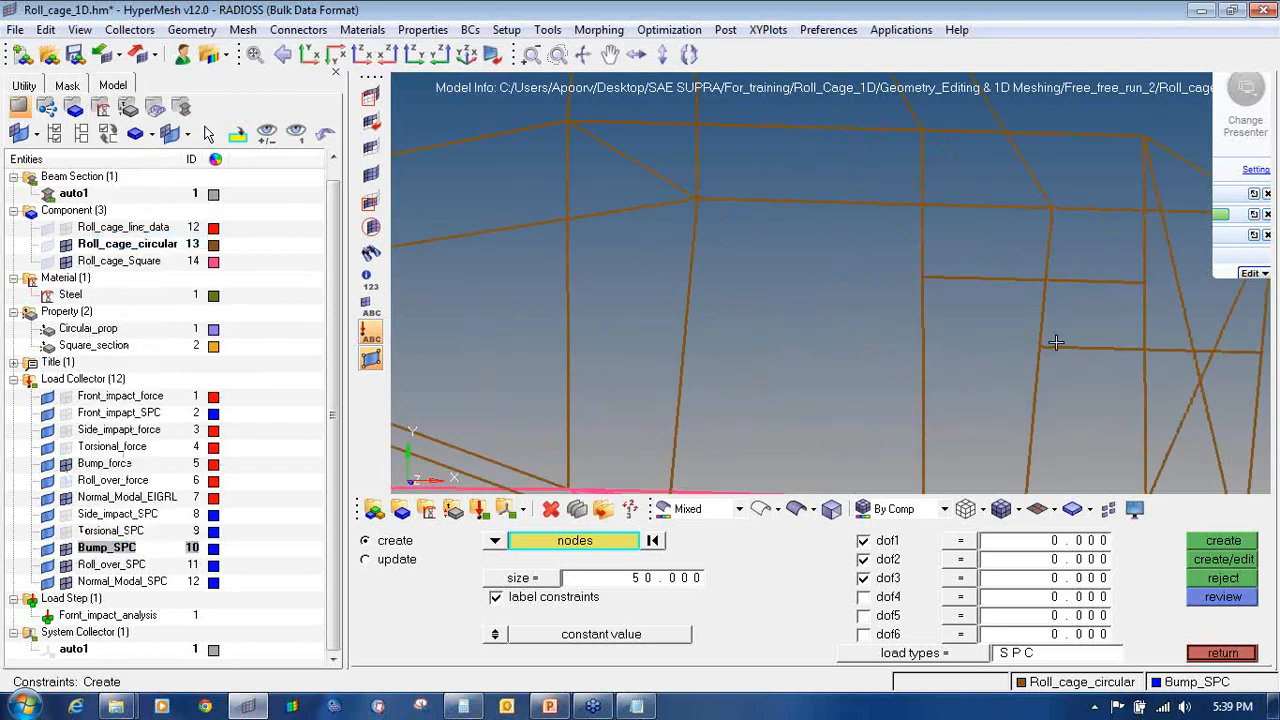
{"action": "scroll", "coordinate": [1040, 350], "scroll_direction": "up", "scroll_amount": 2}
{"action": "left_click", "coordinate": [1014, 351]}
{"action": "scroll", "coordinate": [886, 351], "scroll_direction": "down", "scroll_amount": 5}
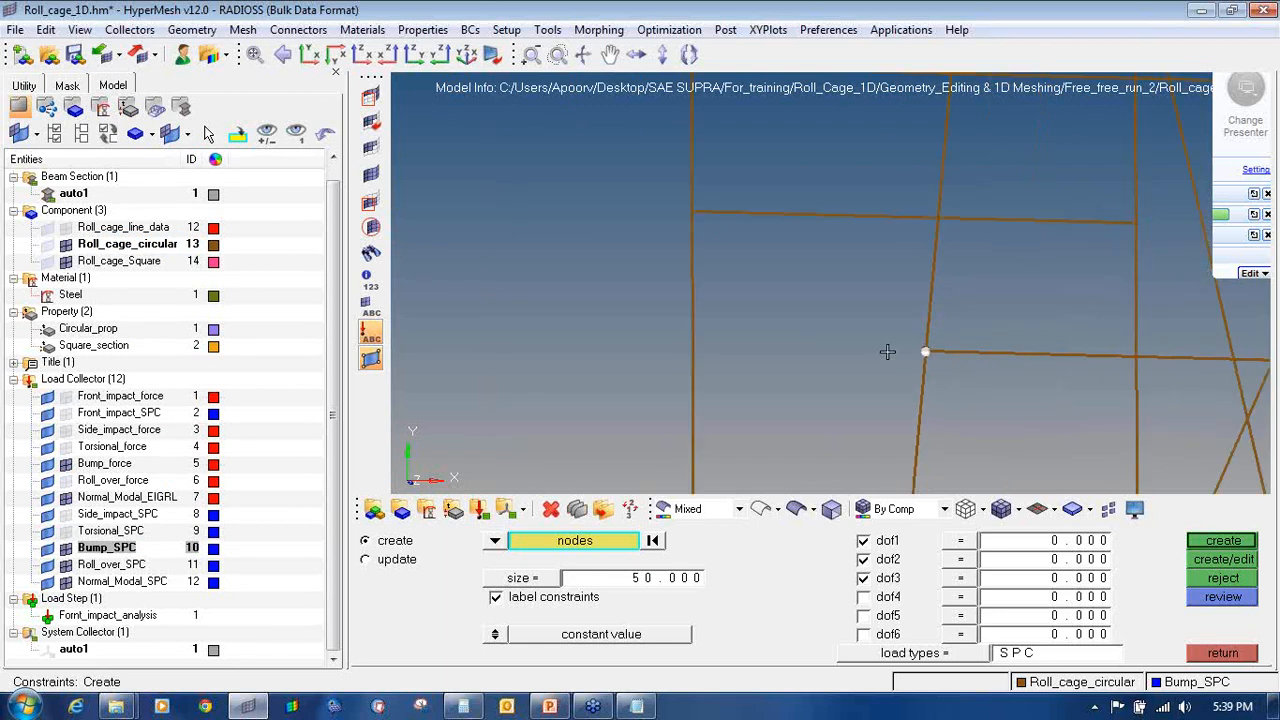
{"action": "scroll", "coordinate": [1053, 357], "scroll_direction": "up", "scroll_amount": 4}
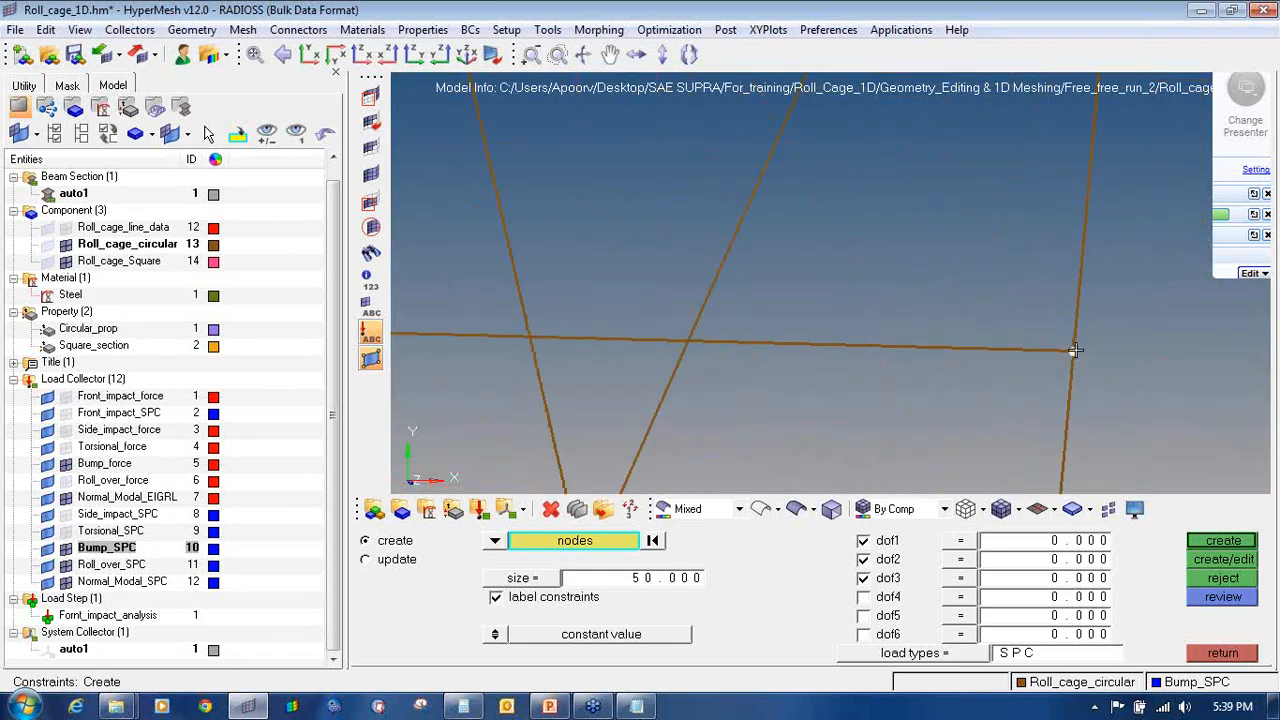
{"action": "scroll", "coordinate": [1074, 350], "scroll_direction": "down", "scroll_amount": 5}
{"action": "scroll", "coordinate": [1033, 435], "scroll_direction": "up", "scroll_amount": 4}
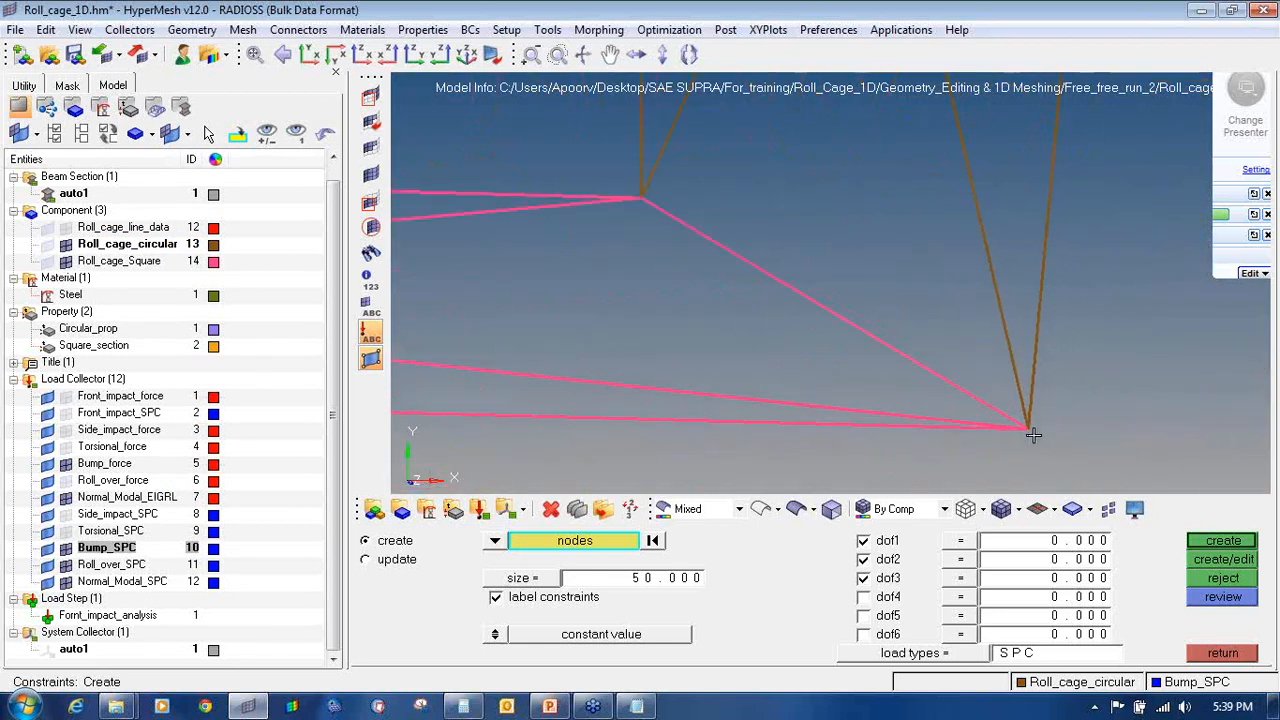
{"action": "scroll", "coordinate": [990, 400], "scroll_direction": "down", "scroll_amount": 5}
{"action": "scroll", "coordinate": [914, 337], "scroll_direction": "up", "scroll_amount": 5}
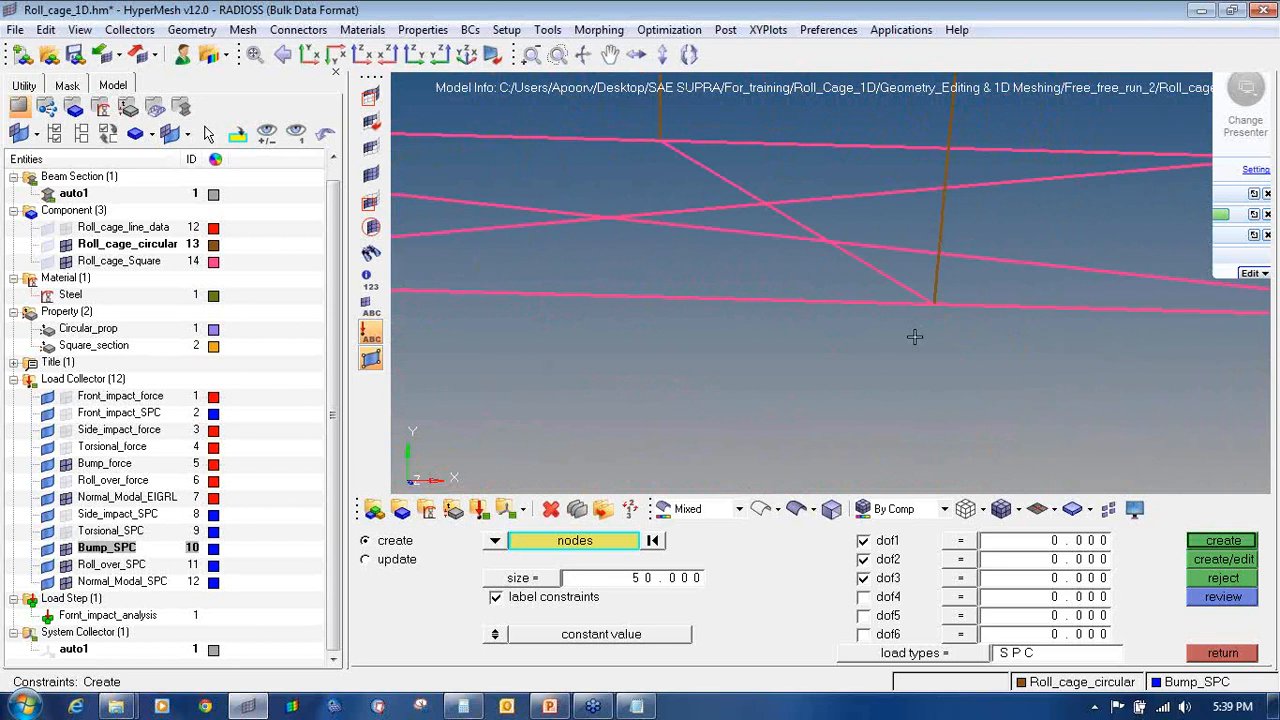
{"action": "scroll", "coordinate": [903, 313], "scroll_direction": "down", "scroll_amount": 5}
Step: Pick the last rear nodes and create dof1–dof3 constraints on all eight
{"action": "scroll", "coordinate": [853, 232], "scroll_direction": "up", "scroll_amount": 5}
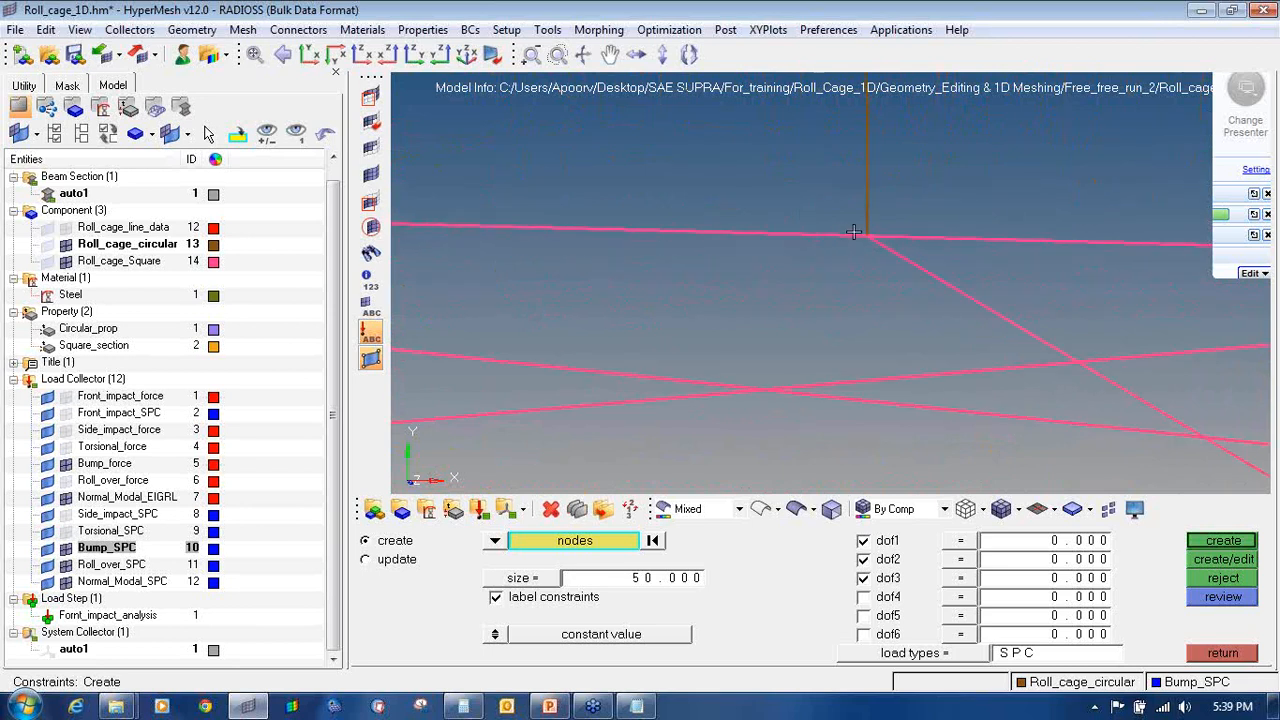
{"action": "scroll", "coordinate": [850, 265], "scroll_direction": "down", "scroll_amount": 5}
{"action": "scroll", "coordinate": [841, 278], "scroll_direction": "up", "scroll_amount": 5}
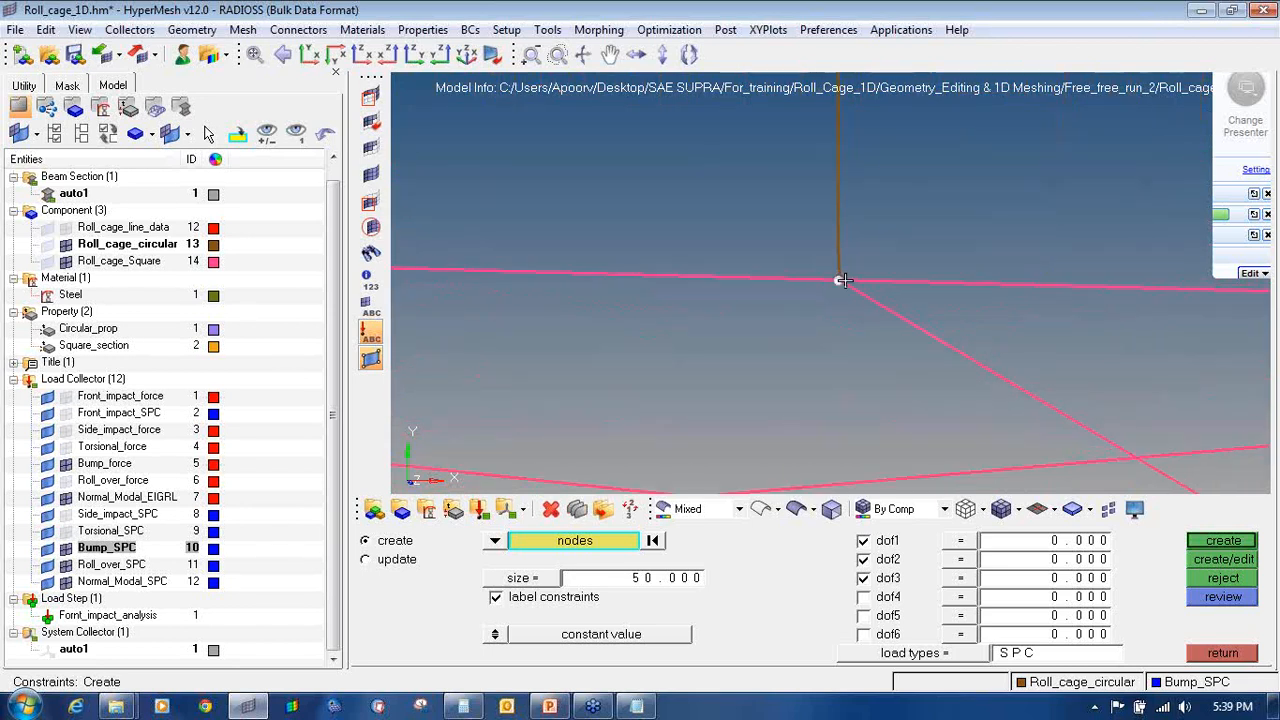
{"action": "scroll", "coordinate": [843, 281], "scroll_direction": "down", "scroll_amount": 5}
{"action": "scroll", "coordinate": [854, 288], "scroll_direction": "up", "scroll_amount": 5}
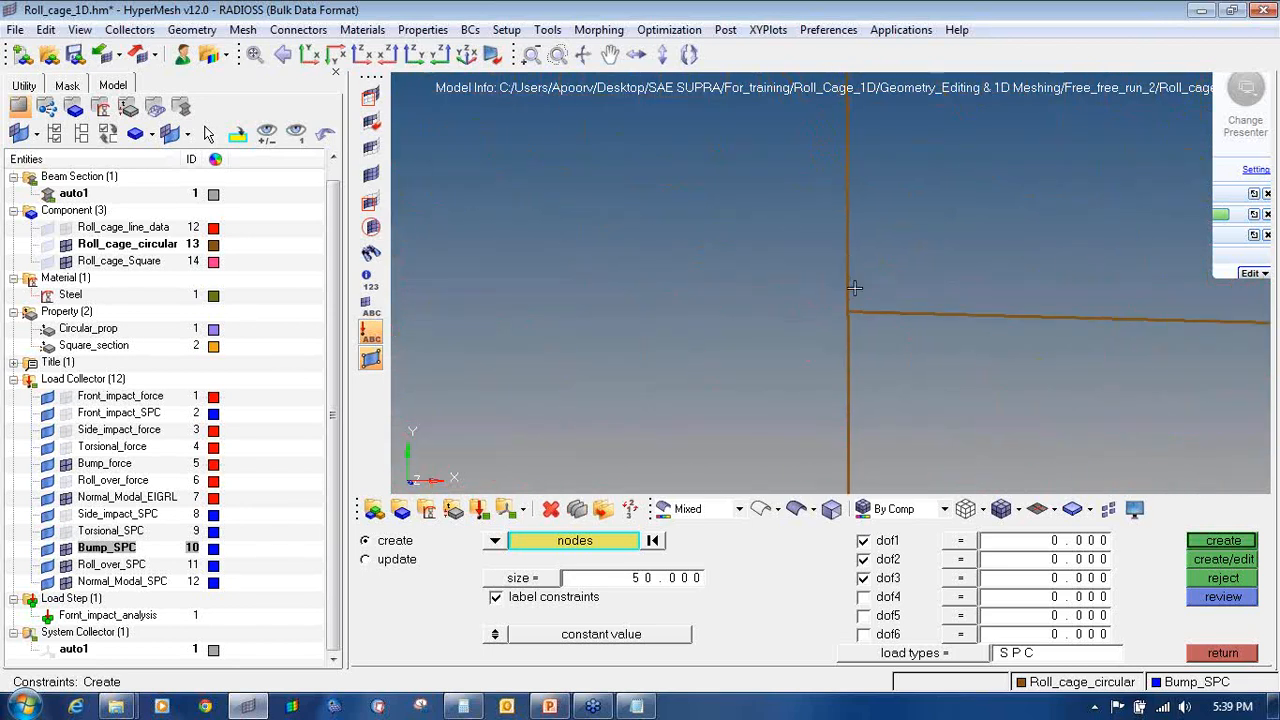
{"action": "scroll", "coordinate": [848, 311], "scroll_direction": "down", "scroll_amount": 5}
{"action": "scroll", "coordinate": [963, 320], "scroll_direction": "up", "scroll_amount": 5}
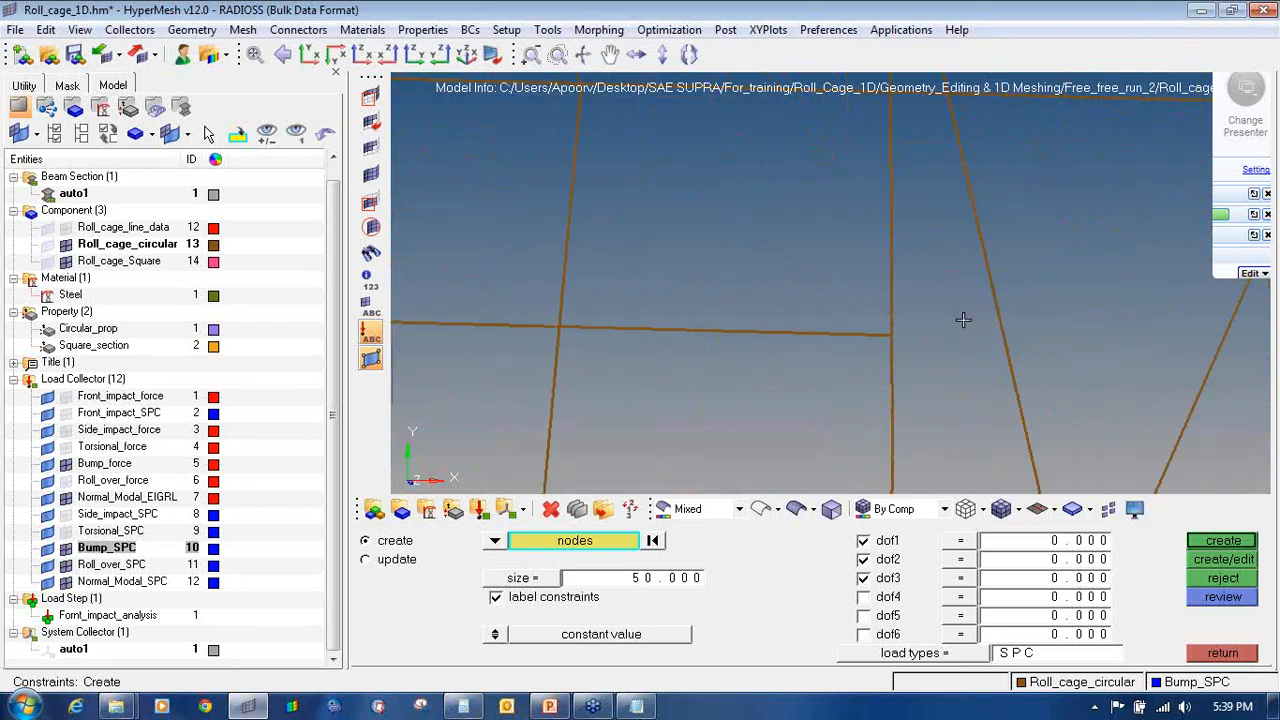
{"action": "scroll", "coordinate": [894, 334], "scroll_direction": "down", "scroll_amount": 5}
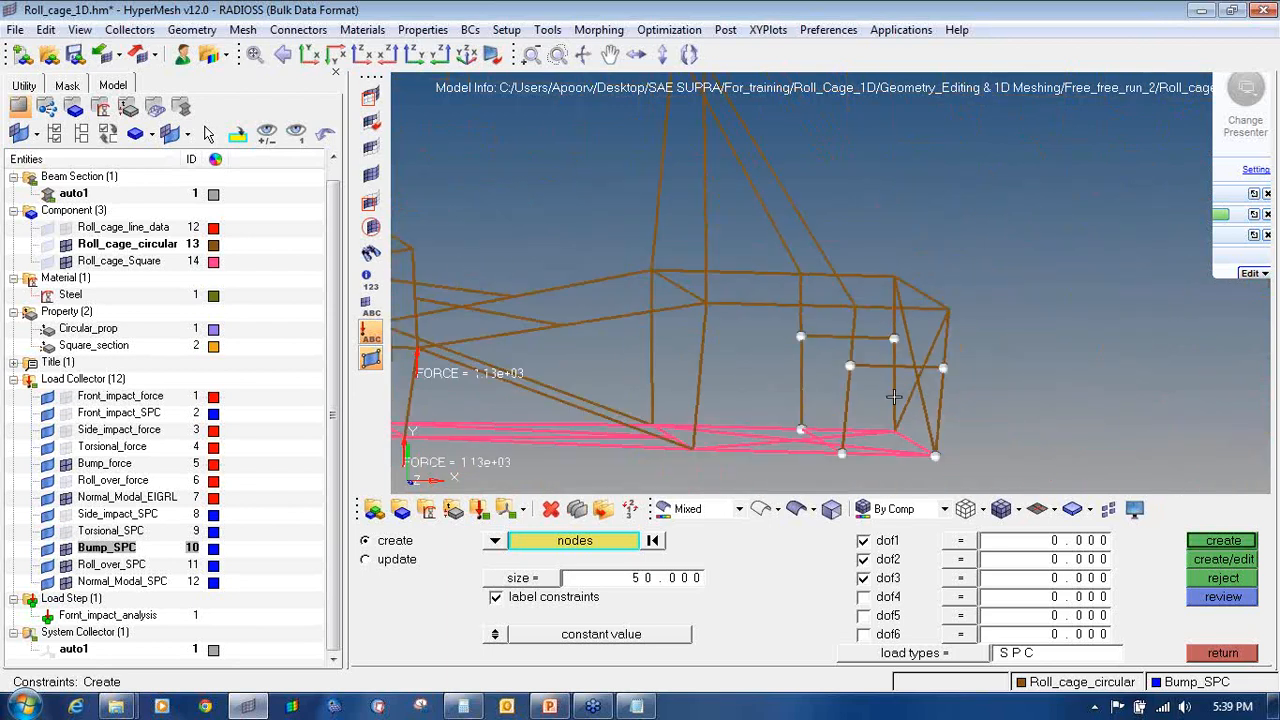
{"action": "scroll", "coordinate": [899, 441], "scroll_direction": "up", "scroll_amount": 5}
{"action": "left_click", "coordinate": [899, 438]}
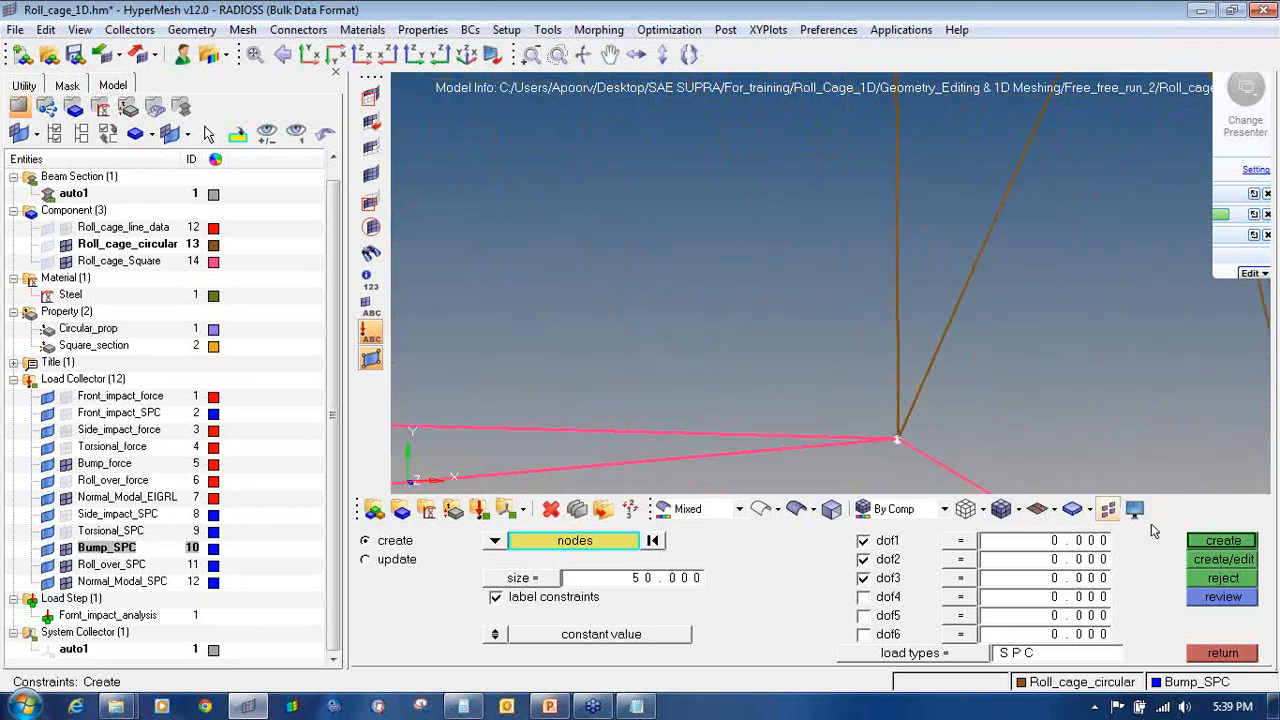
{"action": "left_click", "coordinate": [1223, 540]}
Step: Hide the Bump_force loads and Bump_SPC constraints from the view
{"action": "scroll", "coordinate": [844, 235], "scroll_direction": "down", "scroll_amount": 4}
{"action": "scroll", "coordinate": [844, 235], "scroll_direction": "down", "scroll_amount": 4}
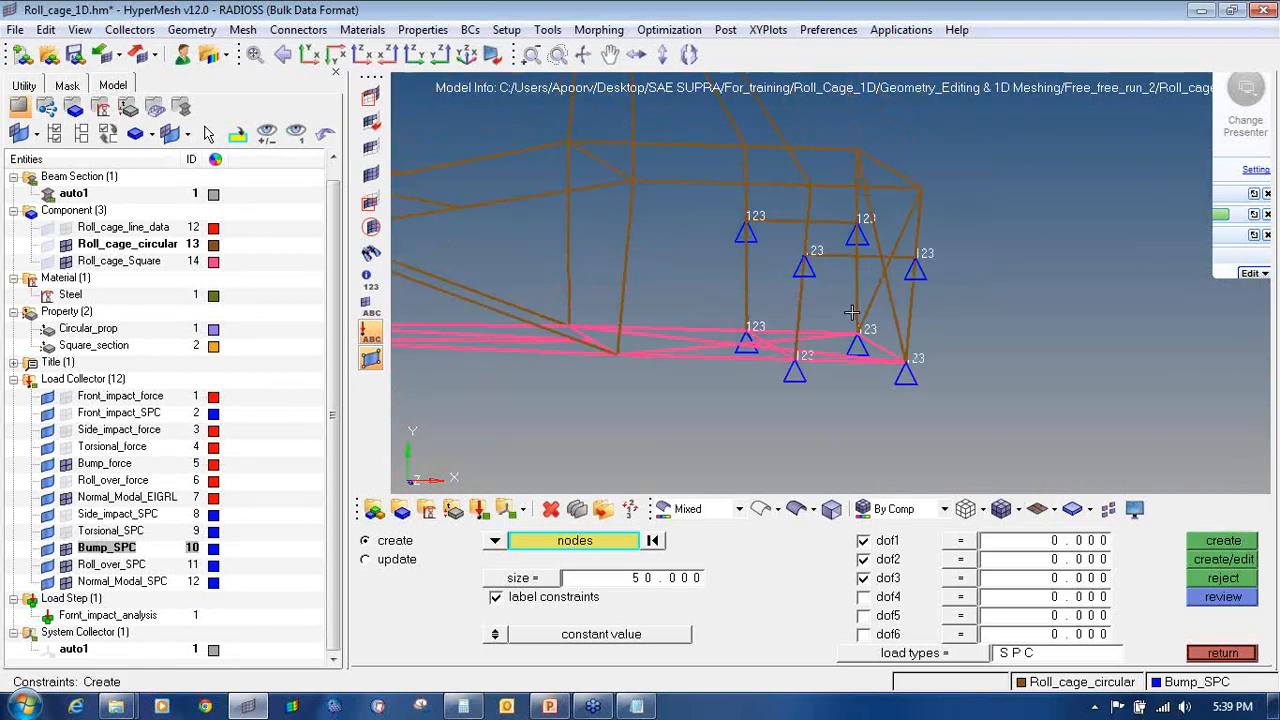
{"action": "left_click", "coordinate": [66, 464]}
{"action": "left_click", "coordinate": [66, 547]}
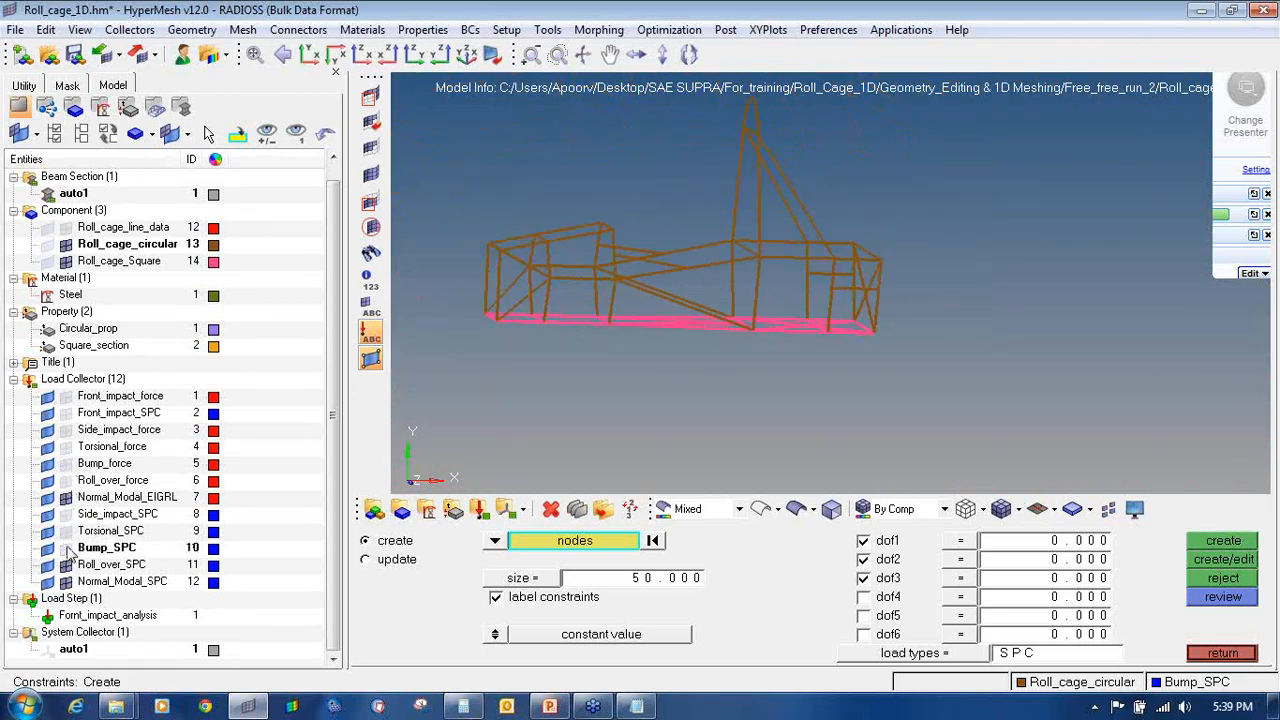
Step: Make Roll_over_SPC current, show the Roll_over_force loads, and level the cage base
{"action": "right_click", "coordinate": [100, 566]}
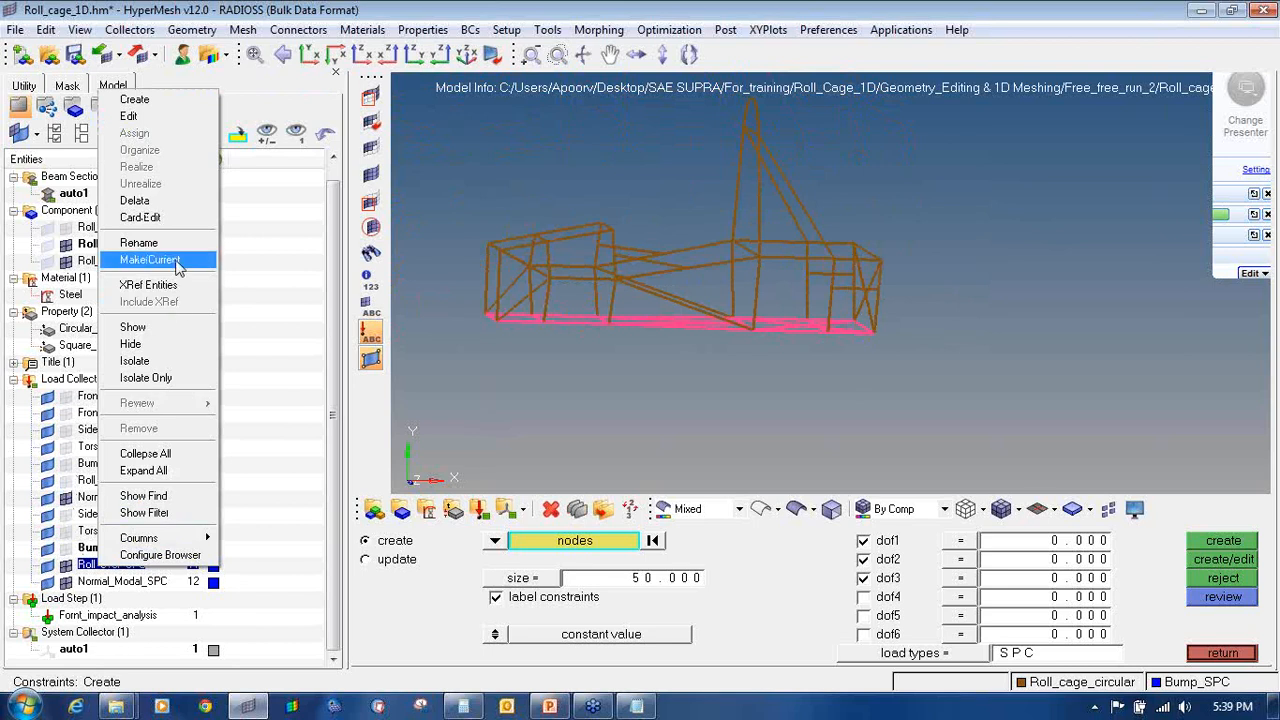
{"action": "left_click", "coordinate": [150, 259]}
{"action": "left_click", "coordinate": [66, 481]}
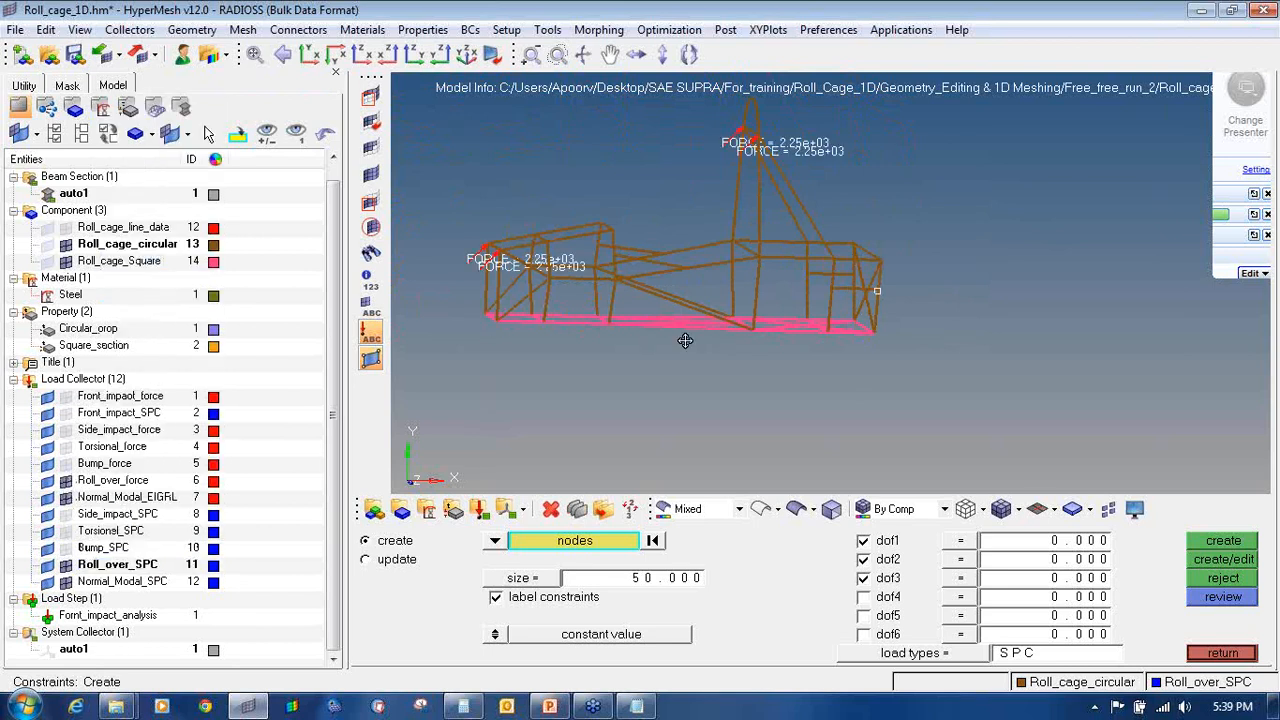
{"action": "left_click_drag", "start_coordinate": [686, 337], "coordinate": [787, 337], "text": "ctrl"}
{"action": "left_click_drag", "start_coordinate": [539, 331], "coordinate": [577, 399], "text": "ctrl"}
{"action": "scroll", "coordinate": [543, 329], "scroll_direction": "up", "scroll_amount": 5, "text": "ctrl"}
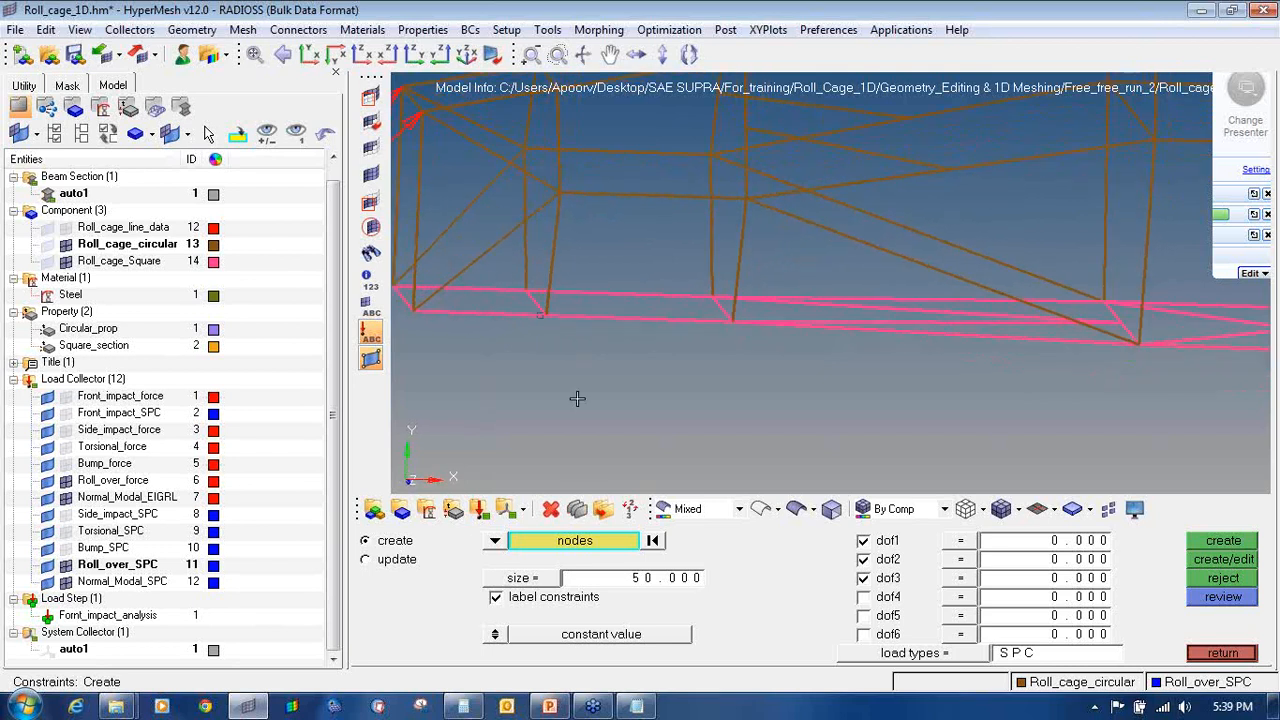
{"action": "scroll", "coordinate": [543, 305], "scroll_direction": "down", "scroll_amount": 5, "text": "ctrl"}
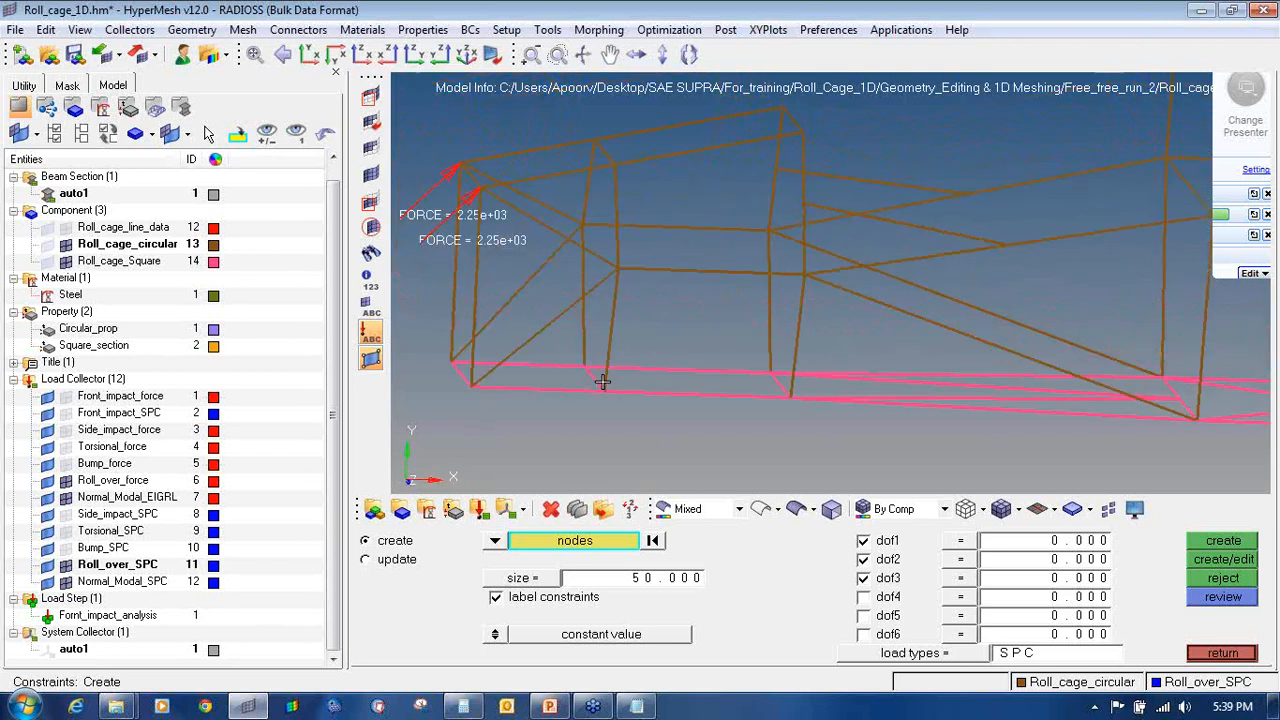
{"action": "scroll", "coordinate": [646, 385], "scroll_direction": "up", "scroll_amount": 5}
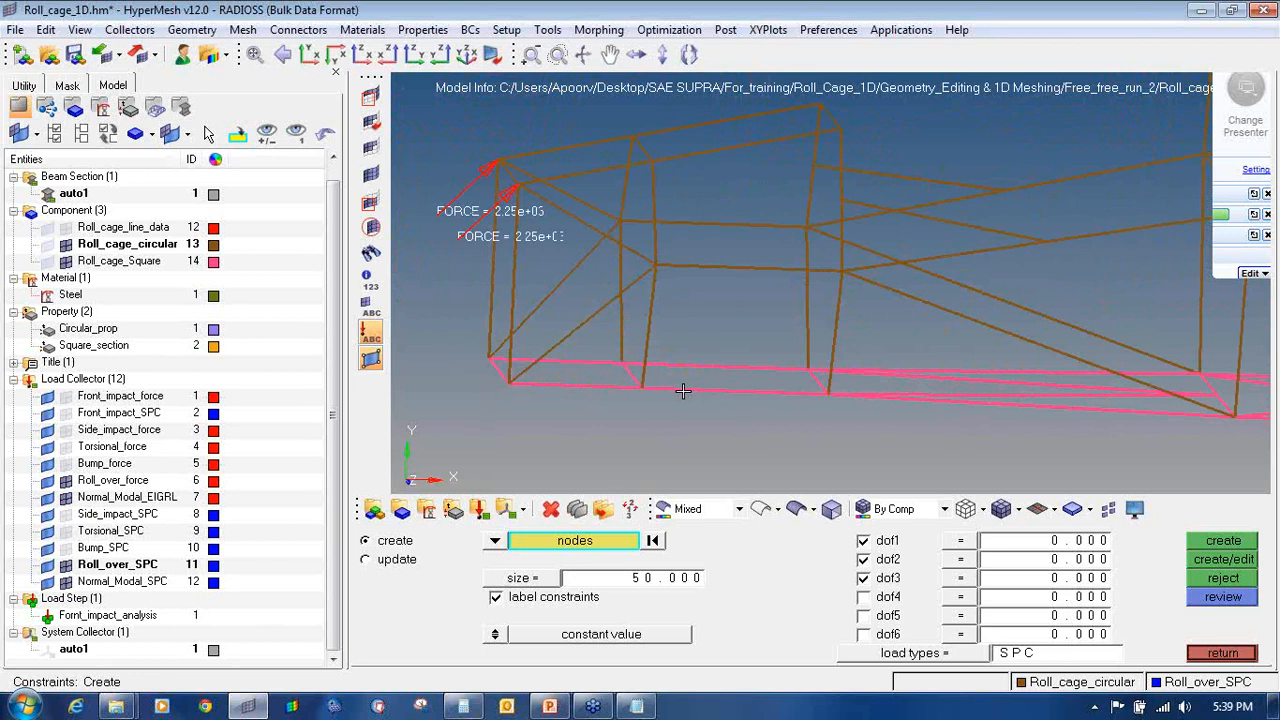
{"action": "scroll", "coordinate": [648, 395], "scroll_direction": "down", "scroll_amount": 2}
{"action": "scroll", "coordinate": [946, 423], "scroll_direction": "down", "scroll_amount": 5, "text": "ctrl"}
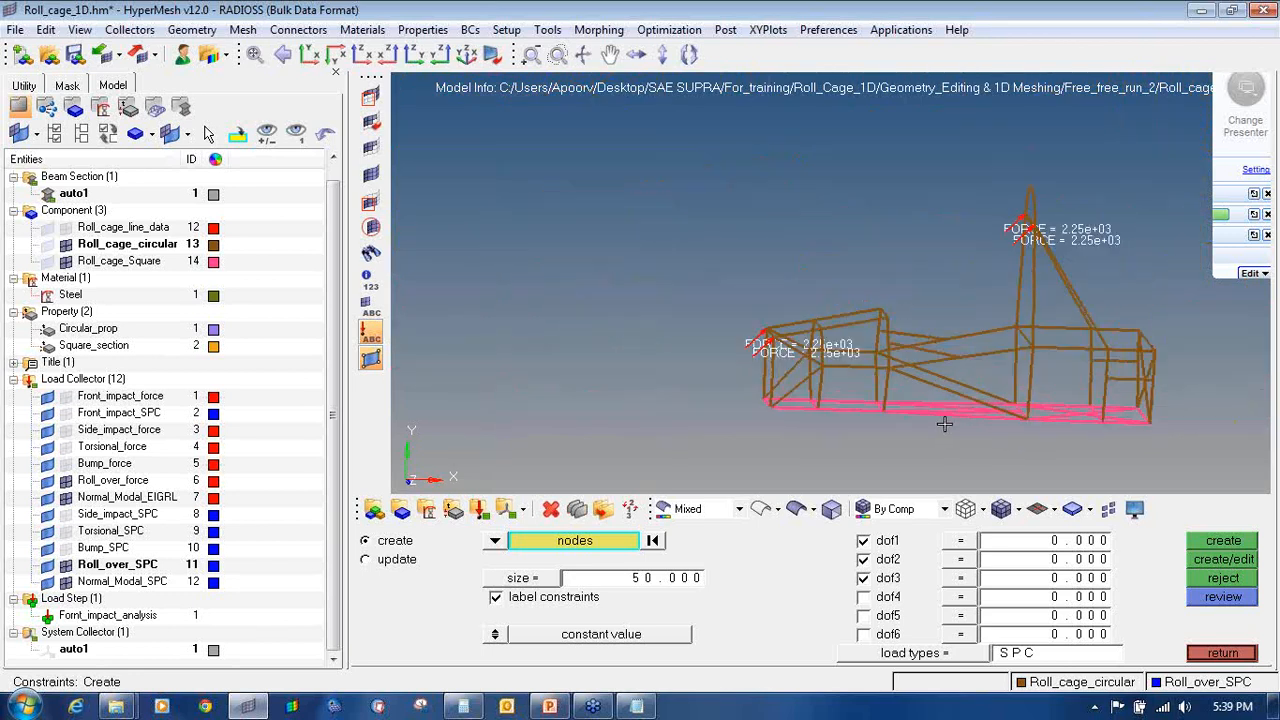
{"action": "right_click_drag", "start_coordinate": [1171, 416], "coordinate": [1067, 402], "text": "ctrl"}
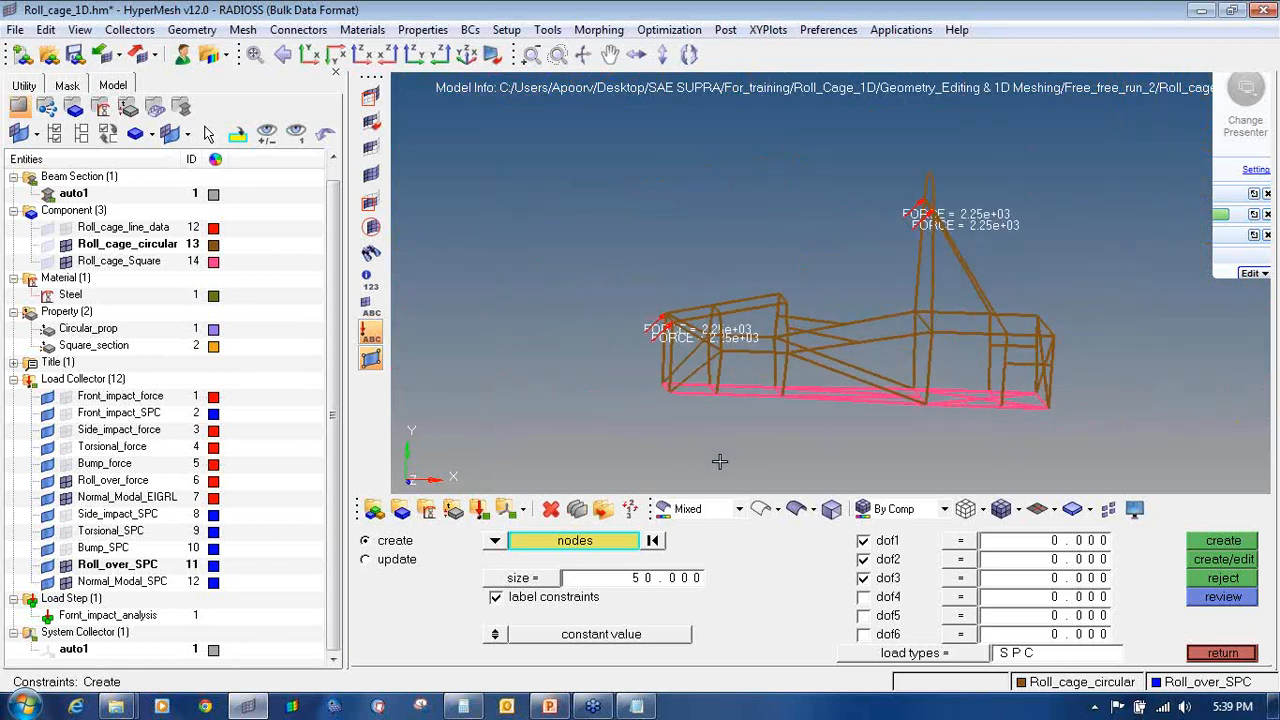
Step: Create dof2-only constraints at four base nodes
{"action": "left_click", "coordinate": [863, 540]}
{"action": "left_click", "coordinate": [864, 578]}
{"action": "scroll", "coordinate": [694, 387], "scroll_direction": "up", "scroll_amount": 6}
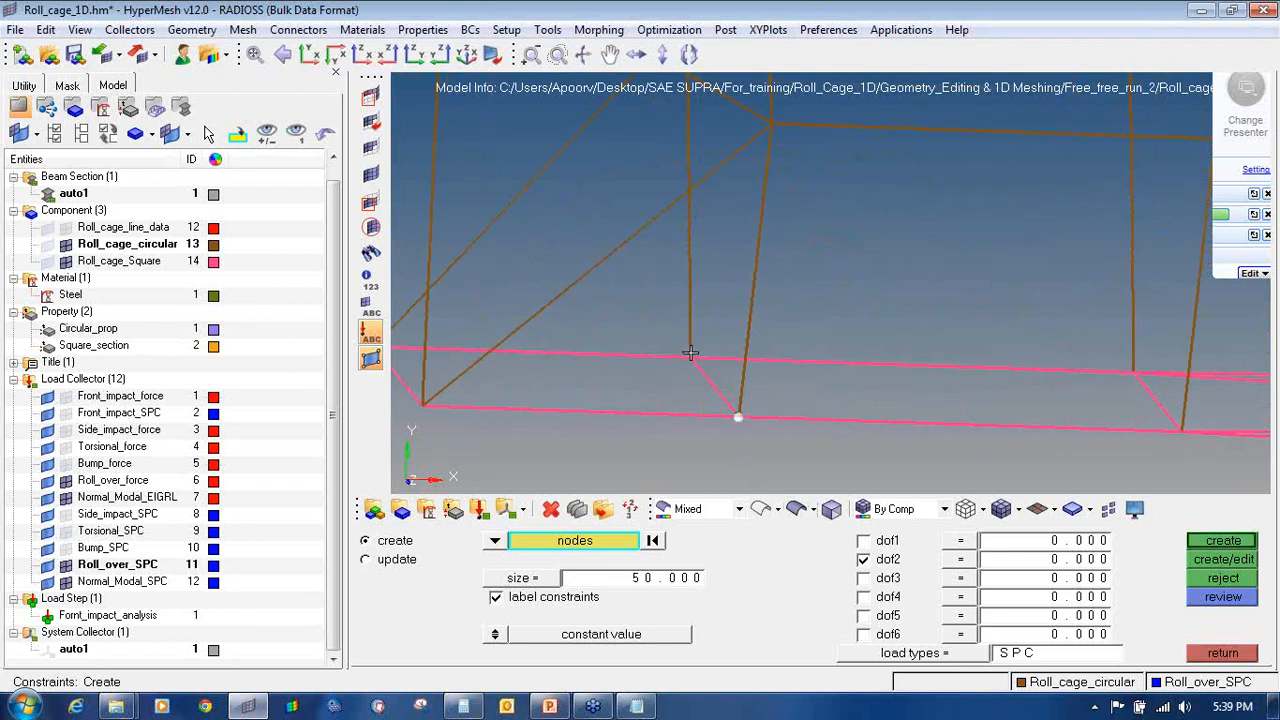
{"action": "left_click", "coordinate": [690, 354]}
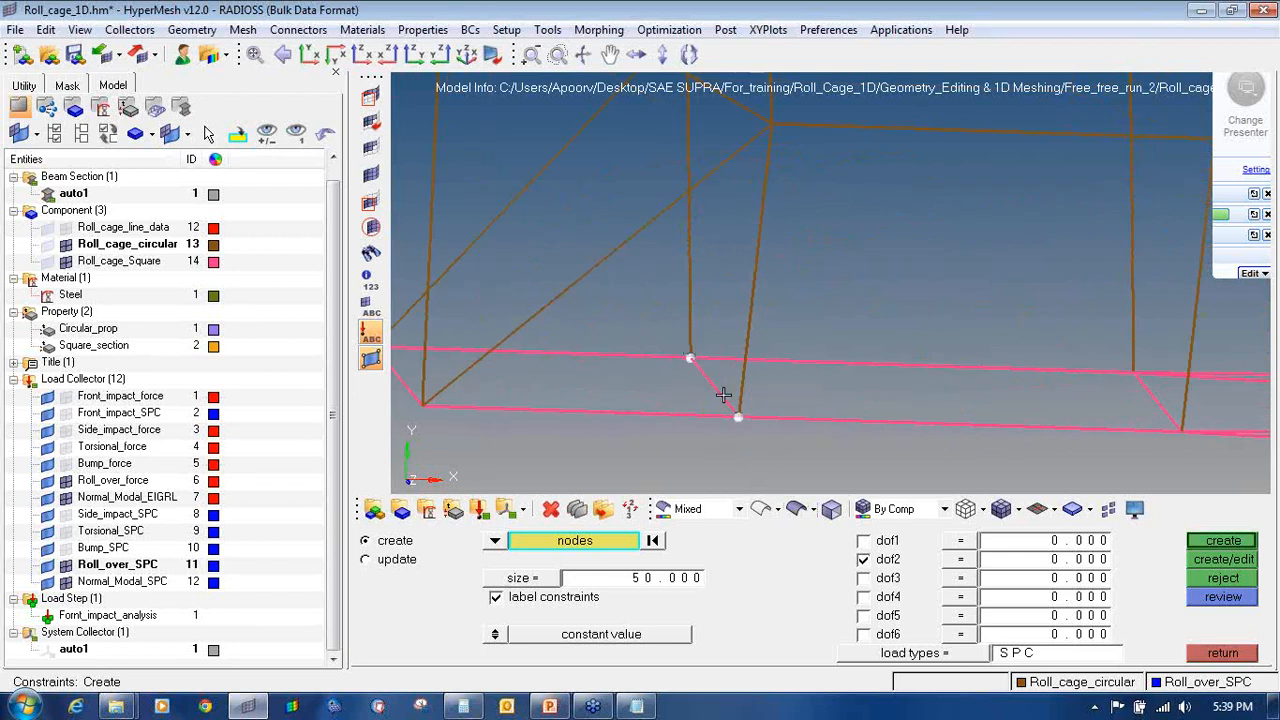
{"action": "scroll", "coordinate": [1188, 430], "scroll_direction": "up", "scroll_amount": 2}
{"action": "left_click", "coordinate": [1176, 430]}
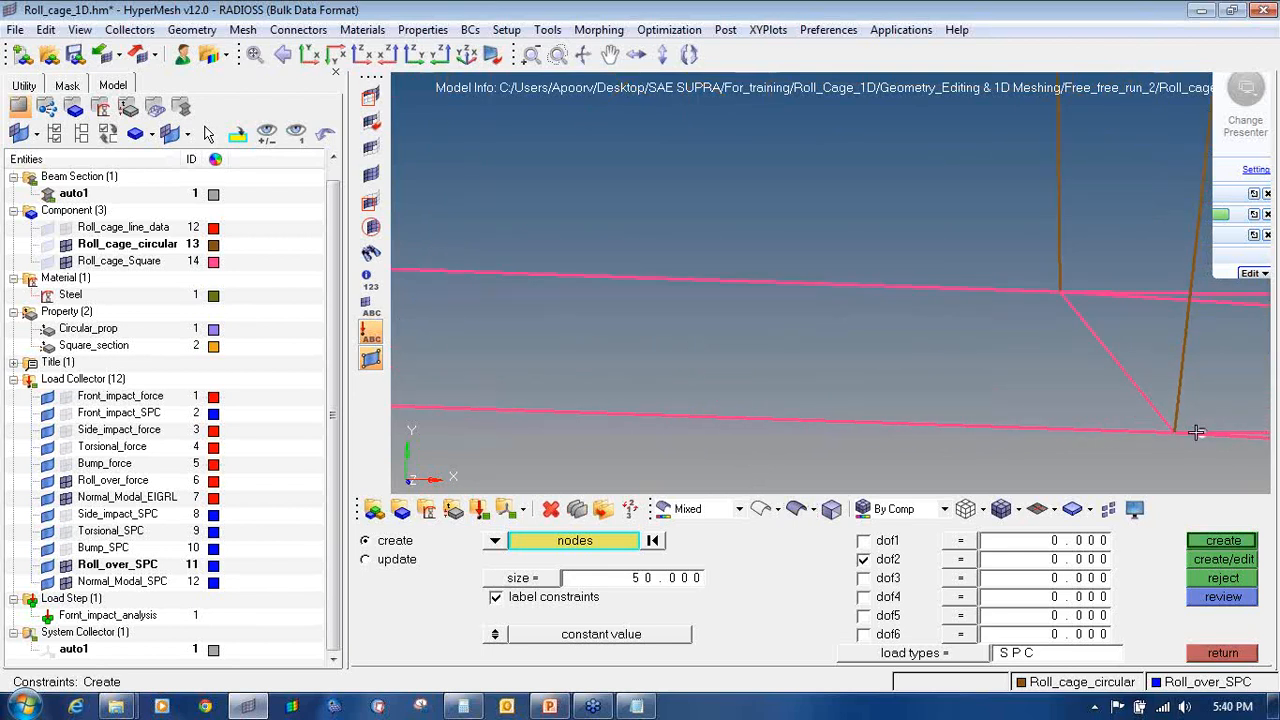
{"action": "scroll", "coordinate": [1063, 286], "scroll_direction": "up", "scroll_amount": 2}
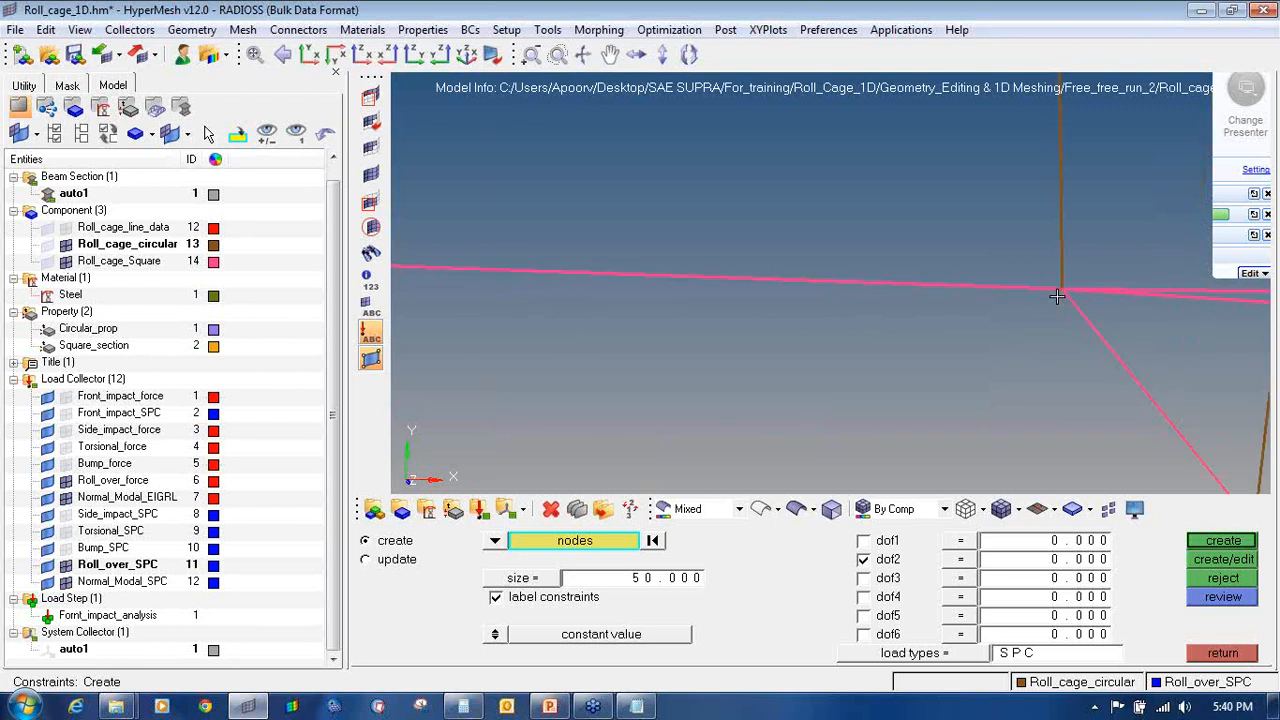
{"action": "scroll", "coordinate": [1063, 338], "scroll_direction": "down", "scroll_amount": 5}
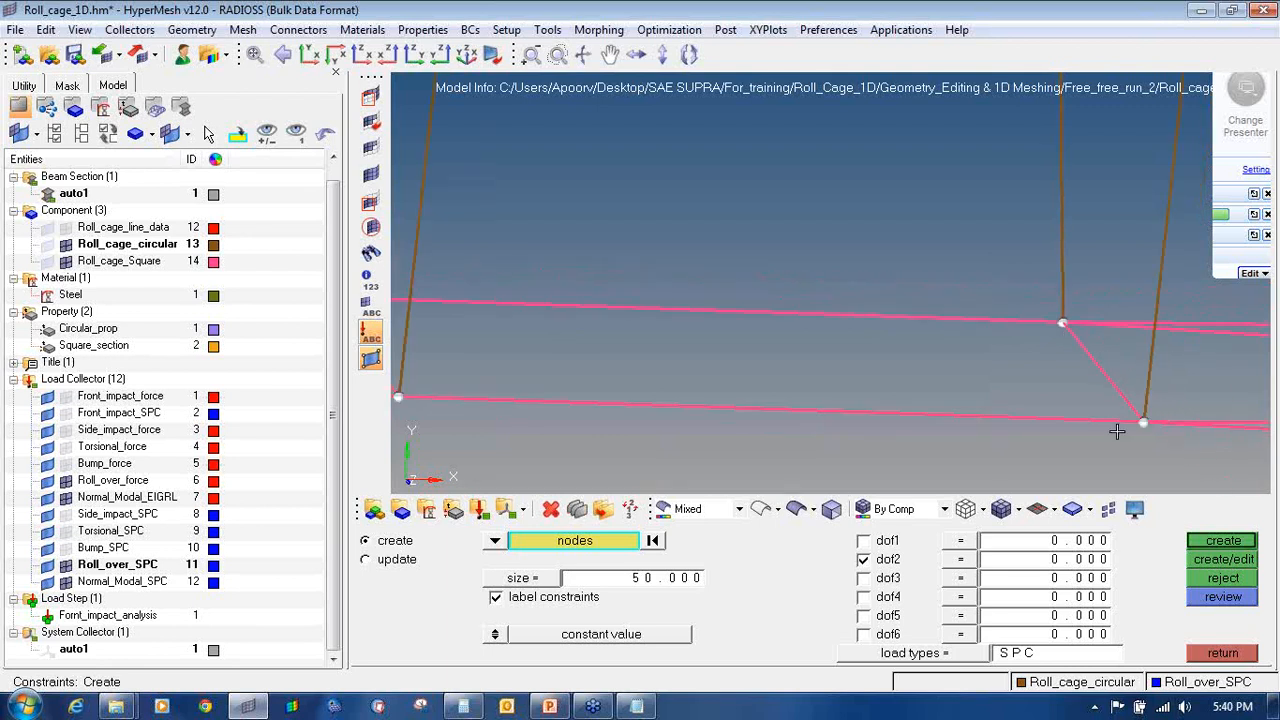
{"action": "left_click", "coordinate": [1223, 540]}
{"action": "scroll", "coordinate": [897, 378], "scroll_direction": "down", "scroll_amount": 6, "text": "ctrl"}
Step: Create dof1–dof3 constraints at four rear lower base nodes
{"action": "right_click_drag", "start_coordinate": [1030, 383], "coordinate": [724, 373], "text": "ctrl"}
{"action": "scroll", "coordinate": [881, 400], "scroll_direction": "up", "scroll_amount": 1, "text": "ctrl"}
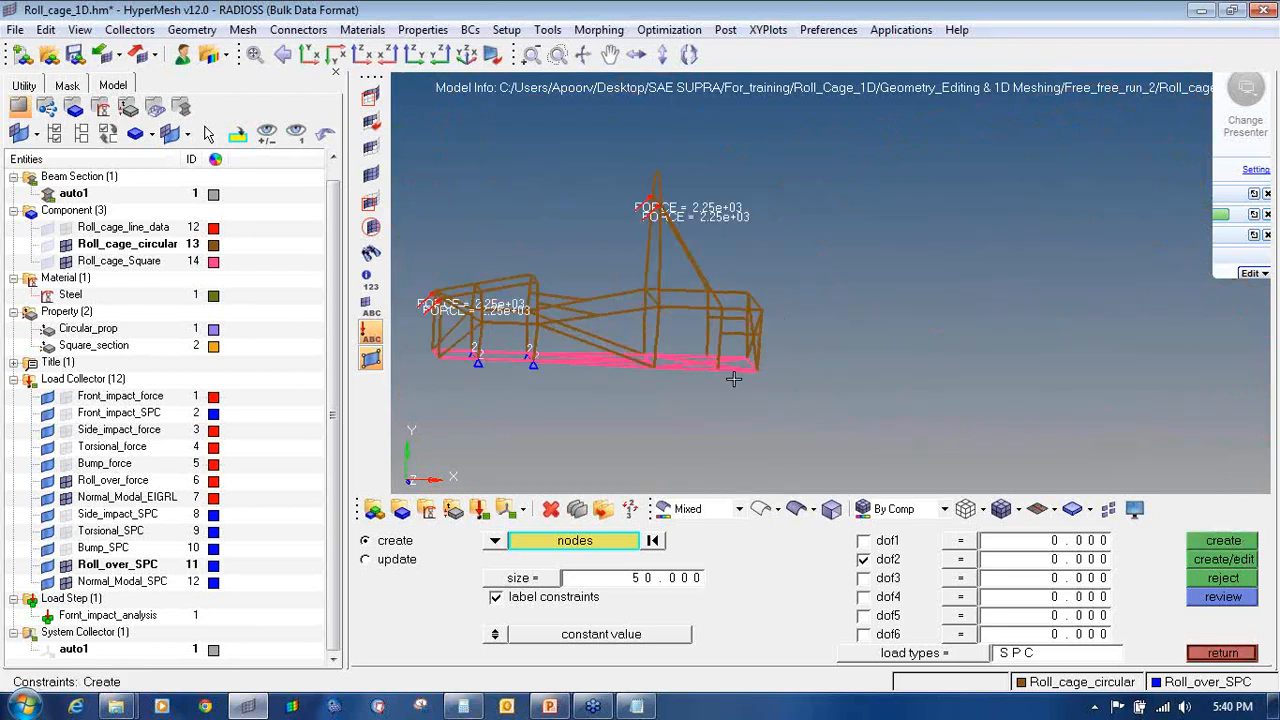
{"action": "scroll", "coordinate": [827, 370], "scroll_direction": "up", "scroll_amount": 3, "text": "ctrl"}
{"action": "right_click_drag", "start_coordinate": [827, 370], "coordinate": [932, 418], "text": "ctrl"}
{"action": "scroll", "coordinate": [480, 345], "scroll_direction": "up", "scroll_amount": 2, "text": "ctrl"}
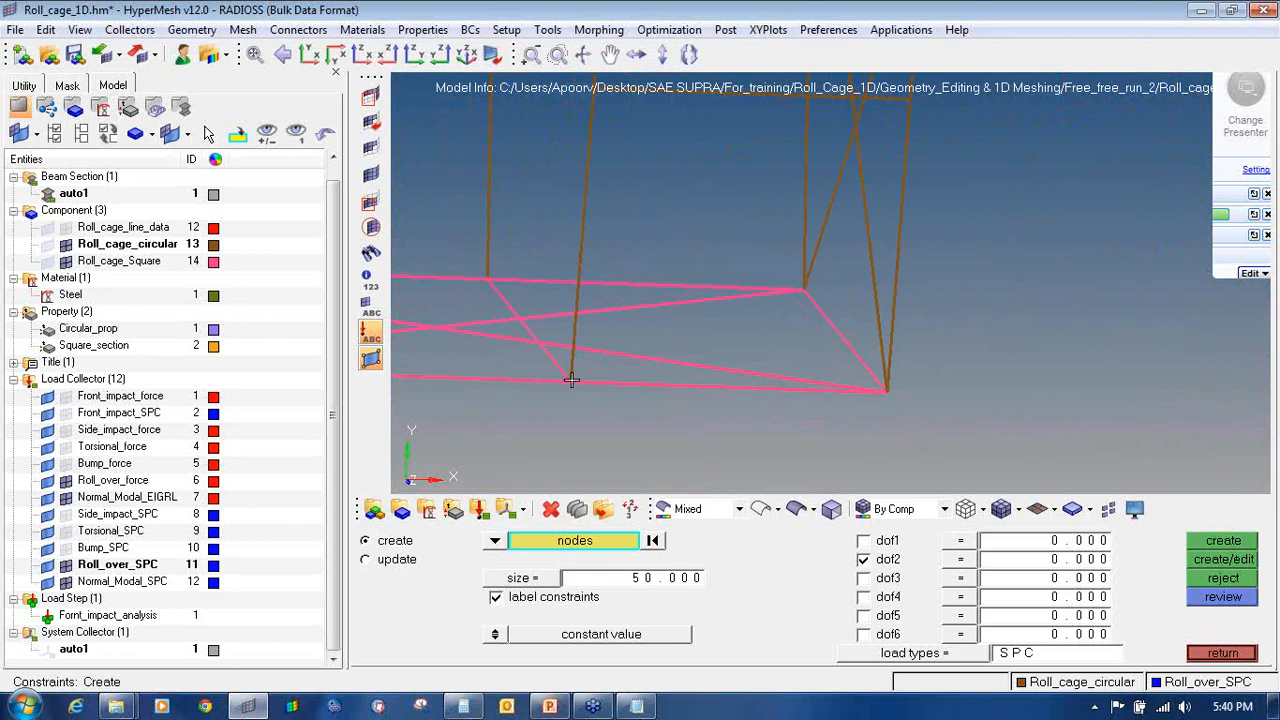
{"action": "scroll", "coordinate": [513, 280], "scroll_direction": "up", "scroll_amount": 2, "text": "ctrl"}
{"action": "scroll", "coordinate": [443, 272], "scroll_direction": "down", "scroll_amount": 2, "text": "ctrl"}
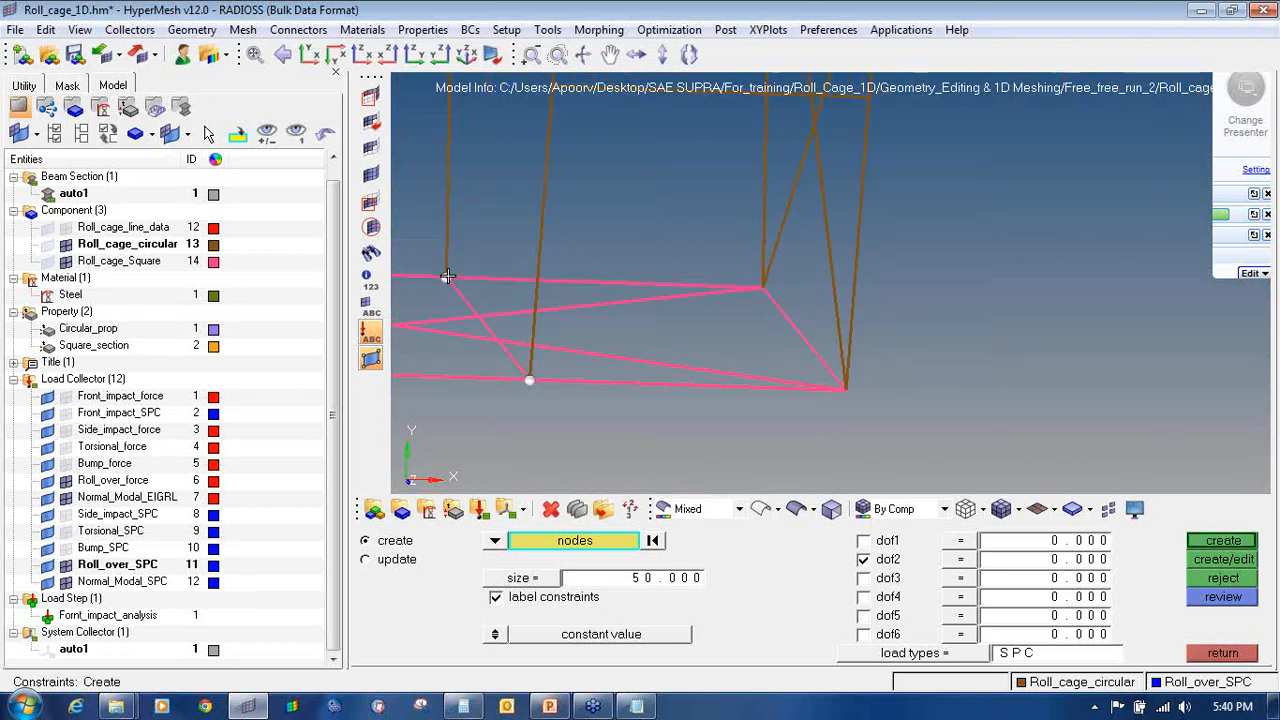
{"action": "scroll", "coordinate": [762, 288], "scroll_direction": "up", "scroll_amount": 2, "text": "ctrl"}
{"action": "scroll", "coordinate": [771, 313], "scroll_direction": "down", "scroll_amount": 2, "text": "ctrl"}
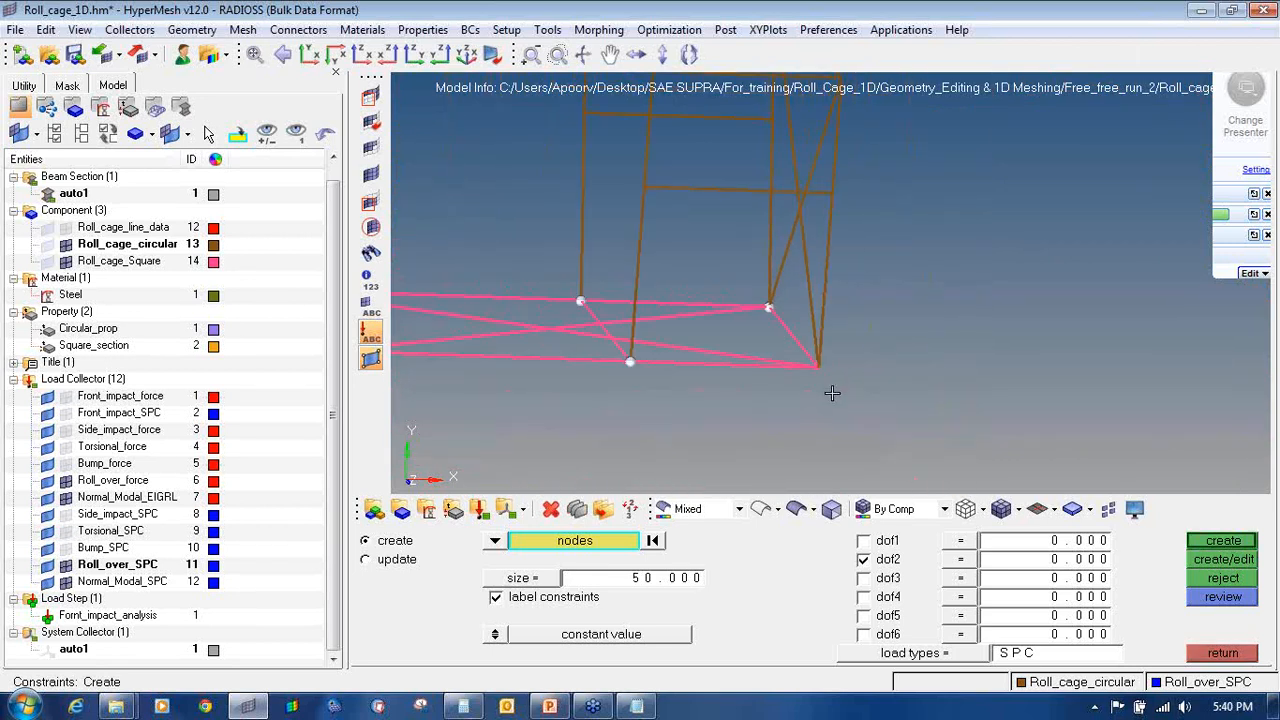
{"action": "left_click", "coordinate": [818, 367]}
{"action": "left_click", "coordinate": [865, 541]}
{"action": "left_click", "coordinate": [870, 579]}
{"action": "left_click", "coordinate": [1197, 543]}
{"action": "scroll", "coordinate": [794, 389], "scroll_direction": "down", "scroll_amount": 3, "text": "ctrl"}
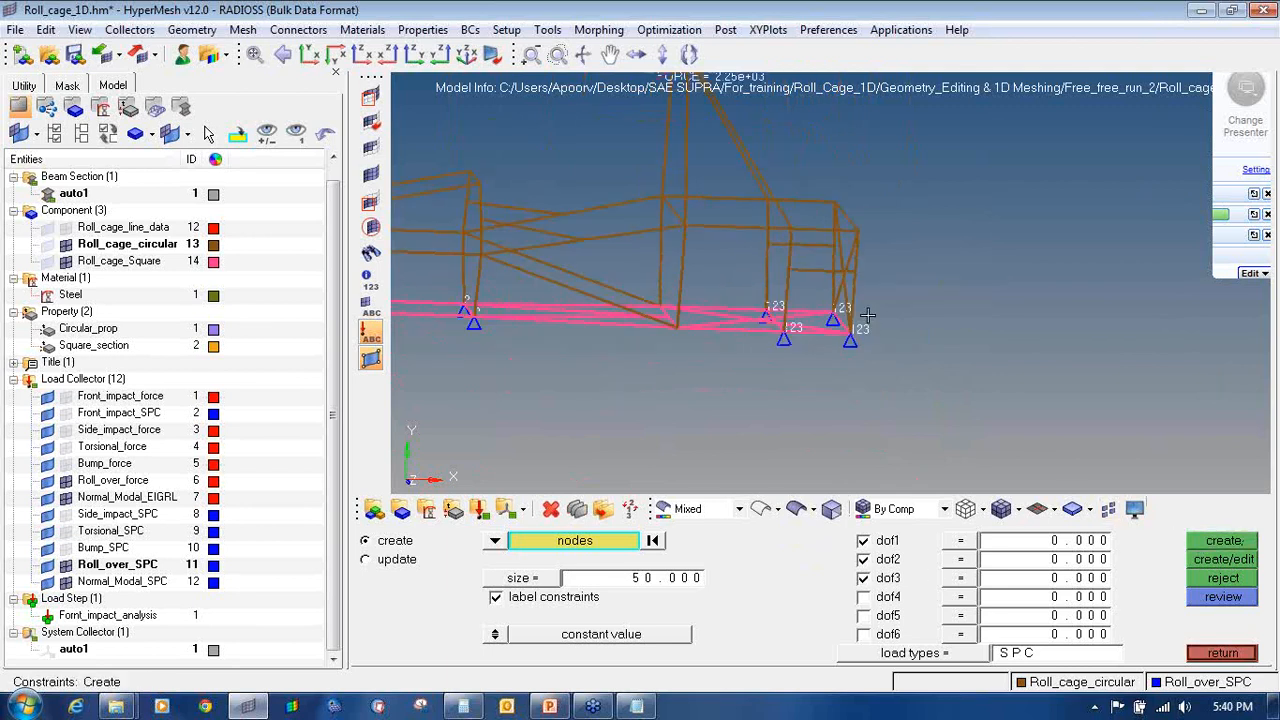
{"action": "scroll", "coordinate": [794, 389], "scroll_direction": "up", "scroll_amount": 3}
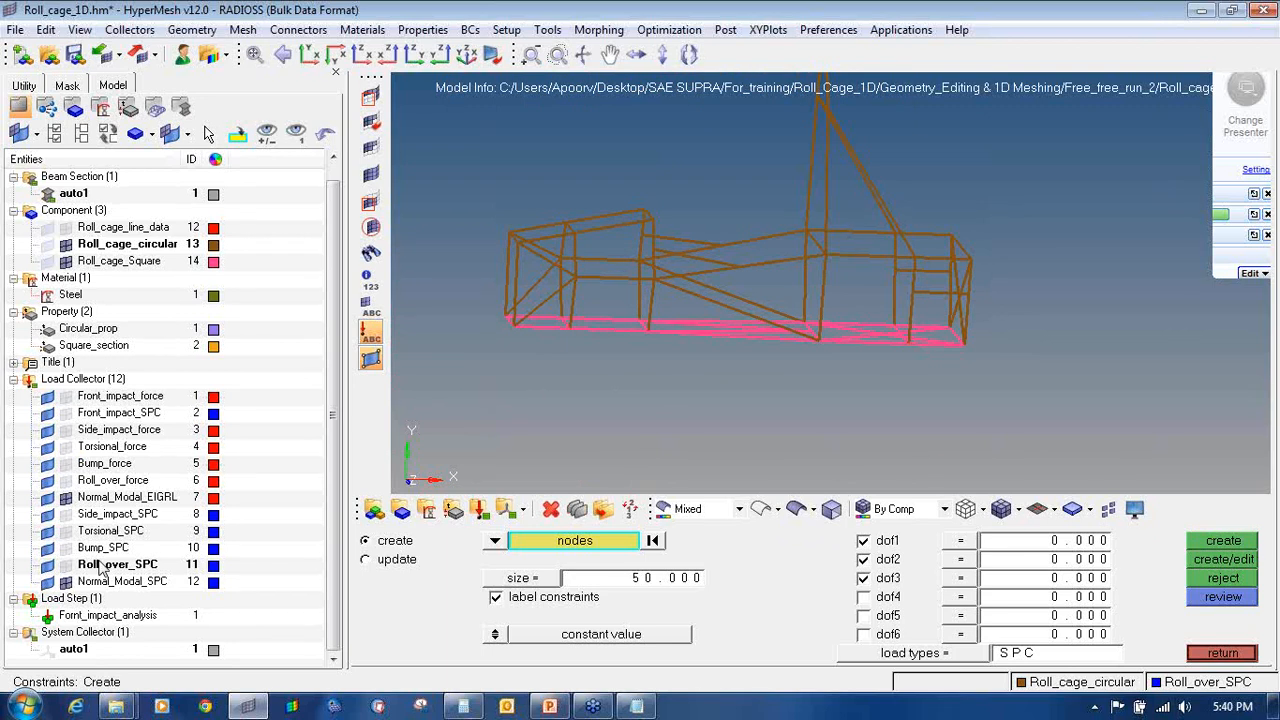
Step: Make Normal_Modal_SPC the current collector and pick the base rail and lower frame junction nodes
{"action": "right_click", "coordinate": [113, 588]}
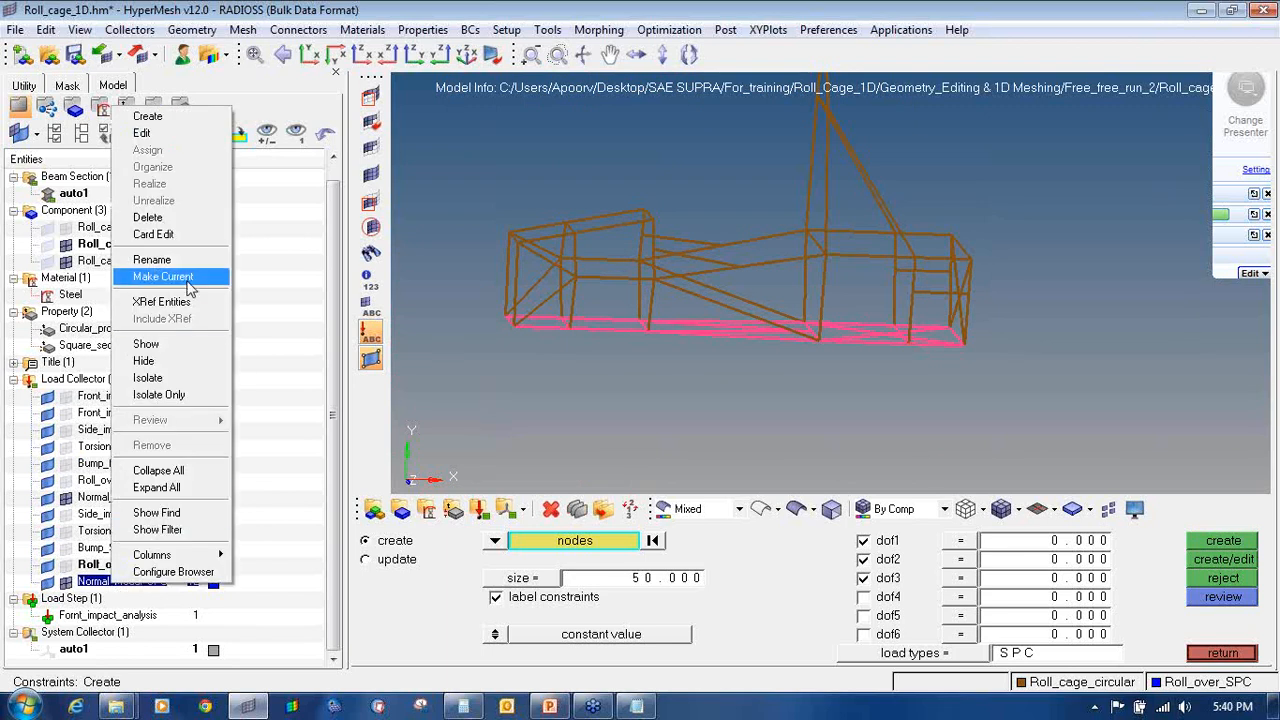
{"action": "left_click", "coordinate": [163, 277]}
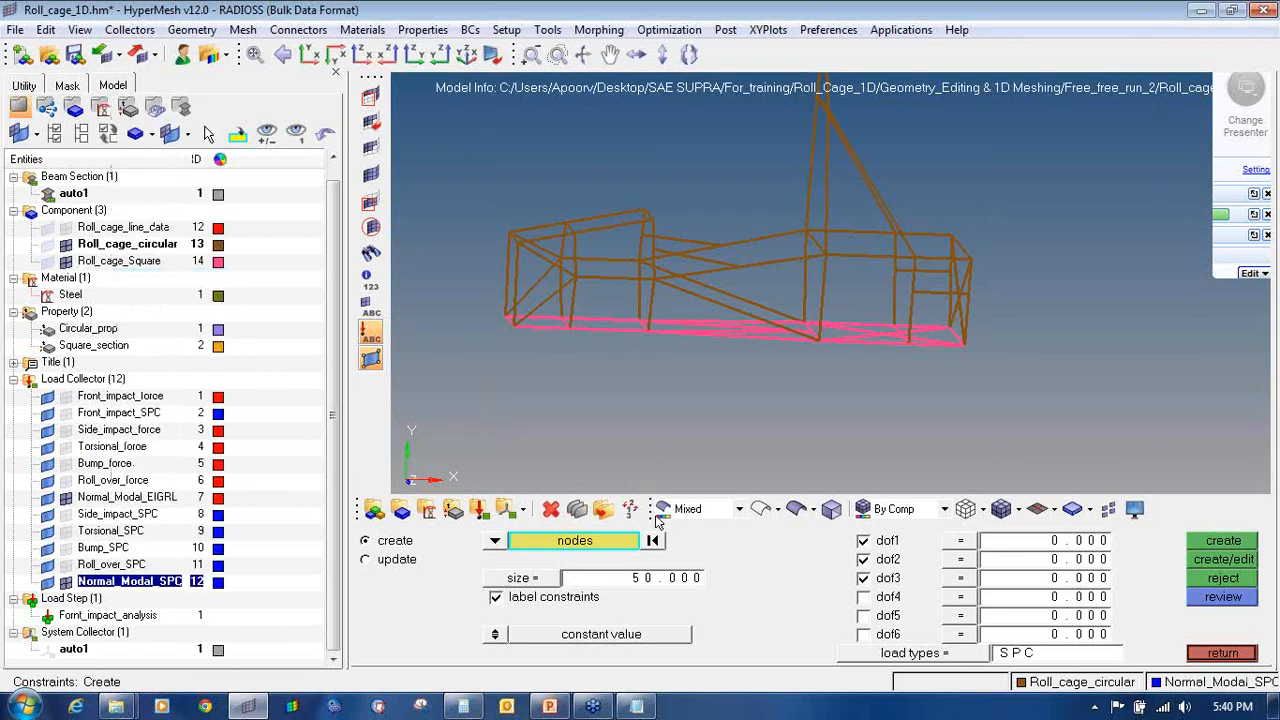
{"action": "scroll", "coordinate": [577, 343], "scroll_direction": "up", "scroll_amount": 6}
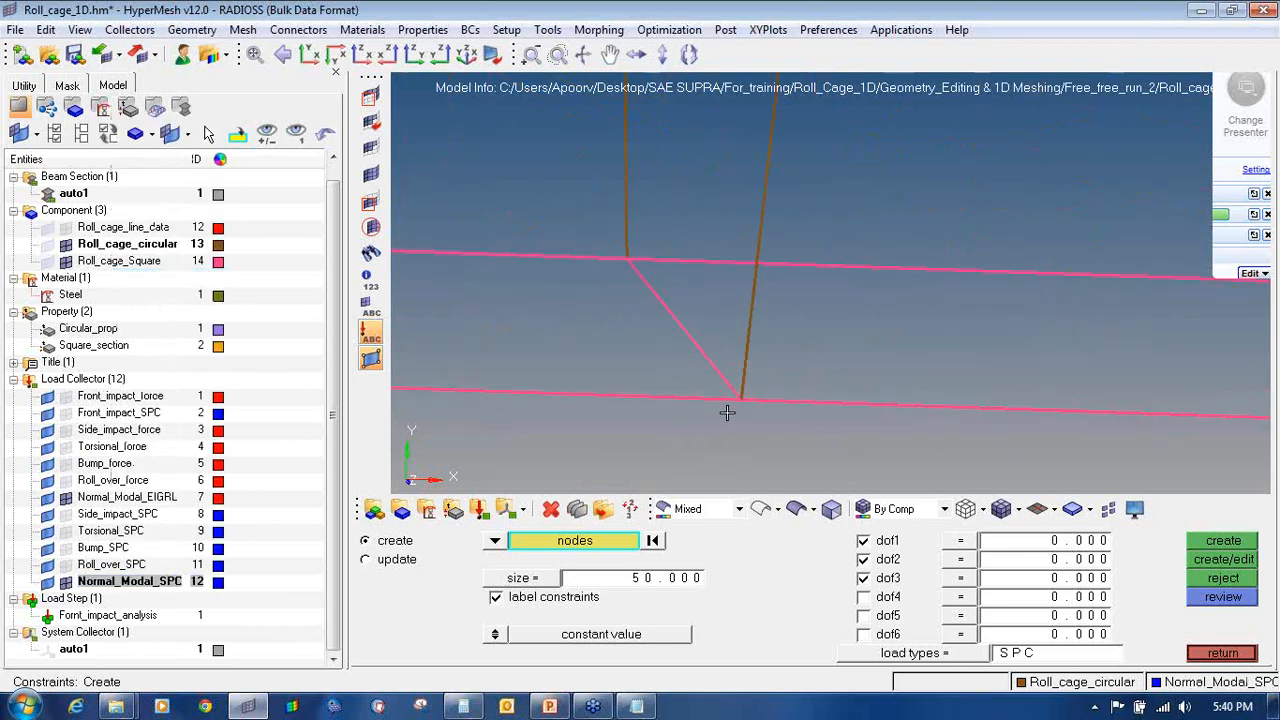
{"action": "left_click", "coordinate": [740, 400]}
{"action": "left_click", "coordinate": [626, 256]}
{"action": "scroll", "coordinate": [725, 300], "scroll_direction": "down", "scroll_amount": 5}
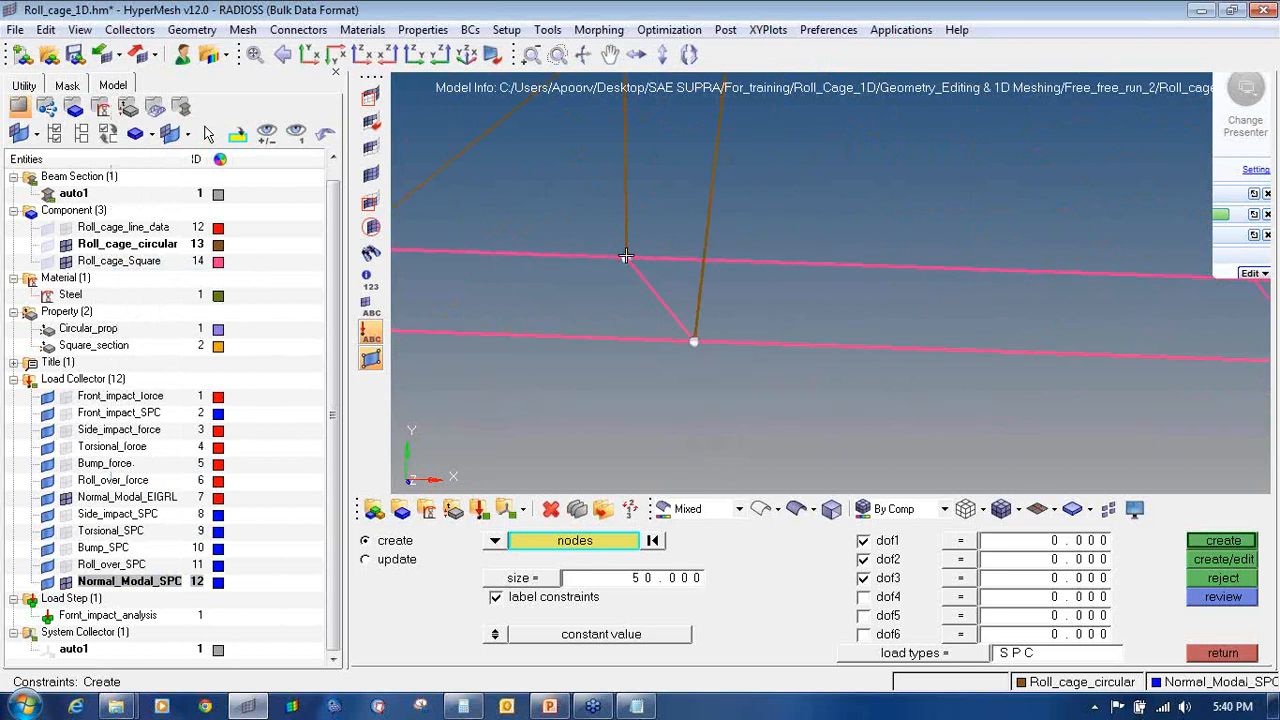
{"action": "scroll", "coordinate": [859, 311], "scroll_direction": "up", "scroll_amount": 2}
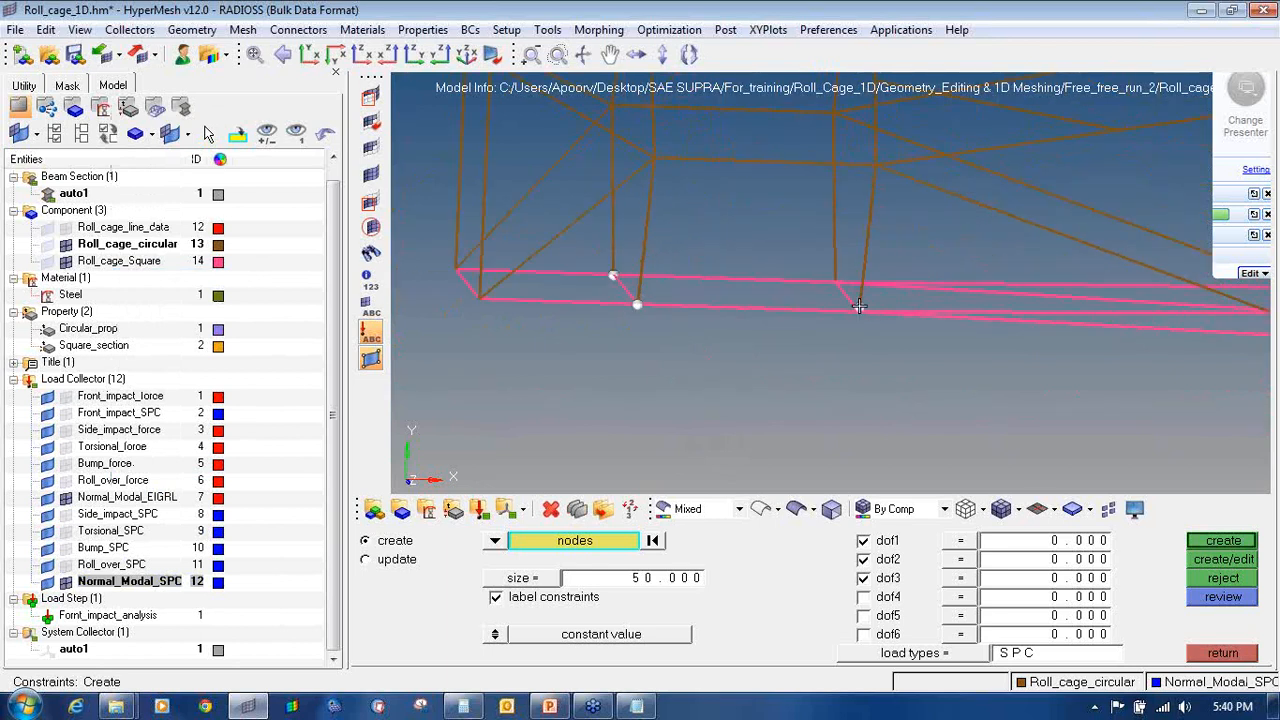
{"action": "scroll", "coordinate": [859, 307], "scroll_direction": "up", "scroll_amount": 3}
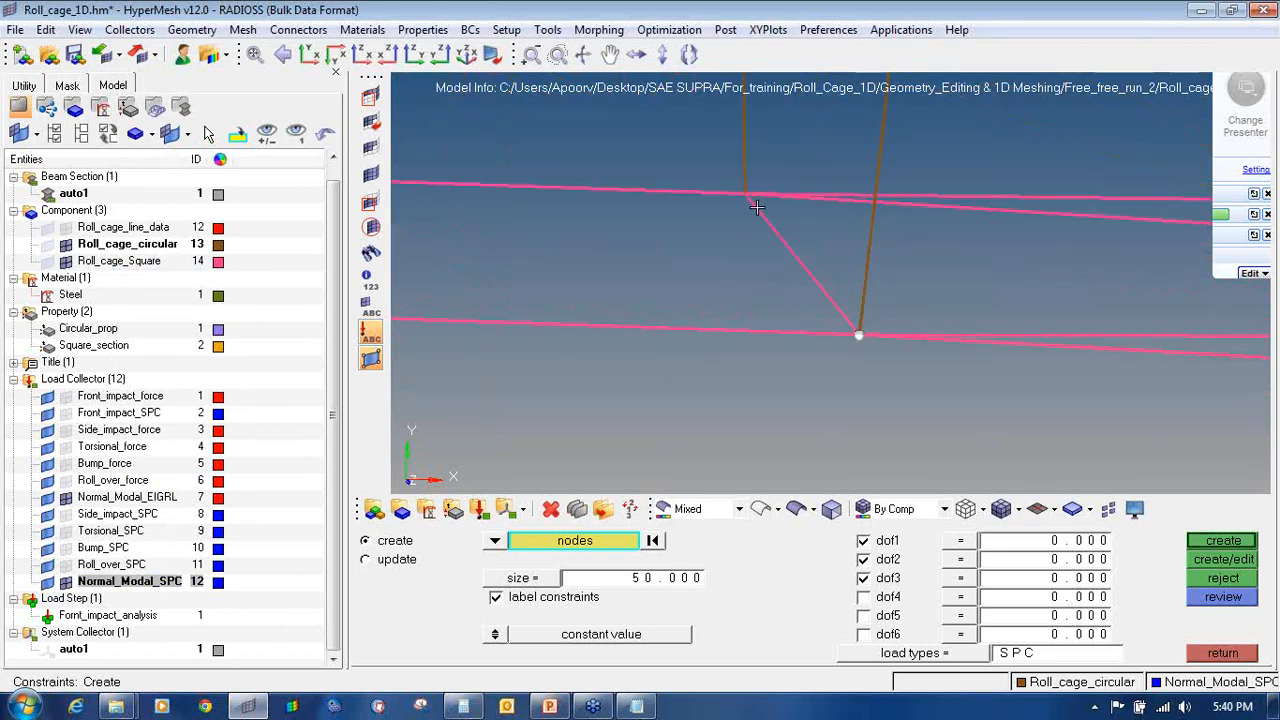
{"action": "left_click", "coordinate": [745, 189]}
{"action": "scroll", "coordinate": [745, 189], "scroll_direction": "down", "scroll_amount": 4, "text": "ctrl"}
{"action": "right_click_drag", "start_coordinate": [745, 189], "coordinate": [749, 314], "text": "ctrl"}
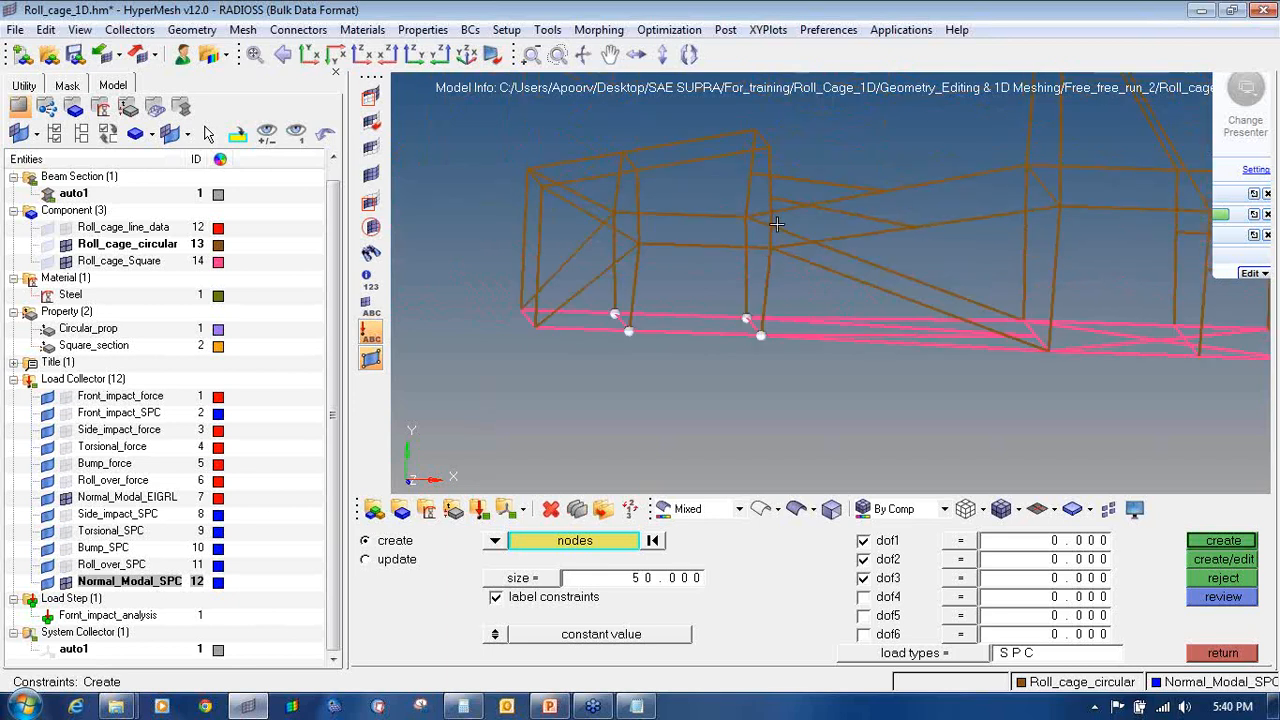
{"action": "scroll", "coordinate": [777, 225], "scroll_direction": "up", "scroll_amount": 2, "text": "ctrl"}
{"action": "scroll", "coordinate": [769, 281], "scroll_direction": "up", "scroll_amount": 2}
{"action": "left_click", "coordinate": [745, 312]}
{"action": "scroll", "coordinate": [745, 312], "scroll_direction": "down", "scroll_amount": 4, "text": "ctrl"}
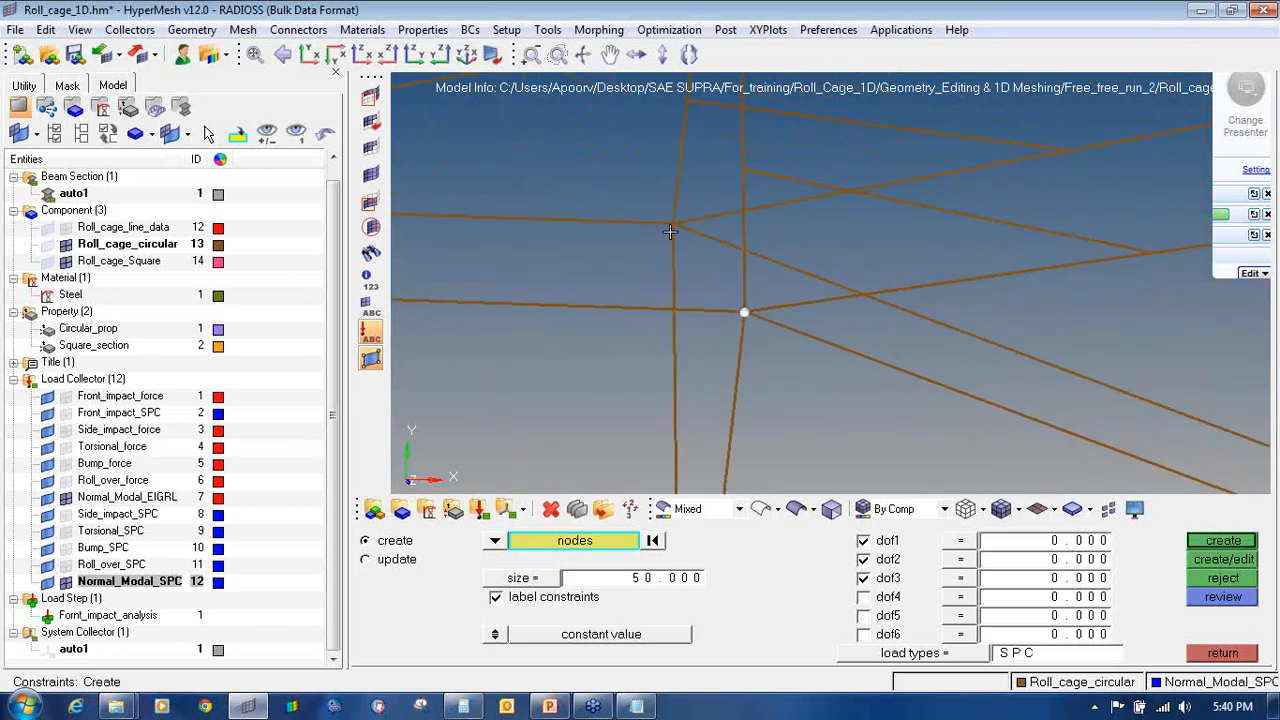
{"action": "left_click", "coordinate": [665, 226]}
Step: Pick the remaining upper roll cage junction nodes, rotating the view to reach them
{"action": "scroll", "coordinate": [665, 226], "scroll_direction": "down", "scroll_amount": 5, "text": "ctrl"}
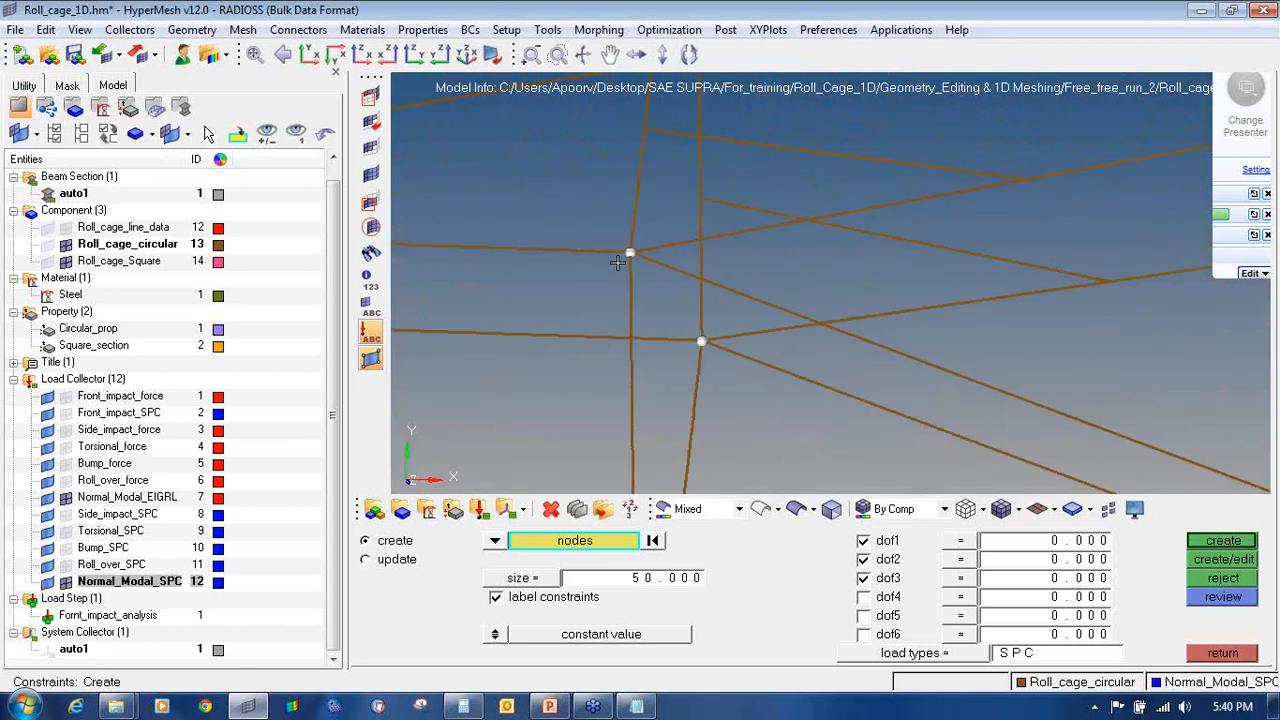
{"action": "scroll", "coordinate": [592, 316], "scroll_direction": "up", "scroll_amount": 4}
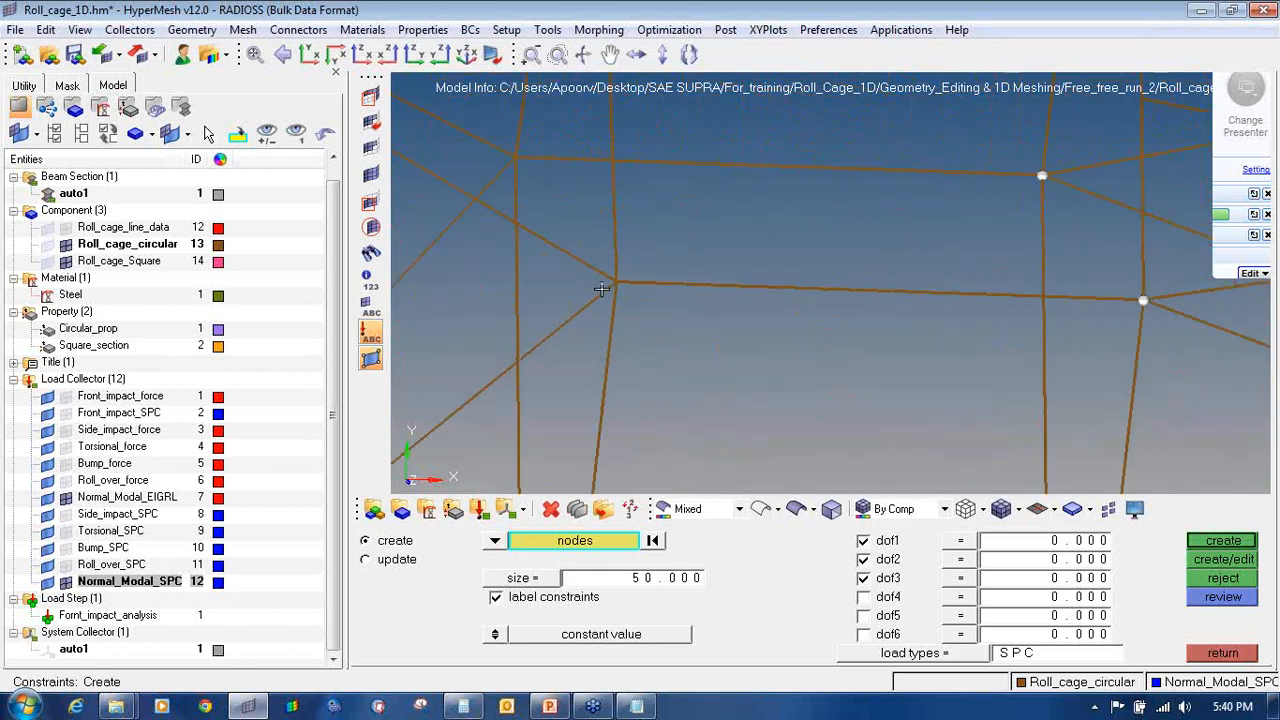
{"action": "left_click", "coordinate": [515, 157]}
{"action": "scroll", "coordinate": [590, 192], "scroll_direction": "down", "scroll_amount": 5, "text": "ctrl"}
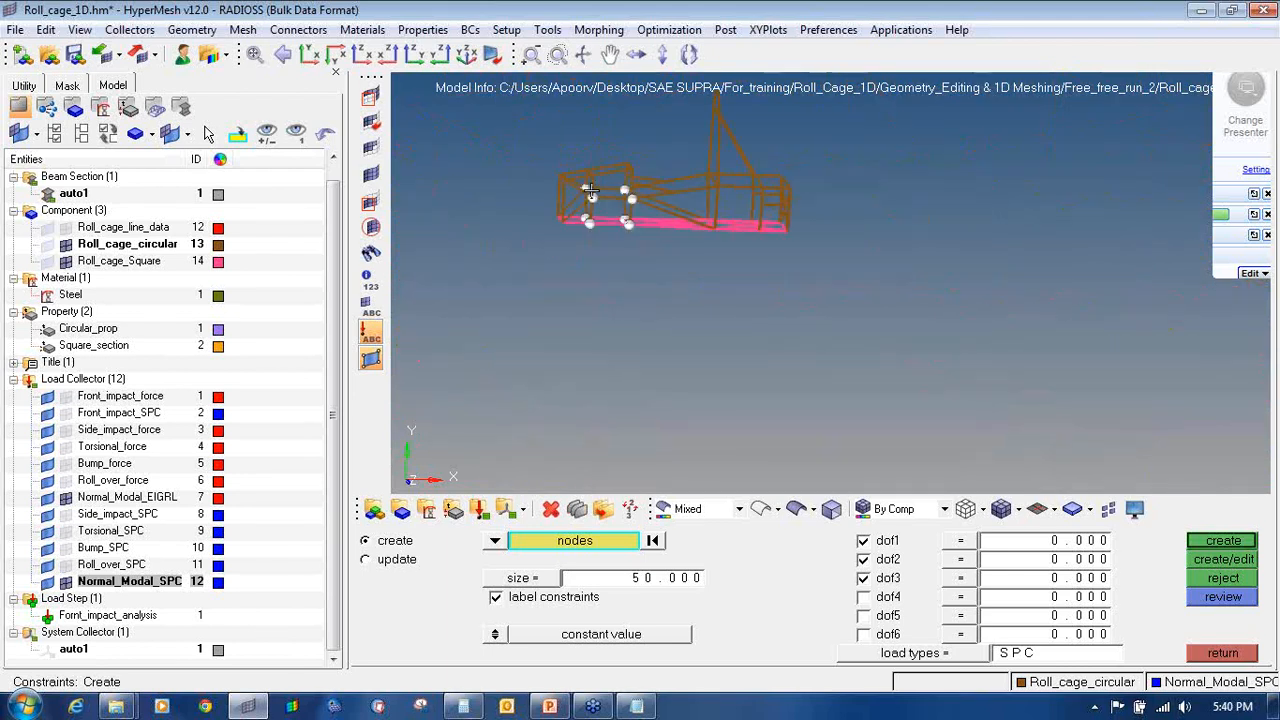
{"action": "scroll", "coordinate": [590, 192], "scroll_direction": "up", "scroll_amount": 5}
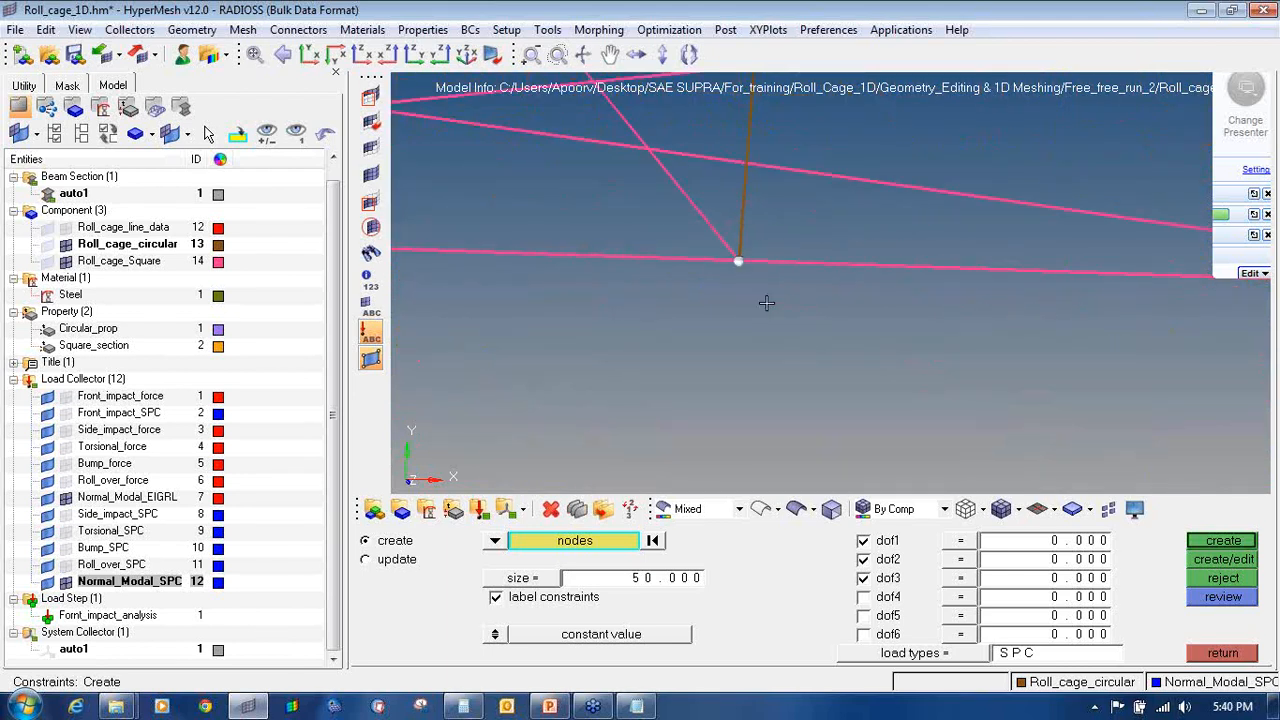
{"action": "scroll", "coordinate": [766, 303], "scroll_direction": "down", "scroll_amount": 2}
{"action": "right_click_drag", "start_coordinate": [1039, 210], "coordinate": [991, 335], "text": "ctrl"}
{"action": "right_click_drag", "start_coordinate": [1017, 187], "coordinate": [968, 328], "text": "ctrl"}
{"action": "scroll", "coordinate": [998, 250], "scroll_direction": "up", "scroll_amount": 5, "text": "ctrl"}
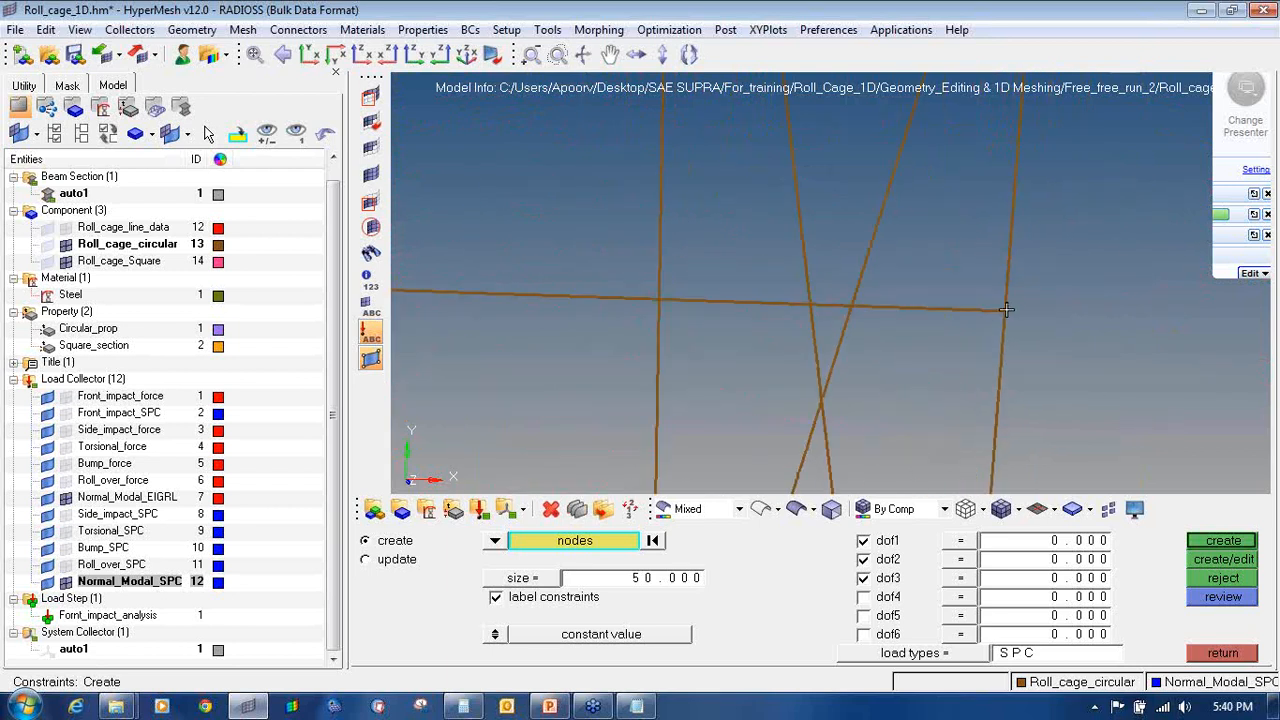
{"action": "left_click", "coordinate": [1006, 310]}
{"action": "scroll", "coordinate": [877, 297], "scroll_direction": "down", "scroll_amount": 2, "text": "ctrl"}
{"action": "right_click_drag", "start_coordinate": [669, 317], "coordinate": [974, 329], "text": "ctrl"}
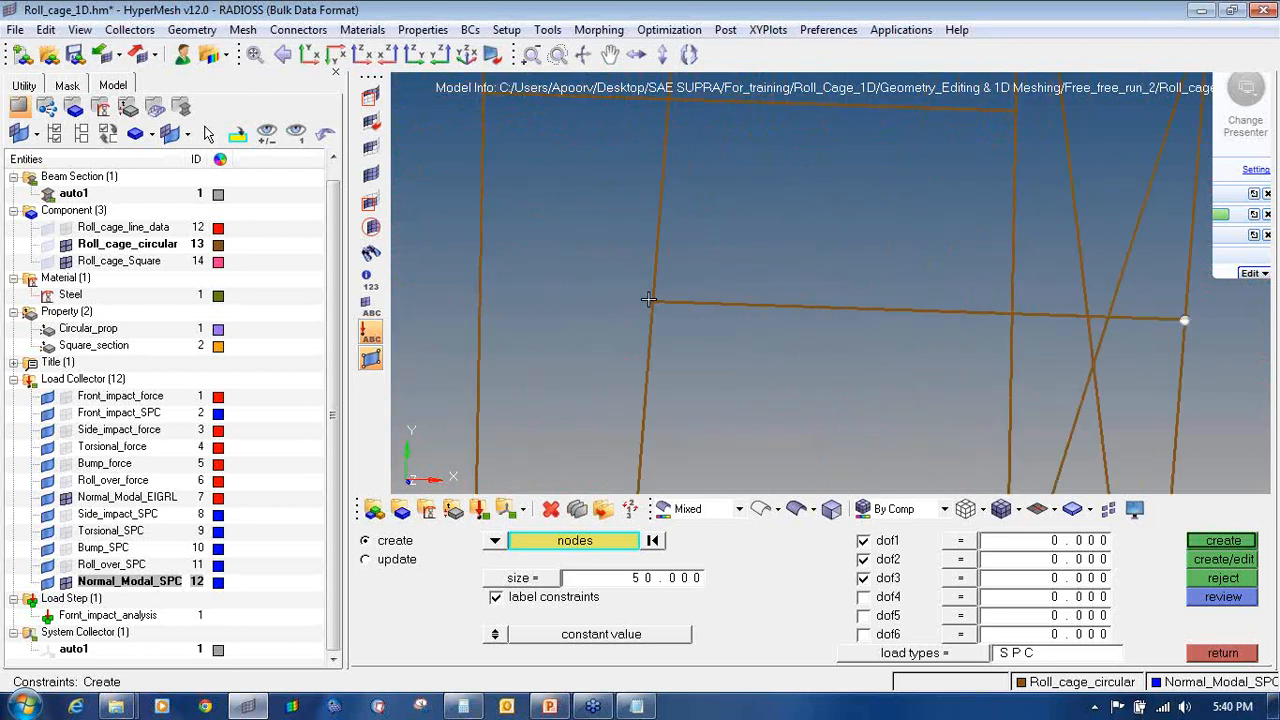
{"action": "right_click_drag", "start_coordinate": [488, 199], "coordinate": [686, 368], "text": "ctrl"}
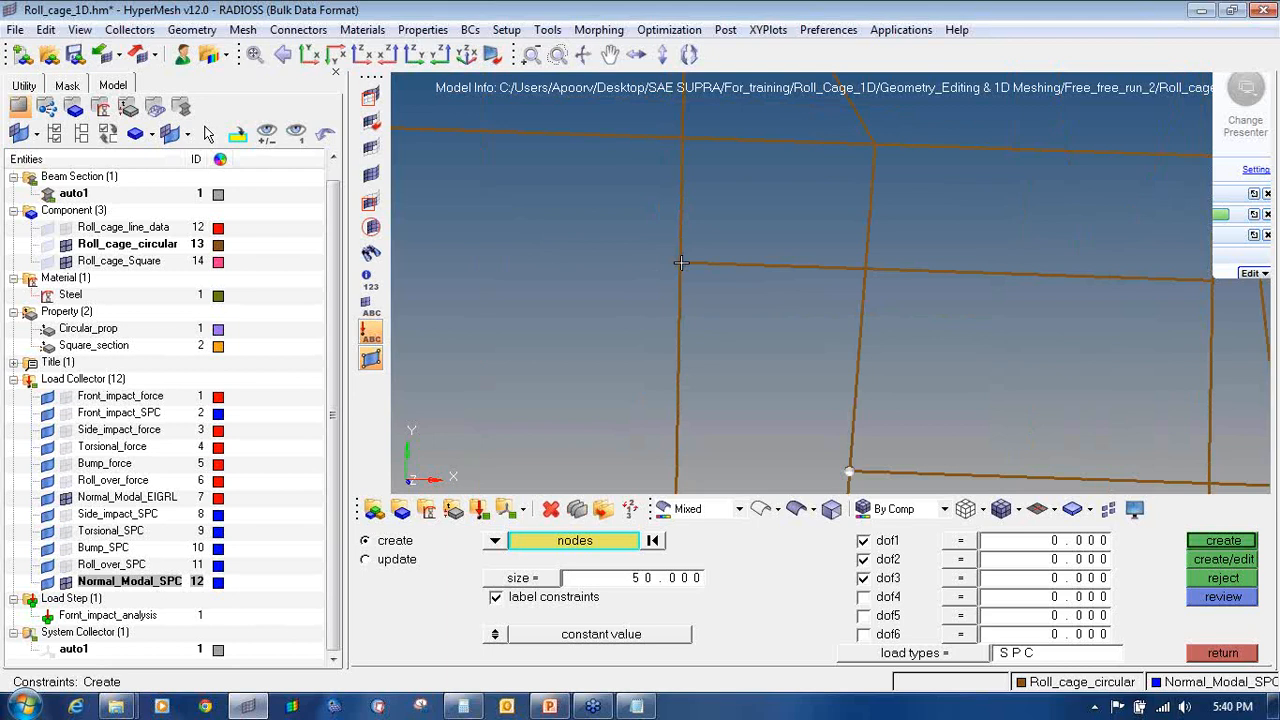
{"action": "left_click_drag", "start_coordinate": [935, 323], "coordinate": [891, 294], "text": "ctrl"}
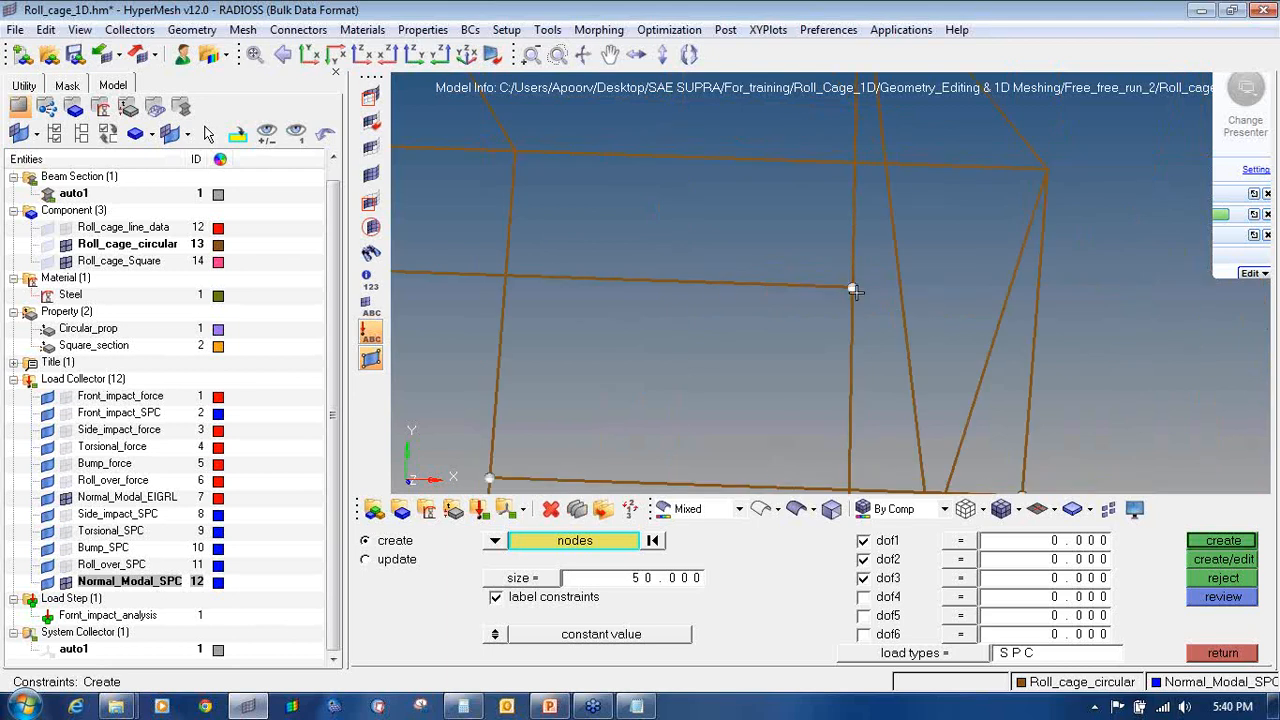
{"action": "scroll", "coordinate": [854, 322], "scroll_direction": "down", "scroll_amount": 6, "text": "ctrl"}
{"action": "scroll", "coordinate": [800, 403], "scroll_direction": "up", "scroll_amount": 6, "text": "ctrl"}
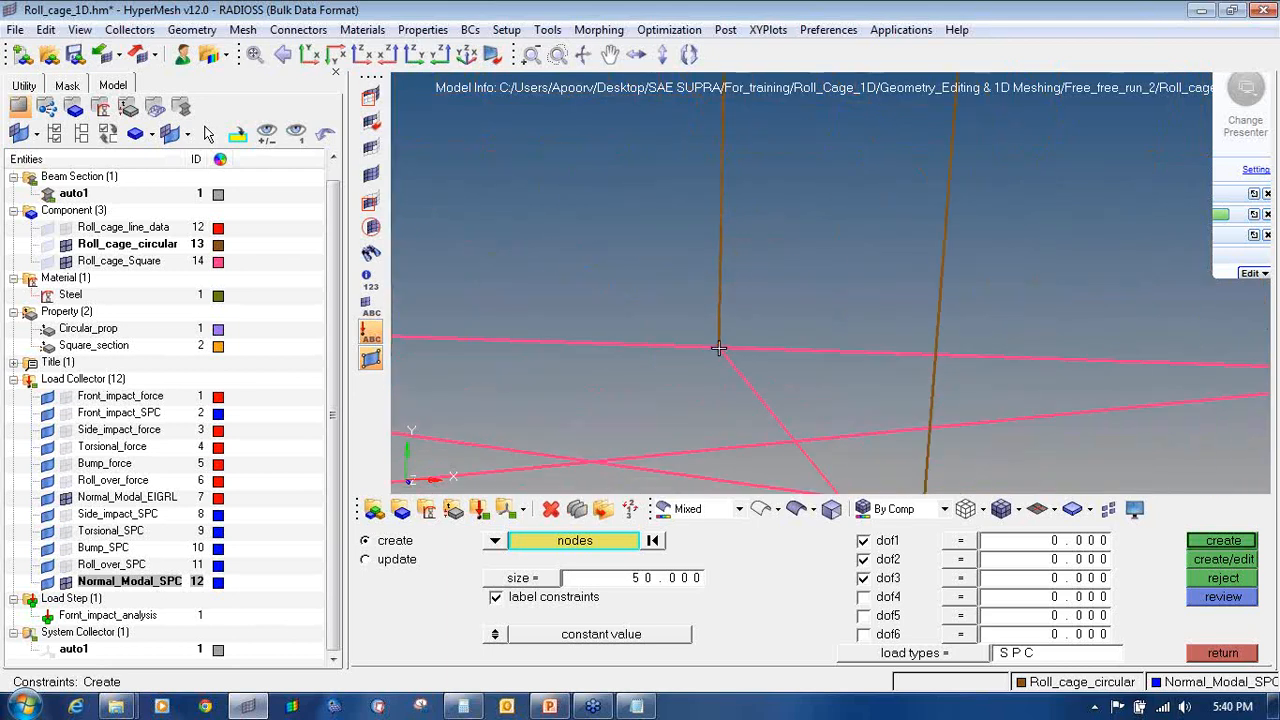
{"action": "left_click_drag", "start_coordinate": [734, 360], "coordinate": [1040, 365], "text": "ctrl"}
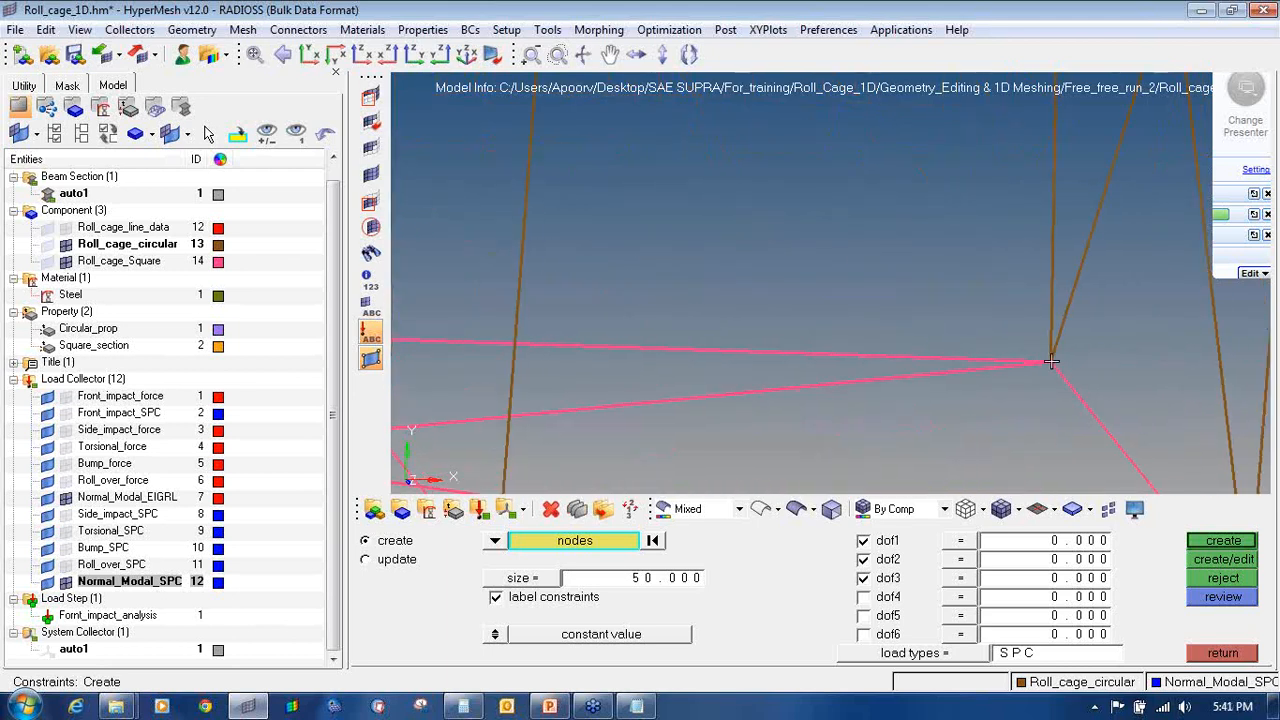
{"action": "scroll", "coordinate": [960, 374], "scroll_direction": "down", "scroll_amount": 6, "text": "ctrl"}
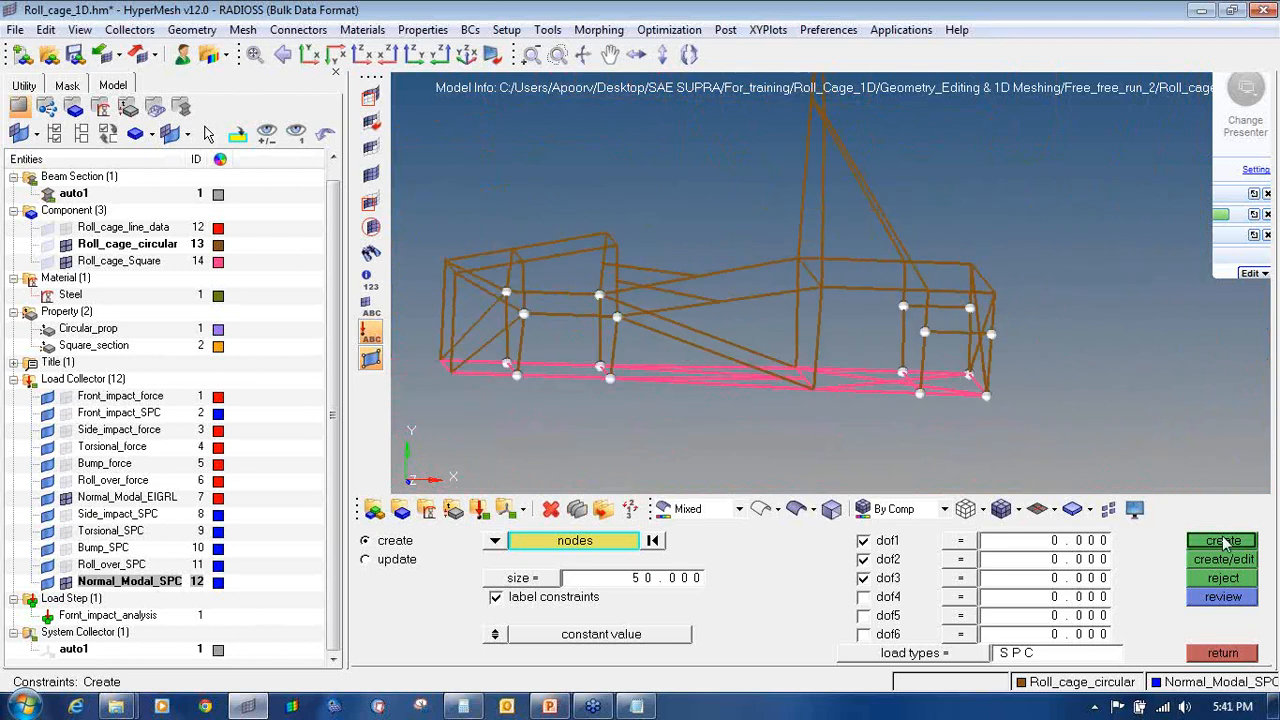
Step: Create the dof1–dof3 constraints on the picked nodes and leave the constraint panel
{"action": "left_click", "coordinate": [1224, 541]}
{"action": "left_click", "coordinate": [1220, 653]}
{"action": "left_click_drag", "start_coordinate": [790, 363], "coordinate": [818, 355], "text": "ctrl"}
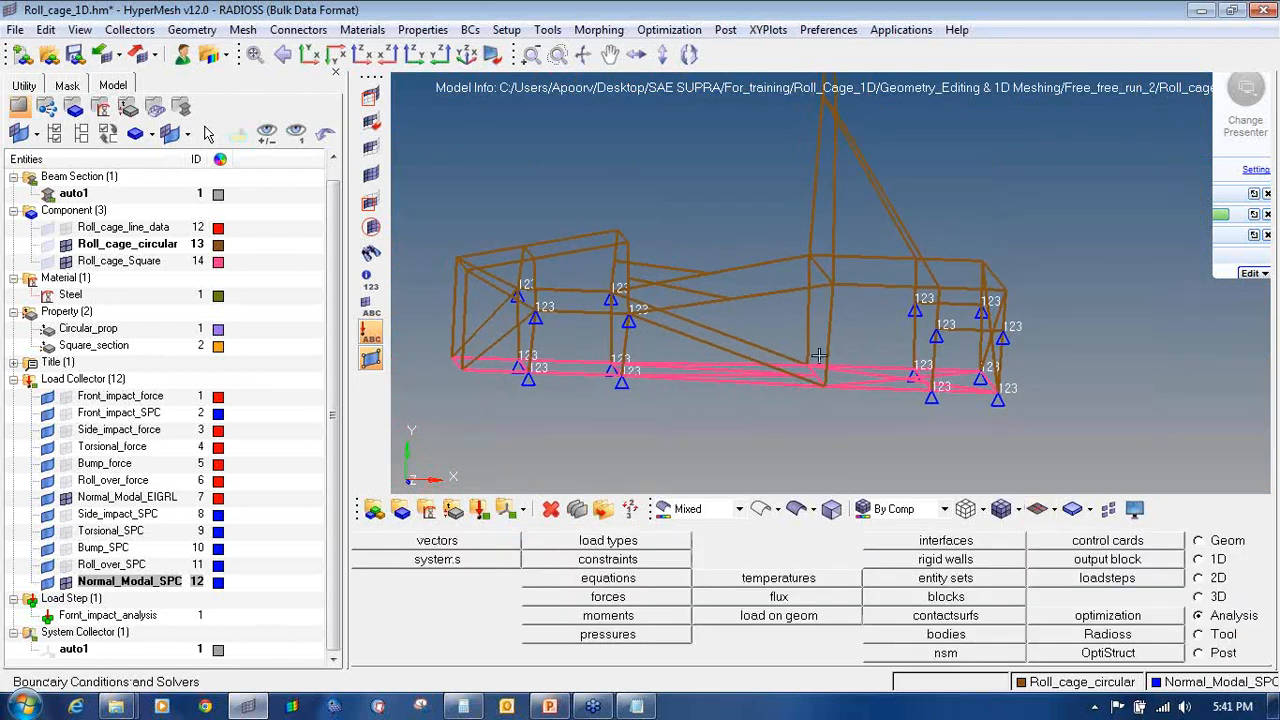
Step: Hide Normal_Modal_SPC, then review the Front_impact and Side_impact forces and SPCs in turn
{"action": "scroll", "coordinate": [818, 355], "scroll_direction": "down", "scroll_amount": 2, "text": "ctrl"}
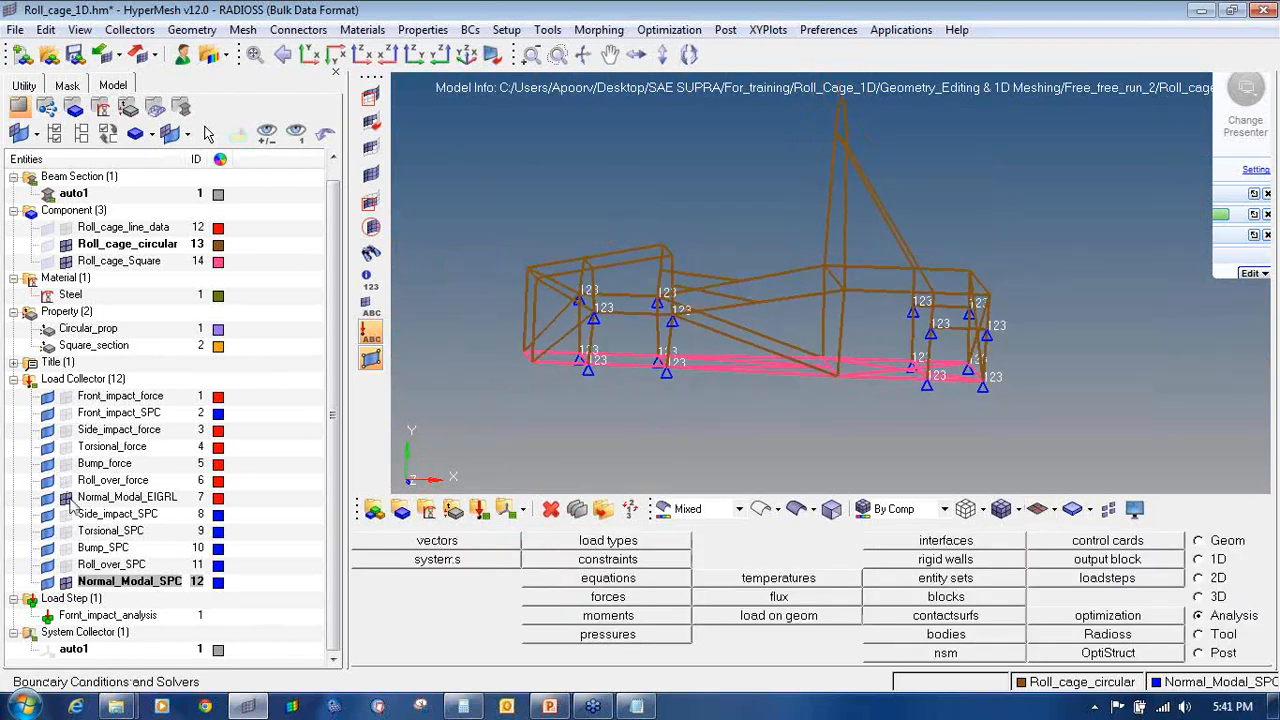
{"action": "left_click", "coordinate": [65, 581]}
{"action": "left_click", "coordinate": [65, 396]}
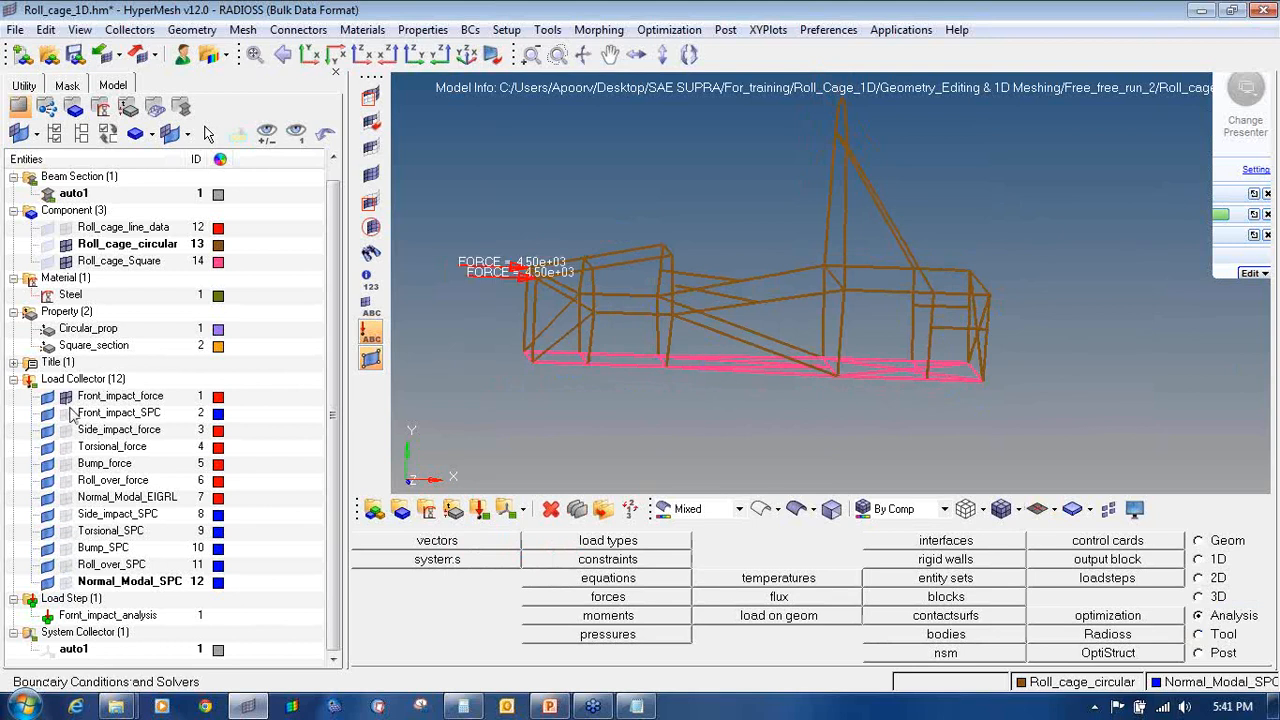
{"action": "left_click", "coordinate": [66, 413]}
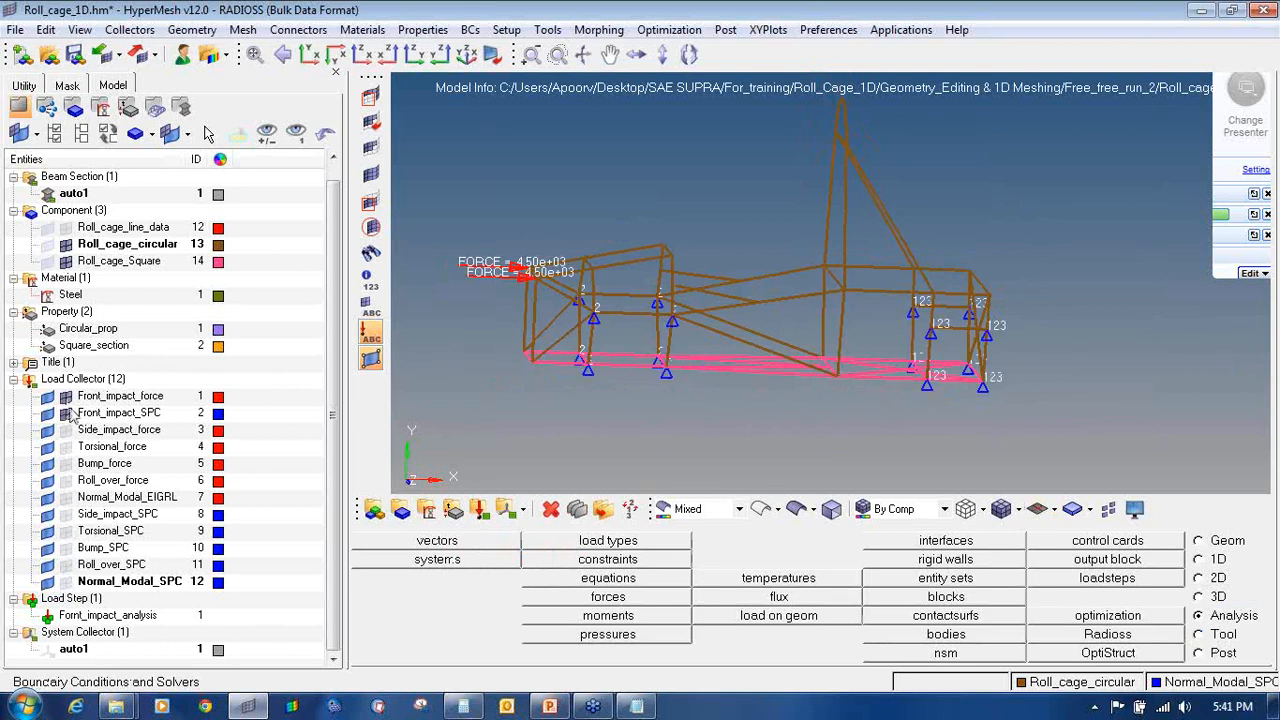
{"action": "left_click", "coordinate": [66, 413]}
{"action": "left_click", "coordinate": [65, 396]}
{"action": "left_click", "coordinate": [65, 429]}
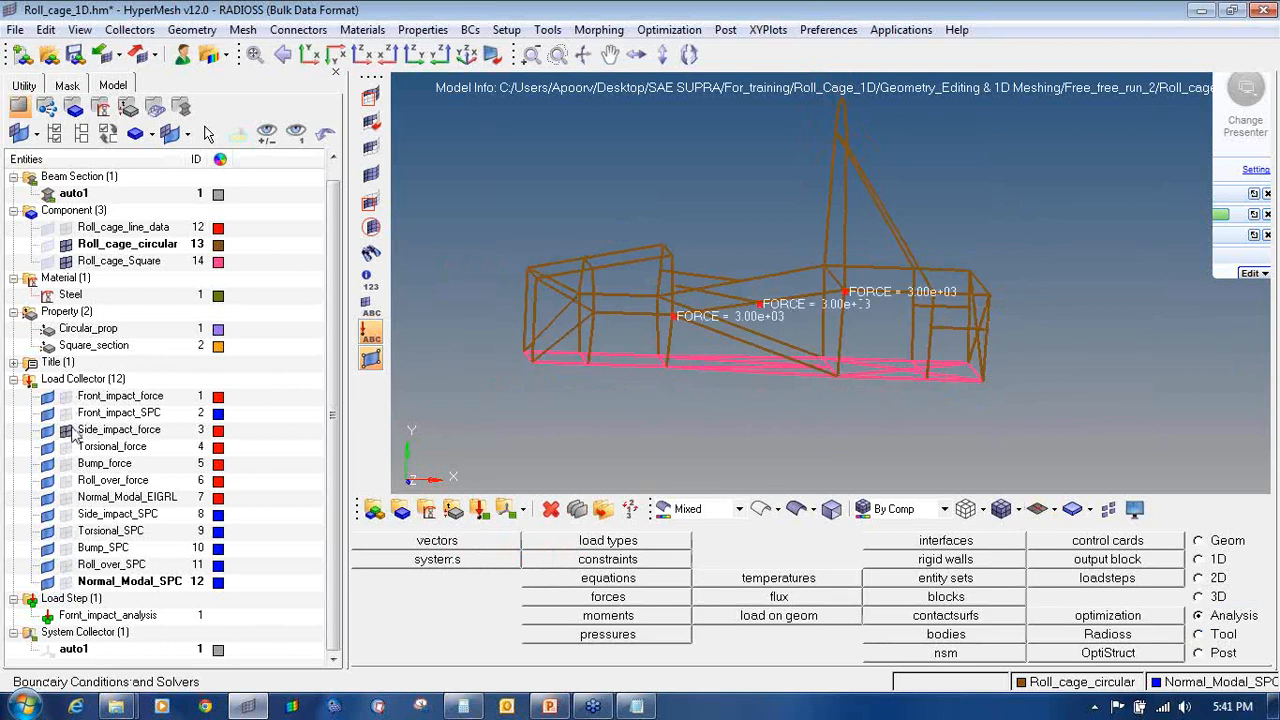
{"action": "left_click", "coordinate": [65, 513]}
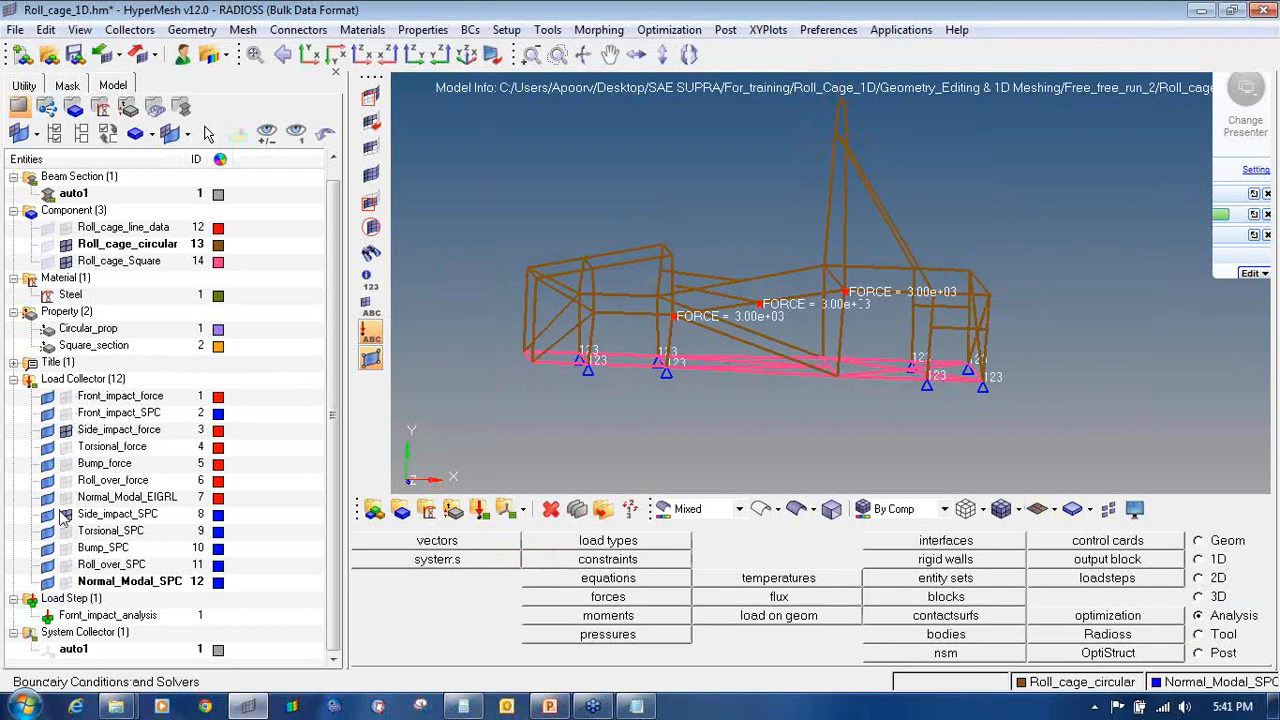
{"action": "left_click", "coordinate": [65, 513]}
{"action": "left_click", "coordinate": [65, 430]}
Step: Review the Torsional and Bump forces and SPCs, hiding each pair afterward
{"action": "left_click", "coordinate": [65, 446]}
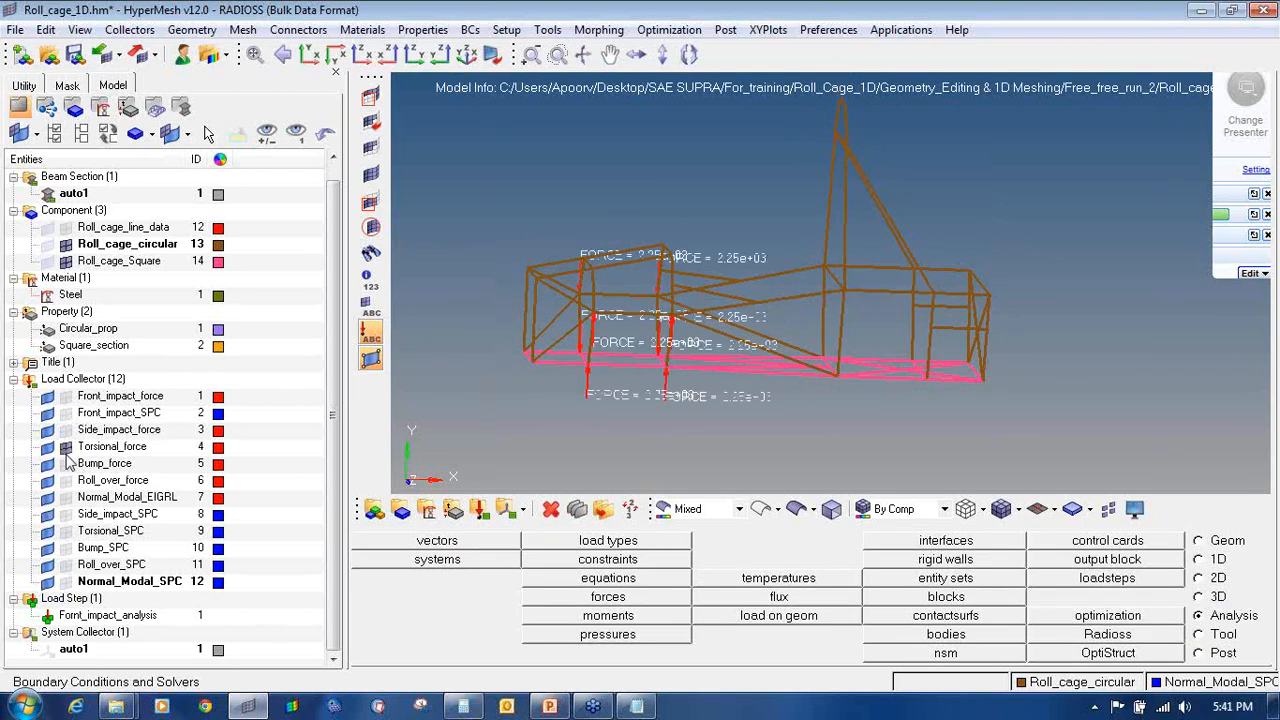
{"action": "left_click", "coordinate": [65, 531]}
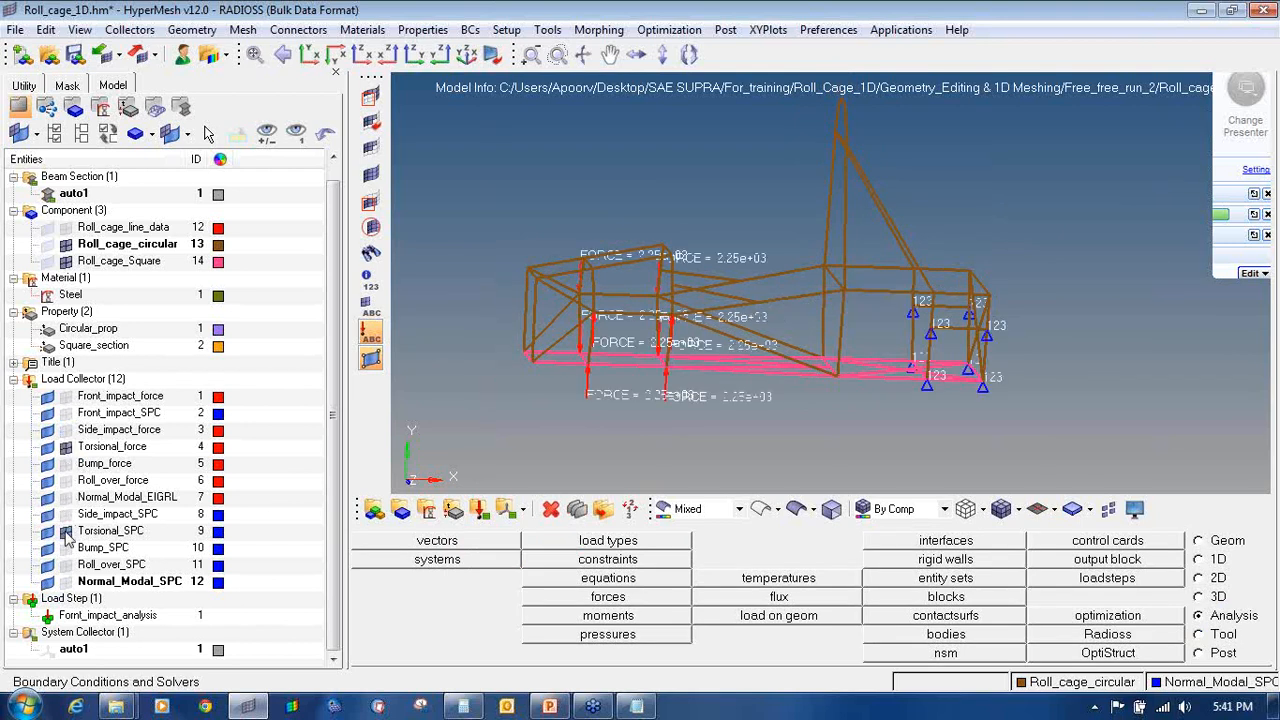
{"action": "left_click", "coordinate": [65, 531]}
{"action": "left_click", "coordinate": [65, 446]}
{"action": "left_click", "coordinate": [65, 463]}
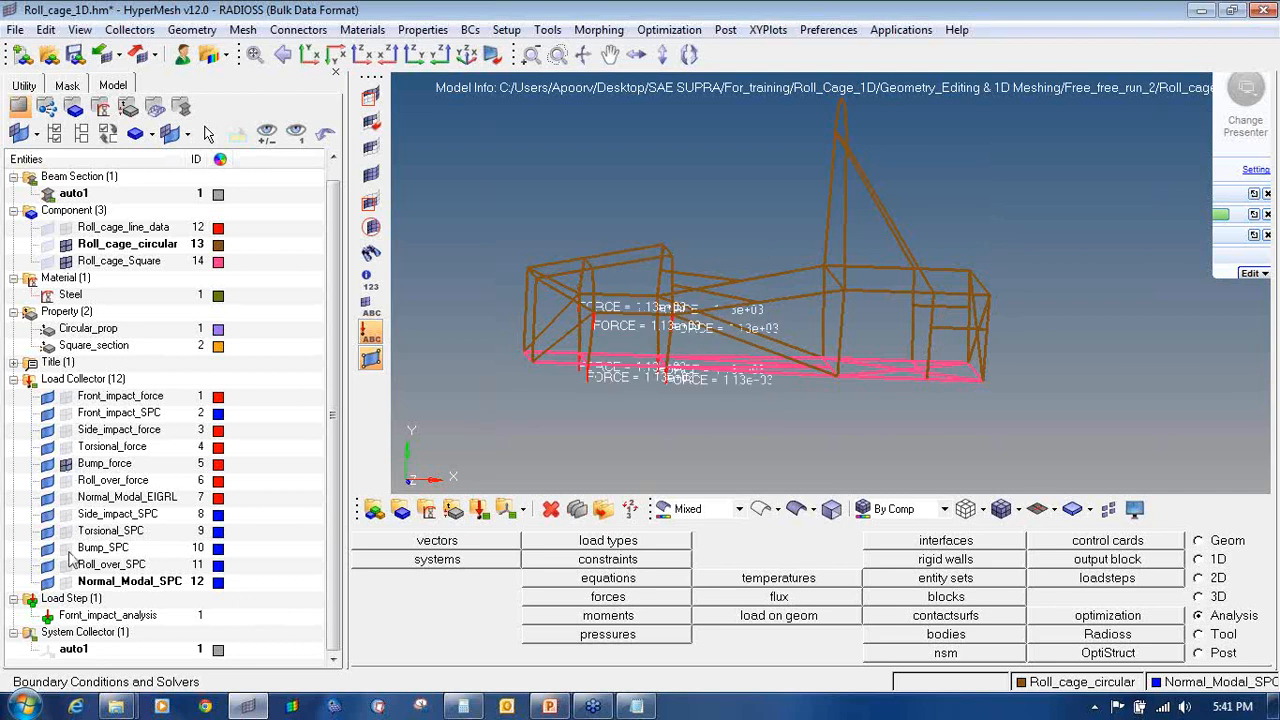
{"action": "left_click", "coordinate": [65, 548]}
{"action": "left_click", "coordinate": [65, 548]}
{"action": "left_click", "coordinate": [65, 463]}
Step: Review the Roll_over force and SPCs and Normal_Modal_SPC, leaving every collector hidden
{"action": "left_click", "coordinate": [66, 481]}
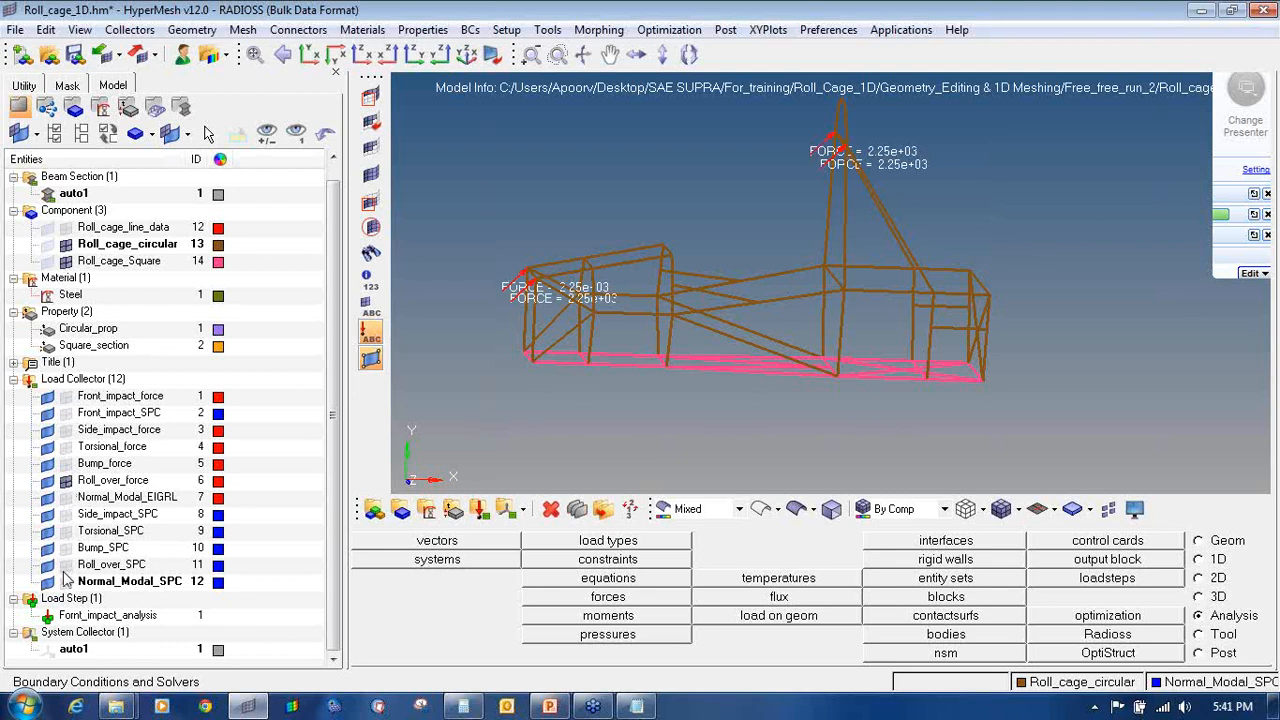
{"action": "left_click", "coordinate": [65, 565]}
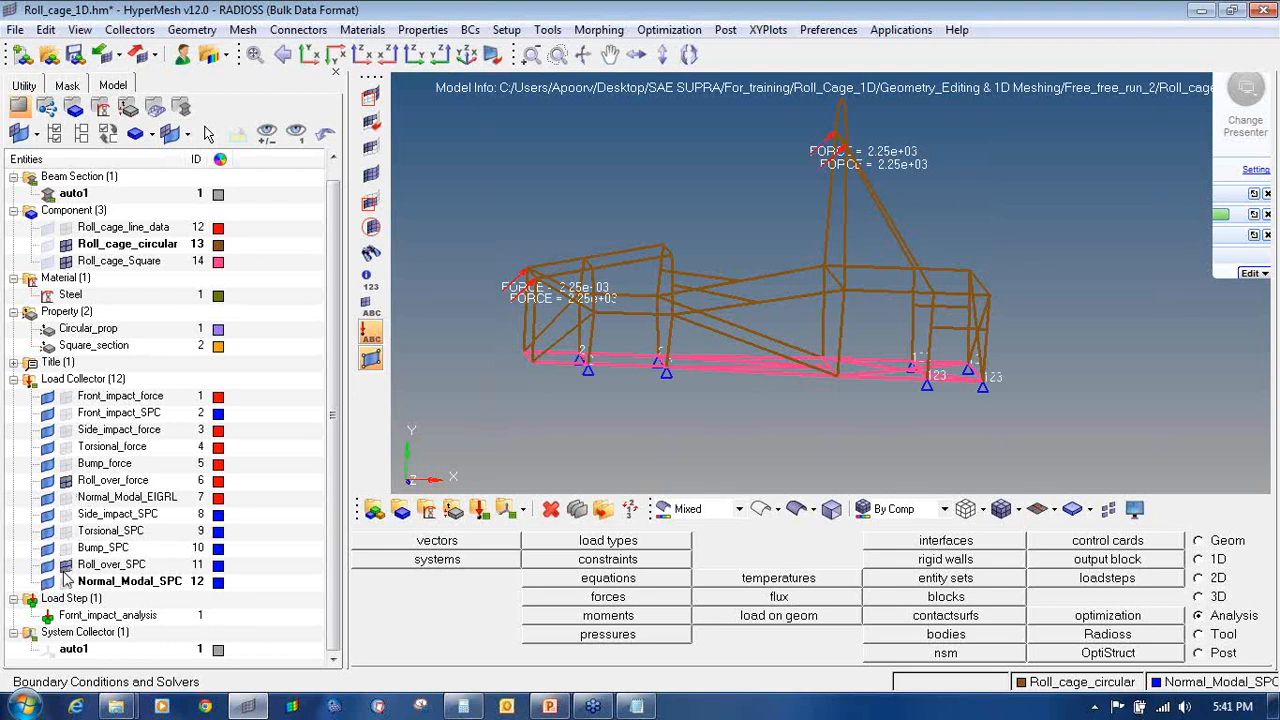
{"action": "left_click", "coordinate": [65, 565]}
{"action": "left_click", "coordinate": [66, 481]}
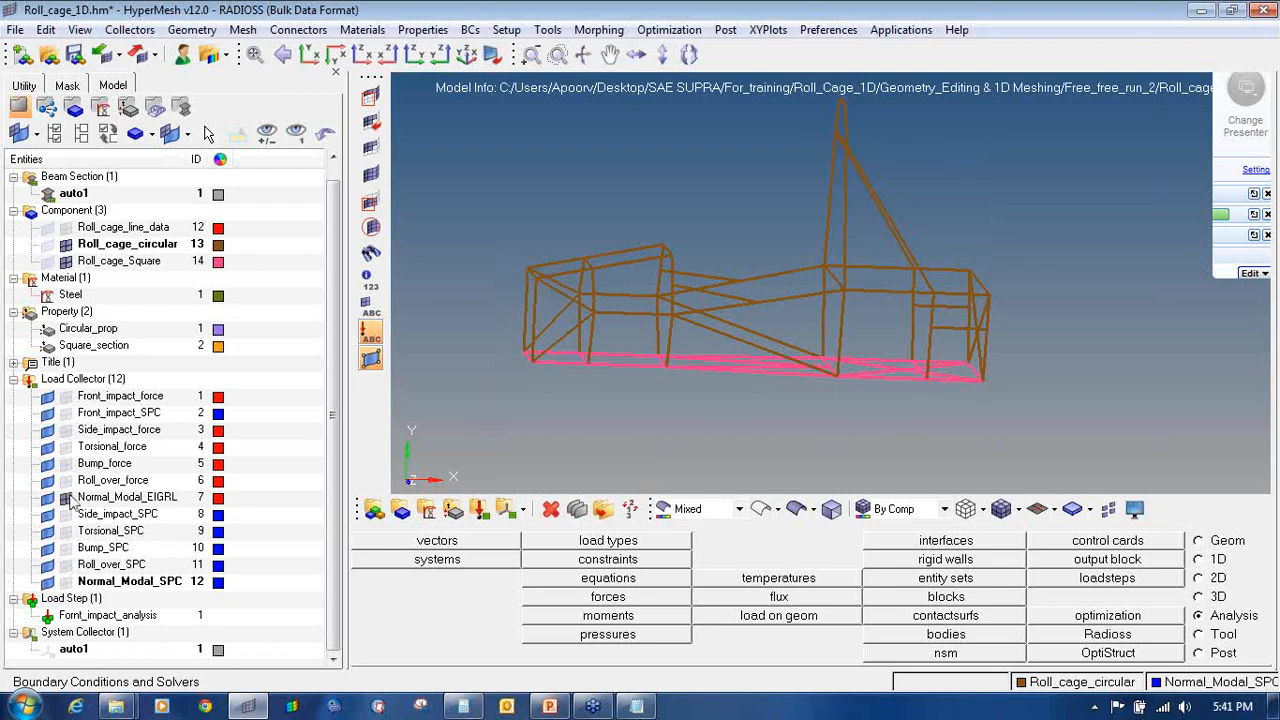
{"action": "left_click", "coordinate": [65, 581]}
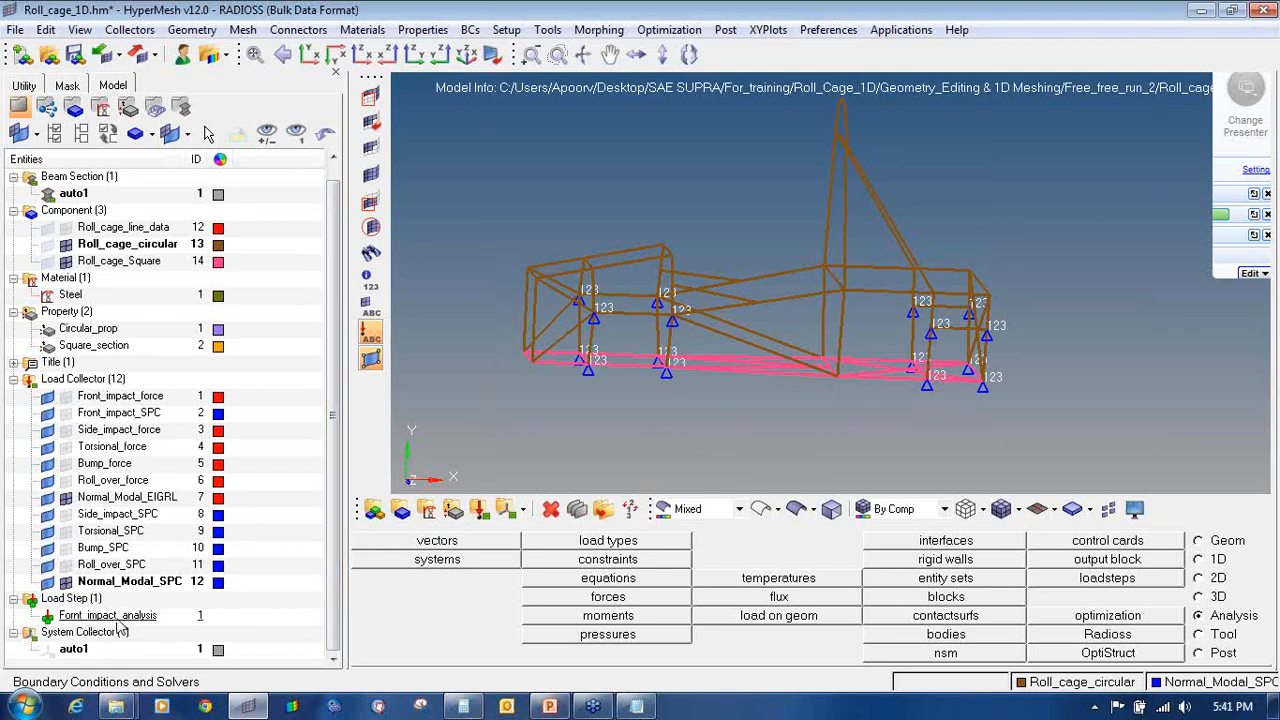
{"action": "left_click", "coordinate": [66, 582]}
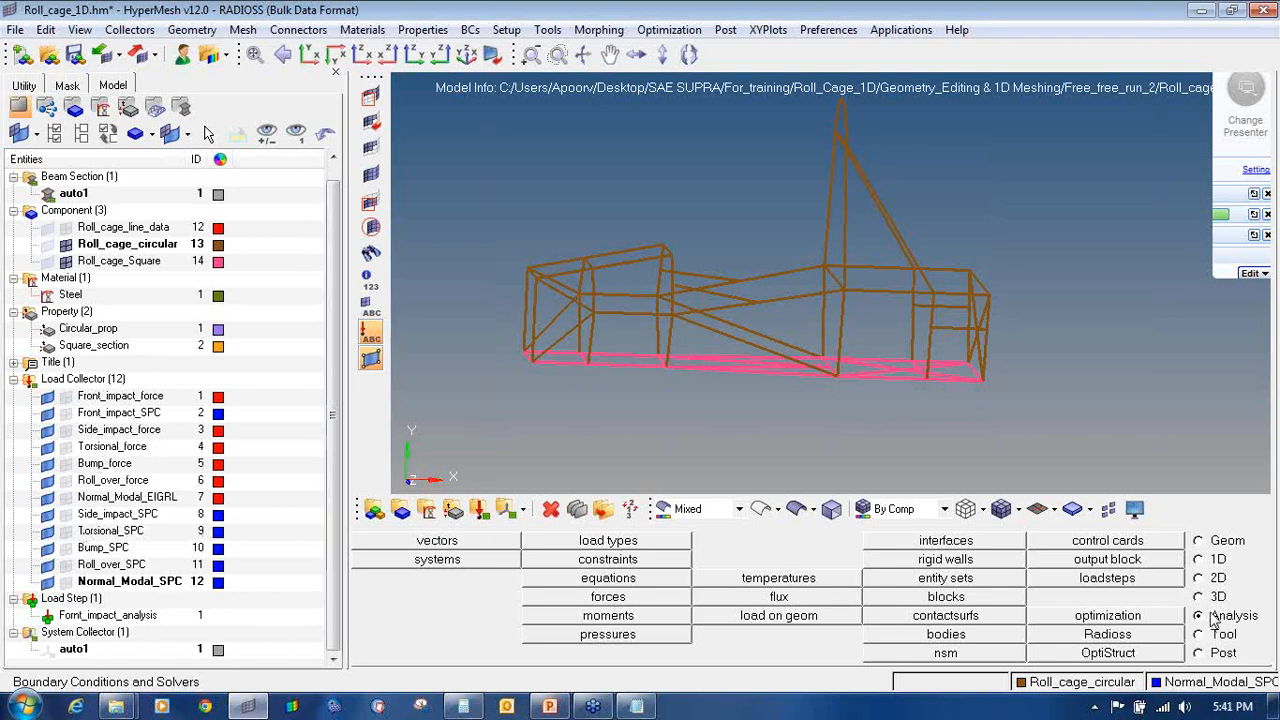
Step: Create a linear static Side_impact load step using Side_impact_SPC and Side_impact_force
{"action": "left_click", "coordinate": [1160, 582]}
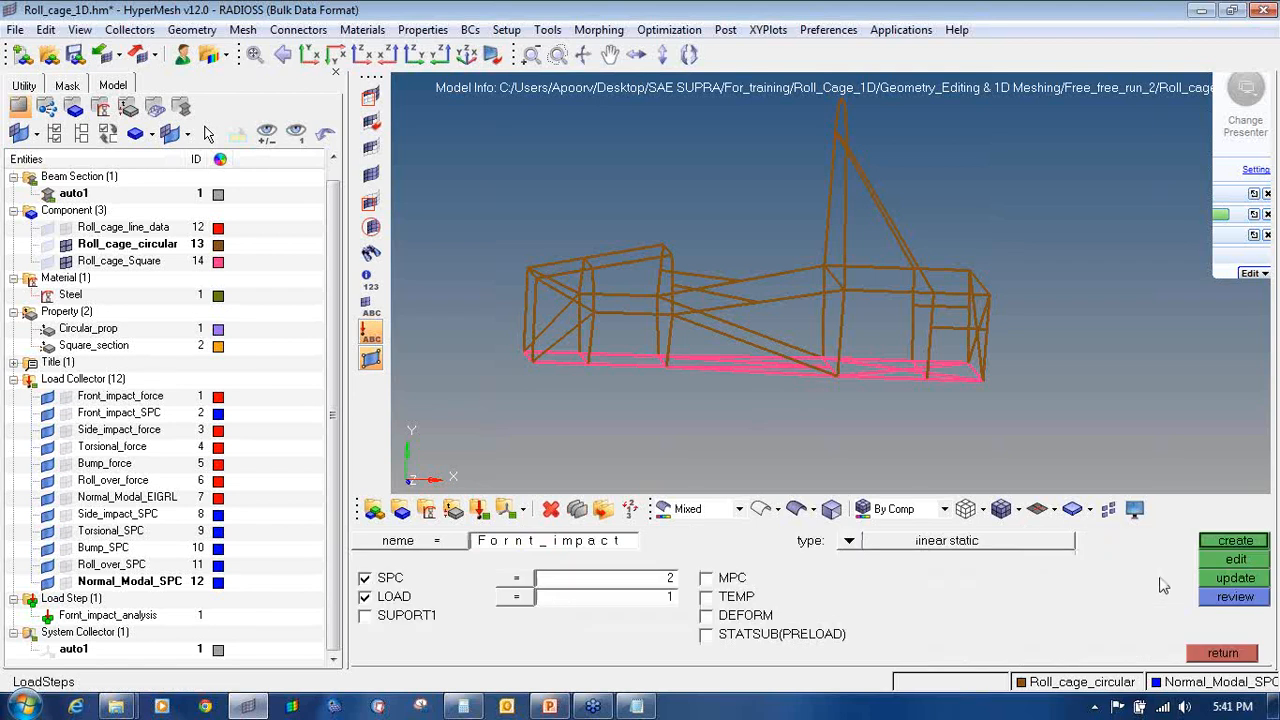
{"action": "left_click", "coordinate": [622, 546]}
{"action": "type", "text": "Side"}
{"action": "left_click", "coordinate": [848, 540]}
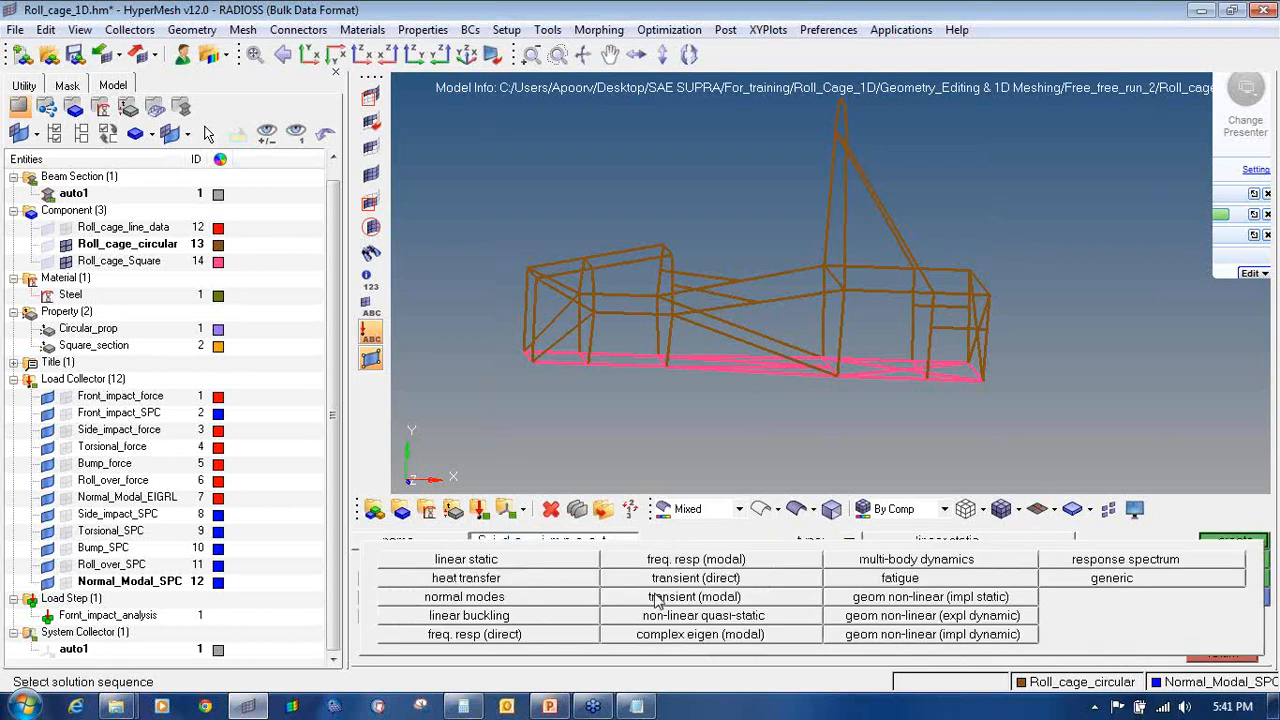
{"action": "left_click", "coordinate": [550, 565]}
{"action": "left_click", "coordinate": [550, 578]}
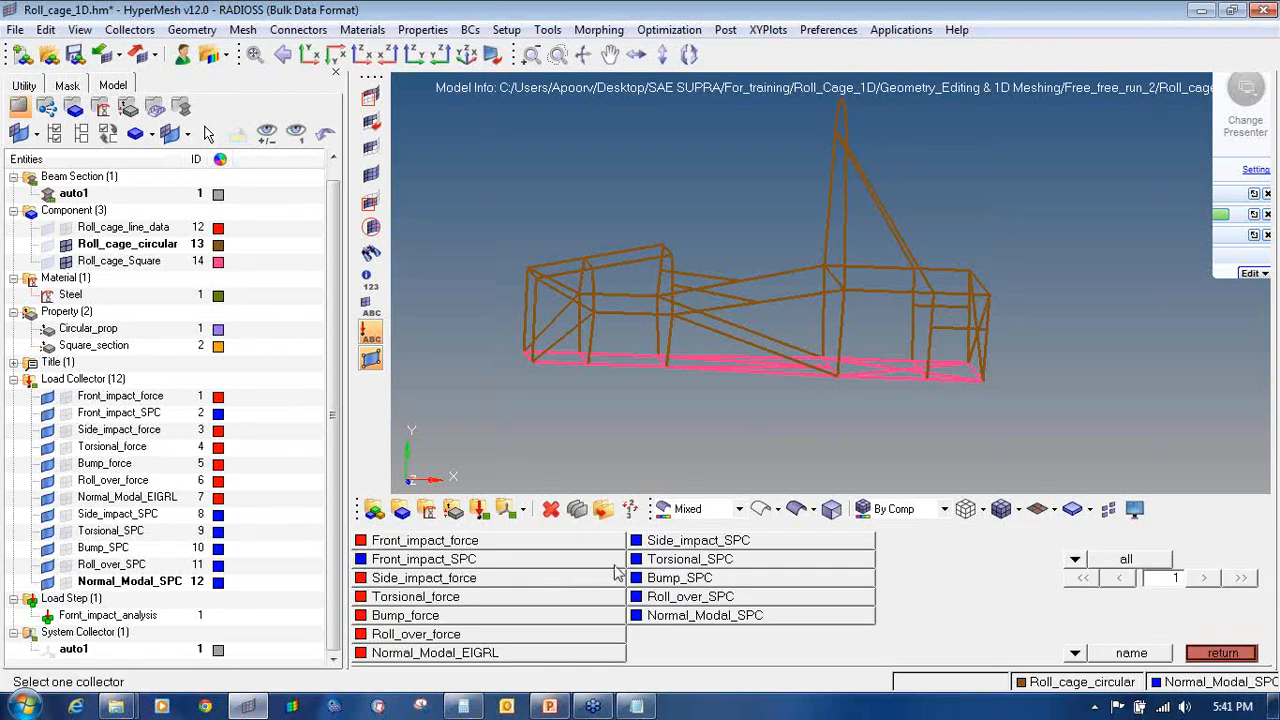
{"action": "left_click", "coordinate": [658, 545]}
{"action": "left_click", "coordinate": [555, 600]}
{"action": "left_click", "coordinate": [453, 582]}
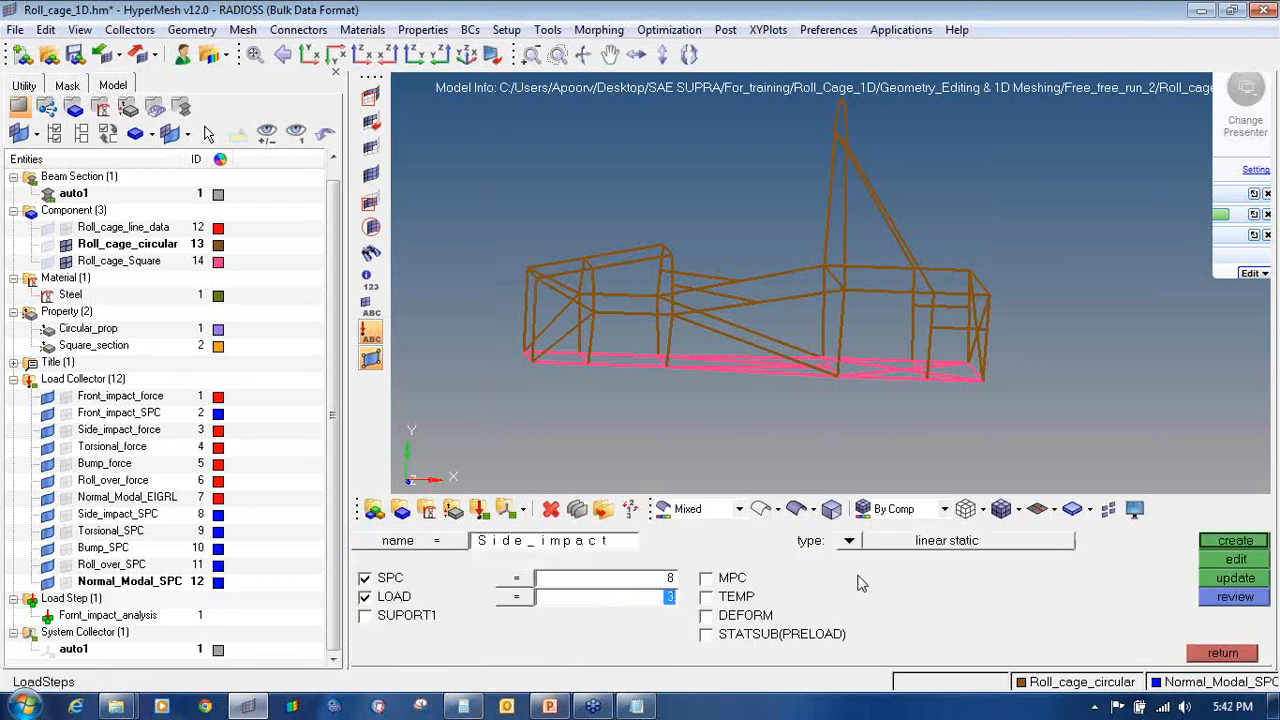
{"action": "left_click", "coordinate": [1222, 540]}
Step: Create a Torsional_analysis load step using Torsional_SPC and Torsional_force
{"action": "left_click", "coordinate": [593, 541]}
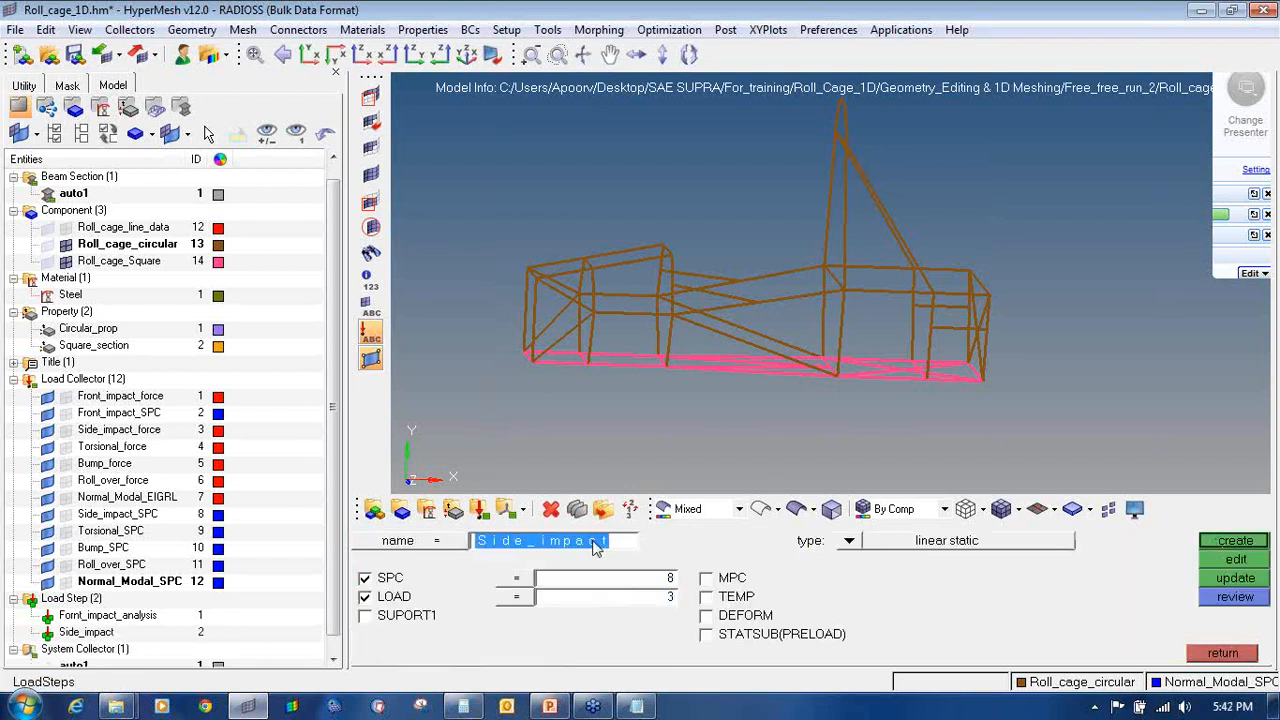
{"action": "left_click", "coordinate": [593, 541]}
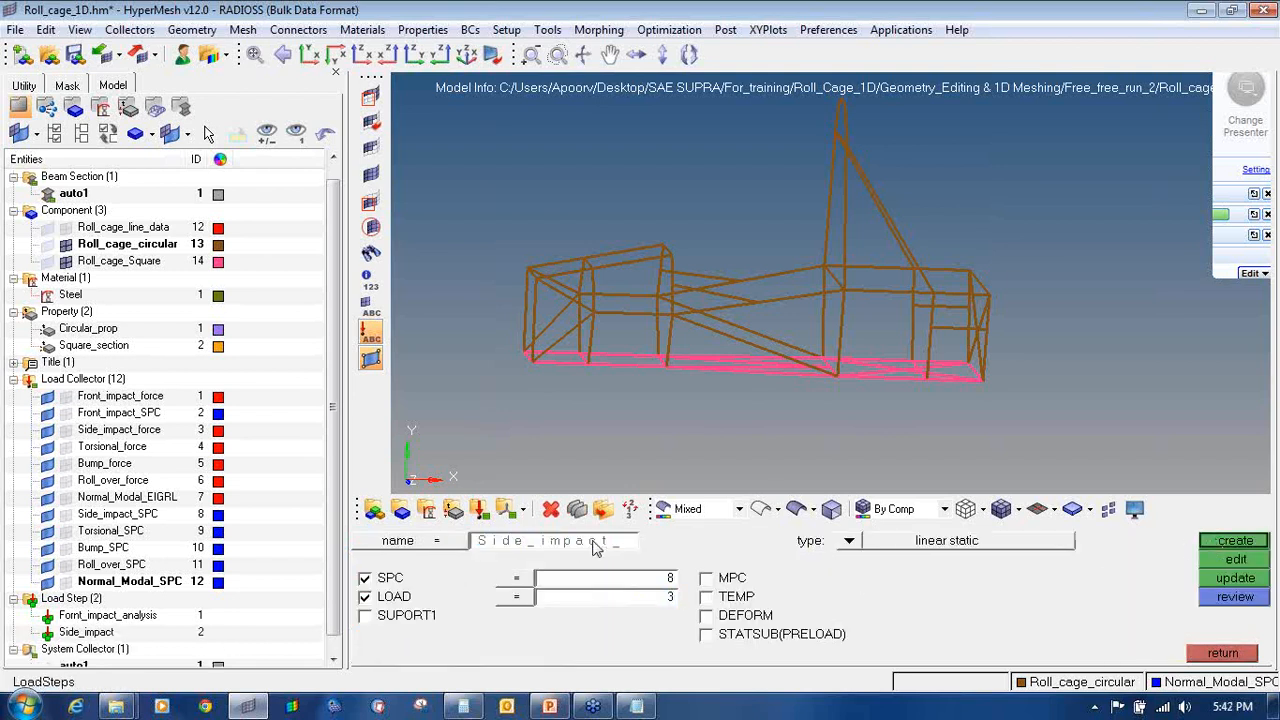
{"action": "key", "text": "BackSpace"}
{"action": "key", "text": "BackSpace"}
{"action": "key", "text": "BackSpace"}
{"action": "key", "text": "BackSpace"}
{"action": "key", "text": "BackSpace"}
{"action": "key", "text": "BackSpace"}
{"action": "key", "text": "BackSpace"}
{"action": "key", "text": "BackSpace"}
{"action": "type", "text": "Torsional_analysis"}
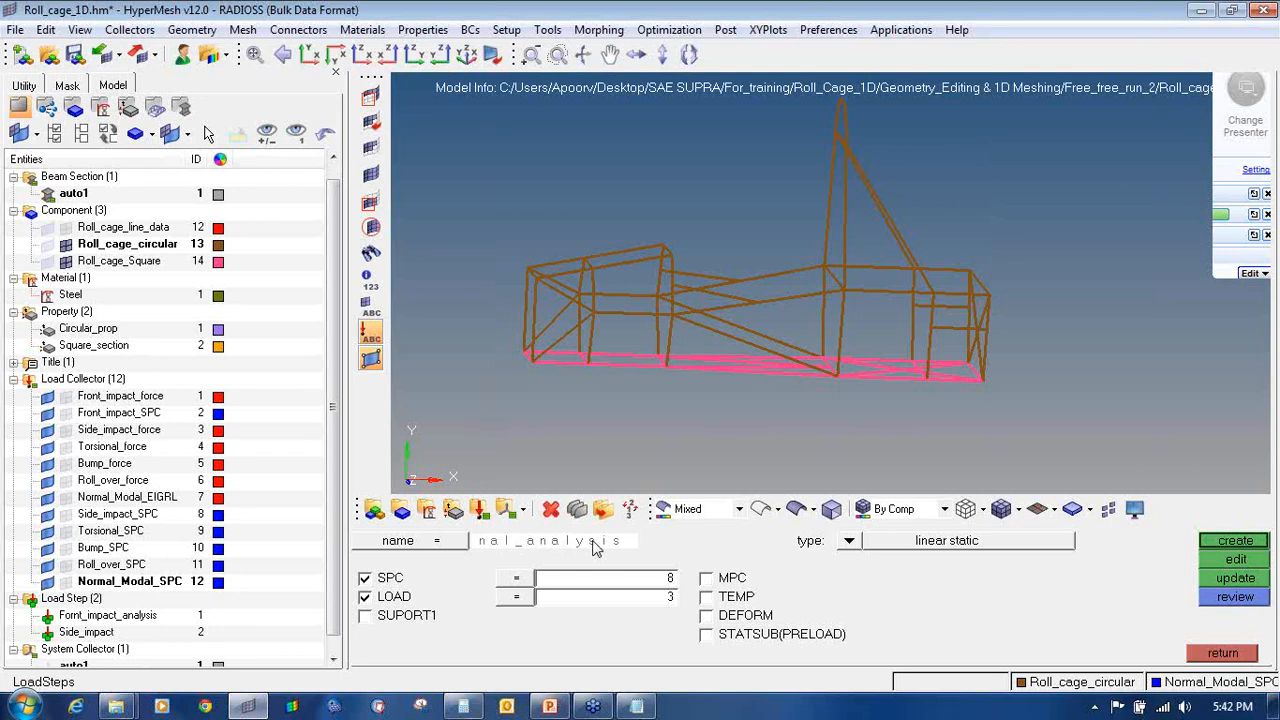
{"action": "key", "text": "Return"}
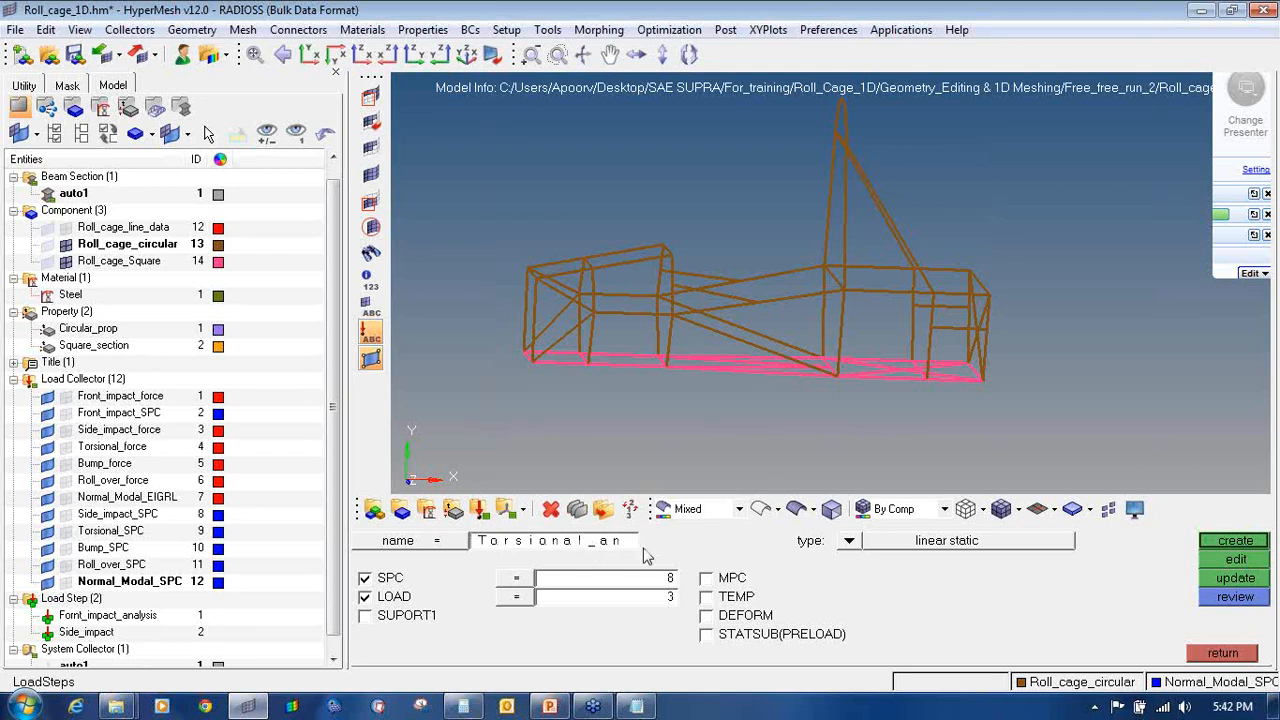
{"action": "left_click", "coordinate": [535, 580]}
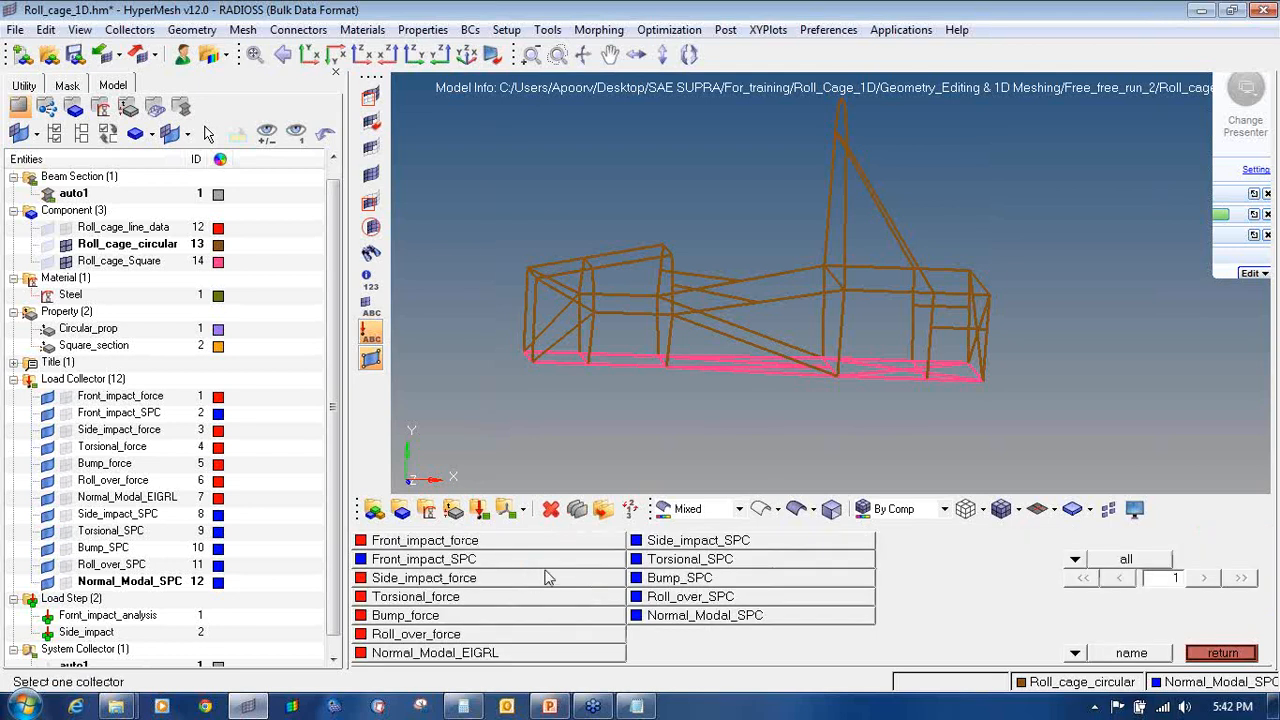
{"action": "left_click", "coordinate": [655, 562]}
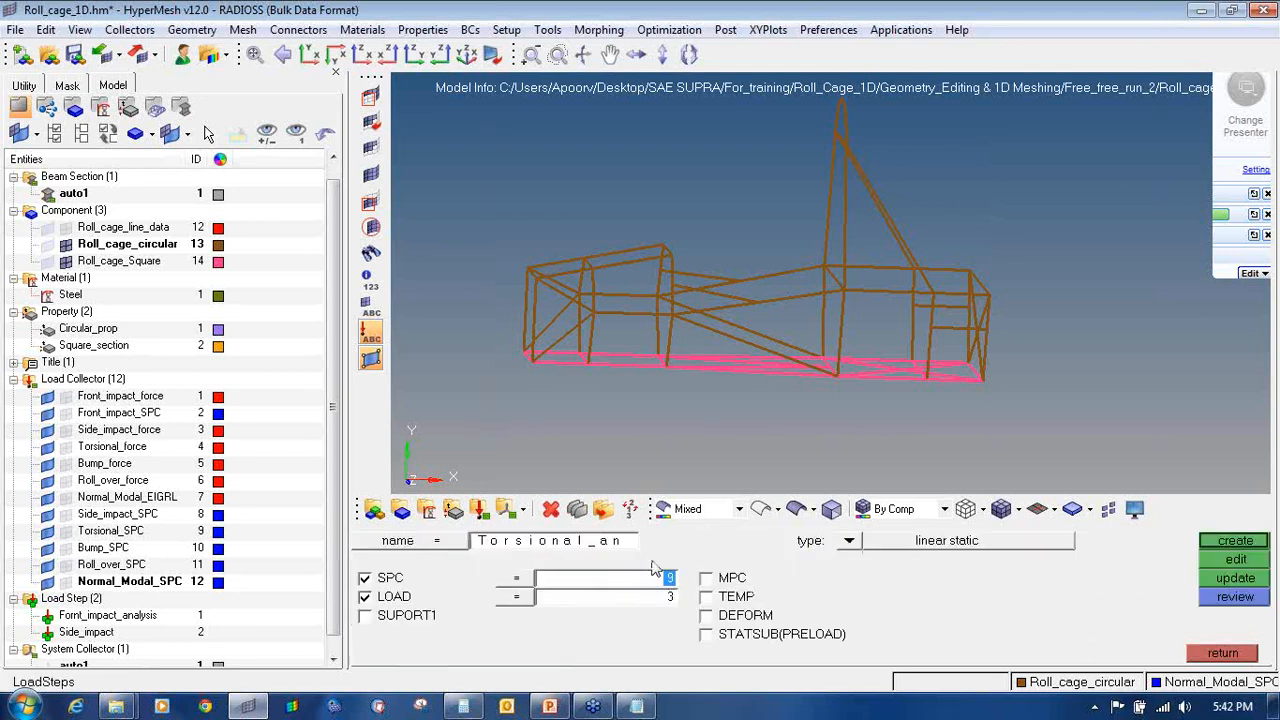
{"action": "left_click", "coordinate": [566, 598]}
{"action": "left_click", "coordinate": [503, 606]}
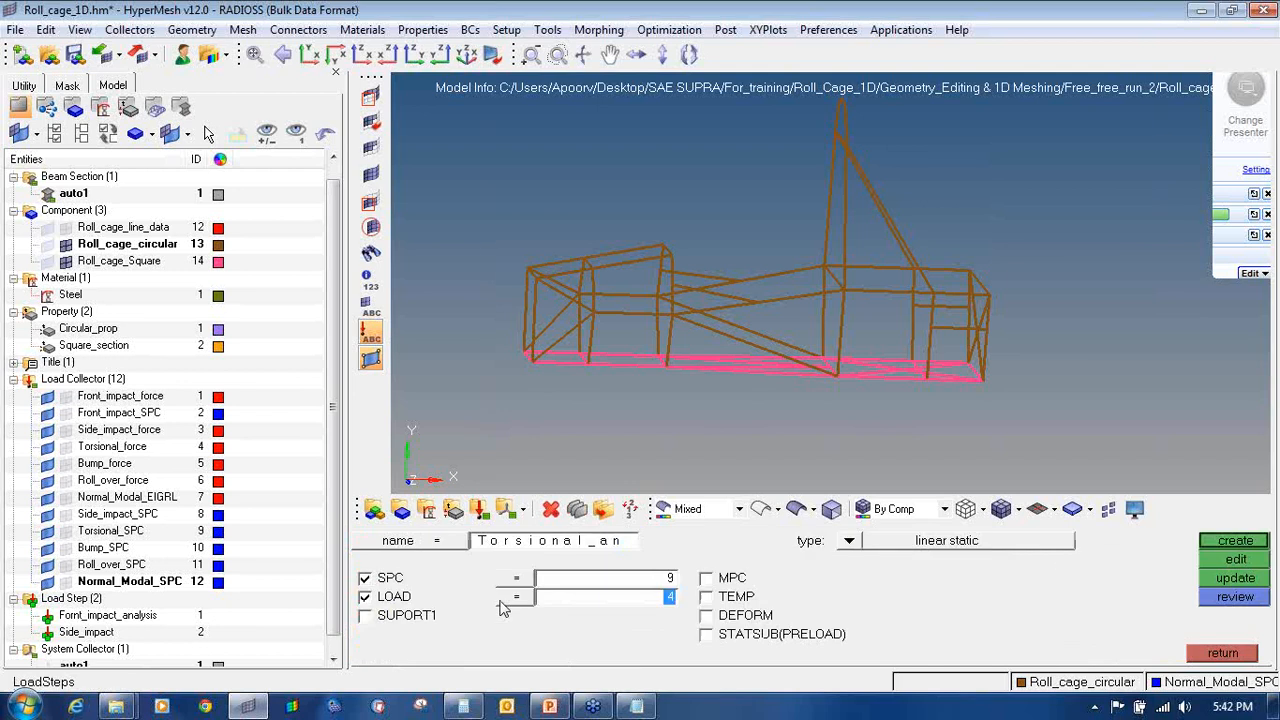
{"action": "left_click", "coordinate": [1223, 545]}
Step: Set up a linear static Bump_analysis load step with Bump_SPC and Bump_force
{"action": "left_click", "coordinate": [585, 548]}
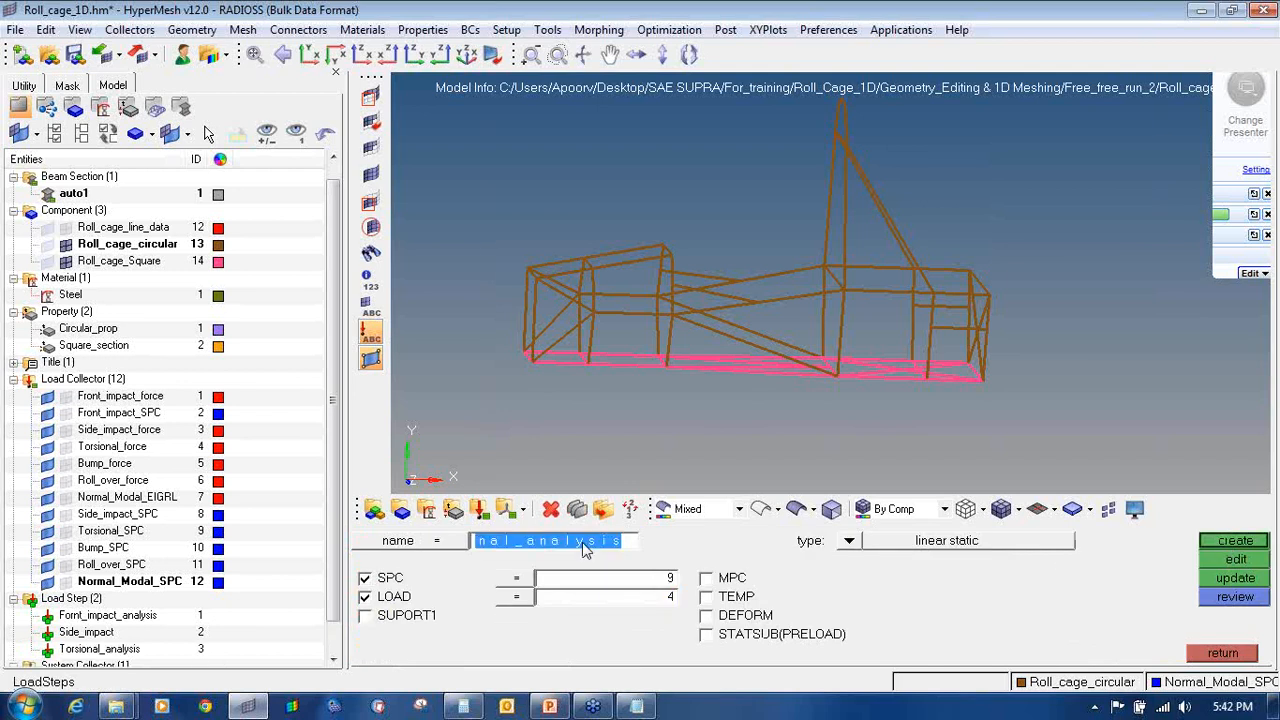
{"action": "type", "text": "Bump_"}
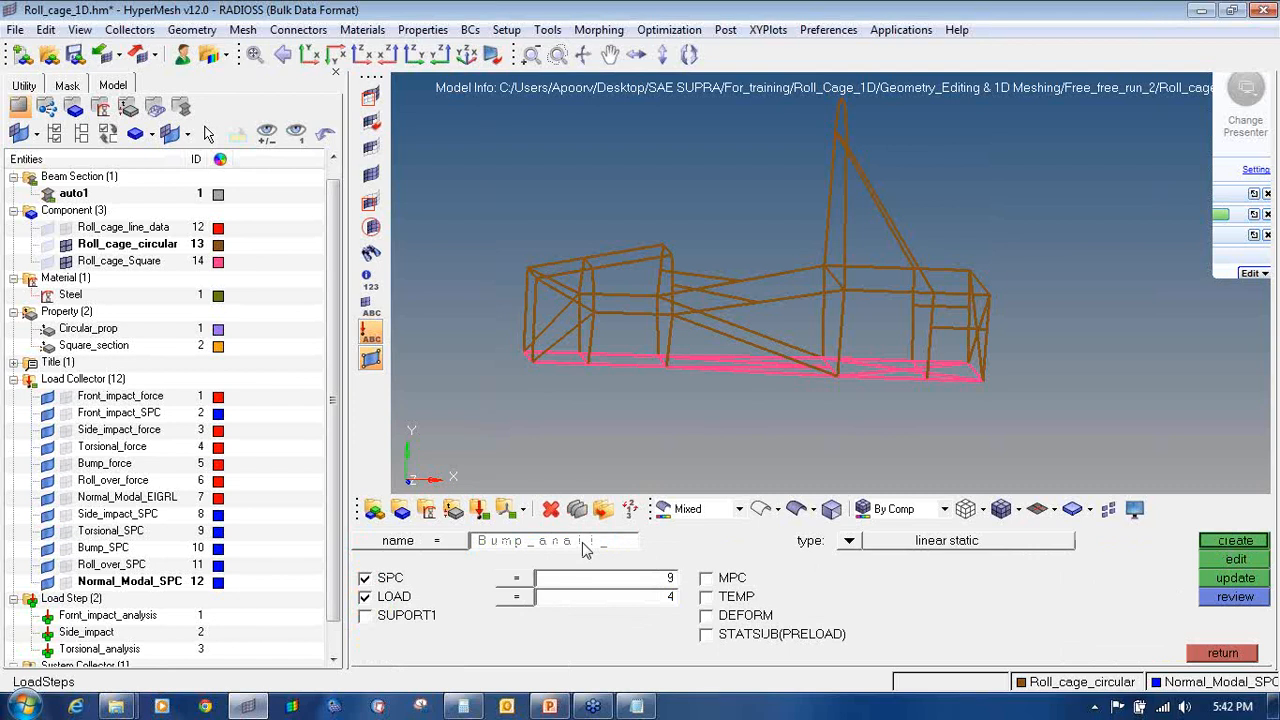
{"action": "type", "text": "analysi"}
{"action": "left_click", "coordinate": [847, 542]}
{"action": "left_click", "coordinate": [564, 562]}
{"action": "left_click", "coordinate": [563, 576]}
{"action": "left_click", "coordinate": [683, 585]}
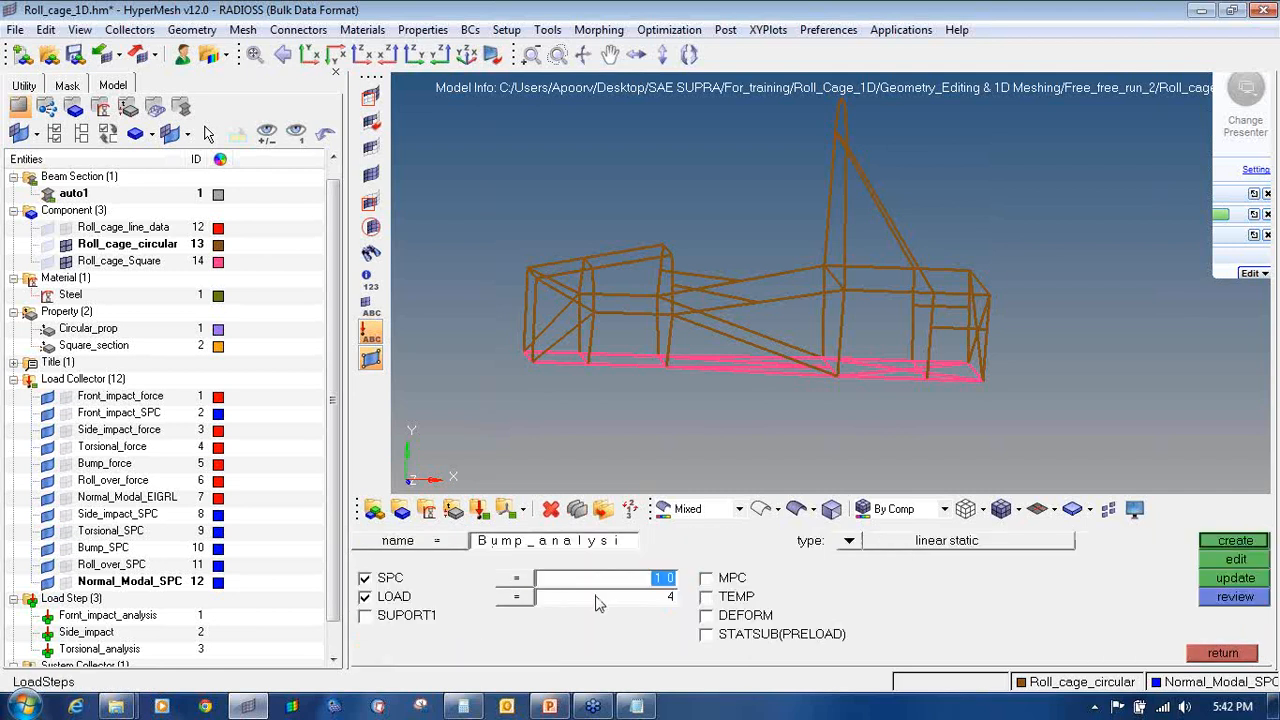
{"action": "left_click", "coordinate": [595, 603]}
{"action": "left_click", "coordinate": [555, 616]}
Step: Define the linear static Roll_over_Analysis step with Roll_over_SPC and Roll_over_force
{"action": "left_click", "coordinate": [595, 553]}
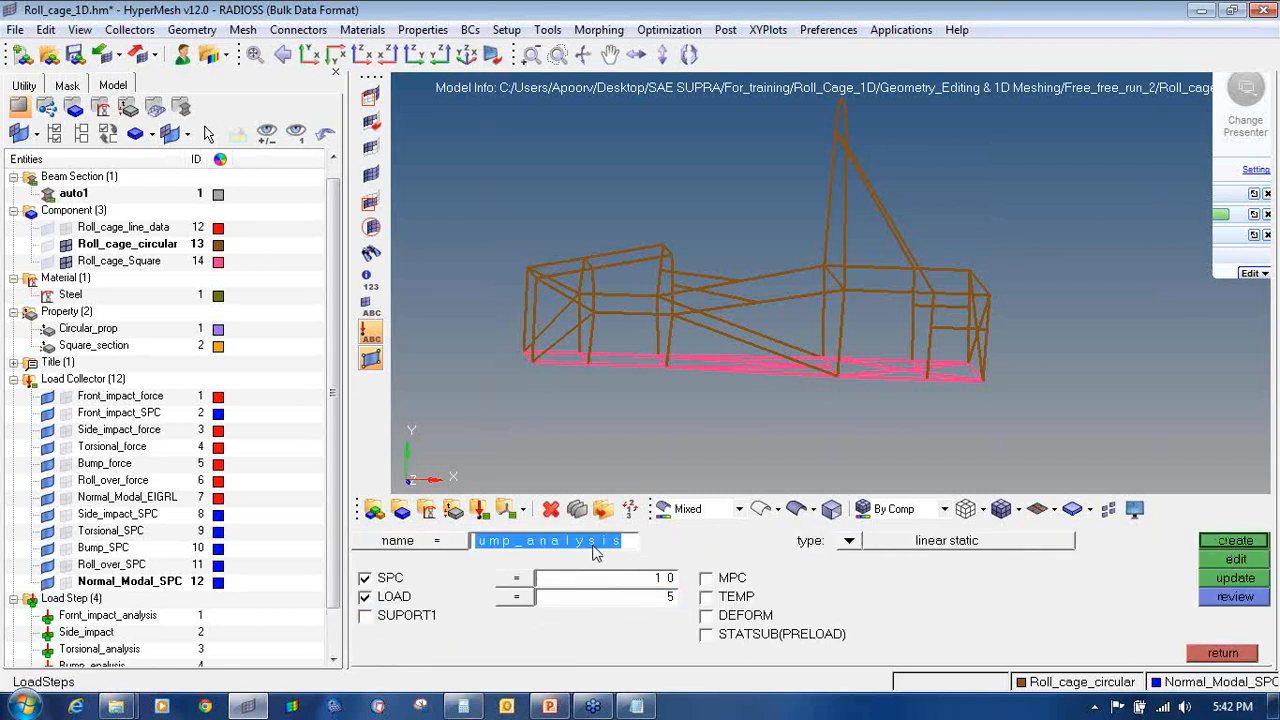
{"action": "type", "text": "Roll_over"}
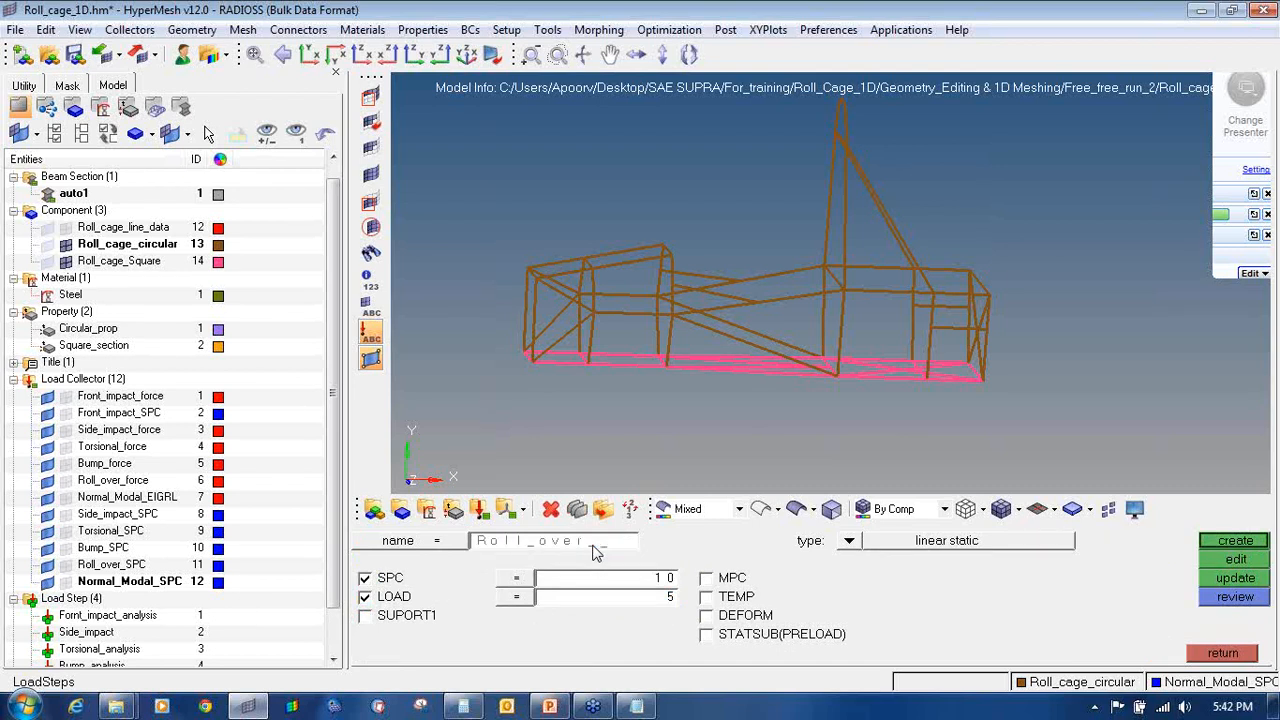
{"action": "type", "text": "_Analysis"}
{"action": "key", "text": "Return"}
{"action": "left_click", "coordinate": [849, 540]}
{"action": "left_click", "coordinate": [545, 566]}
{"action": "left_click", "coordinate": [530, 593]}
{"action": "left_click", "coordinate": [662, 600]}
{"action": "left_click", "coordinate": [591, 604]}
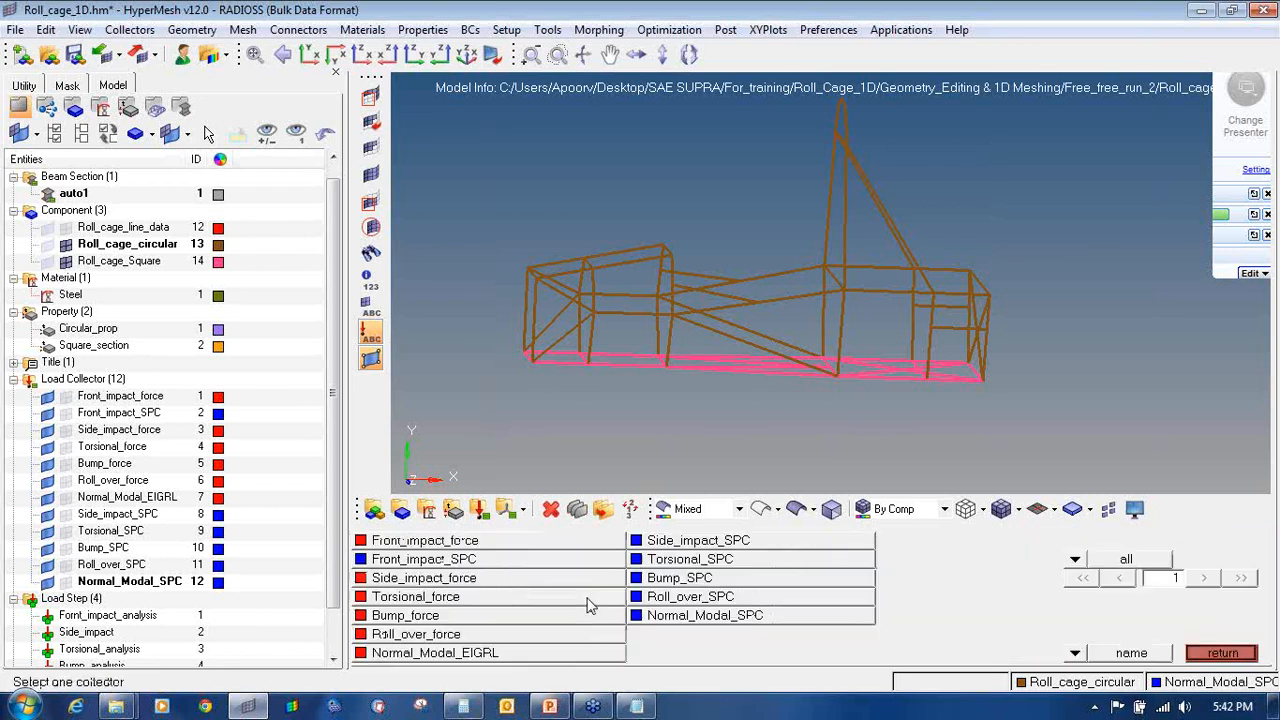
{"action": "left_click", "coordinate": [528, 636]}
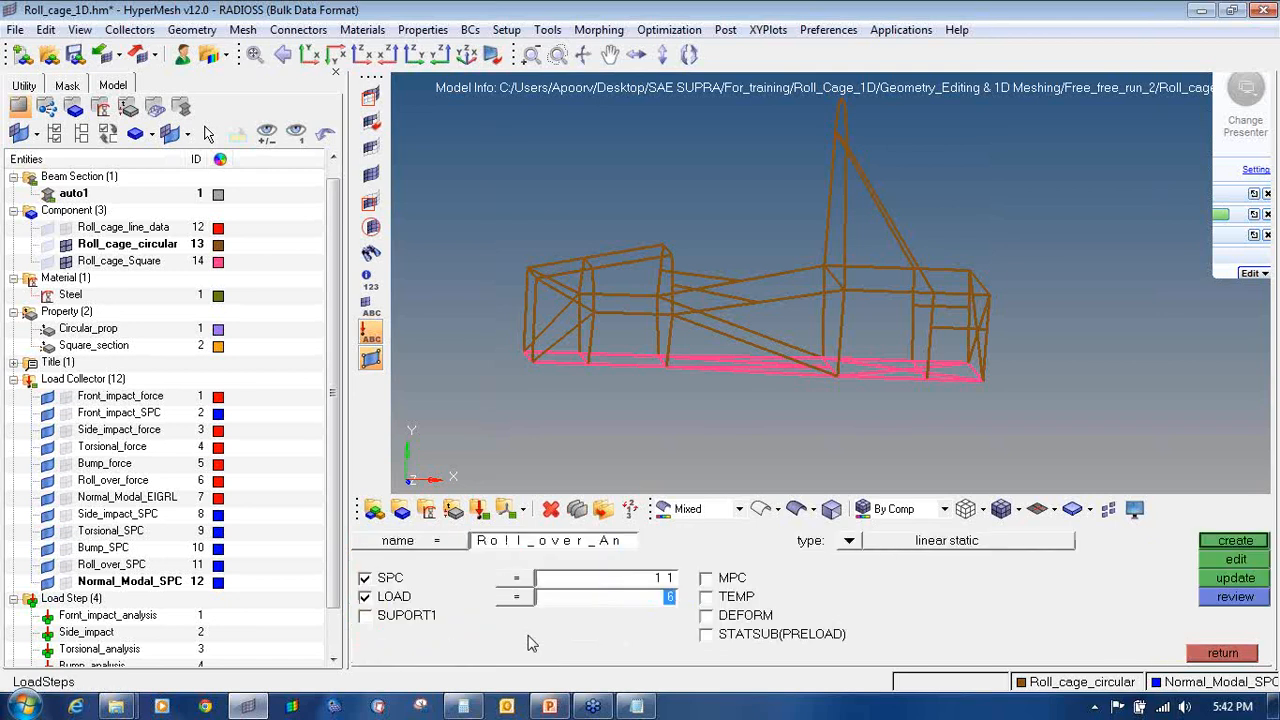
{"action": "left_click", "coordinate": [558, 545]}
{"action": "type", "text": "Normal_modal"}
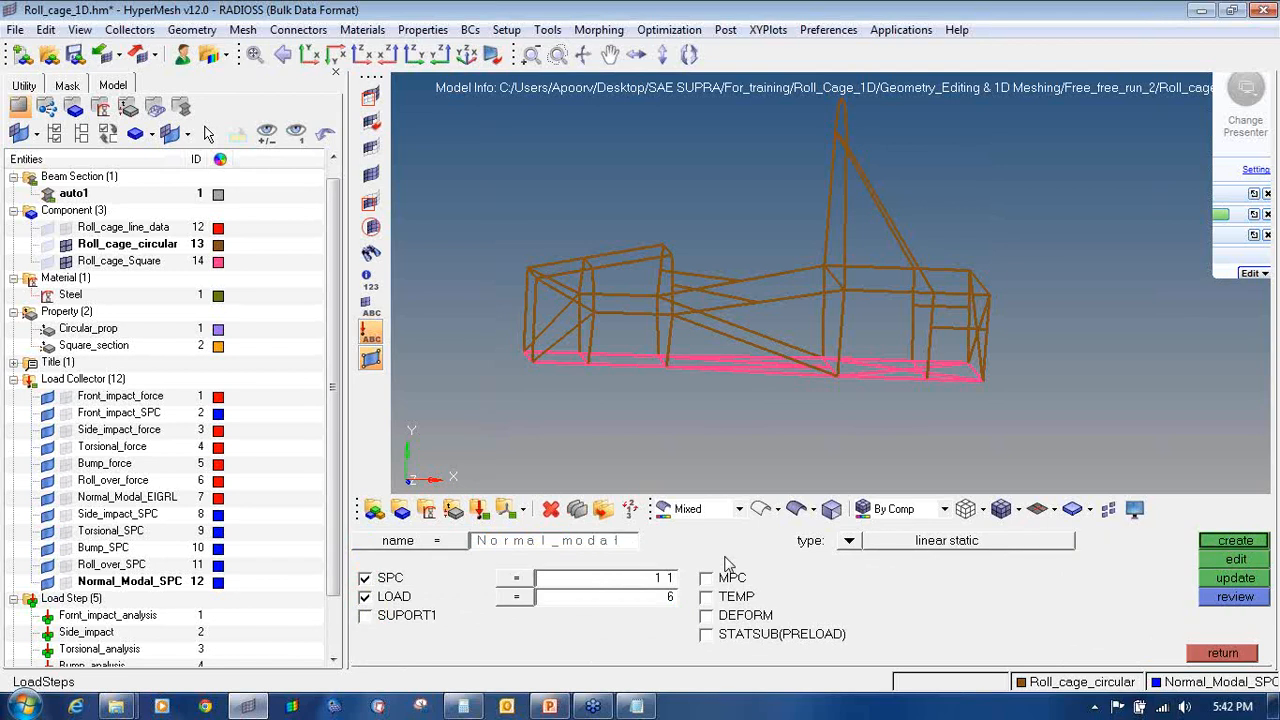
Step: Create Normal_modal as a normal modes step using Normal_Modal_SPC and the Normal_Modal_EIGRL method
{"action": "left_click", "coordinate": [848, 540]}
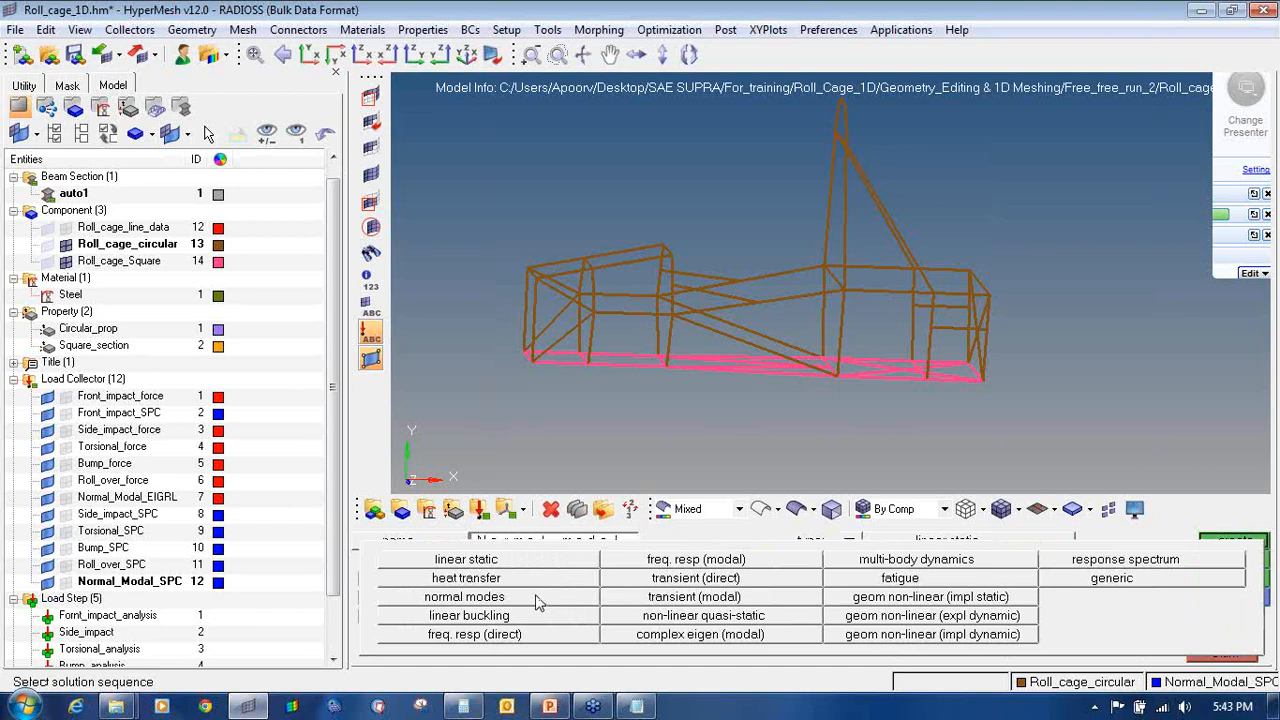
{"action": "left_click", "coordinate": [535, 600]}
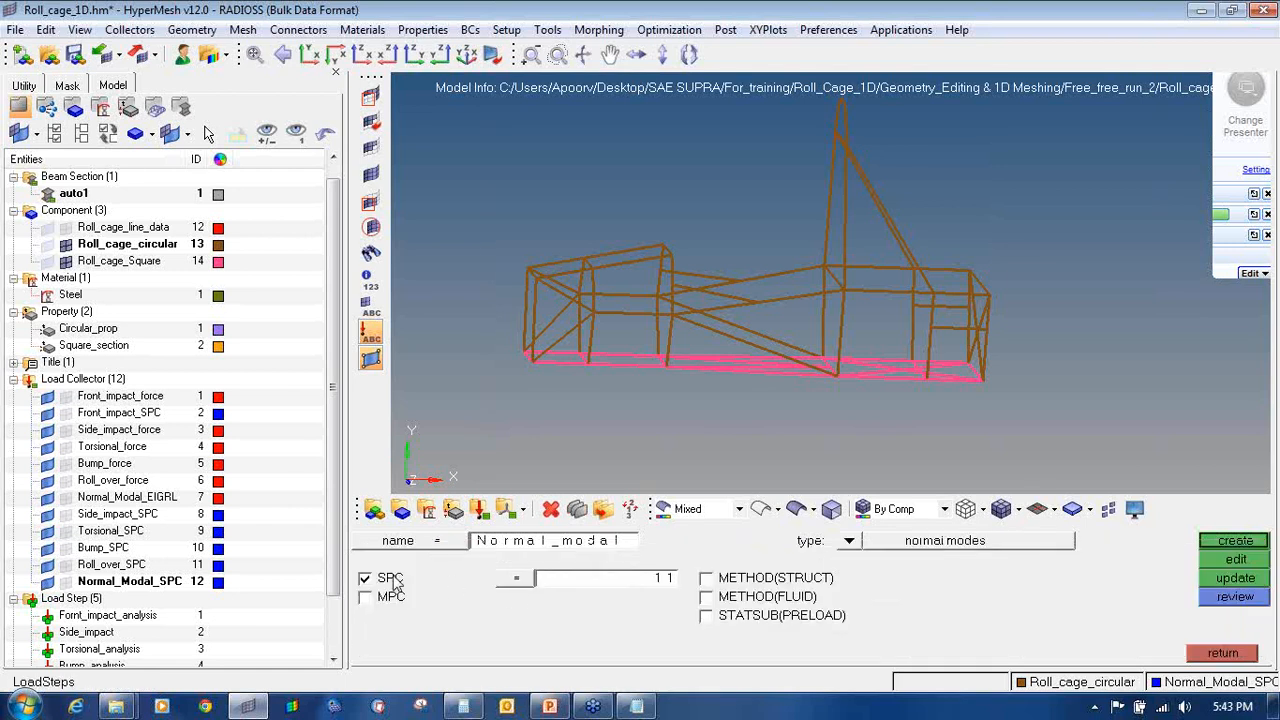
{"action": "left_click", "coordinate": [706, 578]}
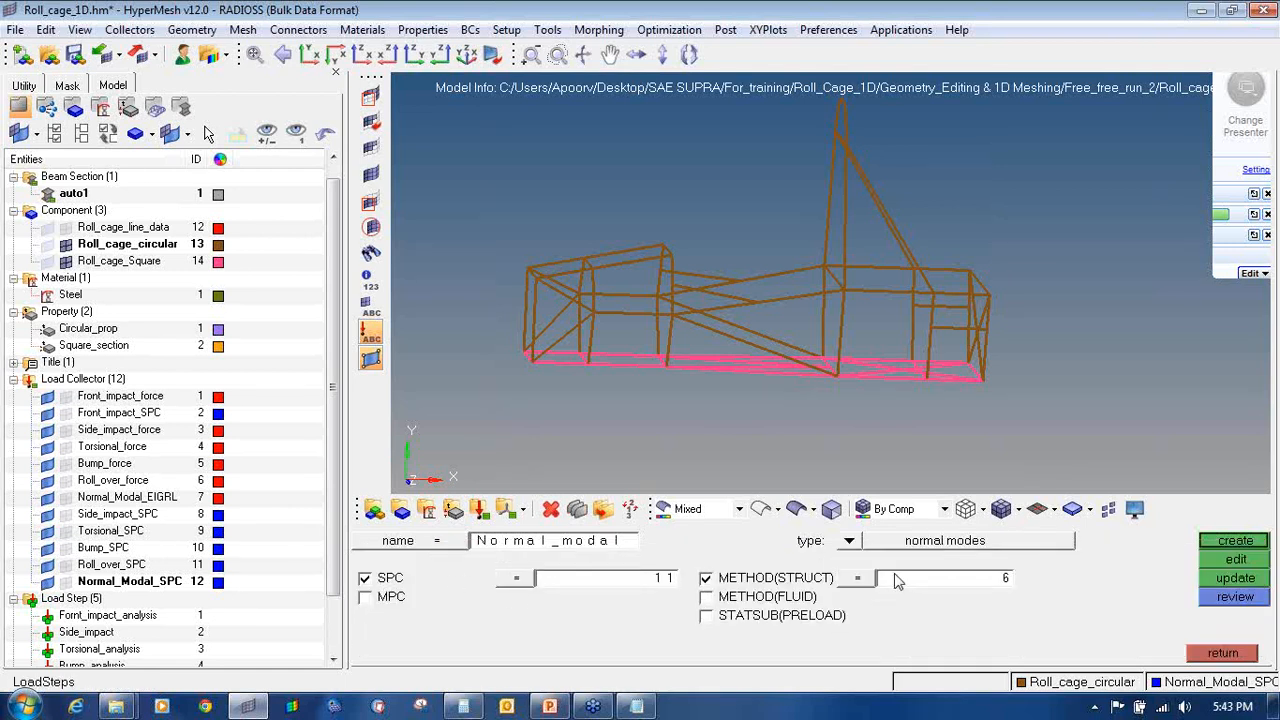
{"action": "left_click", "coordinate": [604, 582]}
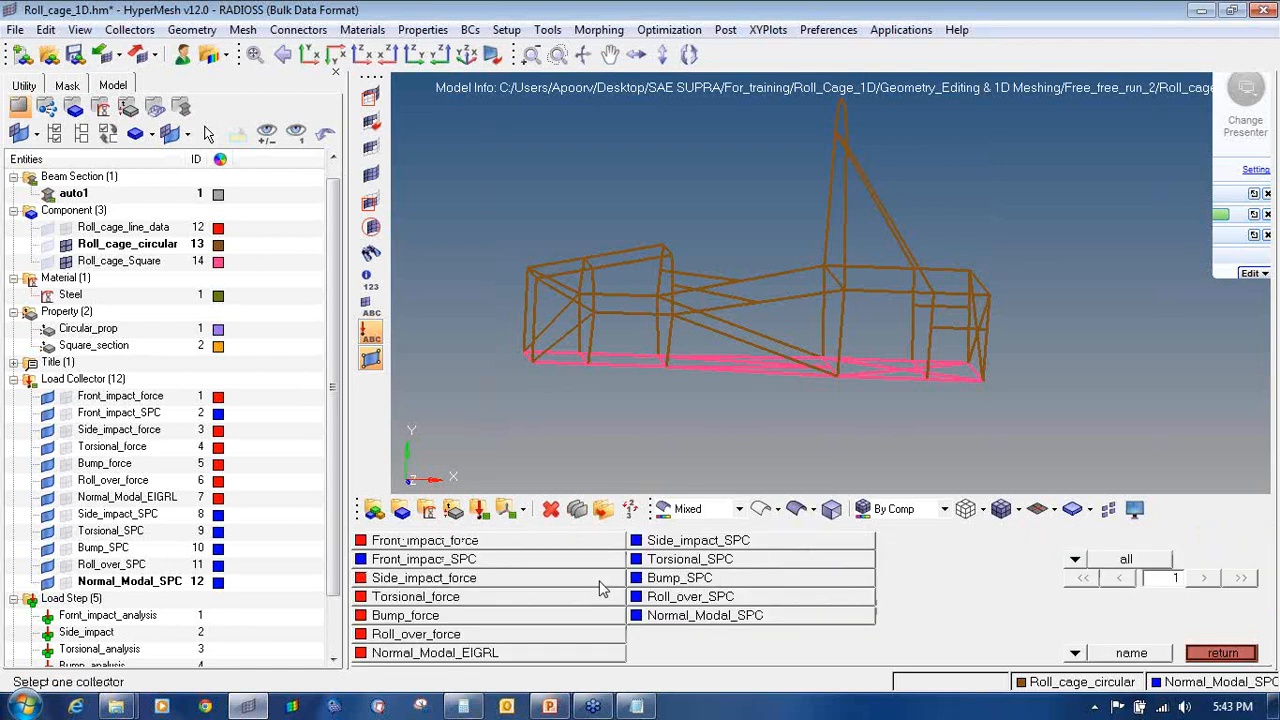
{"action": "left_click", "coordinate": [668, 617]}
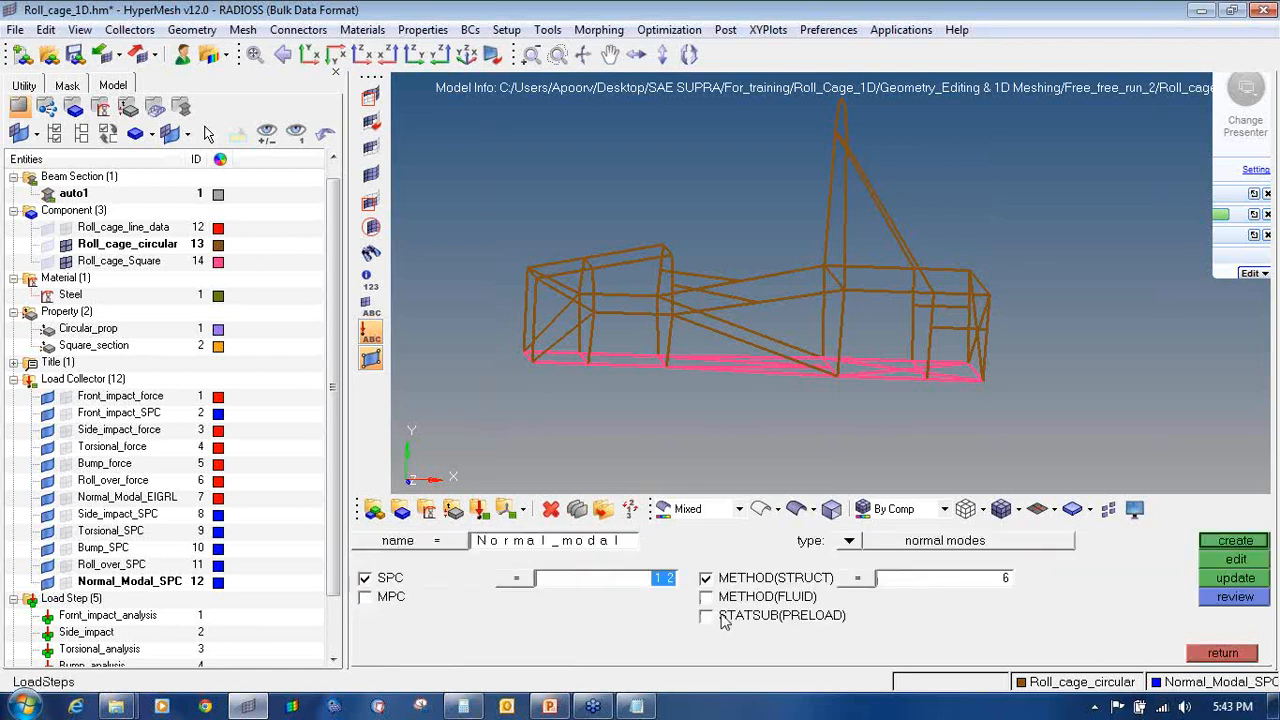
{"action": "left_click", "coordinate": [903, 586]}
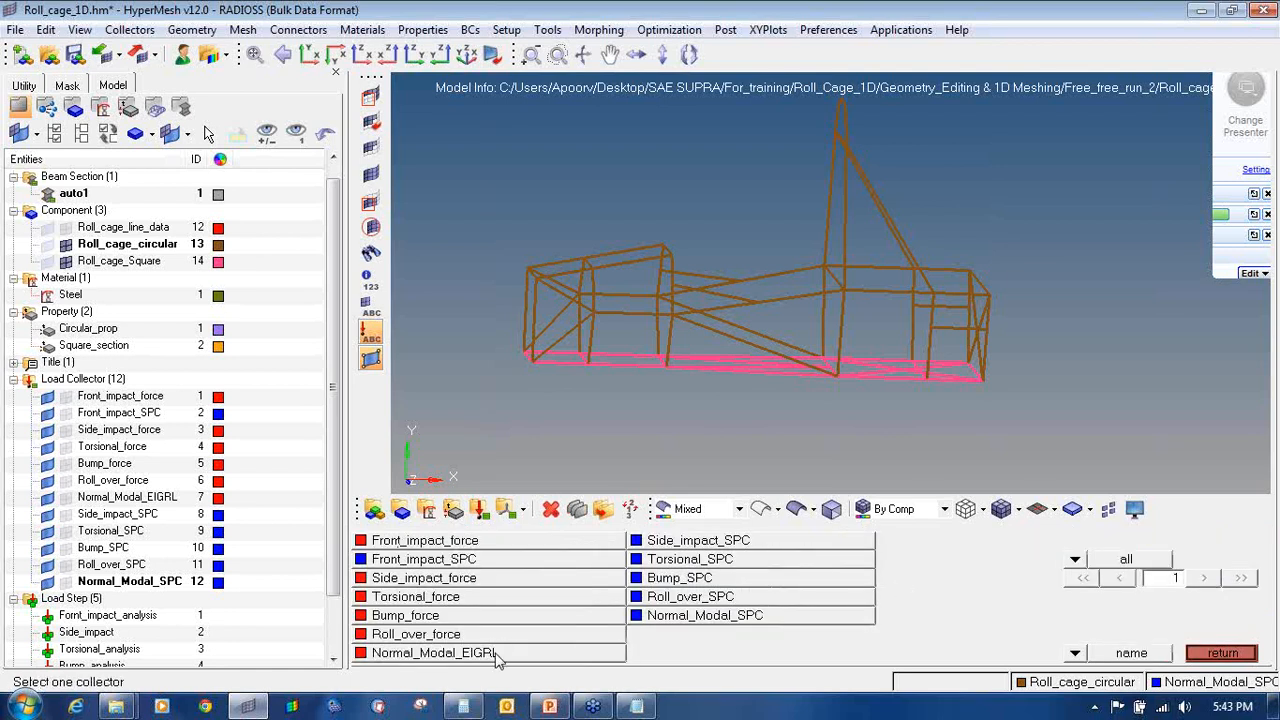
{"action": "left_click", "coordinate": [497, 655]}
{"action": "left_click", "coordinate": [1235, 541]}
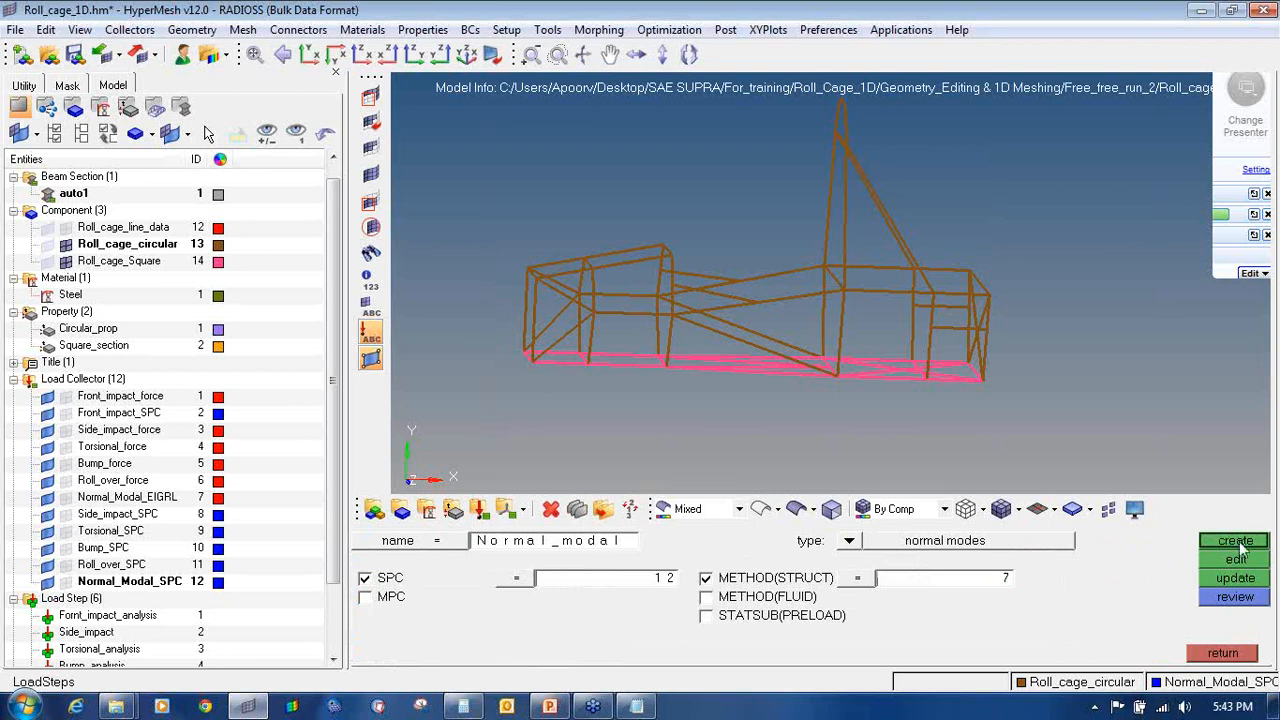
{"action": "scroll", "coordinate": [333, 400], "scroll_direction": "down", "scroll_amount": 2}
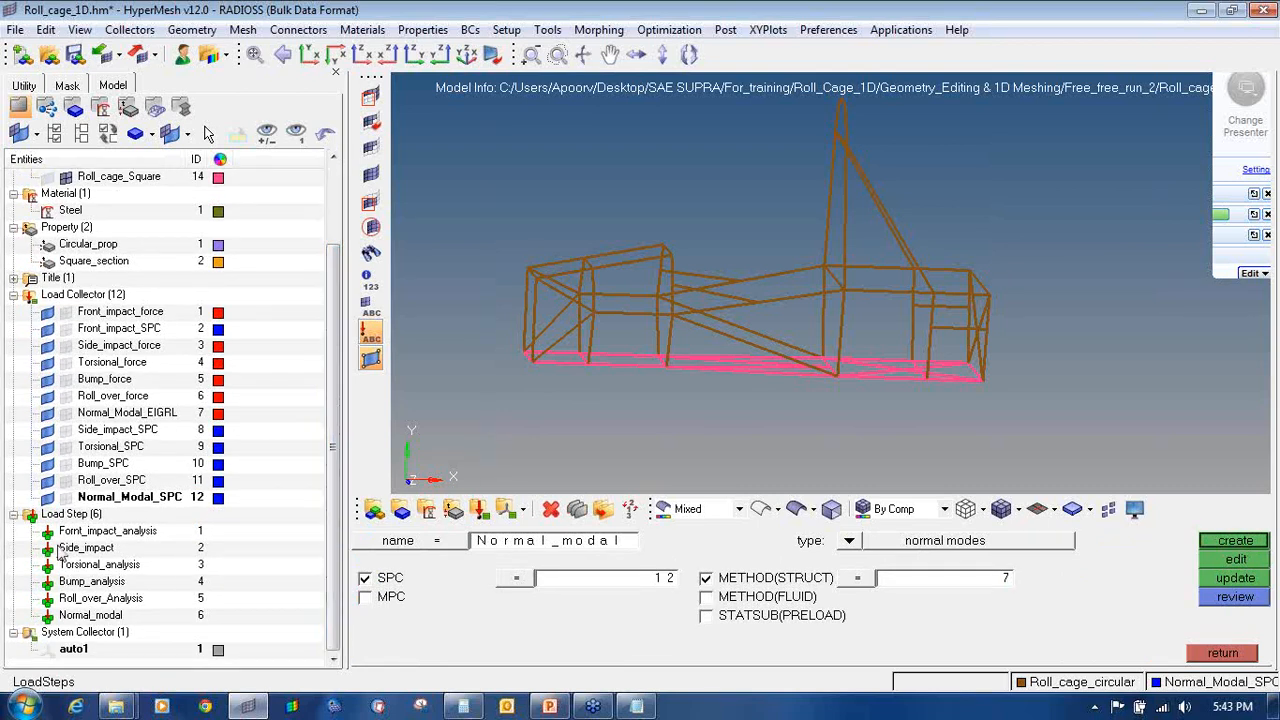
{"action": "left_click", "coordinate": [1220, 653]}
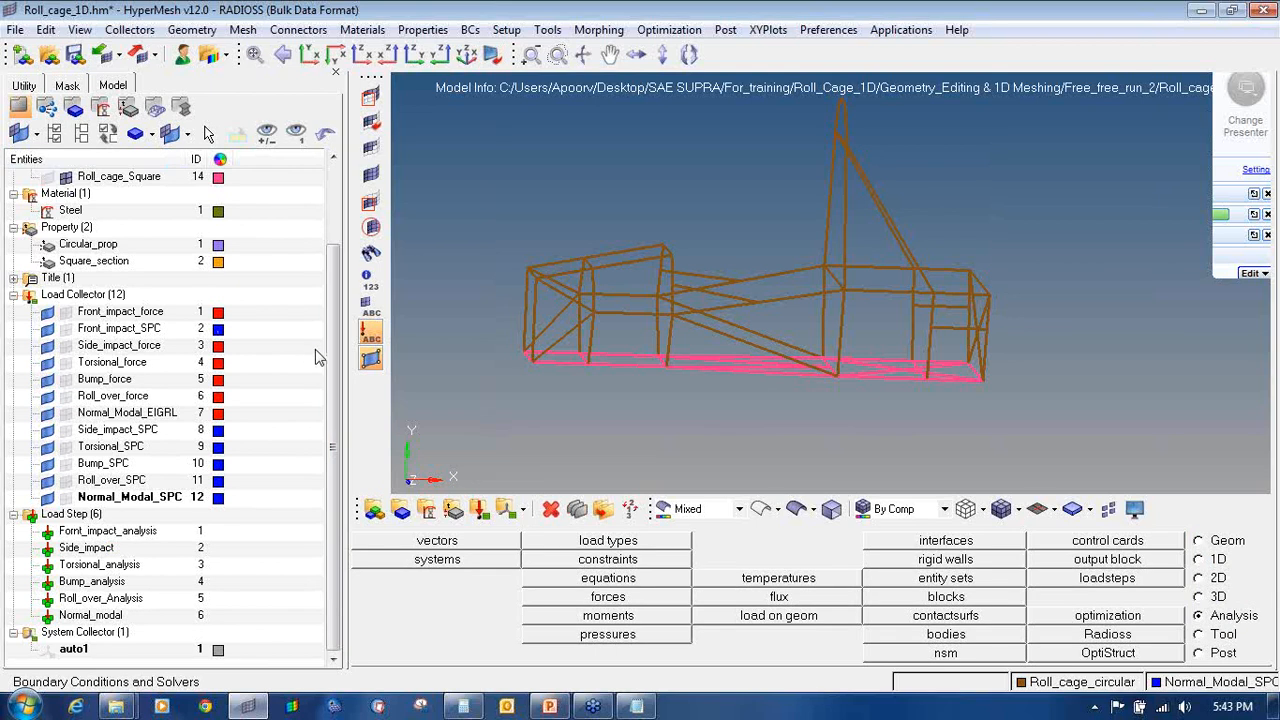
Step: Save As Roll_cage_1D.hm into a newly created 1D_Analysis folder under 1D_Analysis_1
{"action": "scroll", "coordinate": [324, 238], "scroll_direction": "up", "scroll_amount": 2}
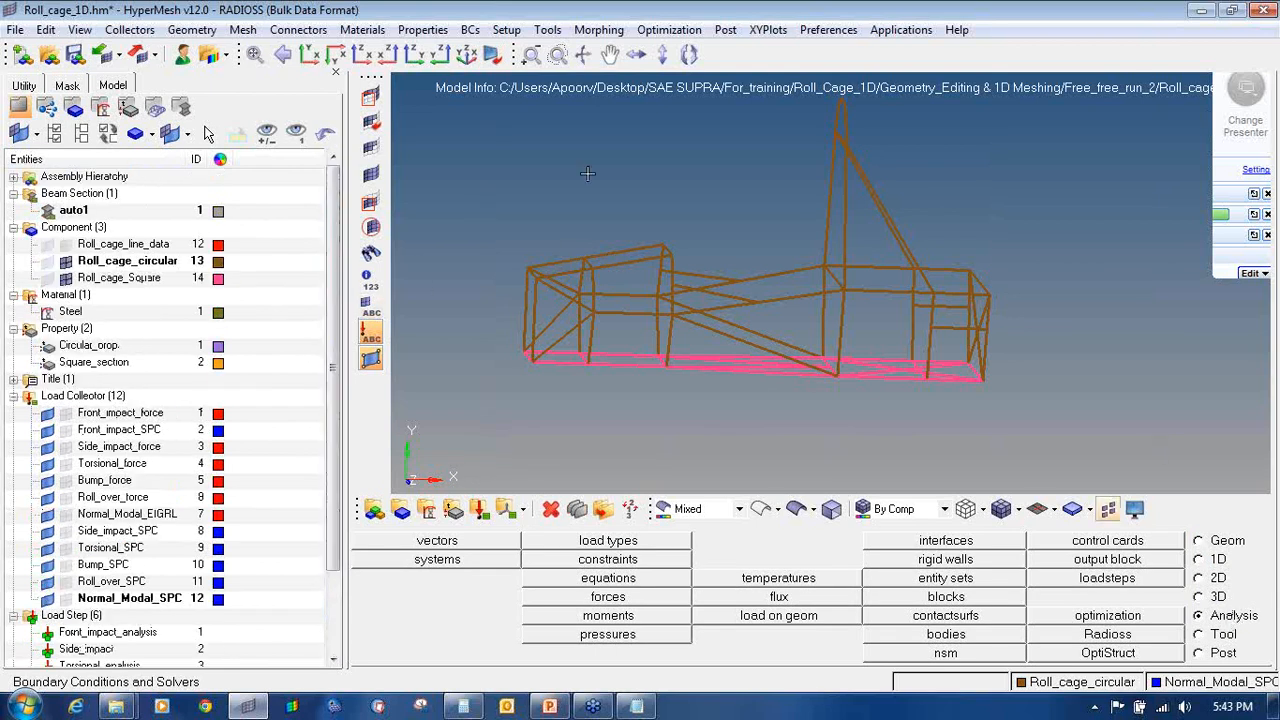
{"action": "left_click", "coordinate": [15, 30]}
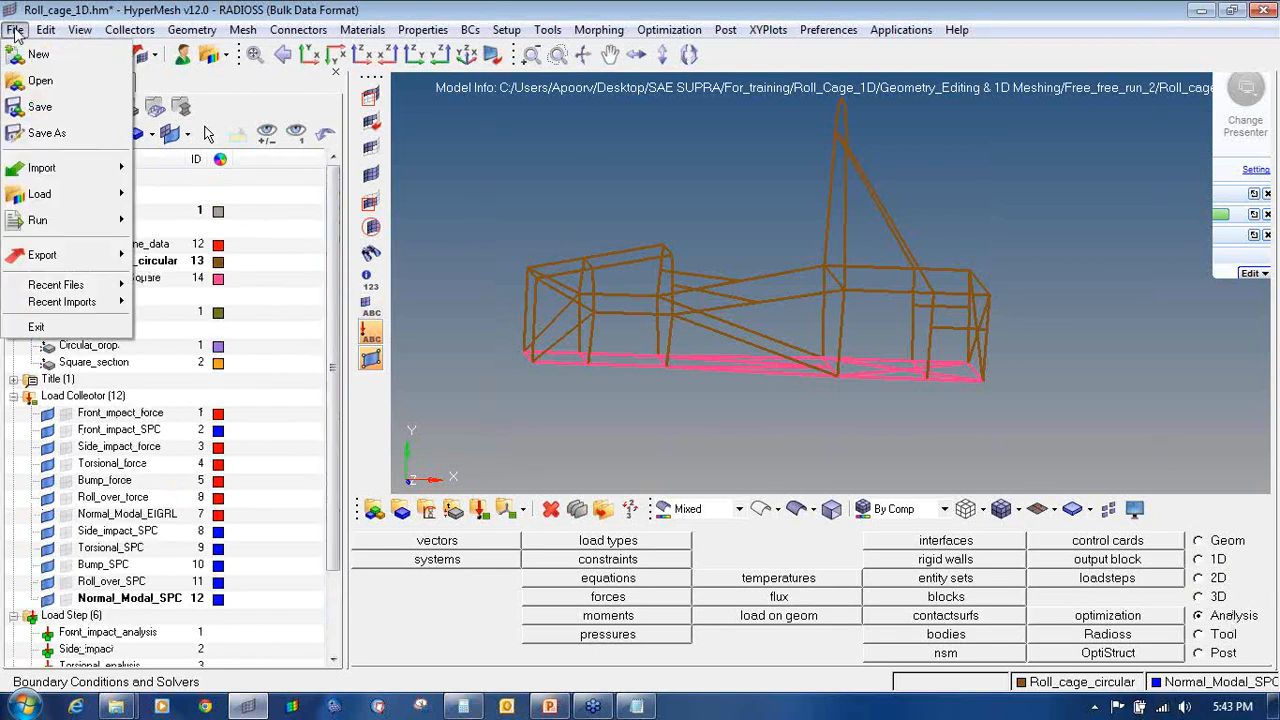
{"action": "left_click", "coordinate": [47, 133]}
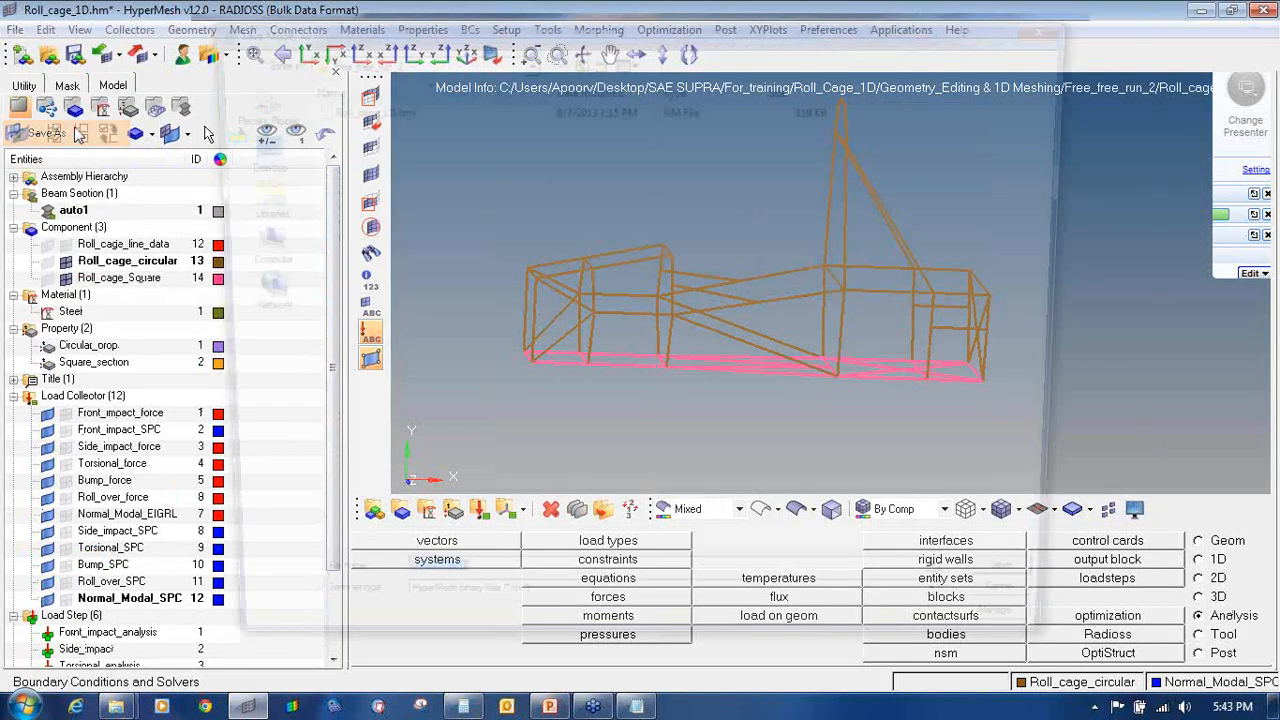
{"action": "left_click", "coordinate": [578, 58]}
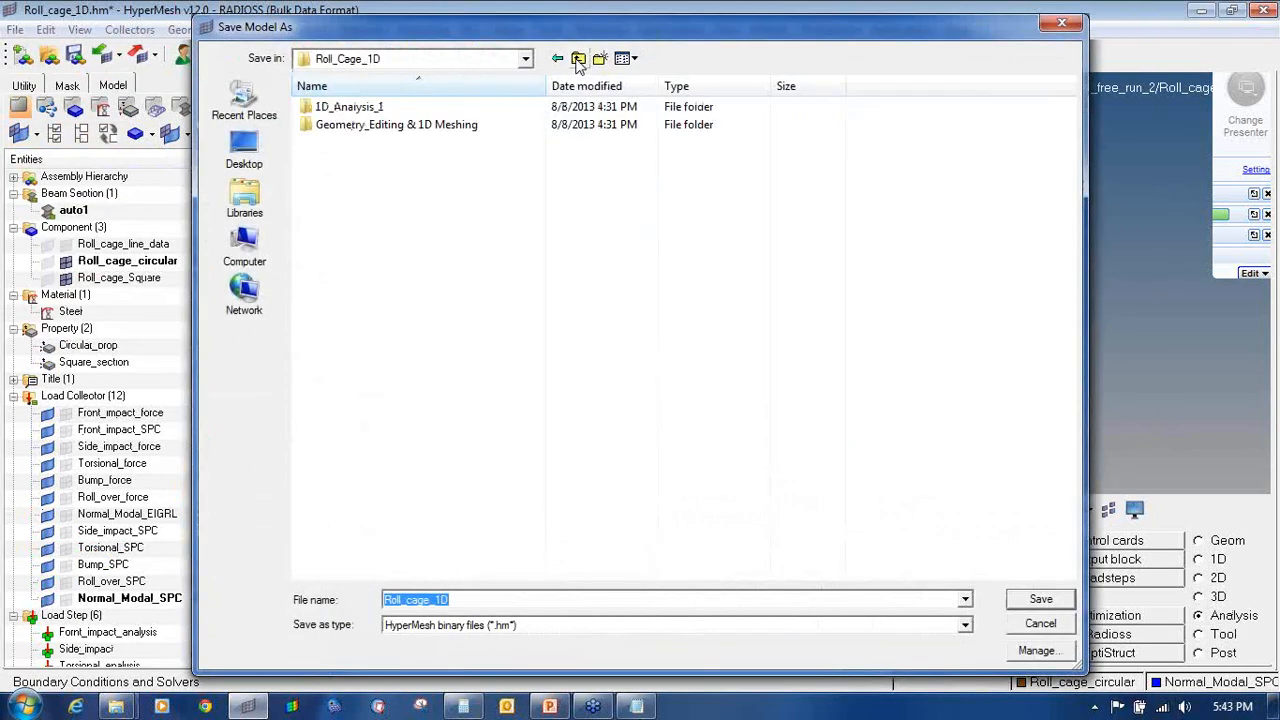
{"action": "double_click", "coordinate": [508, 104]}
{"action": "left_click", "coordinate": [600, 58]}
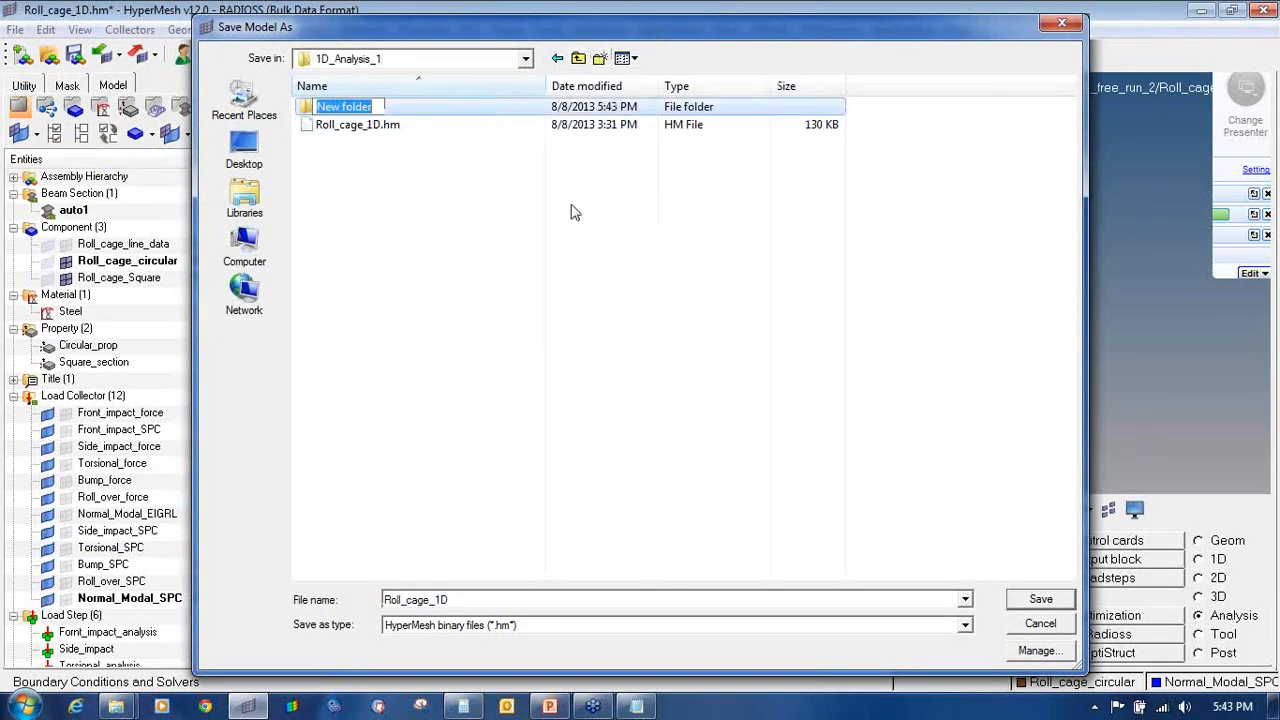
{"action": "type", "text": "1"}
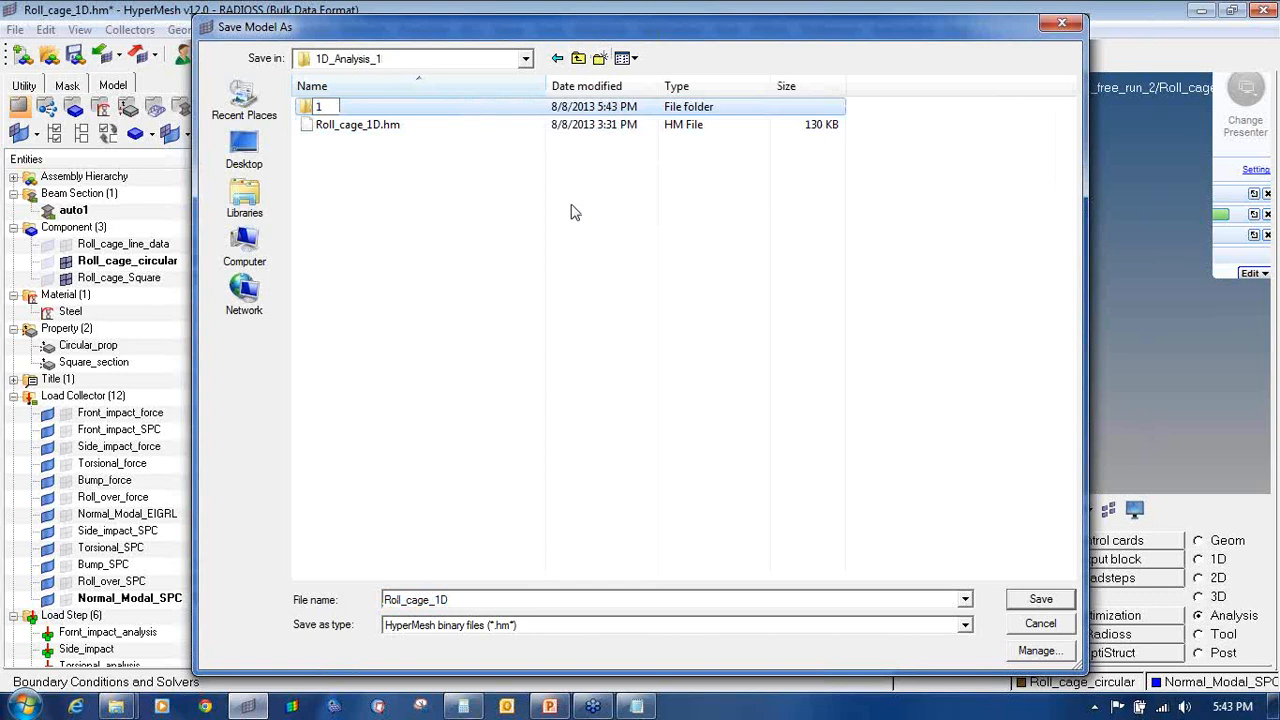
{"action": "type", "text": "D_Analysis"}
{"action": "key", "text": "Return"}
{"action": "key", "text": "Return"}
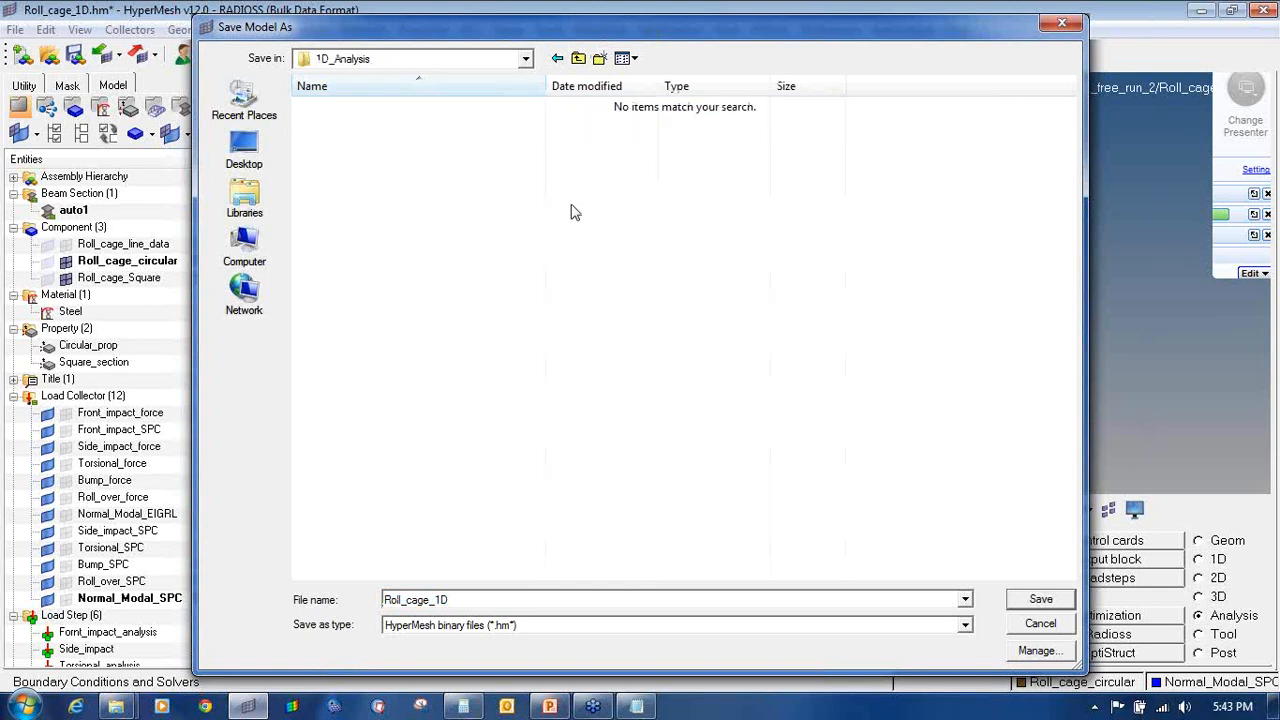
{"action": "left_click", "coordinate": [1040, 600]}
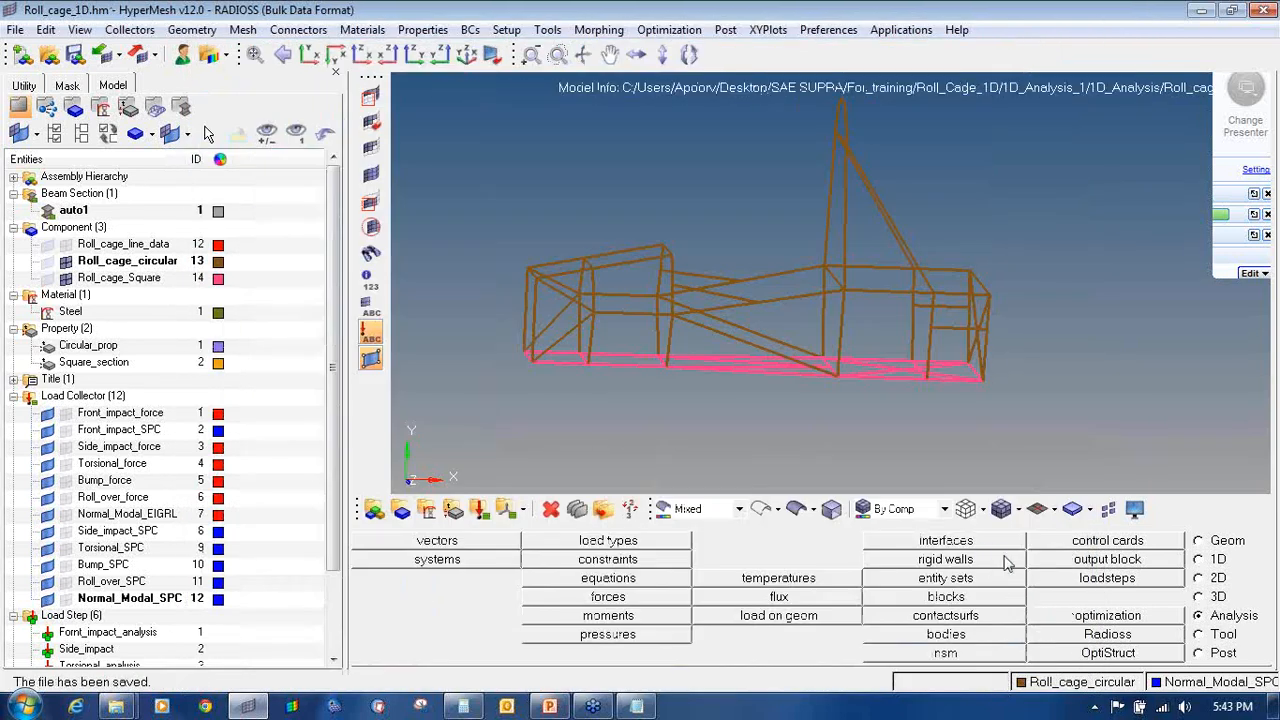
Step: Open the Radioss panel, set to export Roll_cage_1D.fem with the -optskip option
{"action": "mouse_move", "coordinate": [1265, 213]}
{"action": "left_click", "coordinate": [1194, 263]}
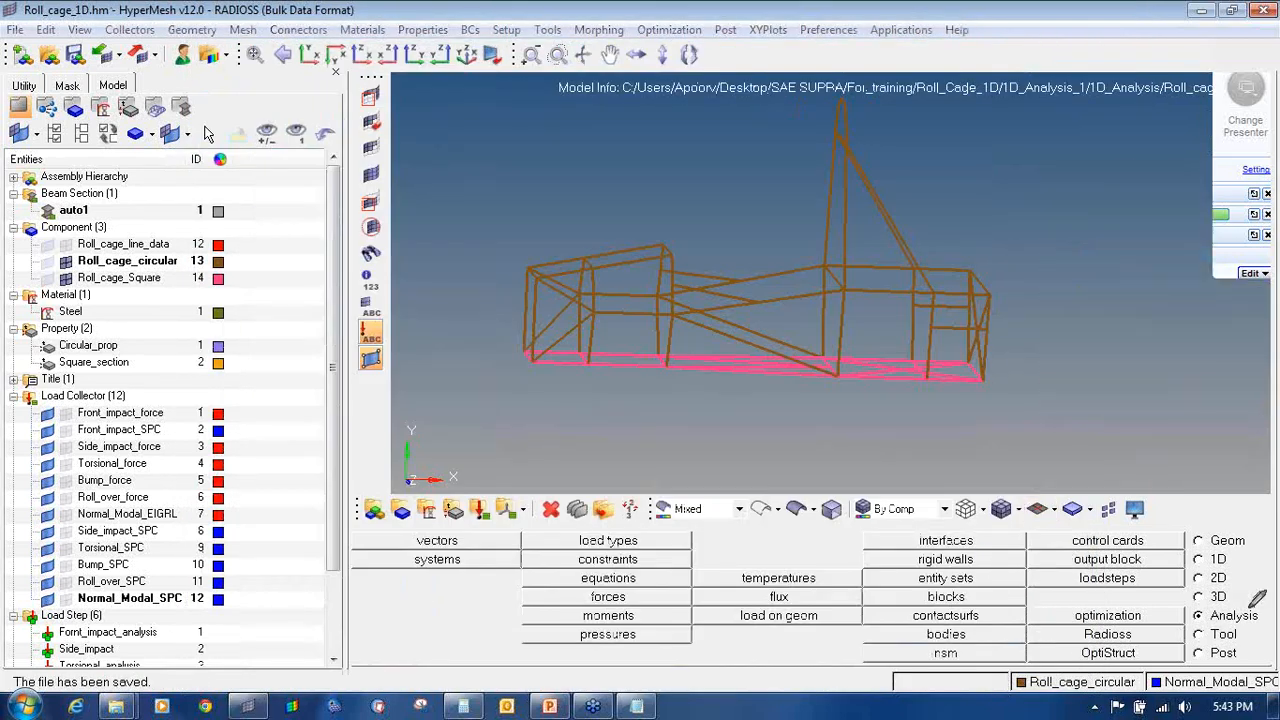
{"action": "mouse_move", "coordinate": [1246, 608]}
{"action": "left_mouse_down"}
{"action": "mouse_move", "coordinate": [1190, 605]}
{"action": "mouse_move", "coordinate": [1222, 626]}
{"action": "mouse_move", "coordinate": [1260, 602]}
{"action": "mouse_move", "coordinate": [1238, 596]}
{"action": "left_mouse_up"}
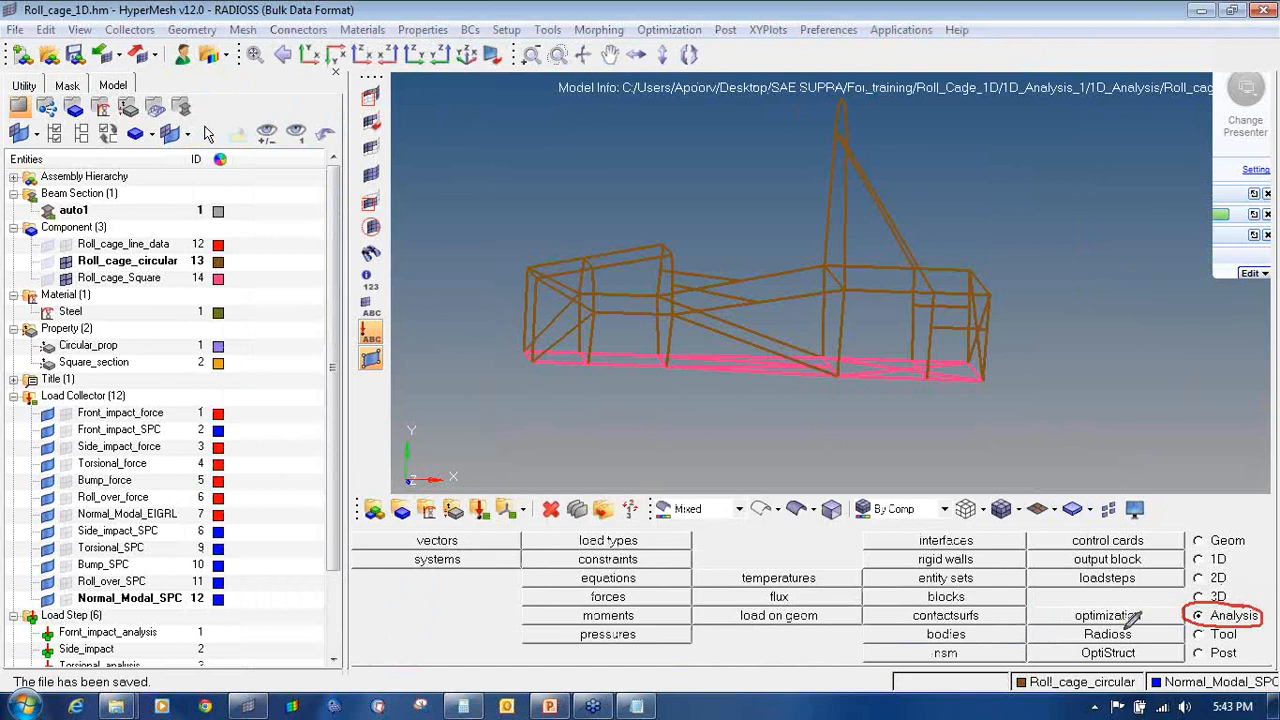
{"action": "mouse_move", "coordinate": [1123, 616]}
{"action": "left_mouse_down"}
{"action": "mouse_move", "coordinate": [1088, 640]}
{"action": "mouse_move", "coordinate": [1124, 632]}
{"action": "mouse_move", "coordinate": [1108, 626]}
{"action": "left_mouse_up"}
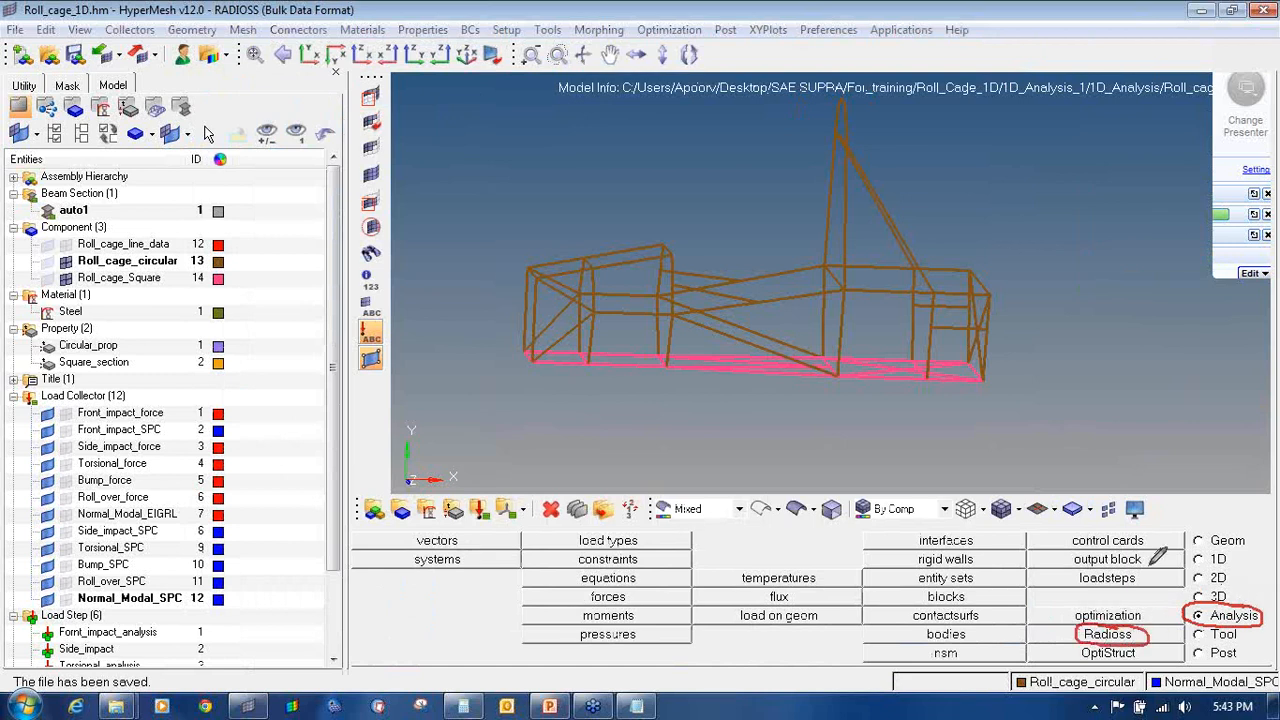
{"action": "mouse_move", "coordinate": [1258, 237]}
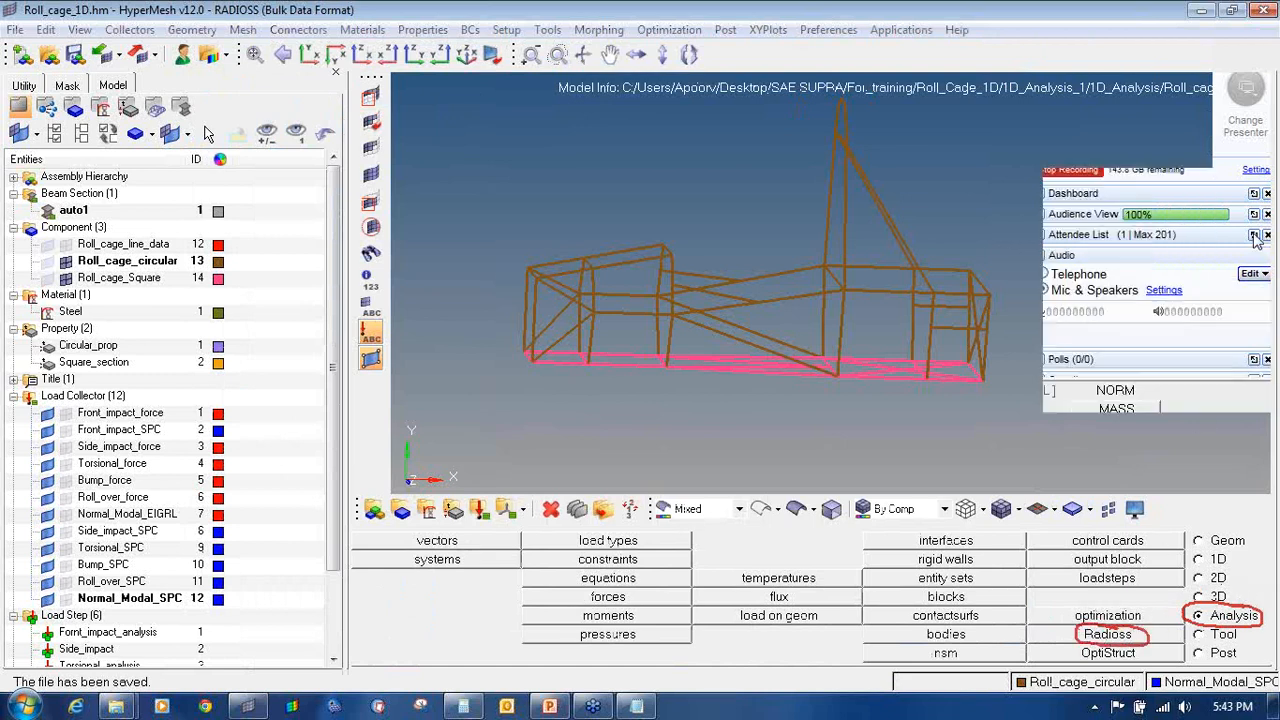
{"action": "left_click", "coordinate": [1160, 636]}
{"action": "left_click", "coordinate": [1258, 212]}
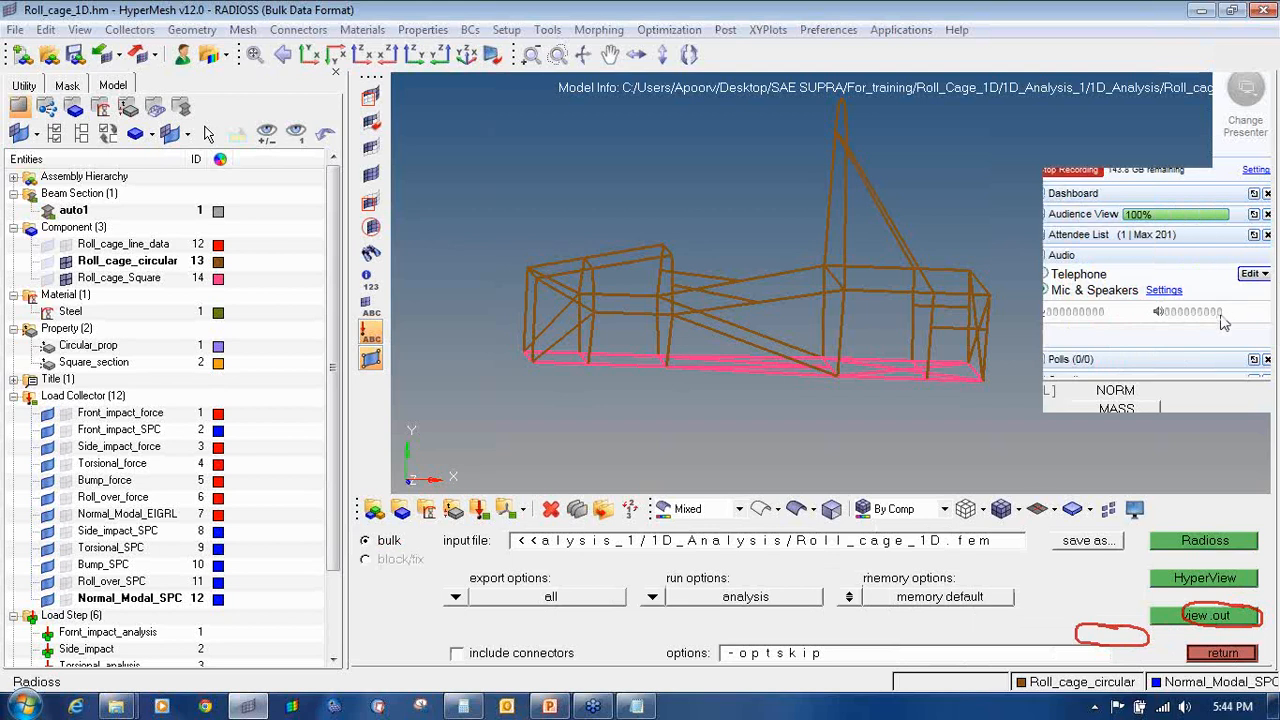
{"action": "left_click", "coordinate": [1215, 329]}
{"action": "left_click", "coordinate": [1264, 215]}
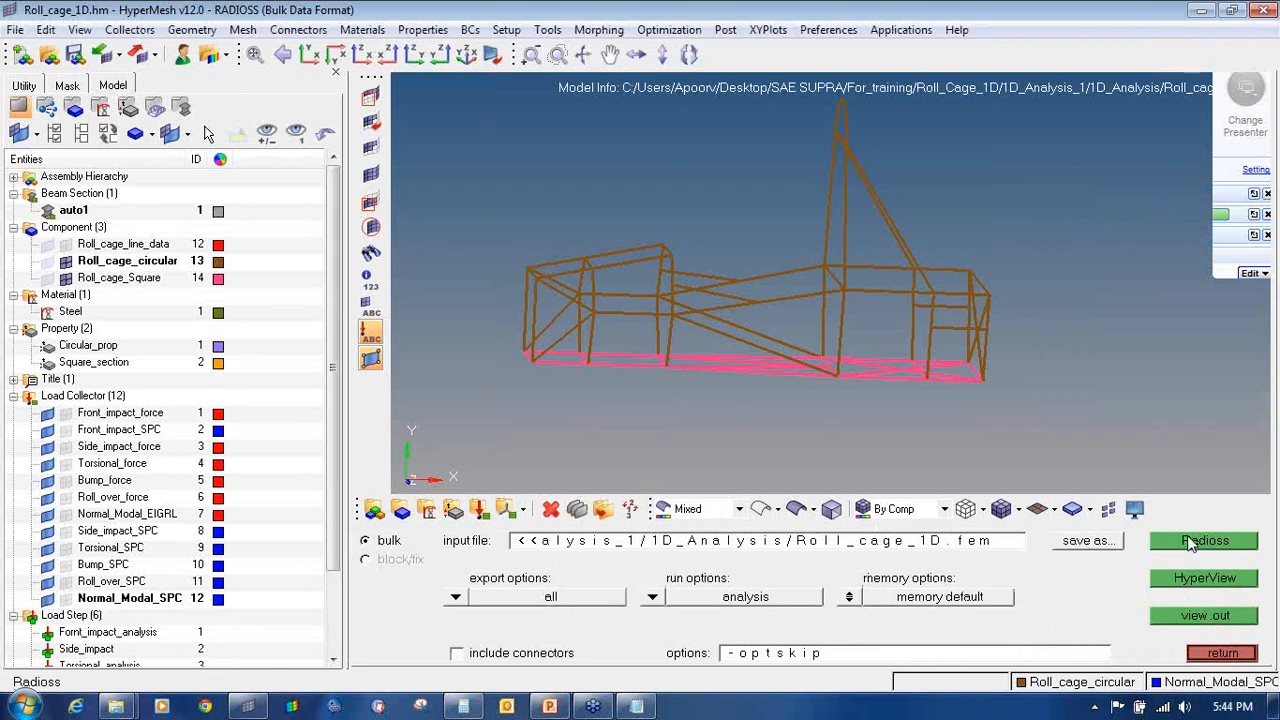
Step: Run the Radioss solve on Roll_cage_1D.fem and close the completed job window
{"action": "left_click", "coordinate": [1190, 542]}
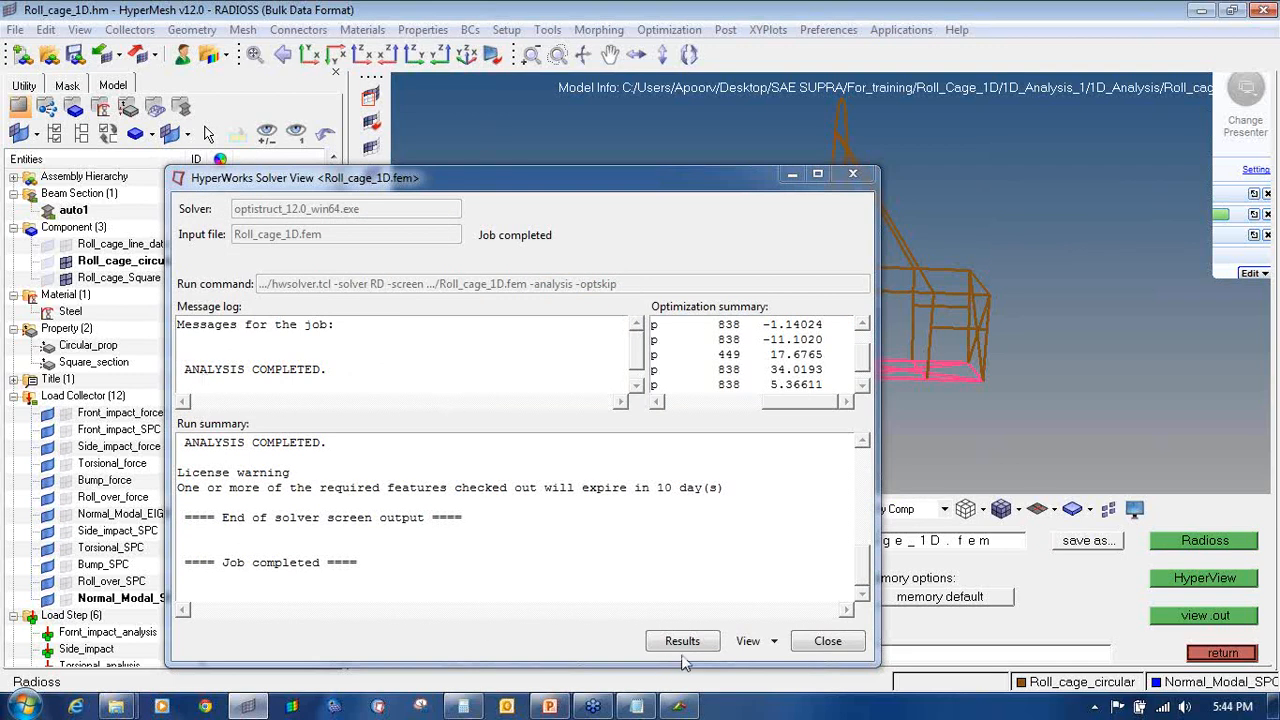
{"action": "left_click", "coordinate": [826, 642]}
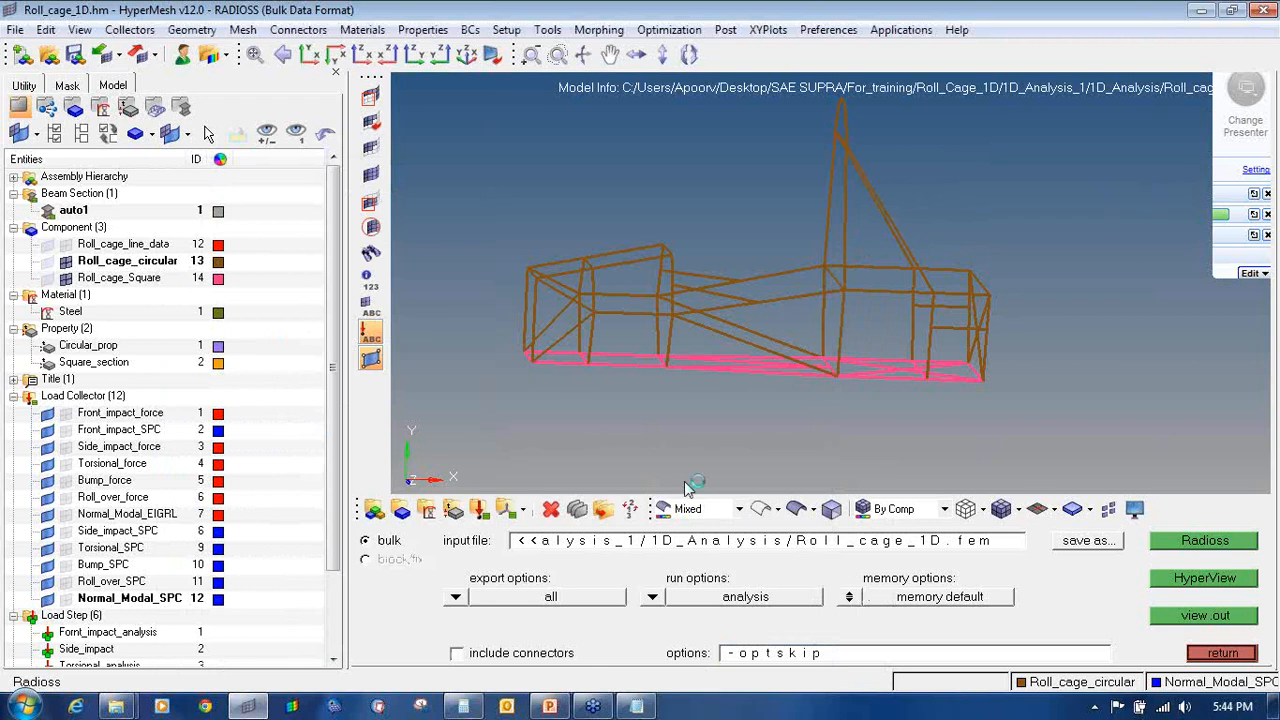
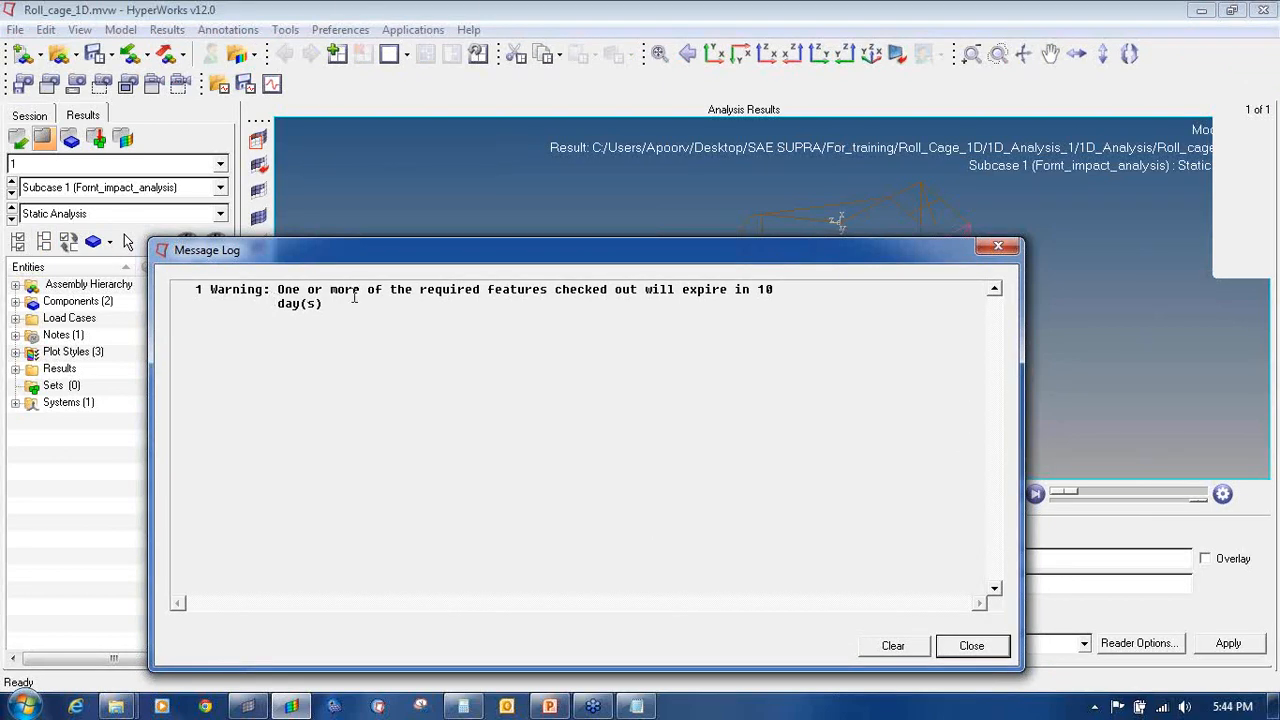
Step: Close the licence warning and turn the roll cage to an X-Y side view, shifted left
{"action": "left_click", "coordinate": [1004, 248]}
{"action": "left_click_drag", "start_coordinate": [989, 271], "coordinate": [997, 344], "text": "ctrl"}
{"action": "right_click_drag", "start_coordinate": [997, 344], "coordinate": [884, 350], "text": "ctrl"}
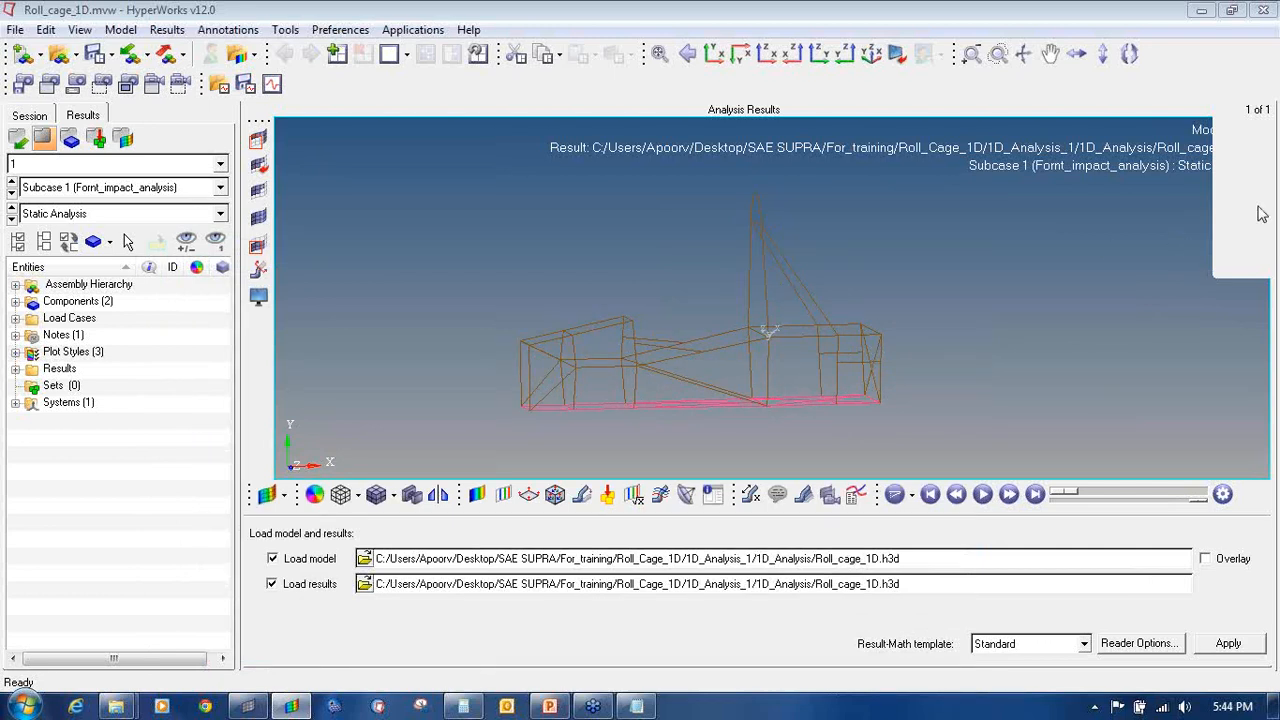
{"action": "left_click", "coordinate": [1180, 254]}
{"action": "mouse_move", "coordinate": [486, 475]}
{"action": "left_mouse_down"}
{"action": "mouse_move", "coordinate": [461, 484]}
{"action": "mouse_move", "coordinate": [493, 505]}
{"action": "mouse_move", "coordinate": [451, 498]}
{"action": "left_mouse_up"}
{"action": "left_click", "coordinate": [1271, 224]}
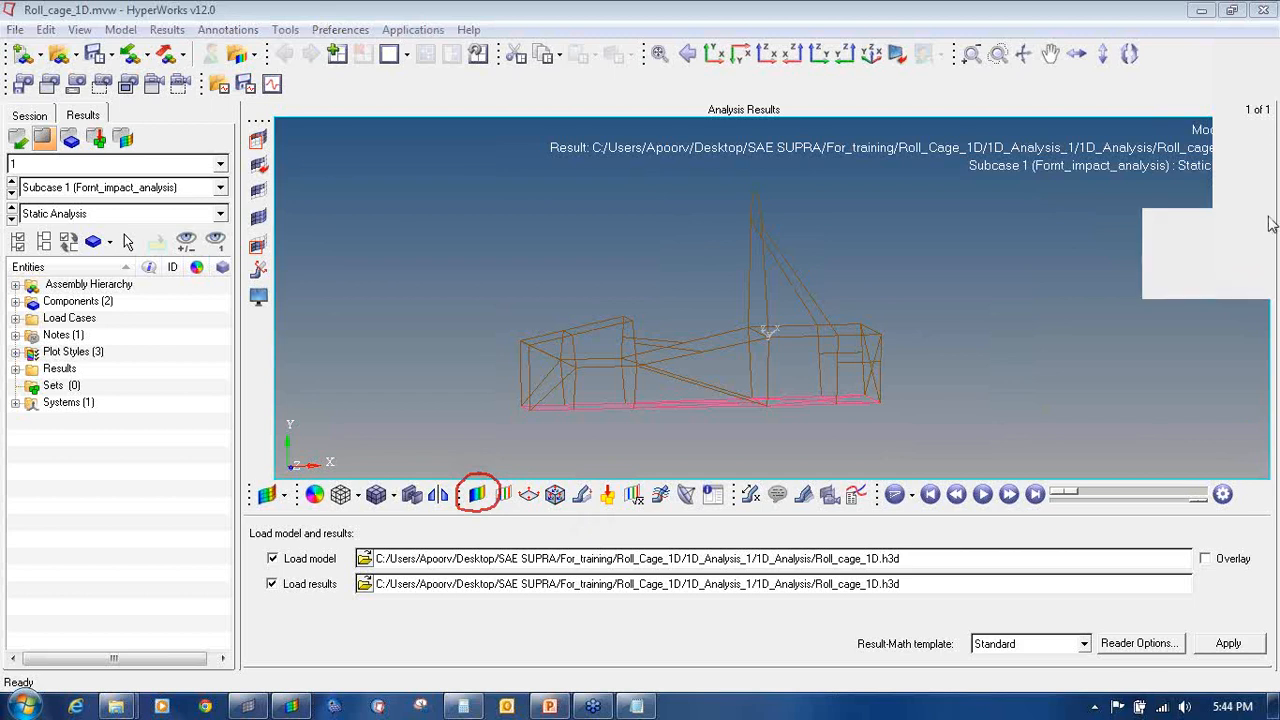
Step: Apply a Displacement (v) Mag contour to the front impact result, maximum 1.352E+00
{"action": "left_click", "coordinate": [1150, 243]}
{"action": "left_click", "coordinate": [477, 494]}
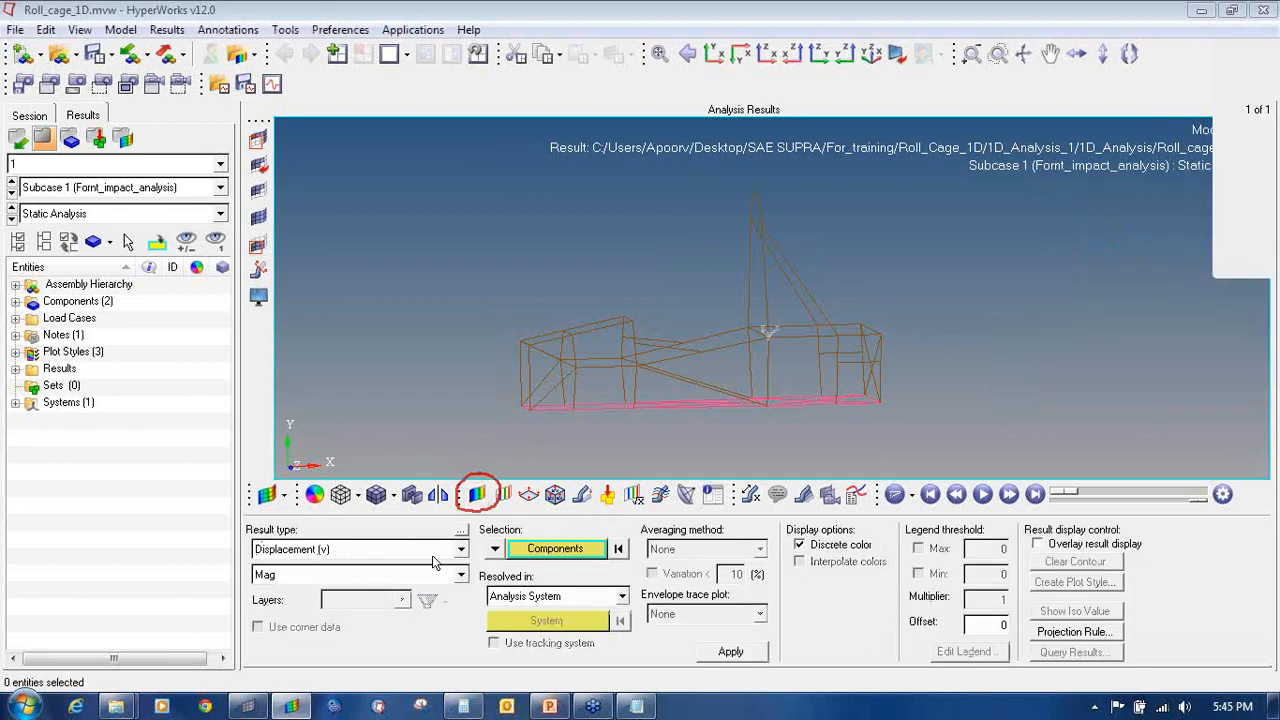
{"action": "left_click", "coordinate": [743, 655]}
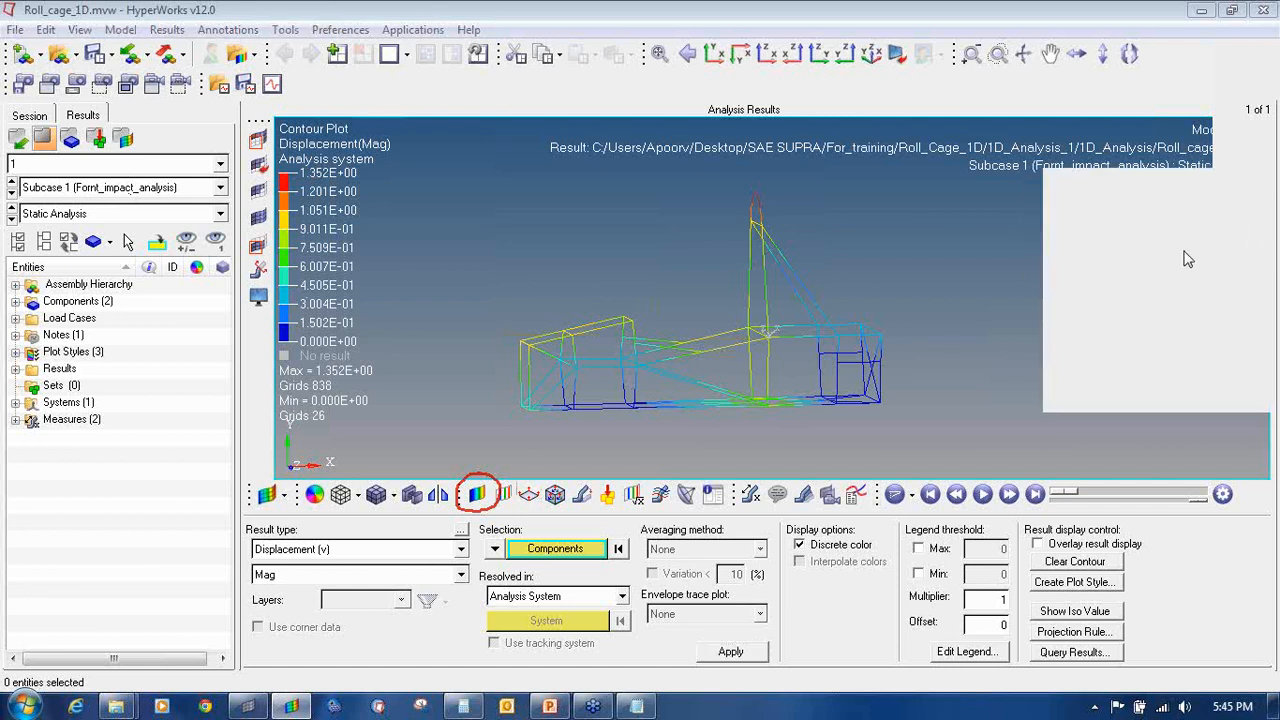
{"action": "mouse_move", "coordinate": [34, 168]}
{"action": "left_mouse_down"}
{"action": "mouse_move", "coordinate": [36, 194]}
{"action": "mouse_move", "coordinate": [200, 200]}
{"action": "mouse_move", "coordinate": [148, 156]}
{"action": "mouse_move", "coordinate": [22, 170]}
{"action": "left_mouse_up"}
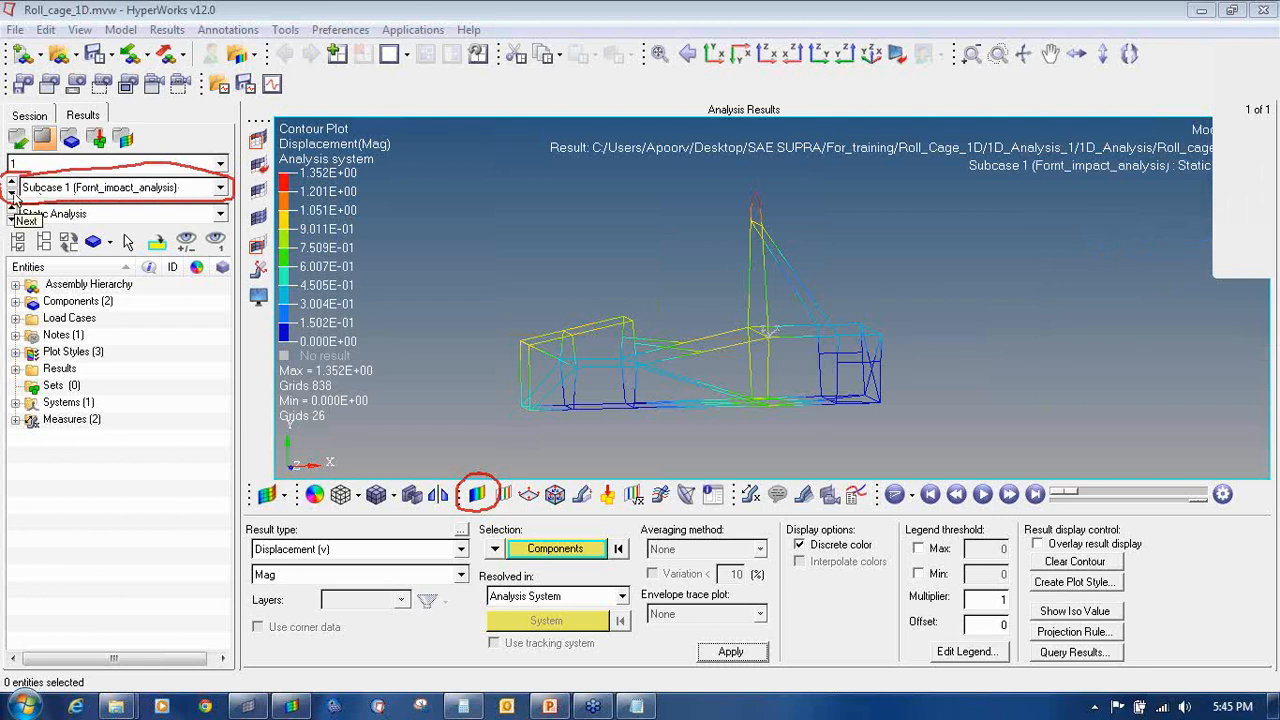
Step: Step through the Side_impact, Torsional_analysis, Bump_analysis, Roll_over_Analysis and Normal_modal subcases
{"action": "left_click", "coordinate": [12, 197]}
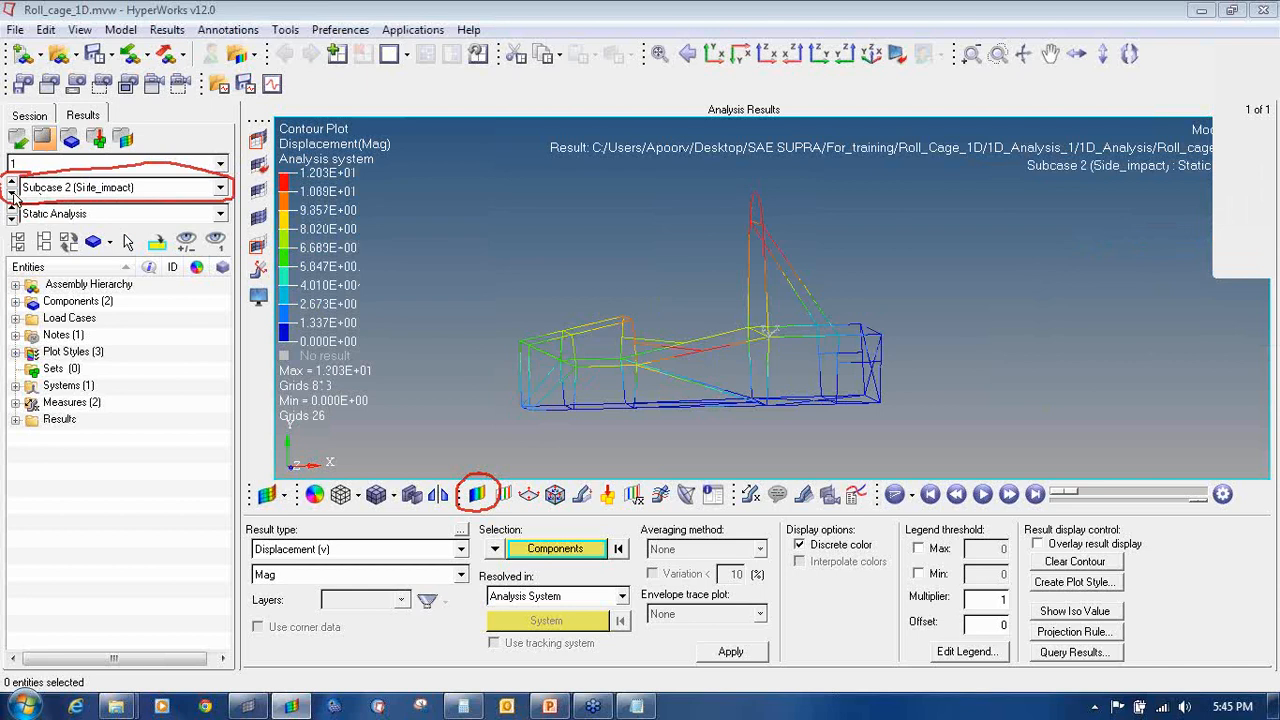
{"action": "left_click", "coordinate": [12, 197]}
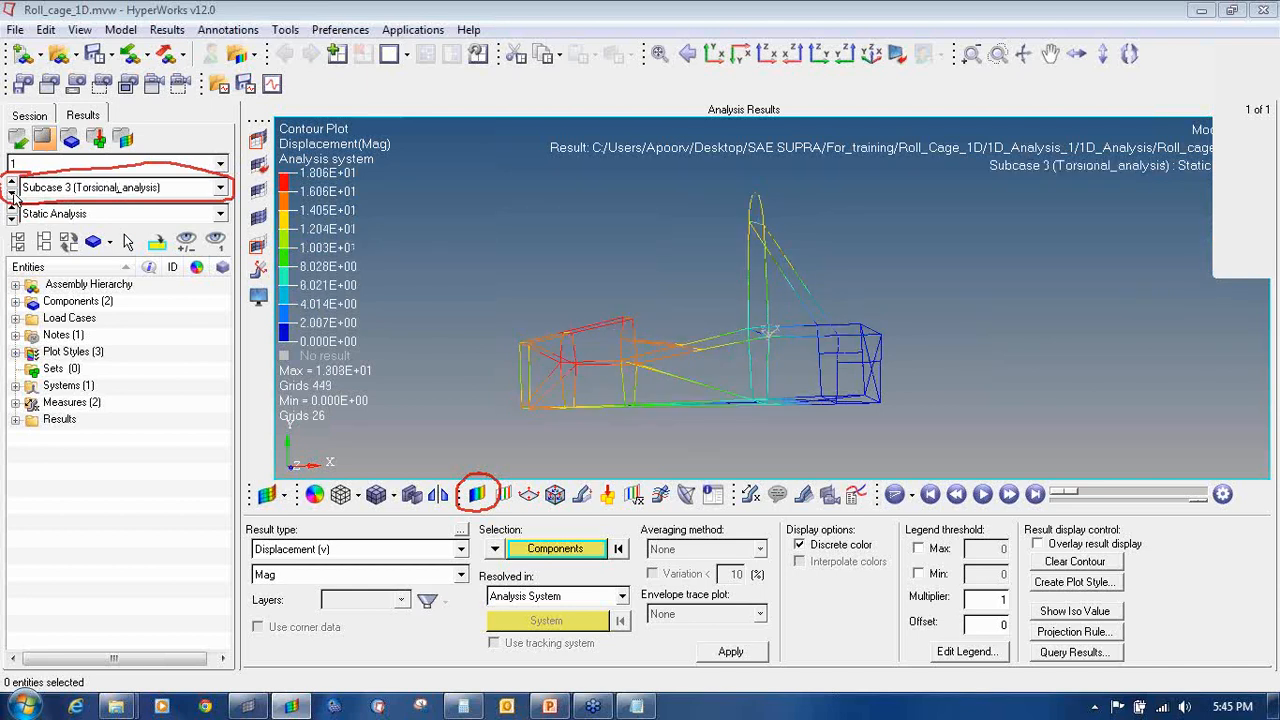
{"action": "left_click", "coordinate": [12, 197]}
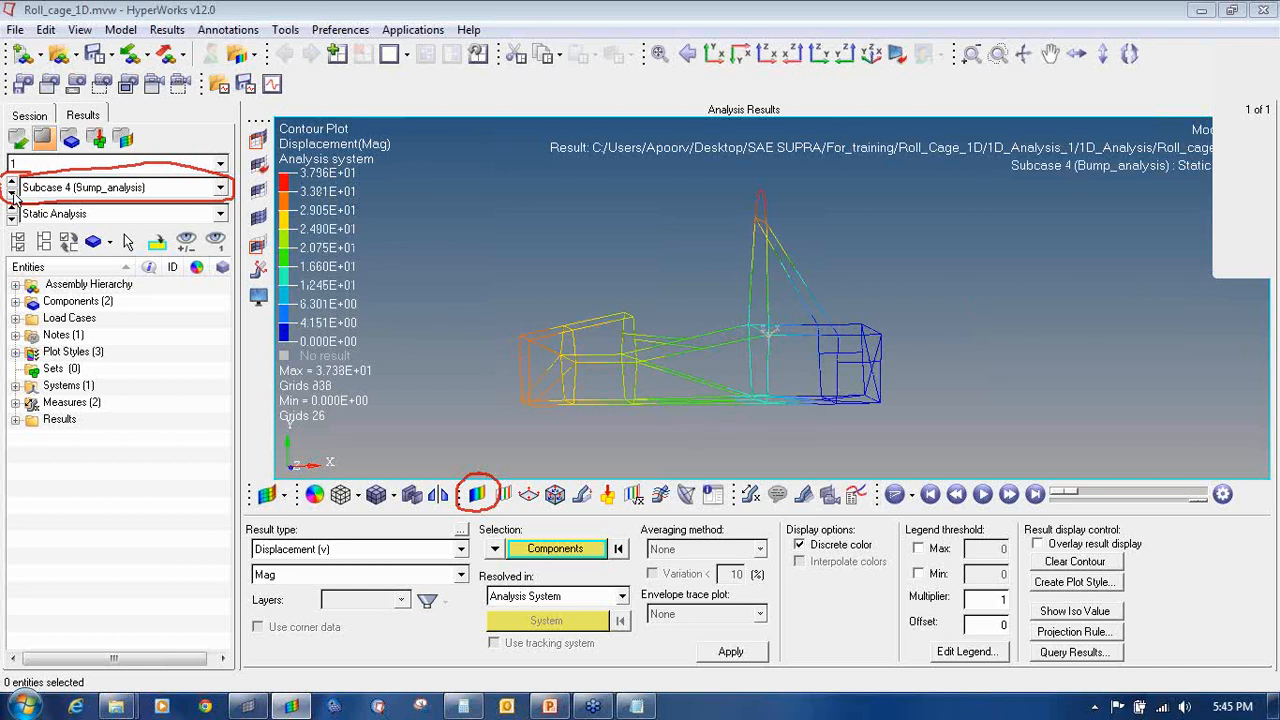
{"action": "left_click", "coordinate": [12, 197]}
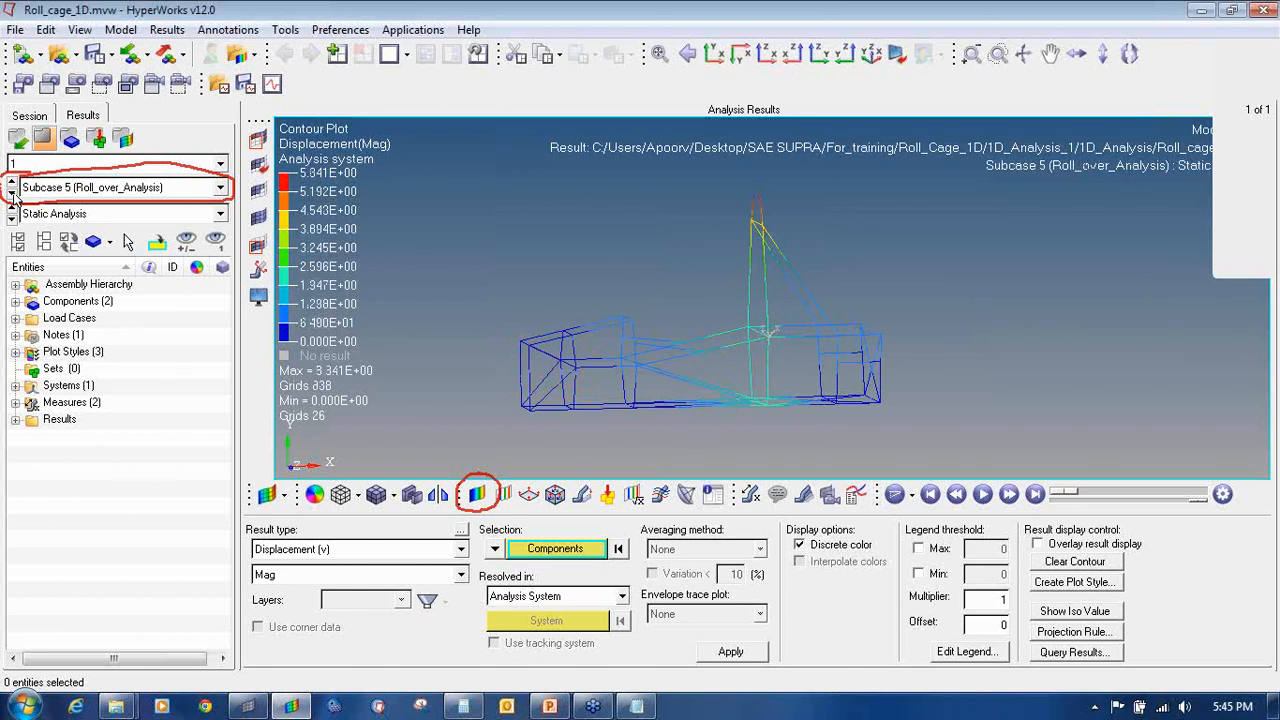
{"action": "left_click", "coordinate": [12, 197]}
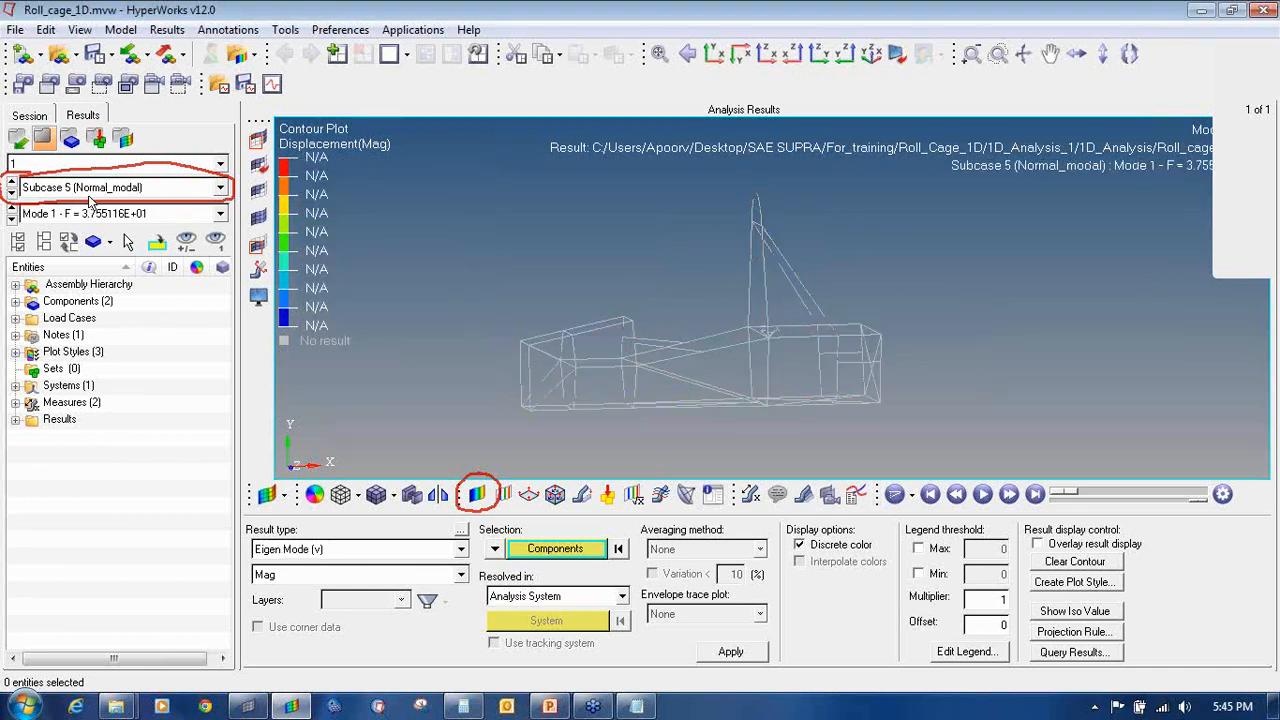
Step: Apply the Eigen Mode contour, cycle through the mode shapes, then return to Subcase 1 Front_impact_analysis
{"action": "left_click", "coordinate": [728, 652]}
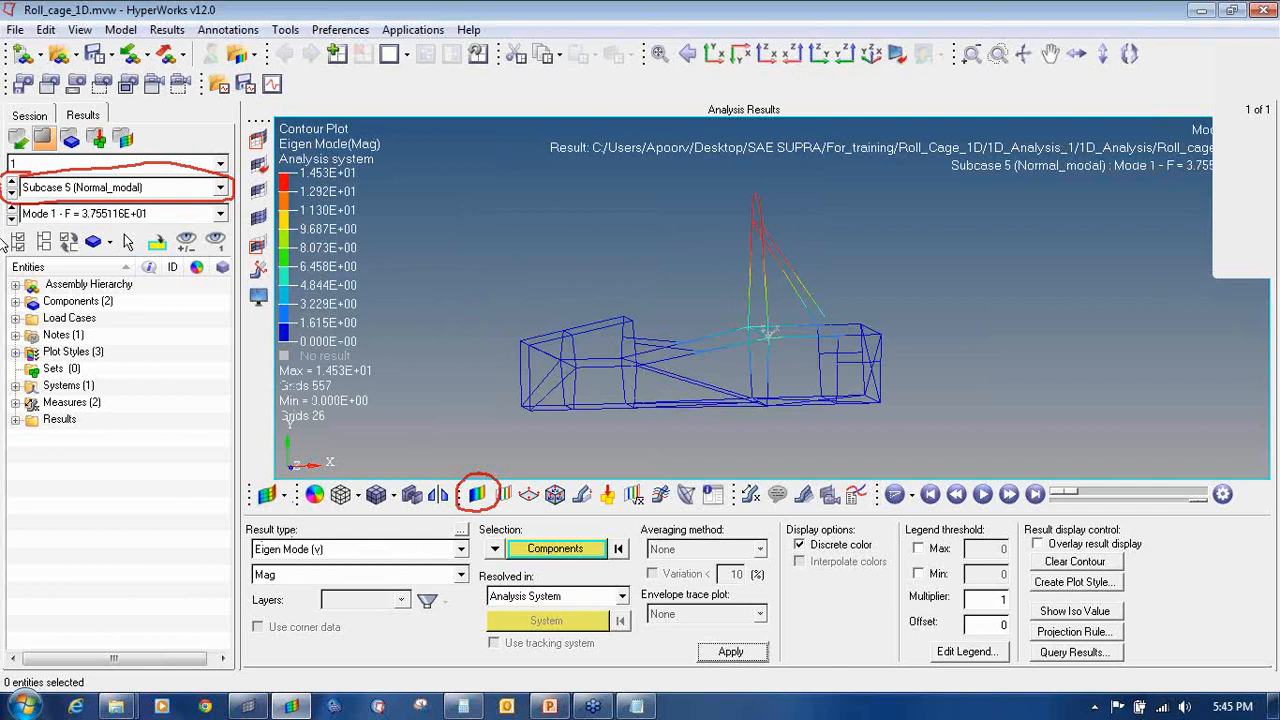
{"action": "left_click", "coordinate": [11, 219]}
{"action": "left_click", "coordinate": [11, 212]}
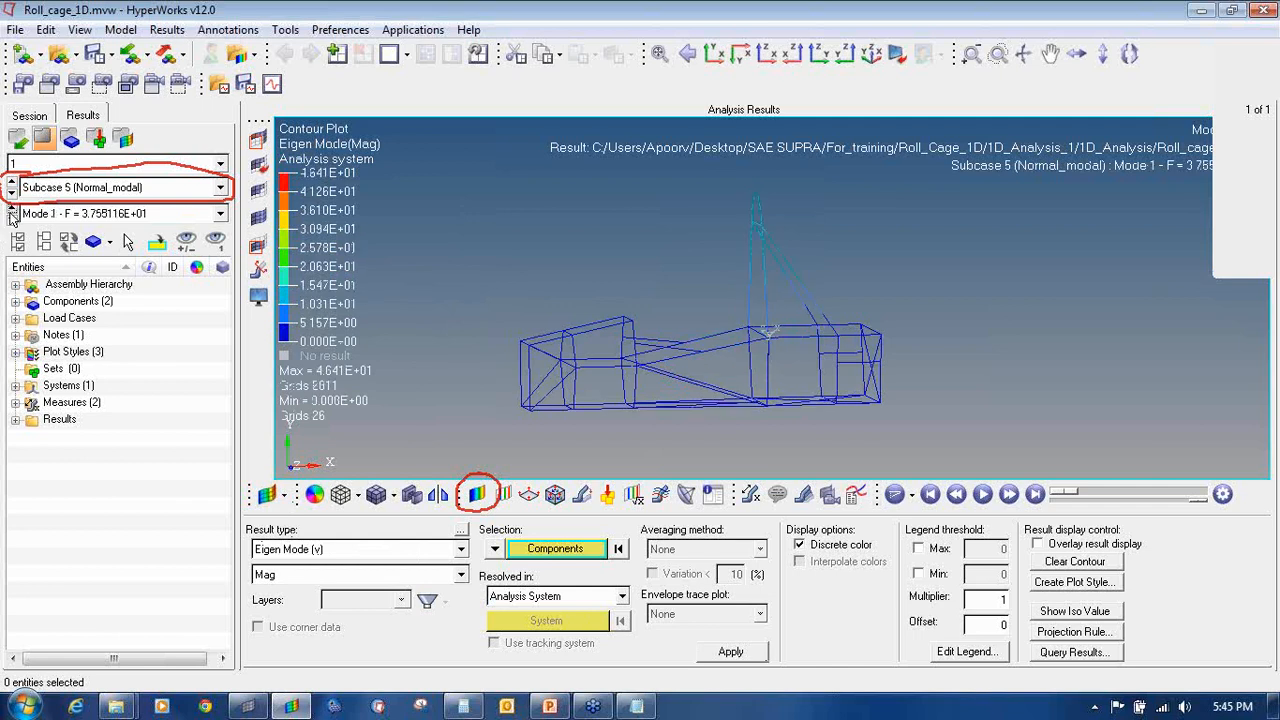
{"action": "left_click", "coordinate": [11, 219]}
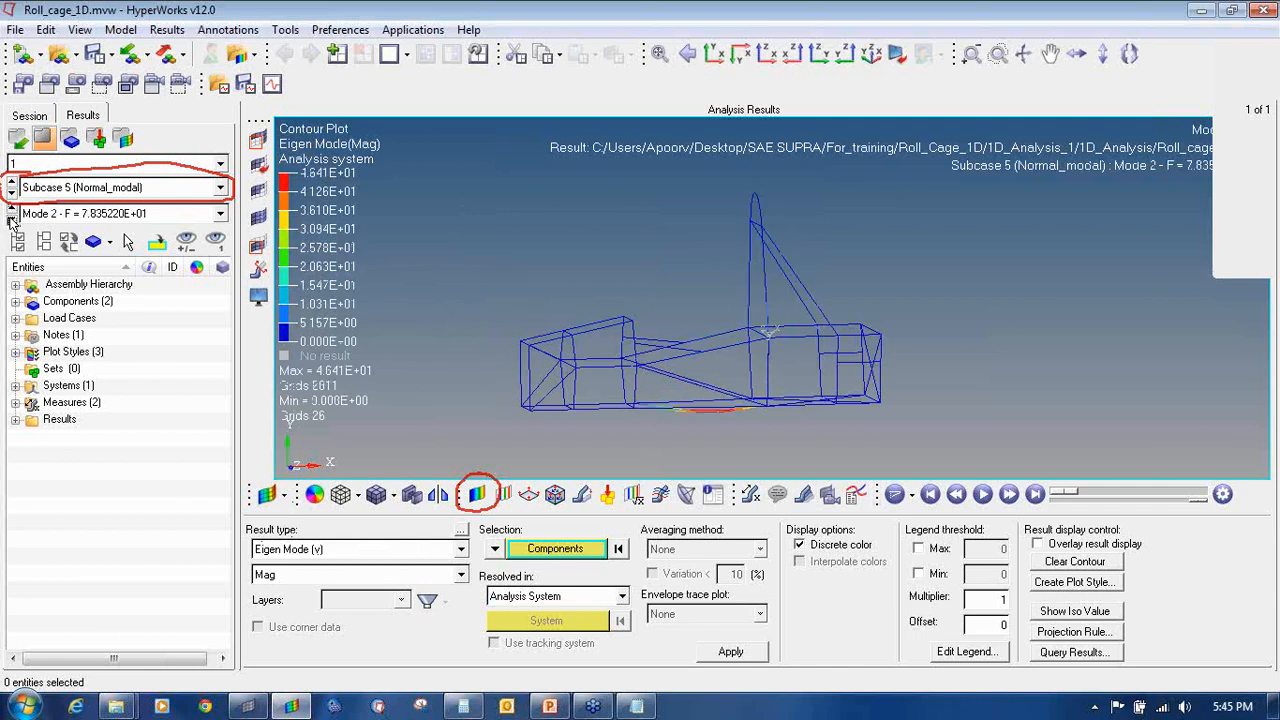
{"action": "left_click", "coordinate": [11, 219]}
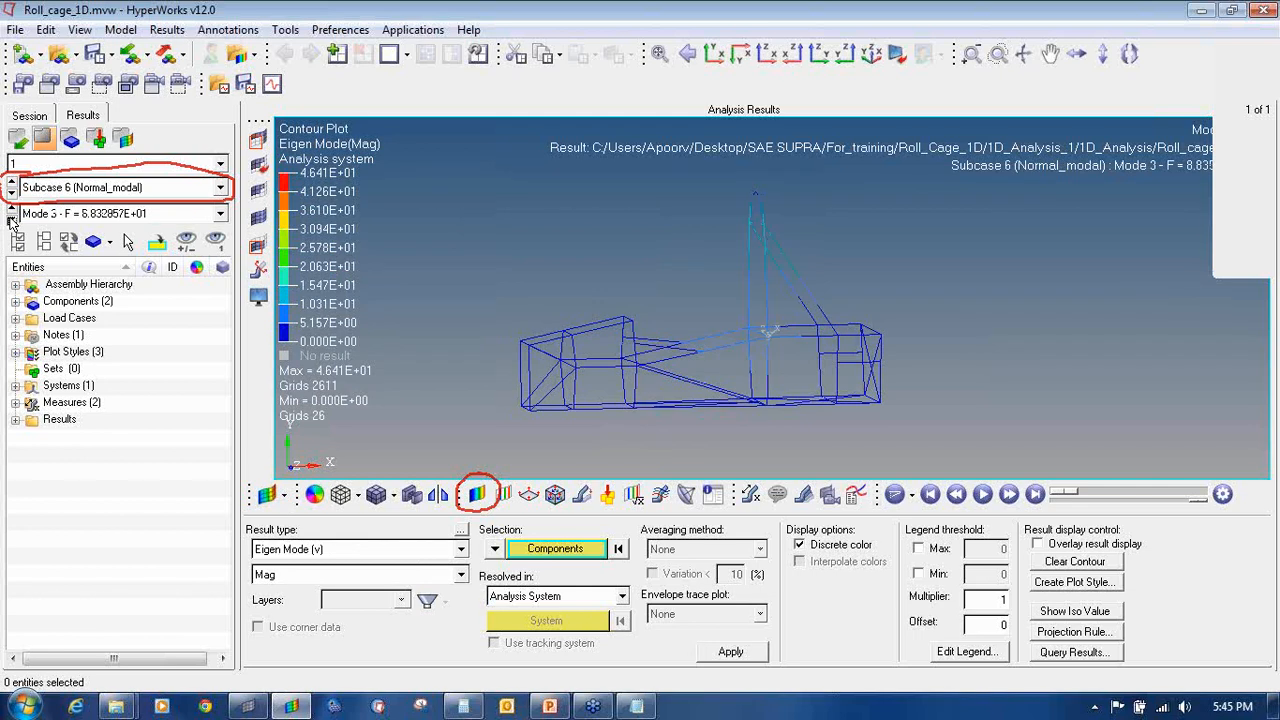
{"action": "left_click", "coordinate": [11, 219]}
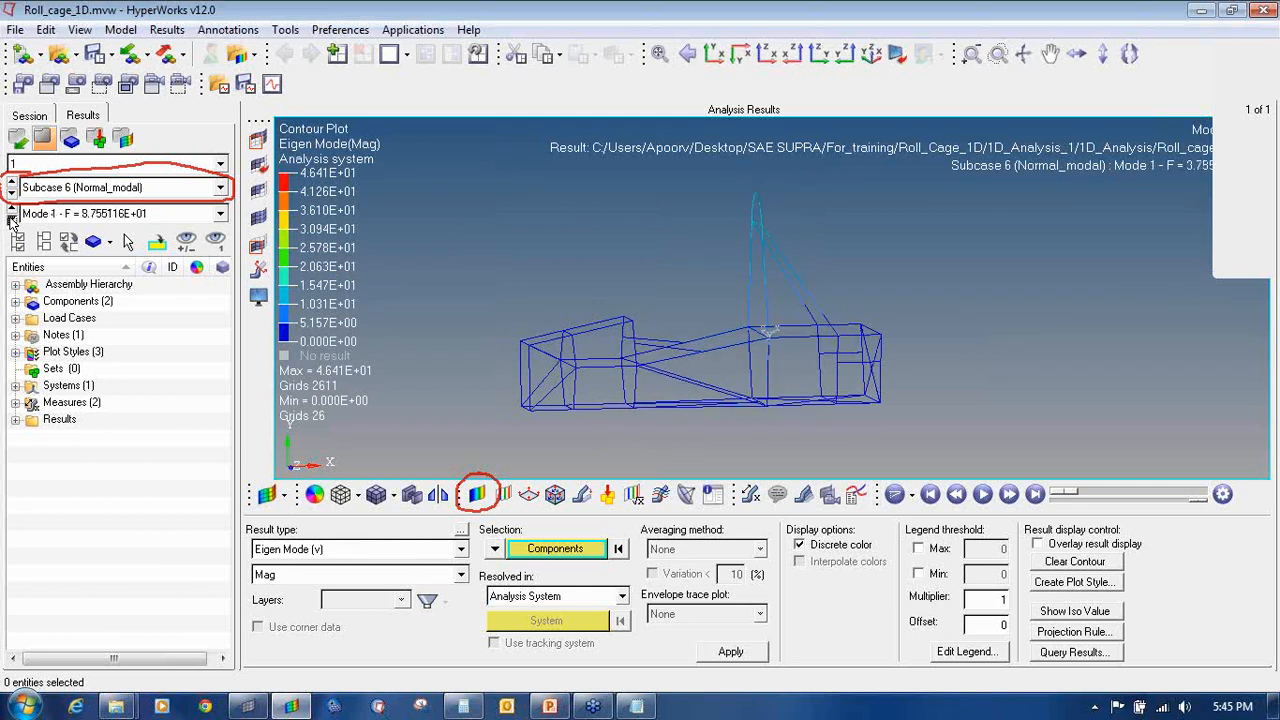
{"action": "left_click", "coordinate": [11, 220]}
{"action": "left_click", "coordinate": [11, 220]}
{"action": "left_click", "coordinate": [11, 220]}
{"action": "left_click", "coordinate": [11, 220]}
{"action": "left_click", "coordinate": [11, 220]}
{"action": "left_click", "coordinate": [11, 220]}
{"action": "left_click", "coordinate": [11, 220]}
{"action": "left_click", "coordinate": [11, 220]}
{"action": "left_click", "coordinate": [11, 220]}
{"action": "left_click", "coordinate": [11, 220]}
{"action": "left_click", "coordinate": [11, 220]}
{"action": "left_click", "coordinate": [11, 220]}
{"action": "left_click", "coordinate": [11, 220]}
{"action": "left_click", "coordinate": [11, 220]}
{"action": "left_click", "coordinate": [11, 220]}
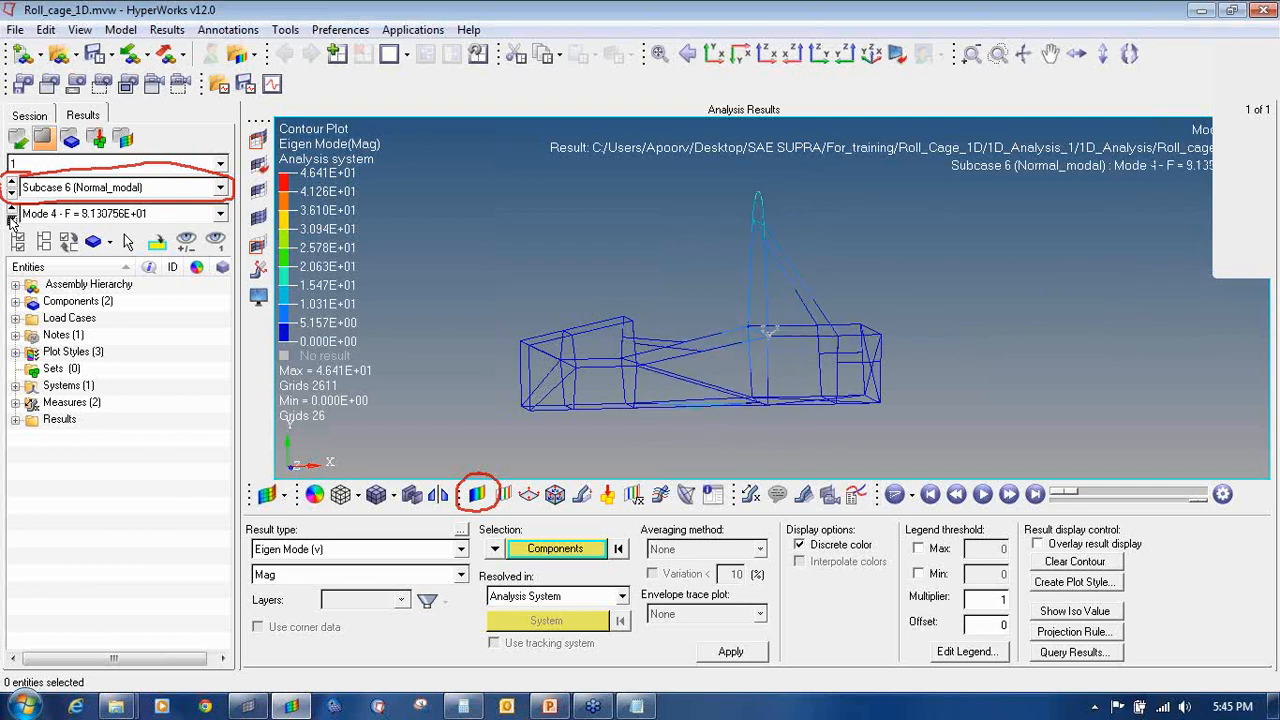
{"action": "left_click", "coordinate": [11, 220]}
{"action": "left_click", "coordinate": [11, 220]}
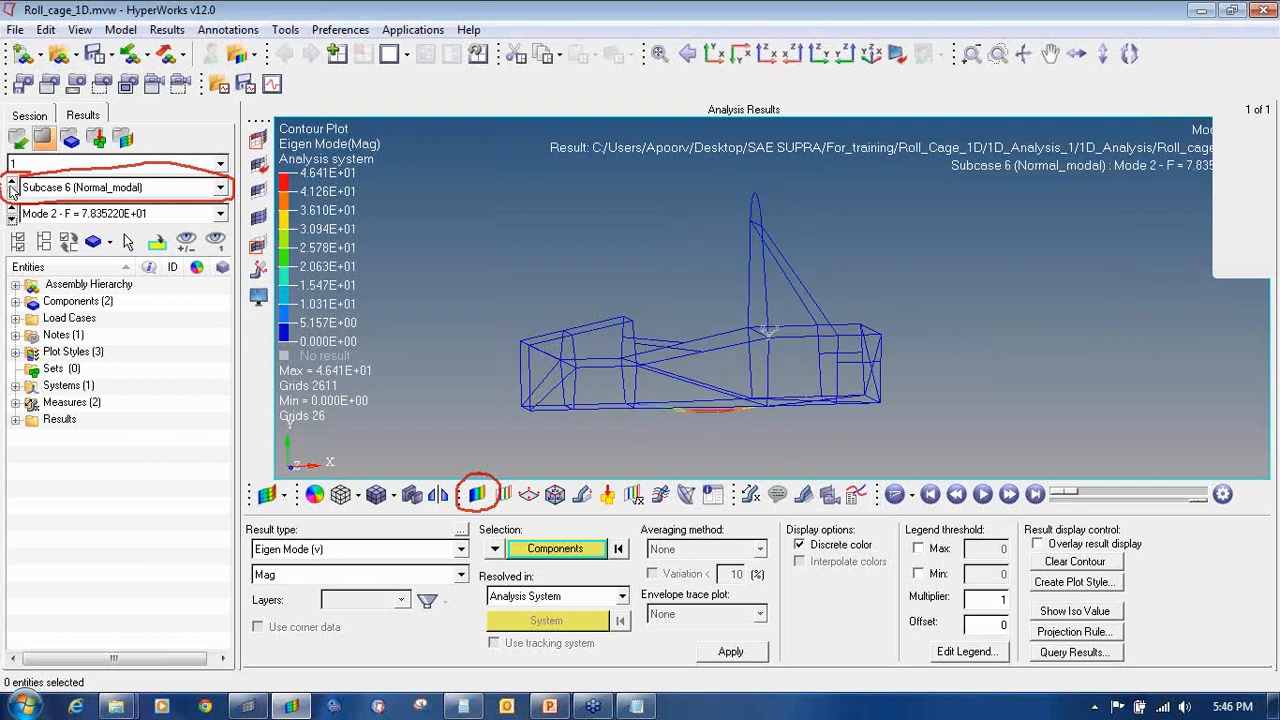
{"action": "left_click", "coordinate": [11, 193]}
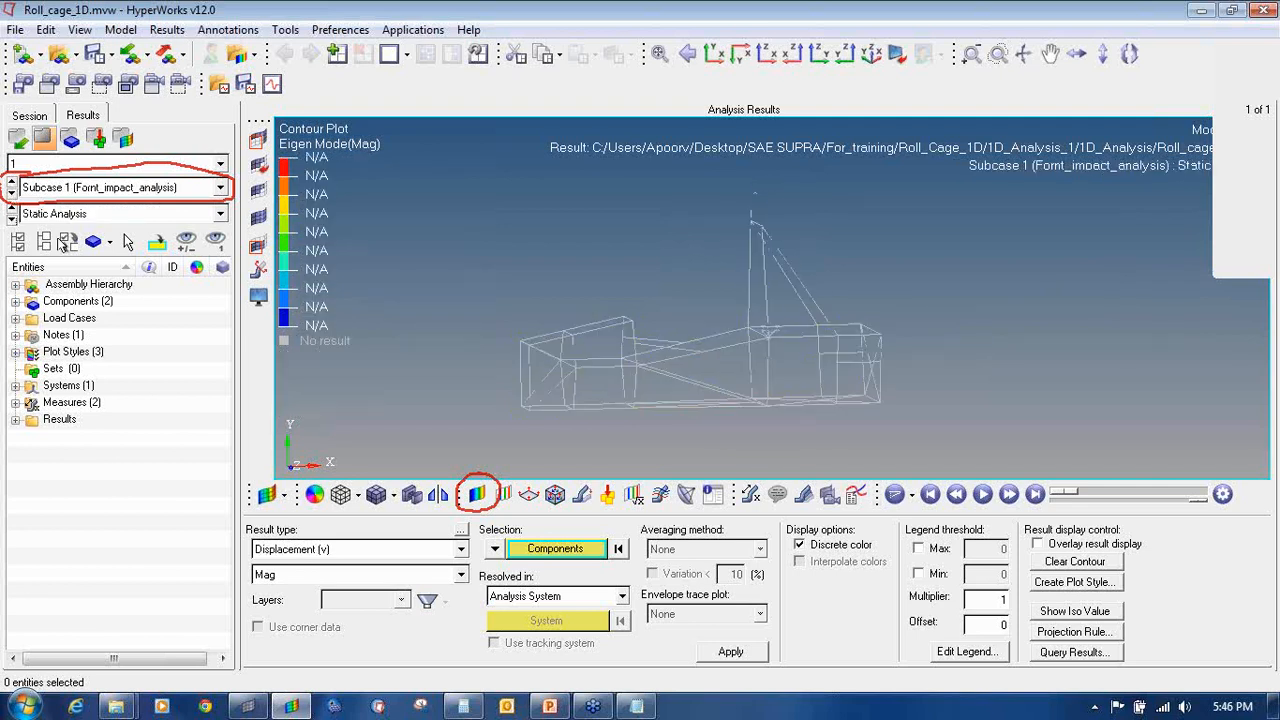
Step: Contour with Element Stresses (1D) CBAR/CBEAM Axial Stress, Simple averaging, ranging 3.272E+01 to -2.527E+01
{"action": "left_click", "coordinate": [289, 551]}
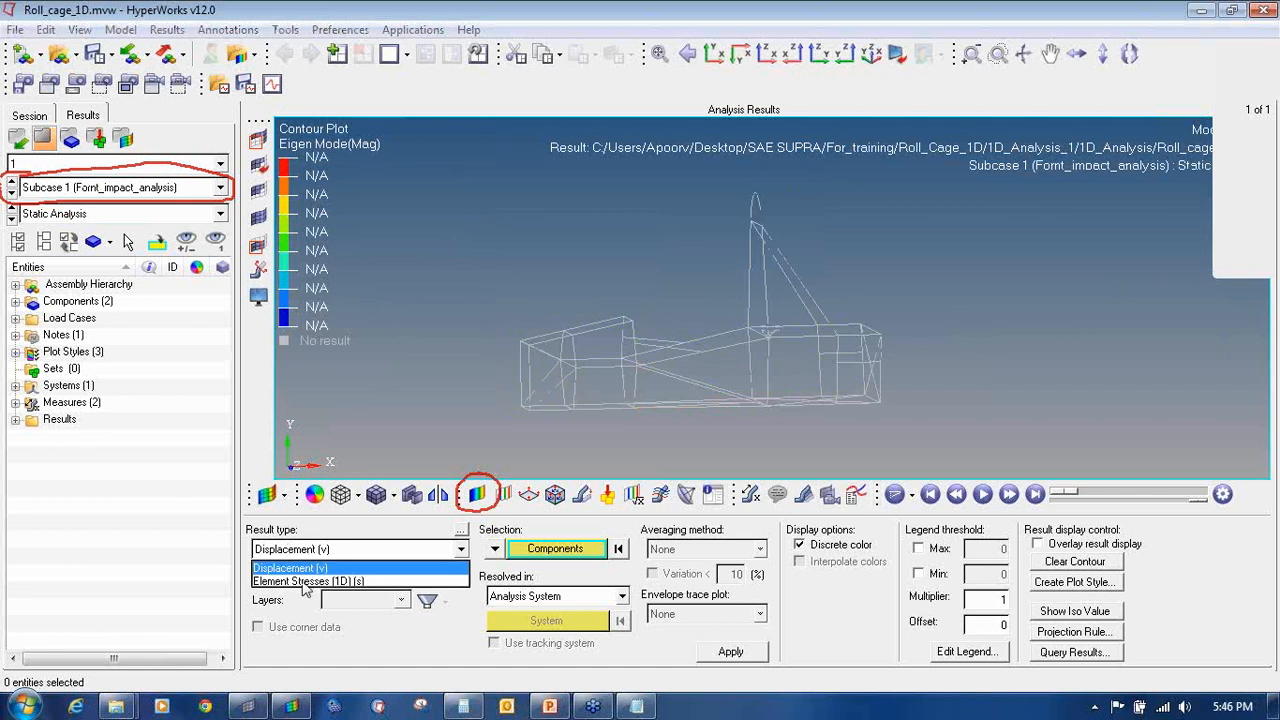
{"action": "left_click", "coordinate": [303, 581]}
{"action": "left_click", "coordinate": [303, 577]}
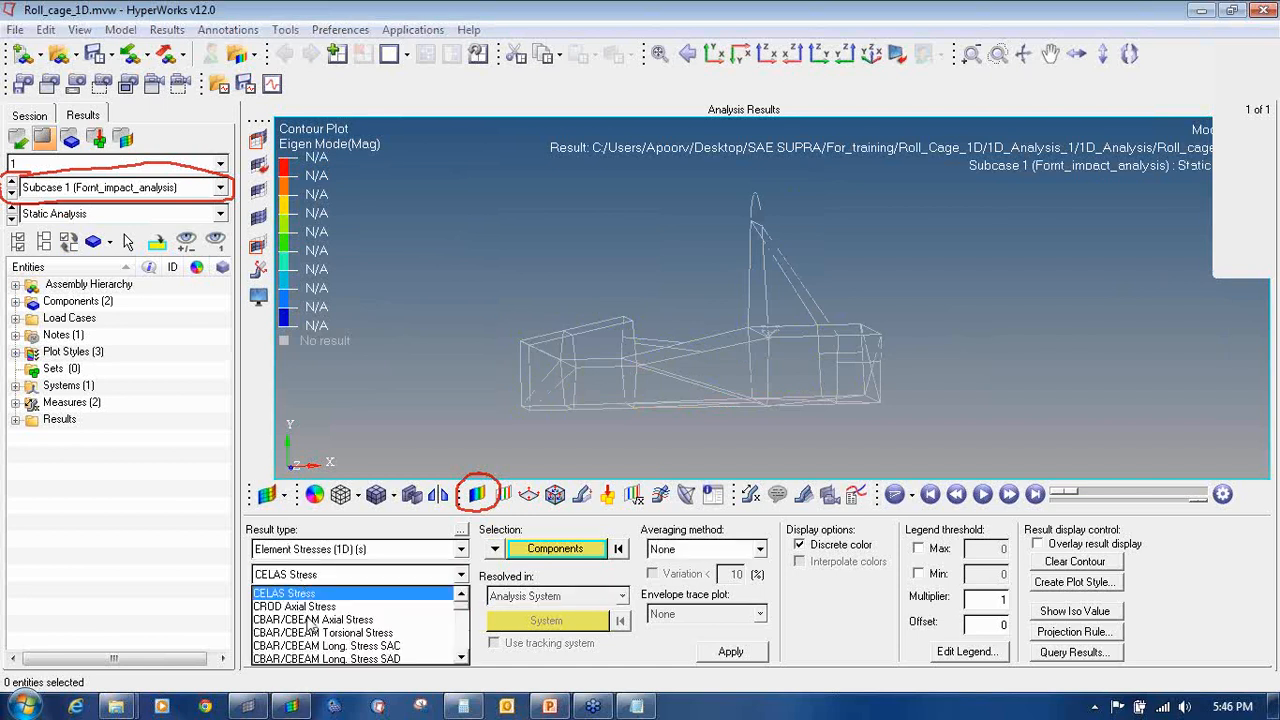
{"action": "left_click", "coordinate": [311, 620]}
{"action": "left_click", "coordinate": [701, 552]}
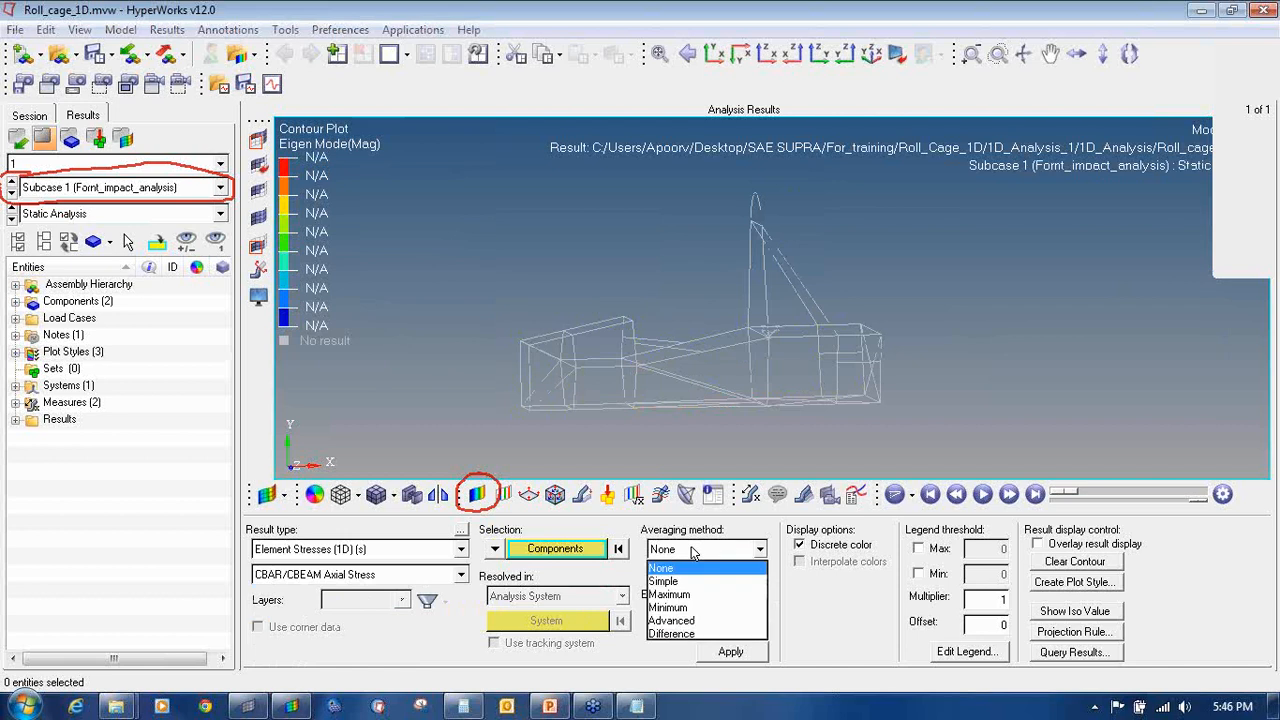
{"action": "left_click", "coordinate": [681, 580]}
{"action": "left_click", "coordinate": [729, 652]}
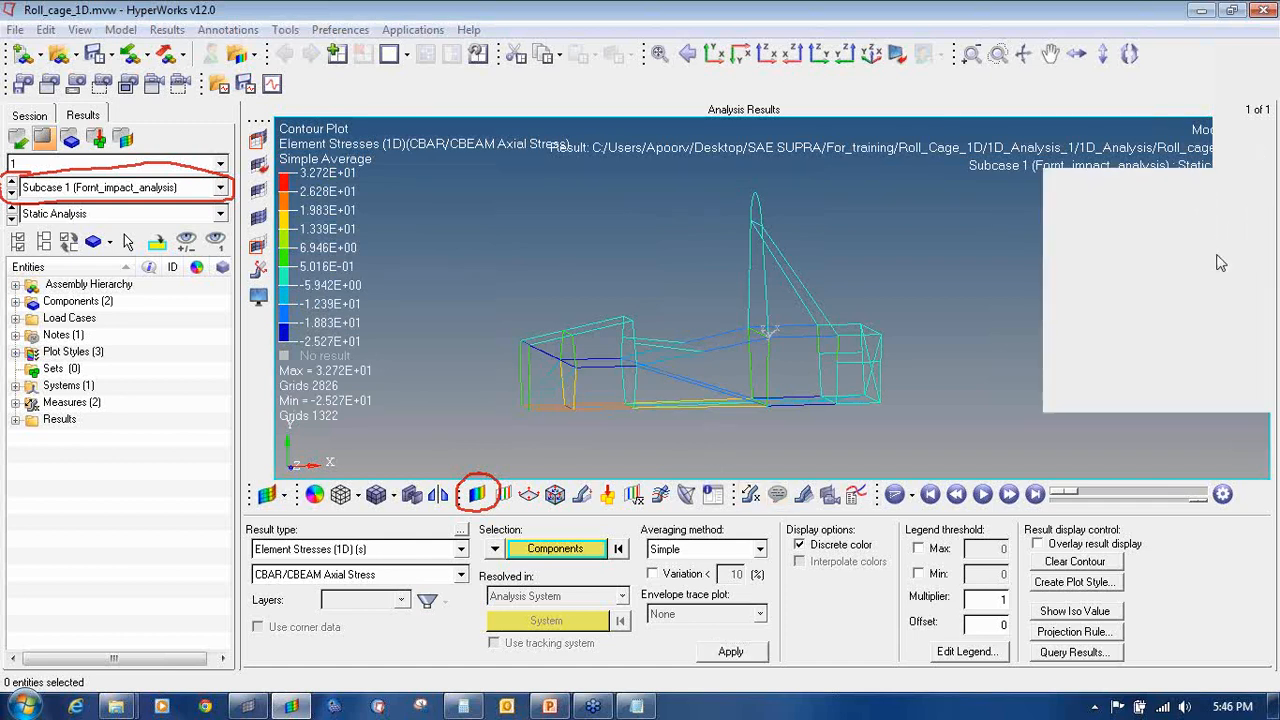
{"action": "mouse_move", "coordinate": [768, 476]}
{"action": "left_mouse_down"}
{"action": "mouse_move", "coordinate": [737, 486]}
{"action": "mouse_move", "coordinate": [772, 487]}
{"action": "mouse_move", "coordinate": [756, 476]}
{"action": "left_mouse_up"}
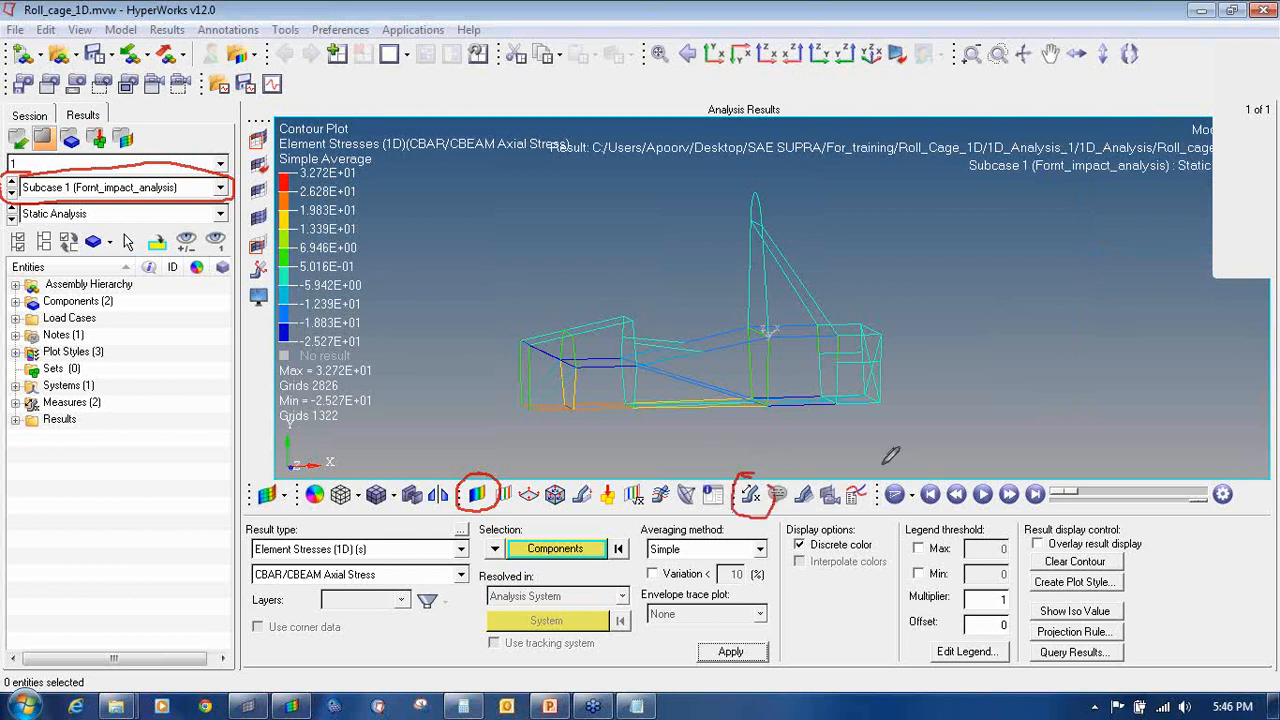
Step: Add a static MinMax measure showing only the maximum stress label (32.722 at grid 2826)
{"action": "left_click", "coordinate": [1263, 217]}
{"action": "left_click", "coordinate": [1232, 235]}
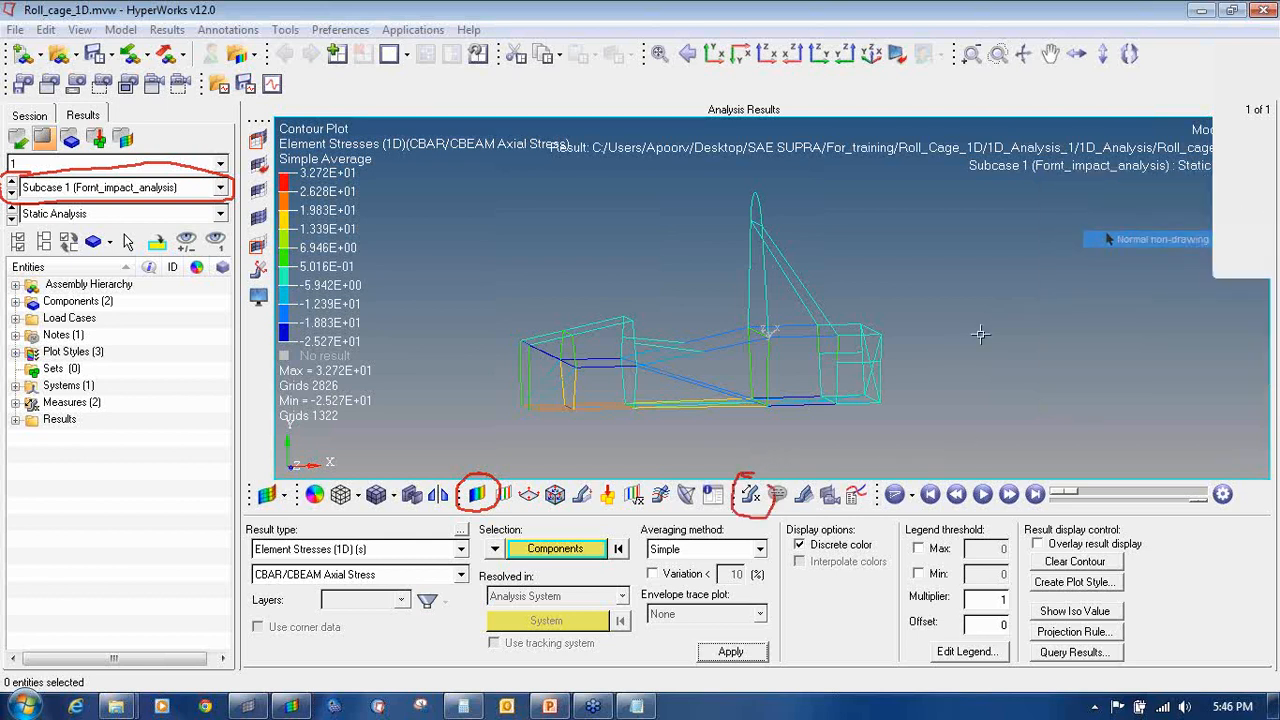
{"action": "left_click", "coordinate": [750, 494]}
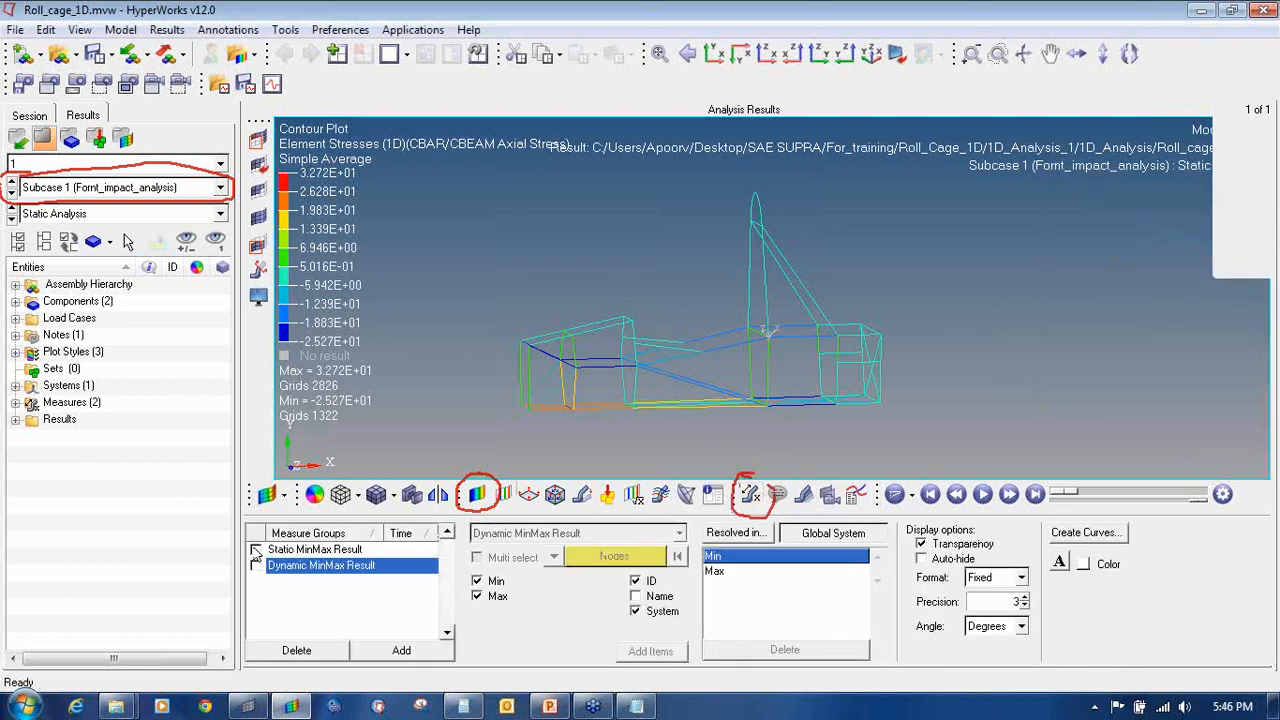
{"action": "left_click", "coordinate": [256, 550]}
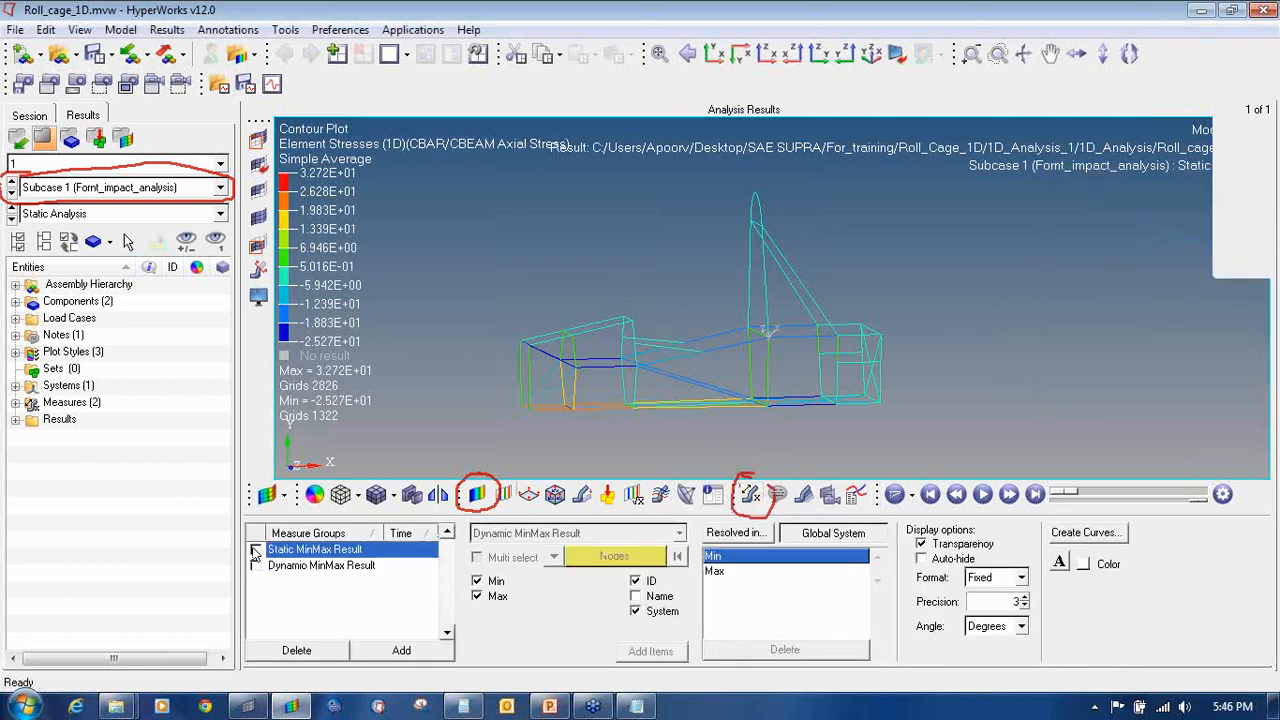
{"action": "left_click", "coordinate": [478, 581]}
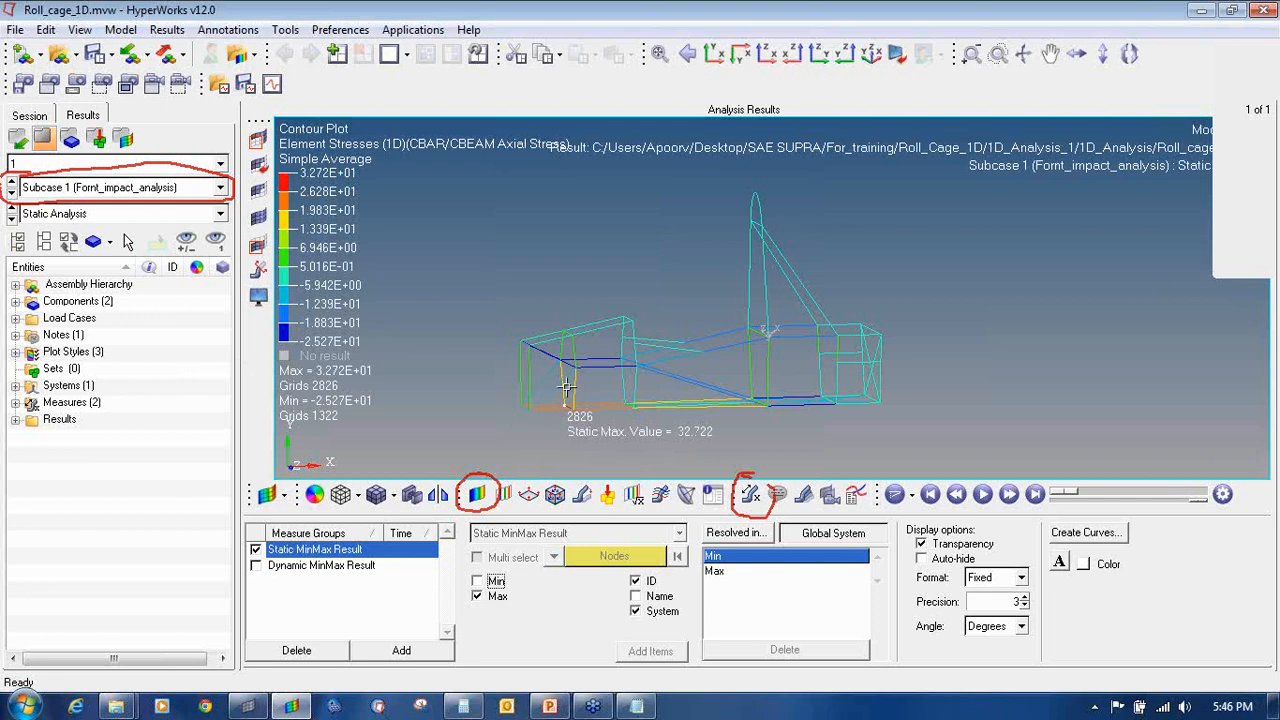
Step: Review the axial stress contour for Subcases 2–5, then step back to Front_impact_analysis
{"action": "left_click", "coordinate": [11, 194]}
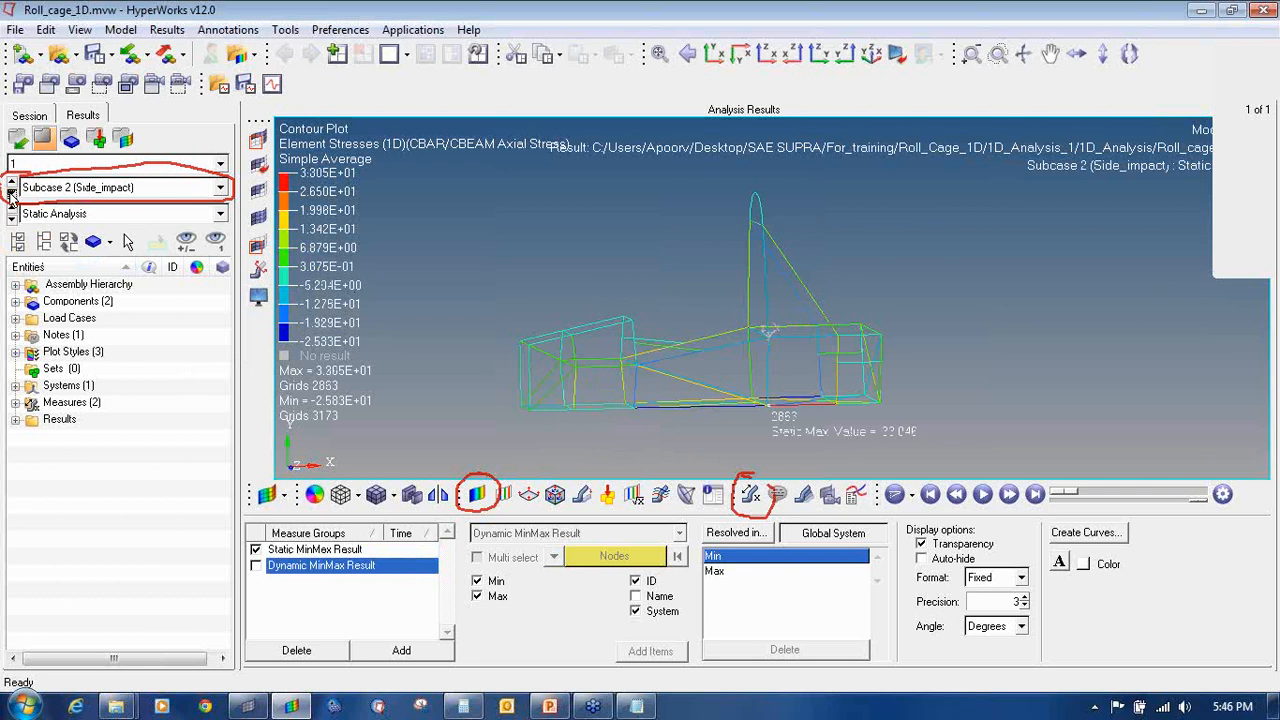
{"action": "left_click", "coordinate": [11, 194]}
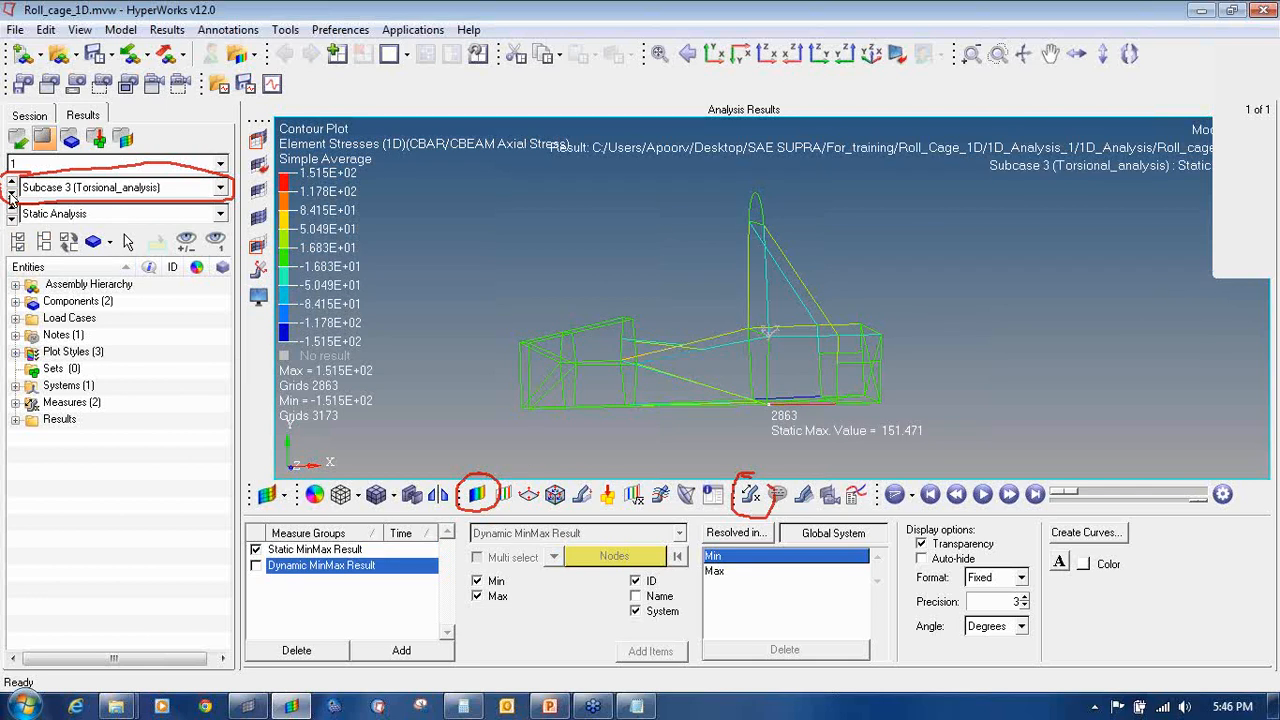
{"action": "left_click", "coordinate": [11, 194]}
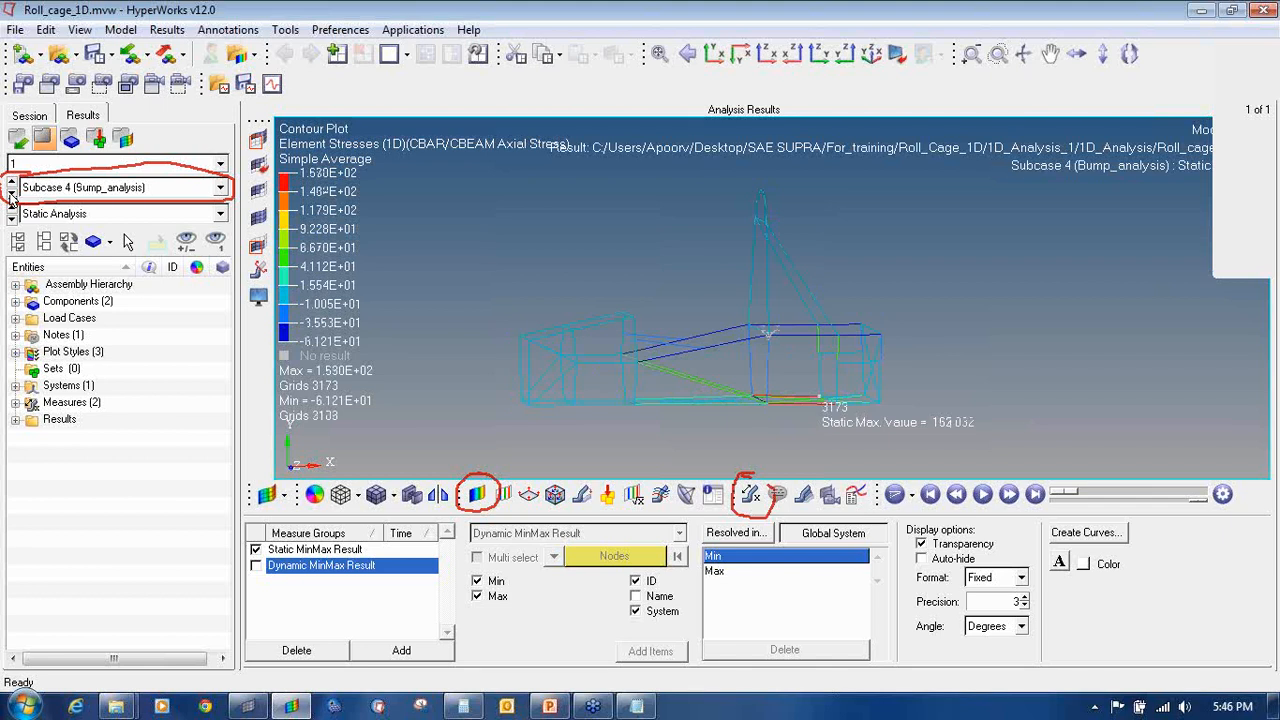
{"action": "left_click", "coordinate": [11, 194]}
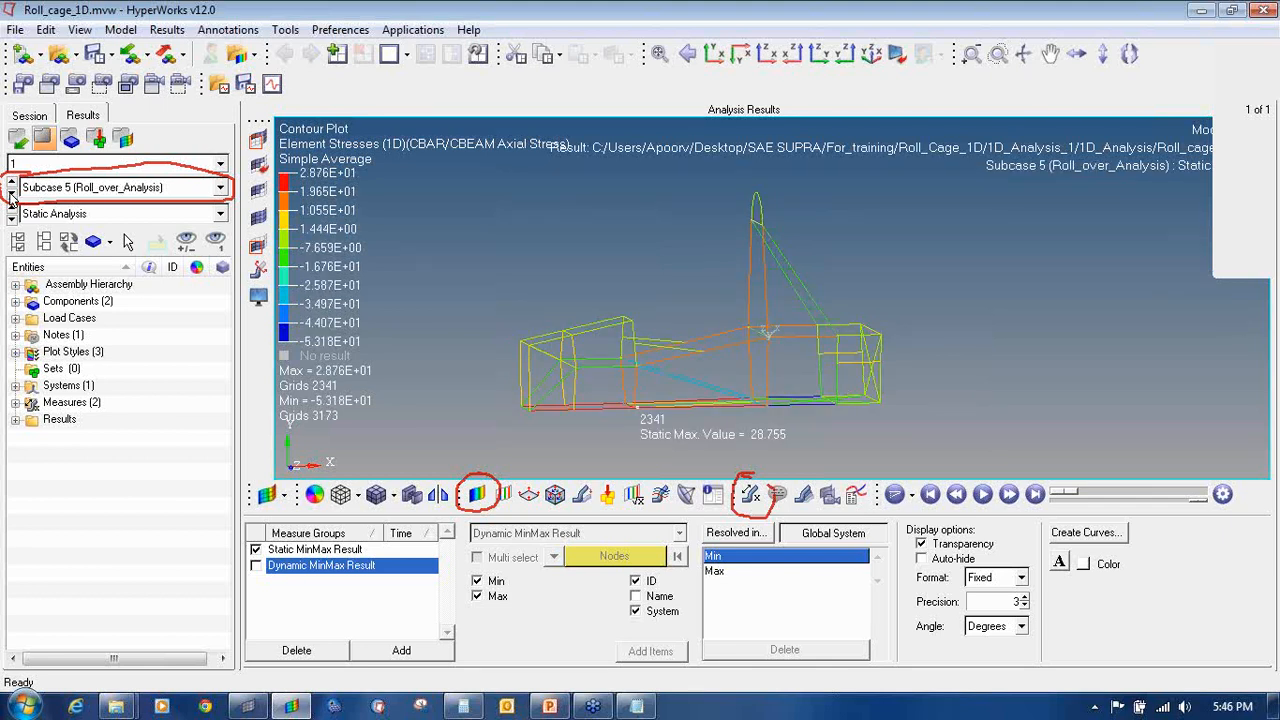
{"action": "left_click", "coordinate": [11, 194]}
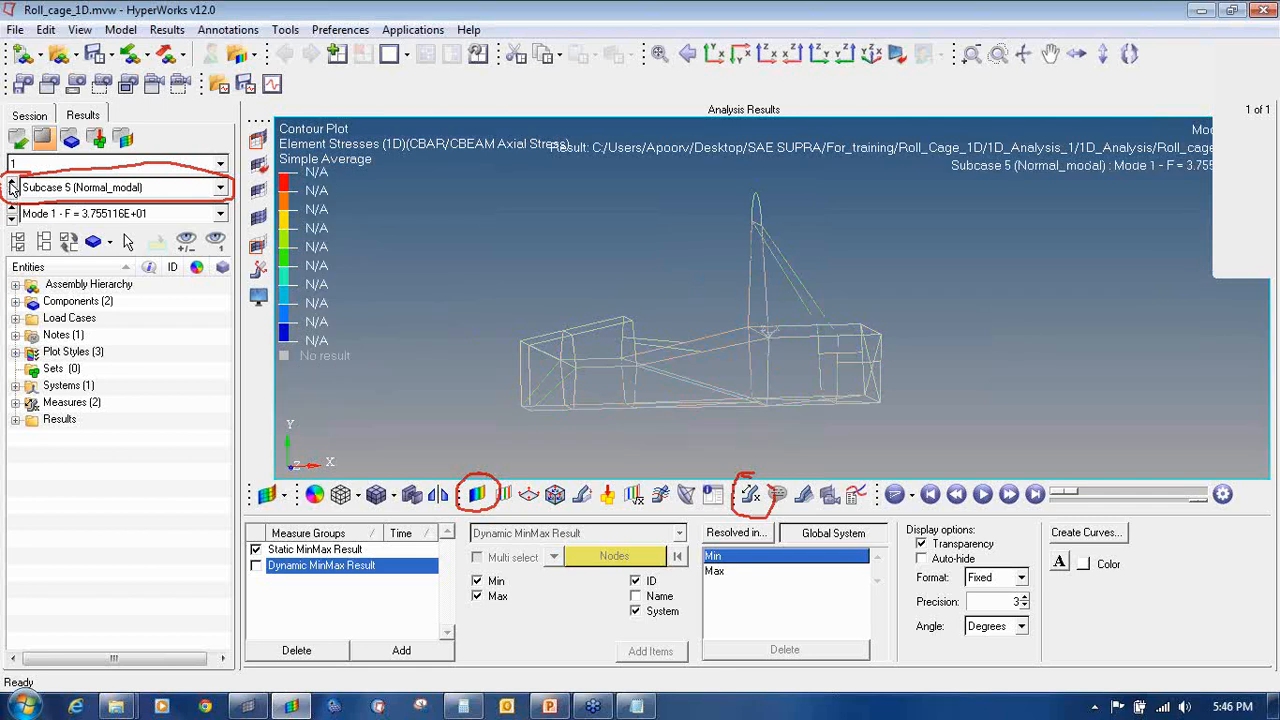
{"action": "left_click", "coordinate": [11, 183]}
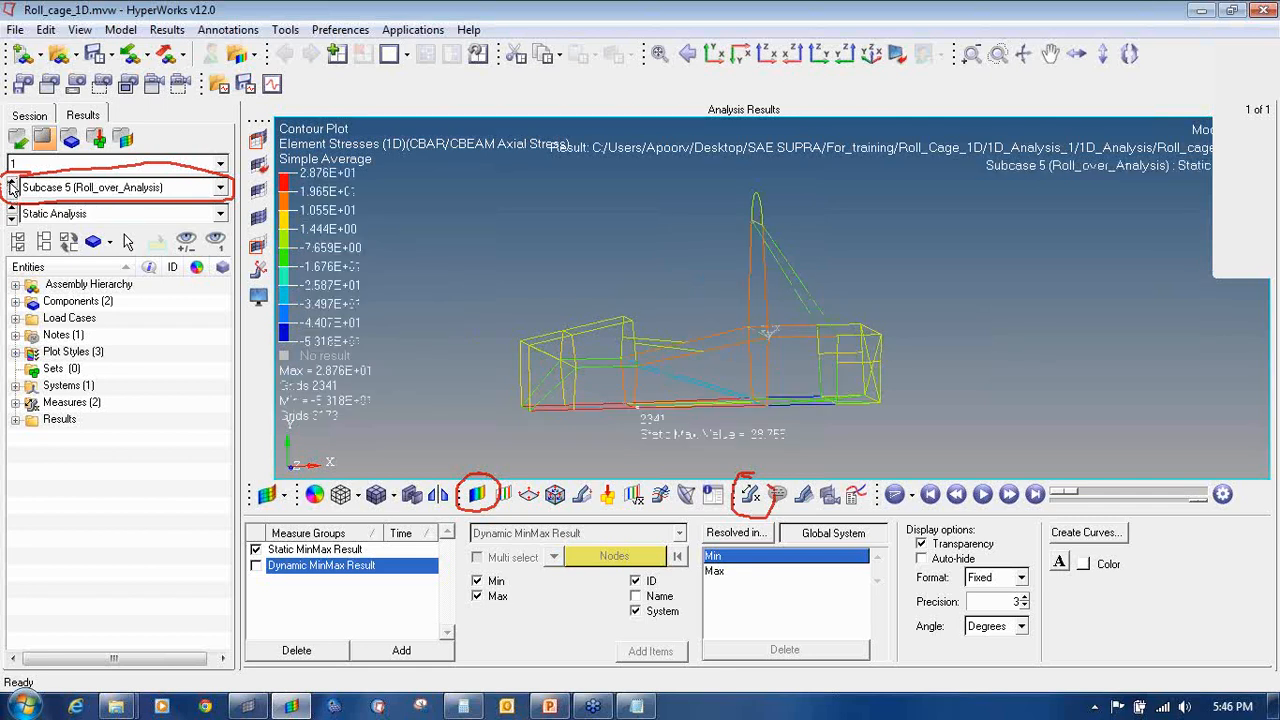
{"action": "left_click", "coordinate": [11, 183]}
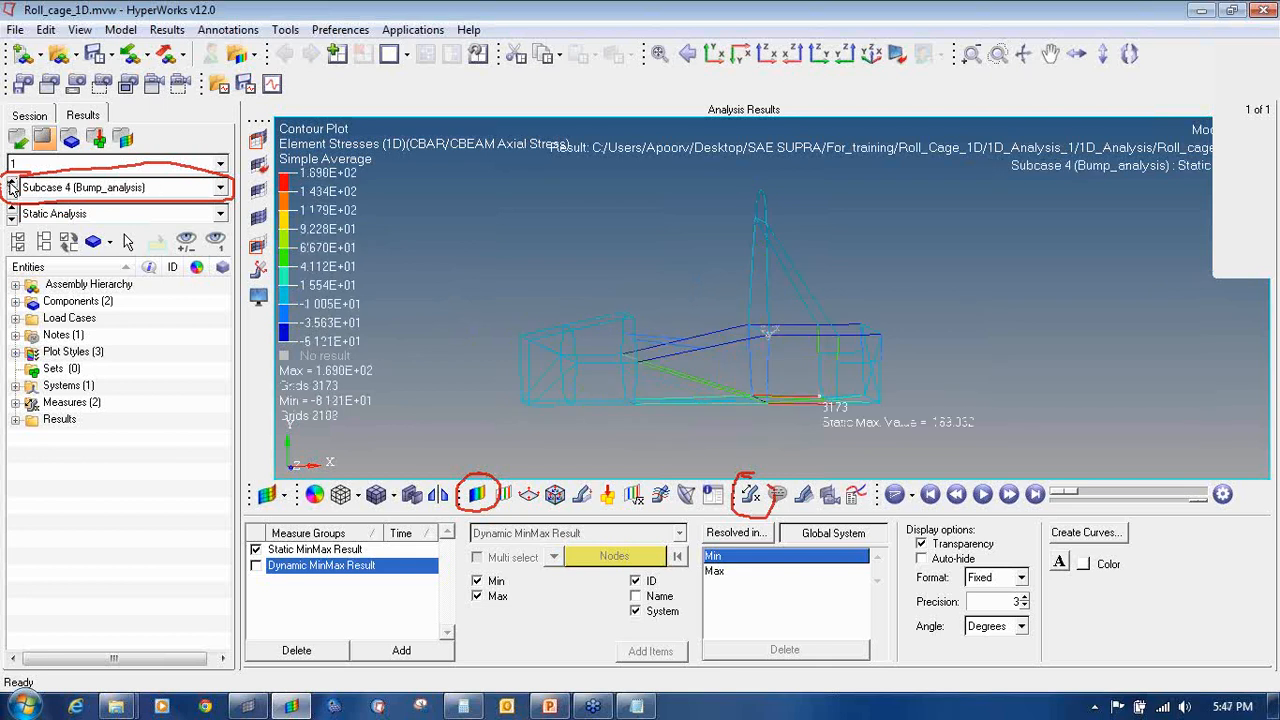
{"action": "left_click", "coordinate": [11, 183]}
{"action": "left_click", "coordinate": [11, 183]}
{"action": "left_click", "coordinate": [11, 183]}
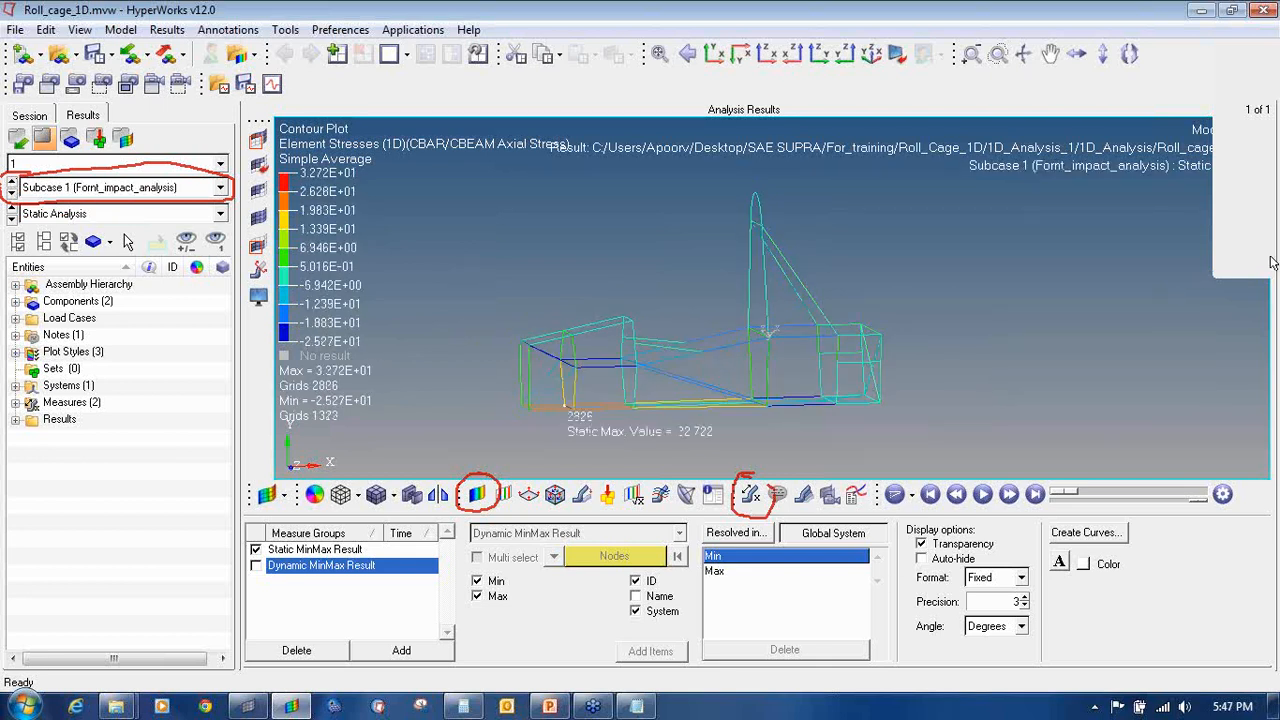
{"action": "left_click", "coordinate": [900, 494]}
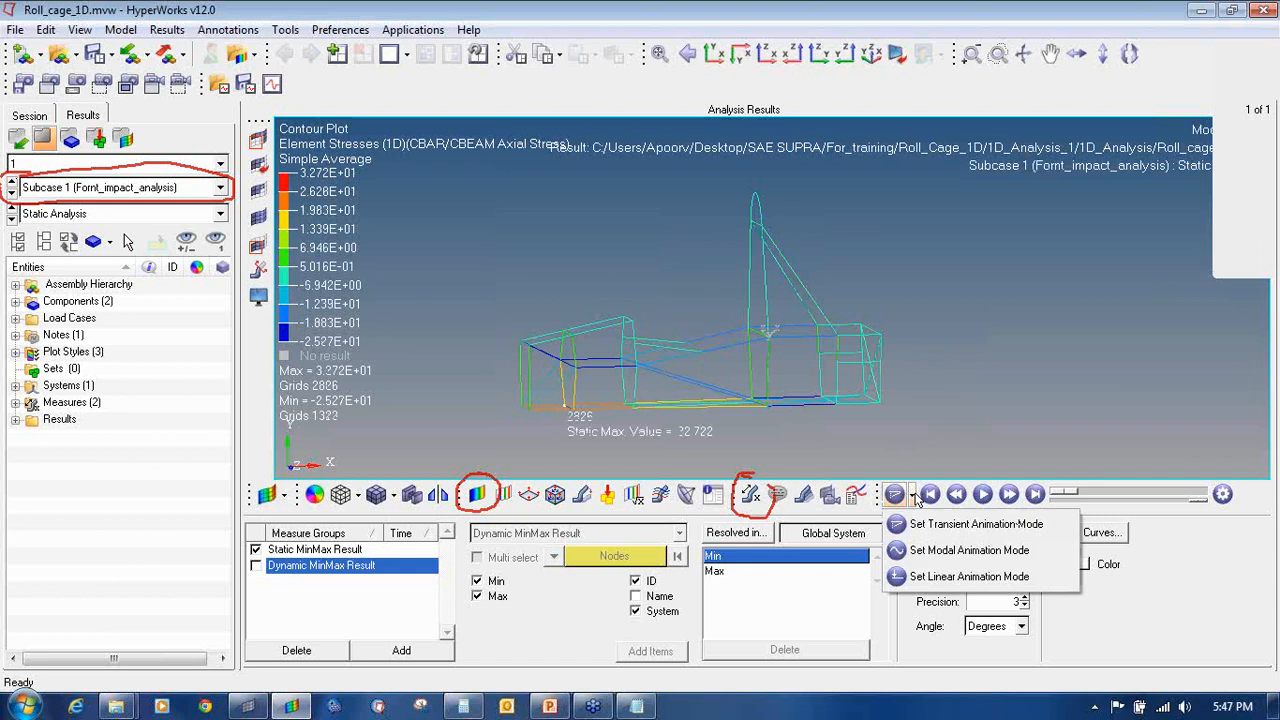
Step: Animate linearly and recontour by Displacement (v) magnitude, max 1.352 at grid 838
{"action": "left_click", "coordinate": [940, 577]}
{"action": "left_click", "coordinate": [983, 494]}
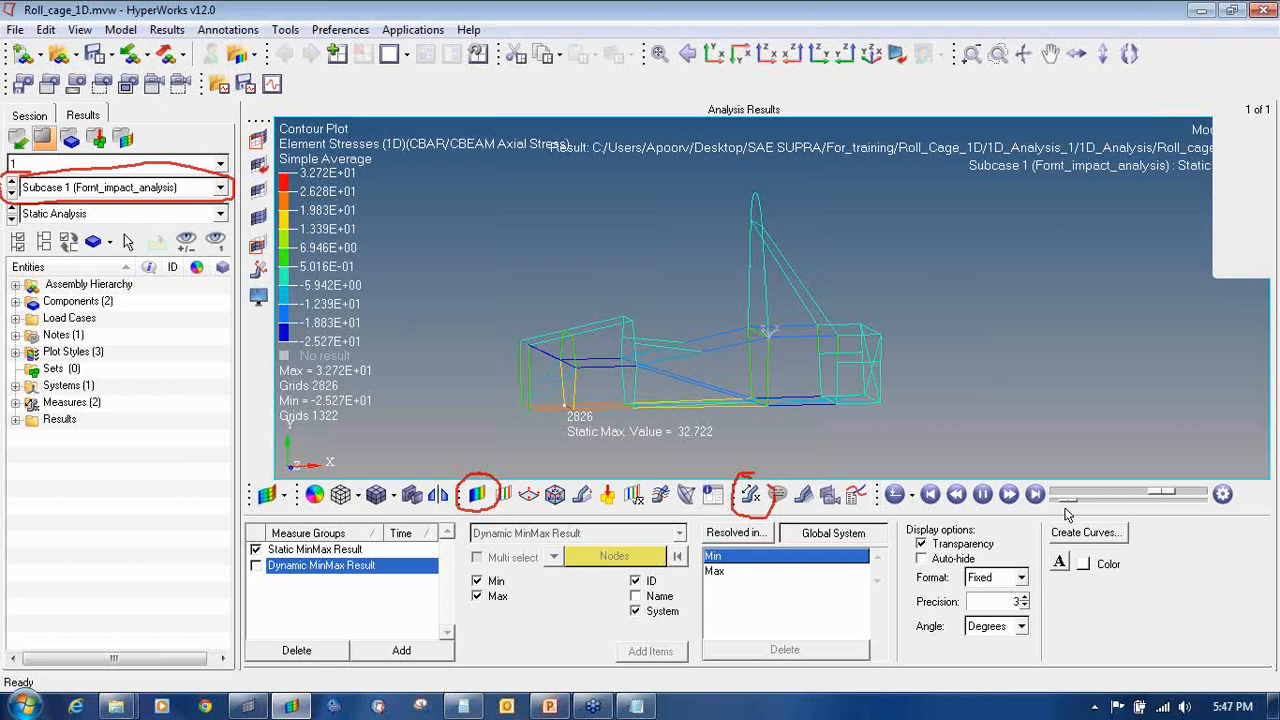
{"action": "left_click", "coordinate": [477, 494]}
{"action": "left_click", "coordinate": [460, 549]}
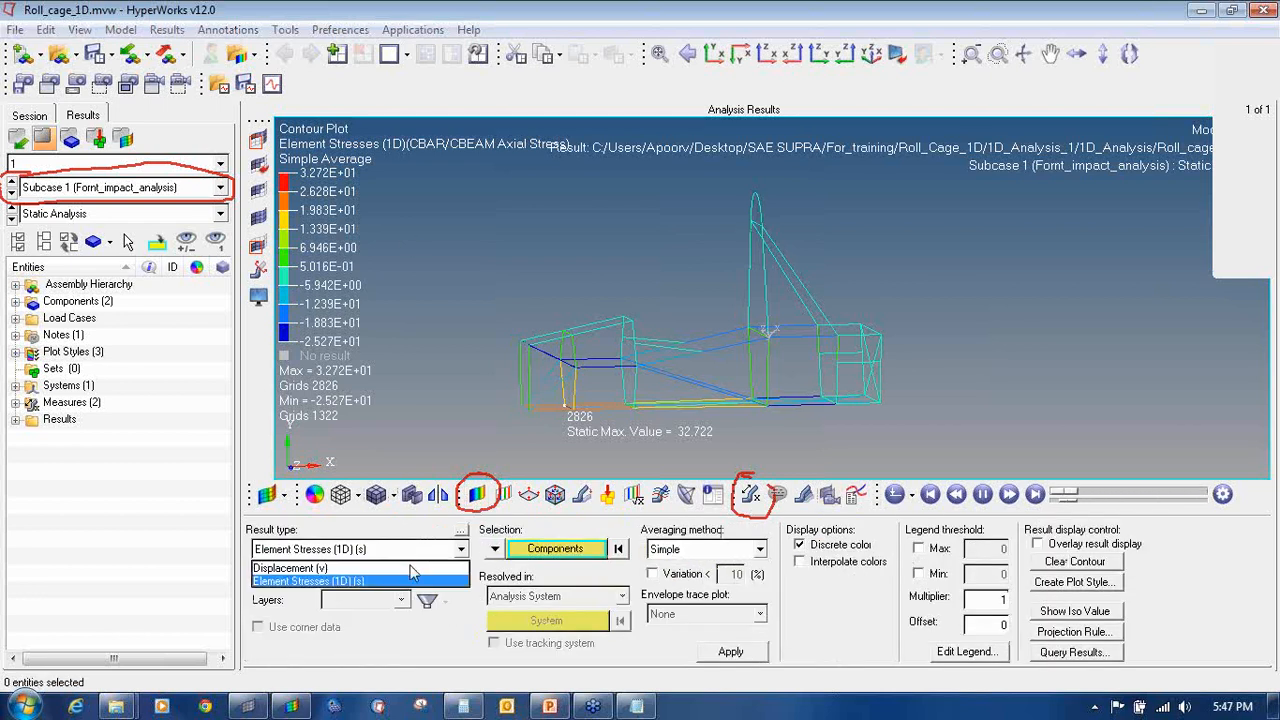
{"action": "left_click", "coordinate": [300, 566]}
{"action": "left_click", "coordinate": [730, 651]}
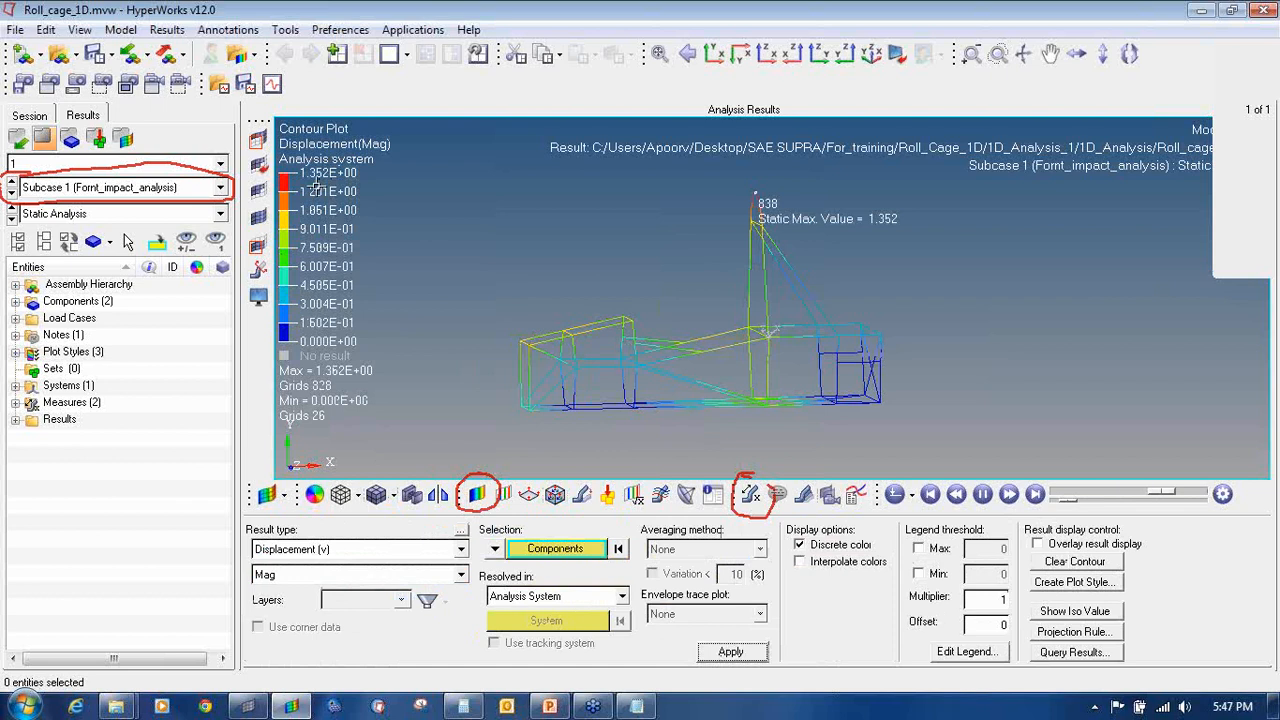
{"action": "left_click", "coordinate": [581, 496]}
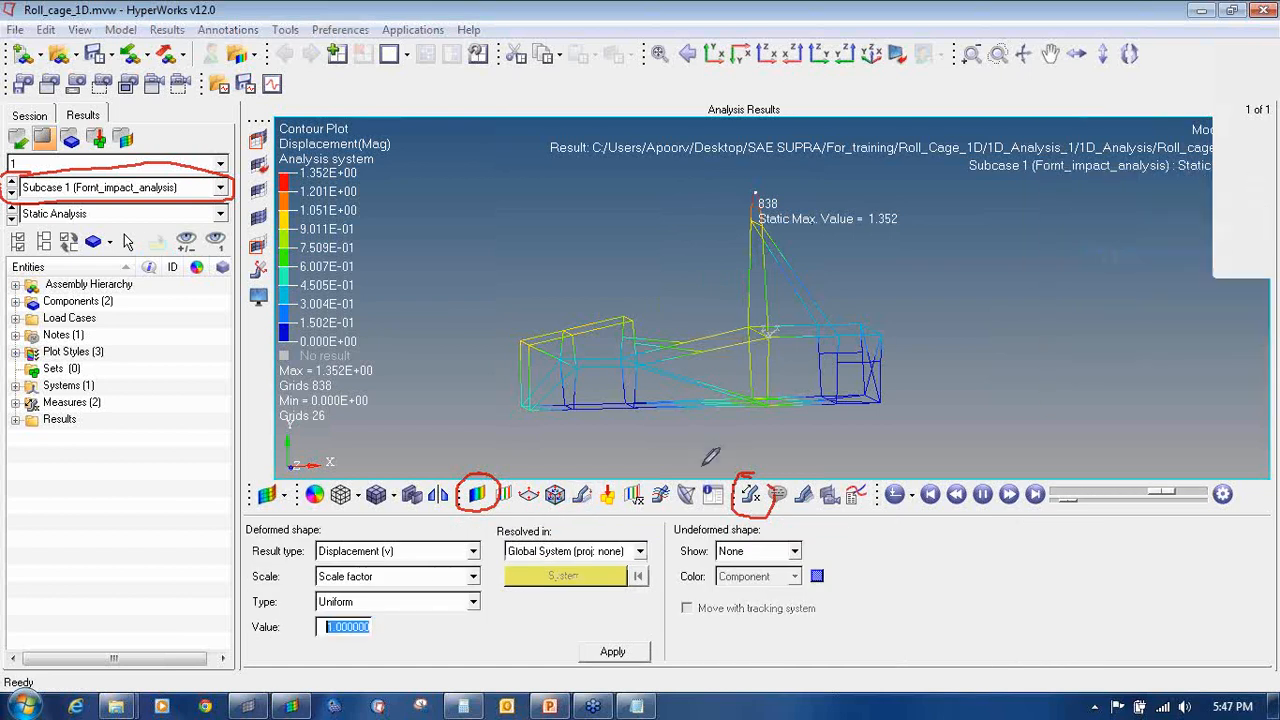
Step: Set the deformation scale factor to 30 and show the undeformed shape as wireframe
{"action": "mouse_move", "coordinate": [598, 466]}
{"action": "left_mouse_down"}
{"action": "mouse_move", "coordinate": [568, 490]}
{"action": "mouse_move", "coordinate": [598, 510]}
{"action": "mouse_move", "coordinate": [612, 472]}
{"action": "mouse_move", "coordinate": [597, 467]}
{"action": "mouse_move", "coordinate": [596, 504]}
{"action": "left_mouse_up"}
{"action": "left_click", "coordinate": [1260, 221]}
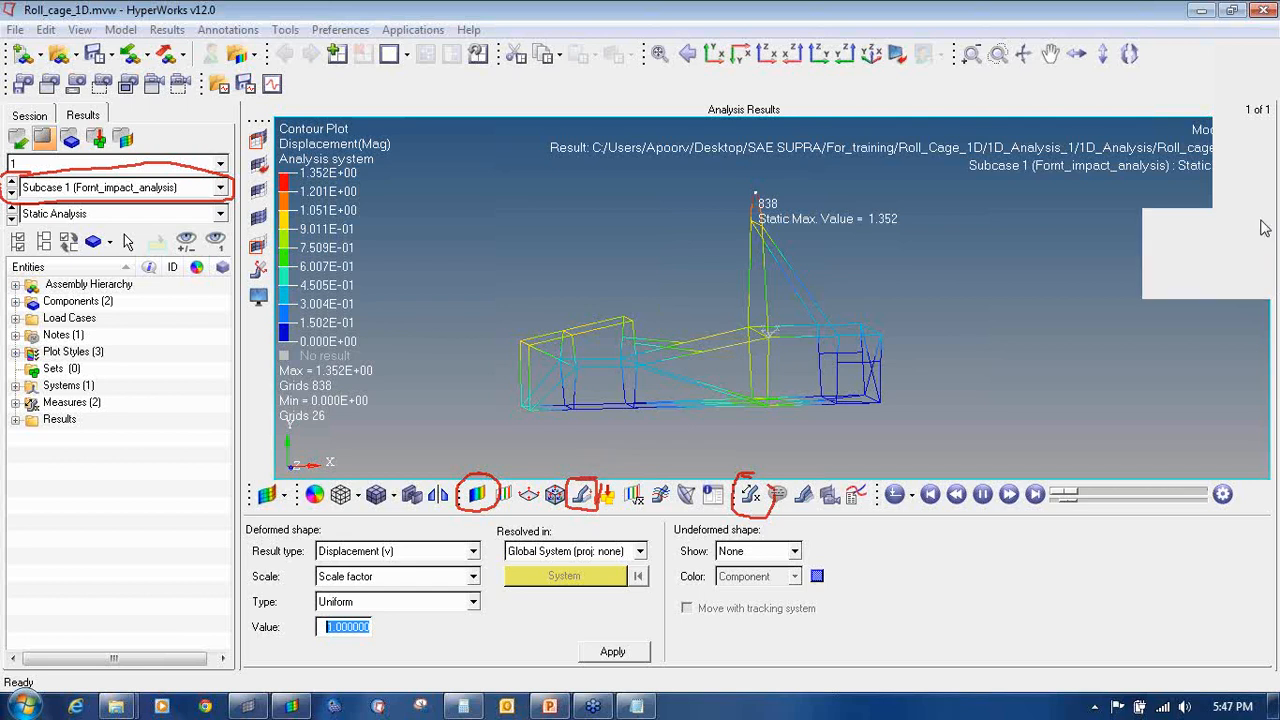
{"action": "left_click", "coordinate": [1242, 236]}
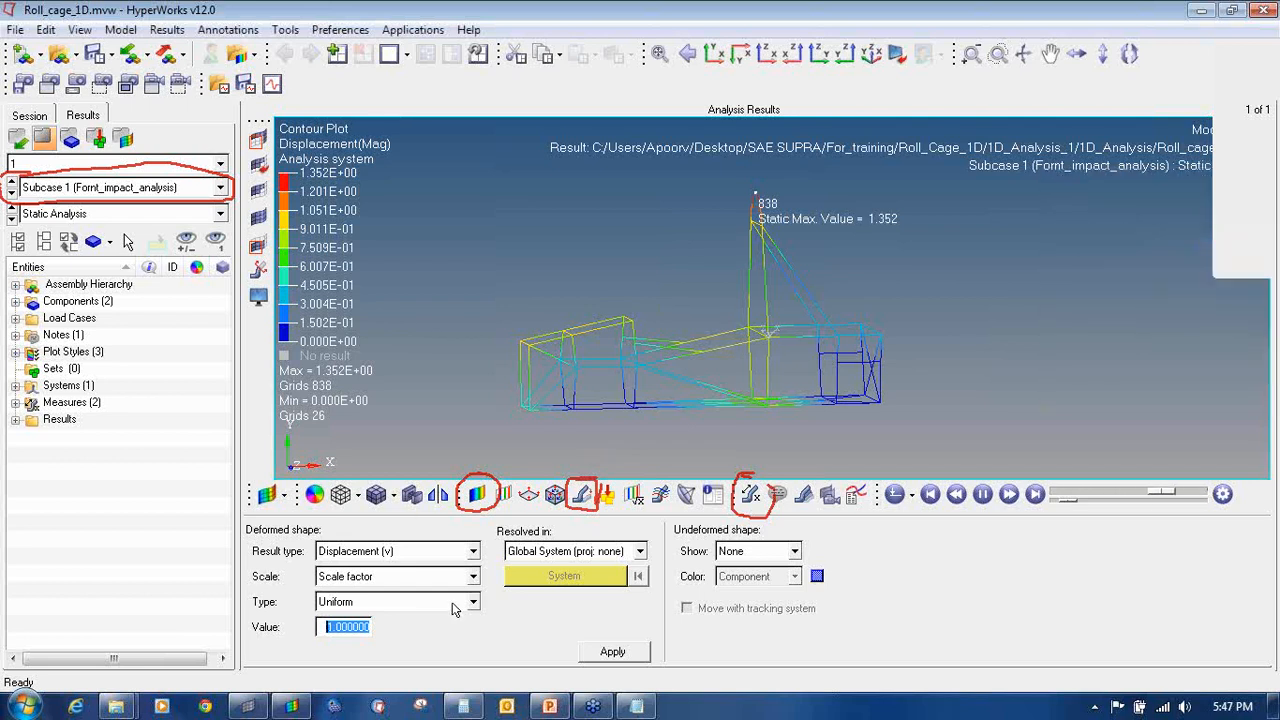
{"action": "left_click", "coordinate": [353, 627]}
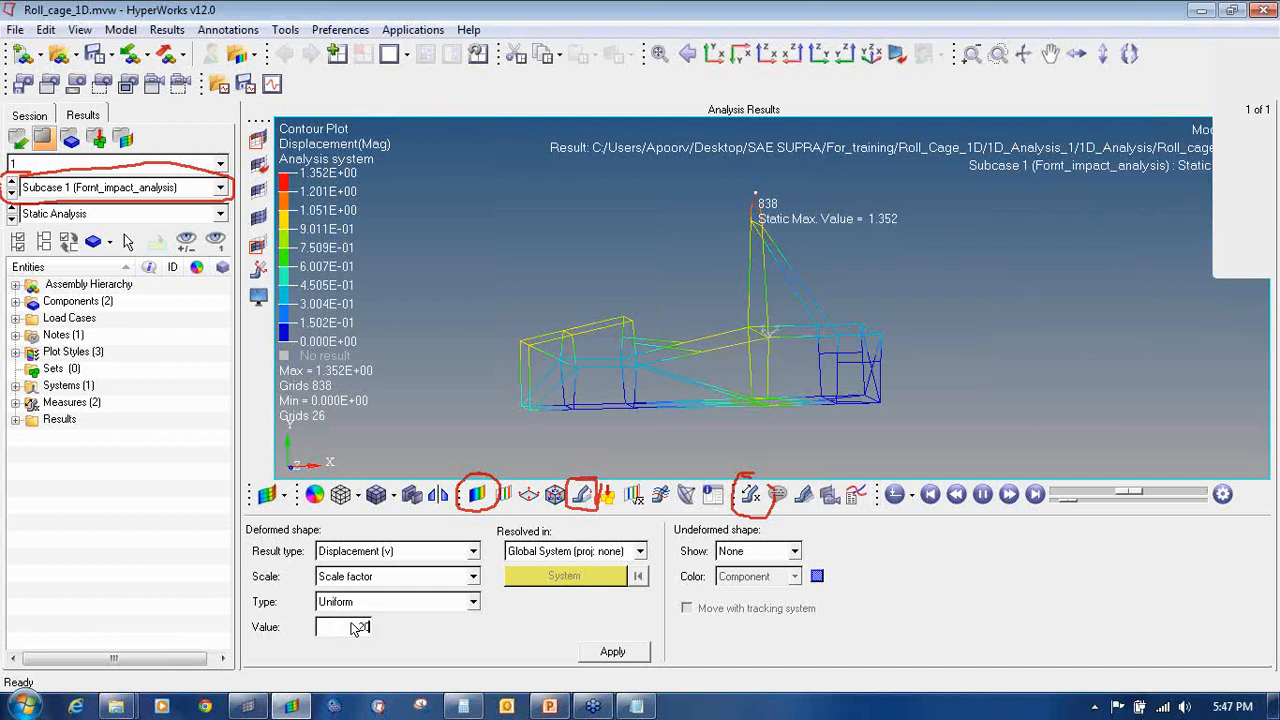
{"action": "left_click", "coordinate": [738, 550]}
{"action": "left_click", "coordinate": [748, 578]}
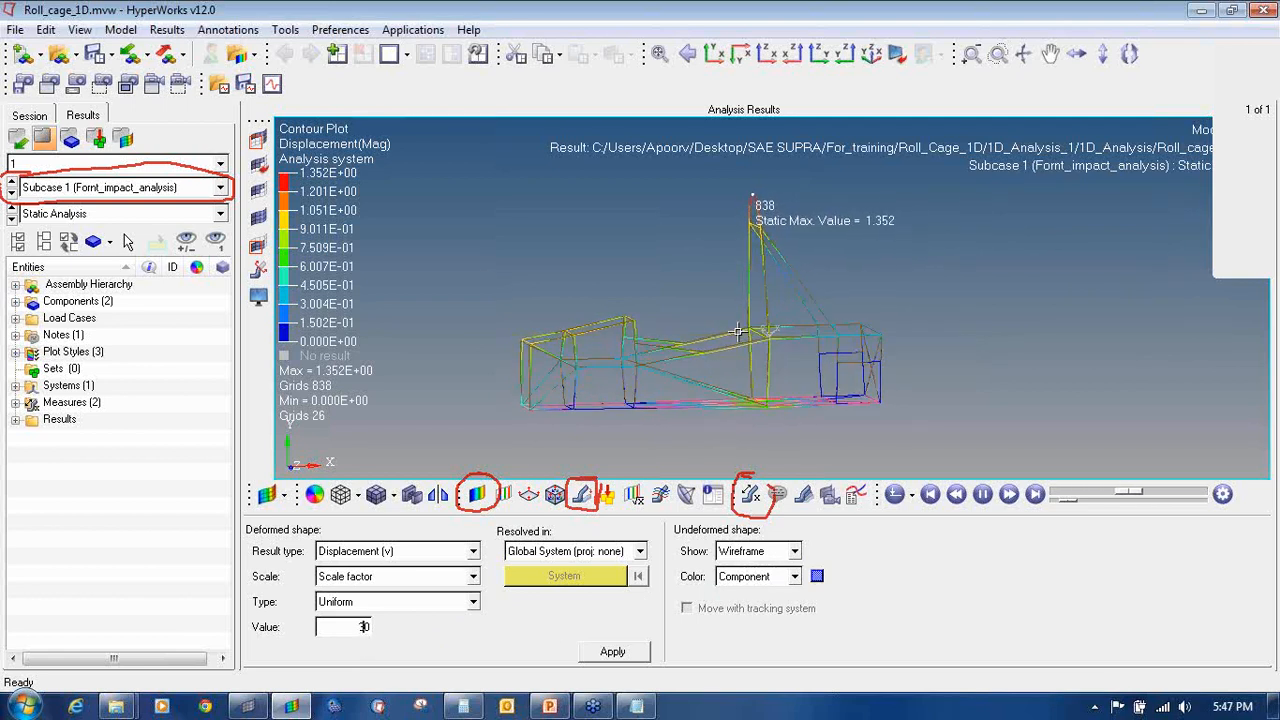
Step: Pause the animation on its last frame and adjust the view of the deformed cage
{"action": "left_click", "coordinate": [981, 496]}
{"action": "left_click", "coordinate": [1034, 496]}
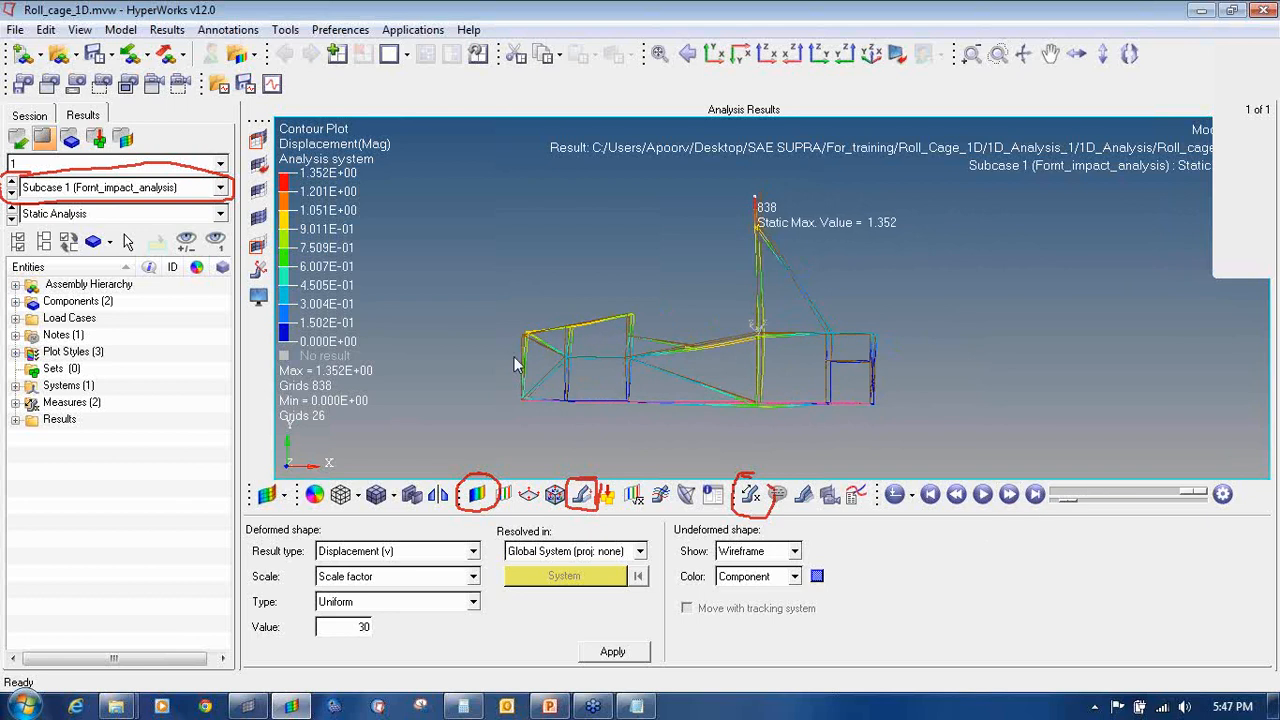
{"action": "scroll", "coordinate": [526, 330], "scroll_direction": "up", "scroll_amount": 5}
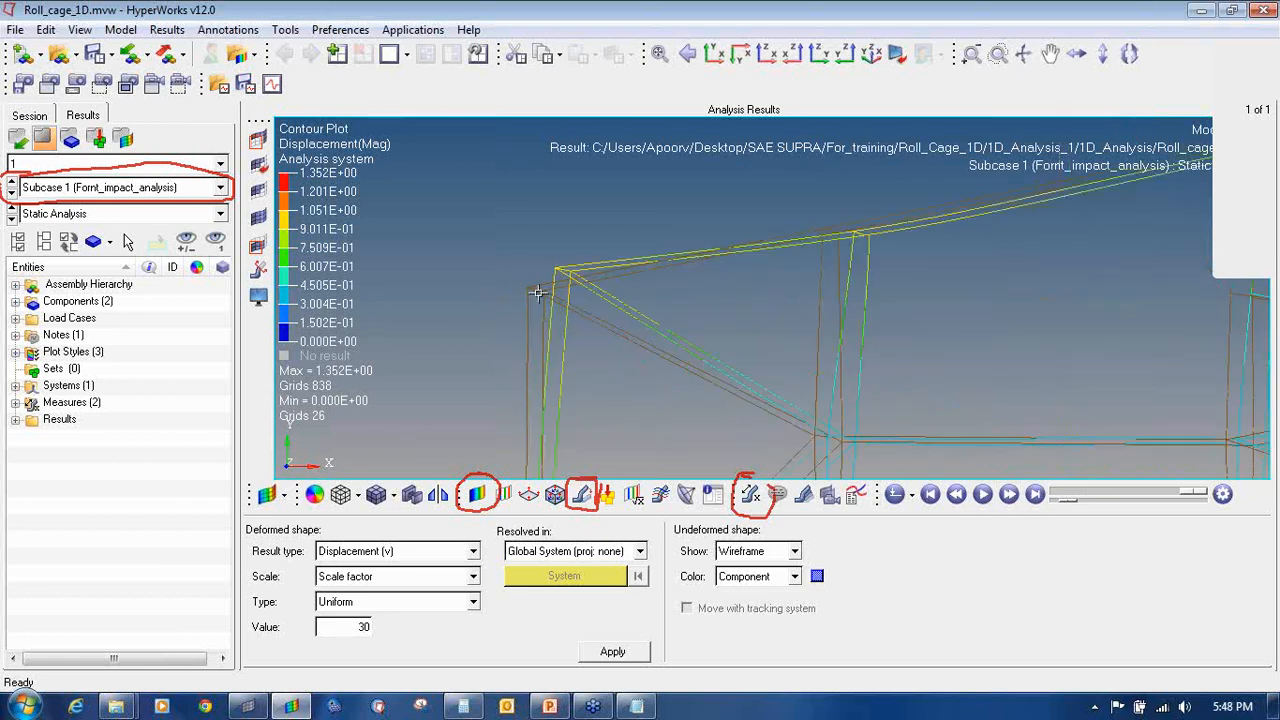
{"action": "left_click_drag", "start_coordinate": [545, 298], "coordinate": [564, 300], "text": "ctrl"}
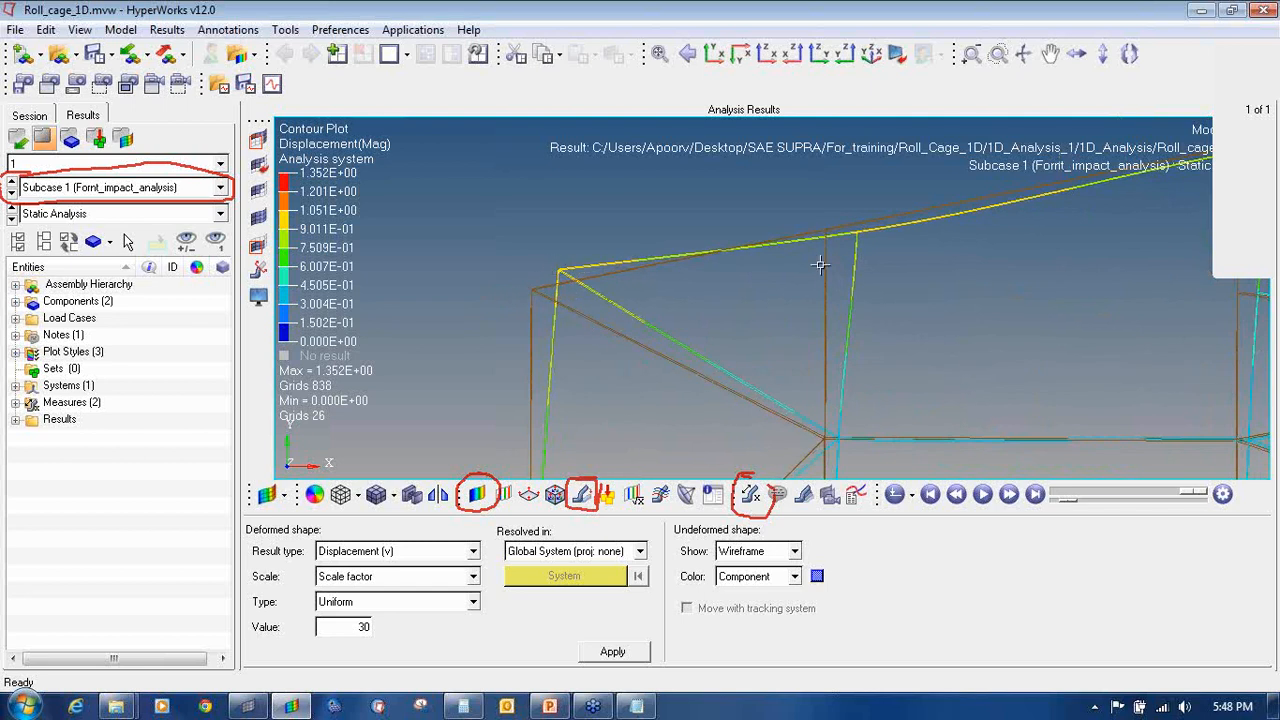
{"action": "scroll", "coordinate": [820, 264], "scroll_direction": "down", "scroll_amount": 8}
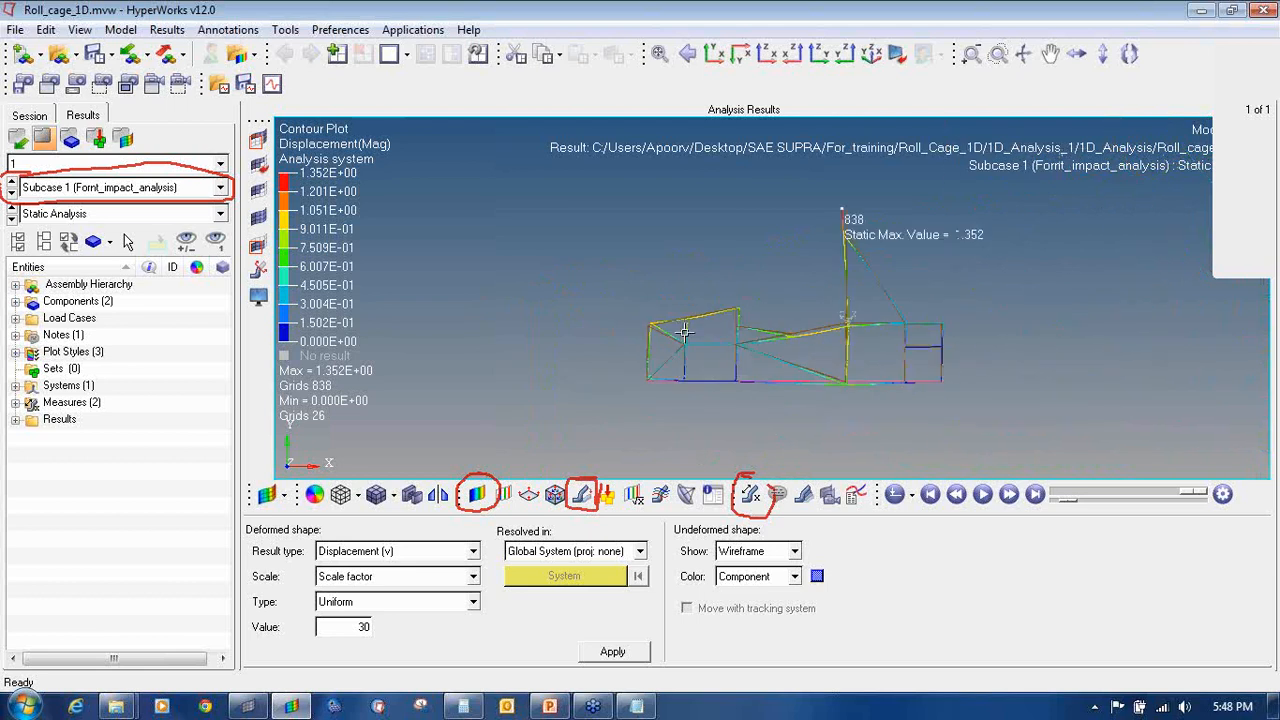
{"action": "scroll", "coordinate": [762, 327], "scroll_direction": "up", "scroll_amount": 3}
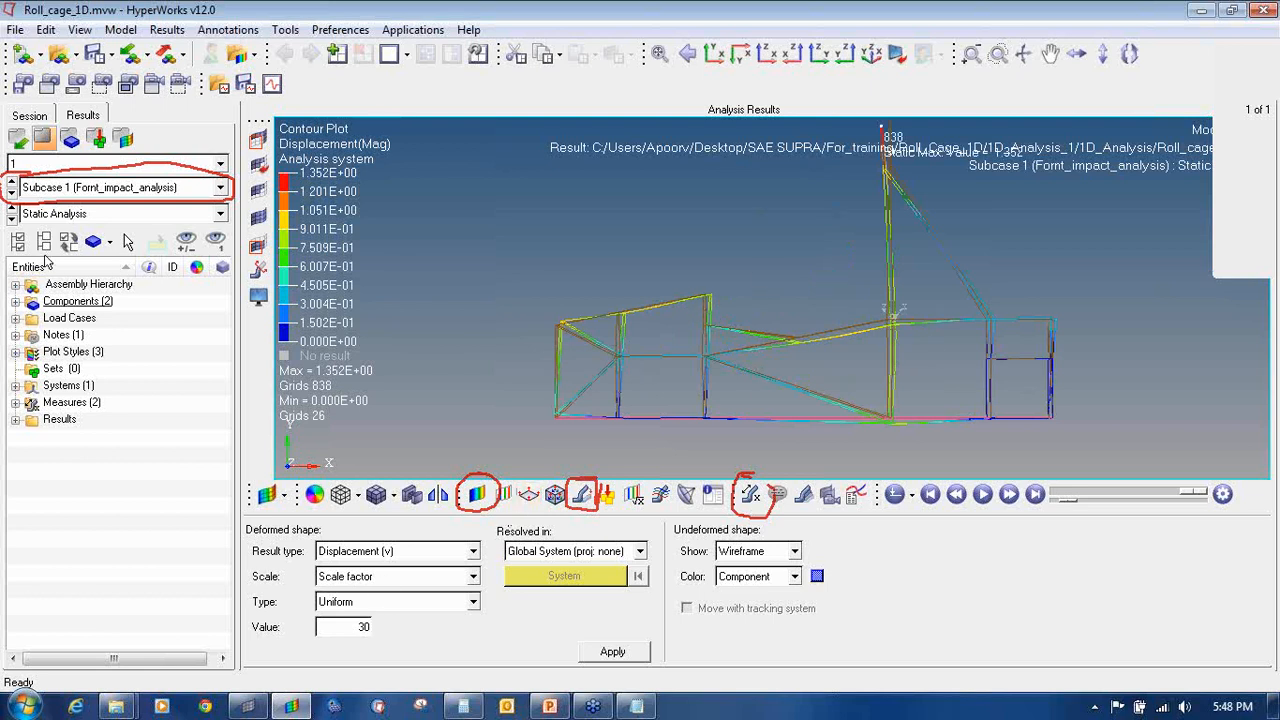
Step: Switch to the Side_impact load case with a deformation scale factor of 10
{"action": "left_click", "coordinate": [11, 196]}
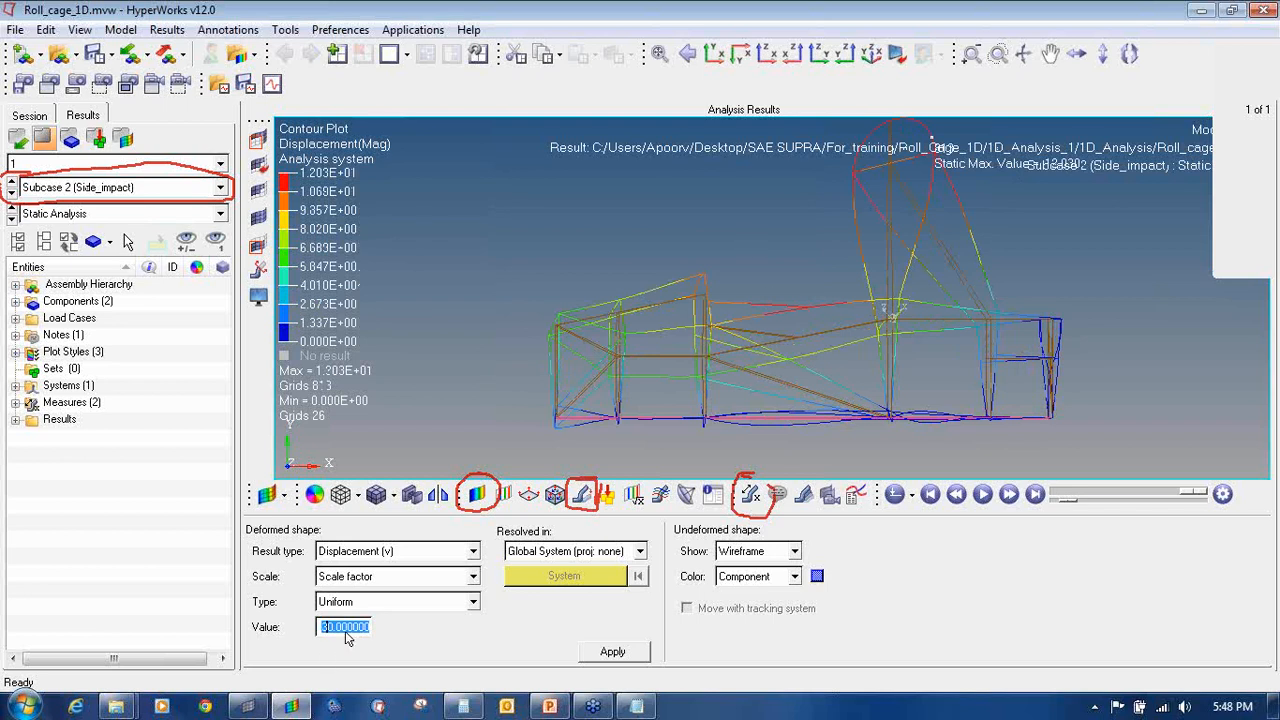
{"action": "type", "text": "10"}
{"action": "left_click", "coordinate": [615, 661]}
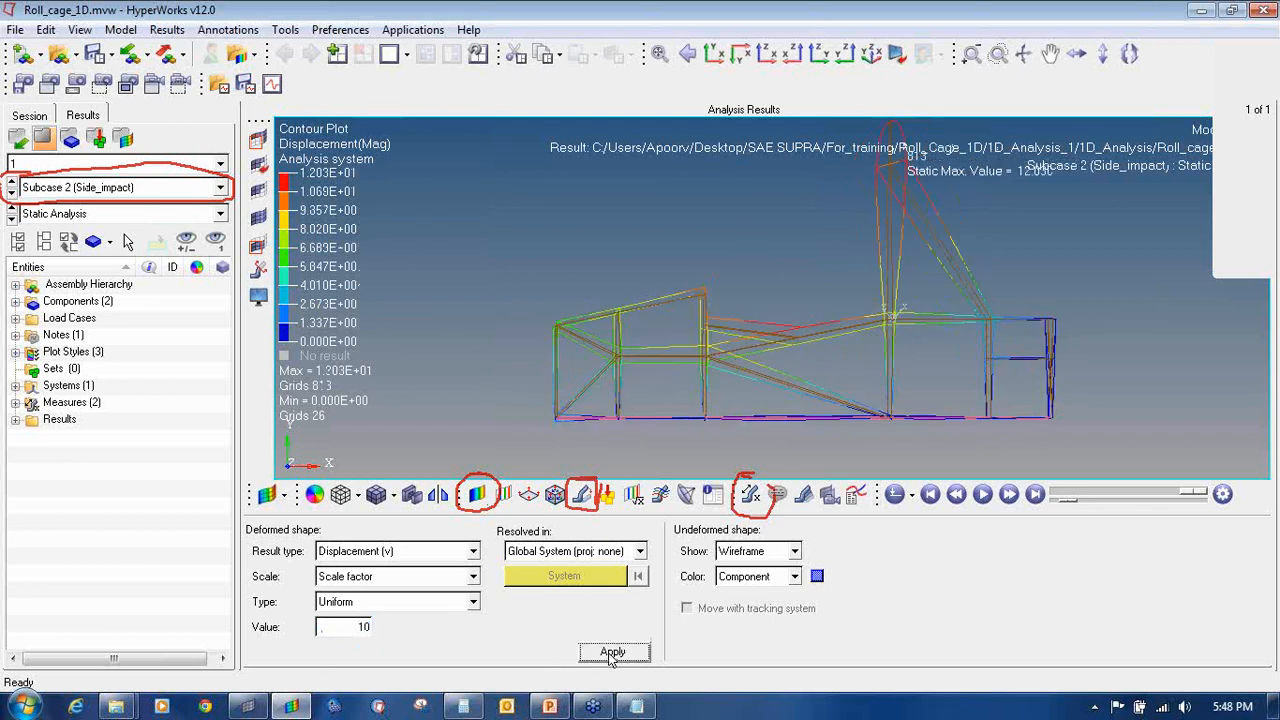
Step: Play the Side_impact deformation animation and rotate the cage to a side view
{"action": "left_click_drag", "start_coordinate": [655, 295], "coordinate": [853, 322], "text": "ctrl"}
{"action": "scroll", "coordinate": [797, 338], "scroll_direction": "up", "scroll_amount": 5, "text": "ctrl"}
{"action": "left_click", "coordinate": [982, 494]}
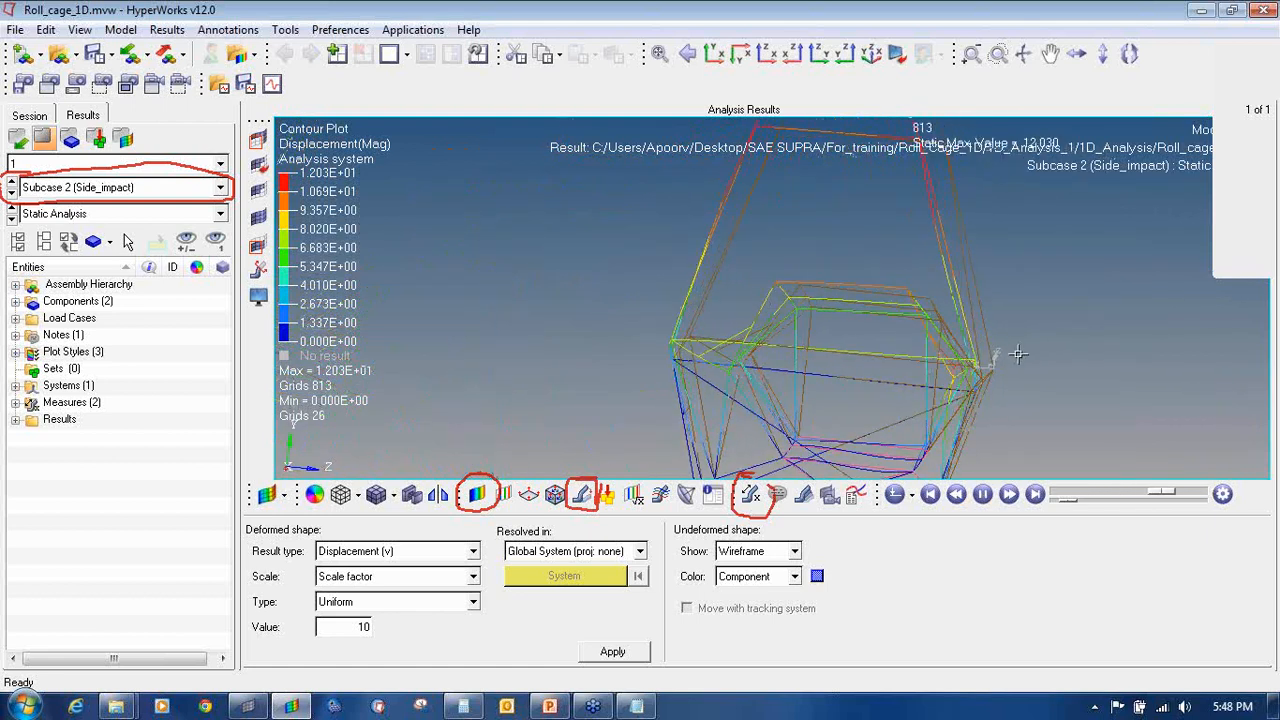
{"action": "left_click_drag", "start_coordinate": [820, 330], "coordinate": [728, 338], "text": "ctrl"}
{"action": "scroll", "coordinate": [728, 338], "scroll_direction": "down", "scroll_amount": 3}
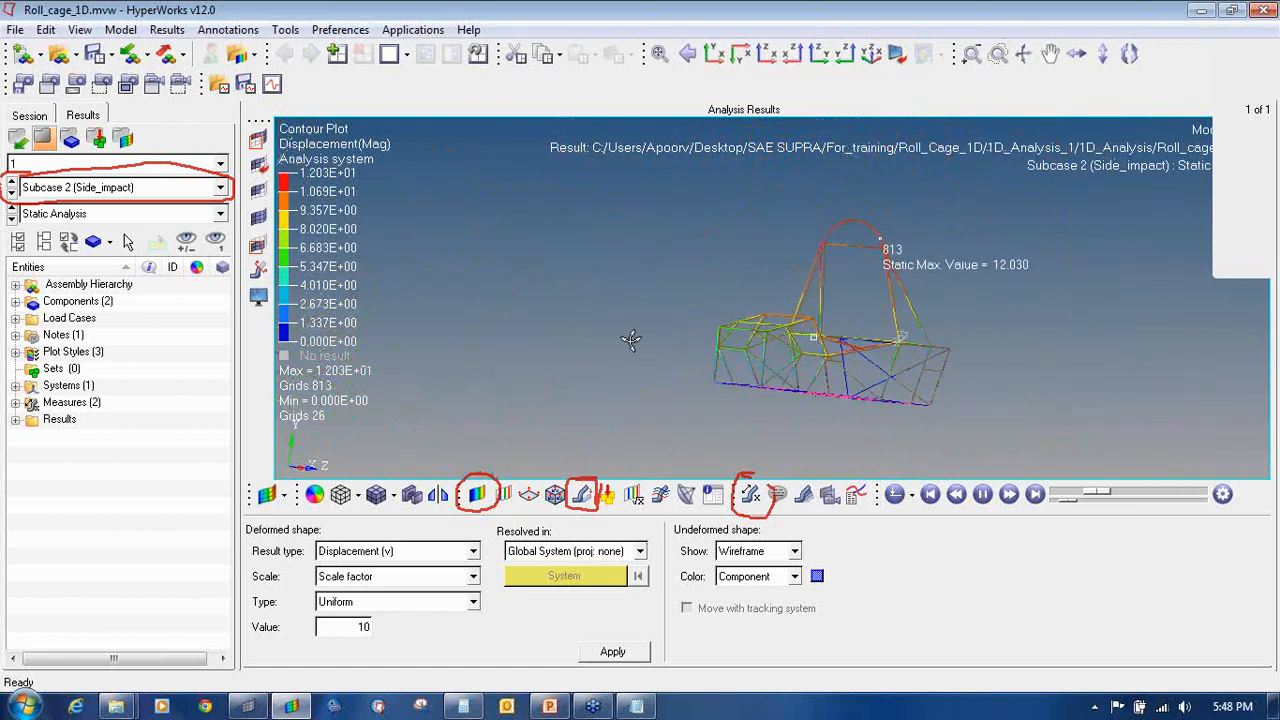
Step: Show the Torsional_analysis deformation, rotated to a front view and zoomed in
{"action": "left_click", "coordinate": [11, 194]}
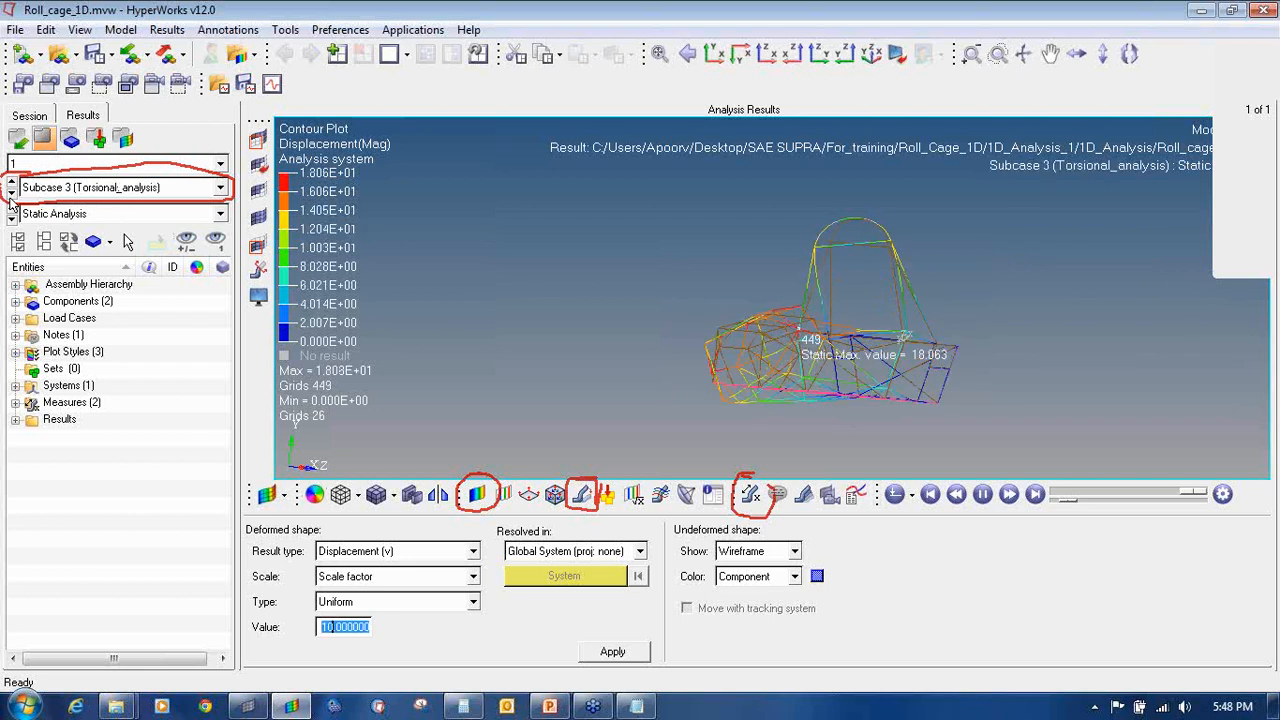
{"action": "left_click_drag", "start_coordinate": [1032, 331], "coordinate": [669, 351], "text": "ctrl"}
{"action": "scroll", "coordinate": [757, 363], "scroll_direction": "up", "scroll_amount": 4}
{"action": "left_click_drag", "start_coordinate": [757, 363], "coordinate": [864, 392], "text": "ctrl"}
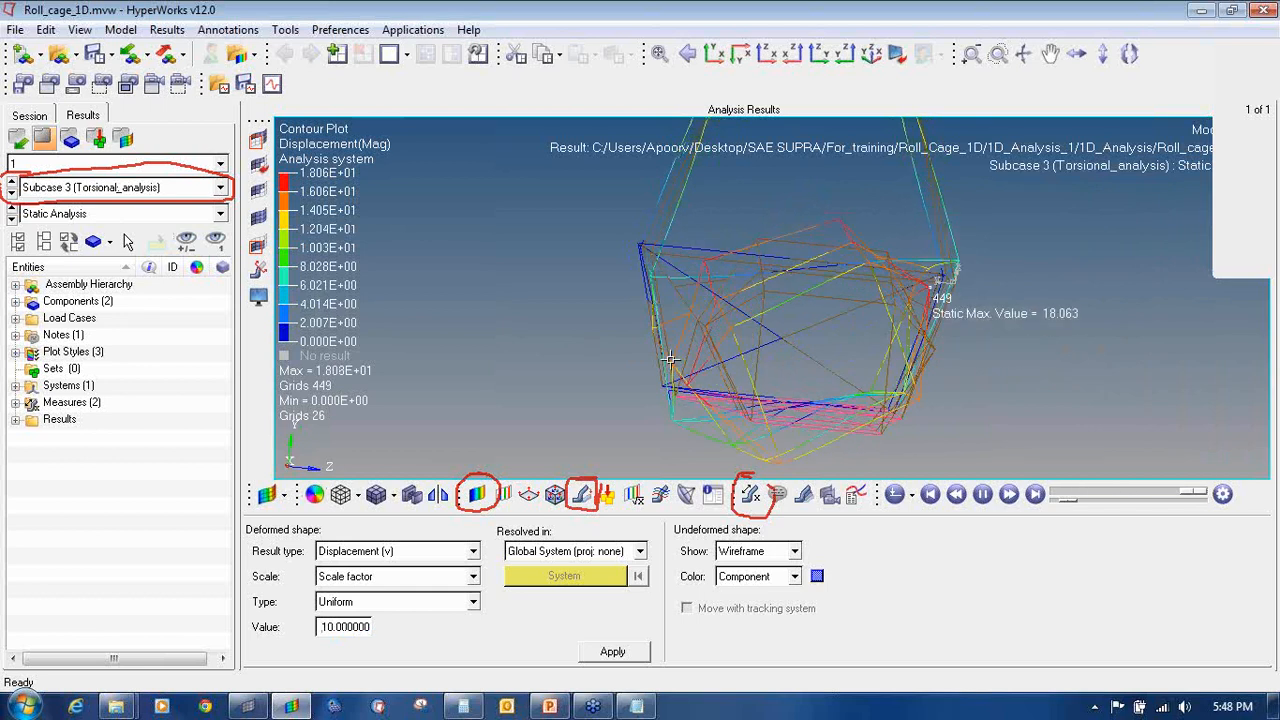
Step: Inspect the Bump_analysis deformation in side view, then move to Roll_over_Analysis (max 5.841)
{"action": "left_click", "coordinate": [11, 194]}
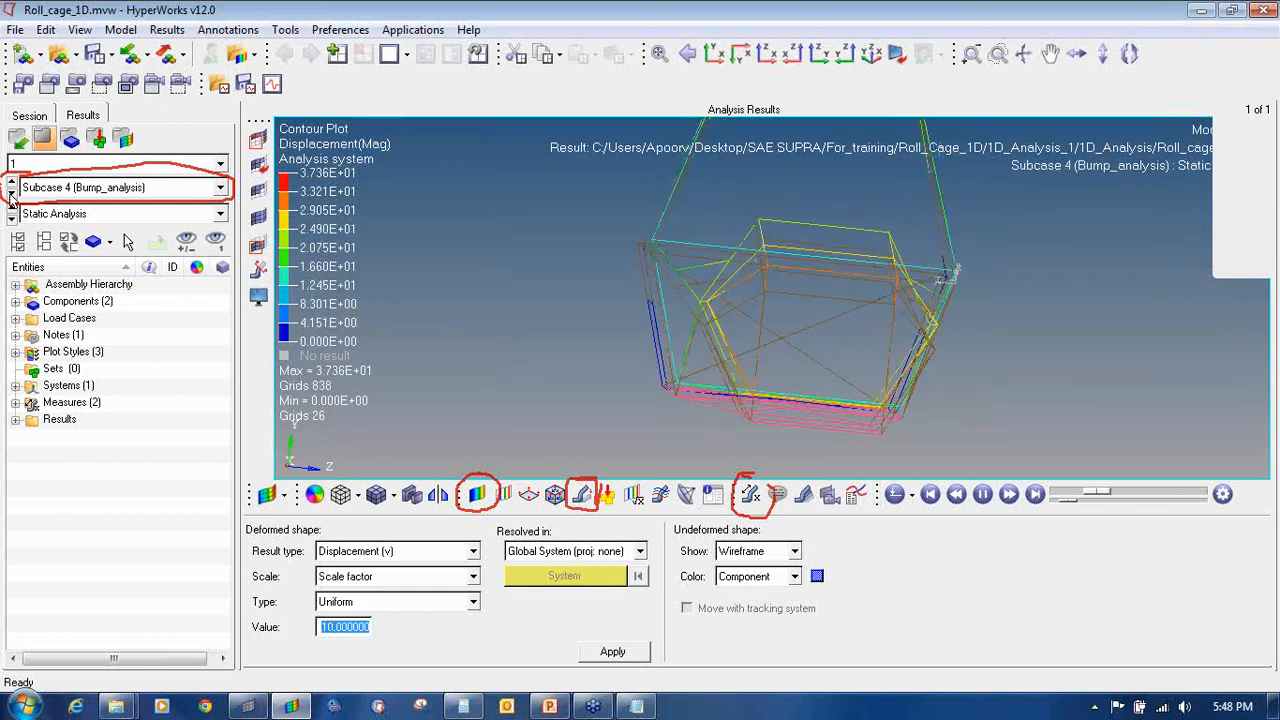
{"action": "left_click_drag", "start_coordinate": [733, 345], "coordinate": [1030, 243], "text": "ctrl"}
{"action": "right_click_drag", "start_coordinate": [1080, 245], "coordinate": [822, 240], "text": "ctrl"}
{"action": "left_click_drag", "start_coordinate": [822, 240], "coordinate": [894, 260], "text": "ctrl"}
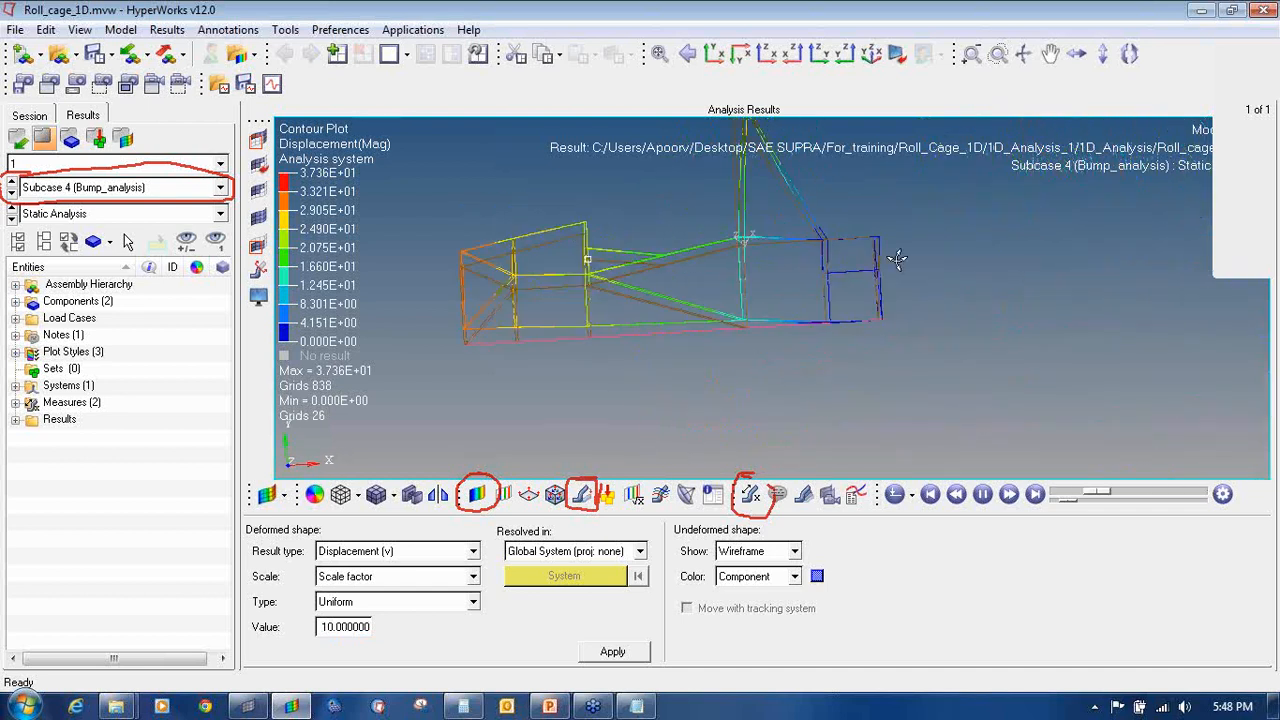
{"action": "right_click_drag", "start_coordinate": [894, 260], "coordinate": [922, 320], "text": "ctrl"}
{"action": "left_click", "coordinate": [11, 194]}
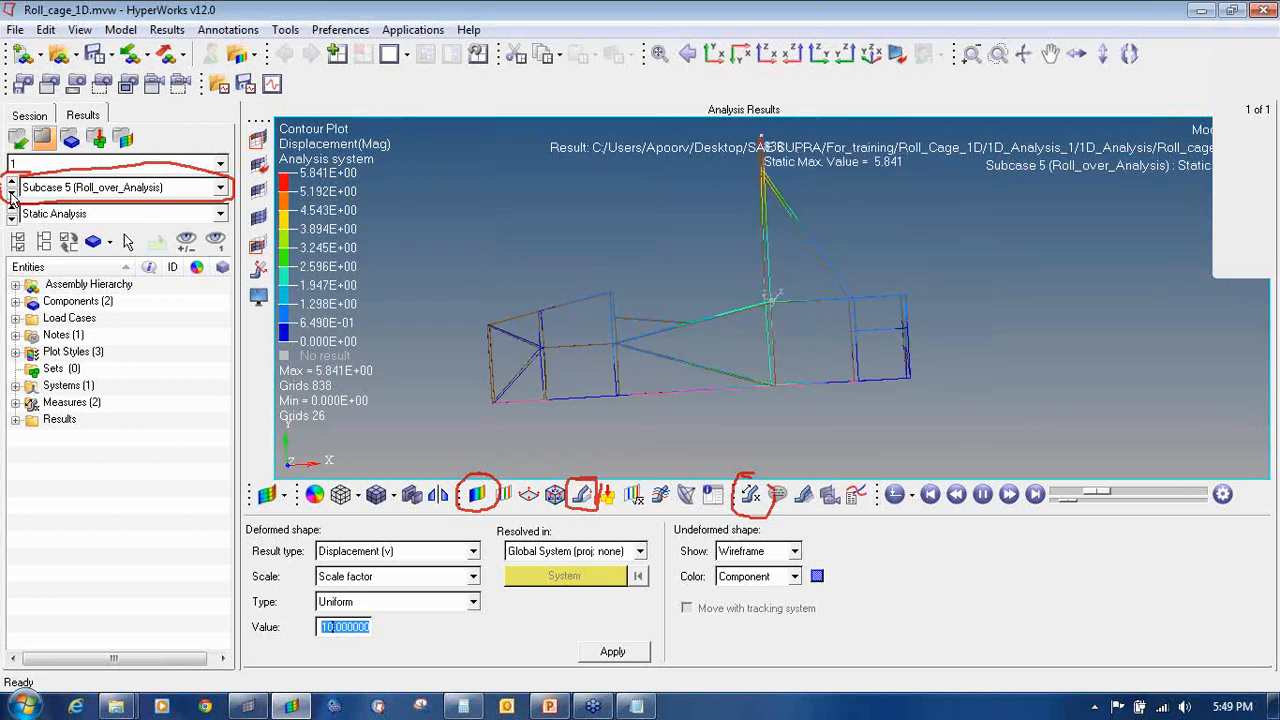
Step: Animate the Normal_modal subcase in Modal Animation Mode with contour colouring applied
{"action": "left_click", "coordinate": [11, 194]}
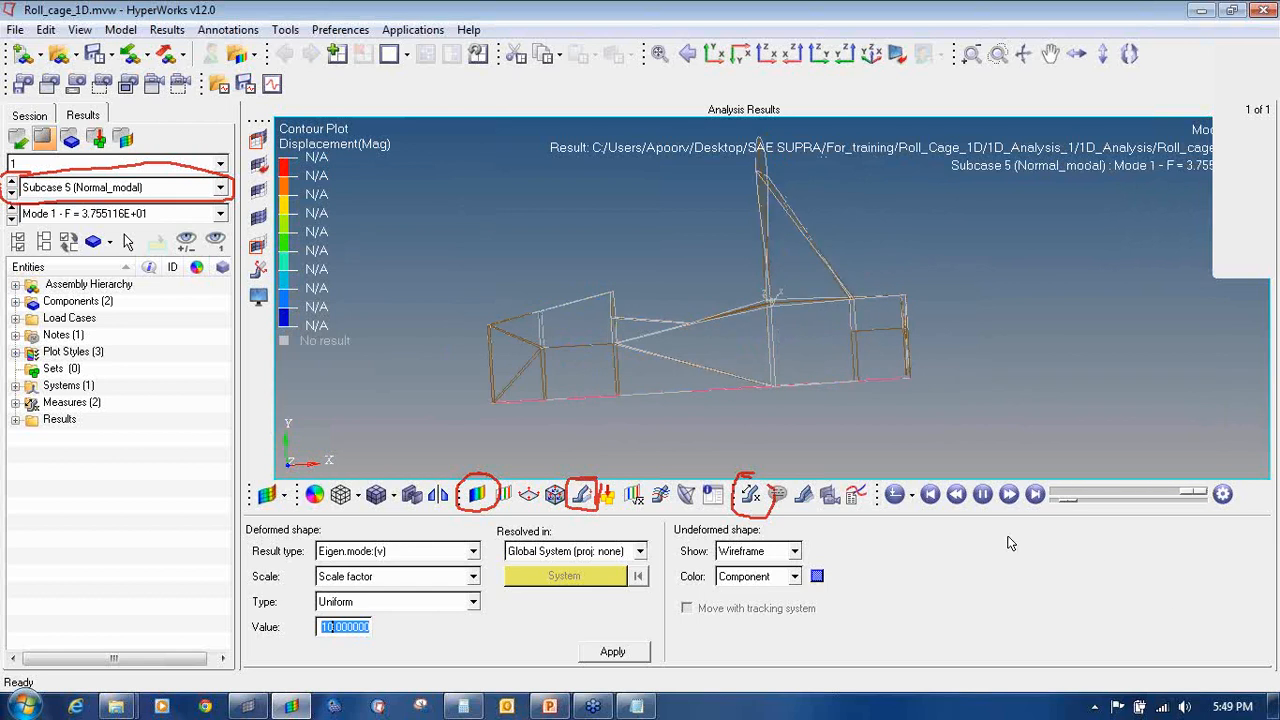
{"action": "left_click", "coordinate": [910, 494]}
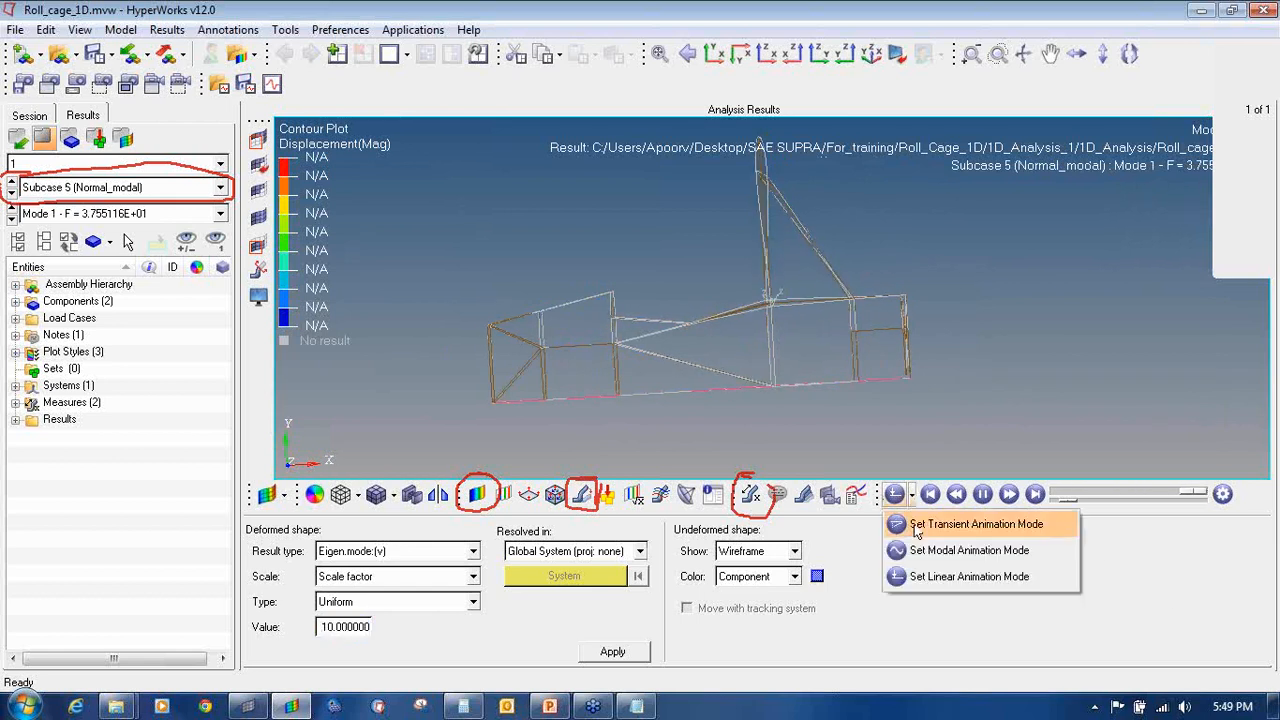
{"action": "left_click", "coordinate": [925, 556]}
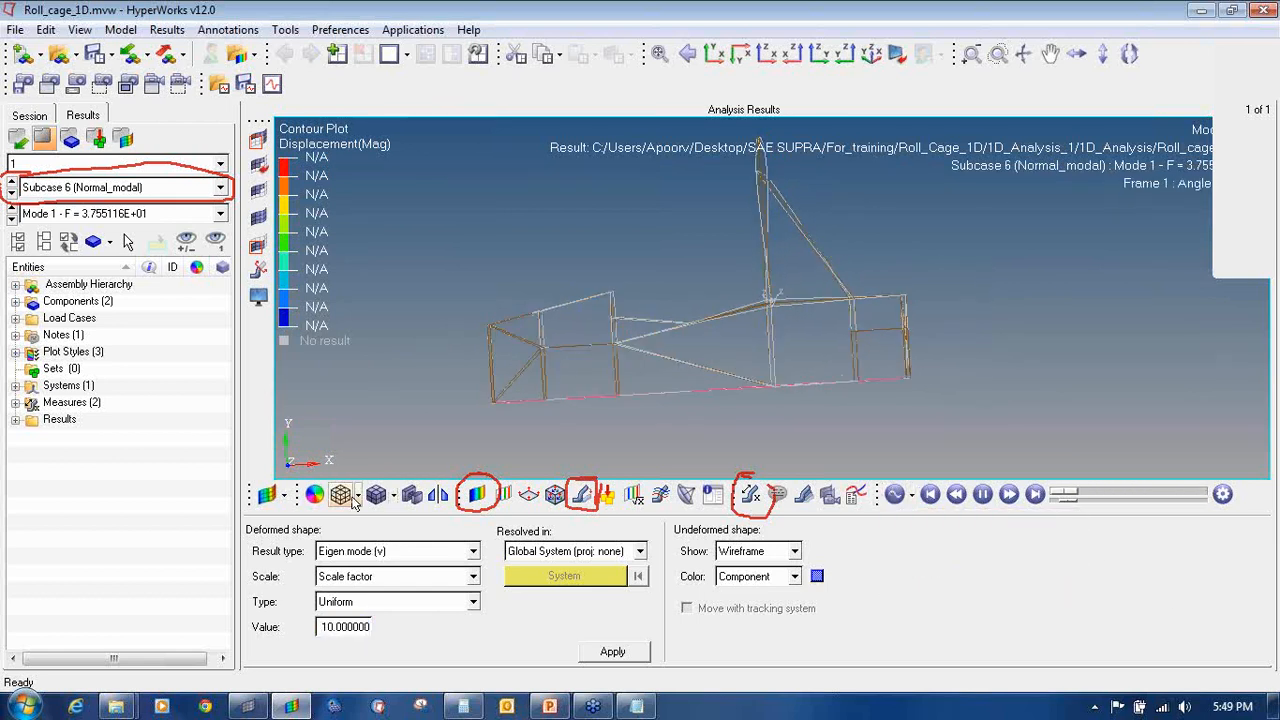
{"action": "left_click", "coordinate": [477, 494]}
{"action": "left_click", "coordinate": [726, 652]}
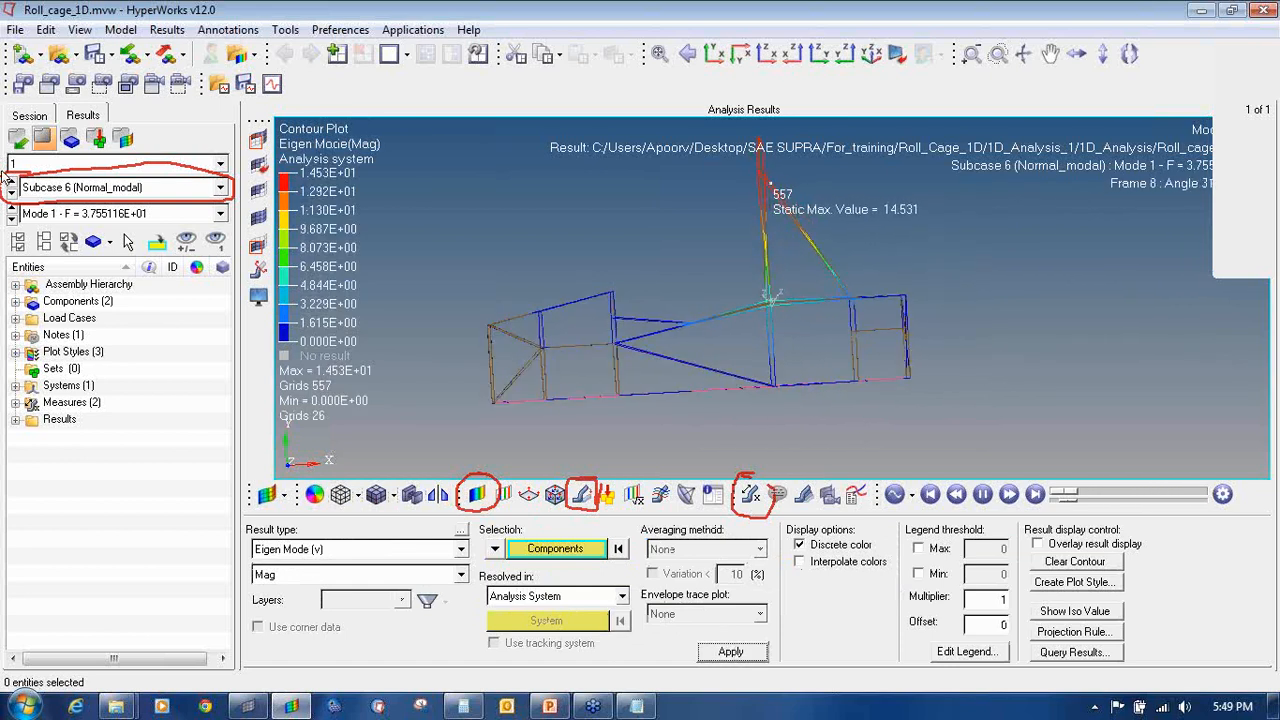
Step: Set the deformed scale factor to 1 and step to mode 4 (F = 9.130756E+01)
{"action": "left_click", "coordinate": [10, 218]}
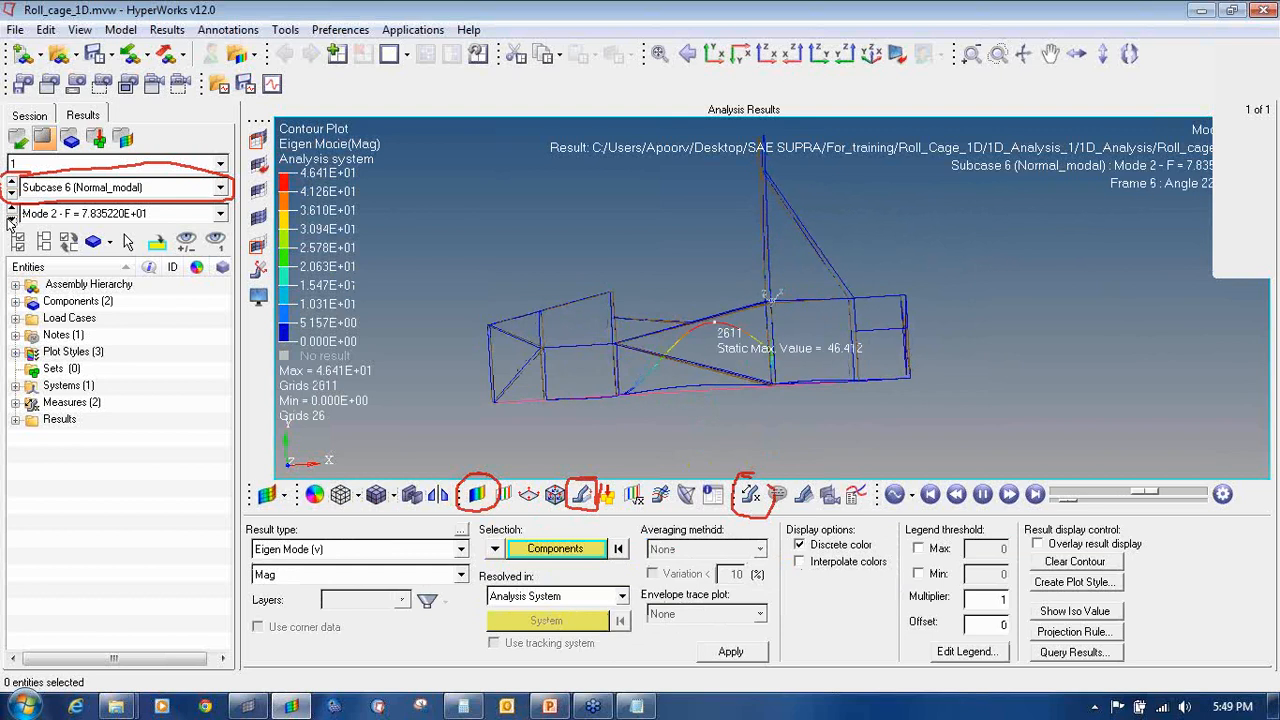
{"action": "left_click", "coordinate": [581, 494]}
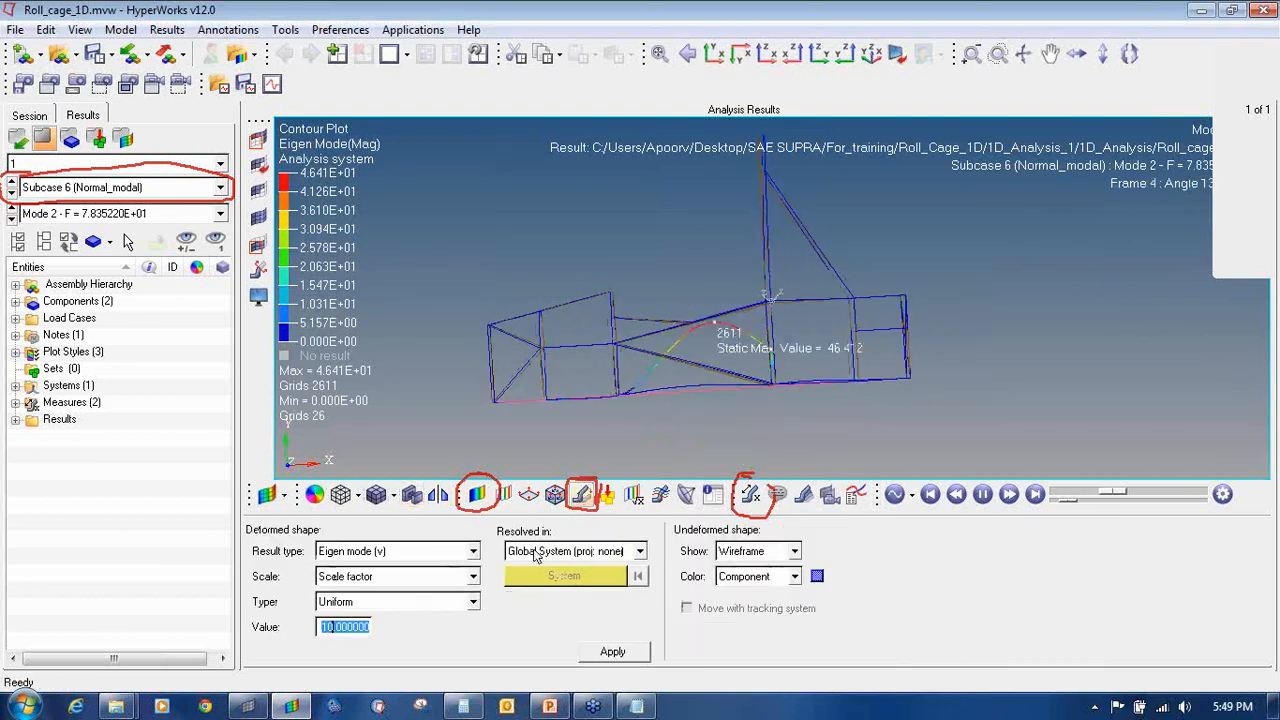
{"action": "type", "text": "1"}
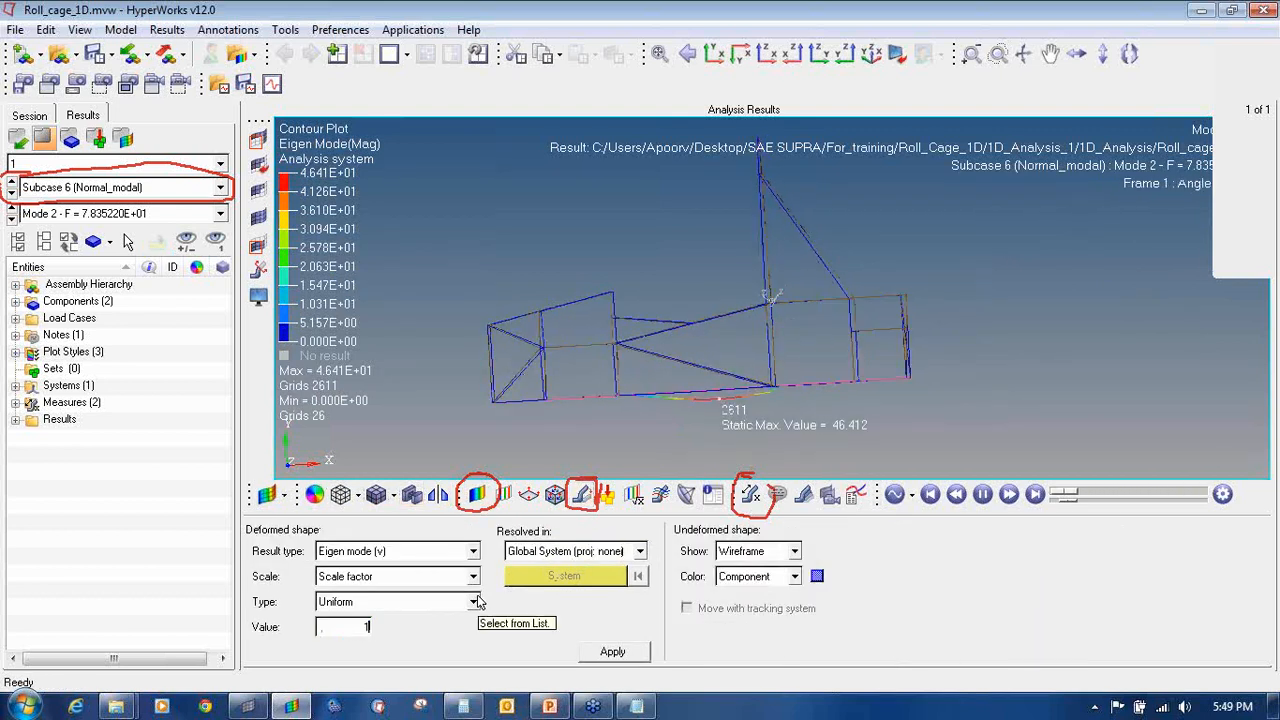
{"action": "left_click", "coordinate": [11, 218]}
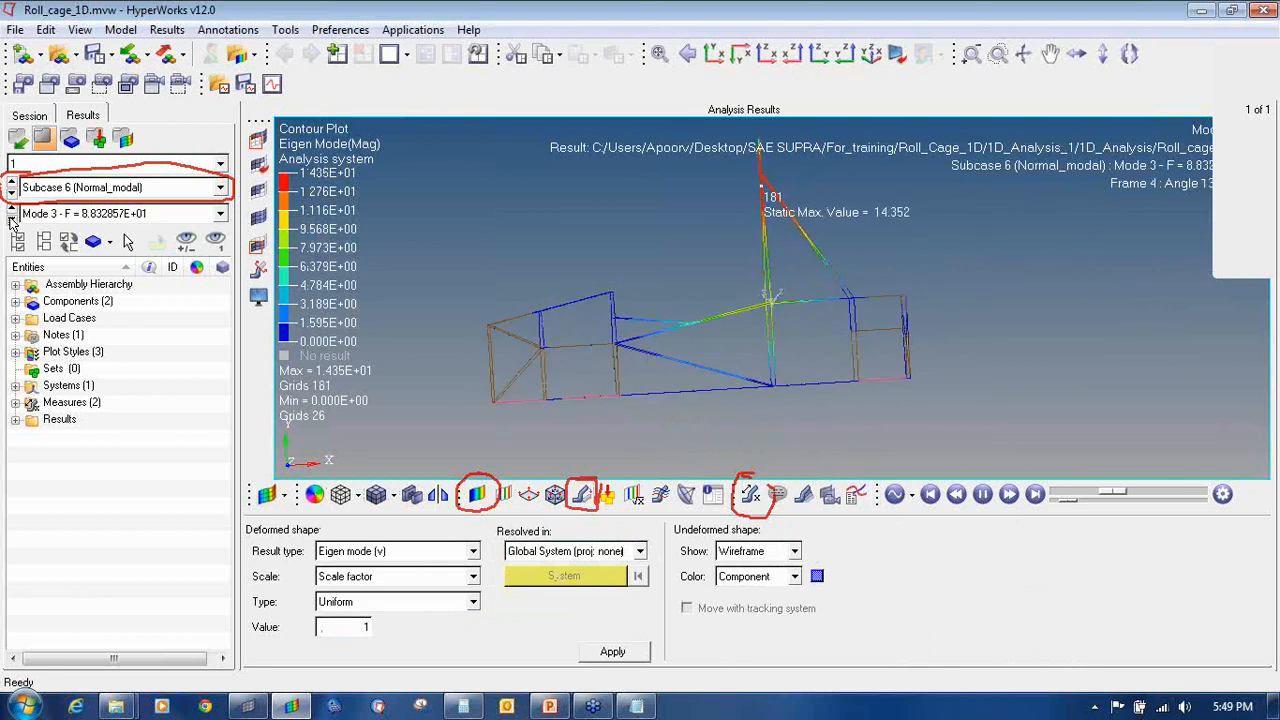
{"action": "left_click", "coordinate": [11, 218]}
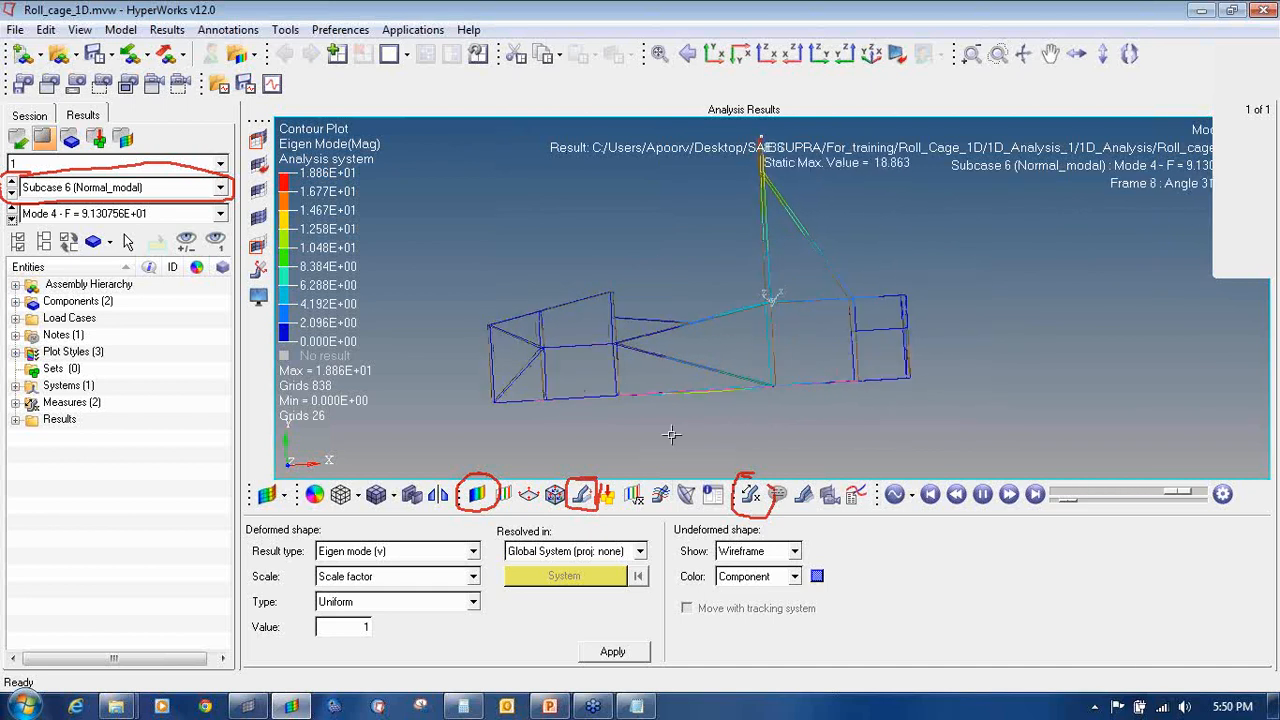
Step: Add the support e-mail address on a new line below the 4500 N load calculation notes
{"action": "left_click", "coordinate": [636, 706]}
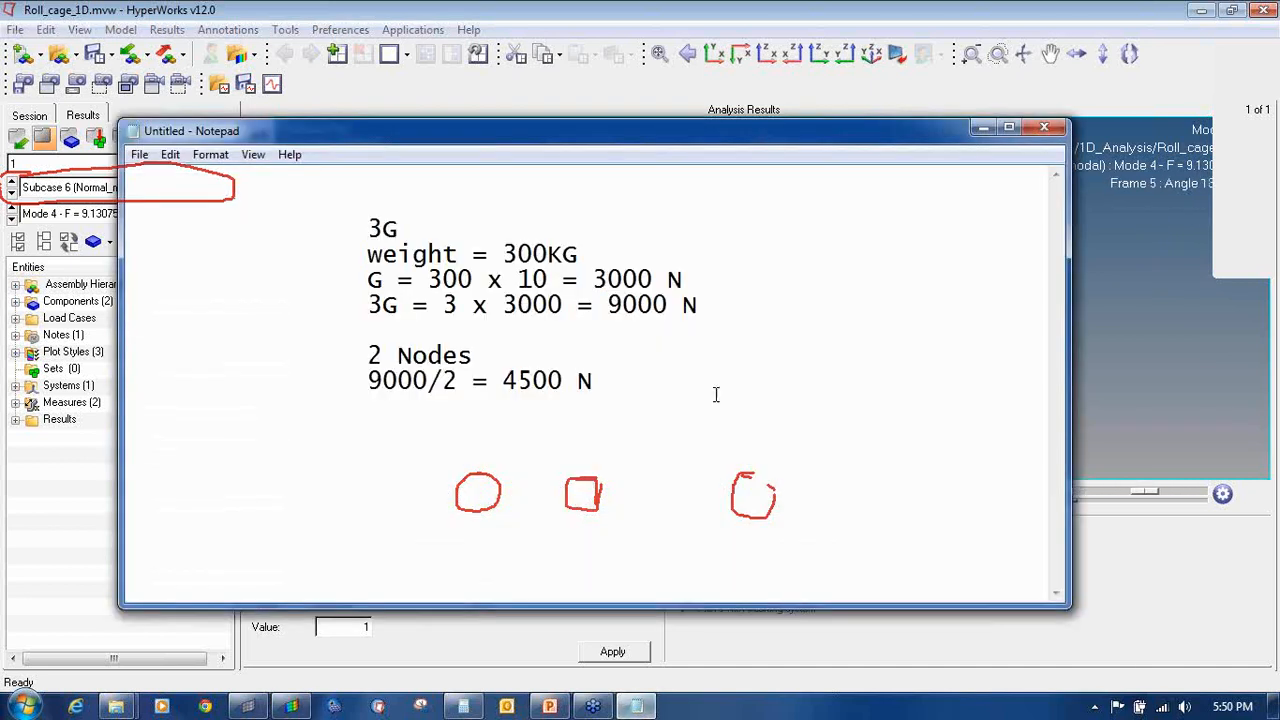
{"action": "left_click", "coordinate": [1213, 330]}
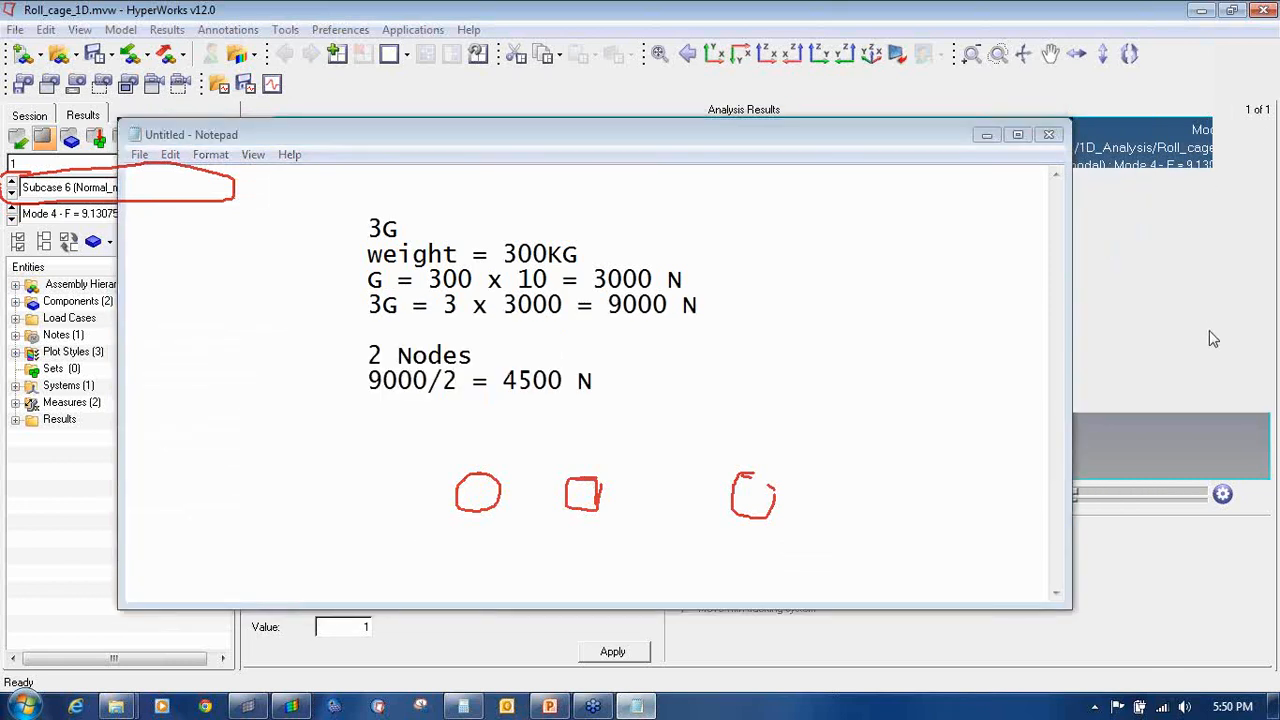
{"action": "key", "text": "Escape"}
{"action": "left_click", "coordinate": [686, 494]}
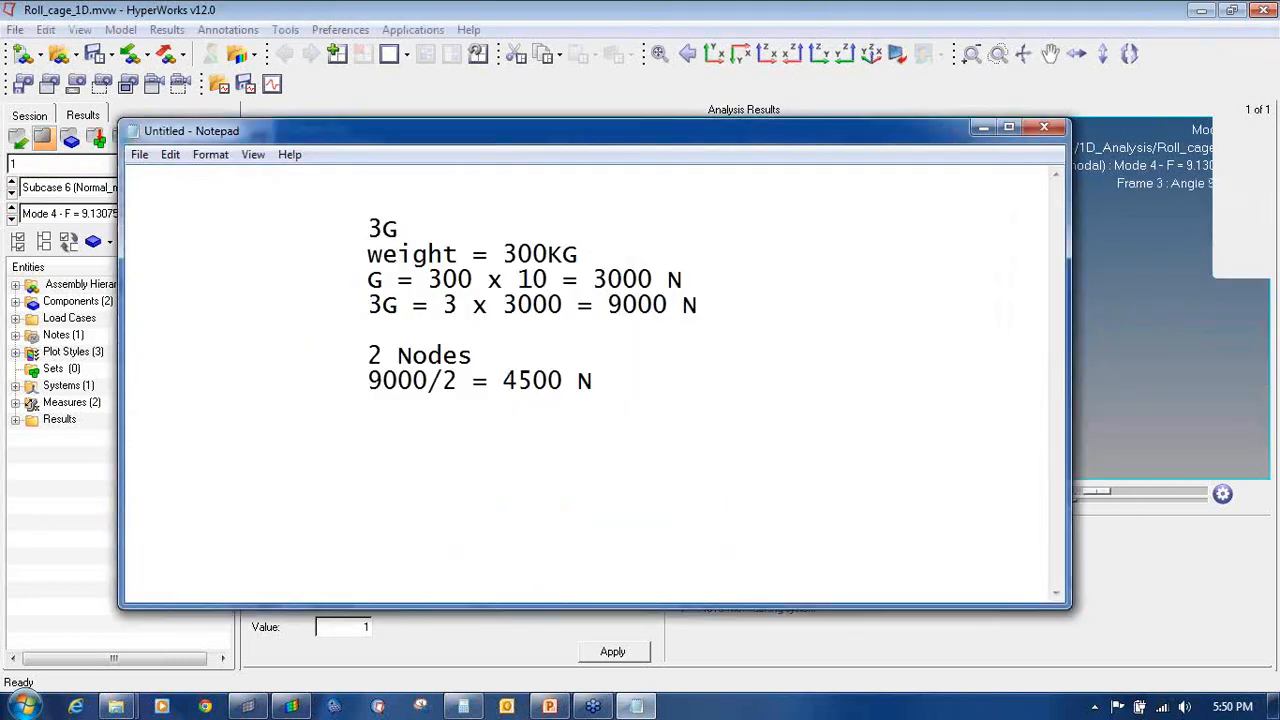
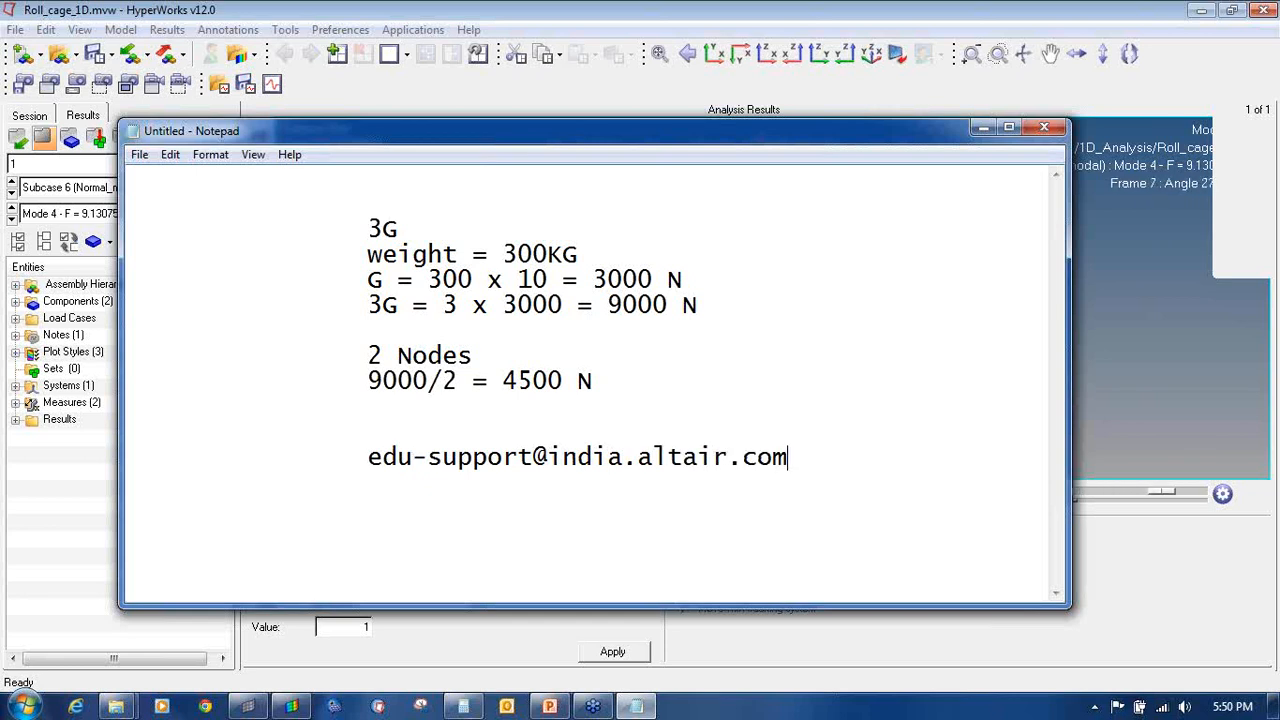
{"action": "key", "text": "Return"}
Step: Check the e-mail line, then minimise Notepad to reveal HyperView's roll cage mode animation
{"action": "left_click_drag", "start_coordinate": [367, 456], "coordinate": [686, 477]}
{"action": "left_click", "coordinate": [680, 503]}
{"action": "left_click", "coordinate": [982, 129]}
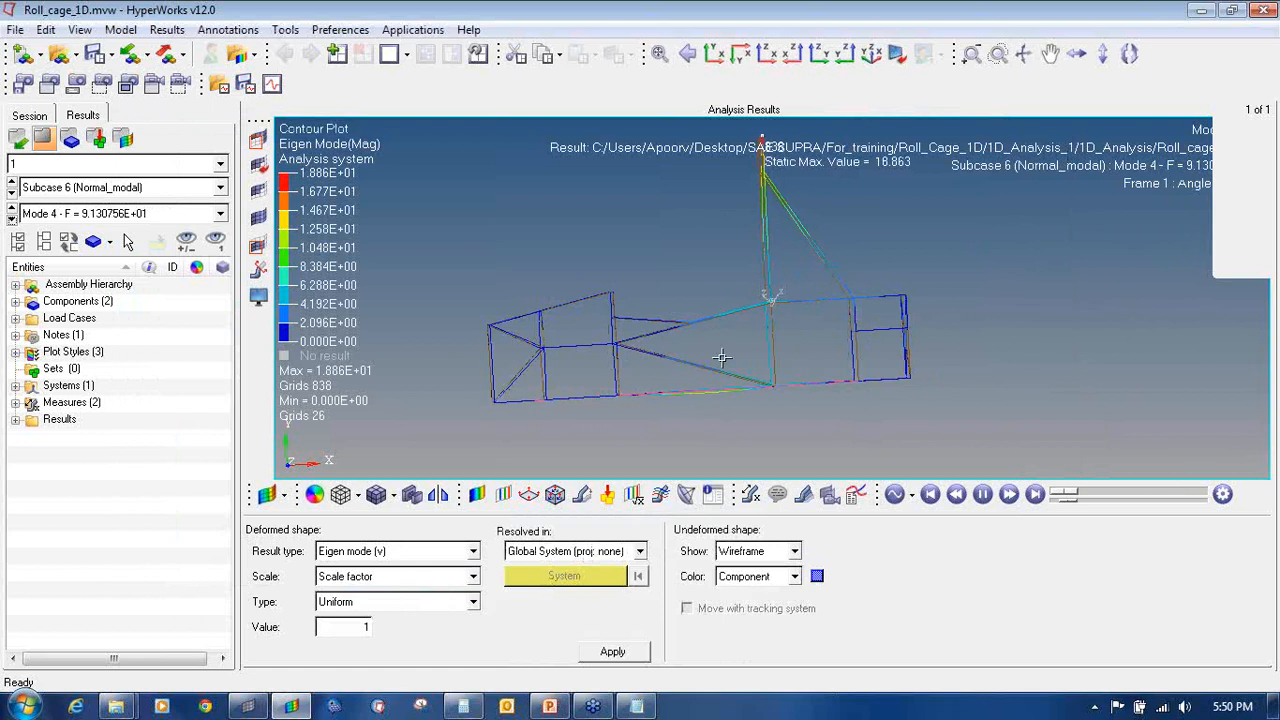